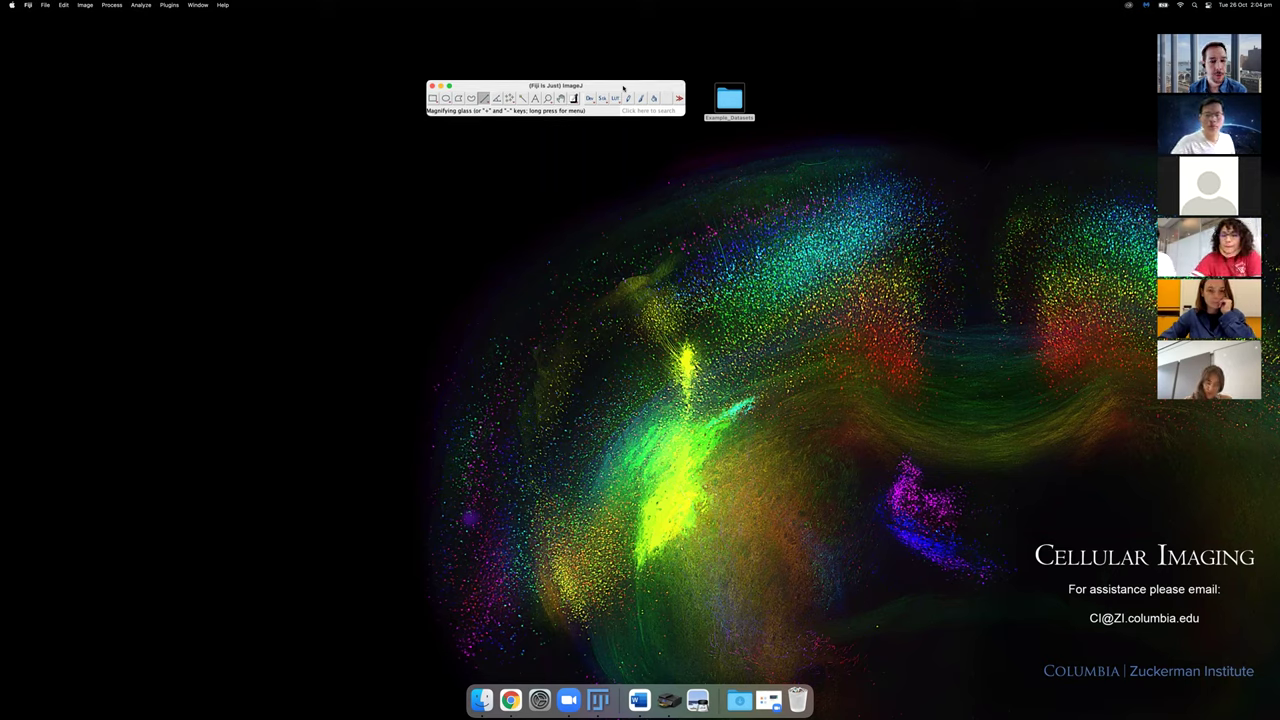
Open 1_Neurons_CI_Fiji_Workshop_2021.nd2 from the Example_Datasets folder in Fiji as a Hyperstack with Default color mode and Autoscale.
double_click(733, 99)
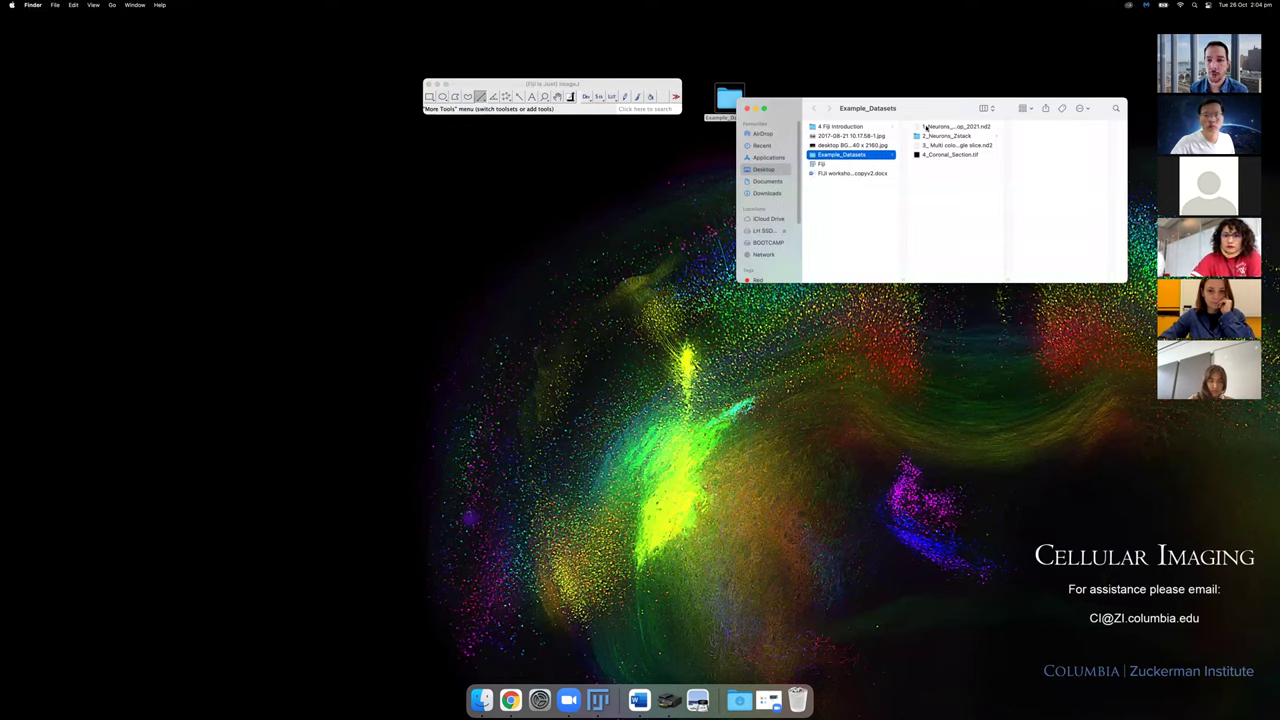
left_click_drag(955, 128, 569, 110)
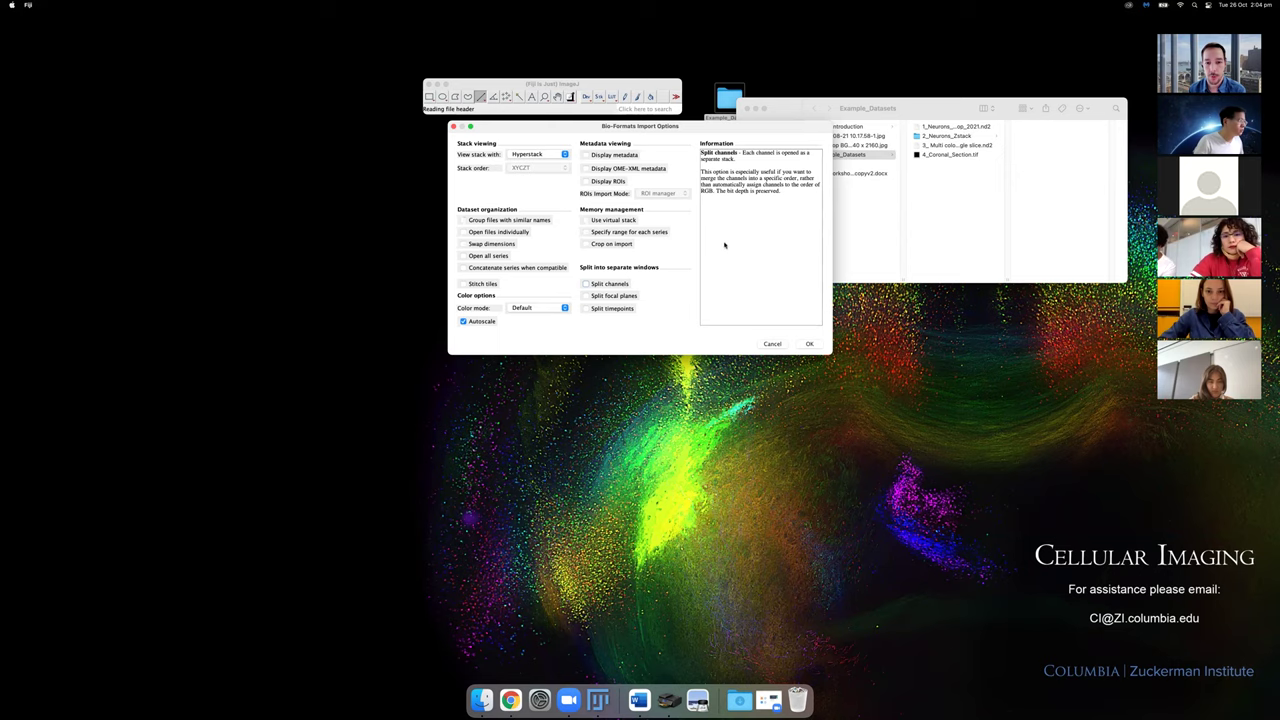
left_click(808, 345)
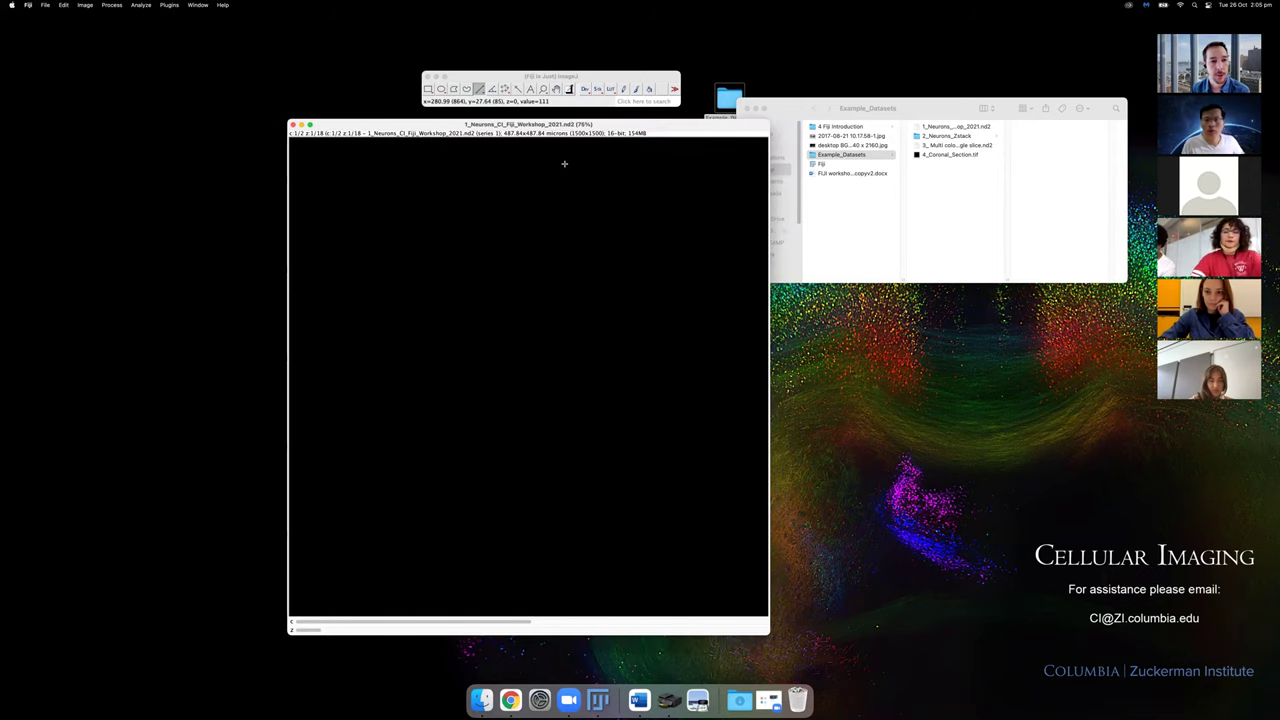
Draw trial rectangular selections on the neuron image and clear them.
left_click(462, 92)
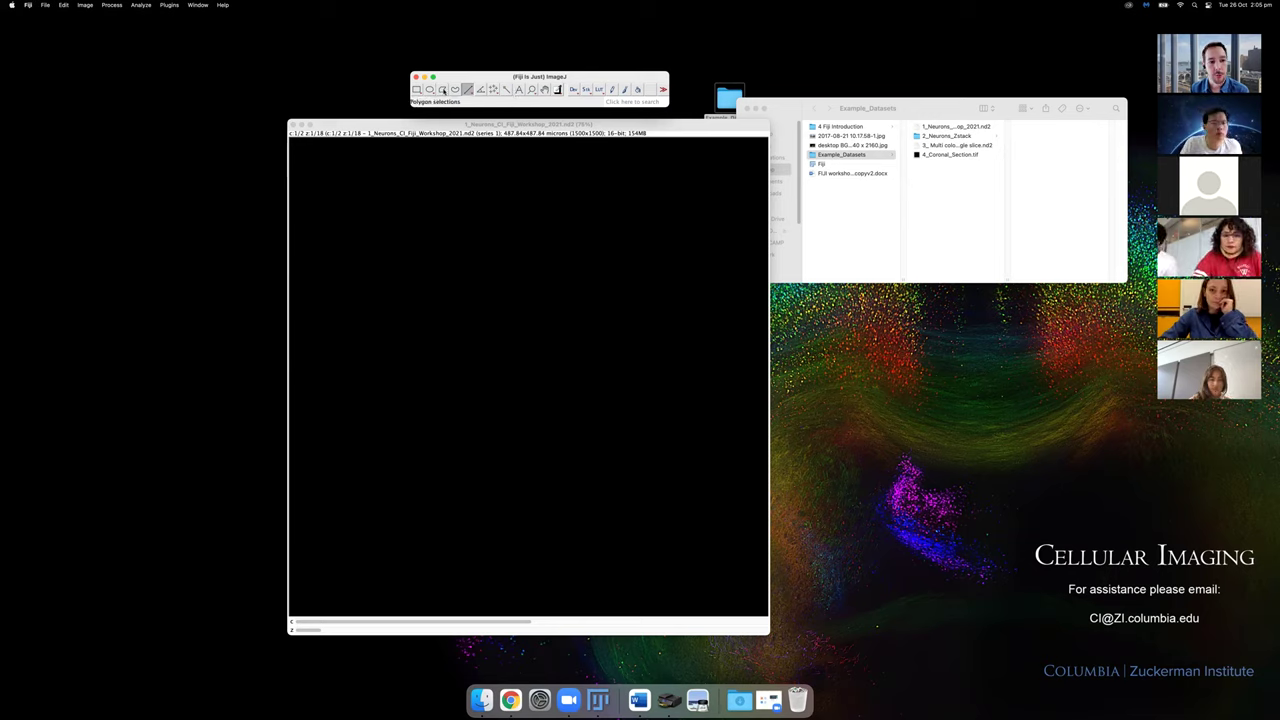
left_click(416, 89)
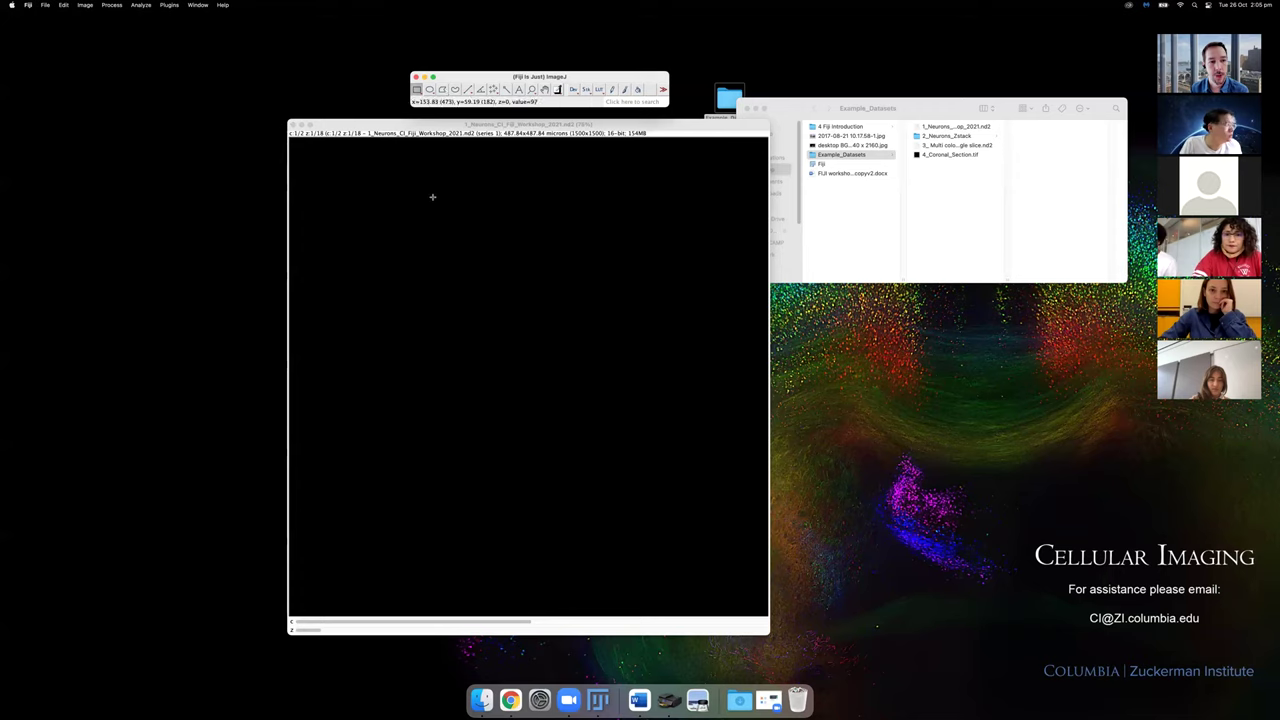
left_click(534, 331)
left_click_drag(537, 330, 405, 221)
left_click(545, 221)
left_click_drag(545, 198, 595, 268)
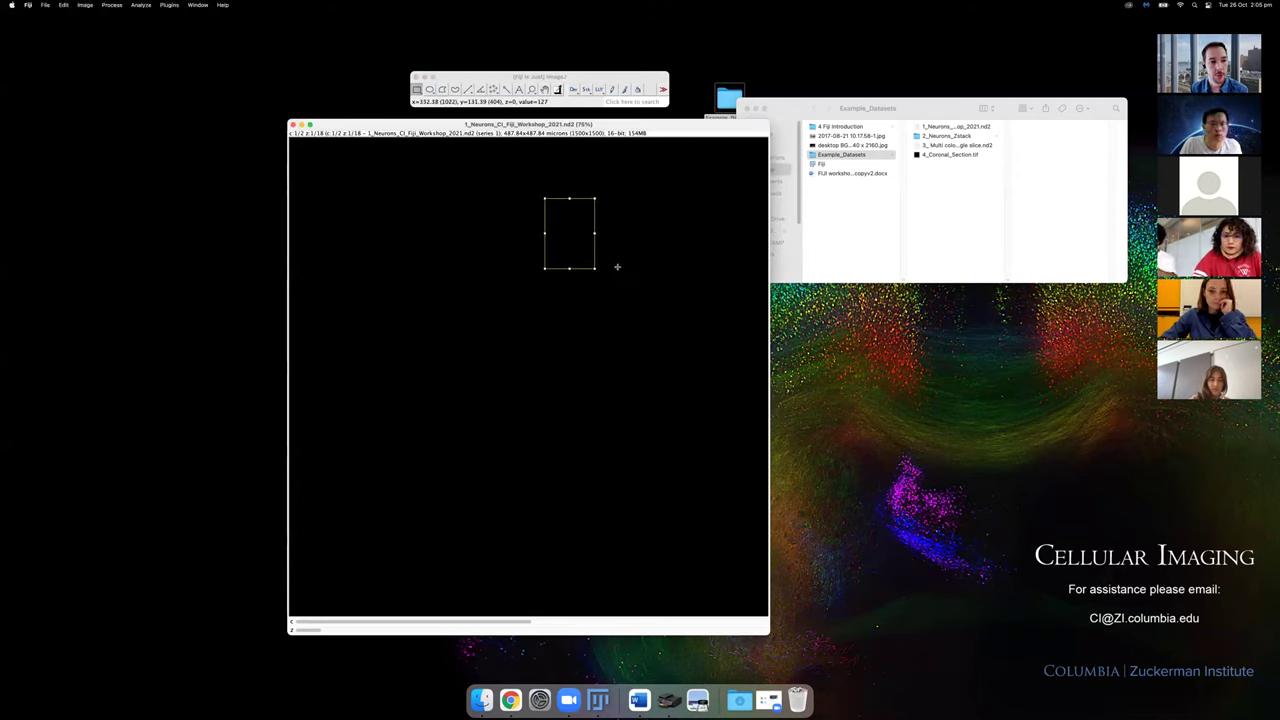
left_click(618, 266)
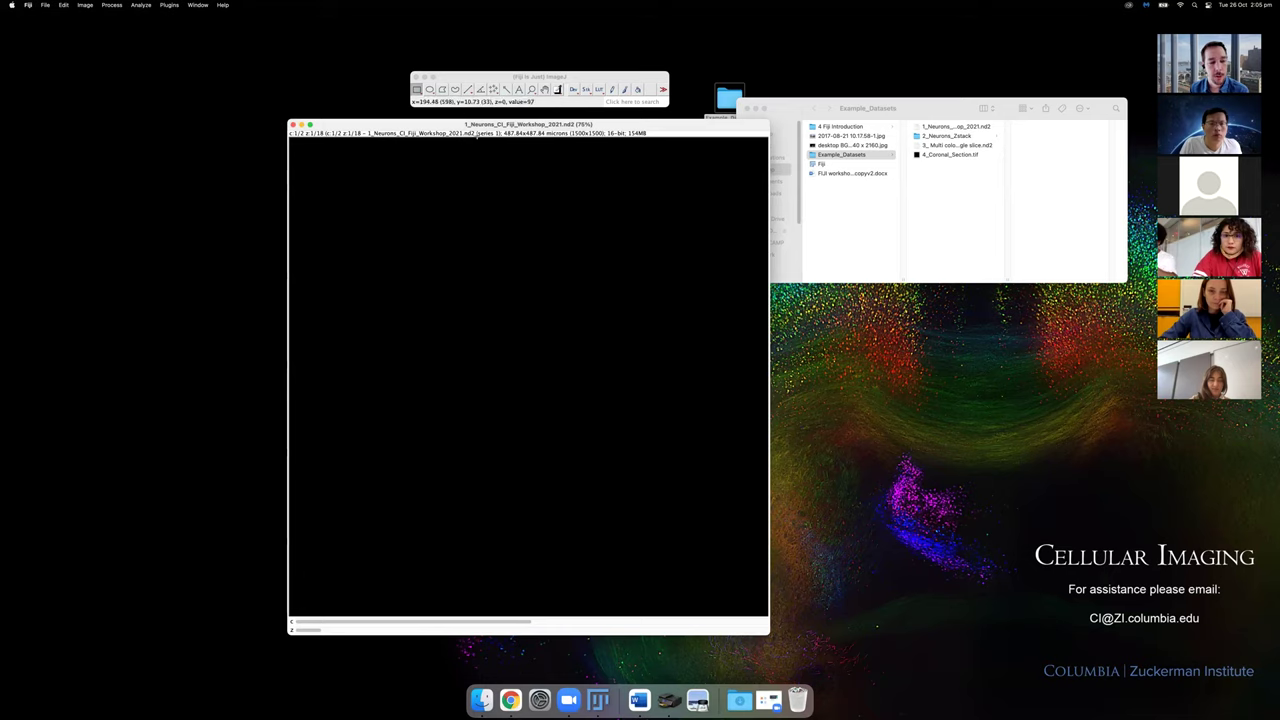
View the rectangle tool's ROI default settings and close them without changes.
left_click(418, 91)
double_click(418, 91)
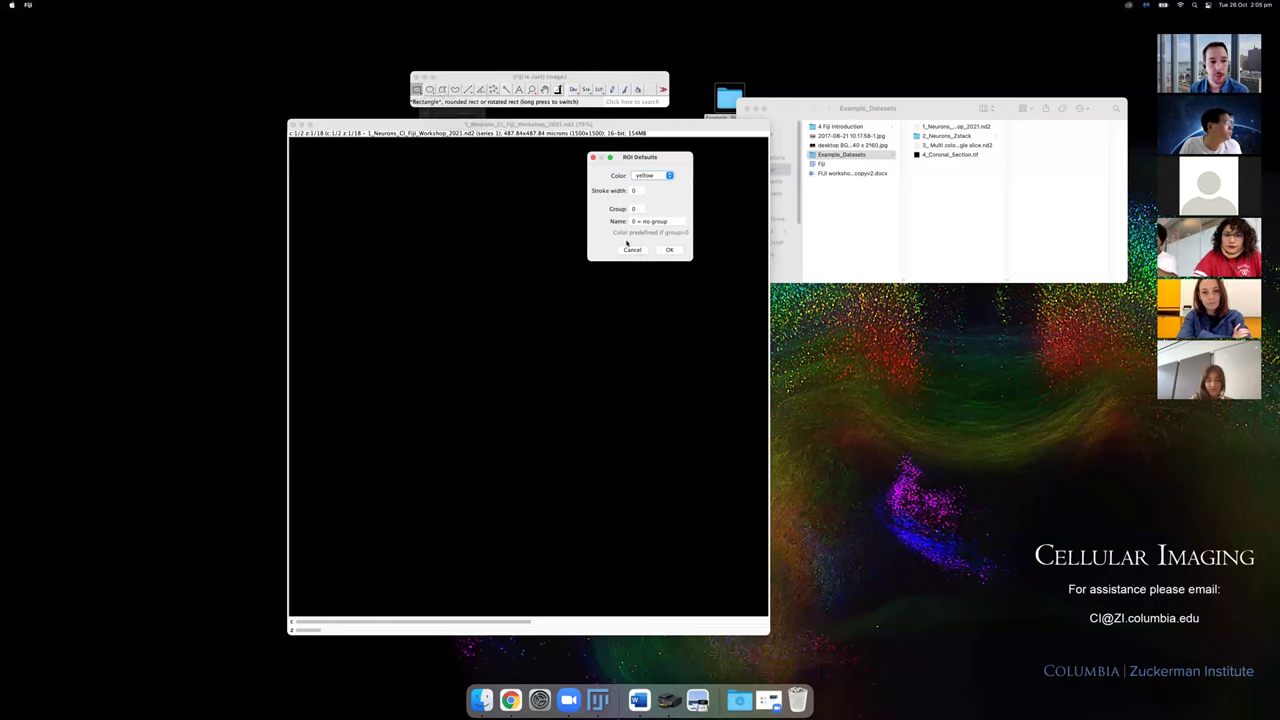
left_click(627, 250)
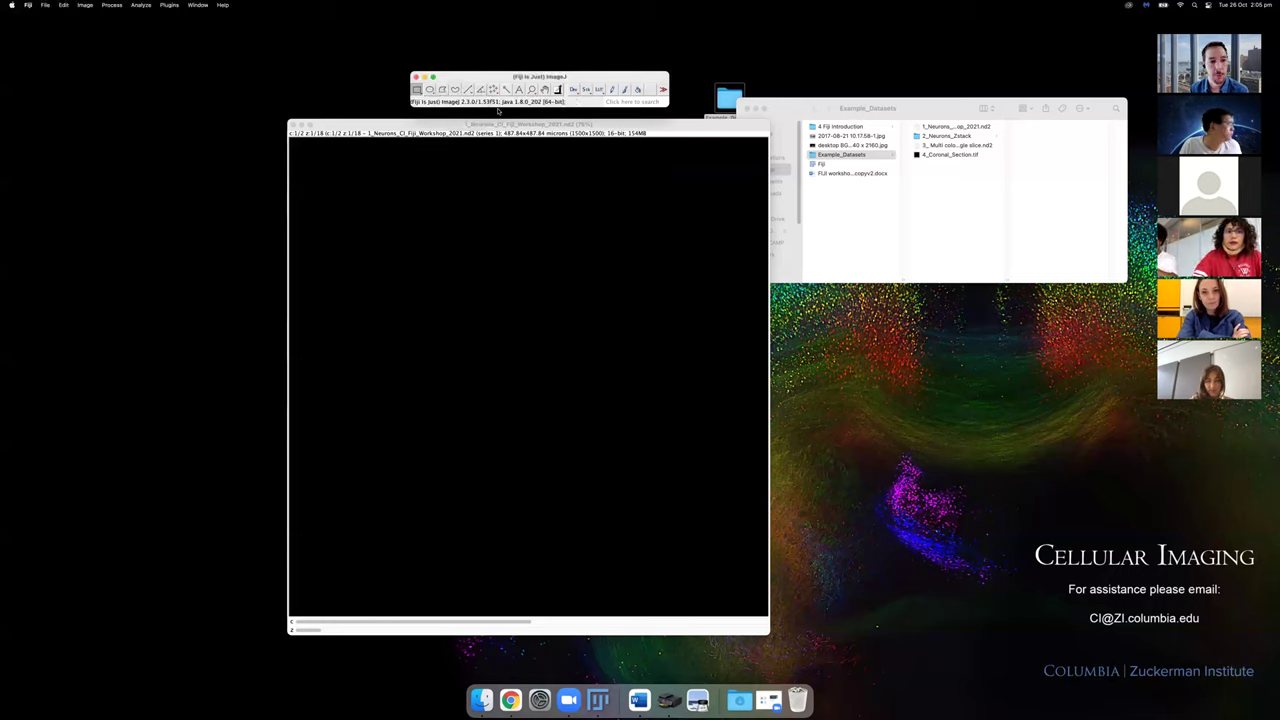
Display z-slice 9 of the neuron stack, select the Multi-point tool and view its settings without changing them.
left_click_drag(438, 628, 533, 632)
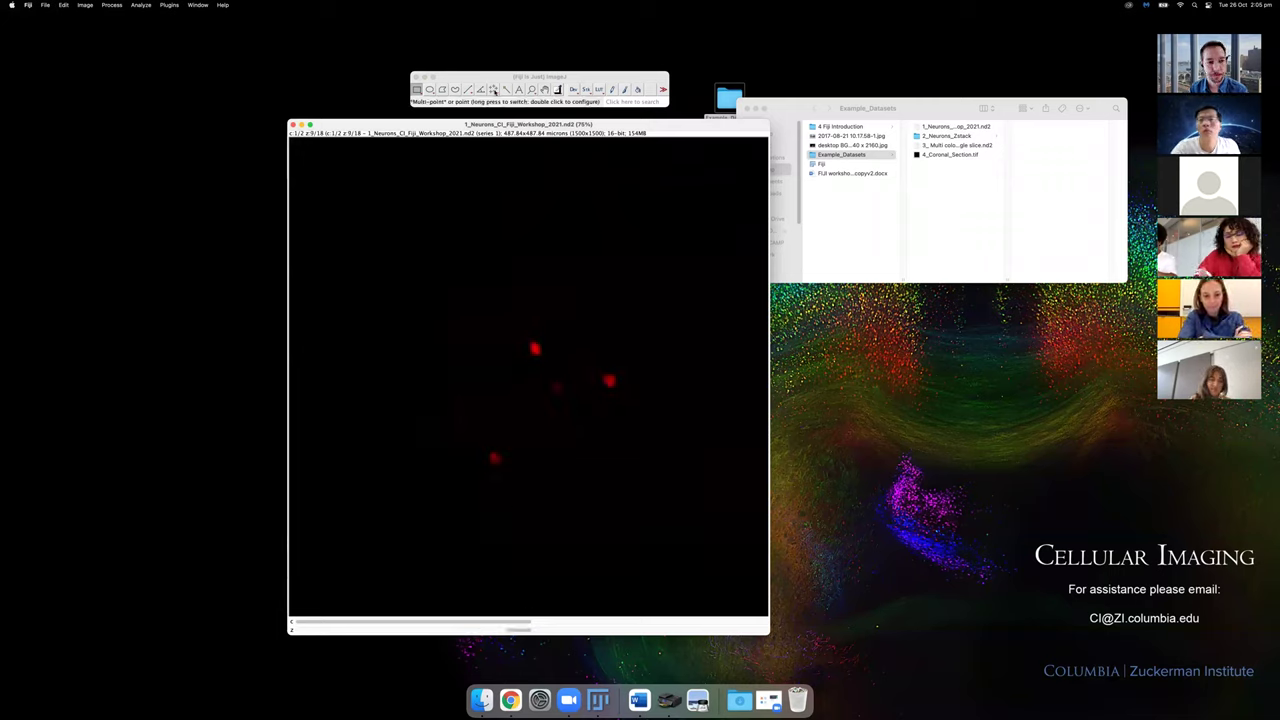
left_click(497, 91)
left_click(495, 91)
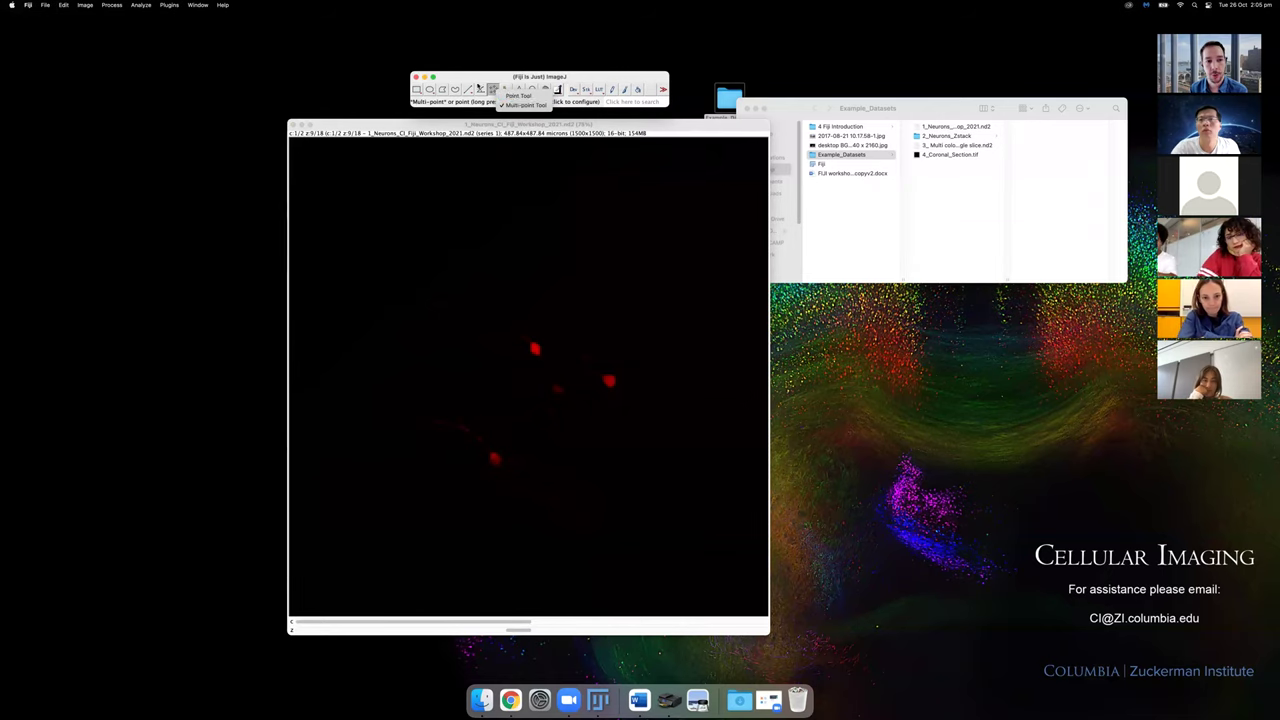
left_click(495, 90)
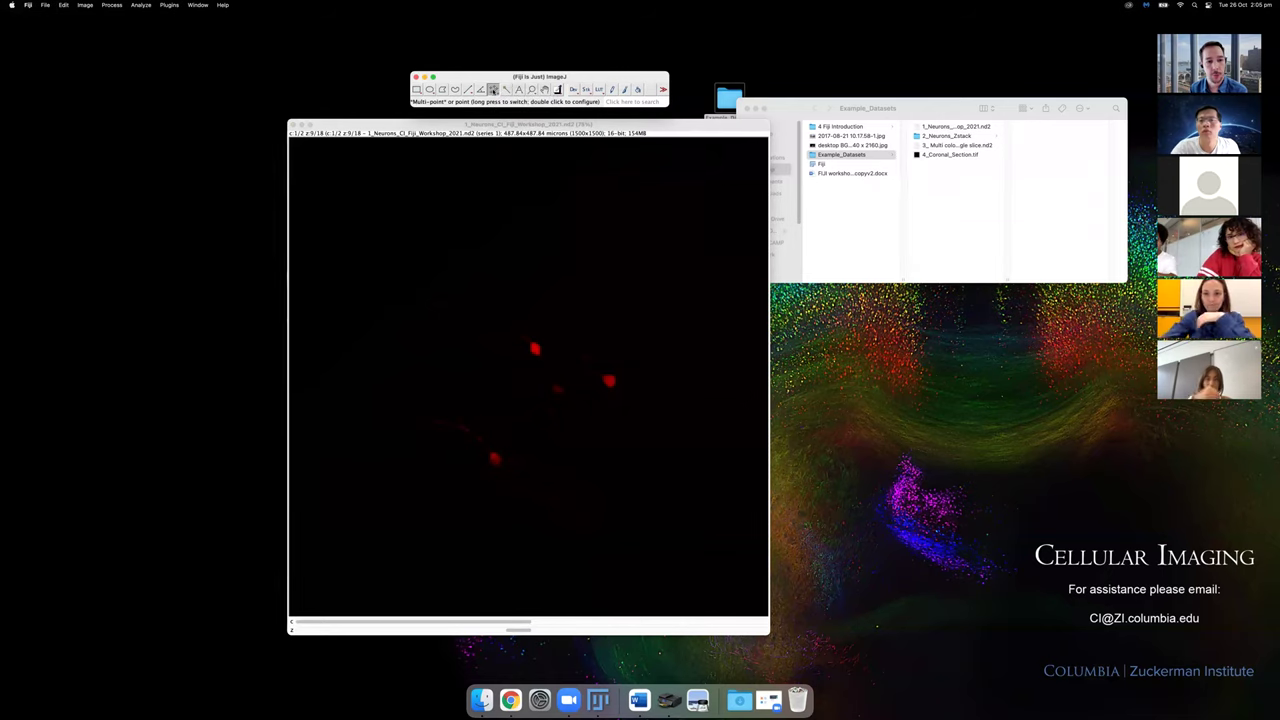
double_click(493, 90)
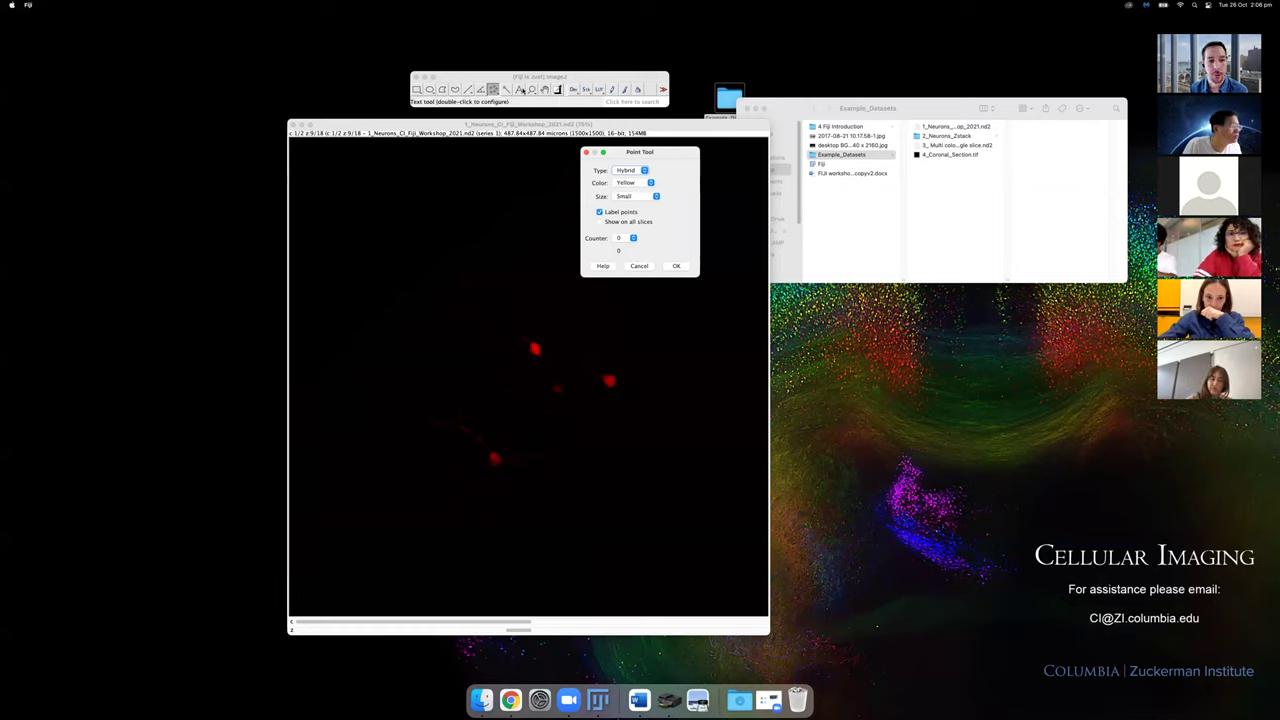
left_click(586, 152)
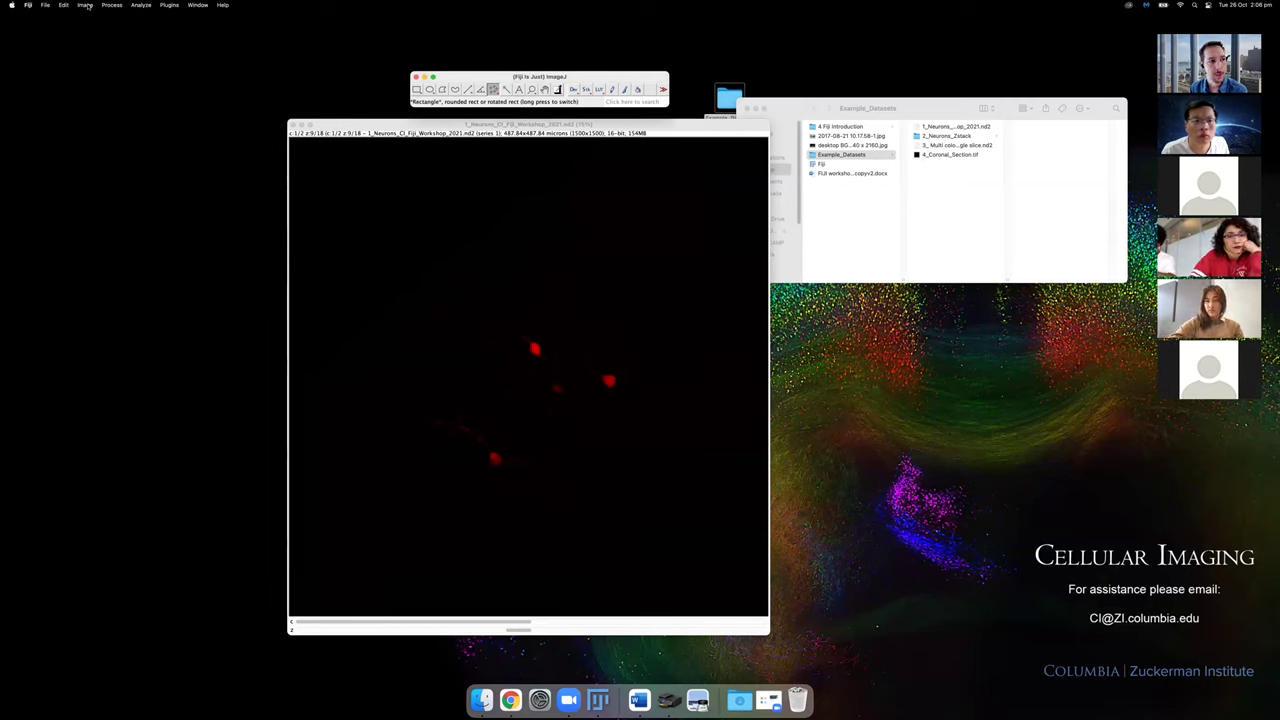
Open the Blobs sample image, move it over the neuron image's centre and close it.
left_click(86, 6)
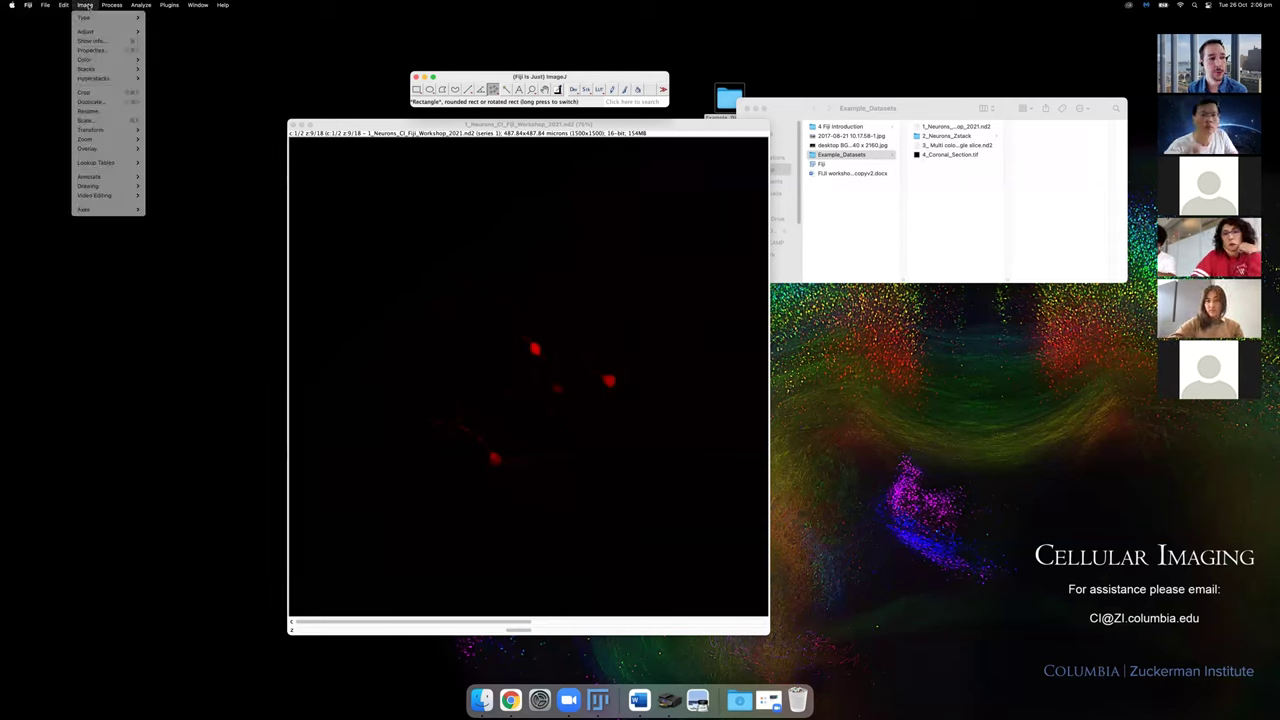
mouse_move(45, 5)
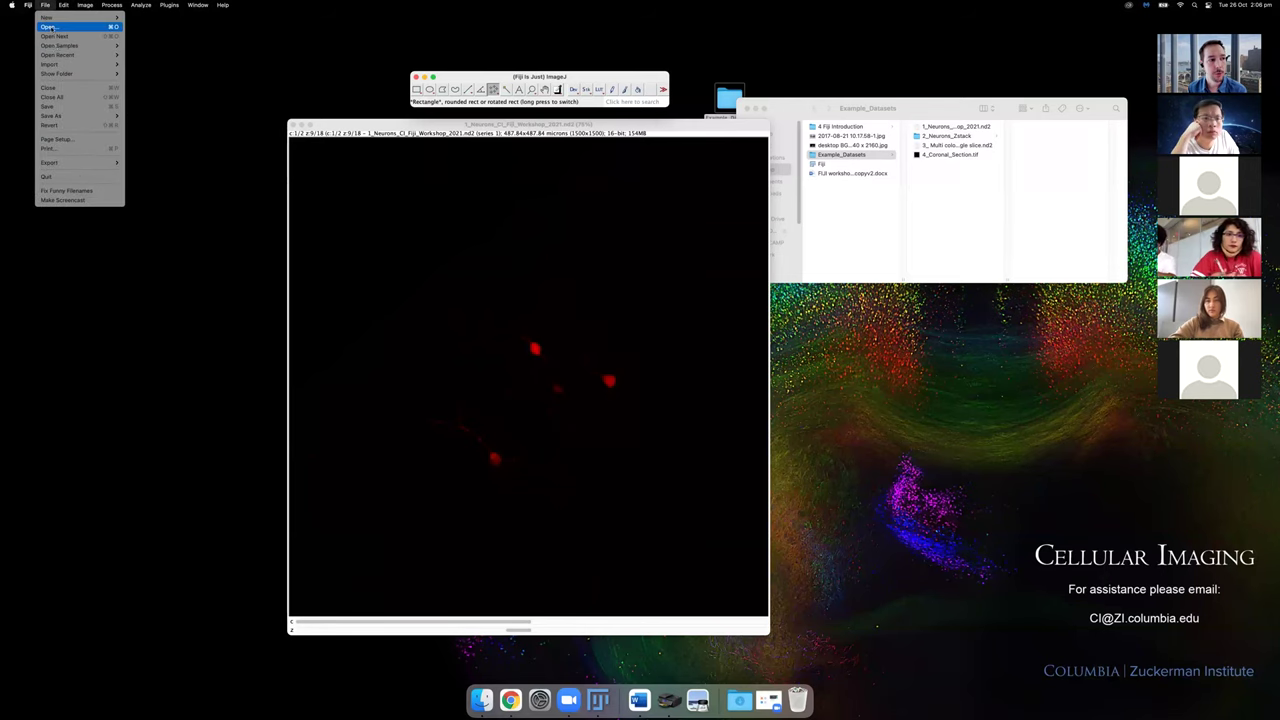
mouse_move(57, 46)
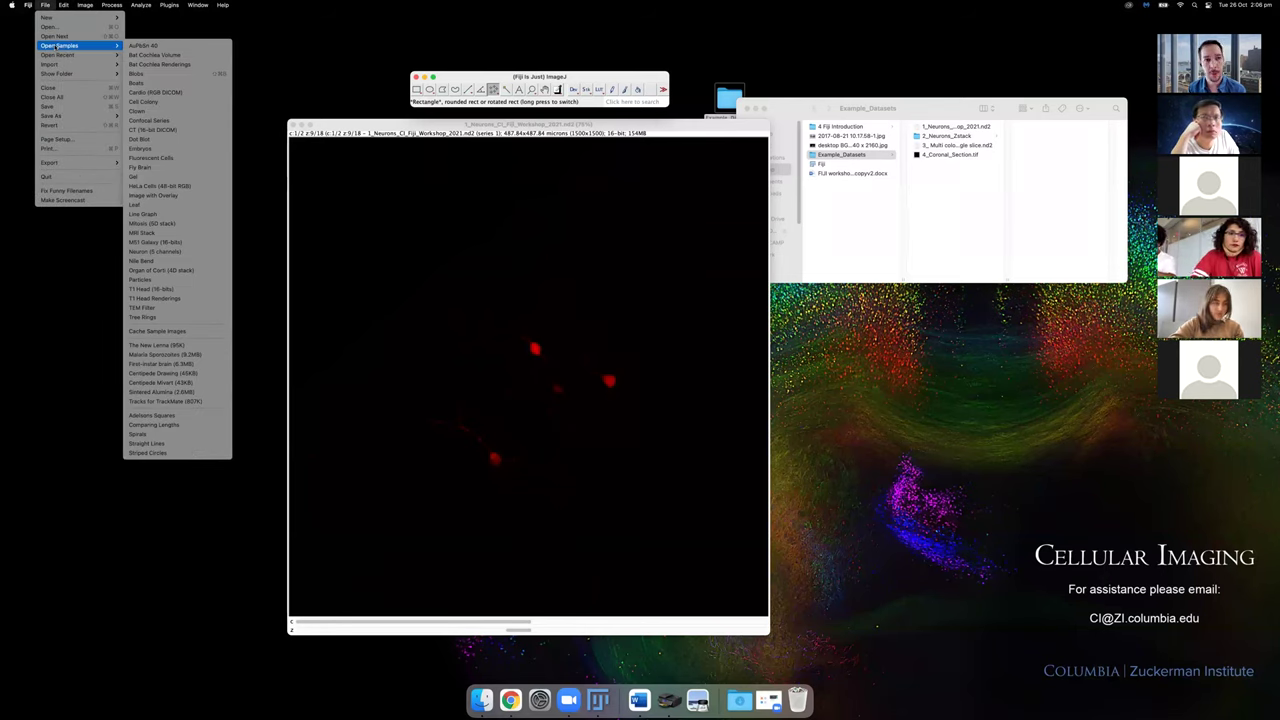
left_click(138, 76)
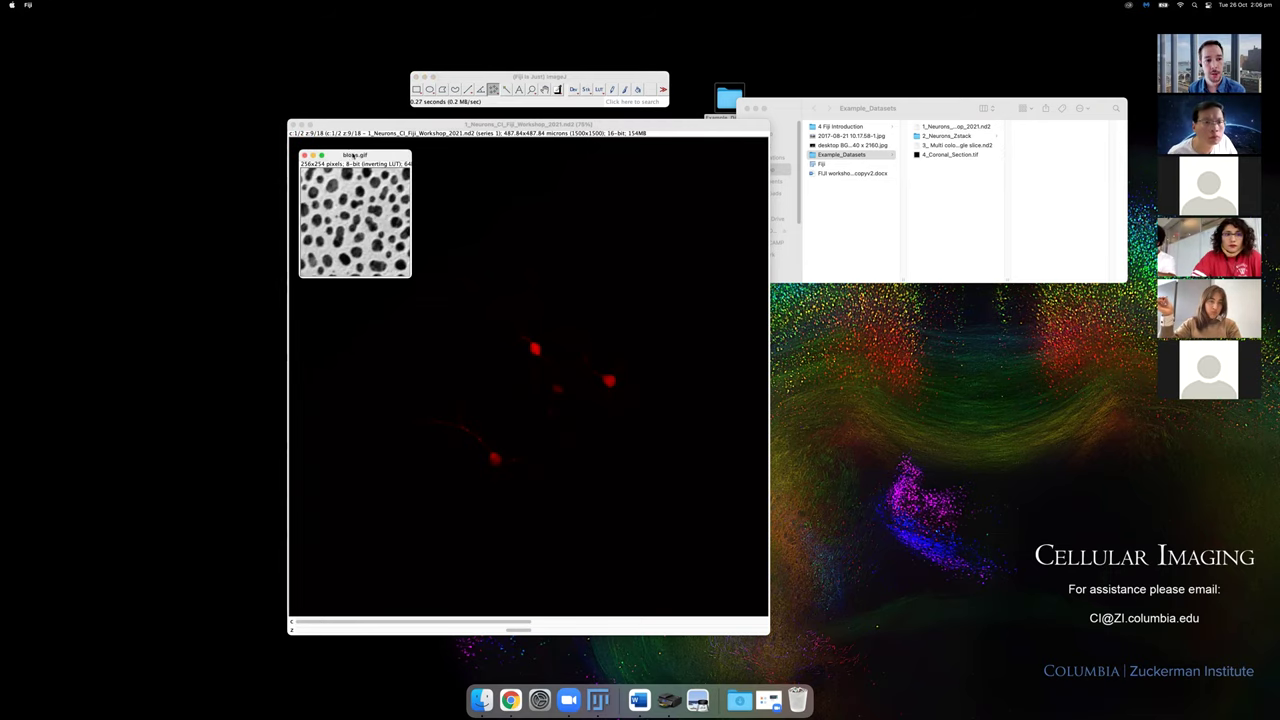
left_click_drag(352, 155, 510, 155)
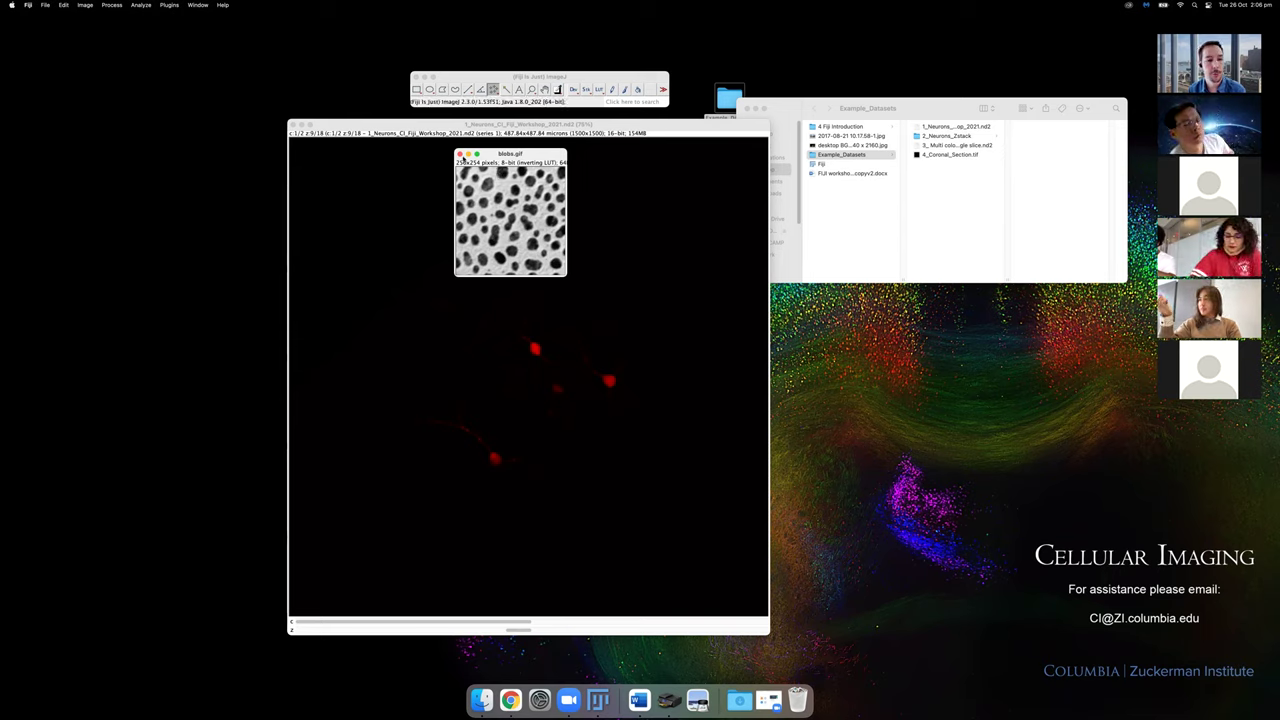
left_click(459, 153)
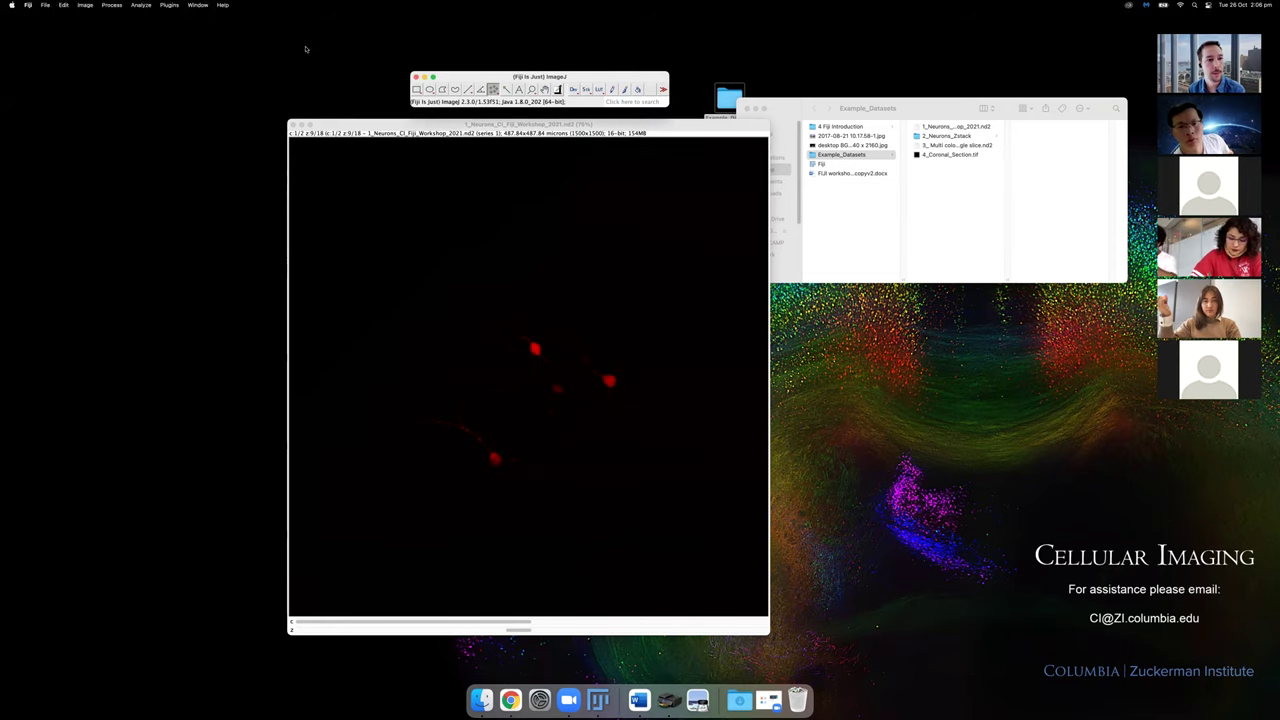
left_click(85, 5)
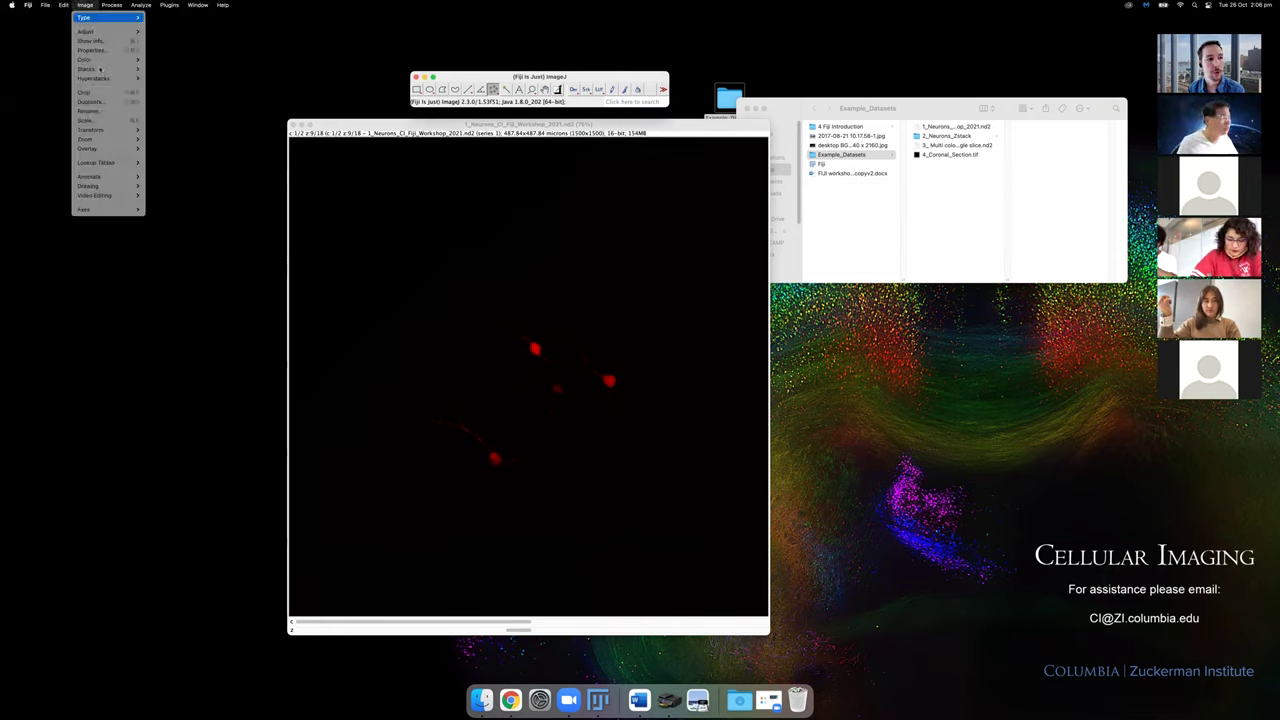
mouse_move(120, 35)
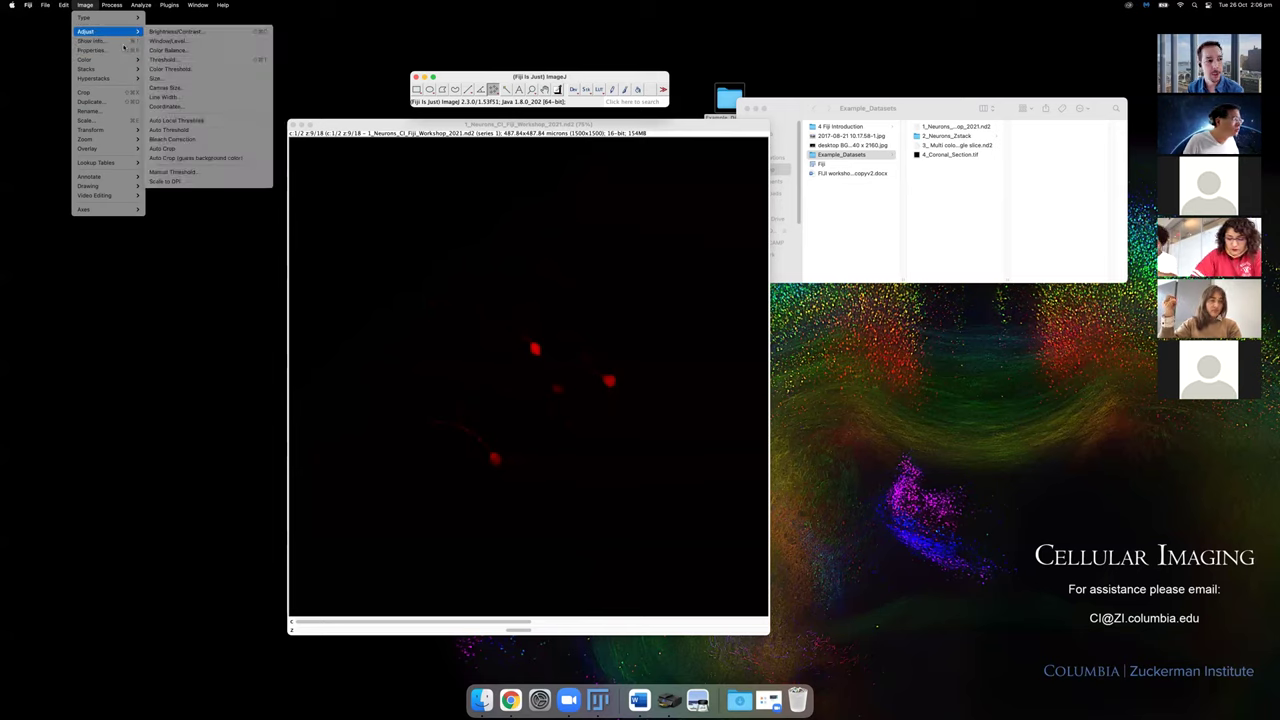
mouse_move(124, 74)
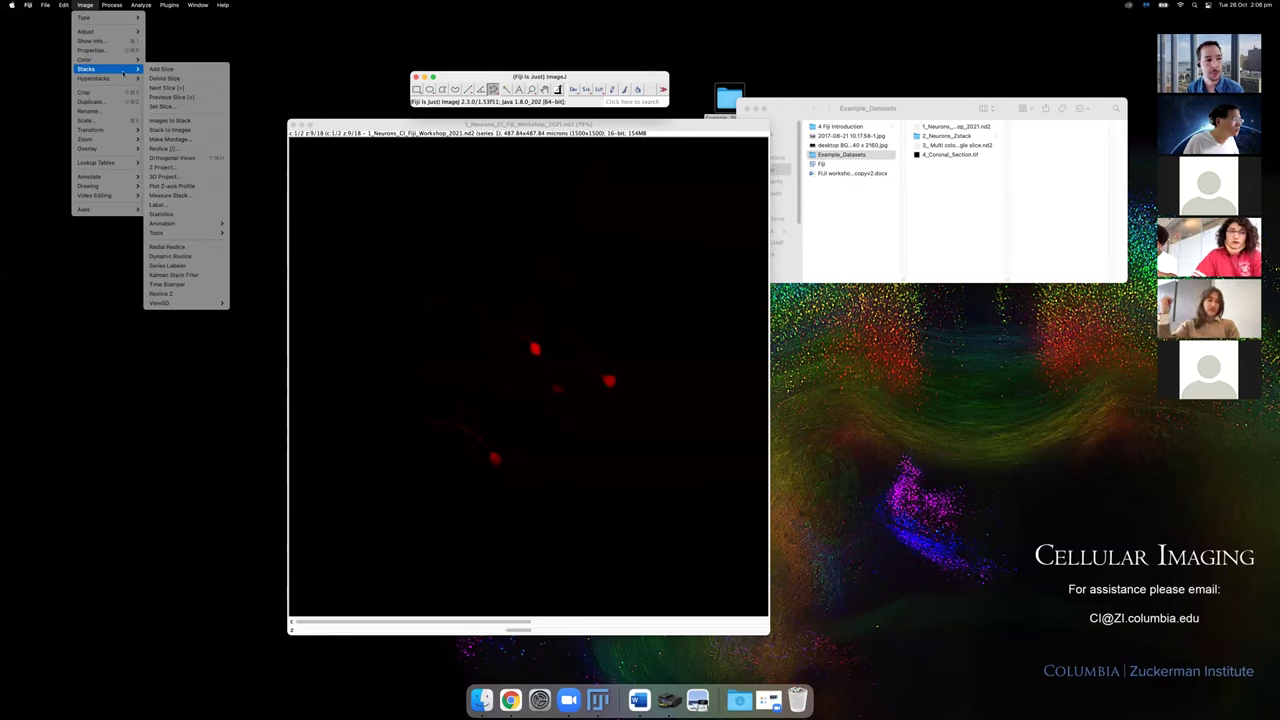
mouse_move(111, 5)
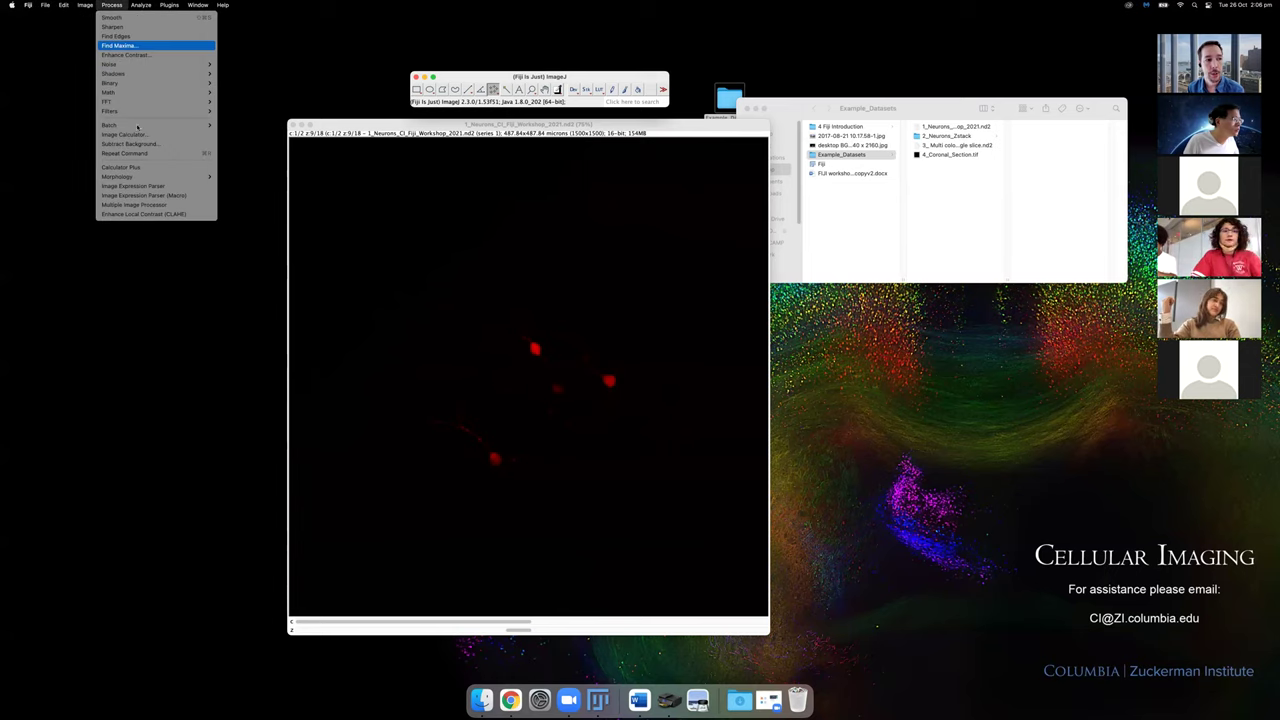
mouse_move(148, 112)
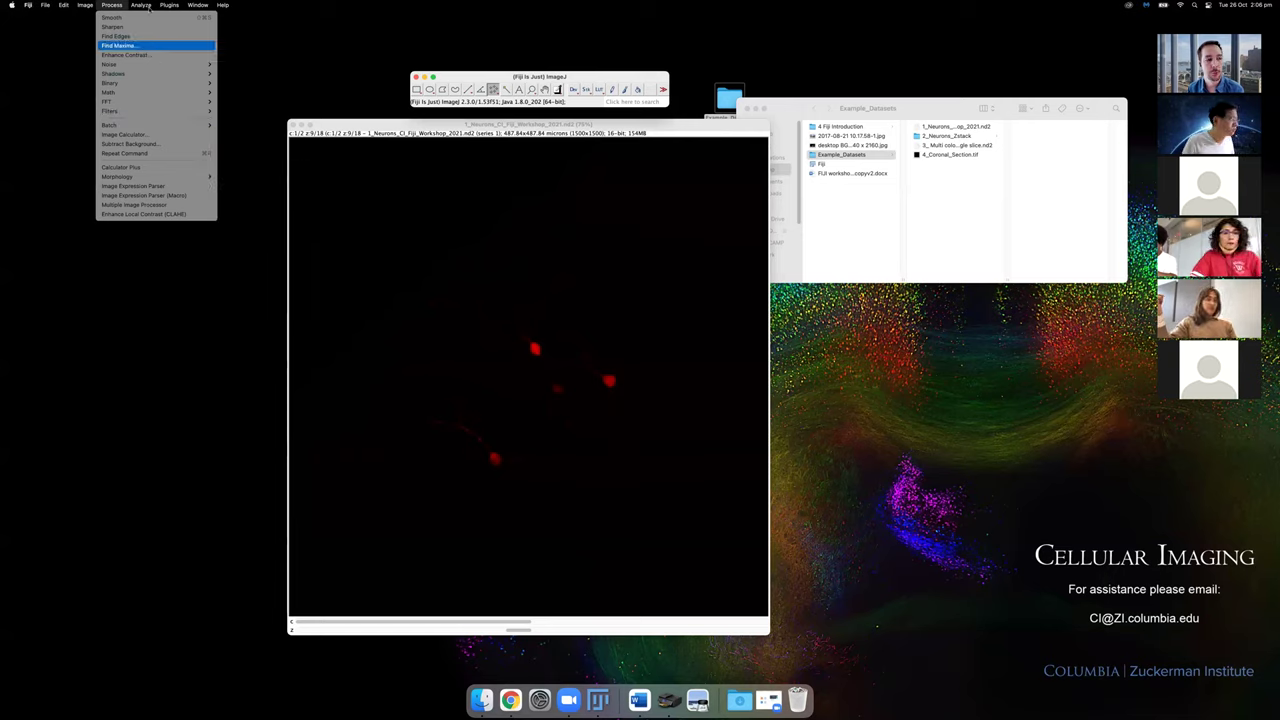
mouse_move(158, 5)
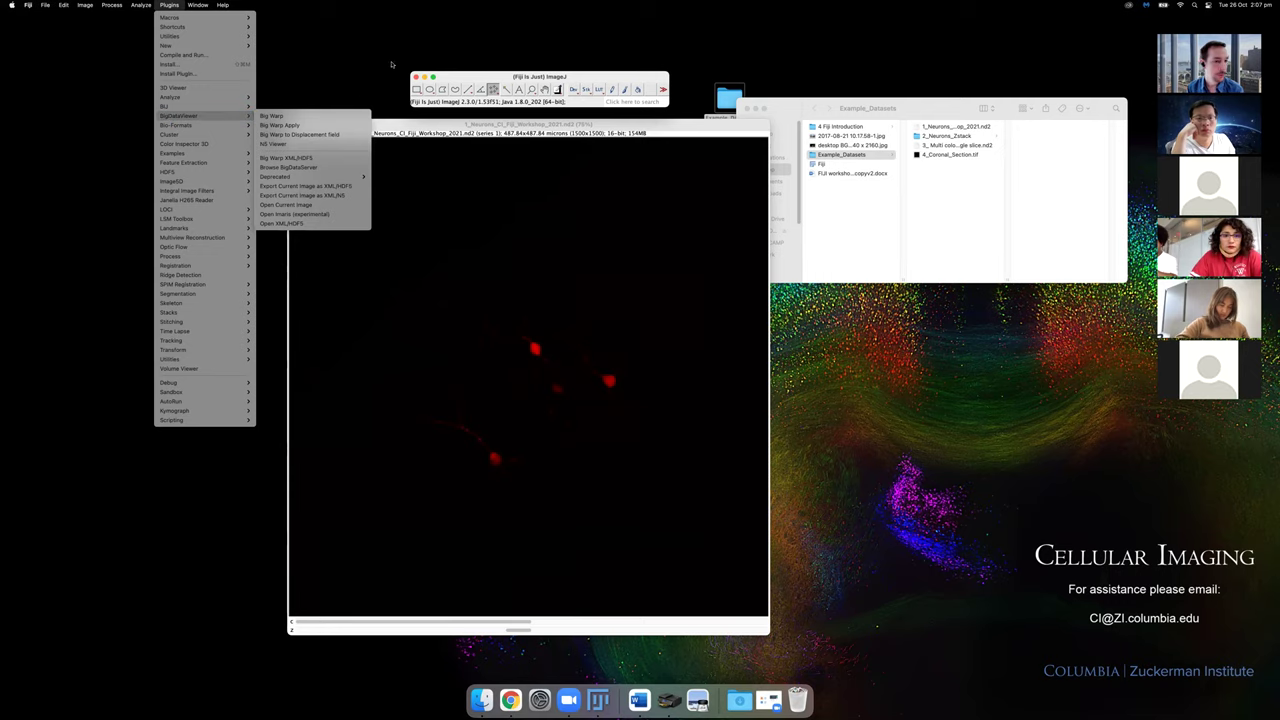
left_click(466, 124)
left_click_drag(539, 127, 550, 121)
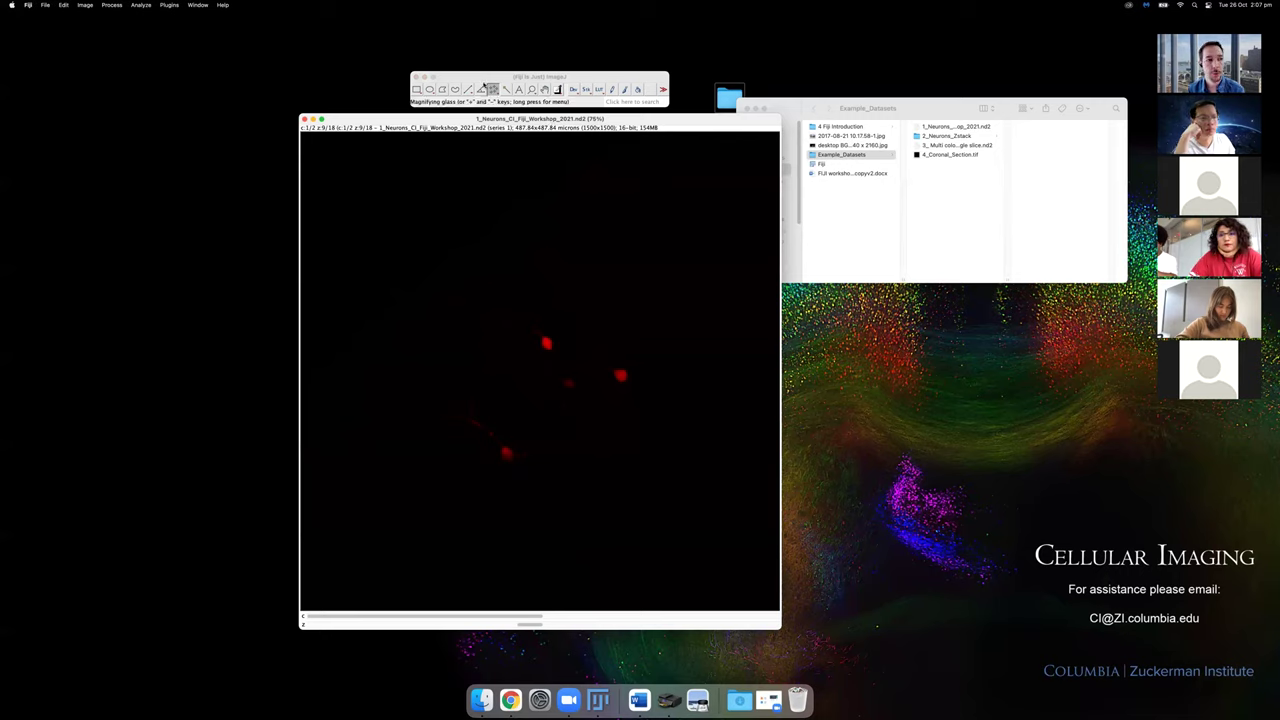
Review the neuron image's properties, including channels, slices, frames, pixel size and voxel depth, and accept them unchanged.
left_click(86, 5)
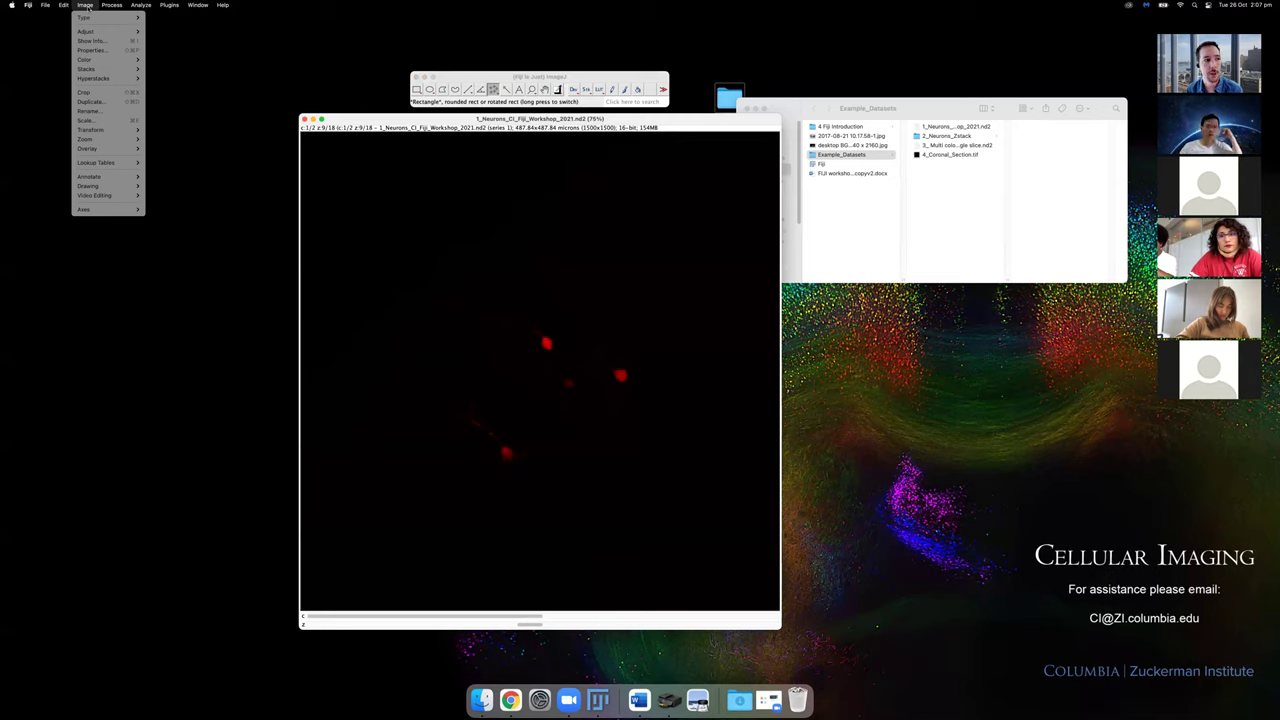
left_click(92, 50)
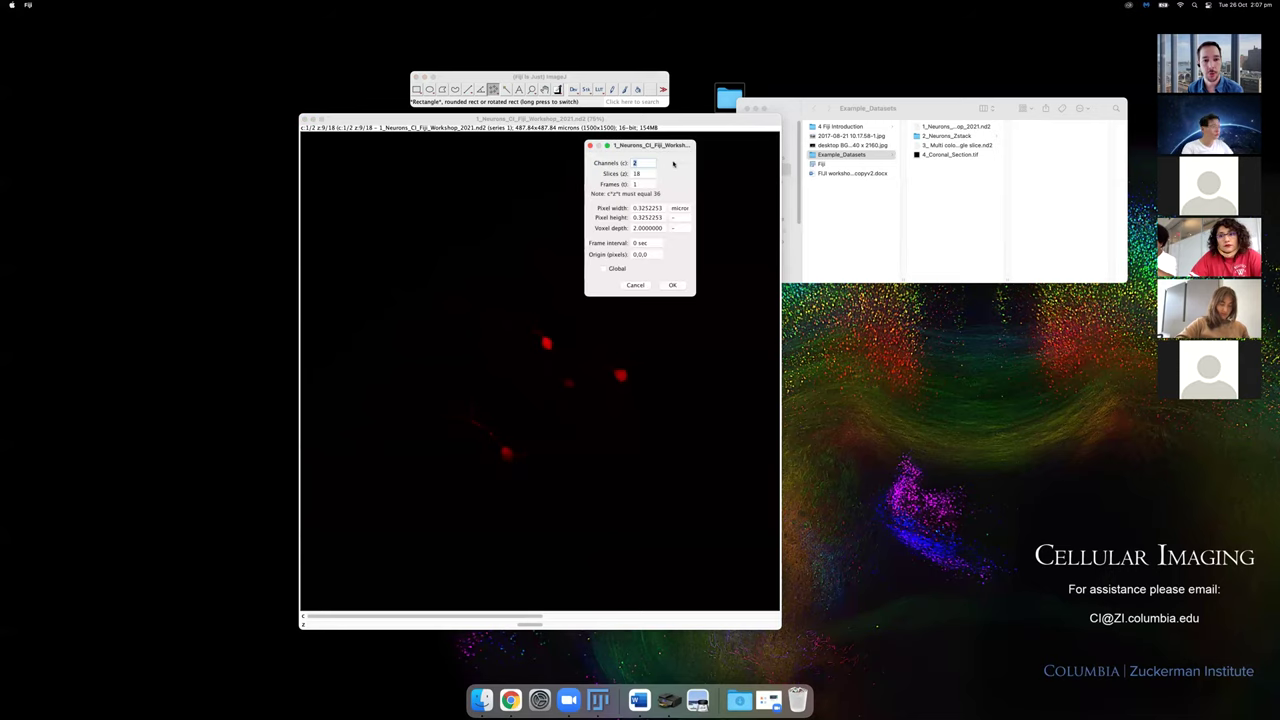
left_click_drag(668, 145, 837, 151)
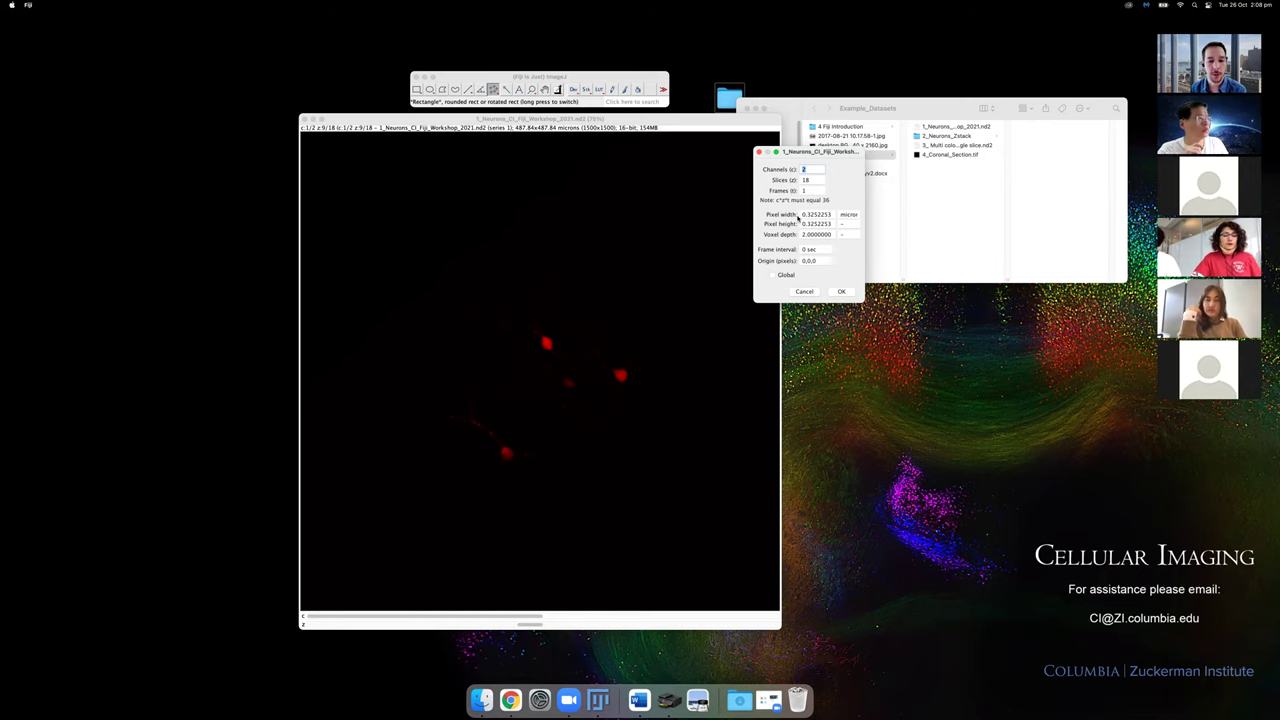
left_click(843, 292)
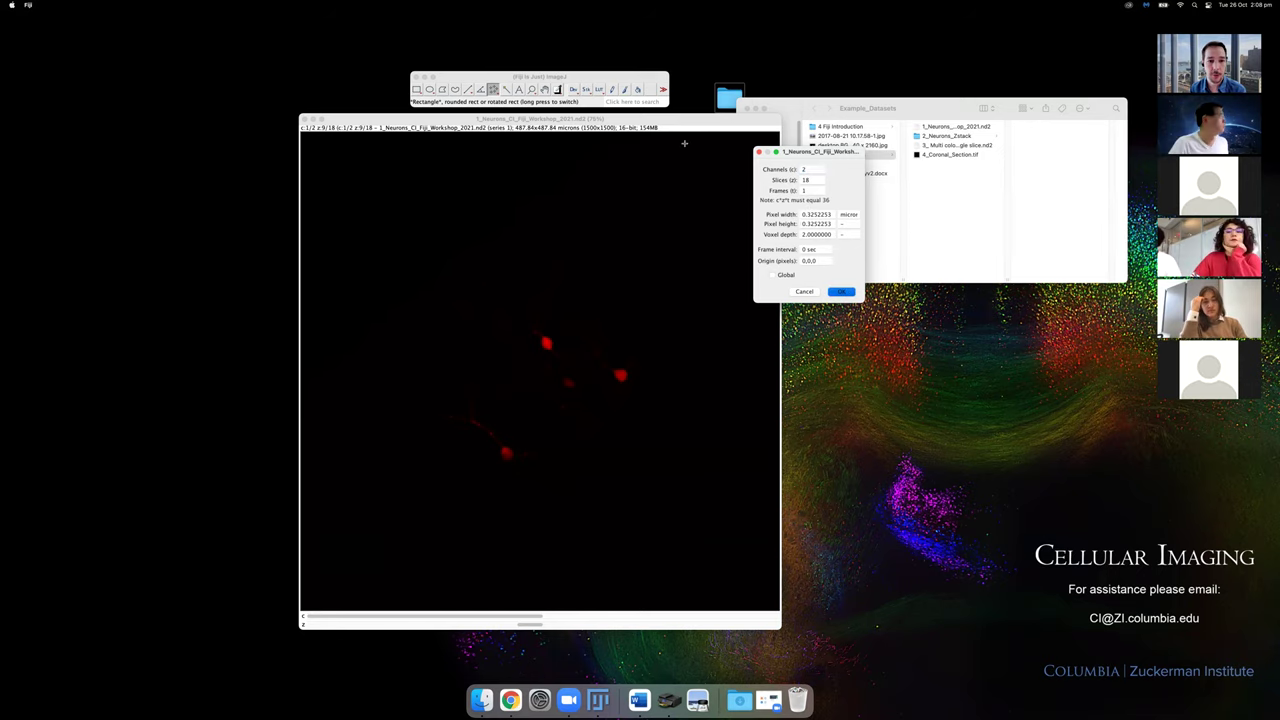
Show the neuron image's info metadata and place its window beside the image.
left_click_drag(629, 122, 659, 122)
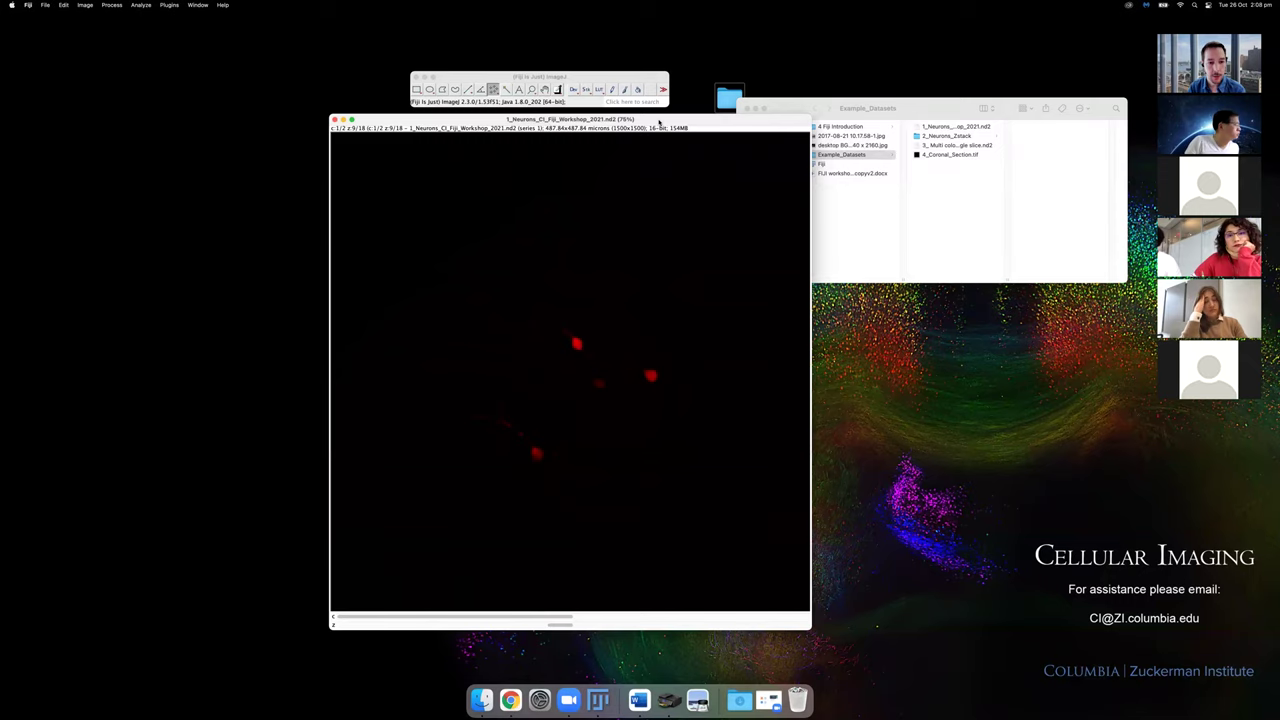
key("super+i")
left_click_drag(660, 120, 933, 110)
left_click_drag(681, 119, 678, 115)
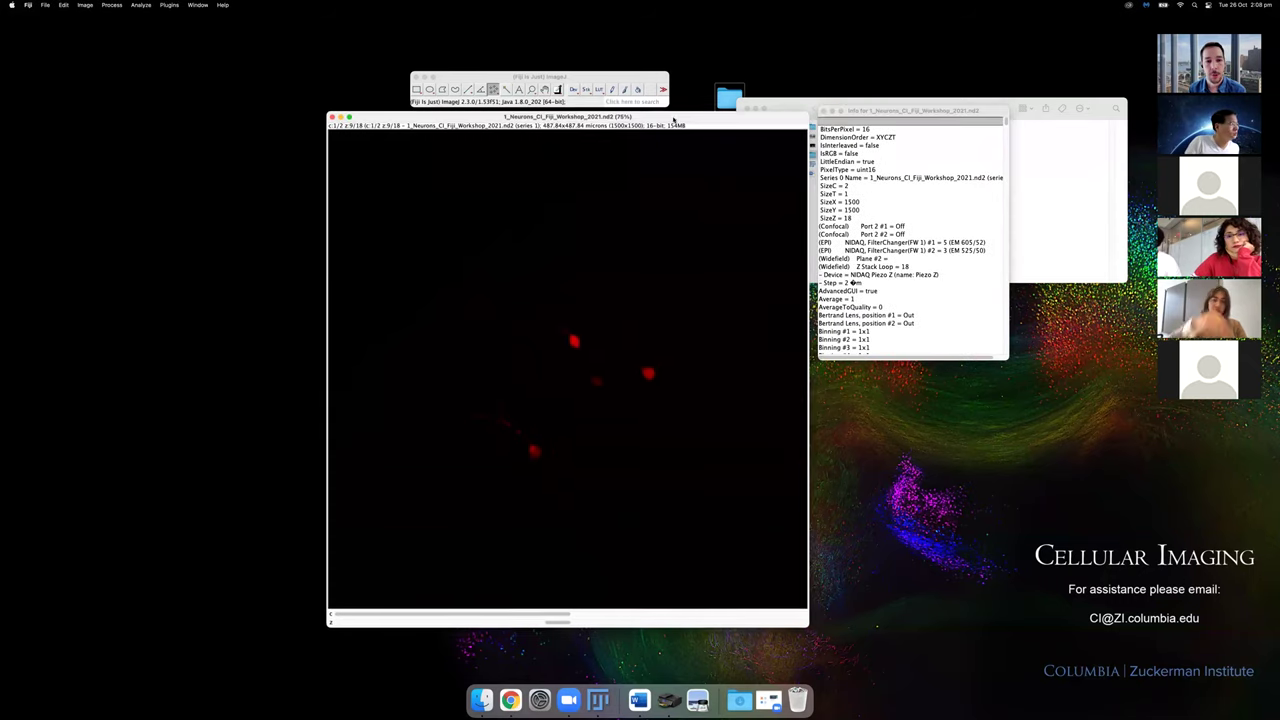
Check the image properties once more and close them without changes.
left_click(88, 6)
left_click(106, 52)
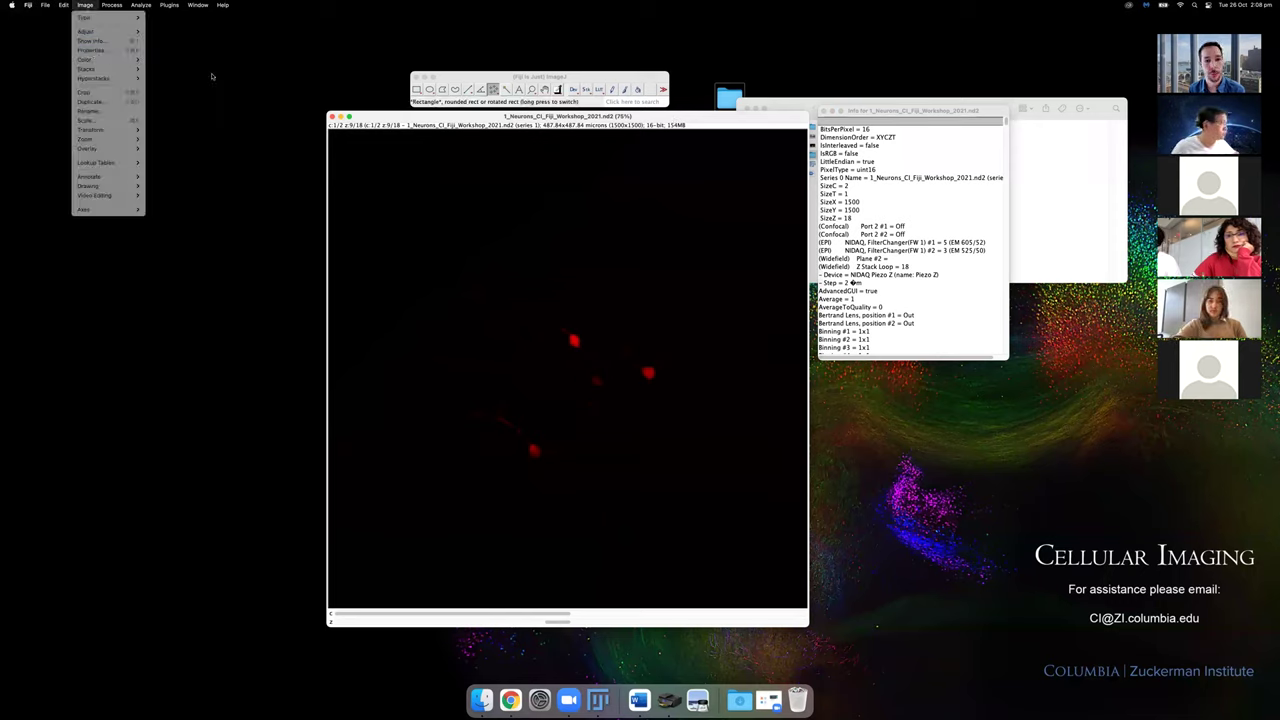
left_click(672, 285)
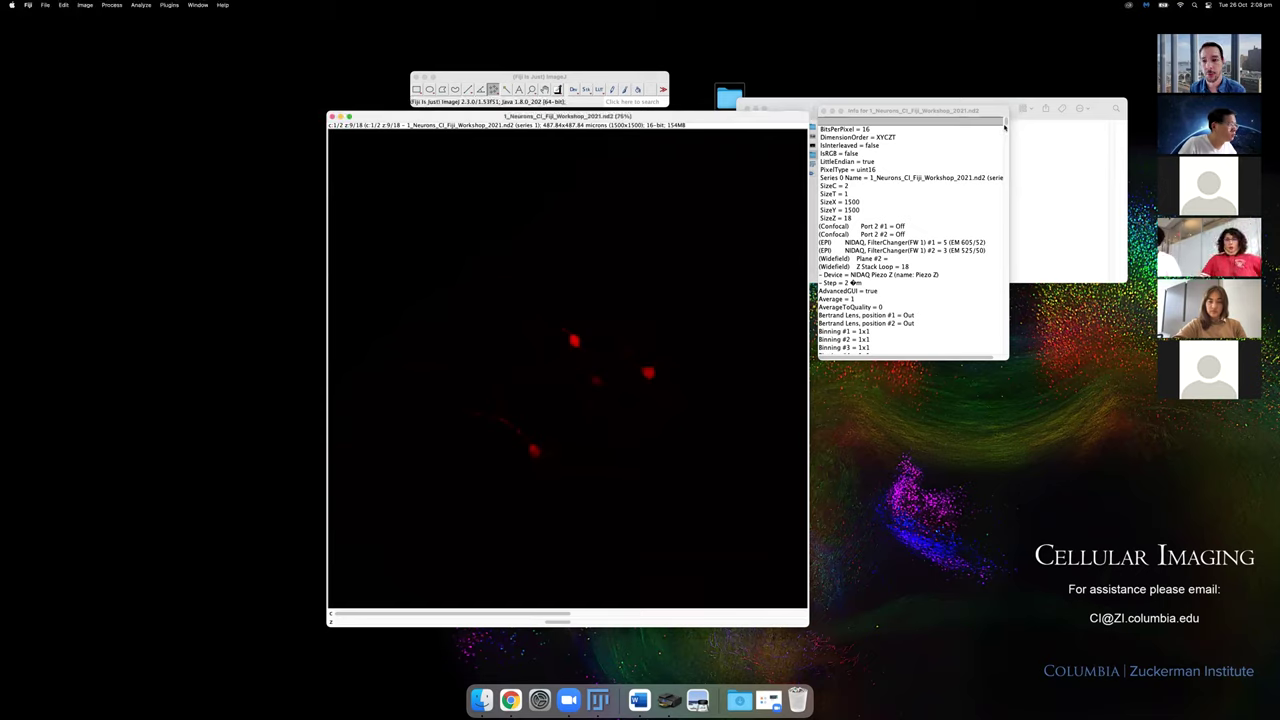
Read through the neuron image's info metadata and close its window.
mouse_move(1007, 124)
left_mouse_down()
mouse_move(997, 334)
mouse_move(1008, 124)
left_mouse_up()
scroll(1004, 140, "down", 2)
scroll(950, 181, "down", 5)
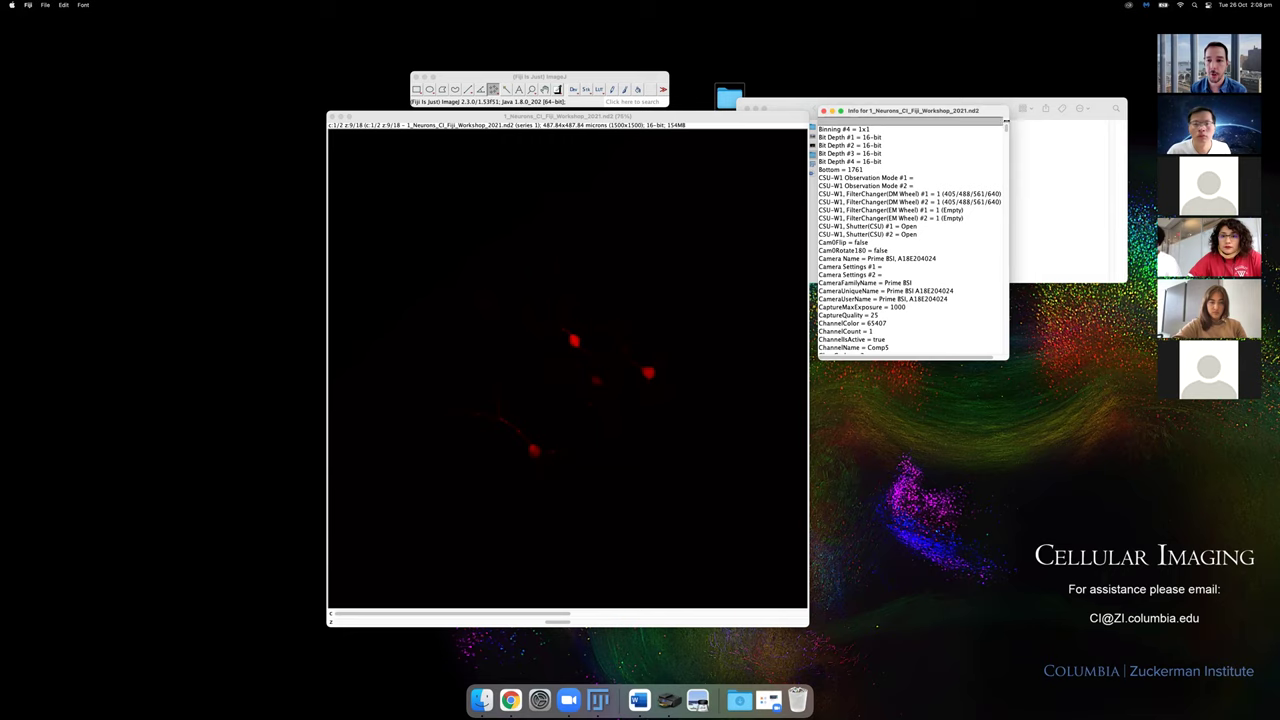
scroll(888, 159, "up", 8)
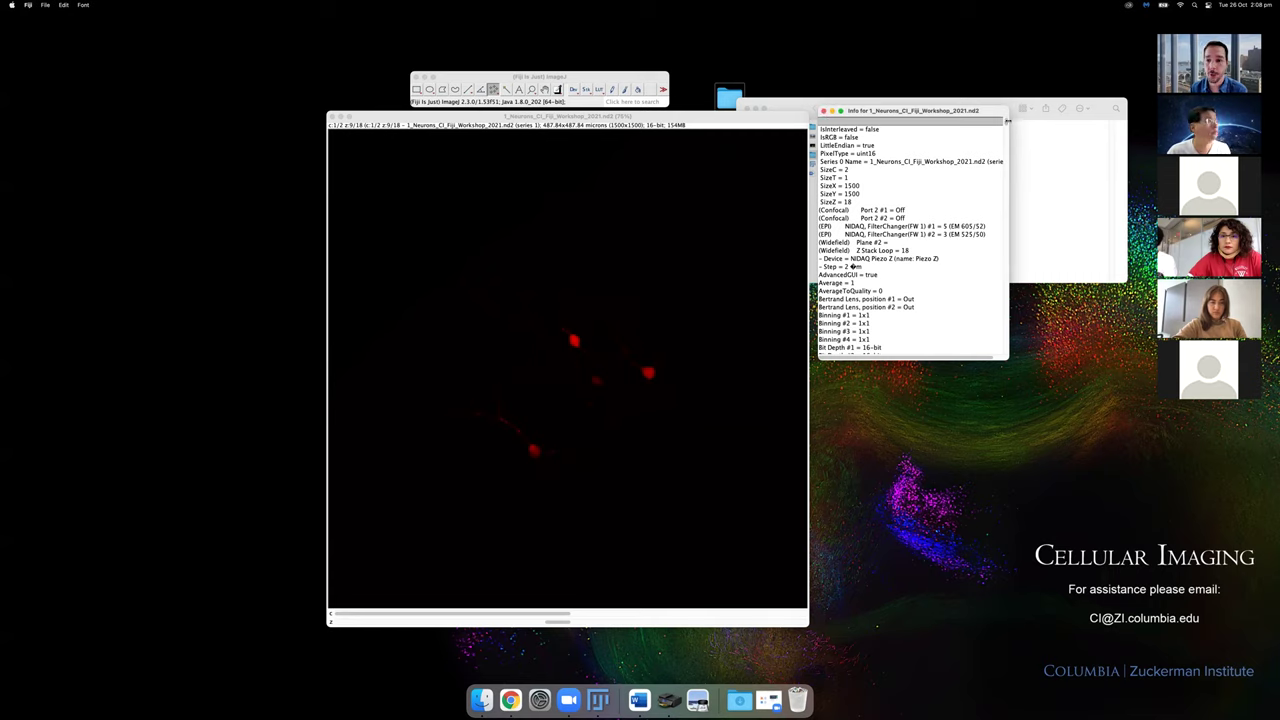
scroll(884, 145, "up", 1)
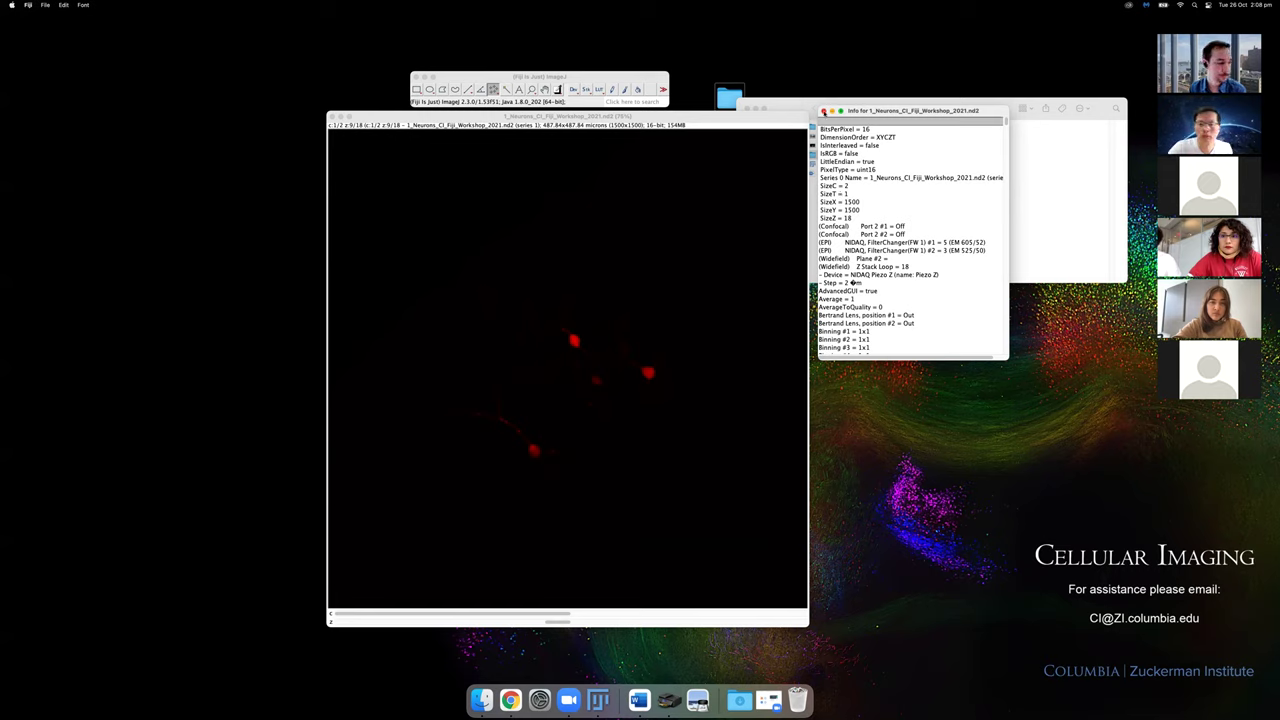
left_click(823, 111)
Review the maximum memory and parallel threads settings in the Memory & Threads options and close them unchanged.
left_click_drag(505, 77, 541, 80)
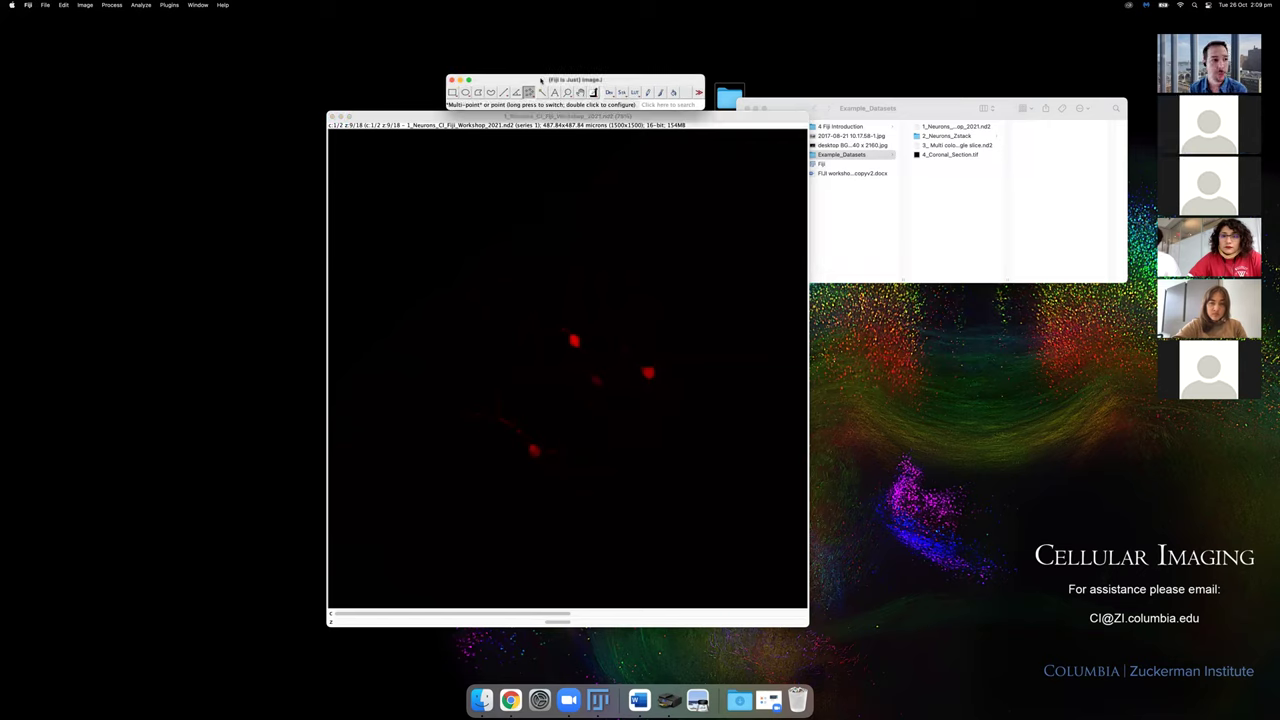
left_click(45, 5)
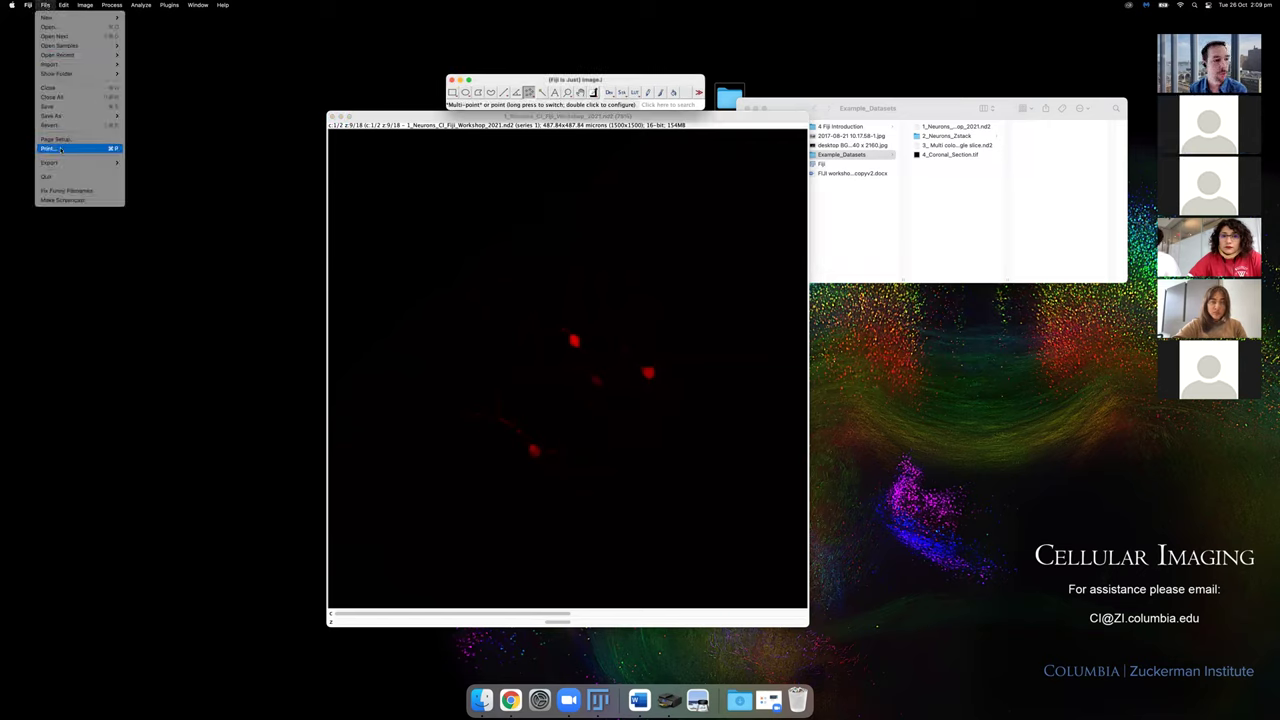
mouse_move(63, 5)
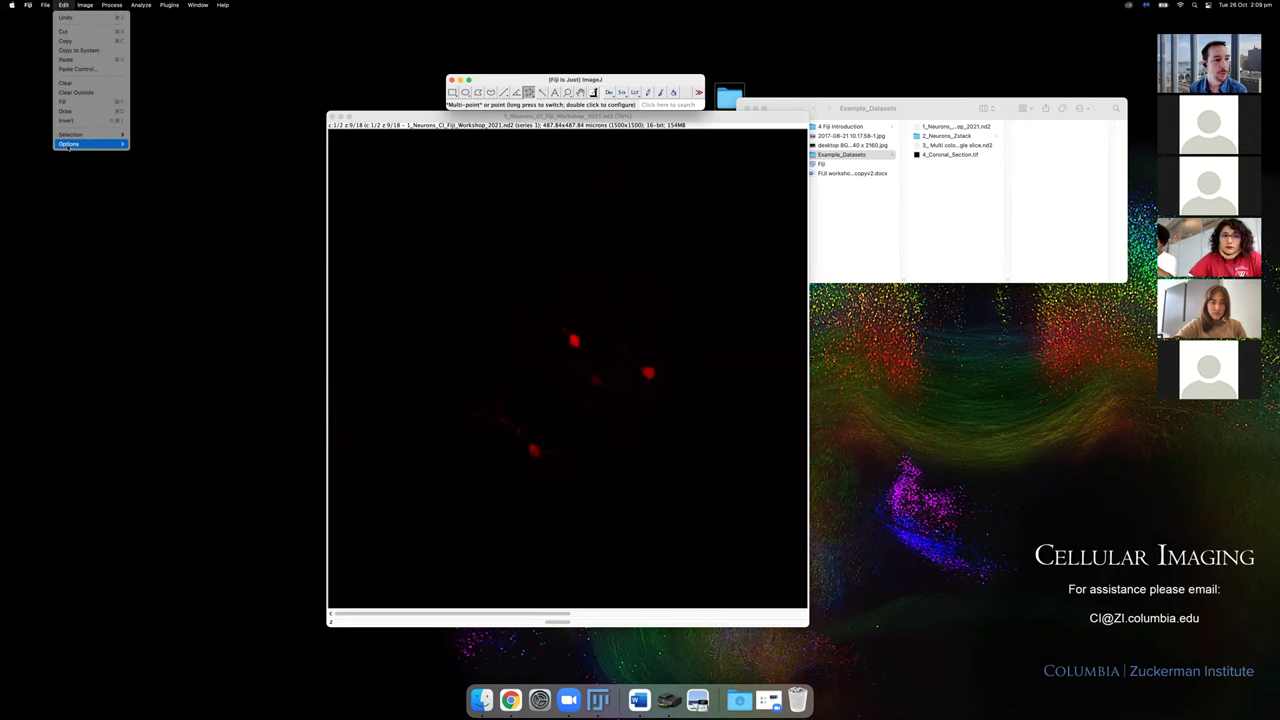
mouse_move(68, 144)
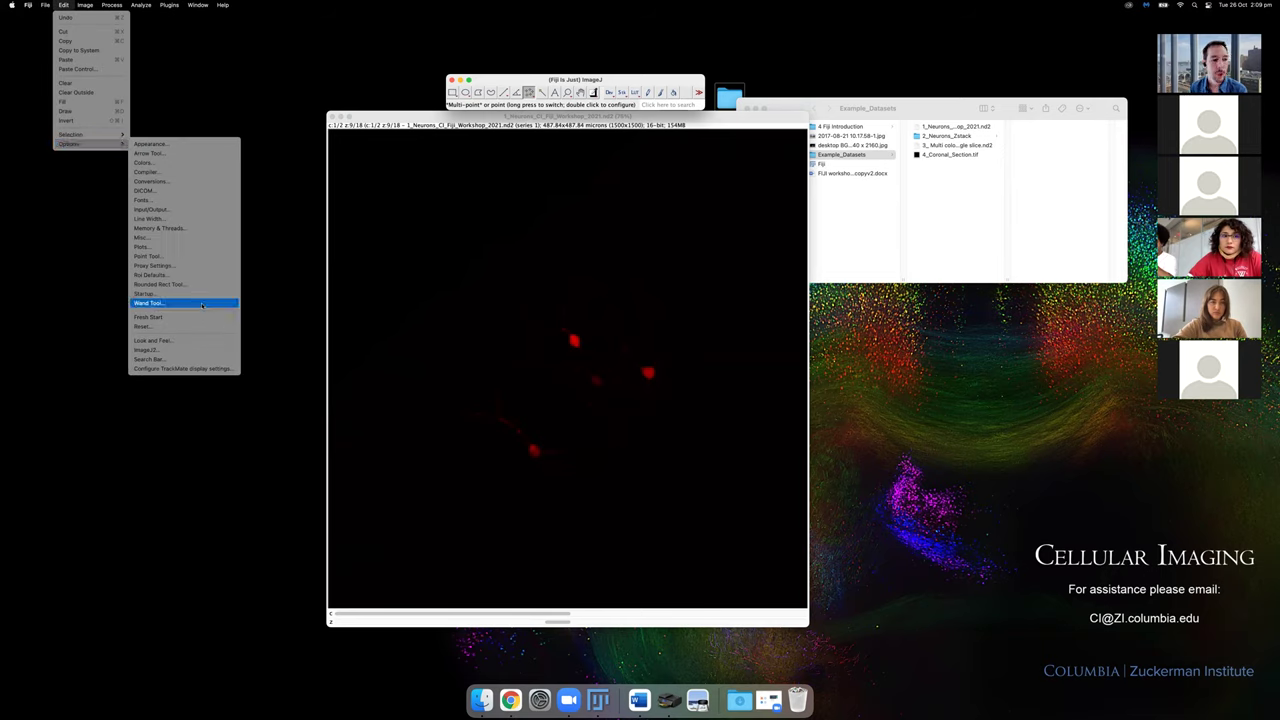
left_click(180, 228)
left_click(673, 187)
double_click(673, 187)
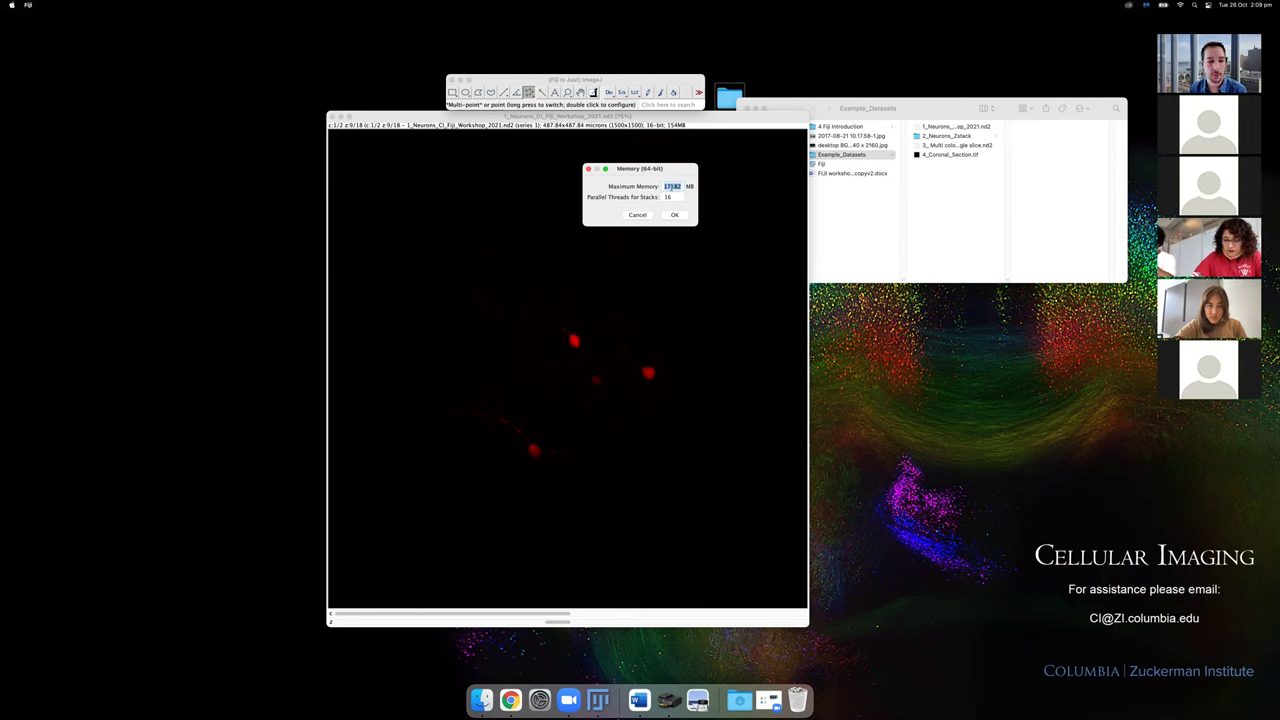
left_click(675, 215)
left_click(640, 211)
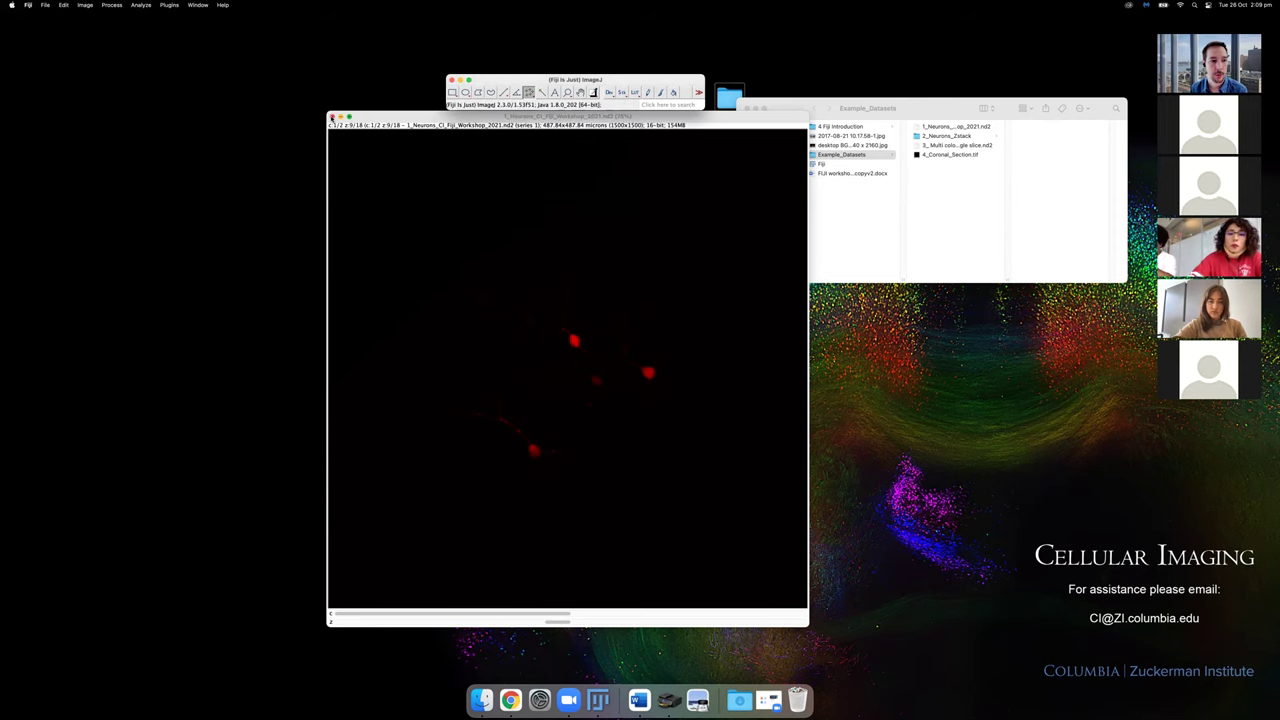
Close the neuron image and reopen 1_Neurons_CI_Fiji_Workshop_2021.nd2 through Bio-Formats as a virtual stack.
left_click(332, 117)
left_click_drag(563, 85, 553, 80)
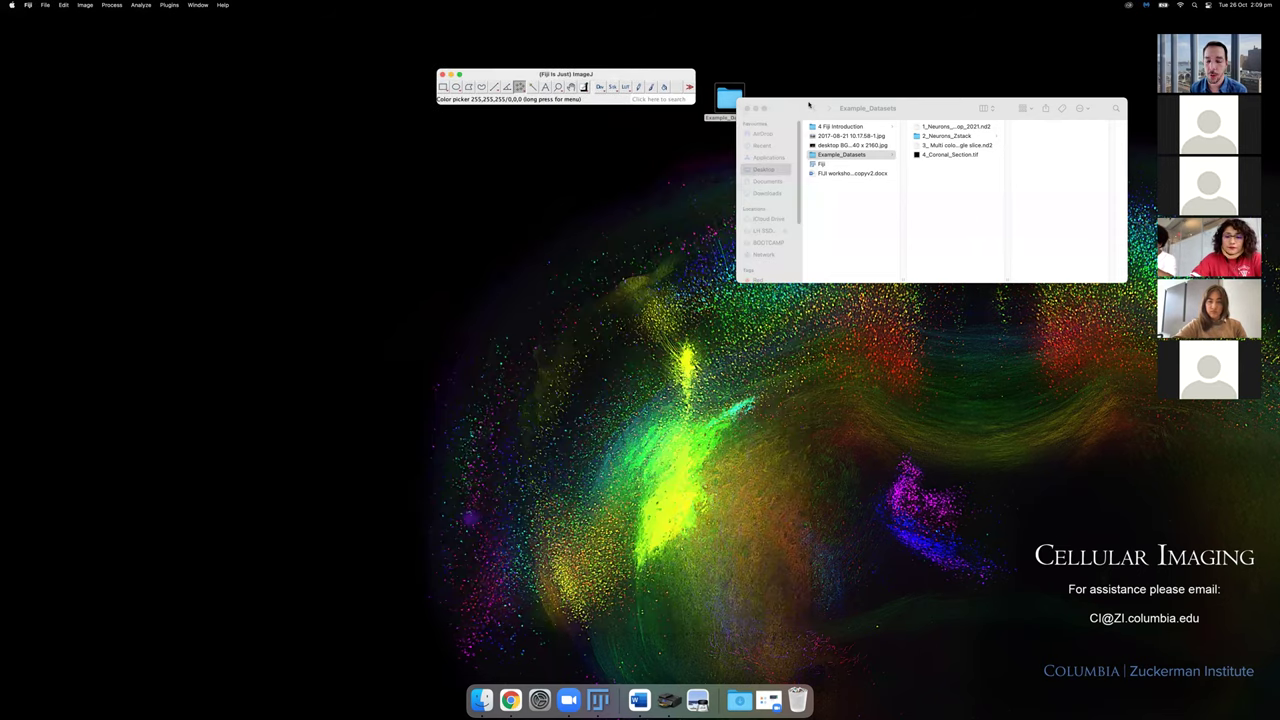
left_click_drag(911, 127, 590, 88)
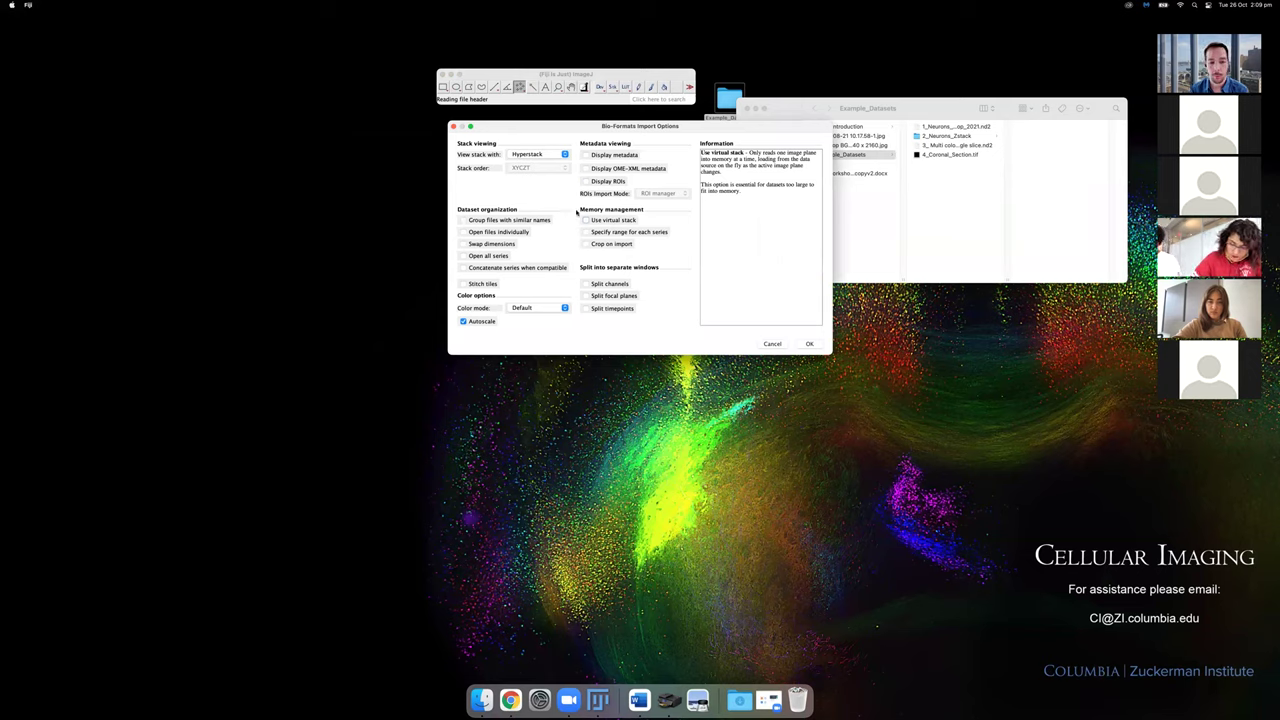
left_click(588, 221)
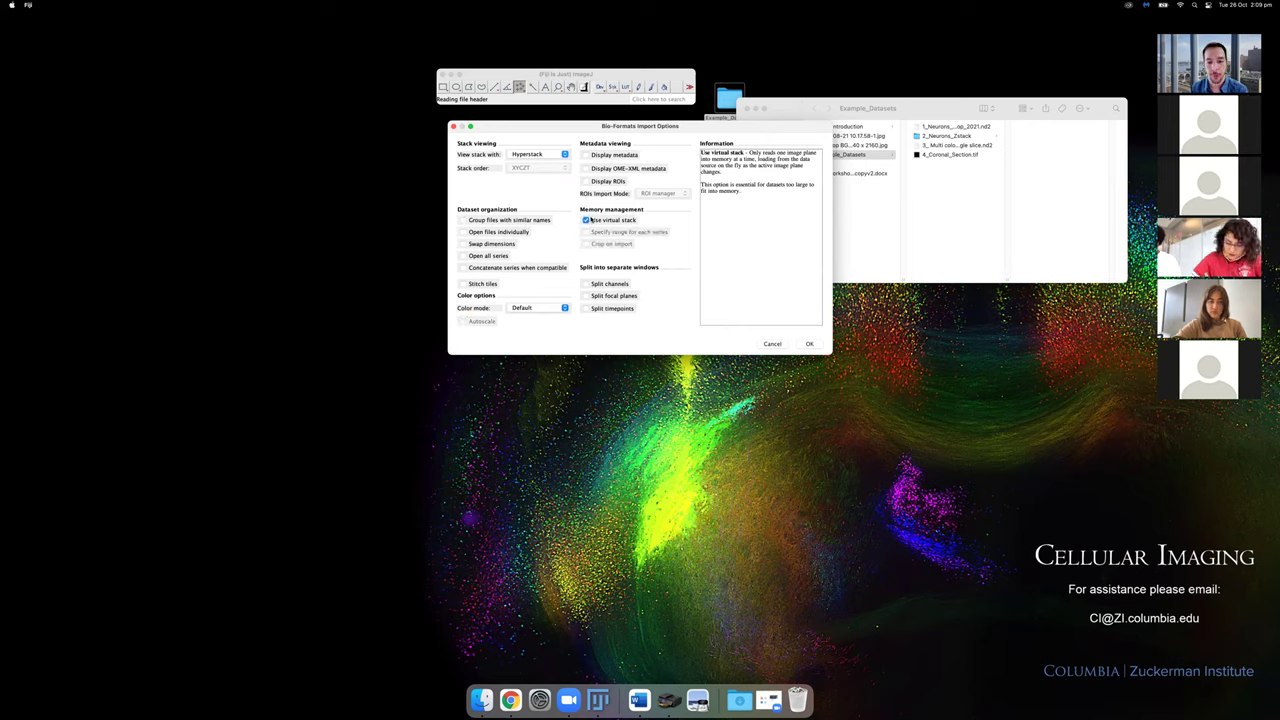
left_click(809, 343)
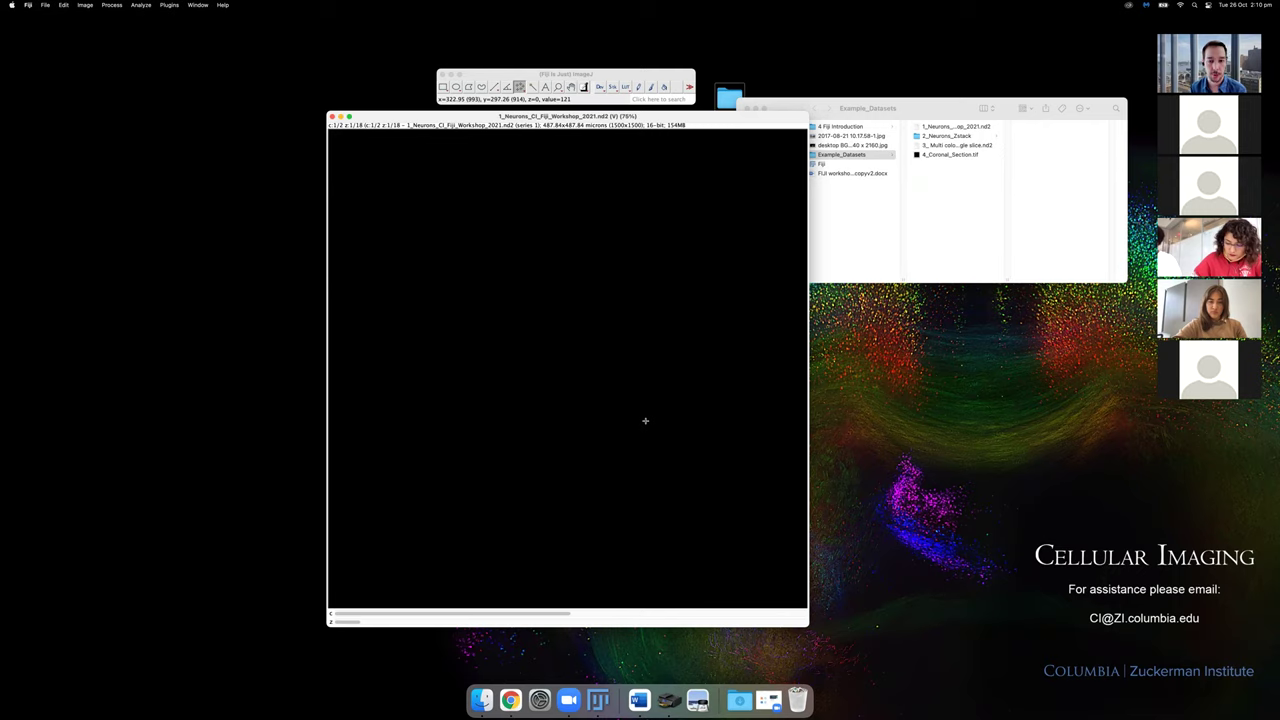
Browse the virtual stack's z-slices forward to slice 11 and back to slice 10.
left_click(455, 620)
left_click_drag(455, 620, 637, 623)
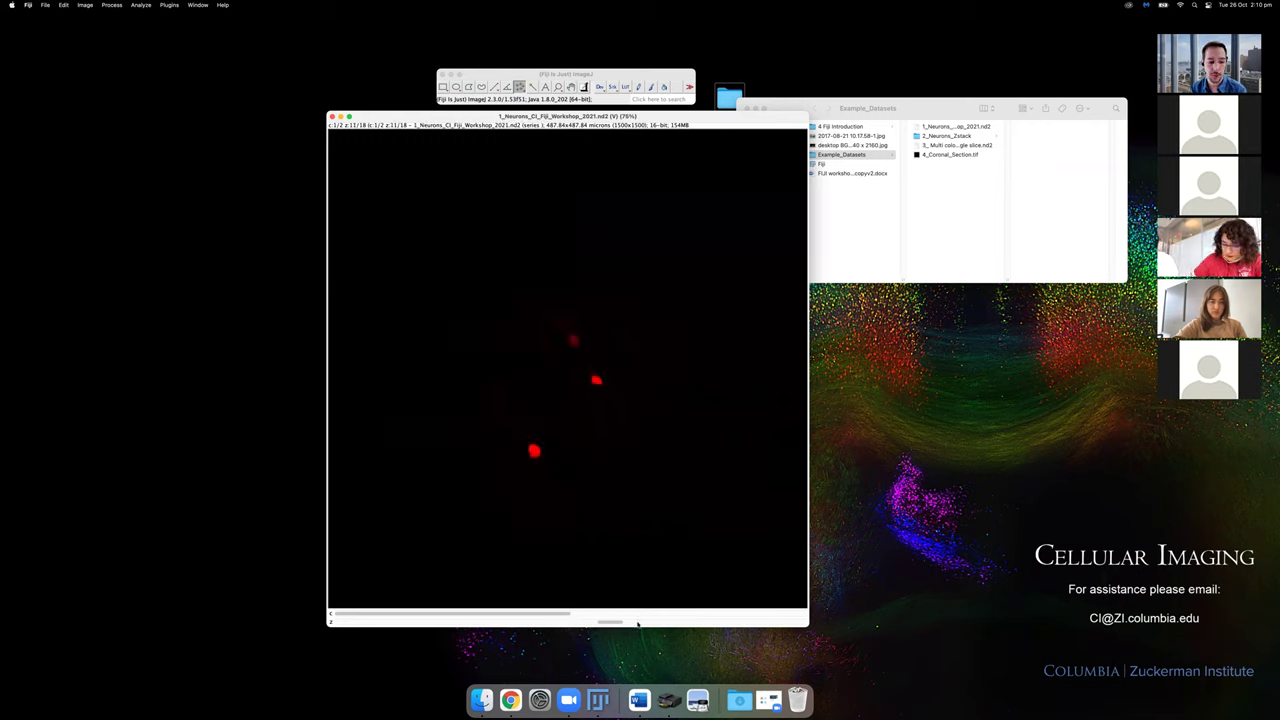
left_click_drag(637, 623, 574, 626)
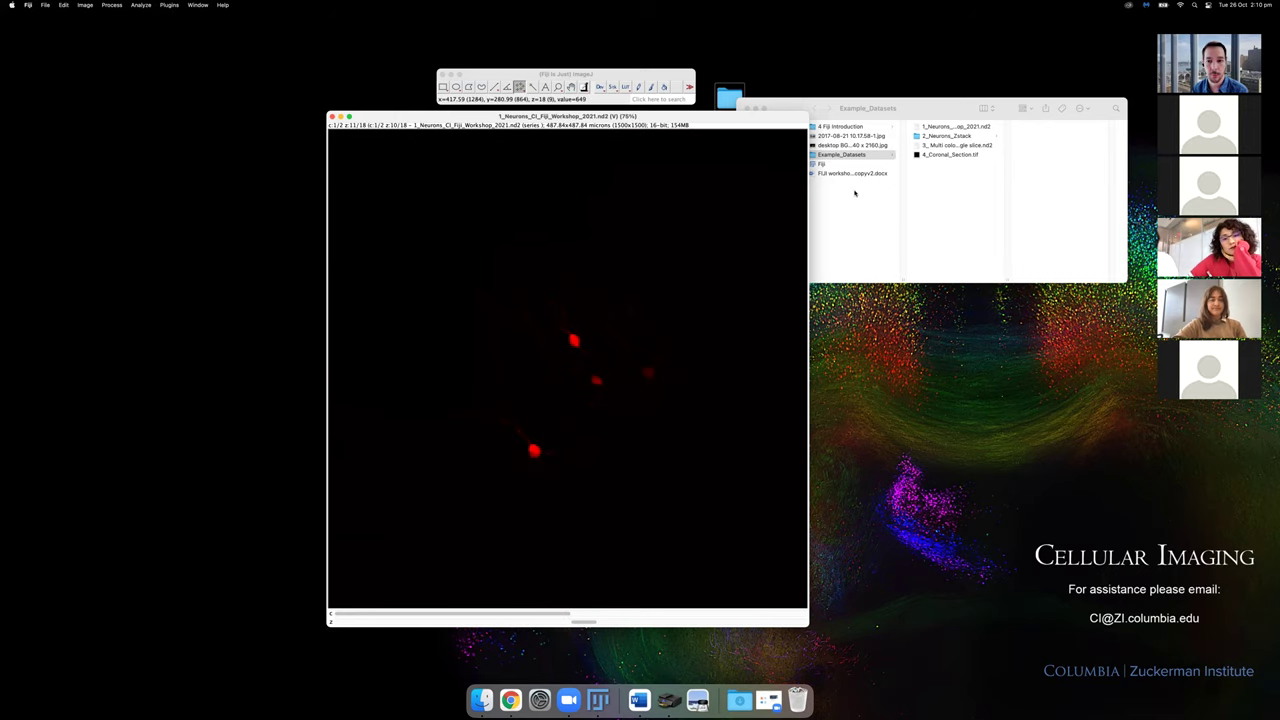
Open the Brightness & Contrast adjustment, place it beside the neuron image and auto-adjust channel 1 on slice 1.
left_click_drag(607, 118, 641, 124)
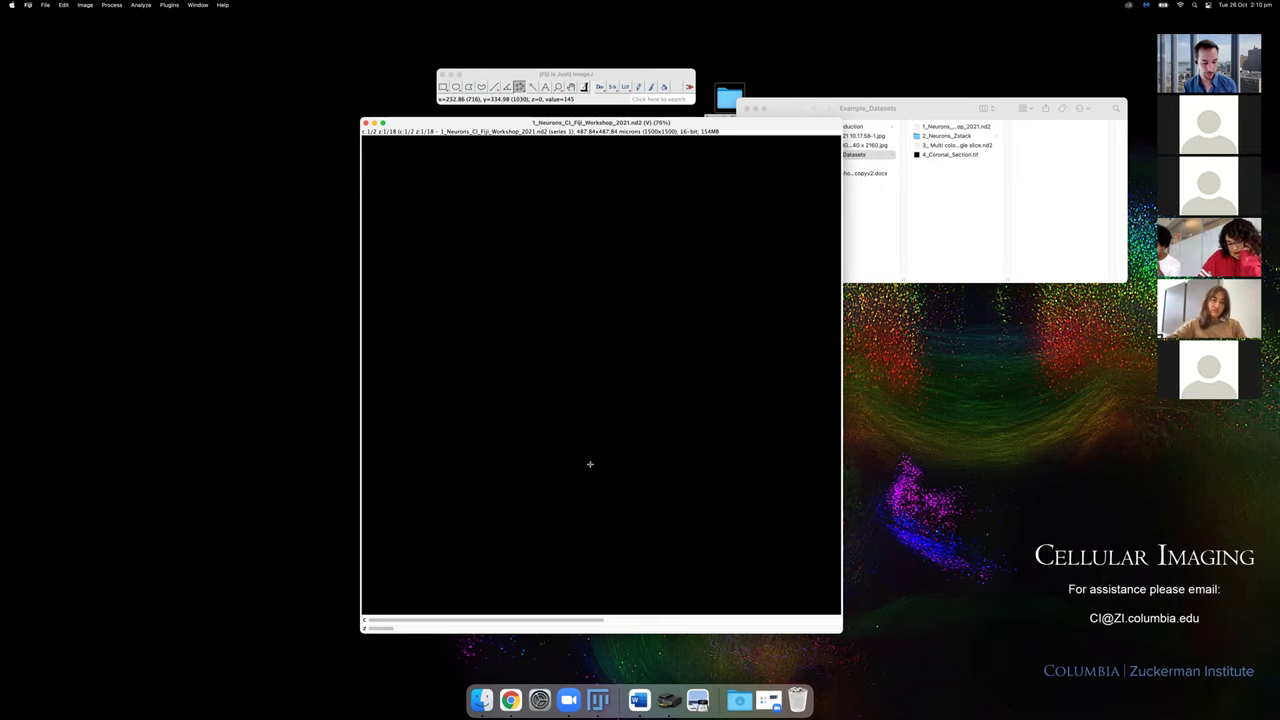
key("super+shift+c")
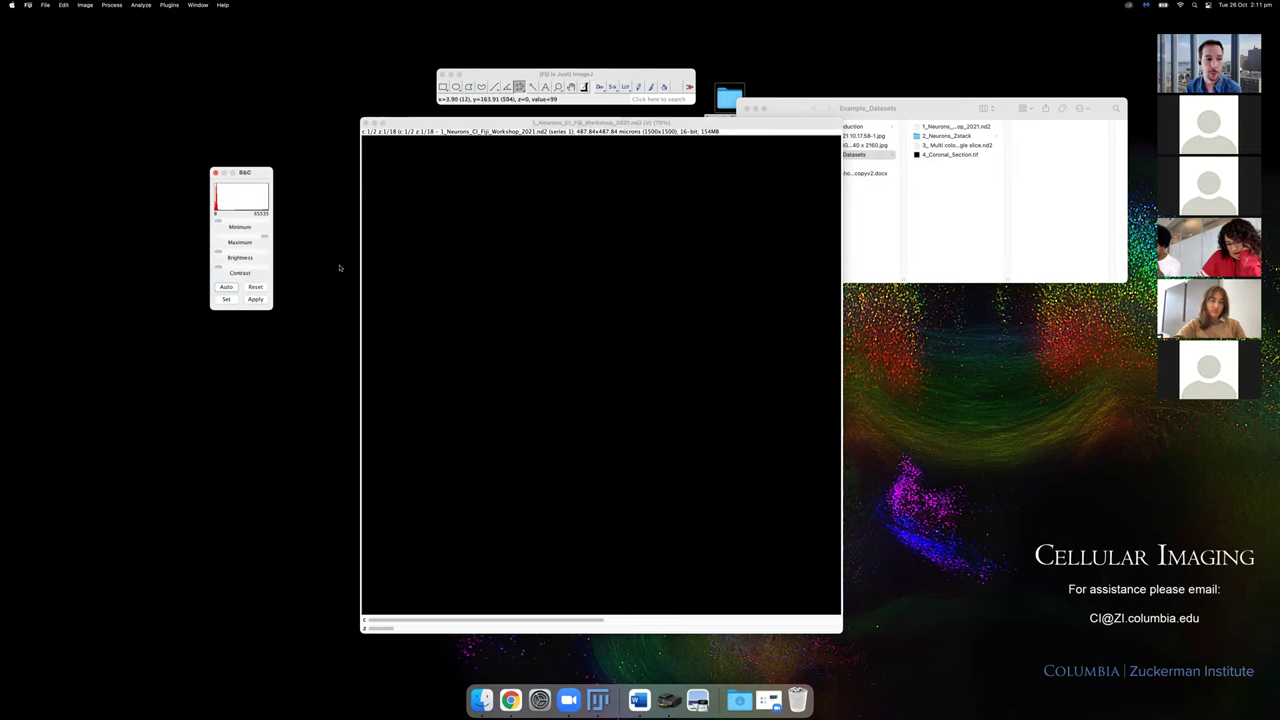
left_click_drag(240, 170, 754, 203)
left_click_drag(841, 207, 905, 208)
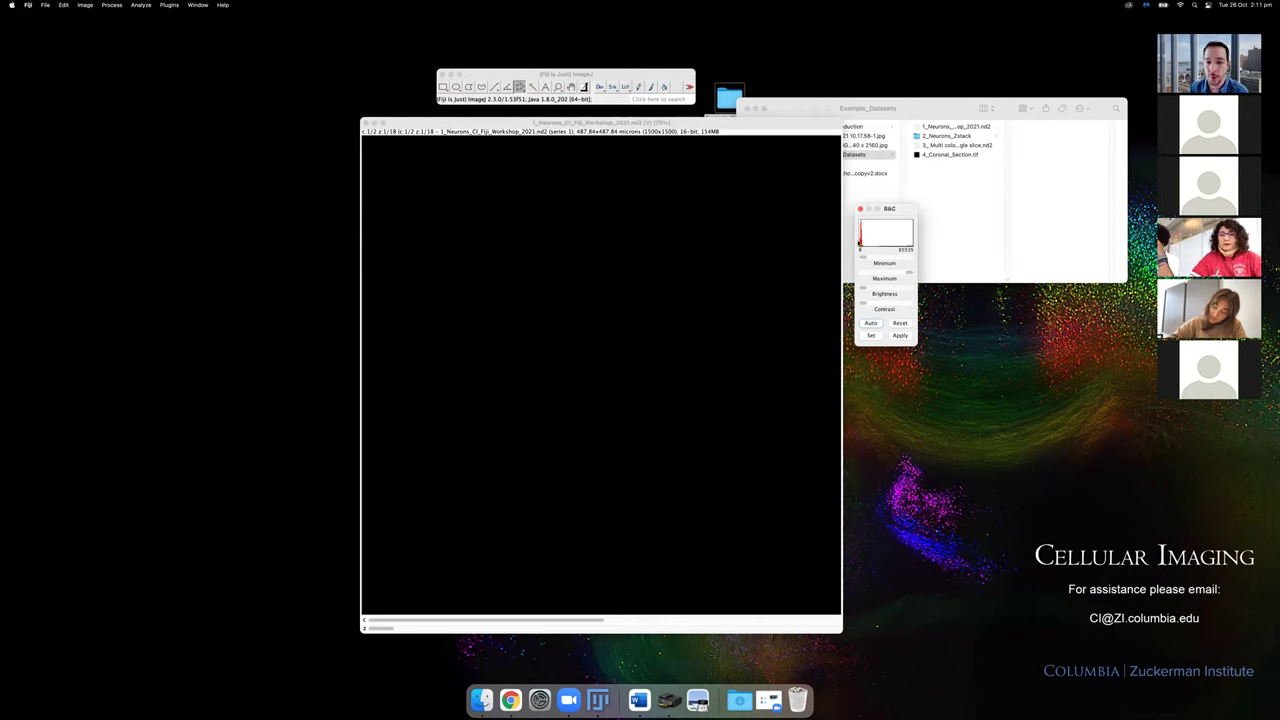
left_click(871, 323)
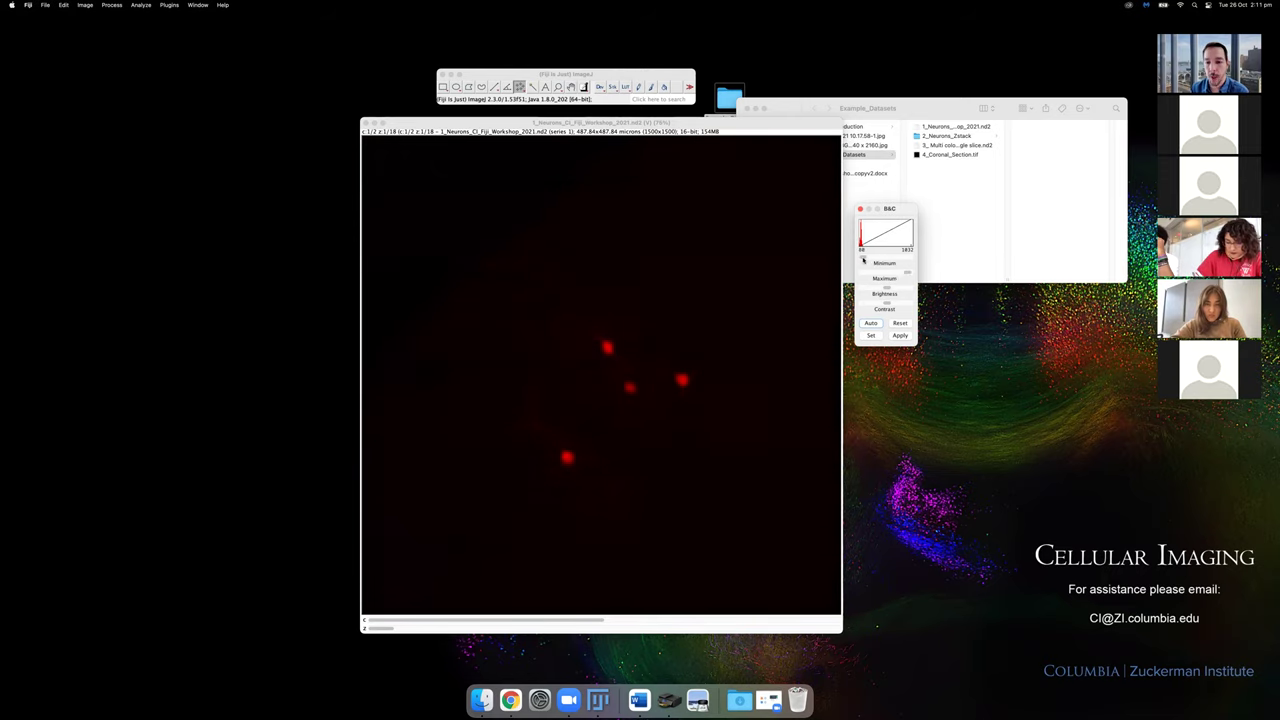
Fine-tune channel 1's minimum and maximum display values on slice 1, ending with a maximum of about 579.
mouse_move(862, 259)
left_mouse_down()
mouse_move(905, 259)
mouse_move(857, 256)
left_mouse_up()
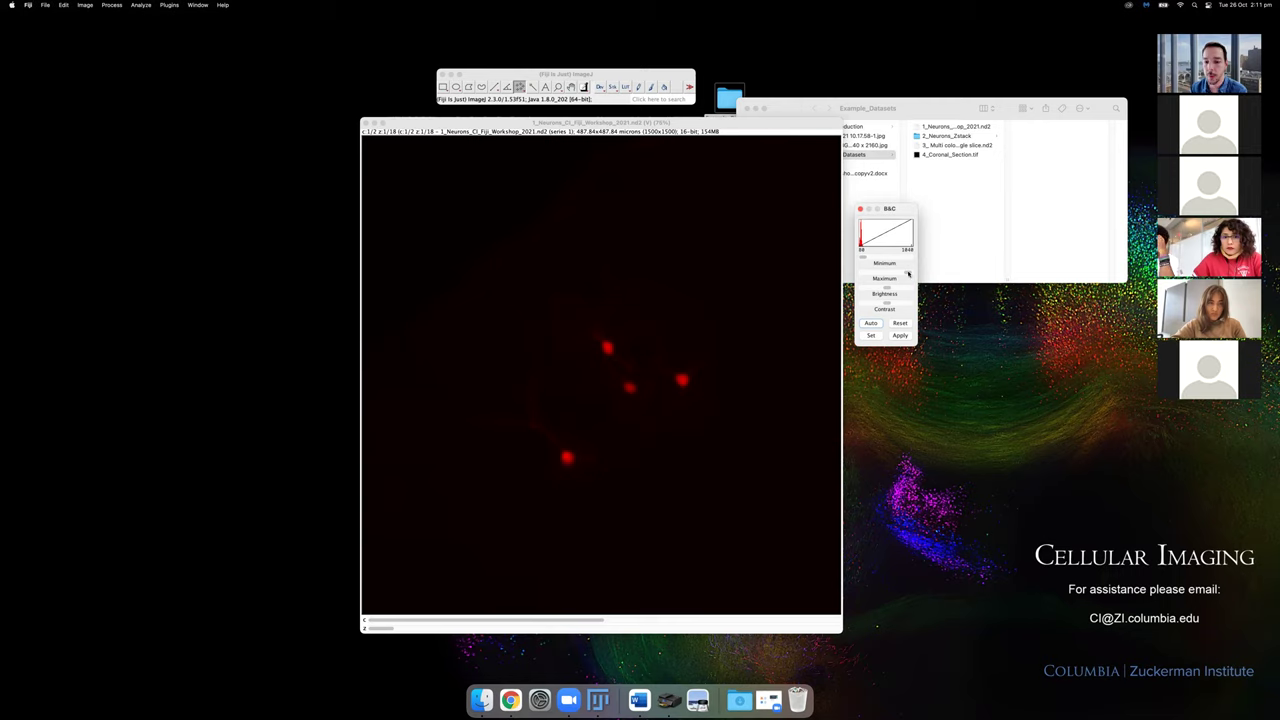
left_click_drag(907, 273, 882, 274)
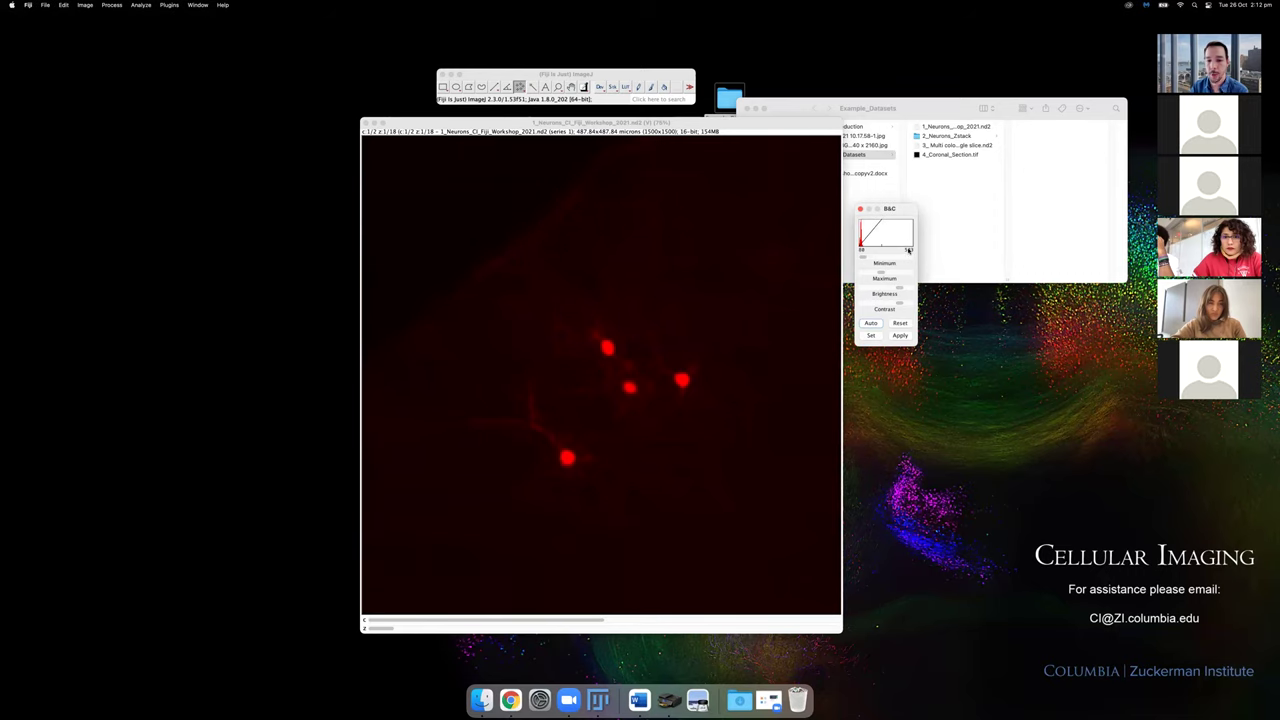
left_click_drag(866, 259, 889, 272)
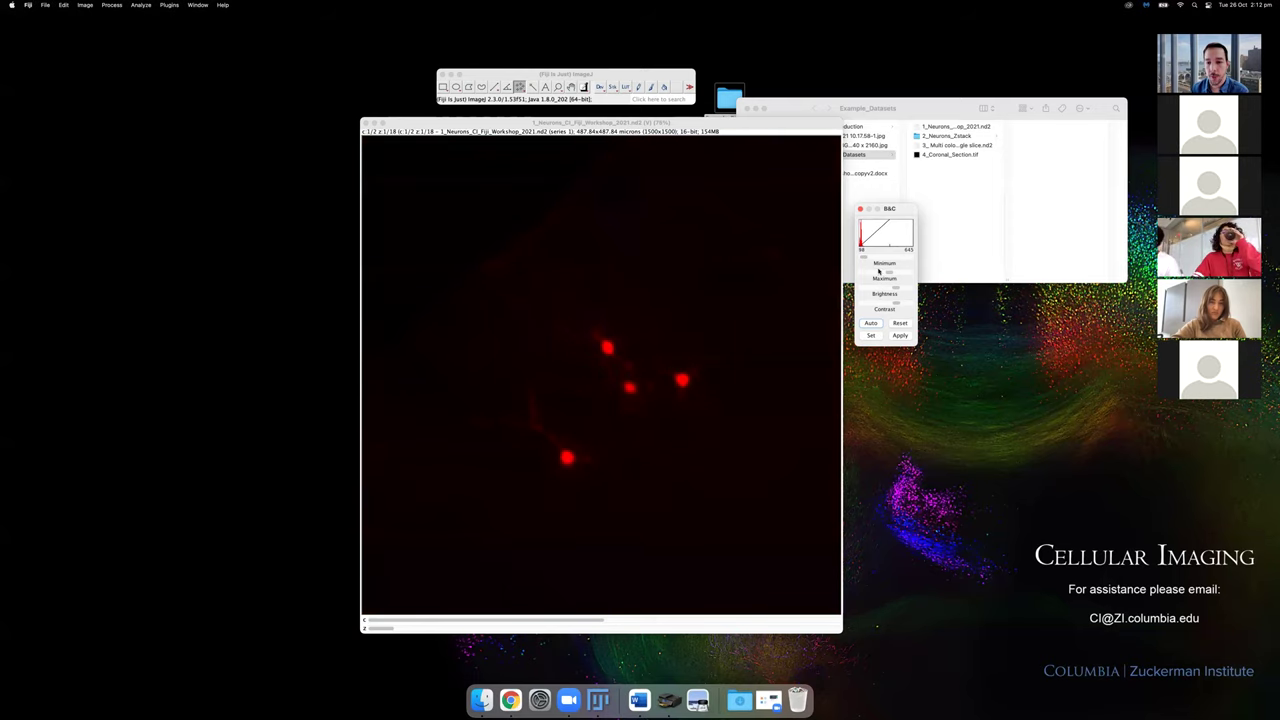
left_click_drag(890, 276, 885, 274)
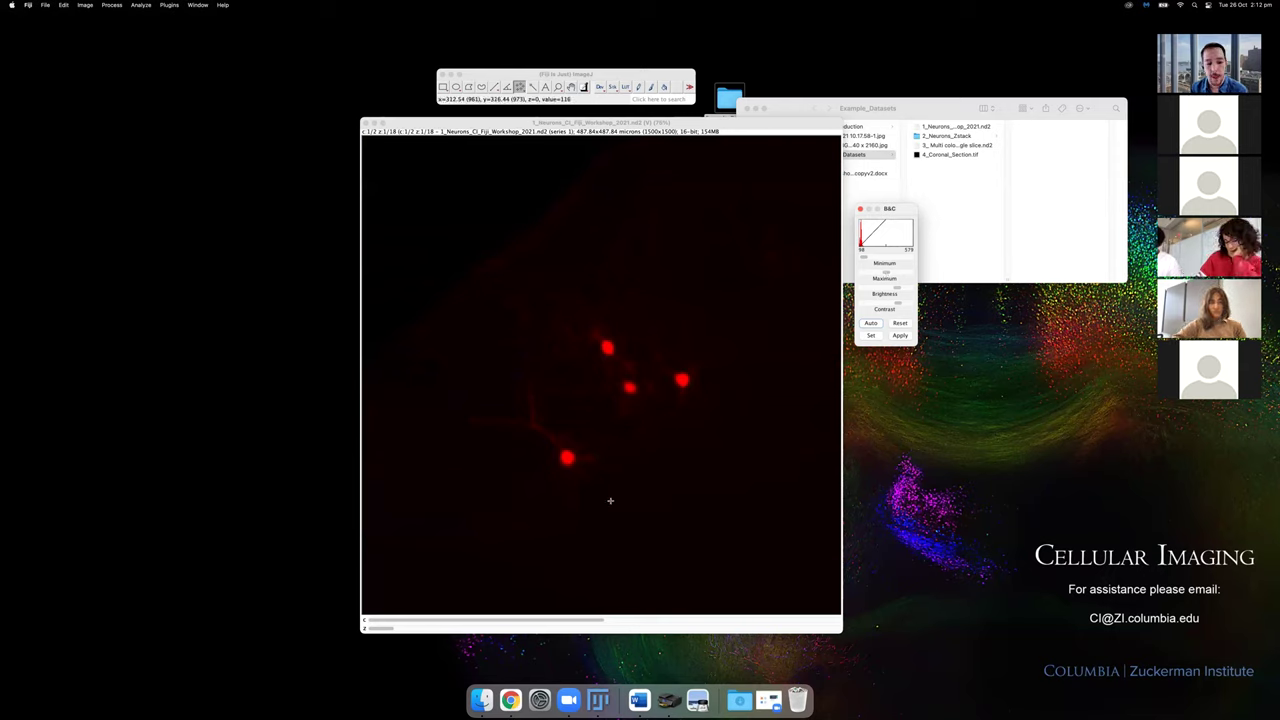
Go to slice 7 and set channel 1's display range to about 83 to 5442.
left_click_drag(393, 629, 538, 628)
mouse_move(885, 275)
left_mouse_down()
mouse_move(866, 268)
mouse_move(900, 275)
mouse_move(868, 275)
left_mouse_up()
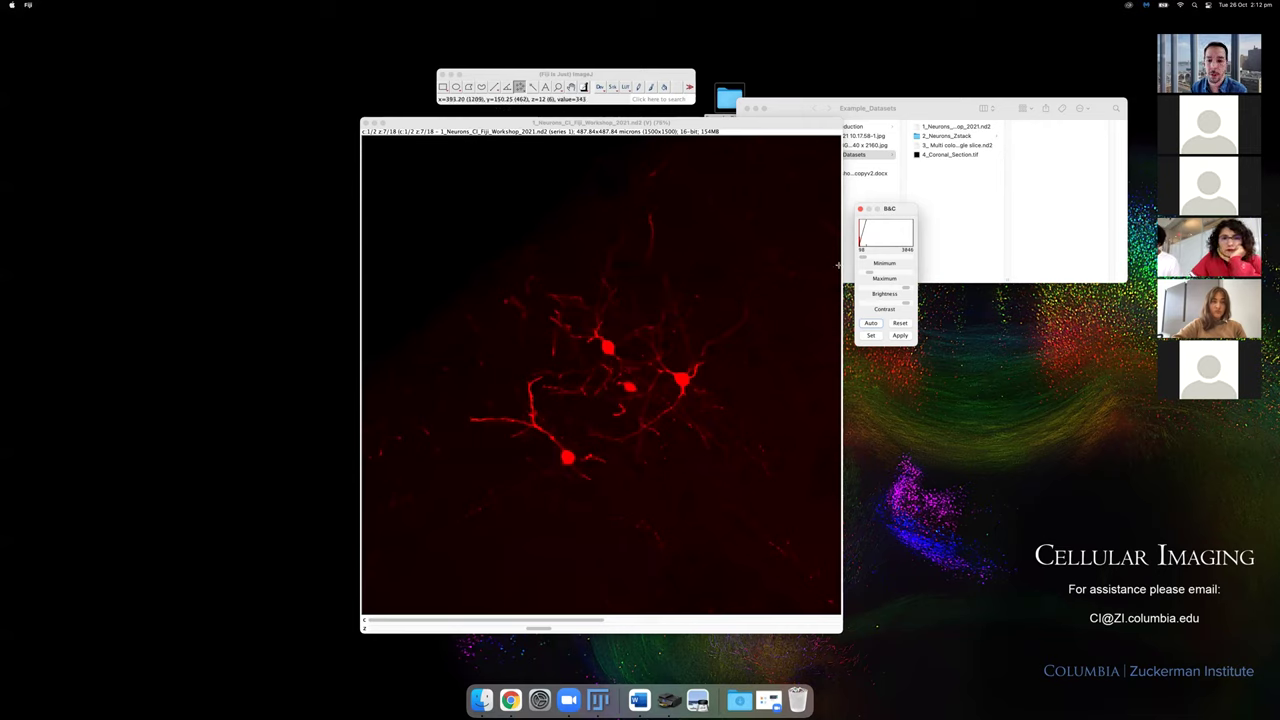
left_click_drag(865, 258, 863, 259)
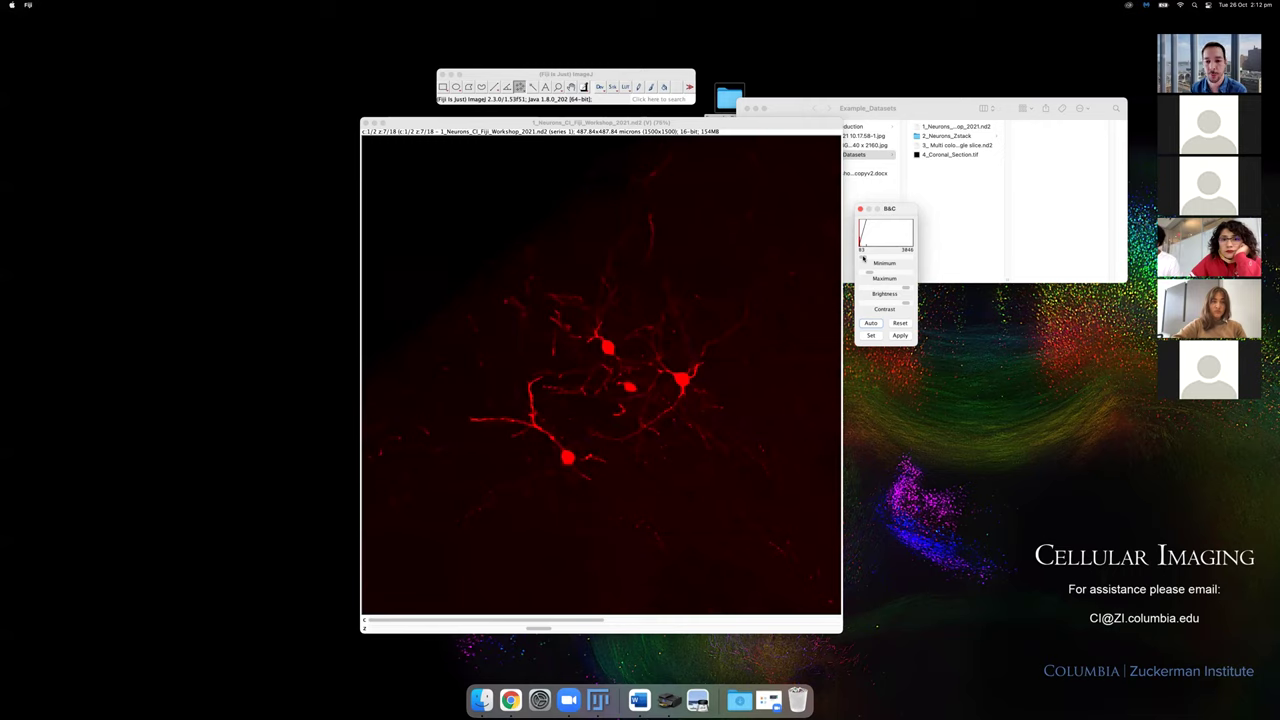
left_click_drag(871, 272, 877, 272)
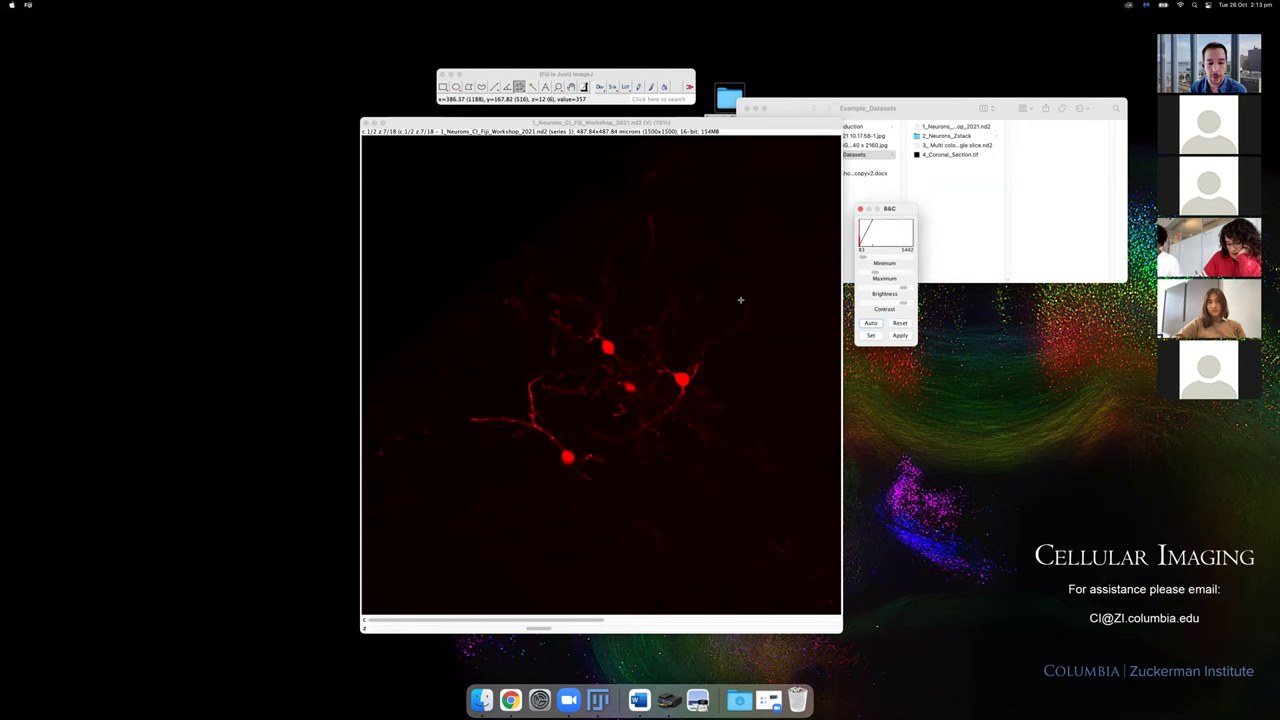
Switch the image to channel 2 and place the Channels tool beside the Brightness & Contrast window.
left_click(637, 620)
left_click(661, 622)
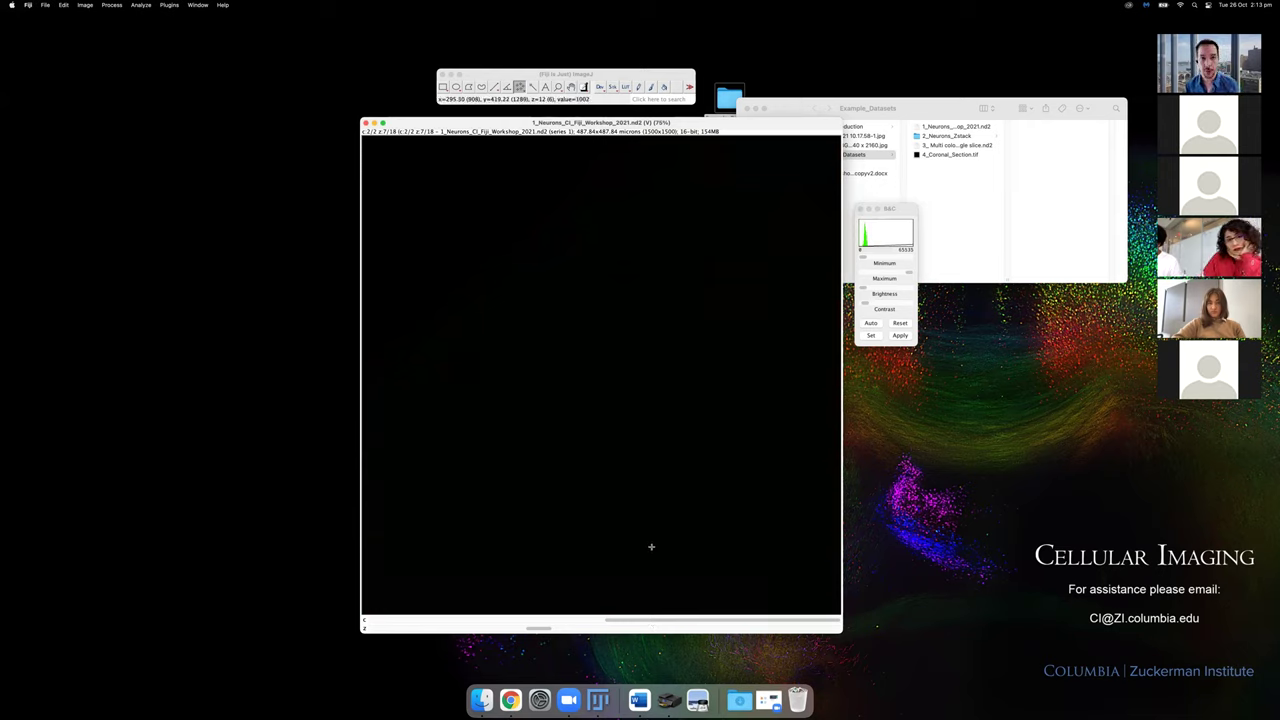
key("super+shift+z")
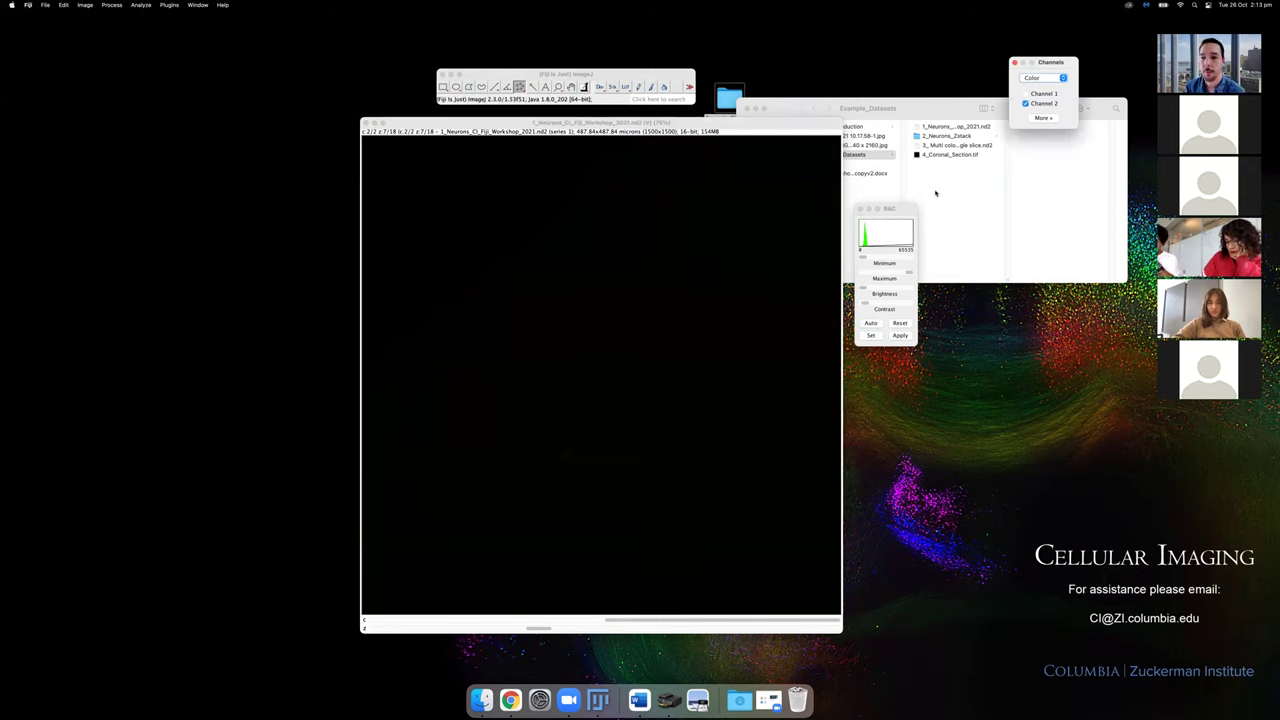
left_click_drag(1037, 63, 947, 207)
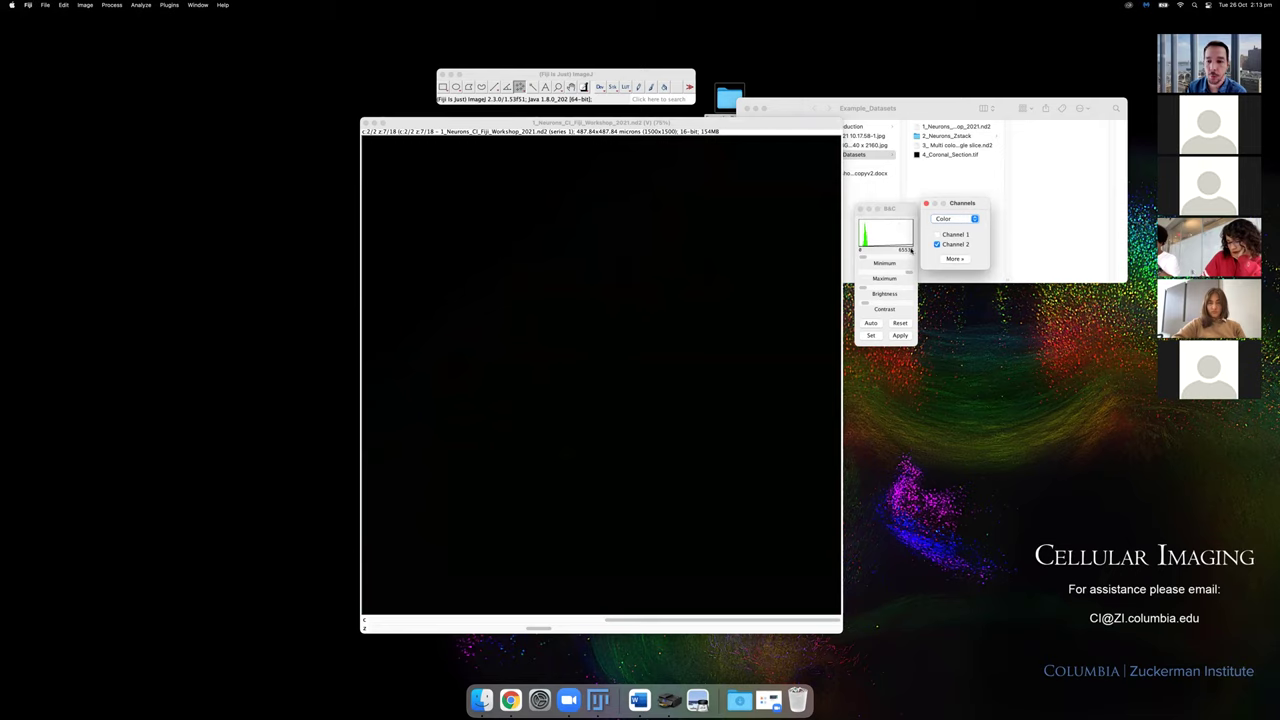
left_click_drag(962, 210, 960, 215)
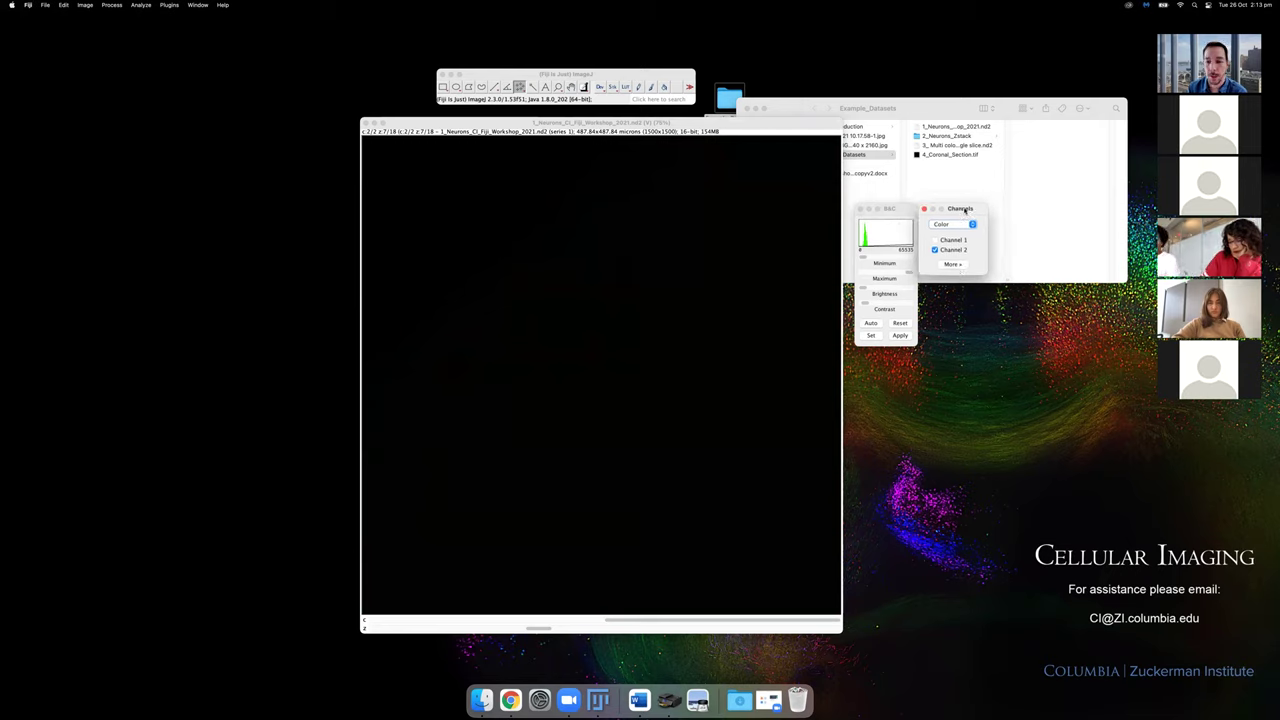
Display channel 1 instead of channel 2 using the Channels tool in Color mode.
left_click(935, 240)
left_click(935, 241)
left_click(935, 240)
Display channels 1 and 2 together in Composite mode and make channel 2 the active channel.
left_click(965, 224)
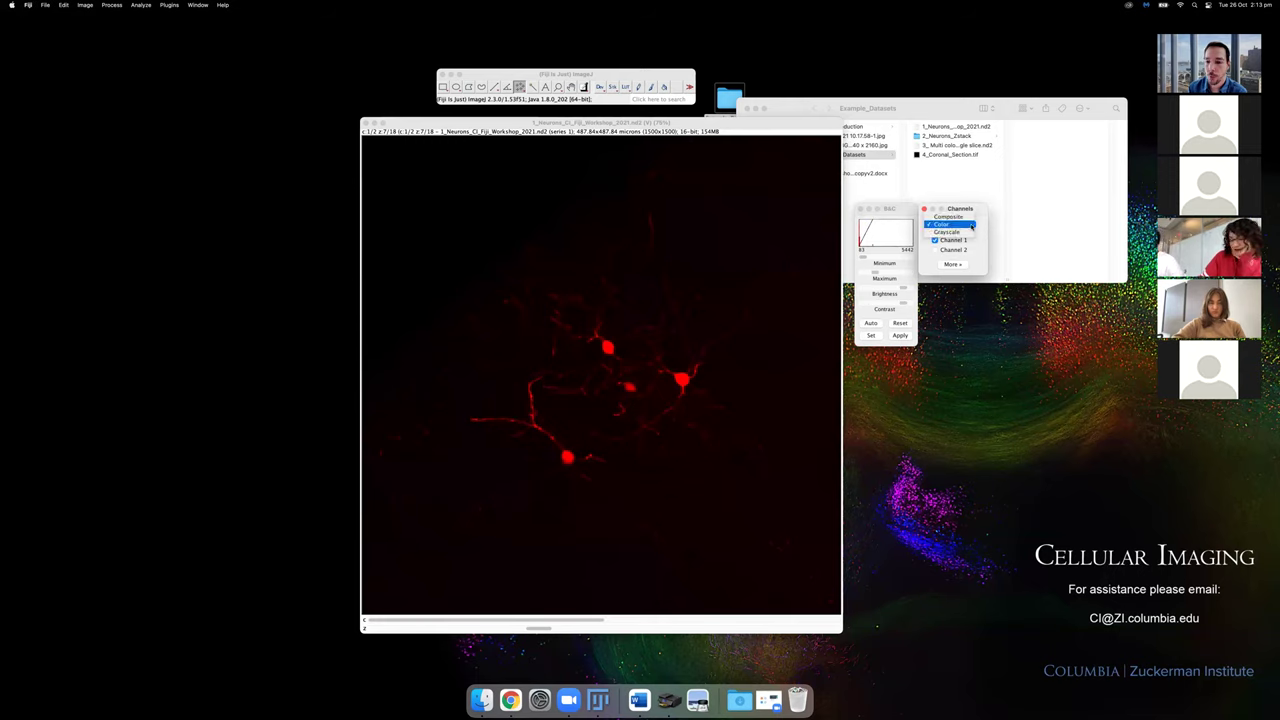
left_click(947, 219)
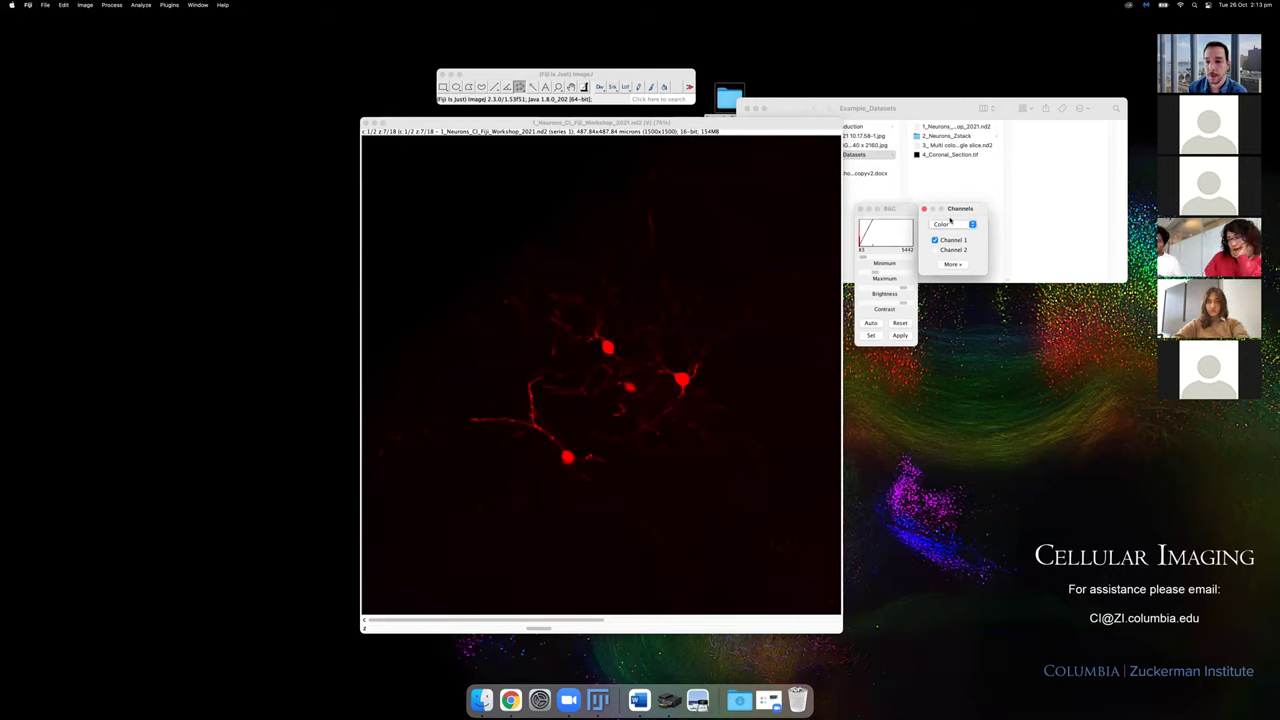
left_click(935, 250)
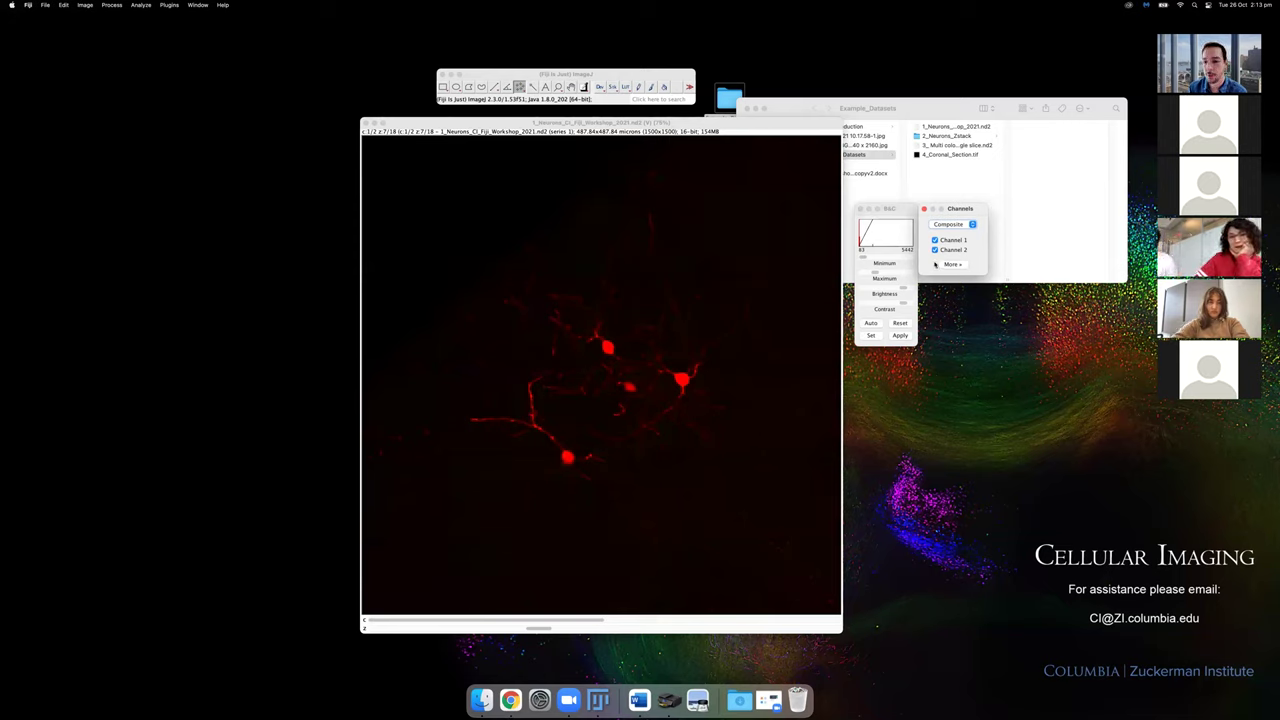
left_click(689, 623)
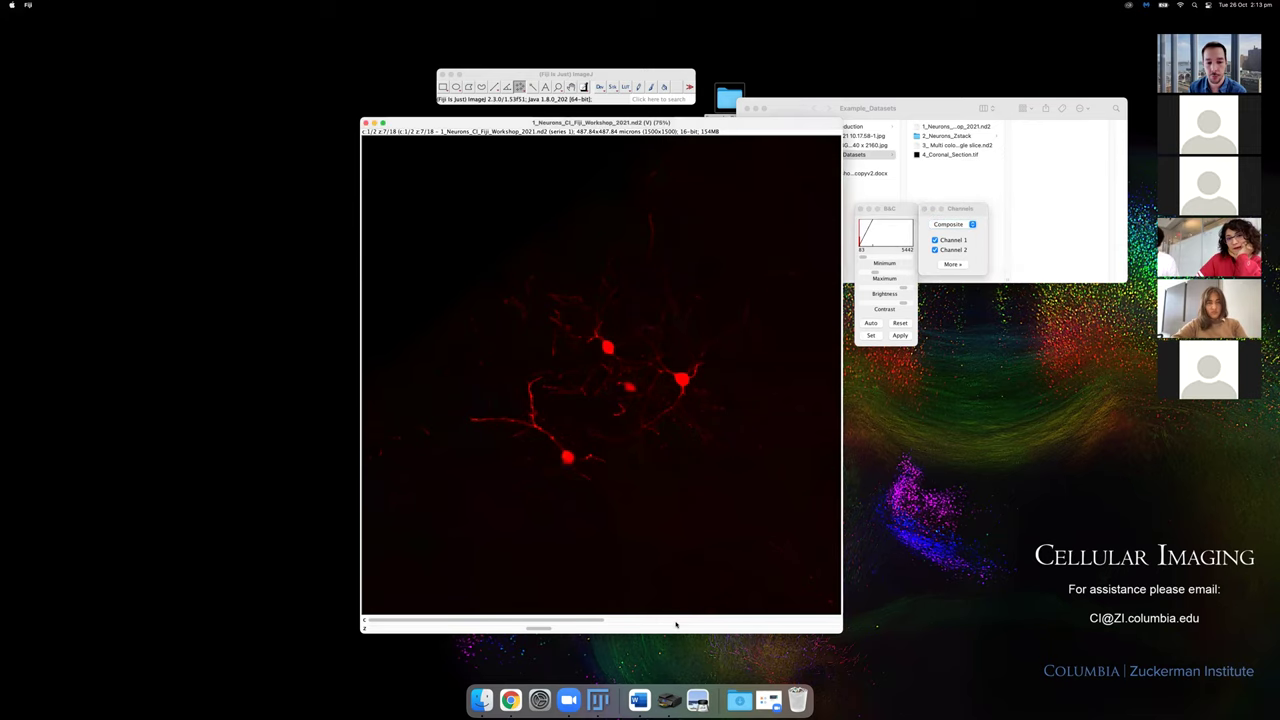
left_click(703, 620)
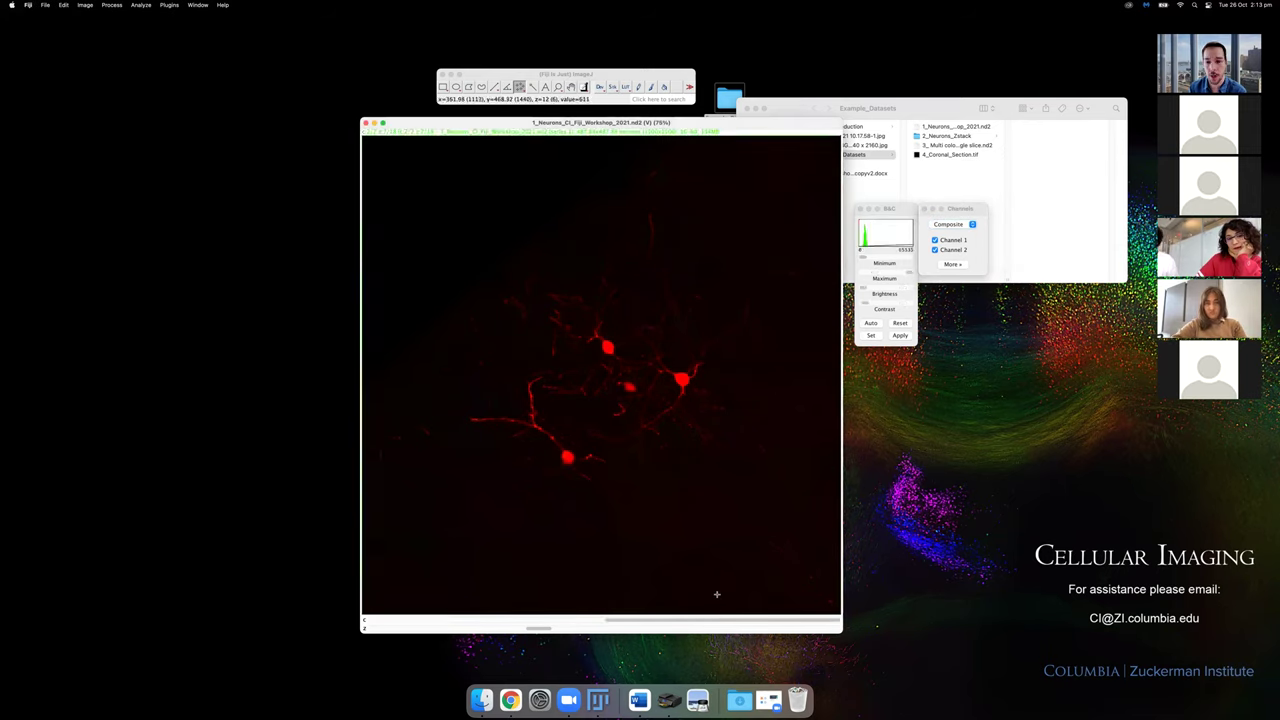
Set channel 2's display range to about 306 to 3774 and move the Brightness & Contrast window clear of the Channels tool.
left_click_drag(905, 272, 865, 260)
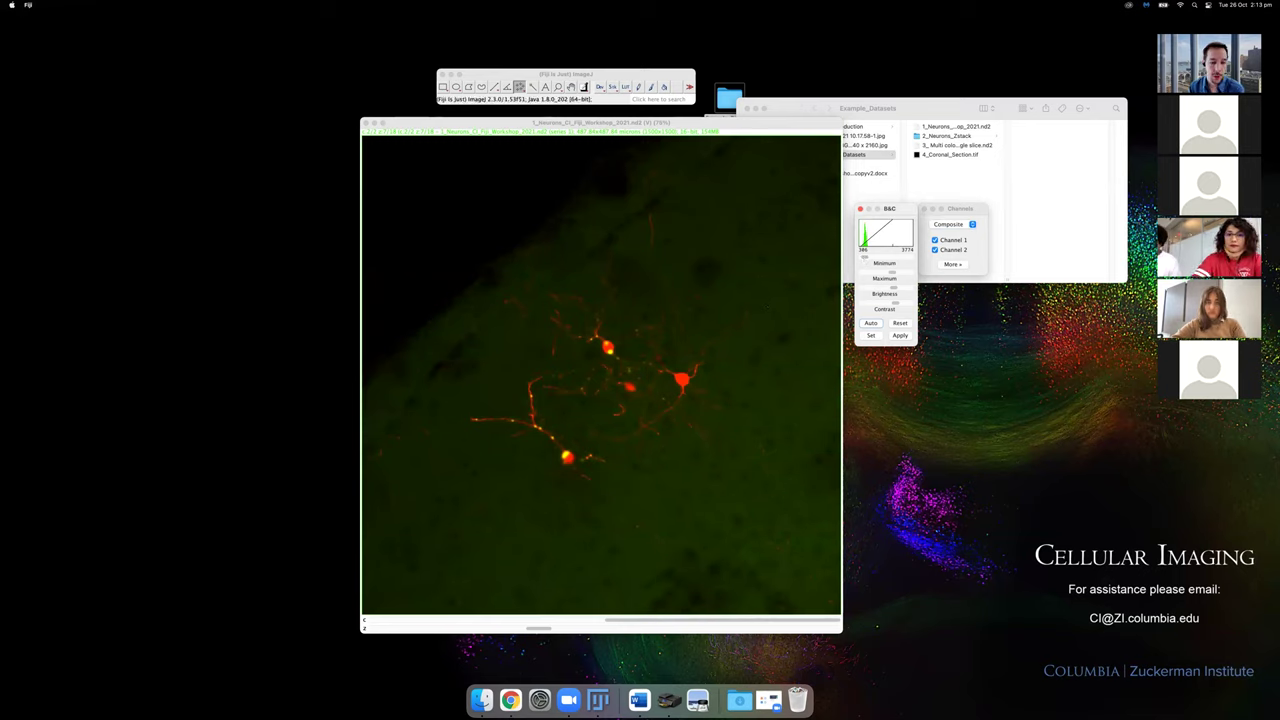
left_click_drag(893, 210, 893, 172)
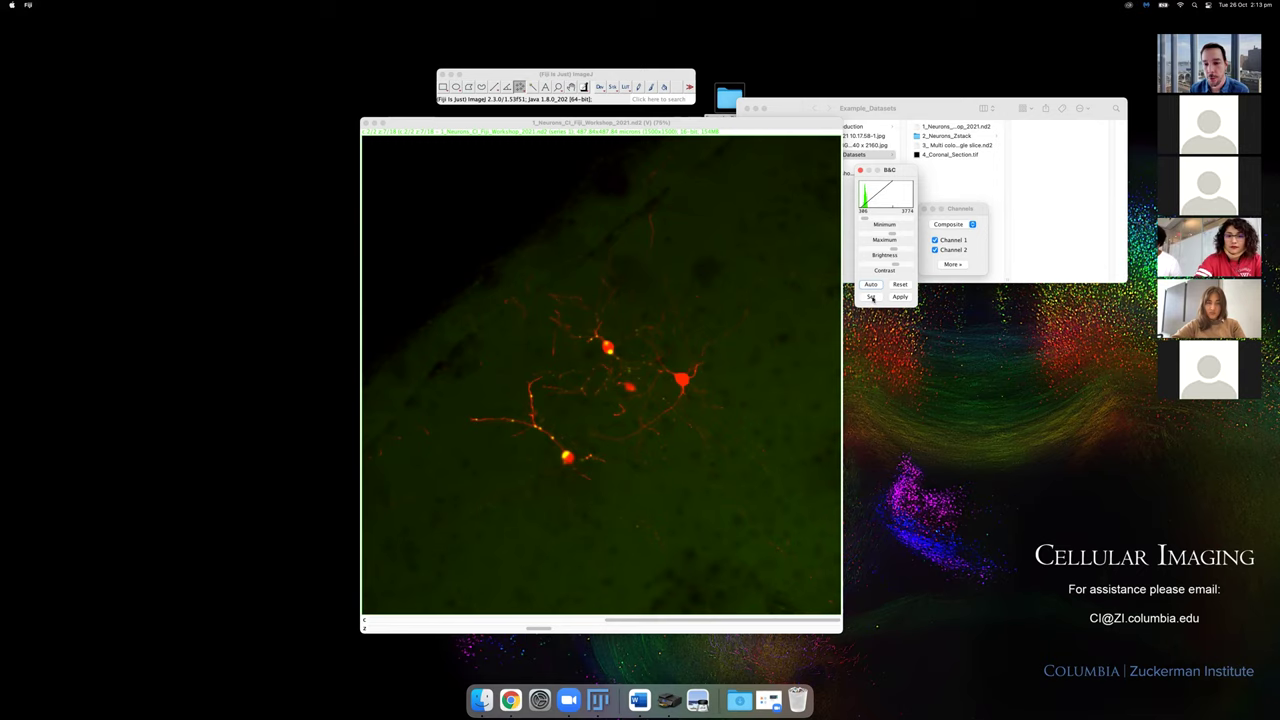
left_click(871, 298)
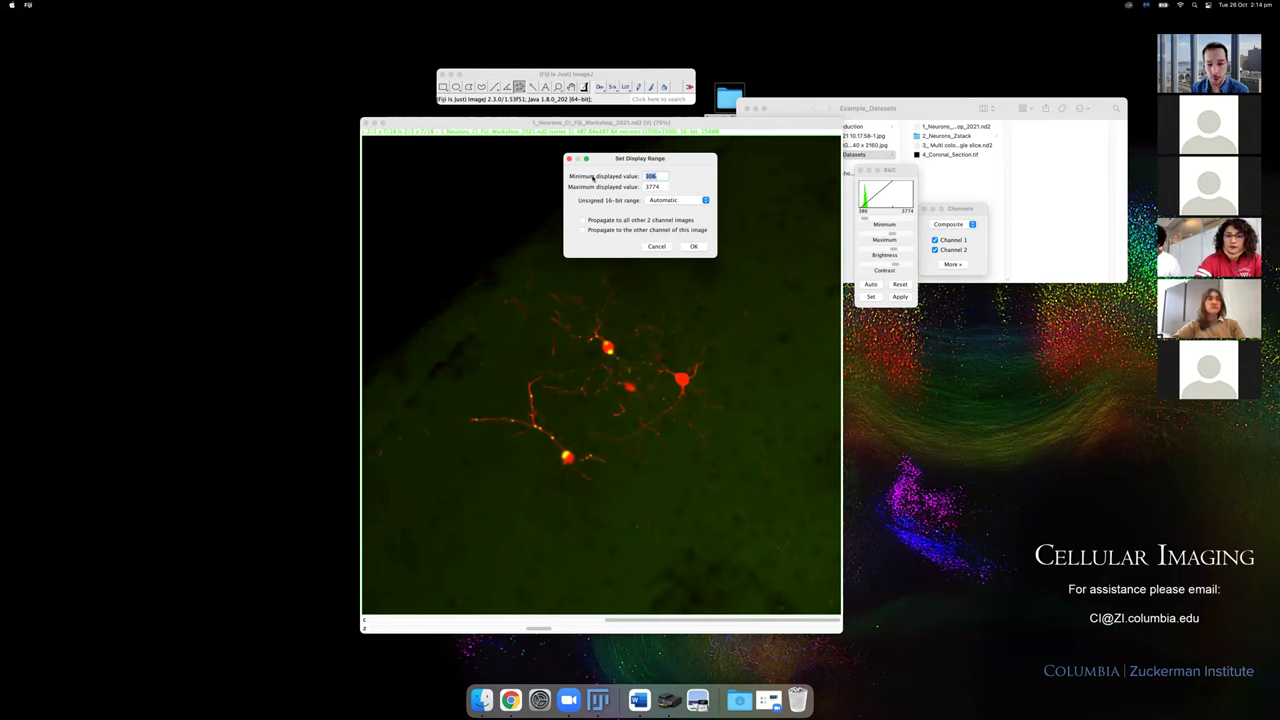
type("400")
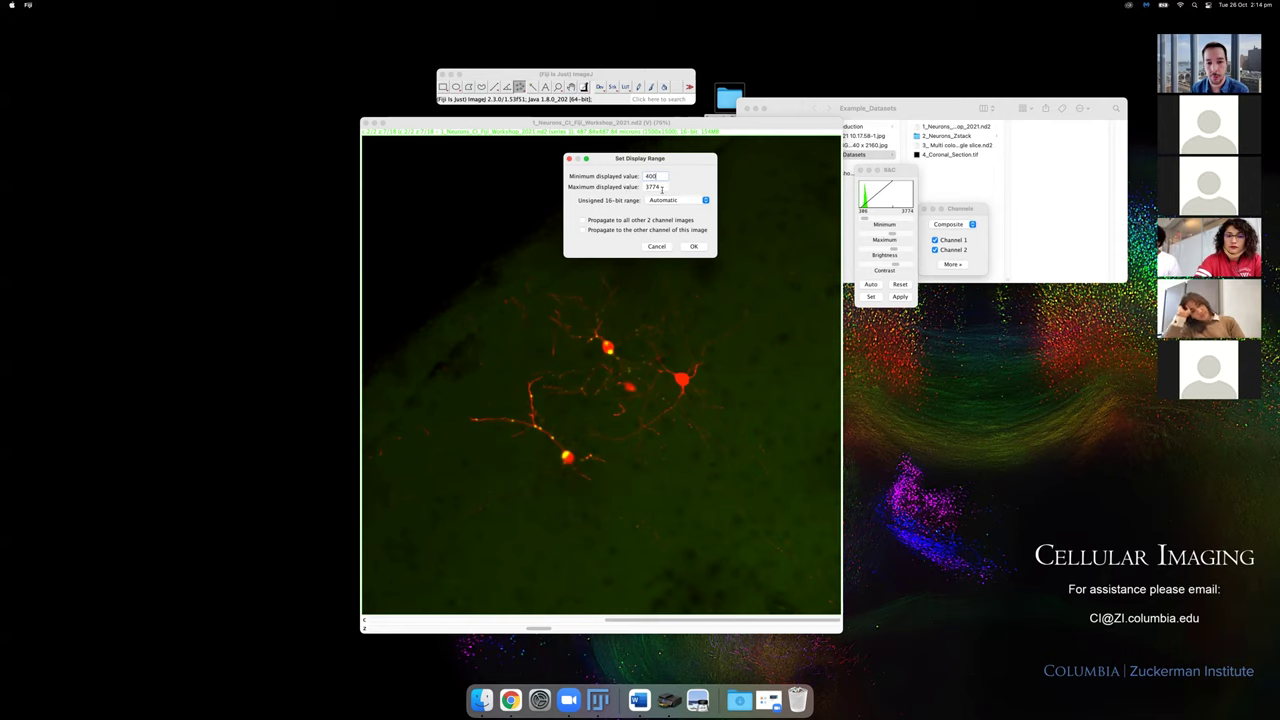
key("Tab")
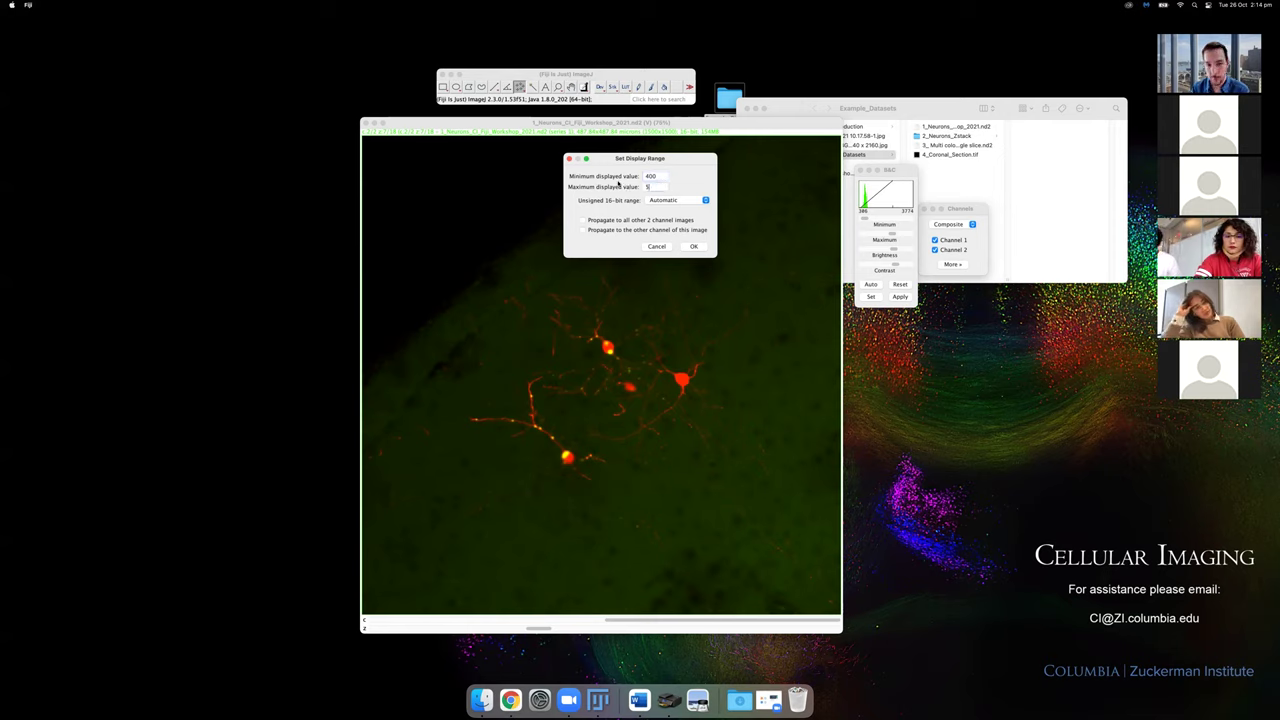
type("5000")
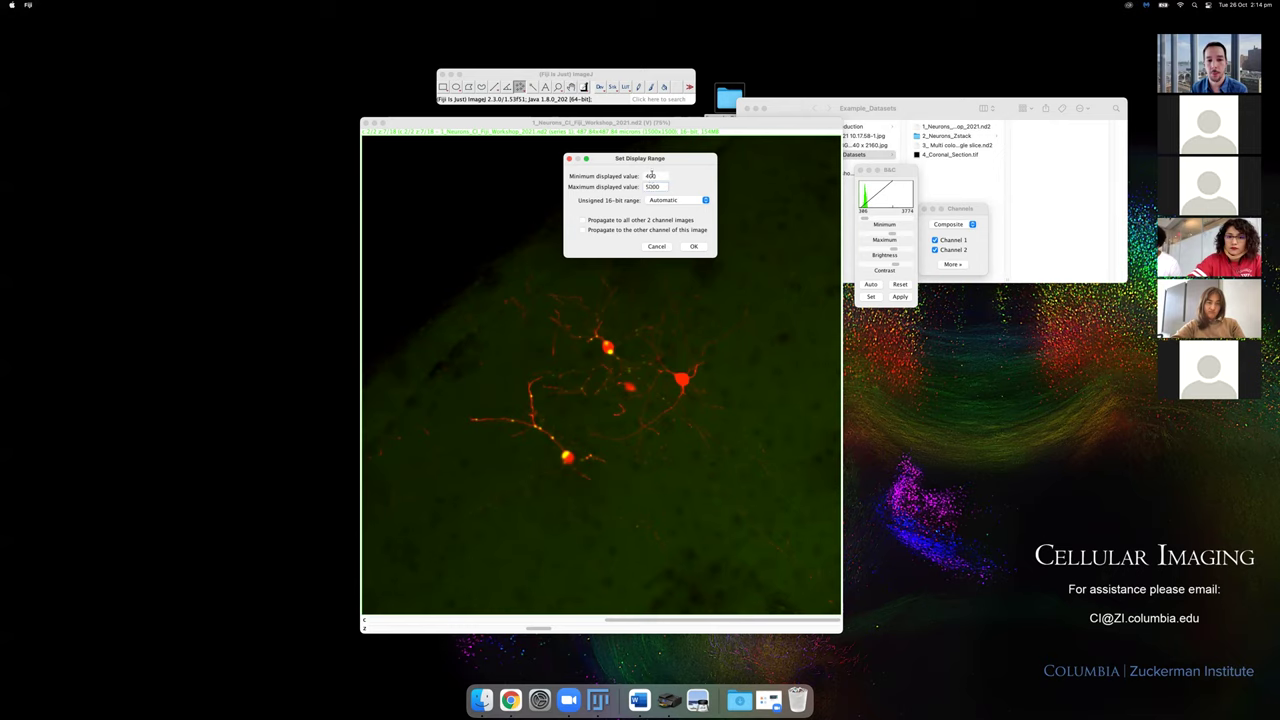
left_click(656, 246)
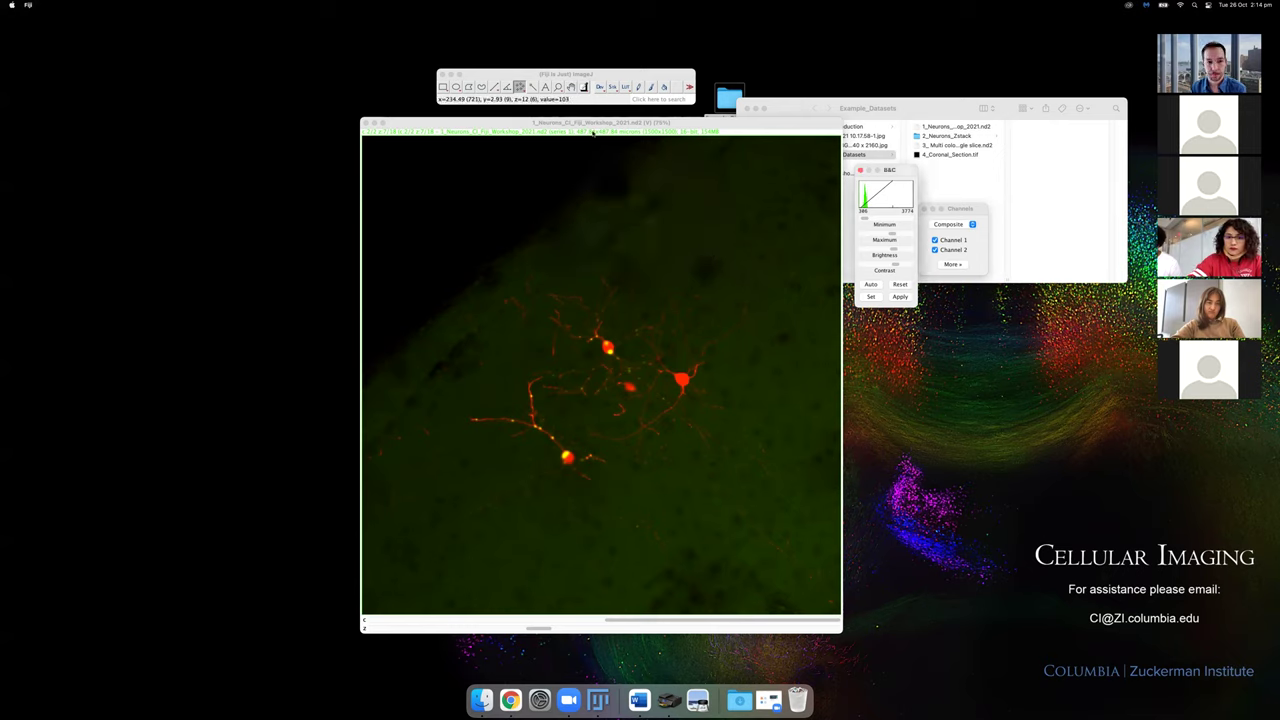
Duplicate only the current slice with both channels, without duplicating the hyperstack, and move the two images apart.
key("super+shift+d")
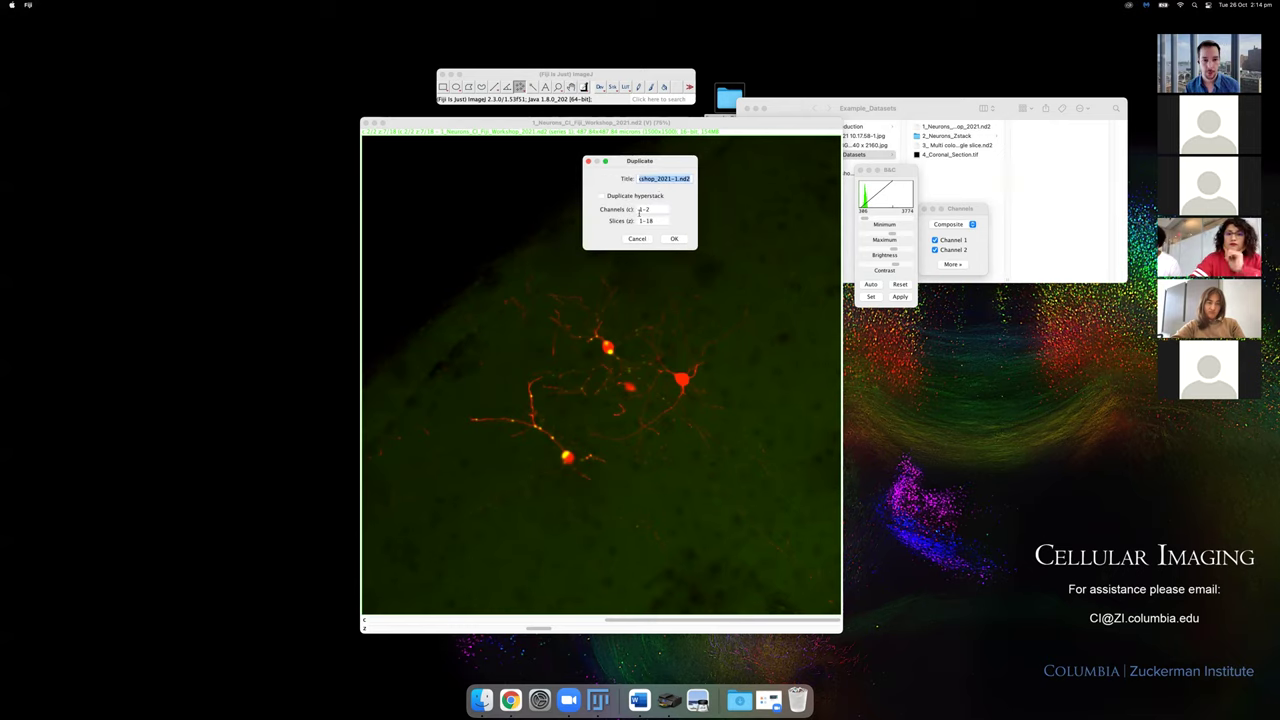
left_click(676, 236)
left_click_drag(660, 126, 384, 128)
left_click_drag(600, 122, 665, 122)
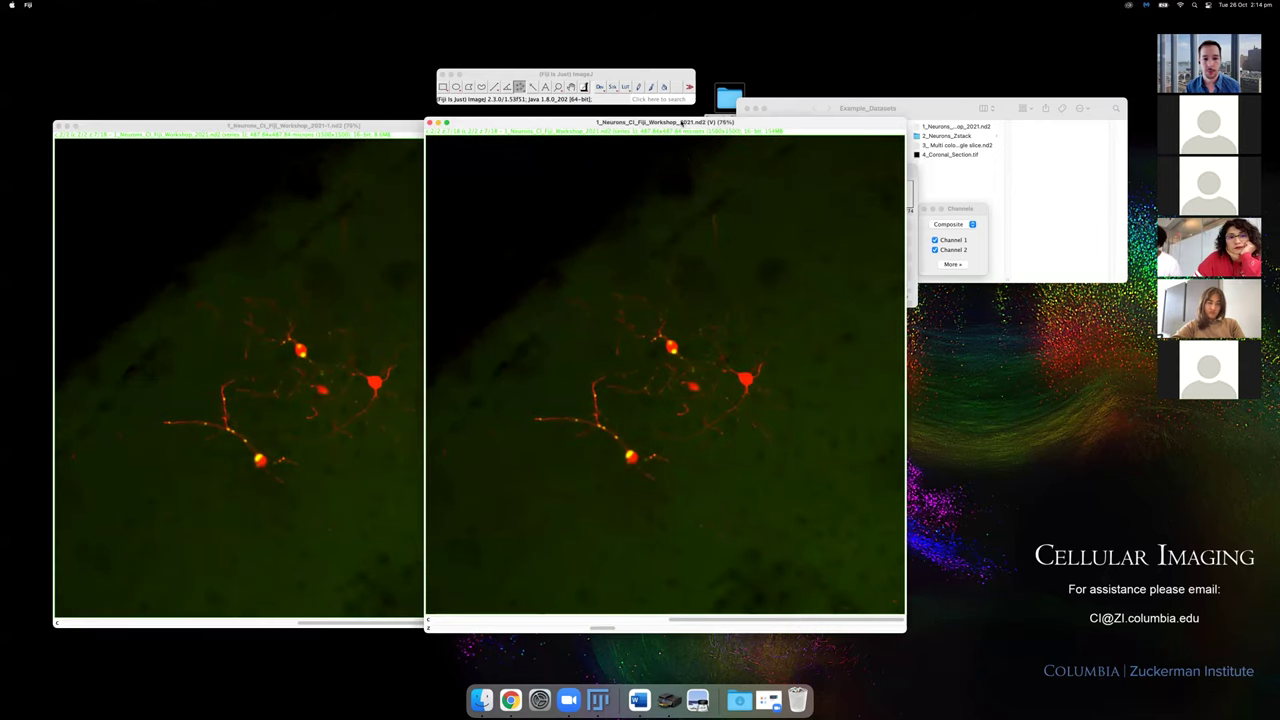
Set channel 2's display range to 306 to 2000 and propagate it to all other 2-channel images.
key("super+shift+c")
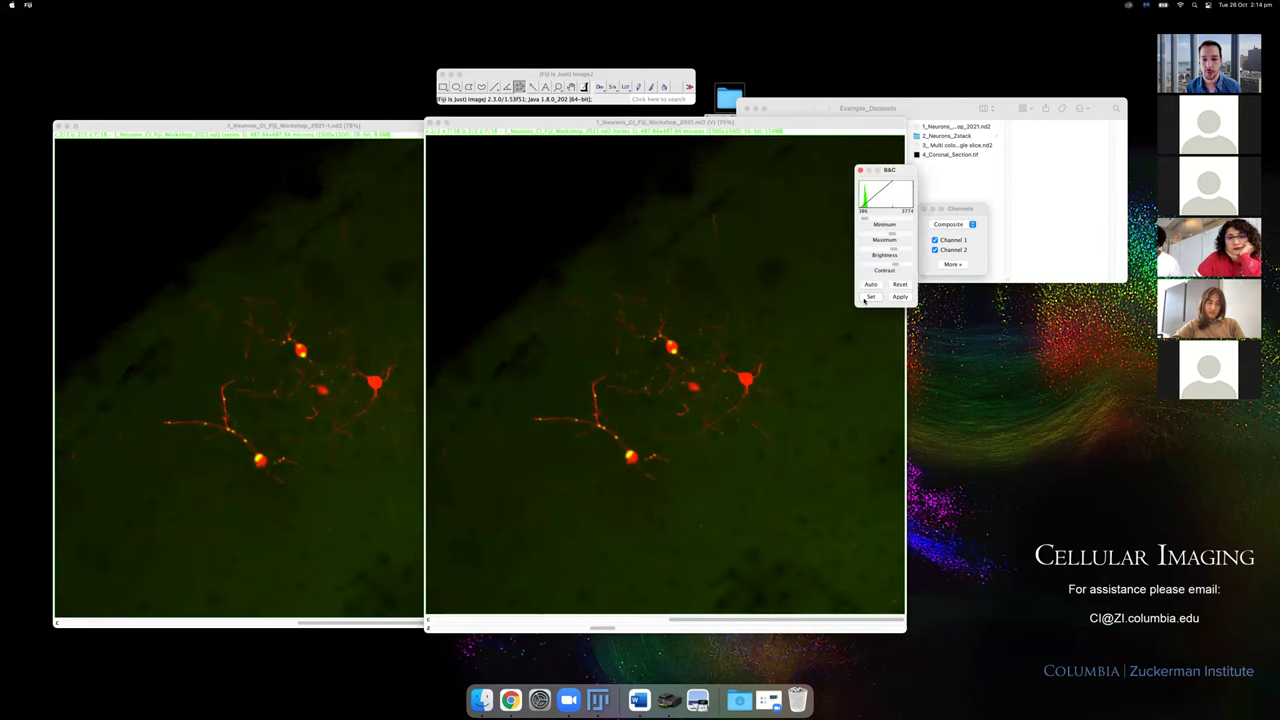
left_click(871, 297)
left_click(691, 247)
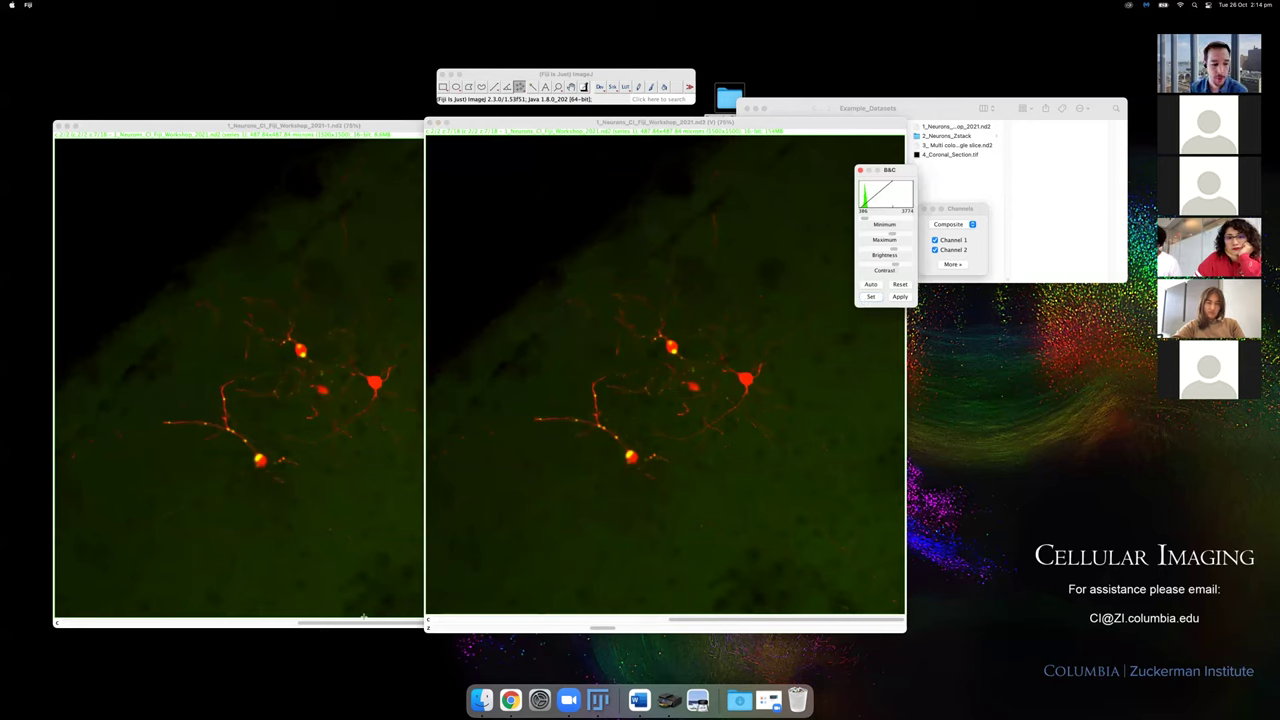
left_click(871, 297)
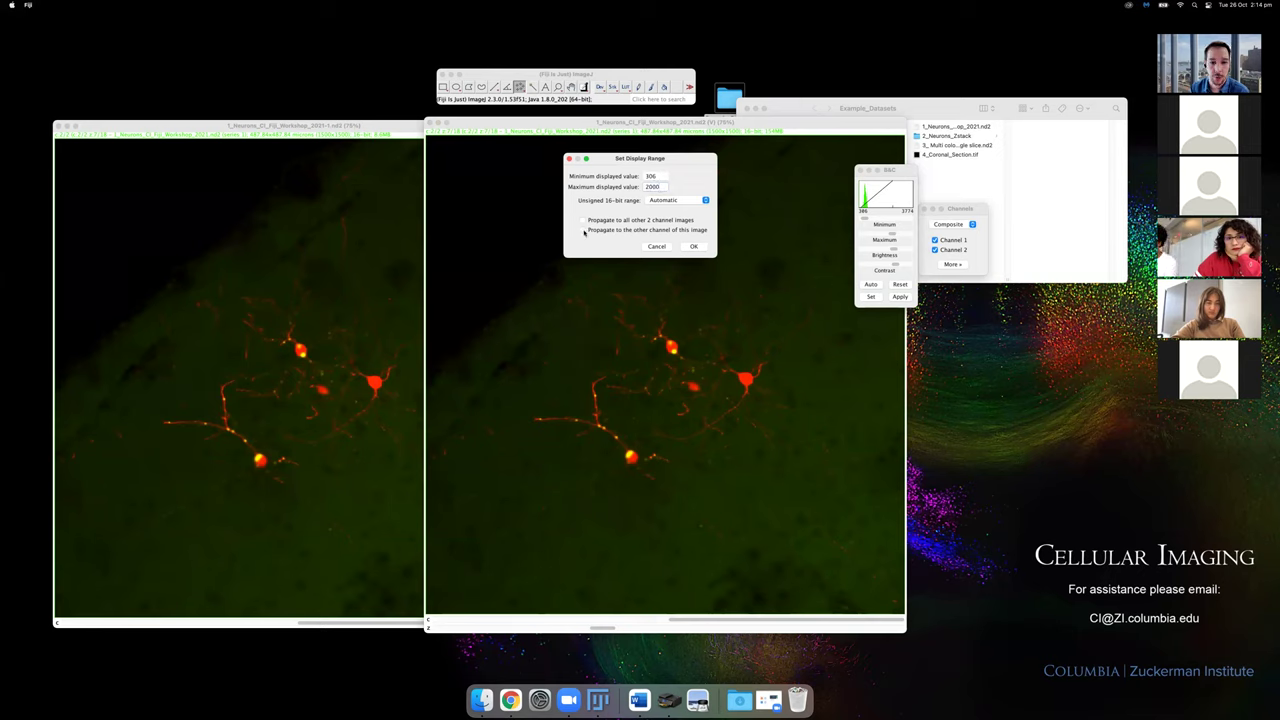
left_click(692, 246)
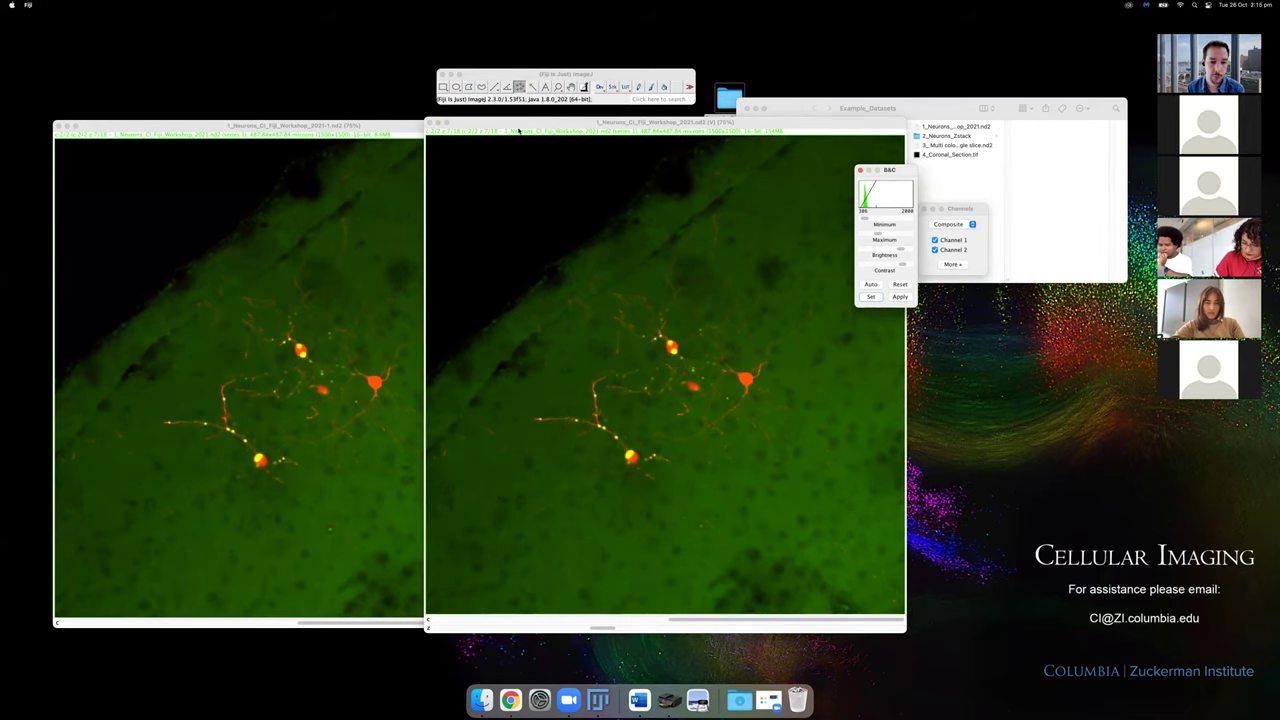
Compare the original and the duplicate side by side and close the duplicate.
left_click_drag(519, 128, 635, 128)
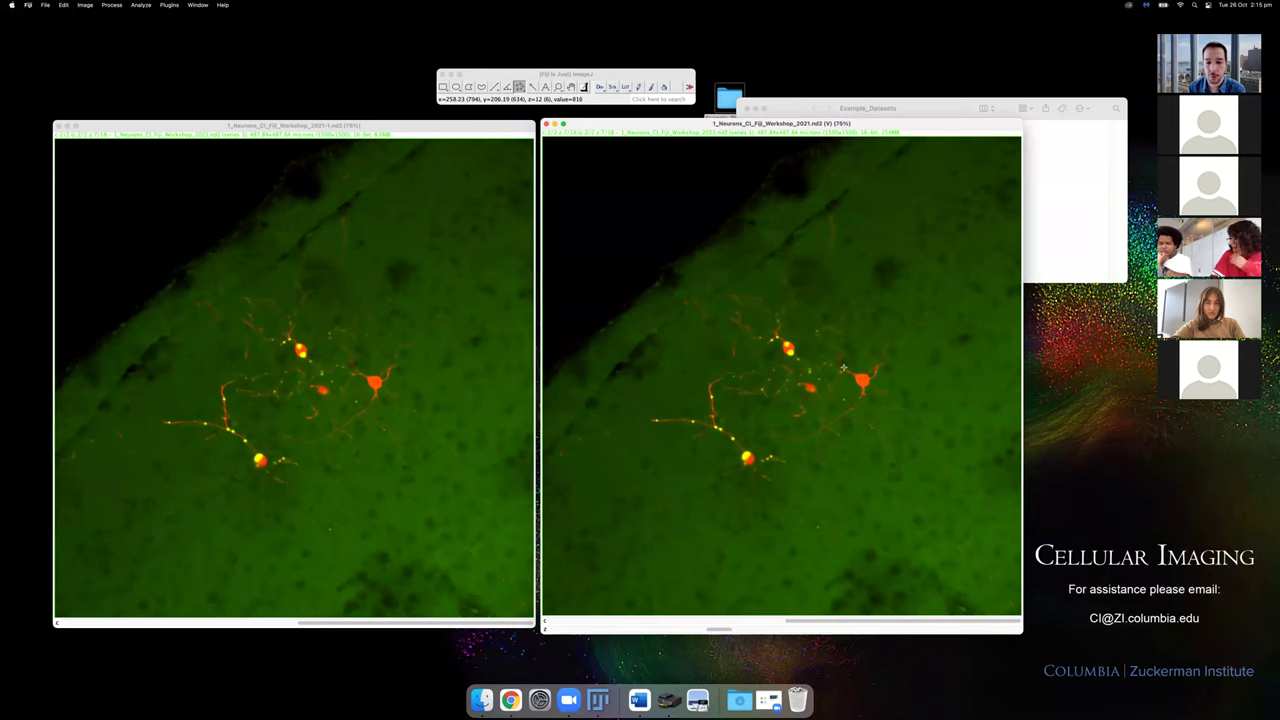
left_click(58, 126)
left_click_drag(660, 127, 425, 117)
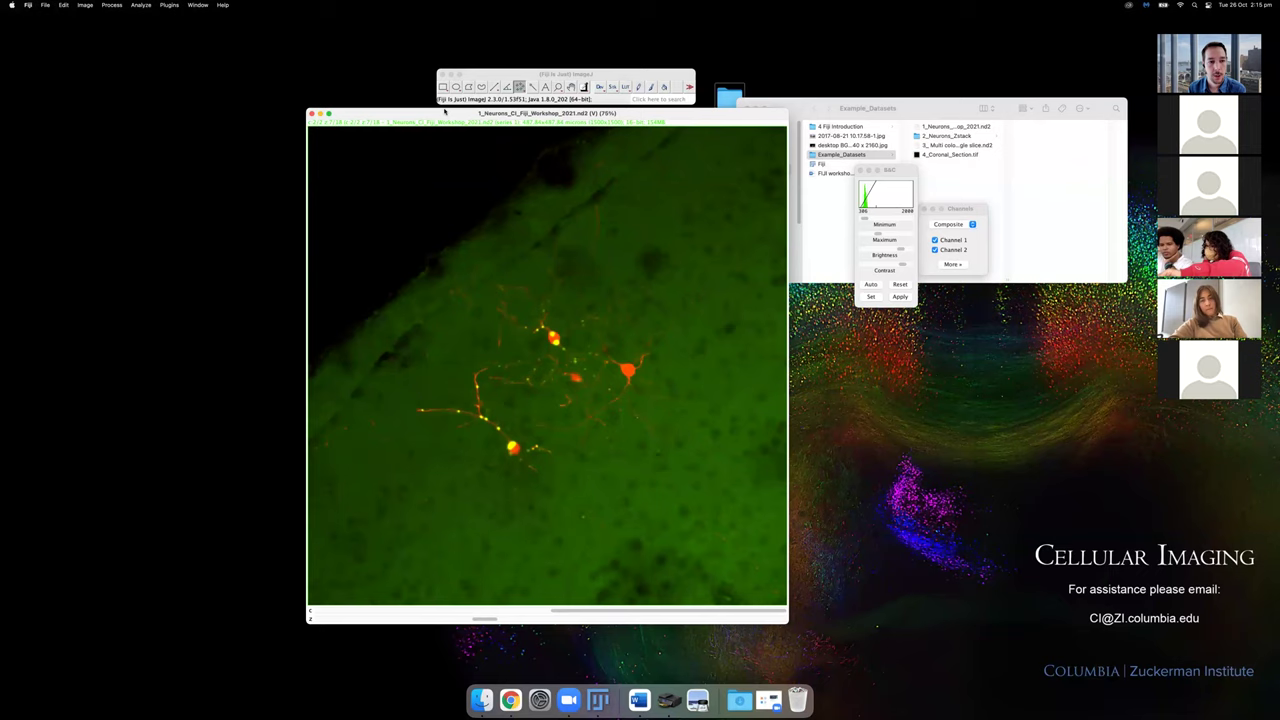
Split the neuron stack into separate channel images and place the red and green windows side by side.
left_click(510, 76)
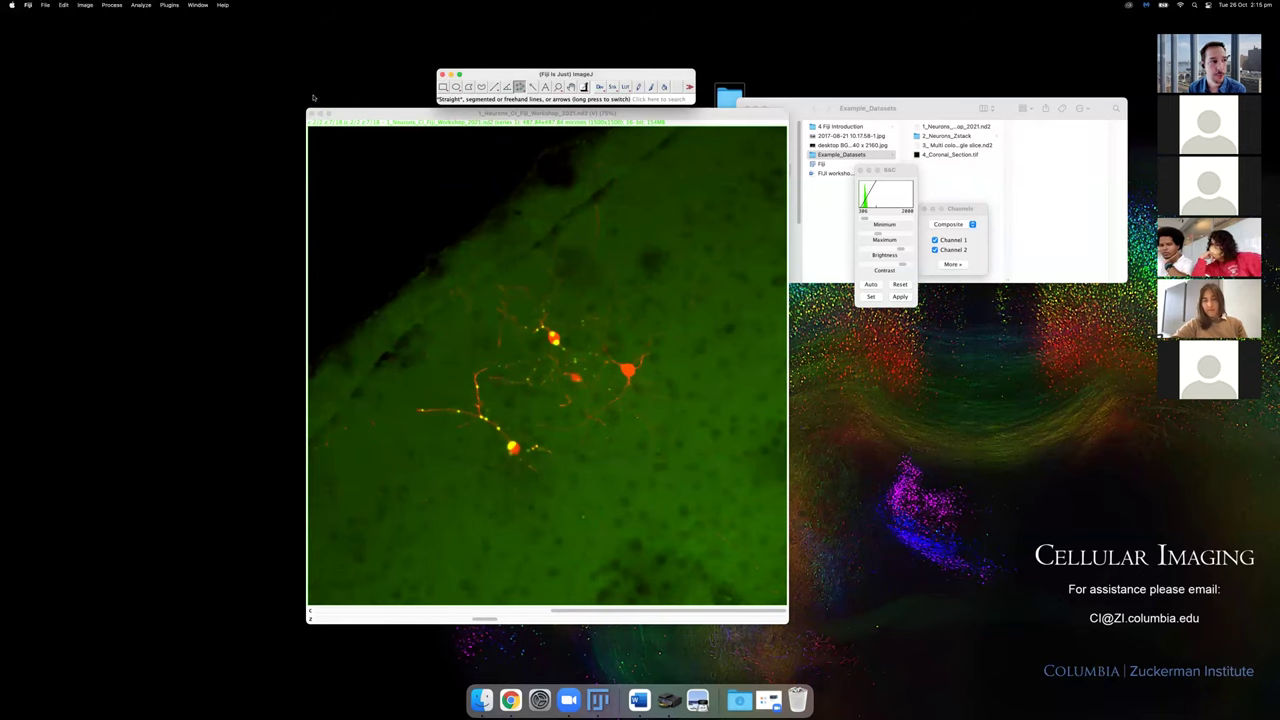
left_click(85, 5)
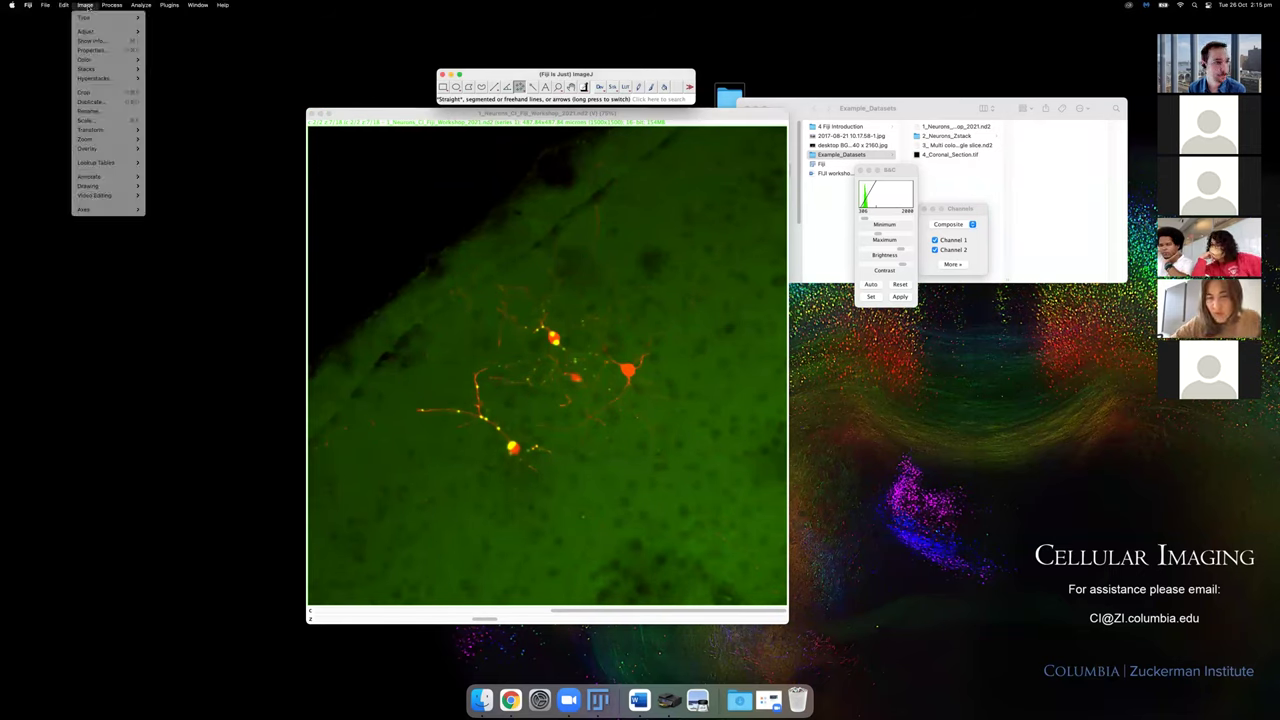
mouse_move(90, 60)
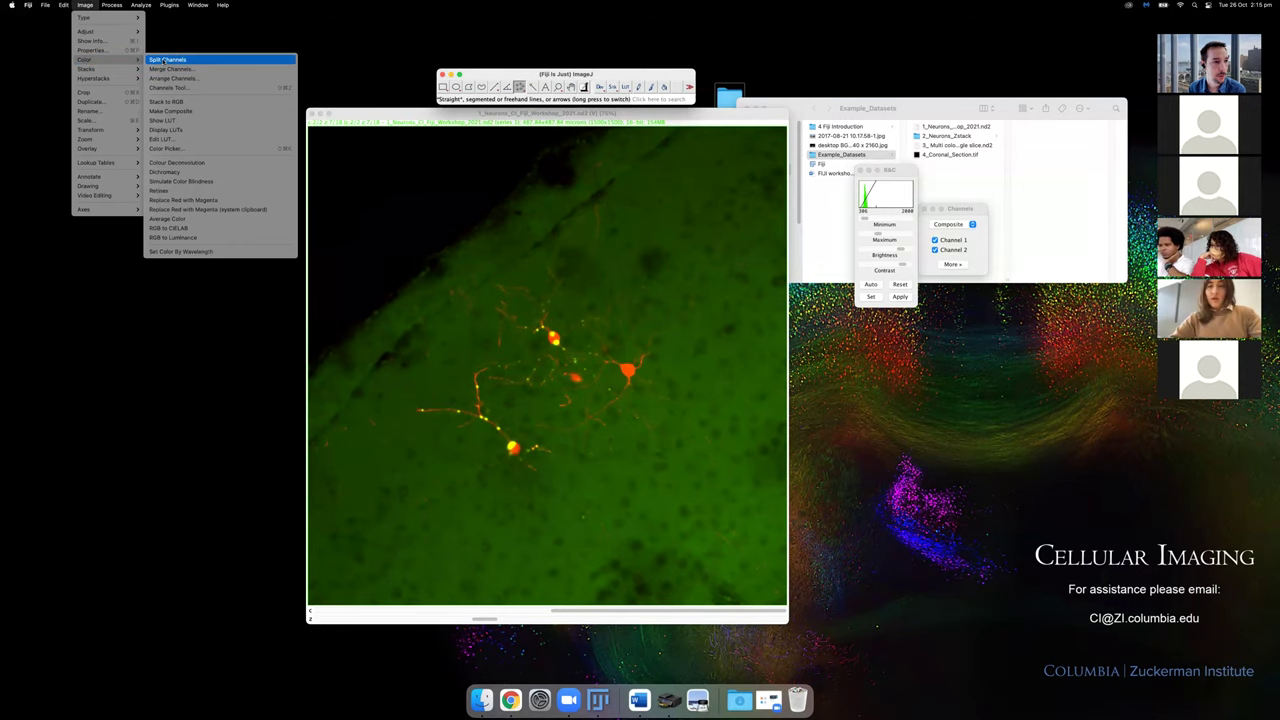
left_click(165, 61)
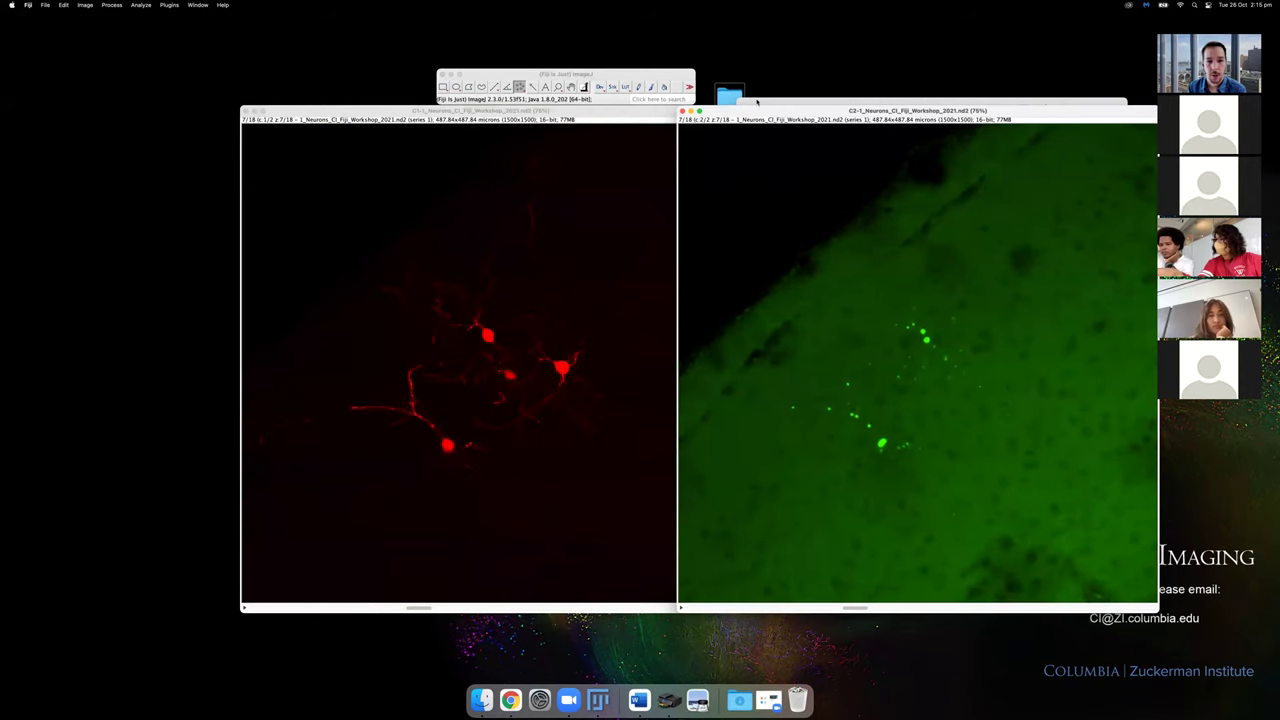
left_click_drag(623, 114, 543, 114)
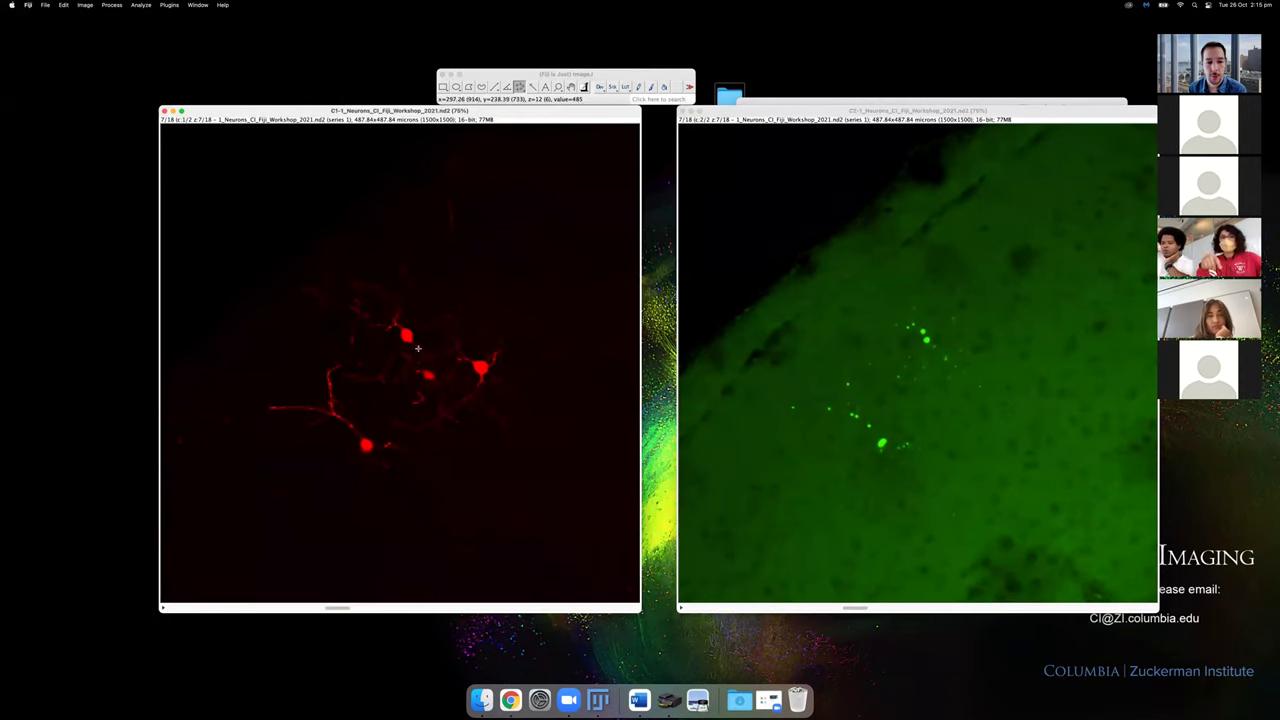
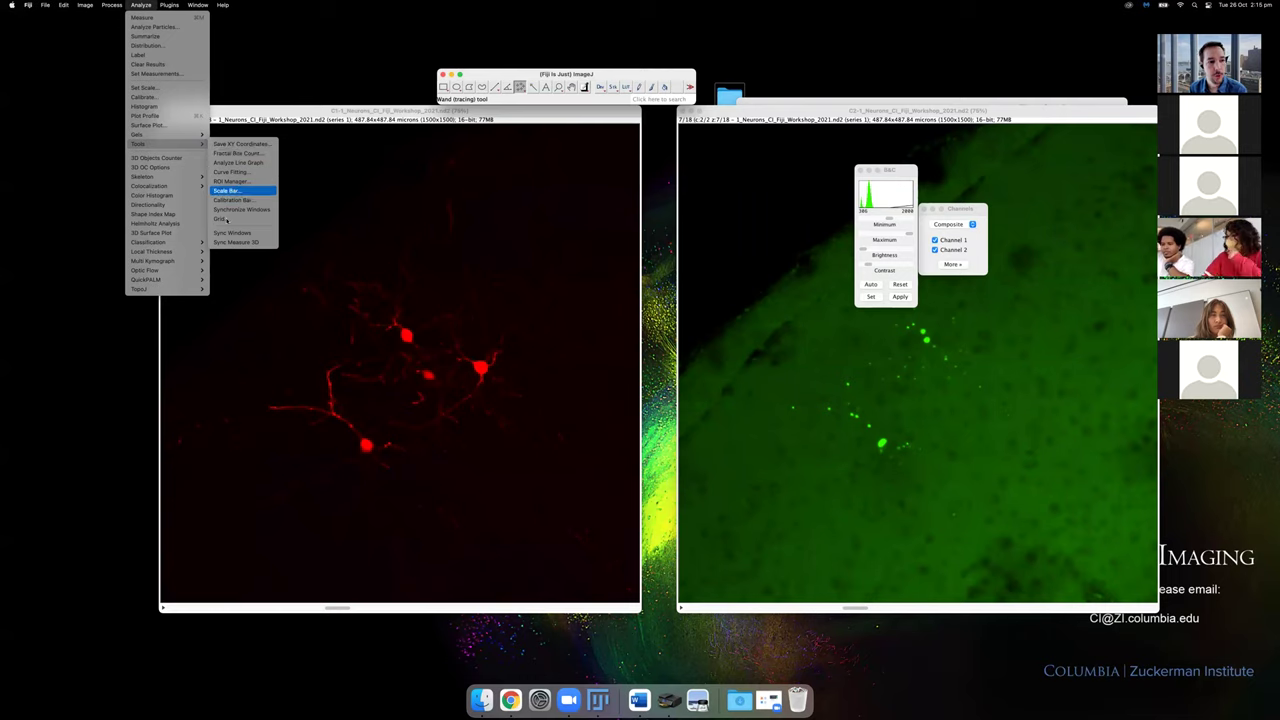
Synchronize the C1 and C2 image windows with the Synchronize Windows tool.
left_click(248, 210)
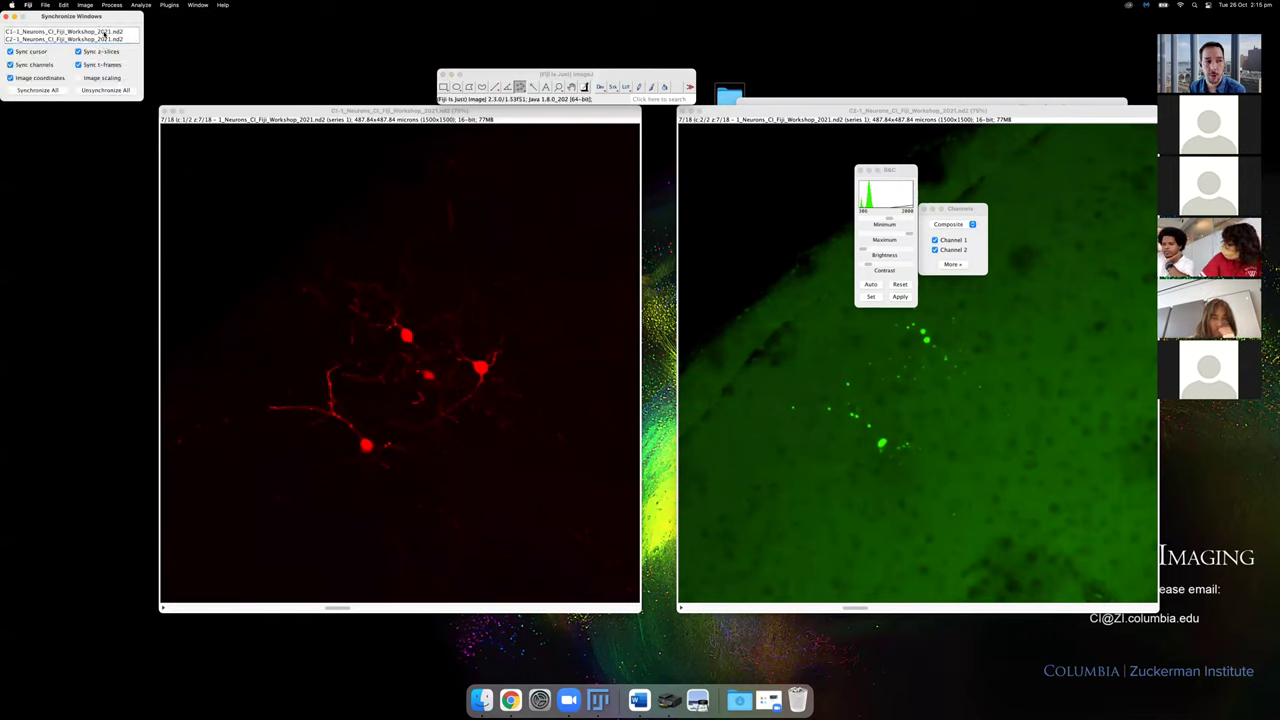
left_click_drag(103, 34, 84, 39)
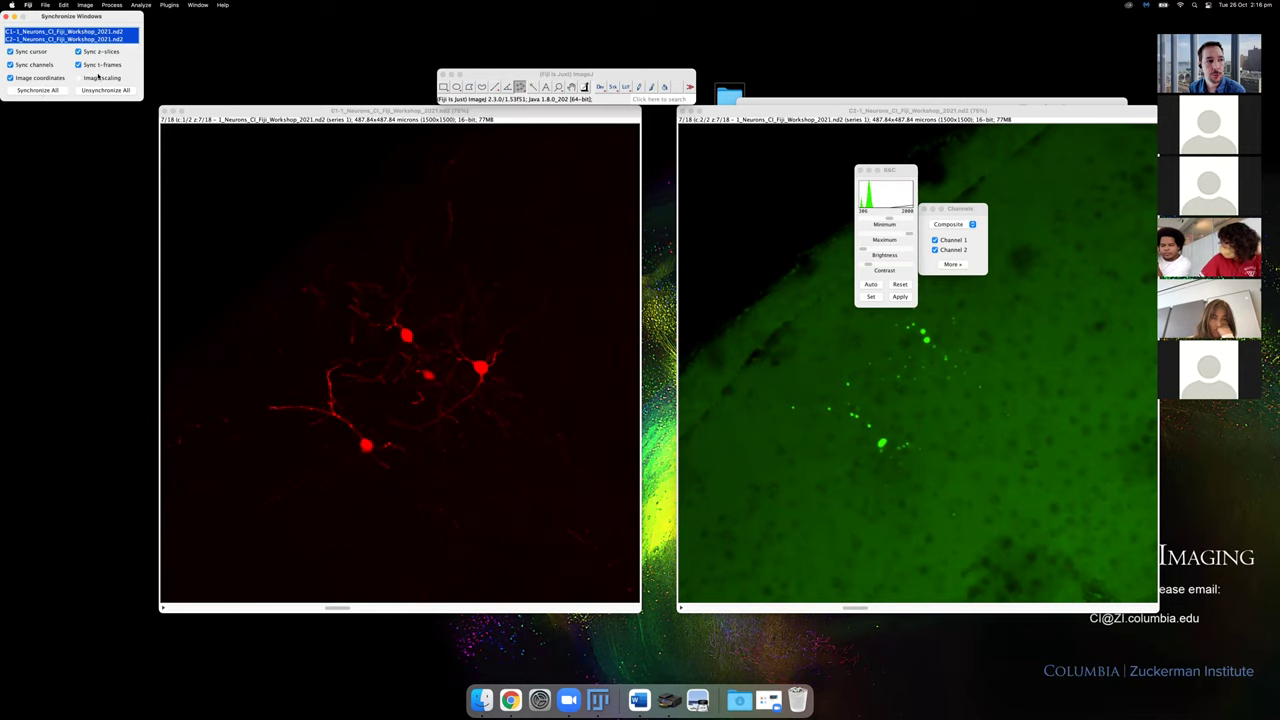
left_click(922, 333)
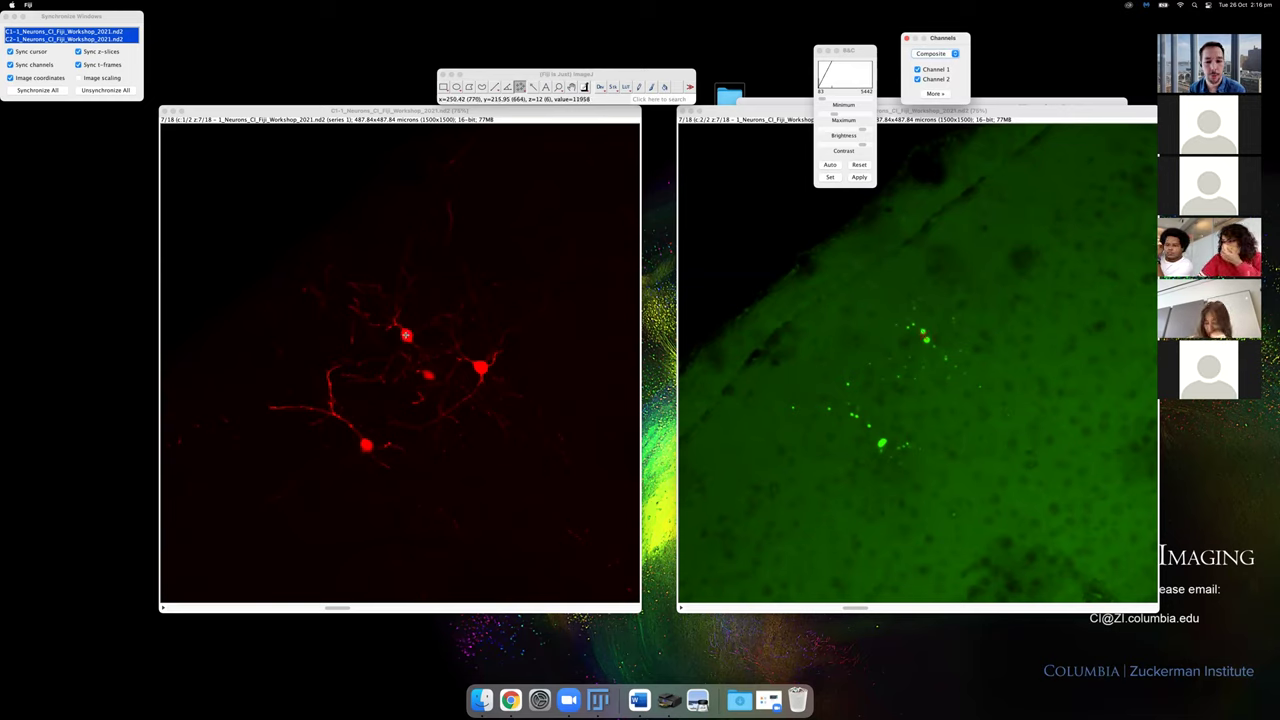
Zoom the C1 and C2 images separately to 150% around the upper neuron.
key("plus")
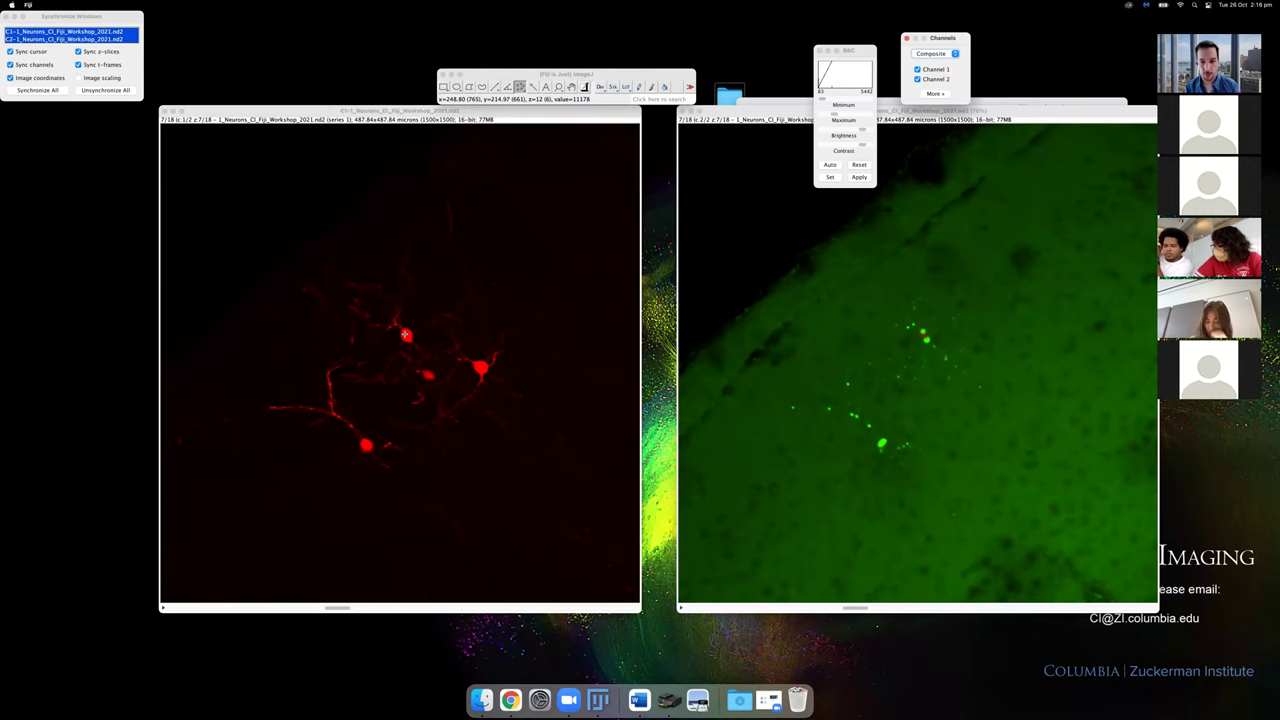
key("plus")
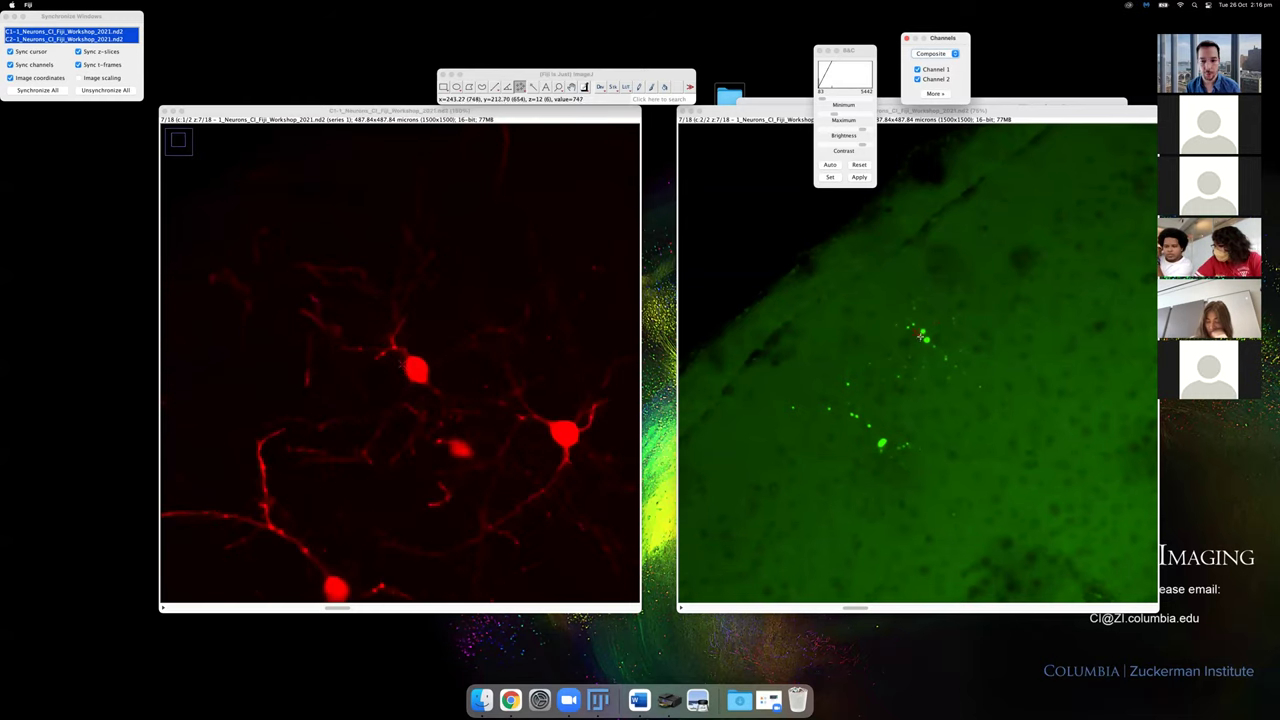
left_click(920, 309)
key("plus")
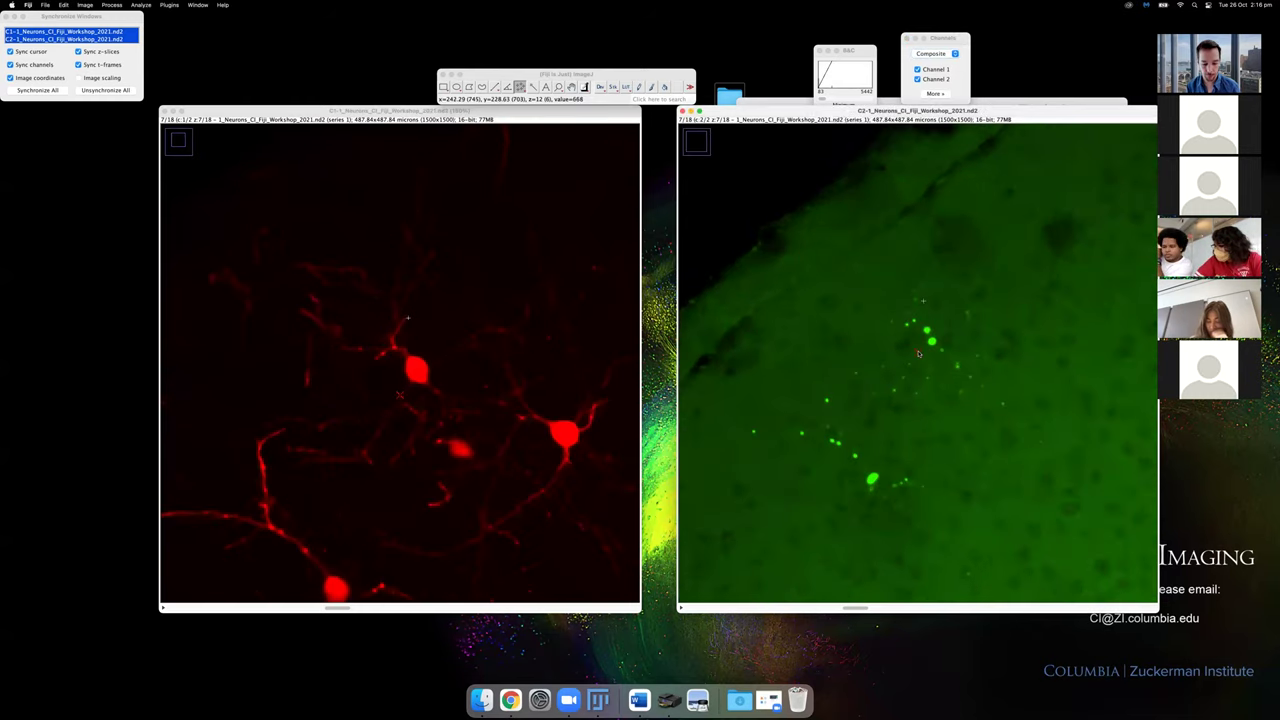
key("plus")
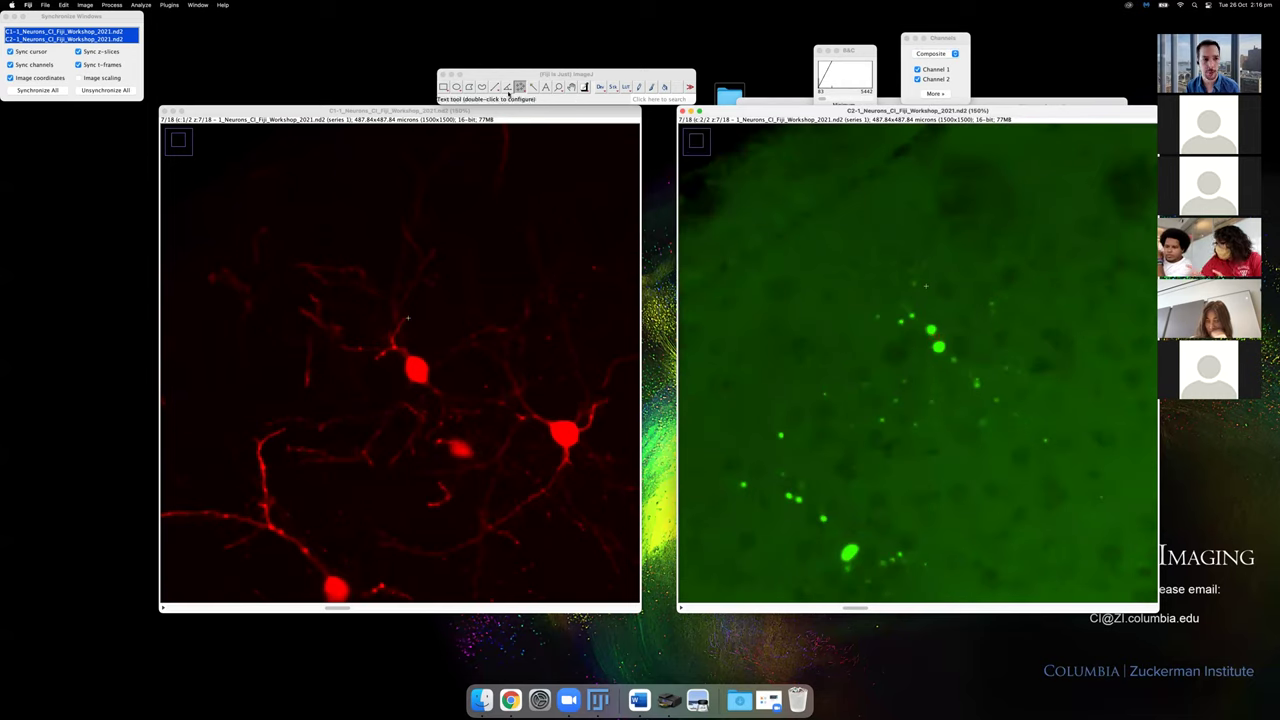
Enable image scaling synchronization and test it by zooming the C2 image out and back in to 150%.
left_click(80, 79)
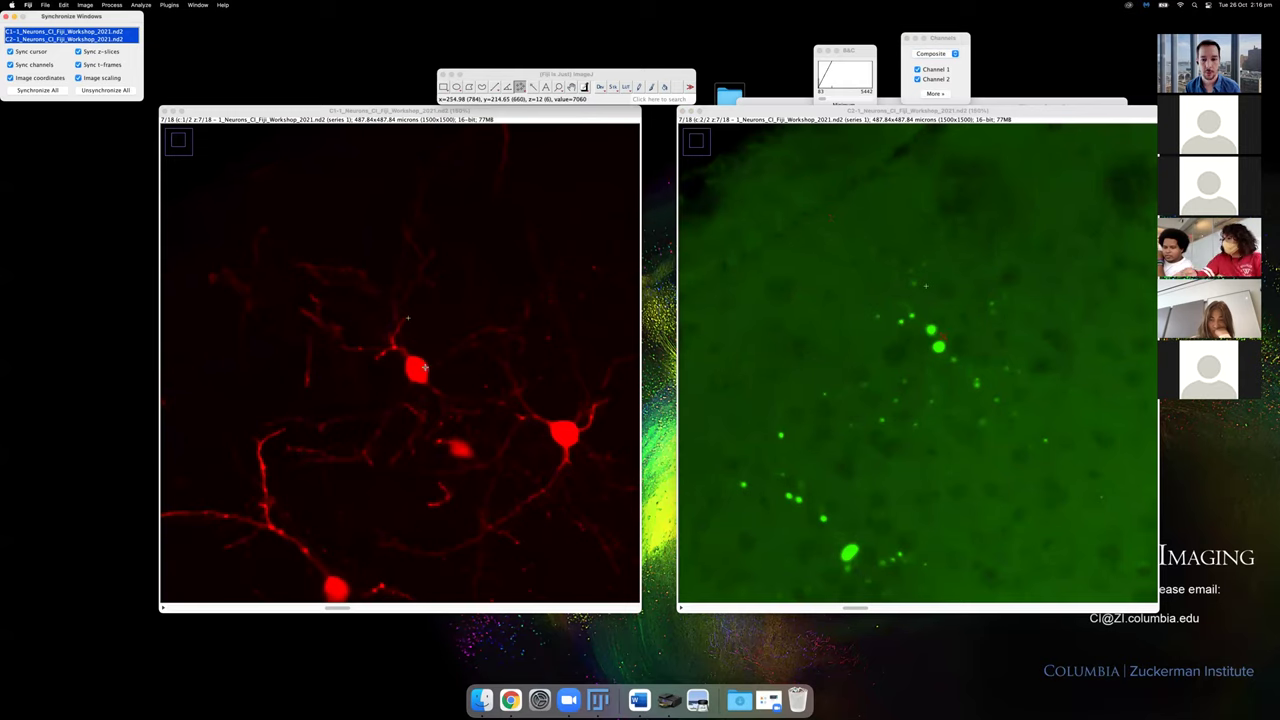
left_click(891, 333)
key("minus")
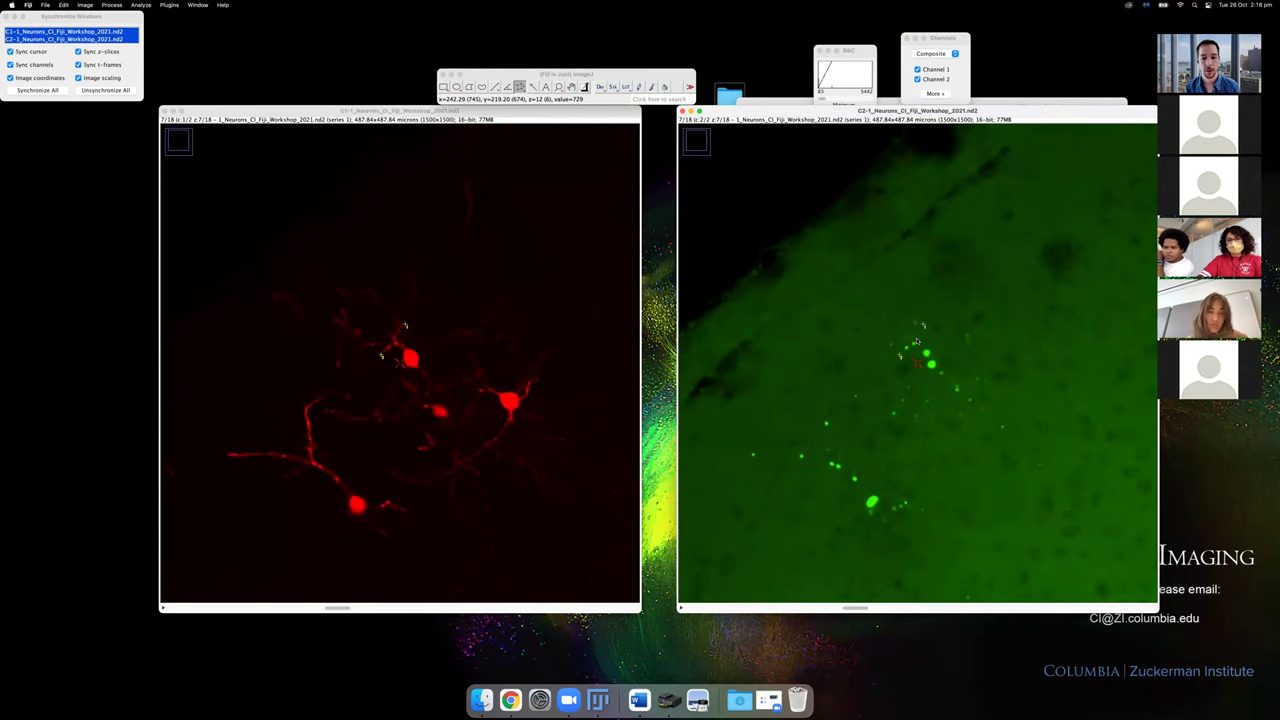
key("plus")
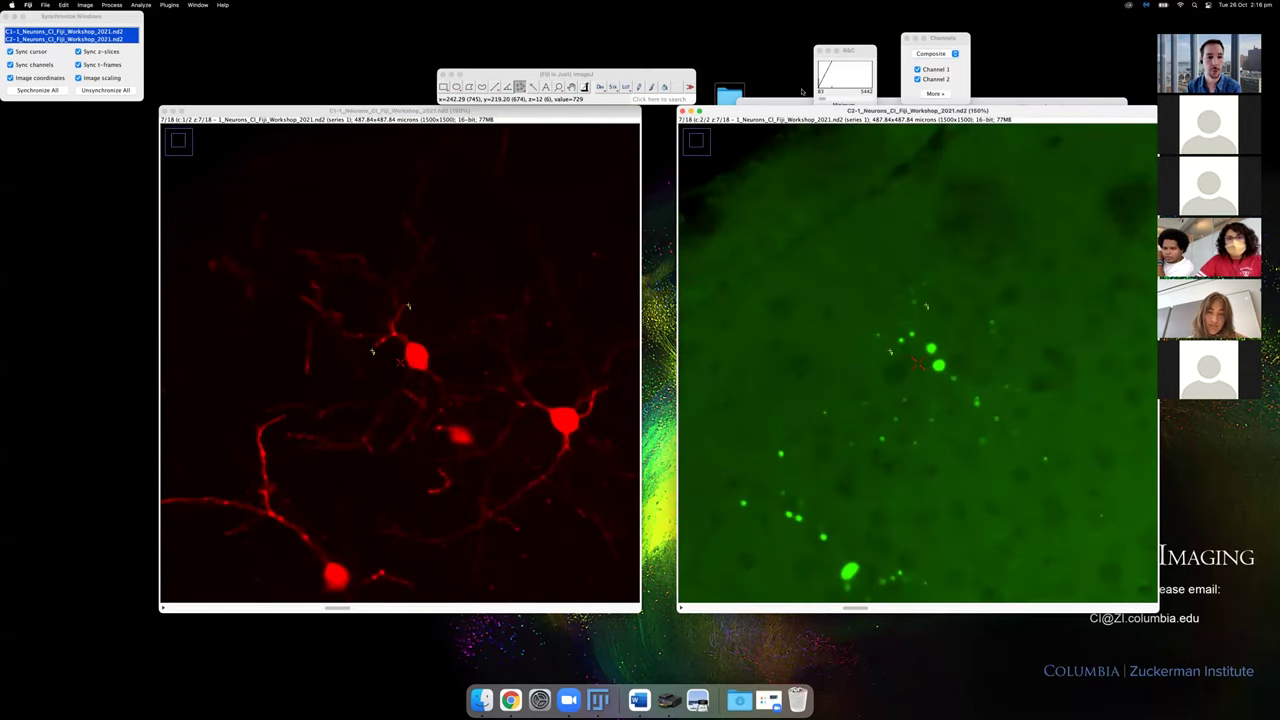
Pan the C2 image with the Scrolling tool to examine how both synchronized windows move together.
key("ctrl+shift+c")
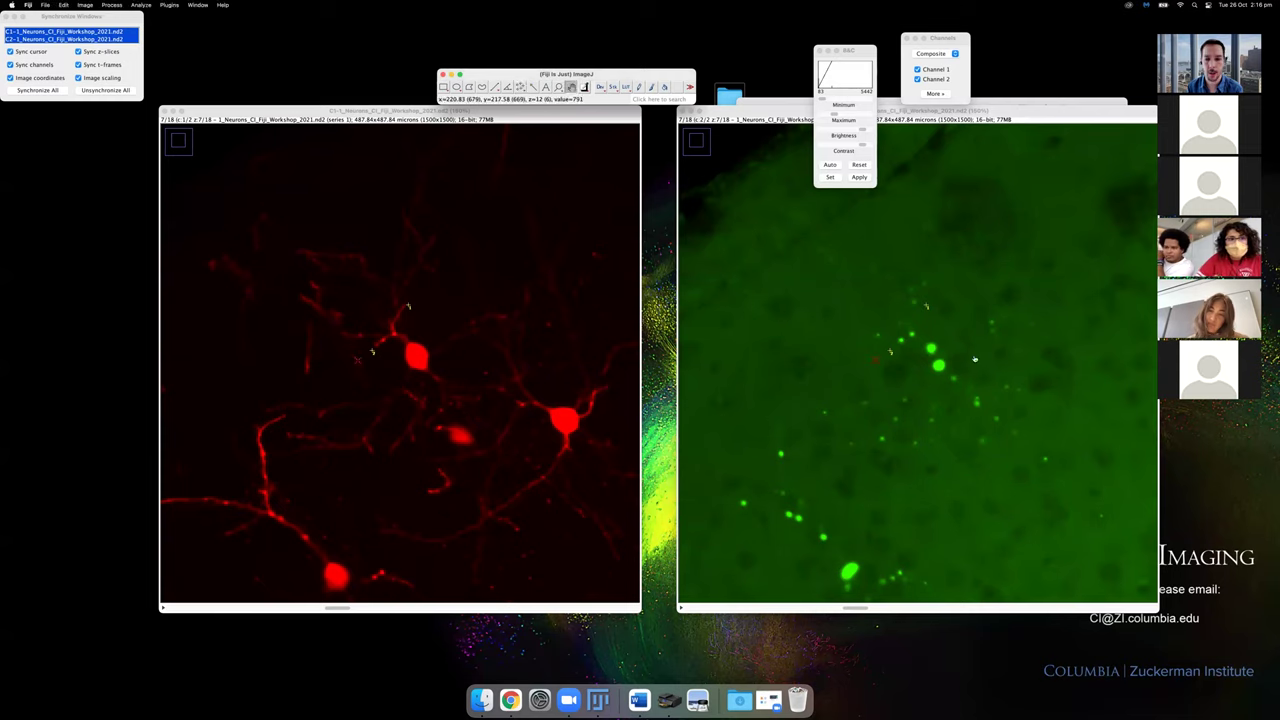
left_click(913, 372)
scroll(864, 370, "right", 3)
right_click(968, 353)
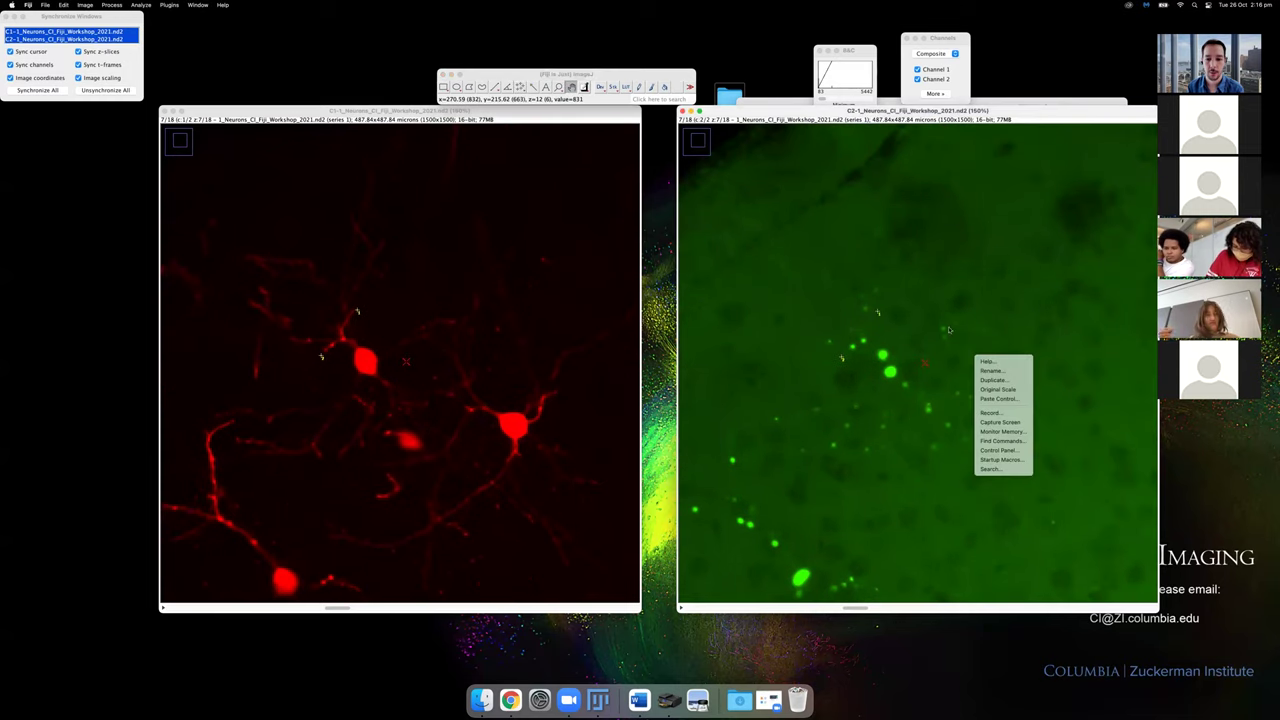
key("Escape")
scroll(968, 353, "left", 4)
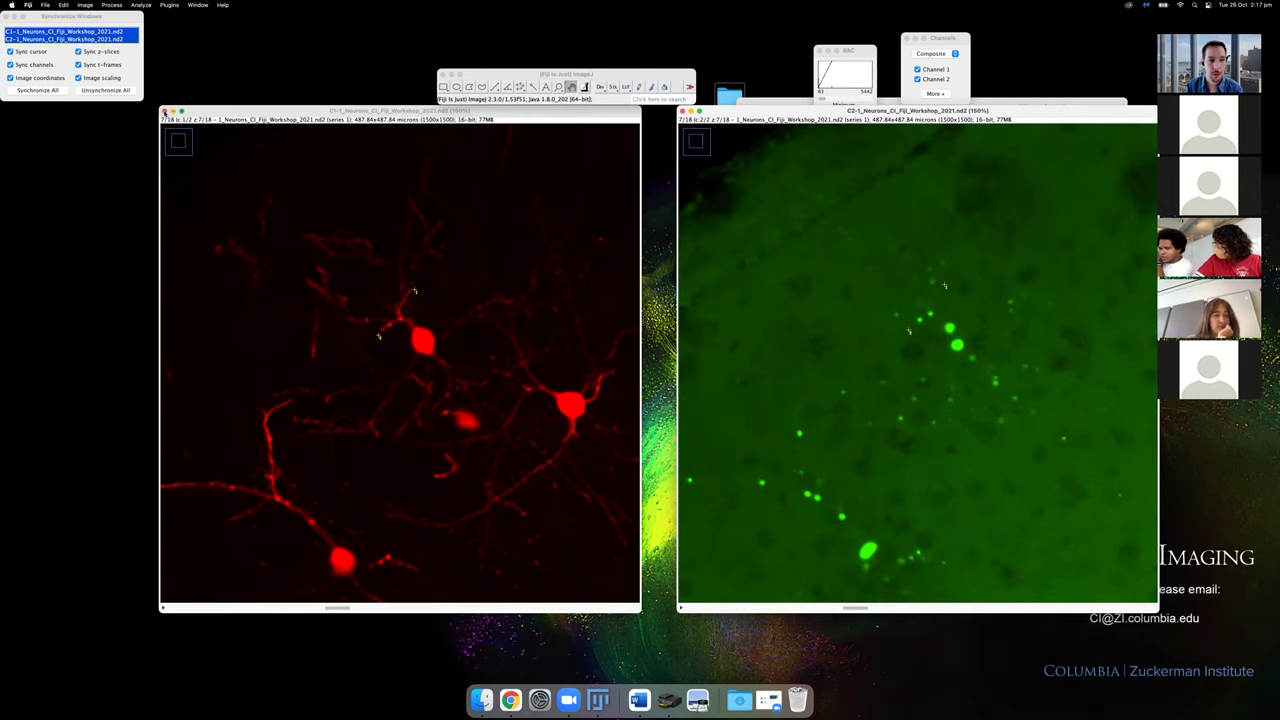
Close the C1 and C2 neuron images and move the Example_Datasets folder window clear of the Fiji toolbar.
left_click(165, 111)
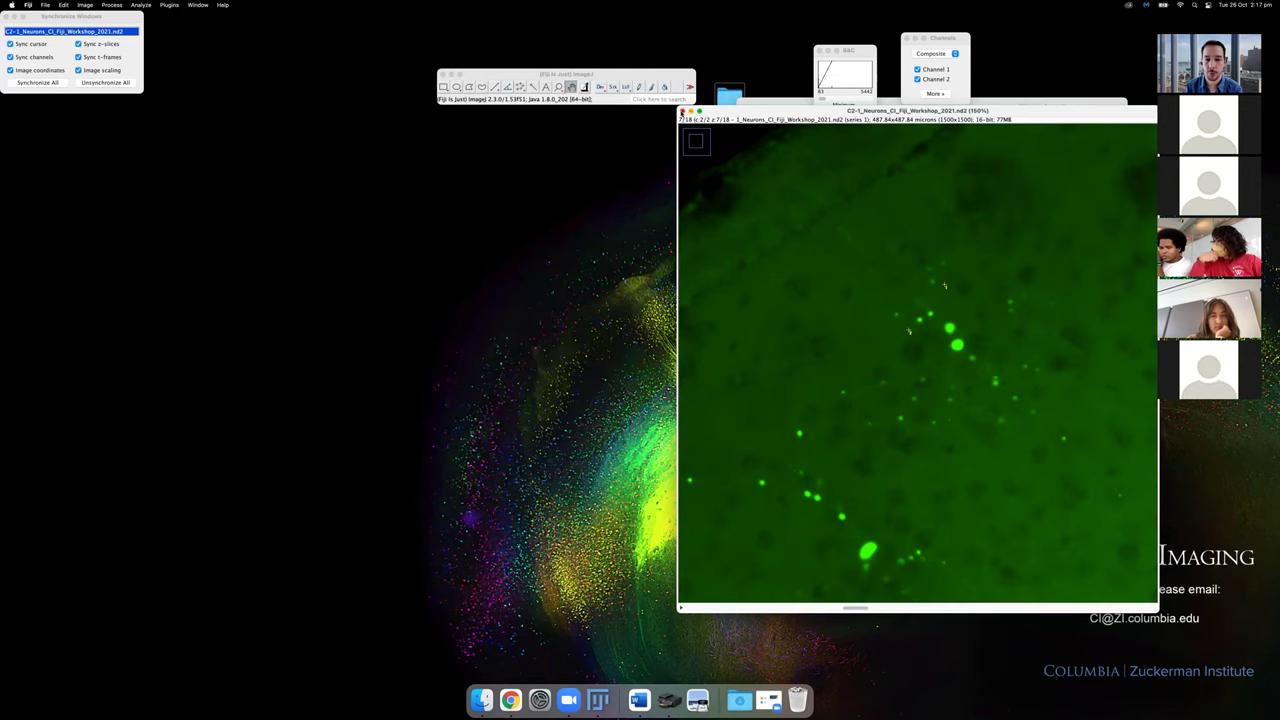
left_click(681, 111)
left_click_drag(950, 113, 937, 190)
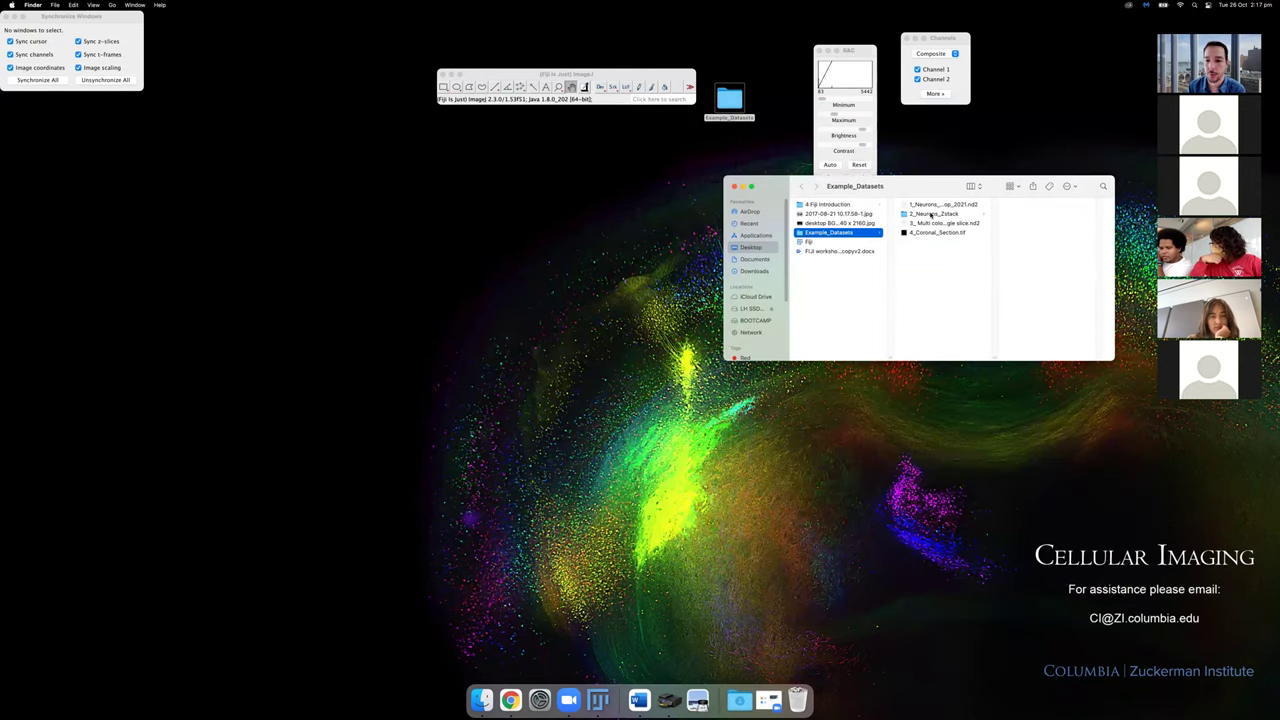
Import the 2_Neurons_Zstack folder into Fiji as an image sequence with the virtual stack option enabled.
left_click(927, 215)
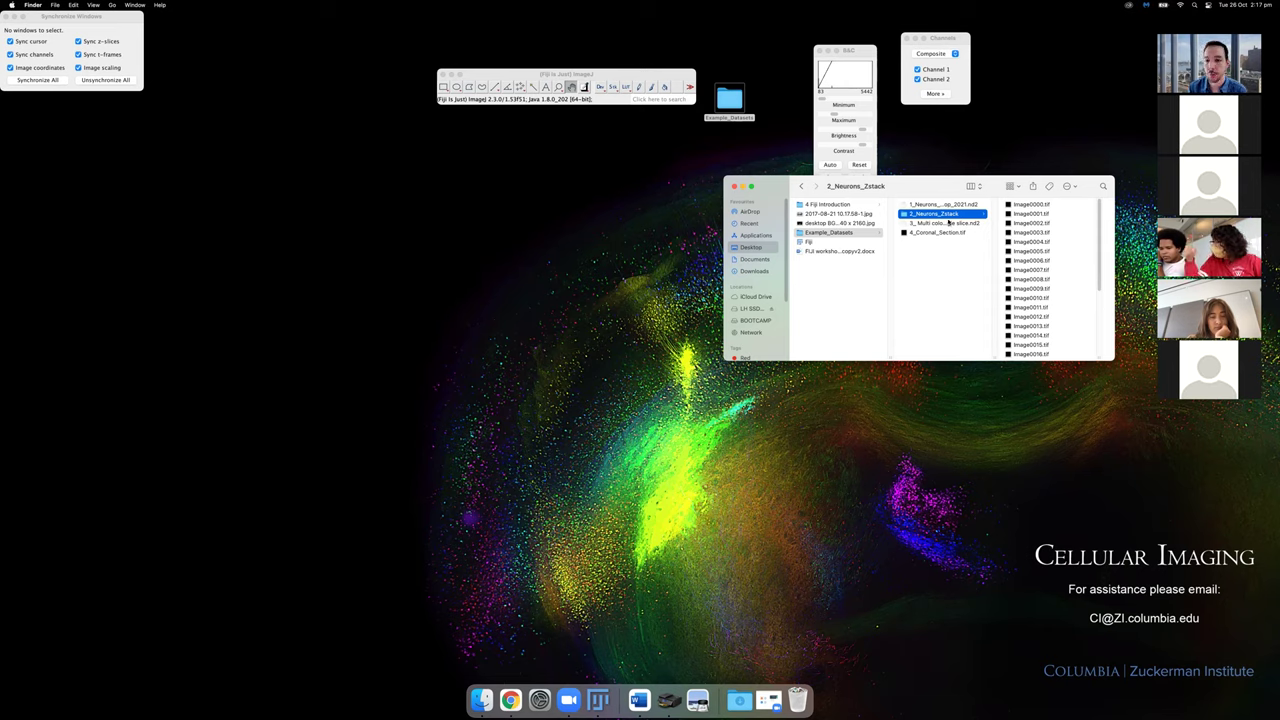
left_click_drag(918, 219, 595, 99)
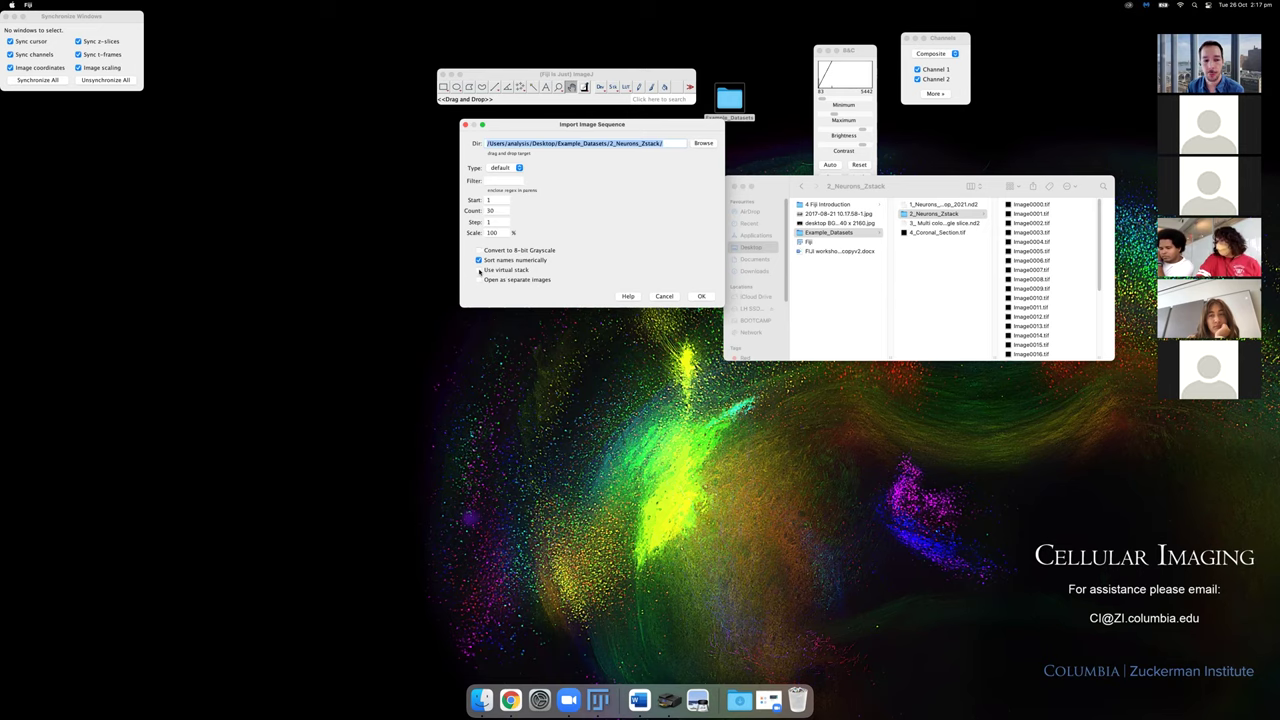
left_click(479, 270)
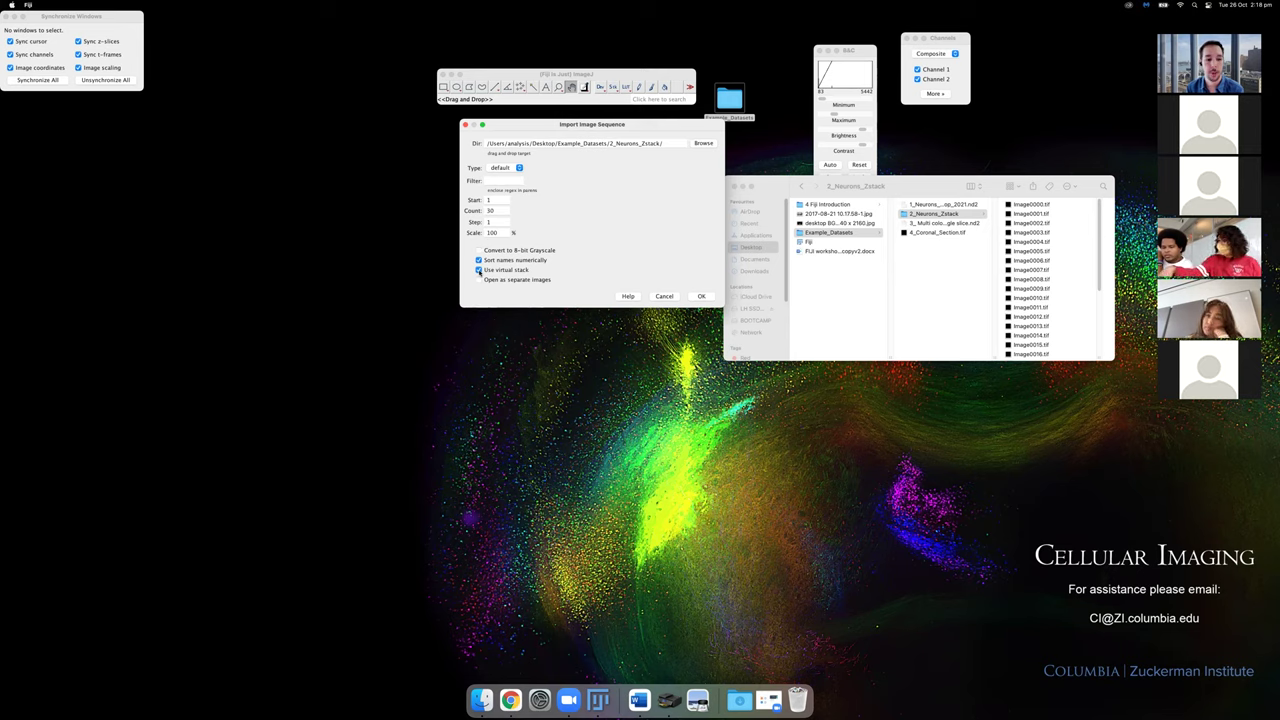
key("Return")
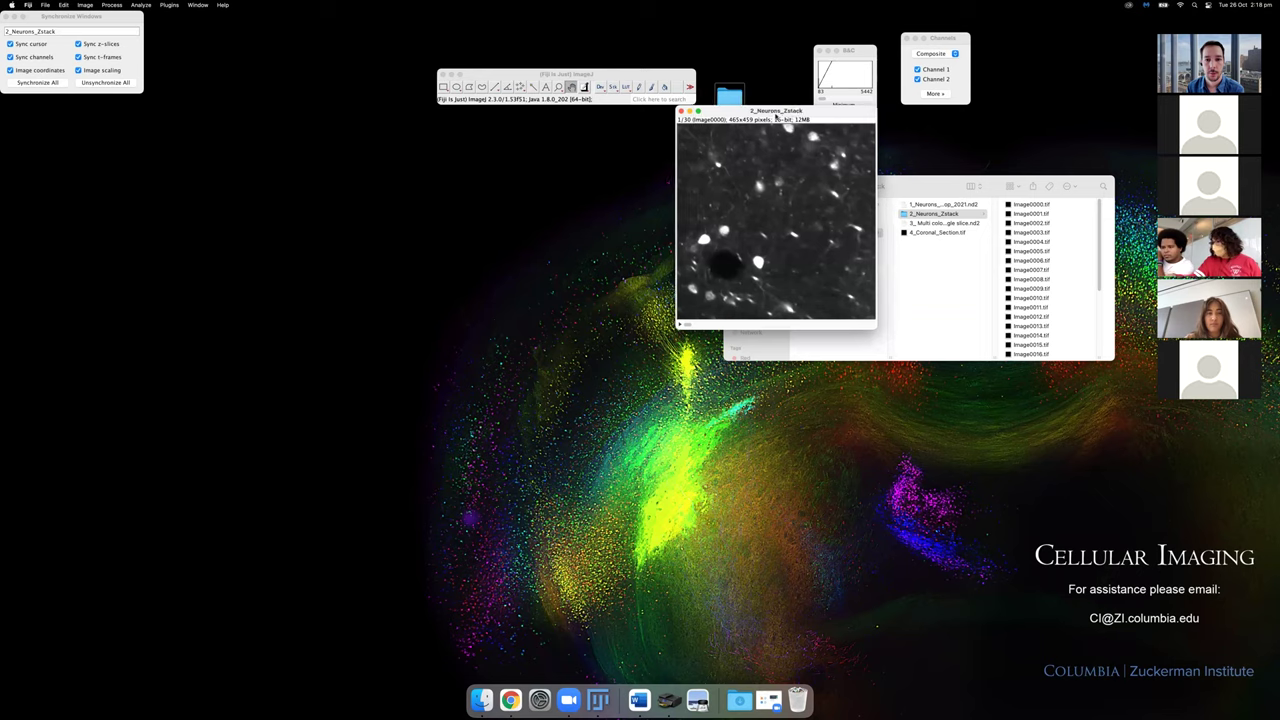
Place the 2_Neurons_Zstack image beneath the Fiji toolbar and browse through its slices to slice 17.
left_click_drag(775, 114, 582, 129)
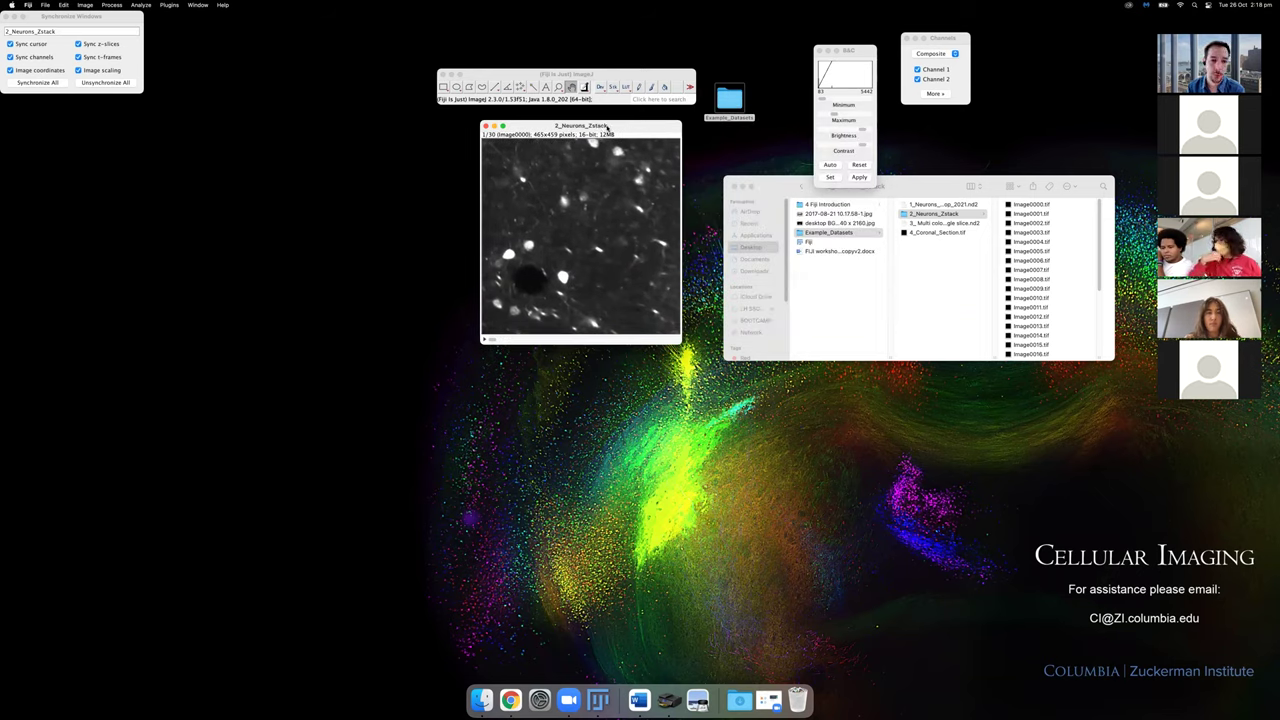
left_click_drag(488, 339, 592, 344)
scroll(510, 342, "down", 6)
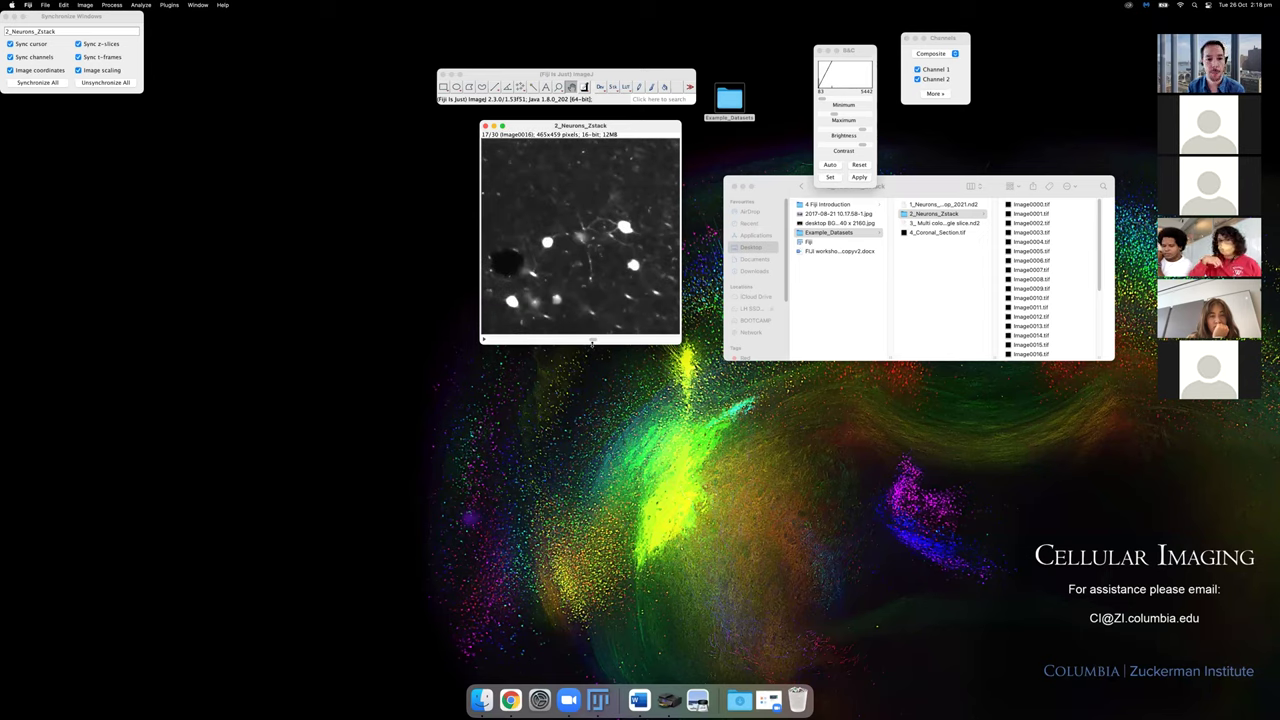
left_click(571, 87)
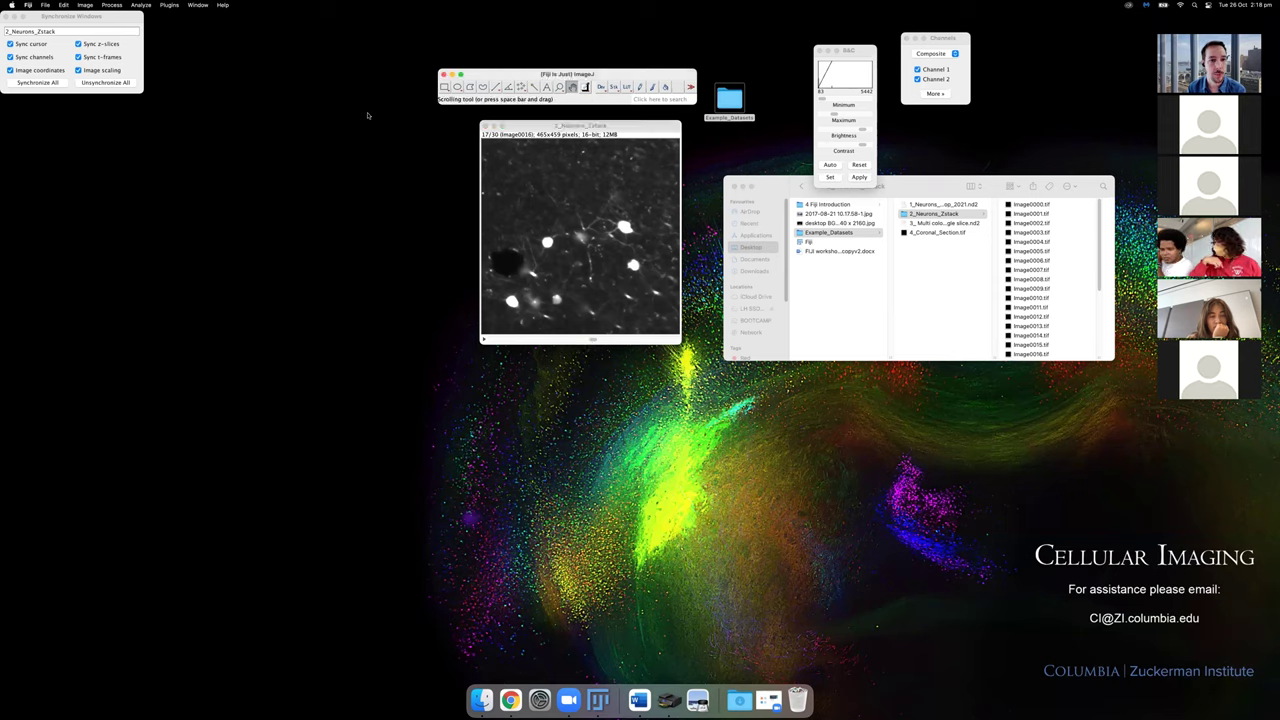
left_click(612, 87)
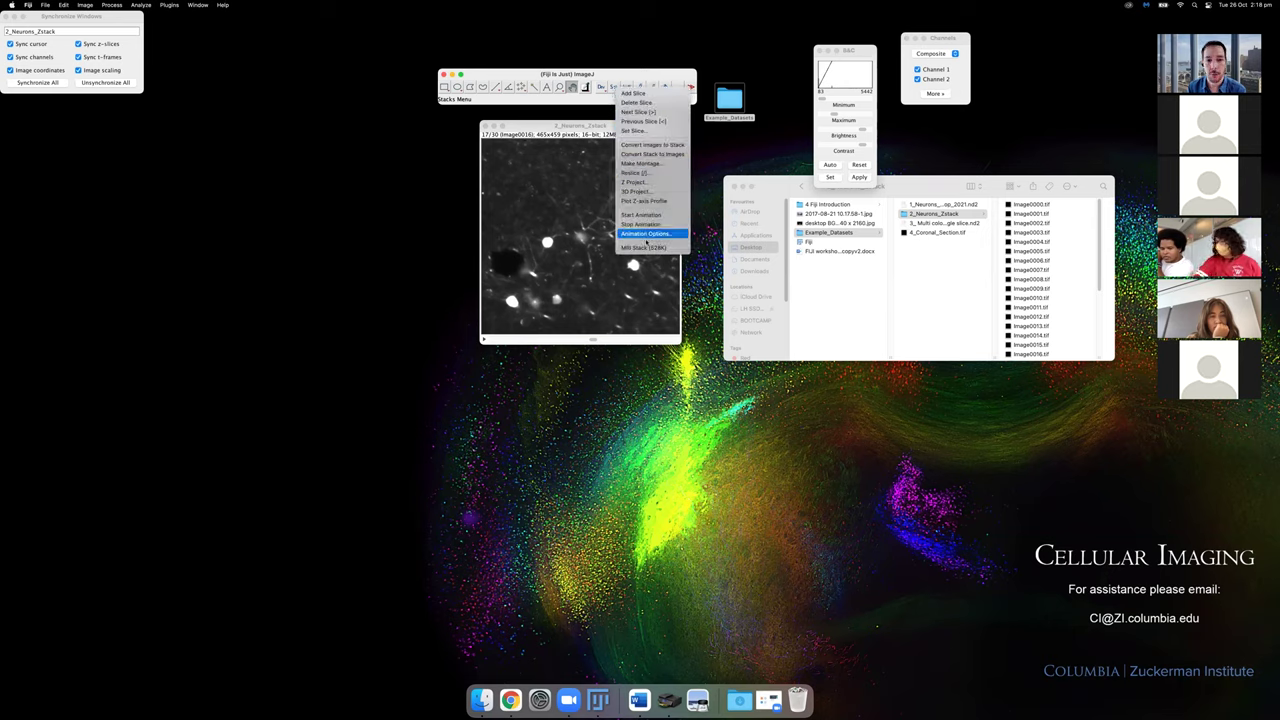
left_click(612, 90)
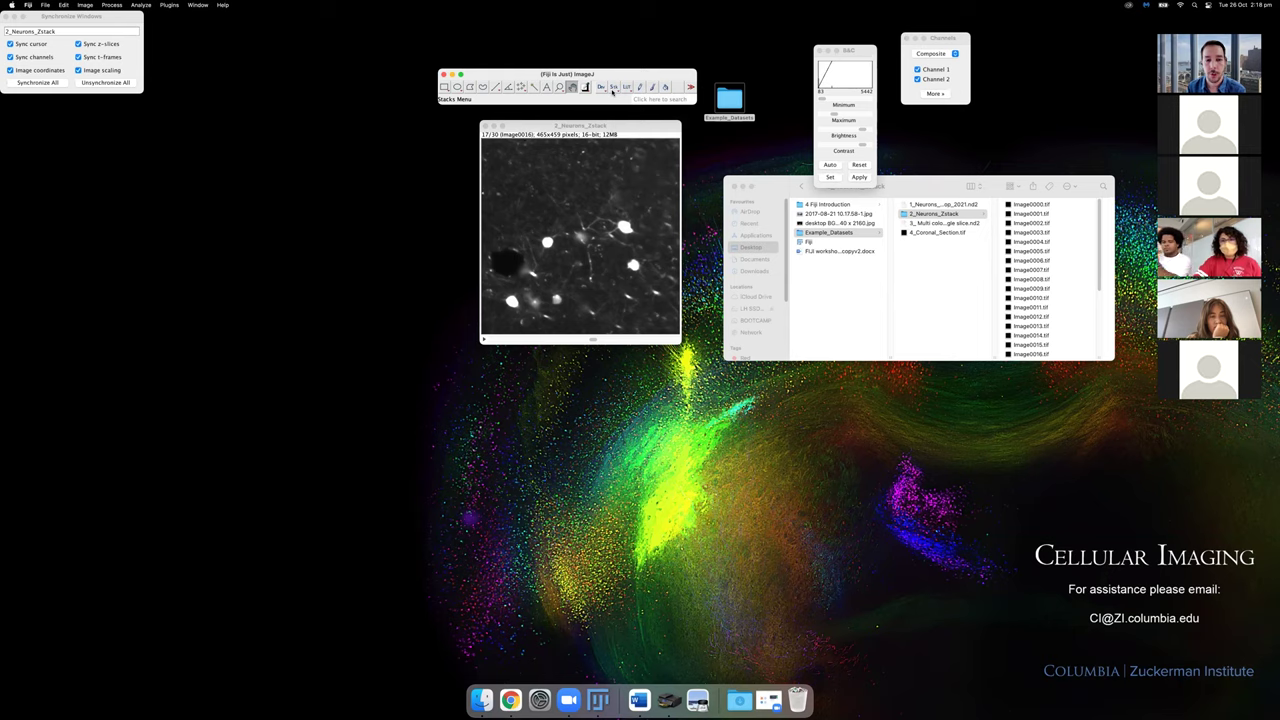
left_click(614, 88)
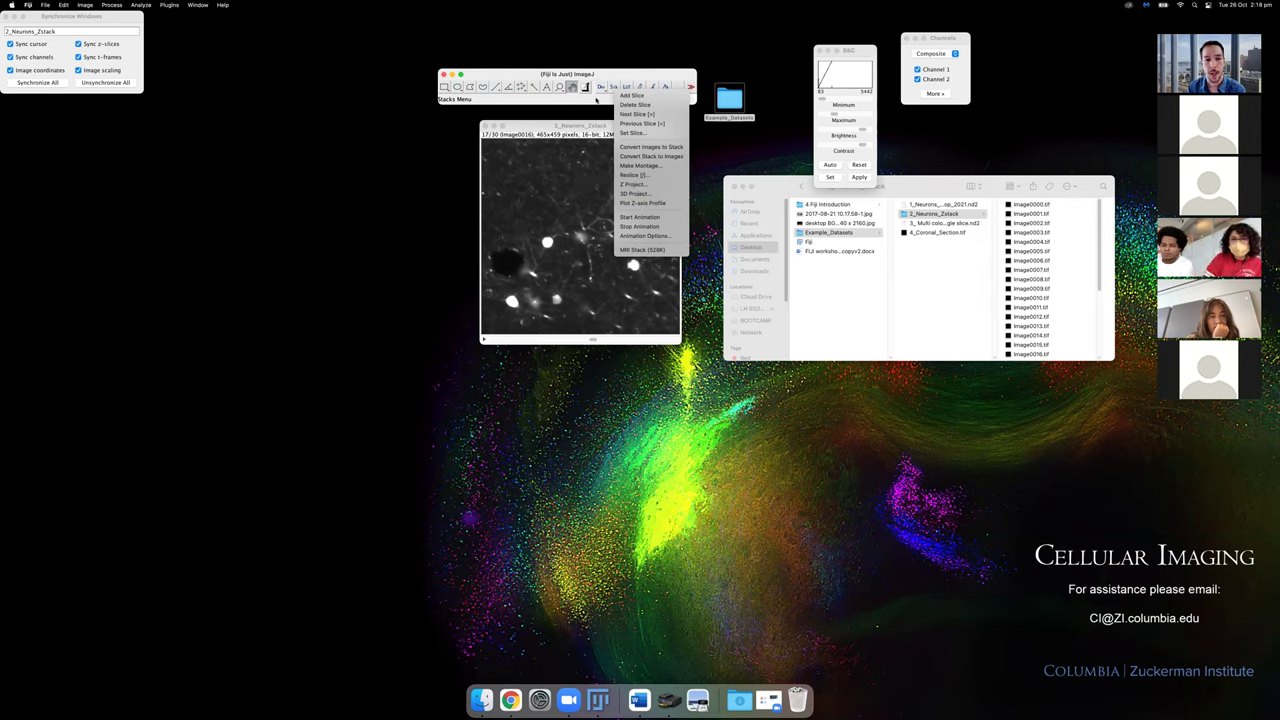
left_click(652, 100)
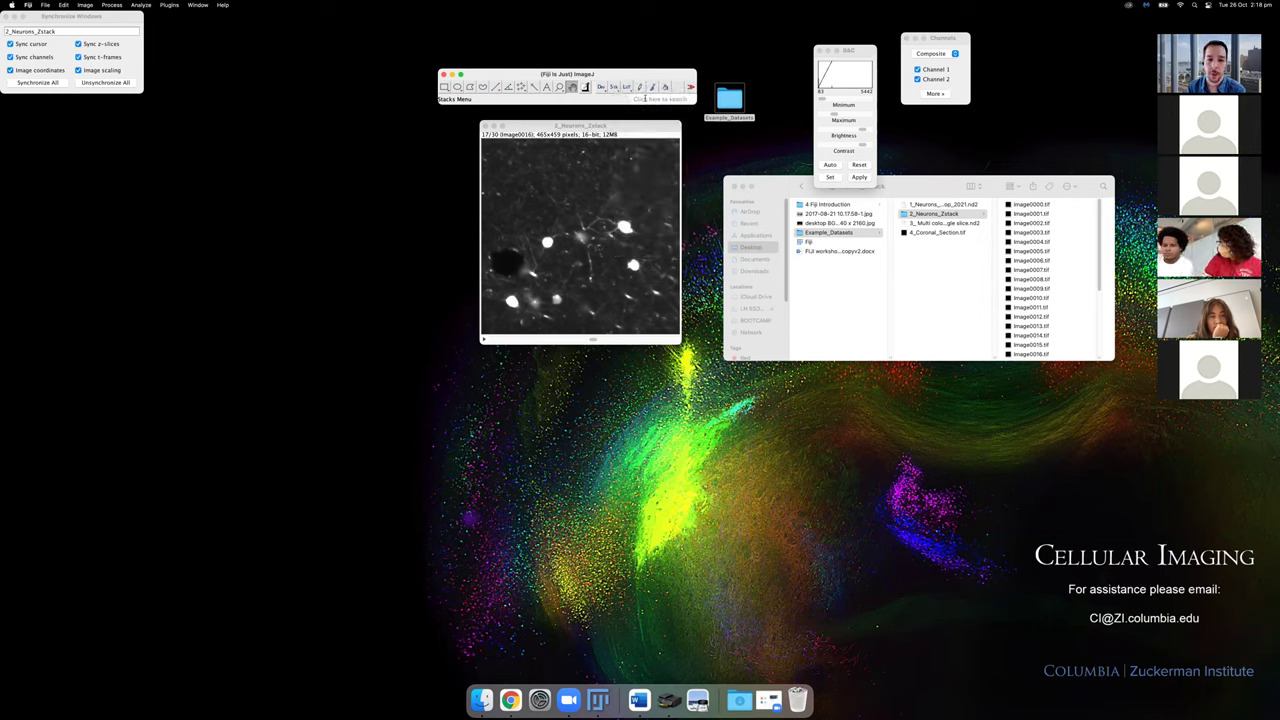
Search Fiji's commands for "proj" and create a Max Intensity Z projection of all 30 slices of 2_Neurons_Zstack.
left_click(653, 99)
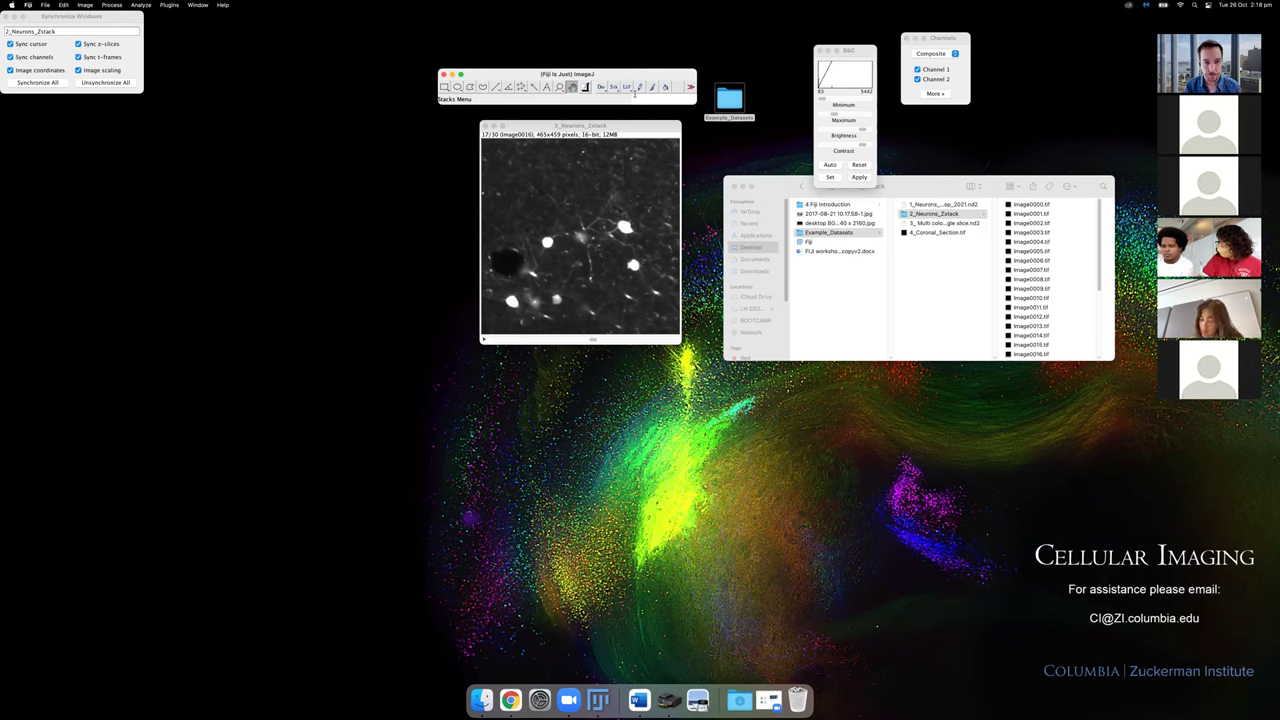
type("z-pr")
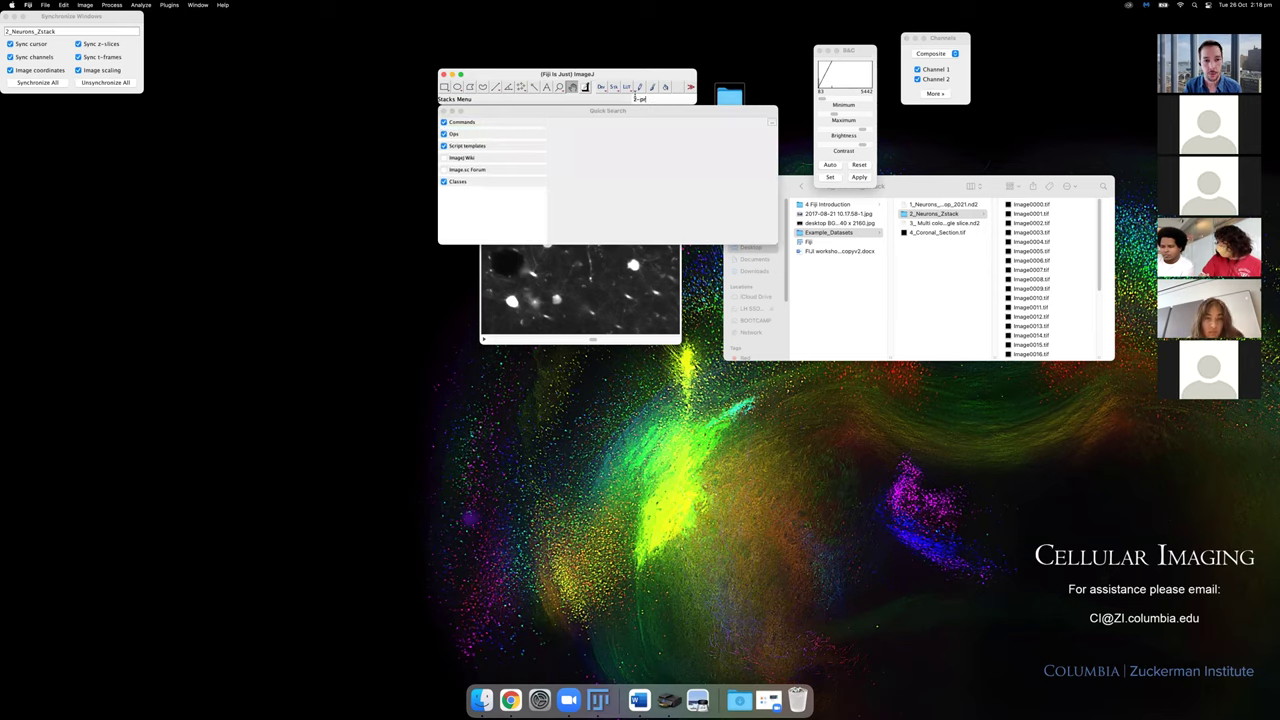
type("o")
type("proj")
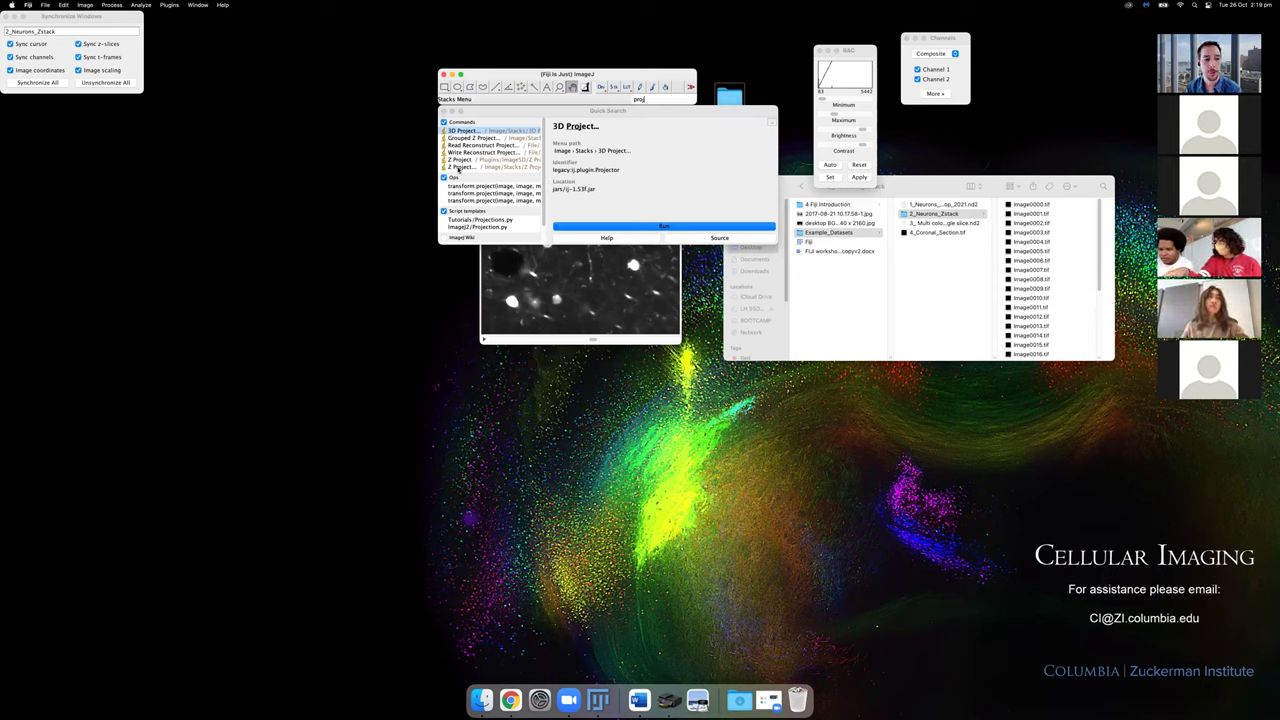
double_click(458, 167)
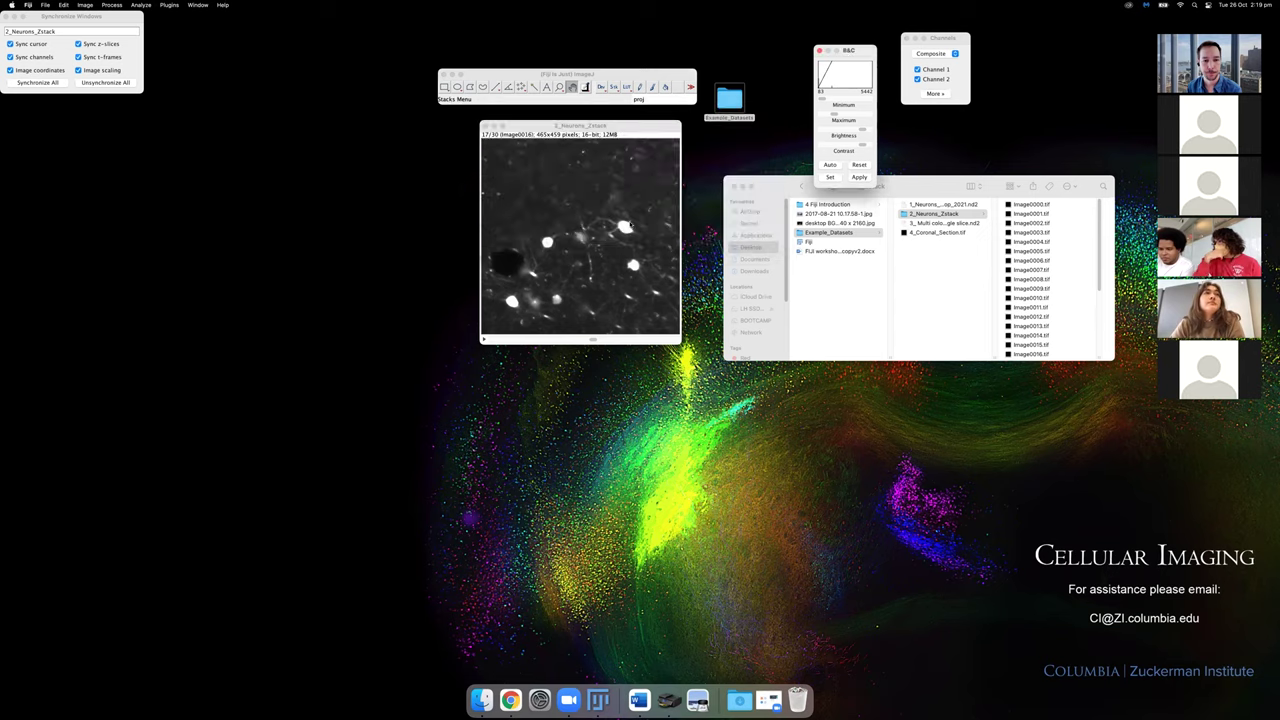
left_click_drag(668, 163, 774, 131)
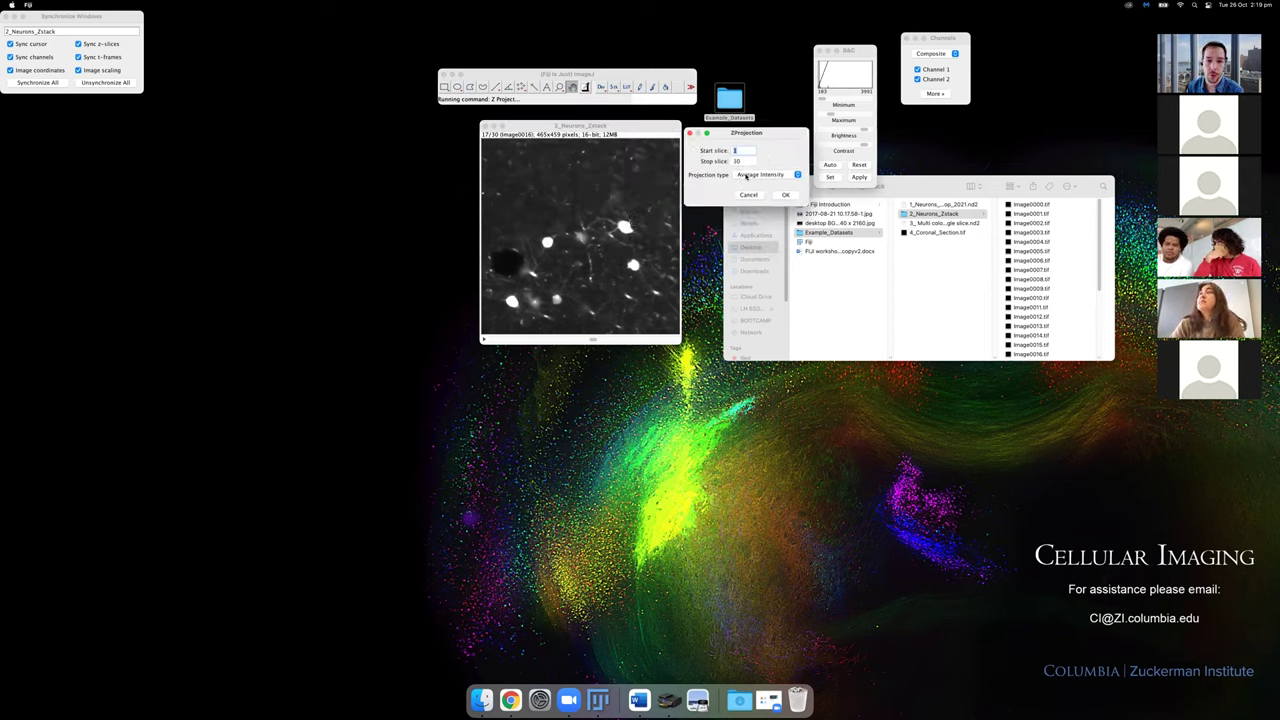
left_click(745, 176)
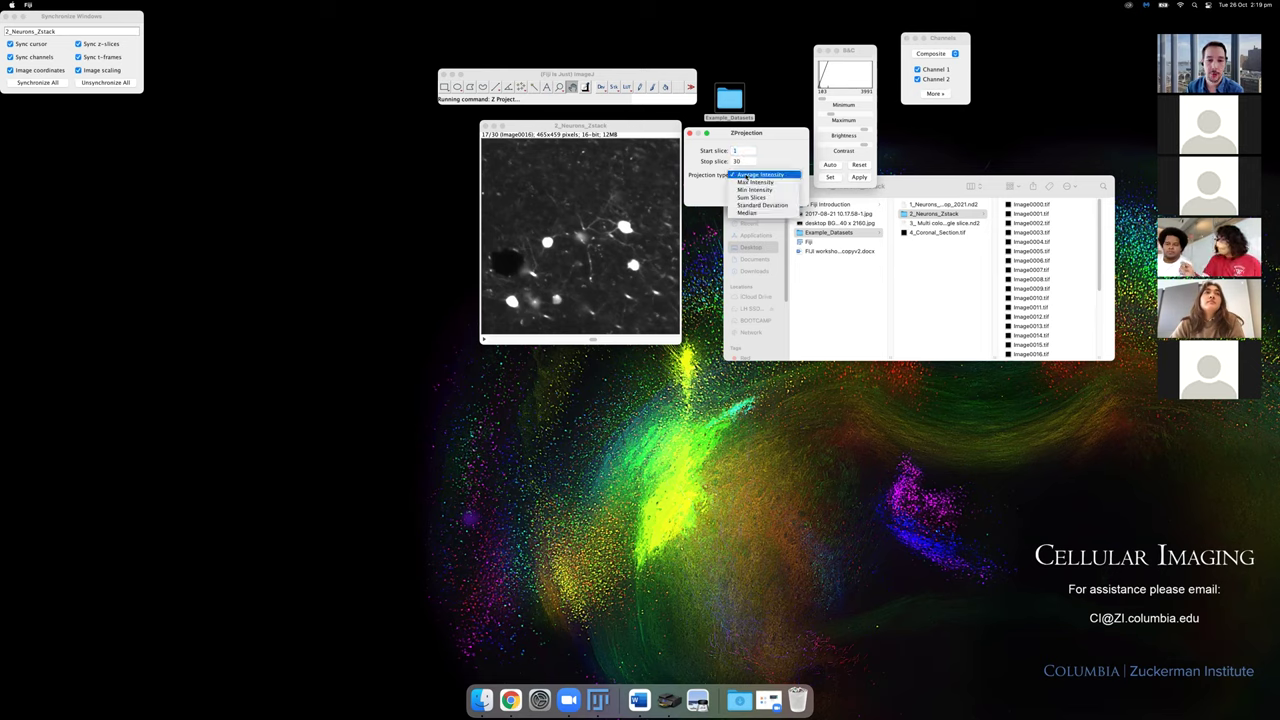
left_click(756, 183)
left_click(786, 195)
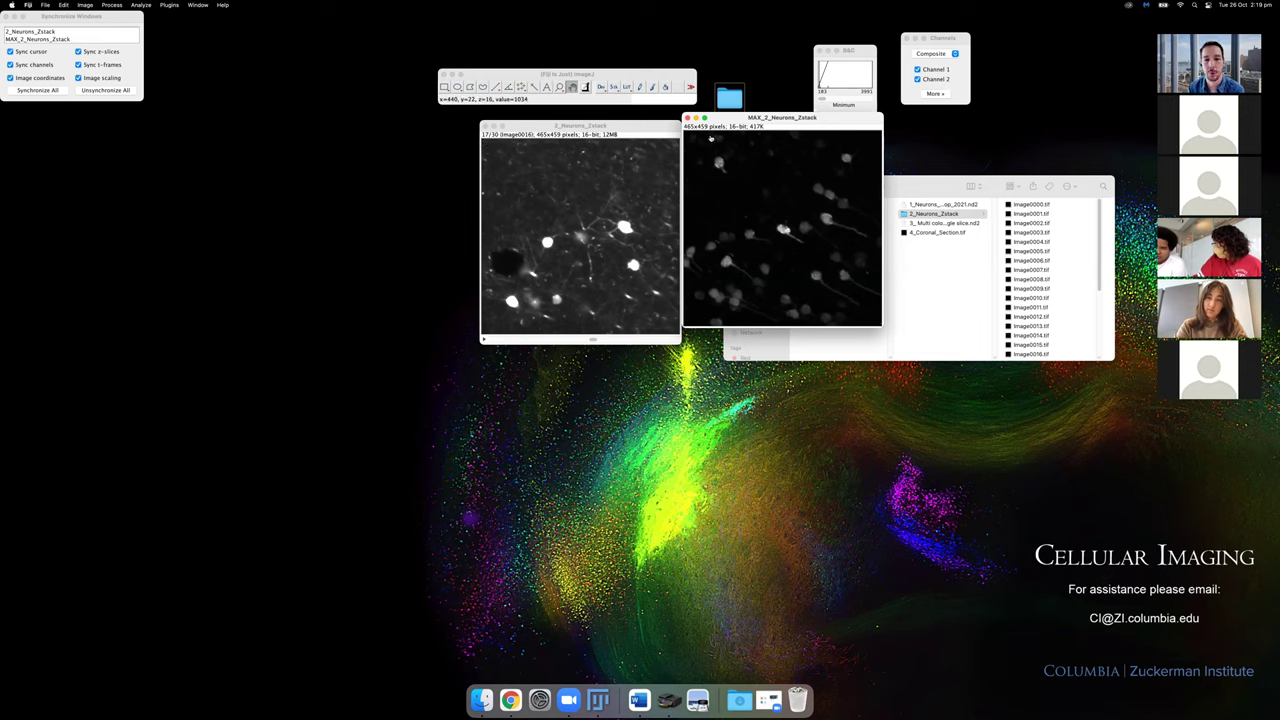
Brighten the display range of the maximum intensity projection and position its window beside the original stack.
left_click_drag(785, 118, 790, 129)
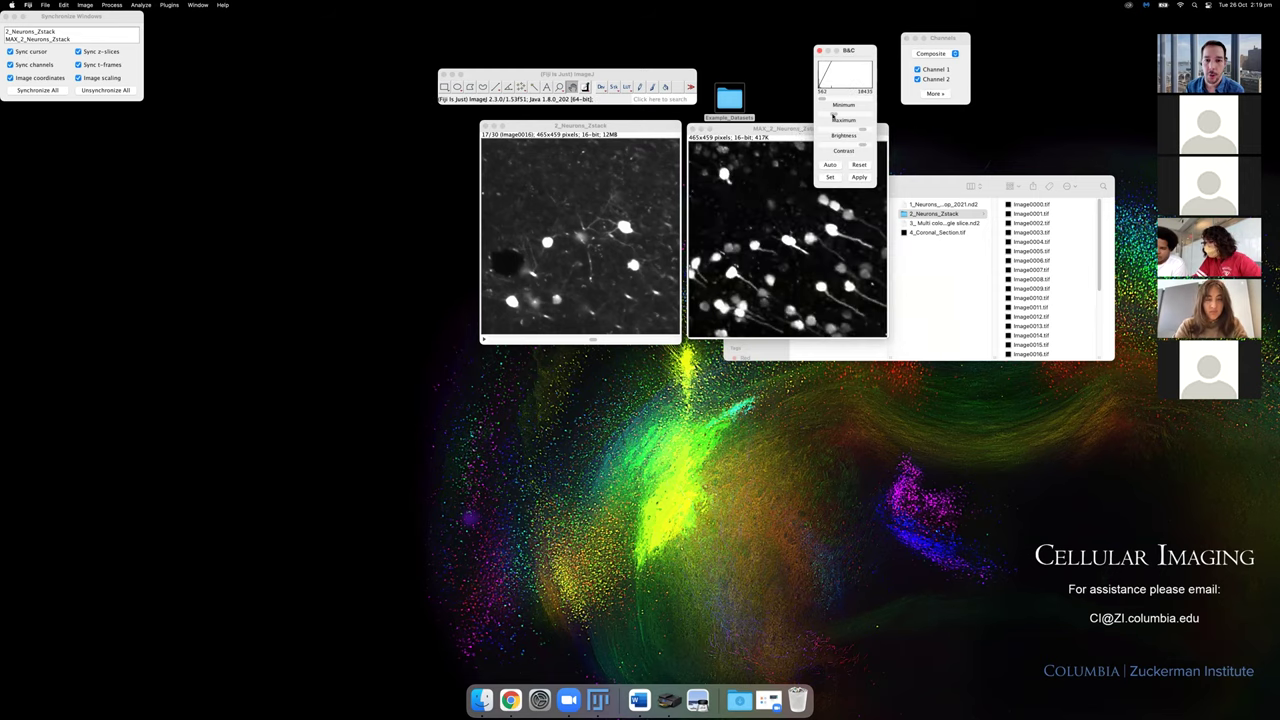
left_click_drag(799, 129, 788, 132)
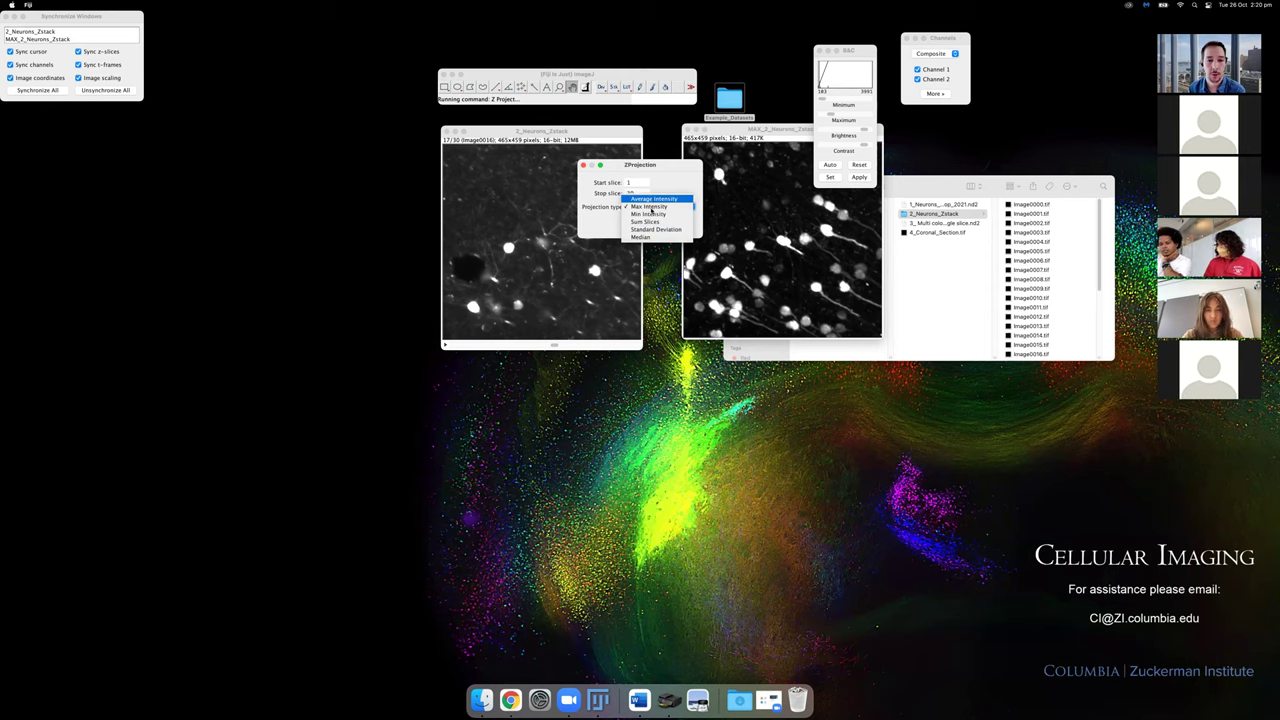
Dismiss the Z projection options without applying them, and browse the repositioned 2_Neurons_Zstack image back to slice 13.
key("Escape")
key("Escape")
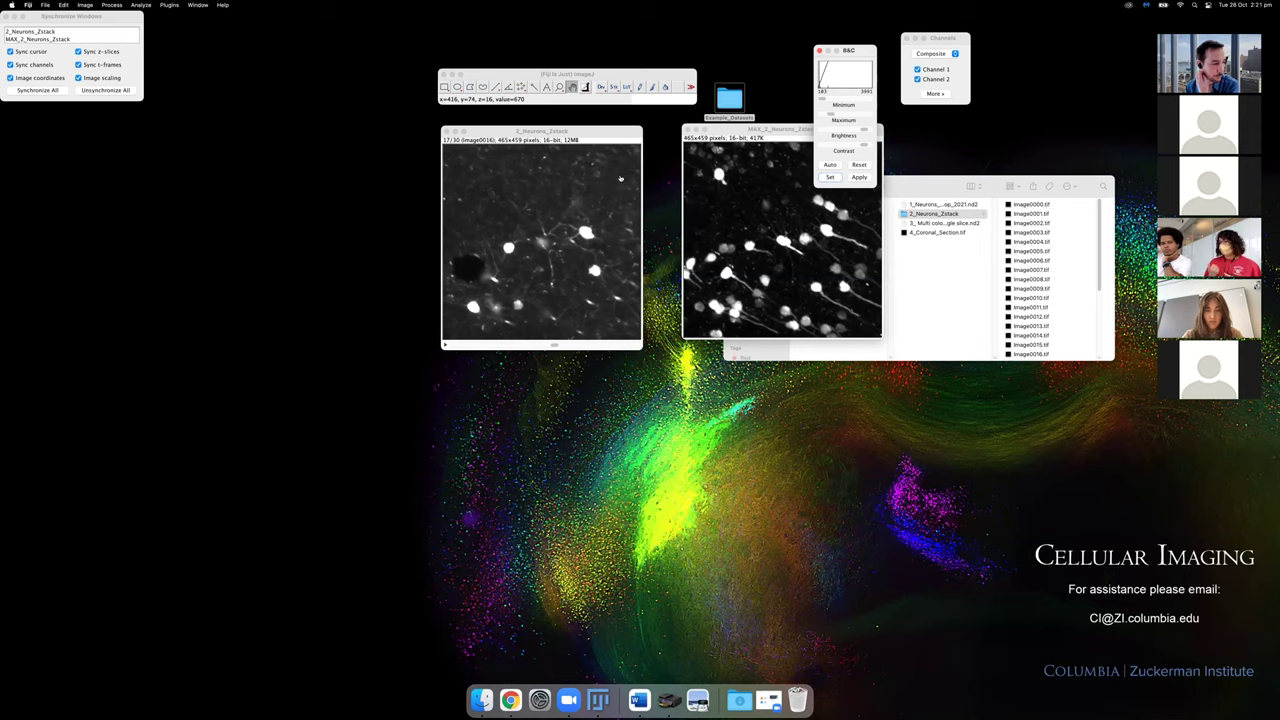
left_click_drag(540, 131, 563, 131)
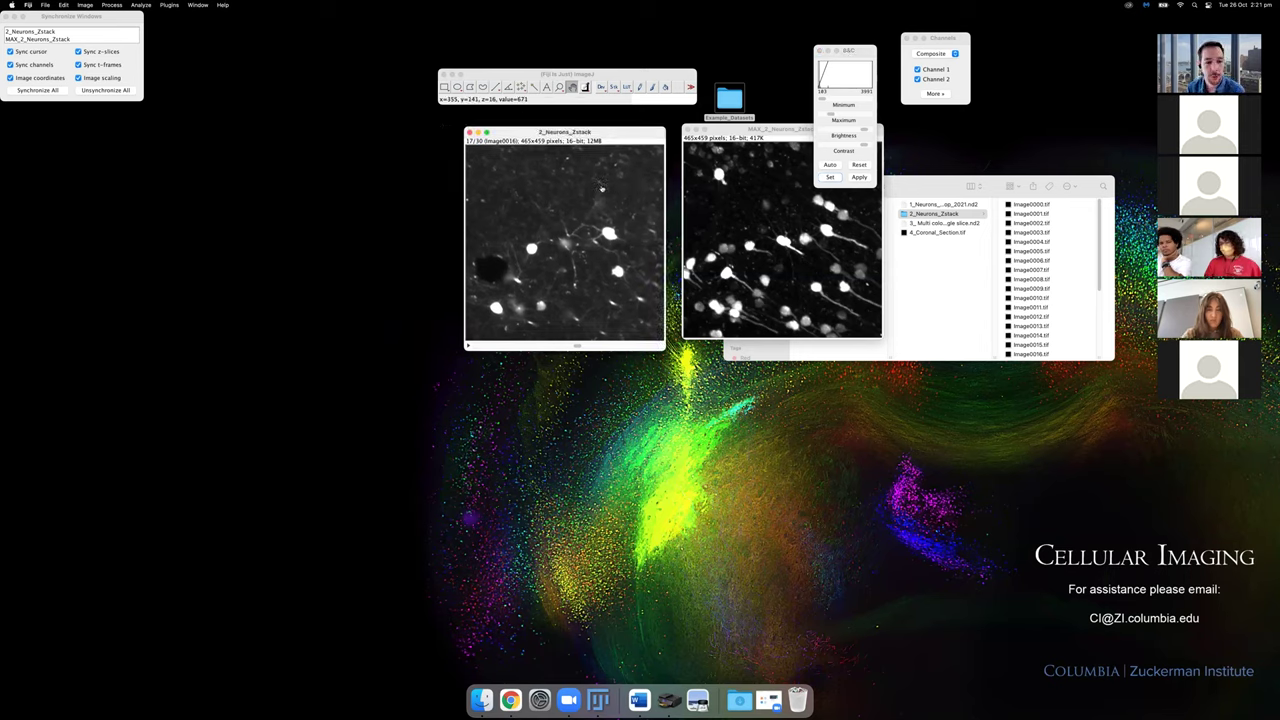
scroll(590, 230, "up", 4)
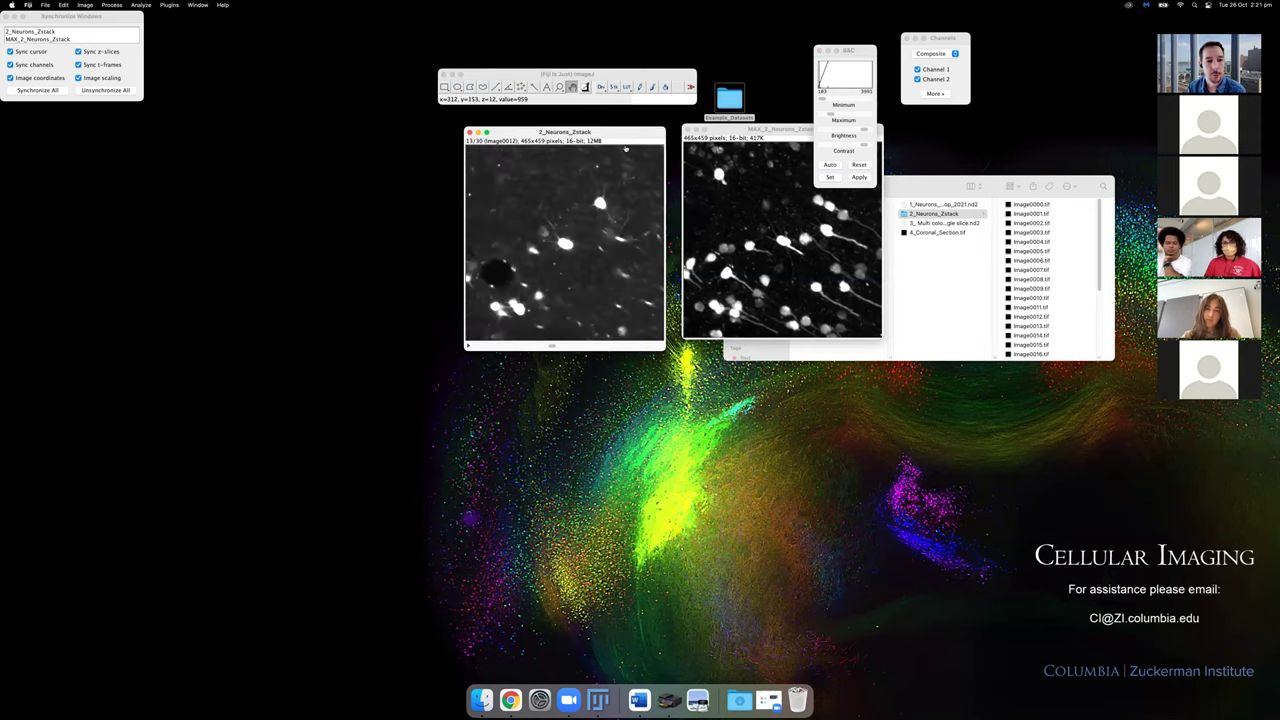
left_click_drag(594, 136, 598, 132)
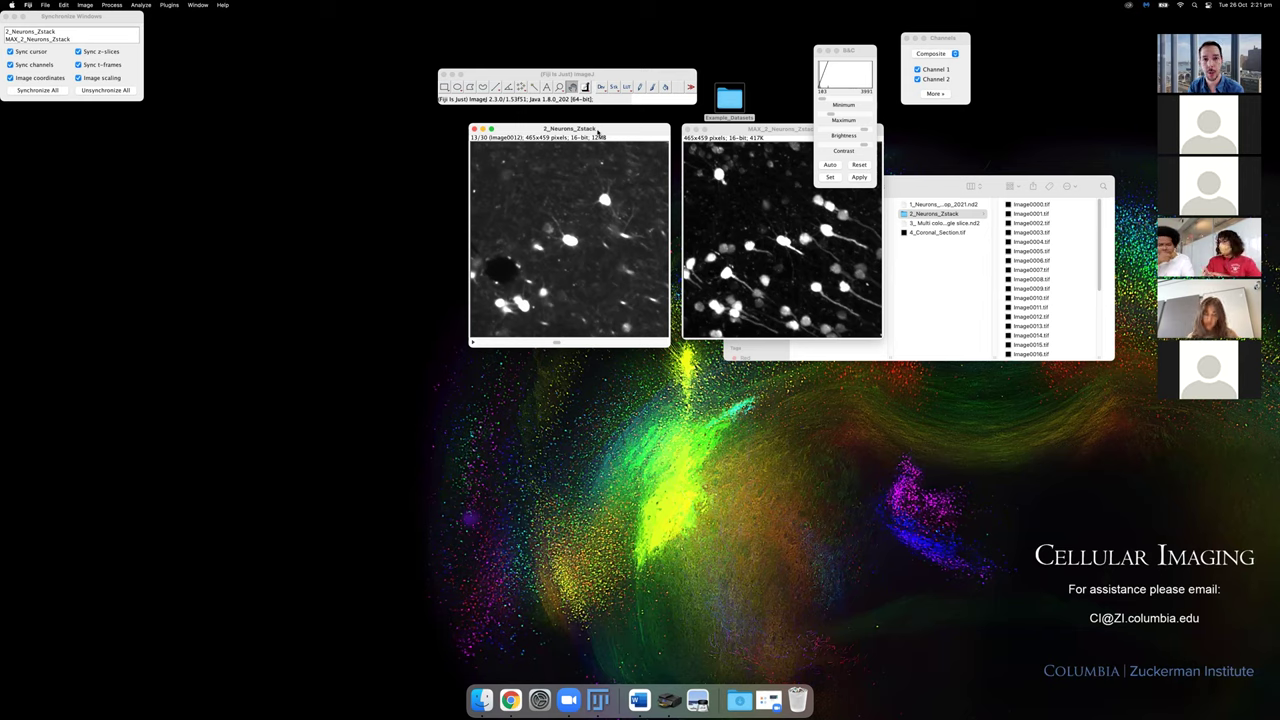
left_click_drag(593, 124, 598, 121)
Search Fiji's commands for "orth" and display the Orthogonal Views of 2_Neurons_Zstack.
left_click(642, 101)
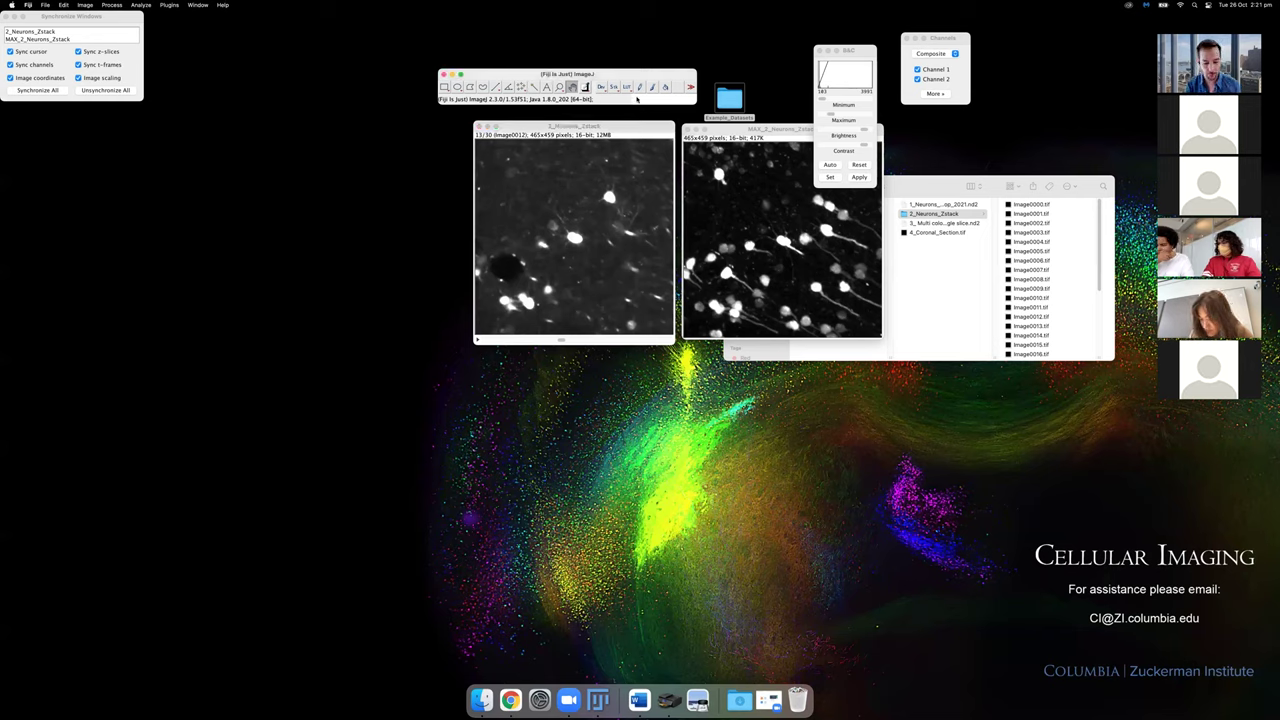
type("orth")
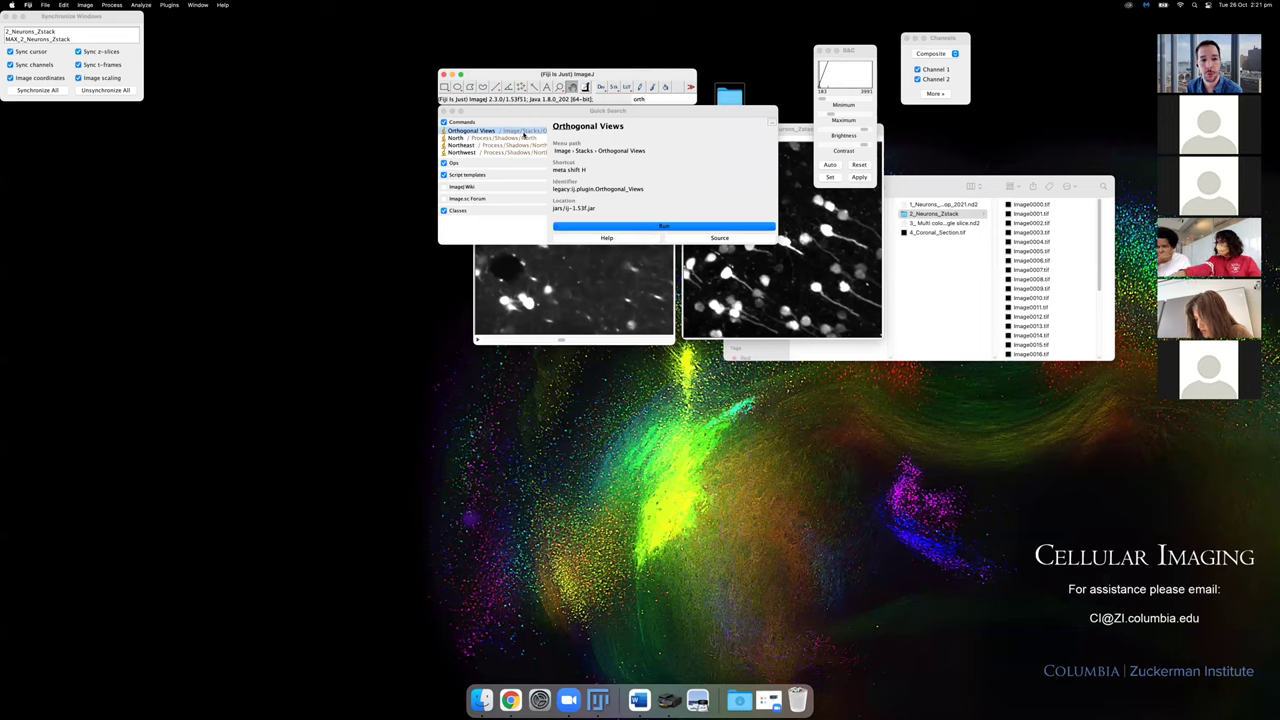
double_click(534, 132)
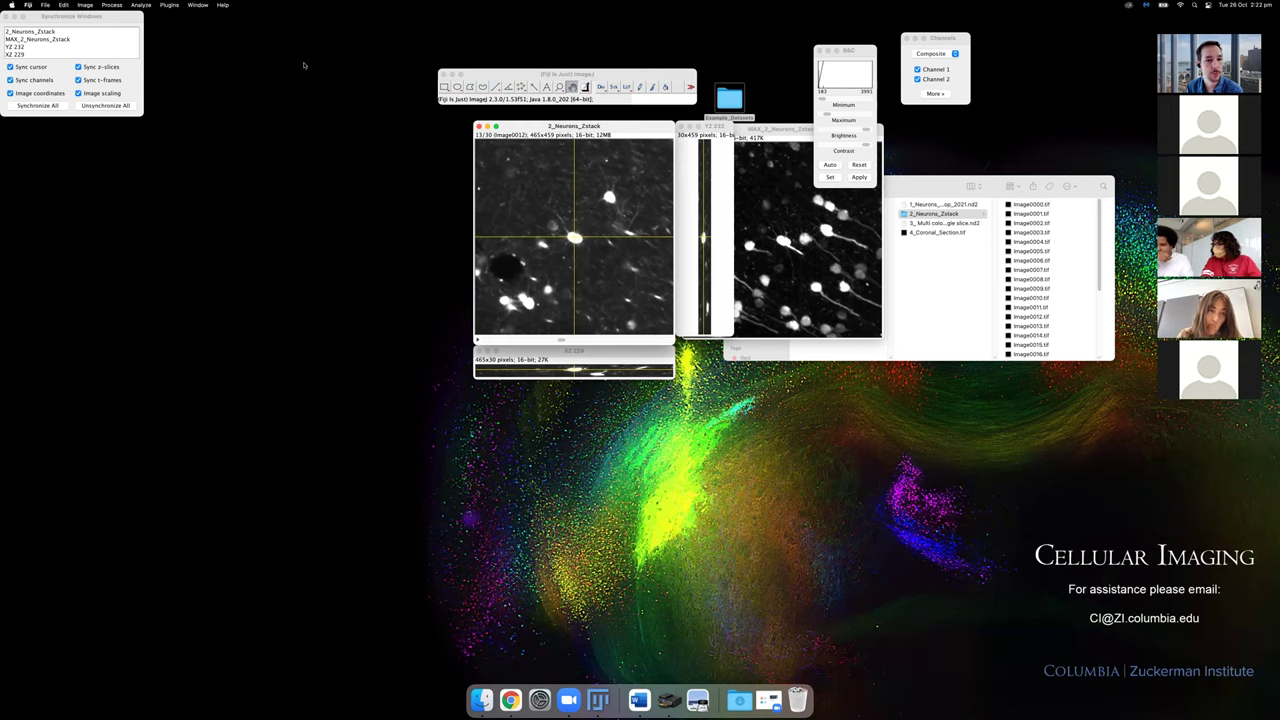
Set the voxel calibration of 2_Neurons_Zstack to pixel width 0.6, pixel height 0.6 and voxel depth 3 in the image properties.
left_click(84, 5)
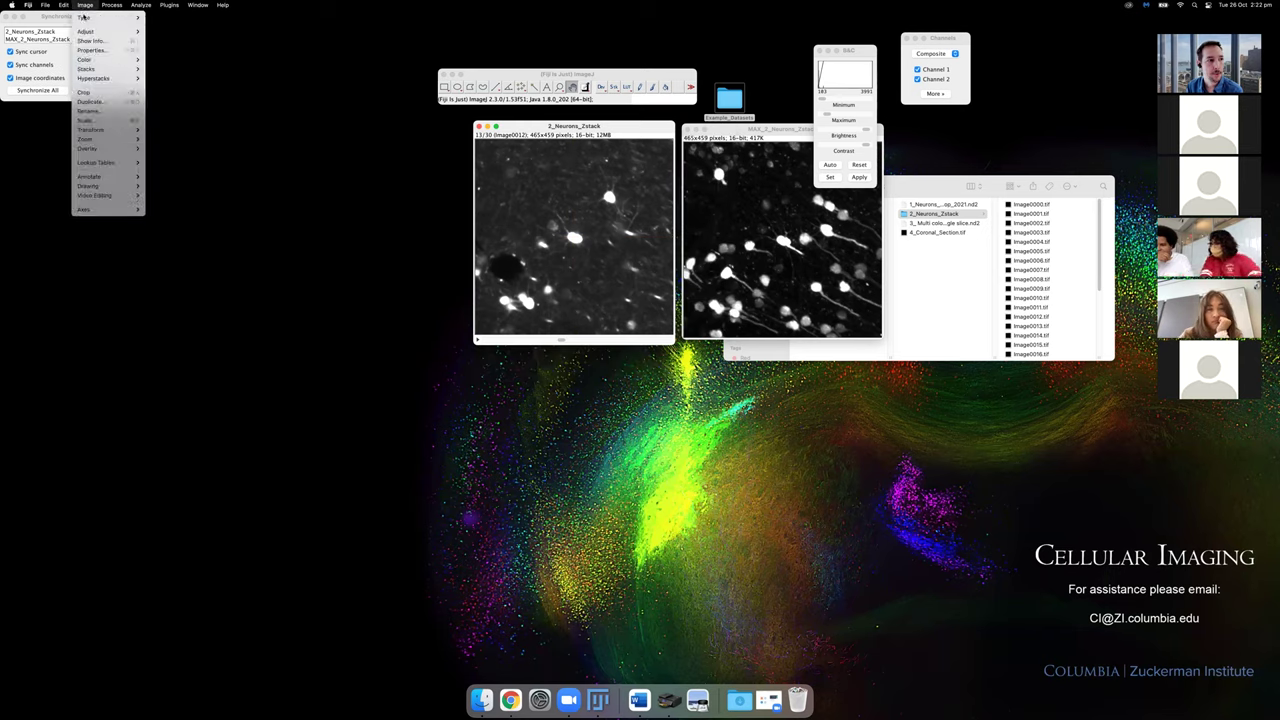
left_click(91, 50)
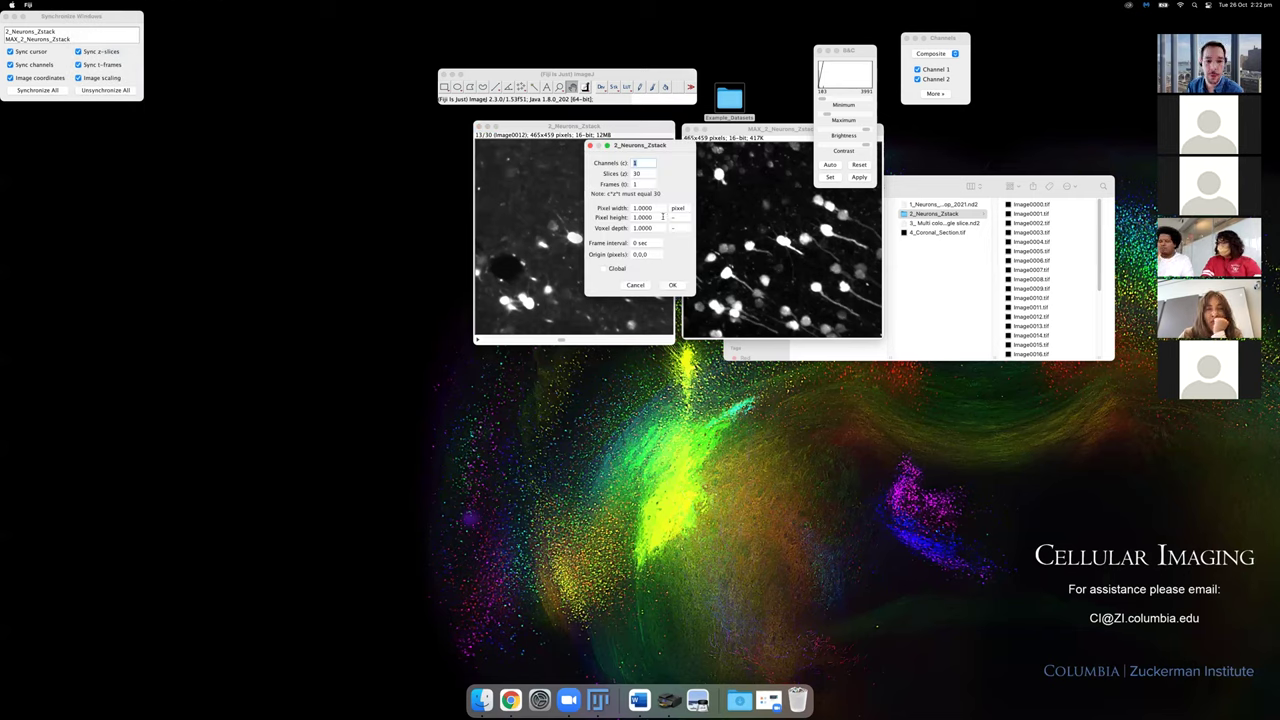
left_click(648, 208)
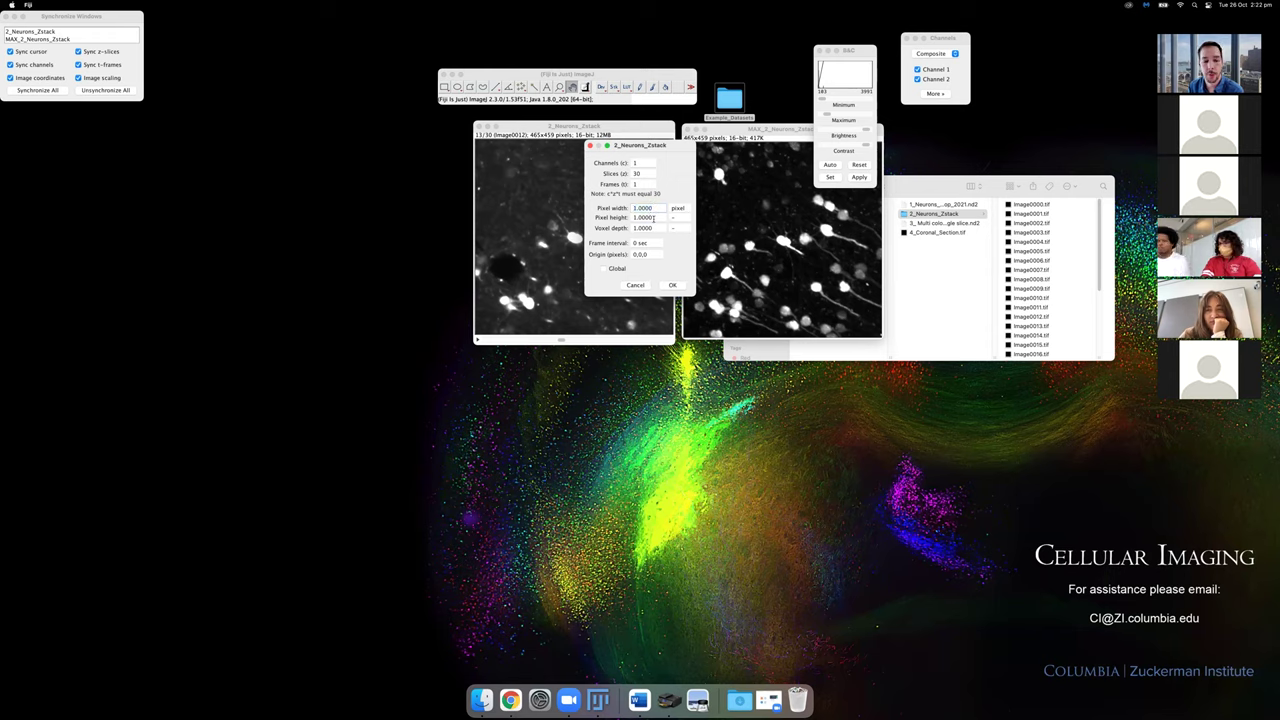
left_click(650, 228)
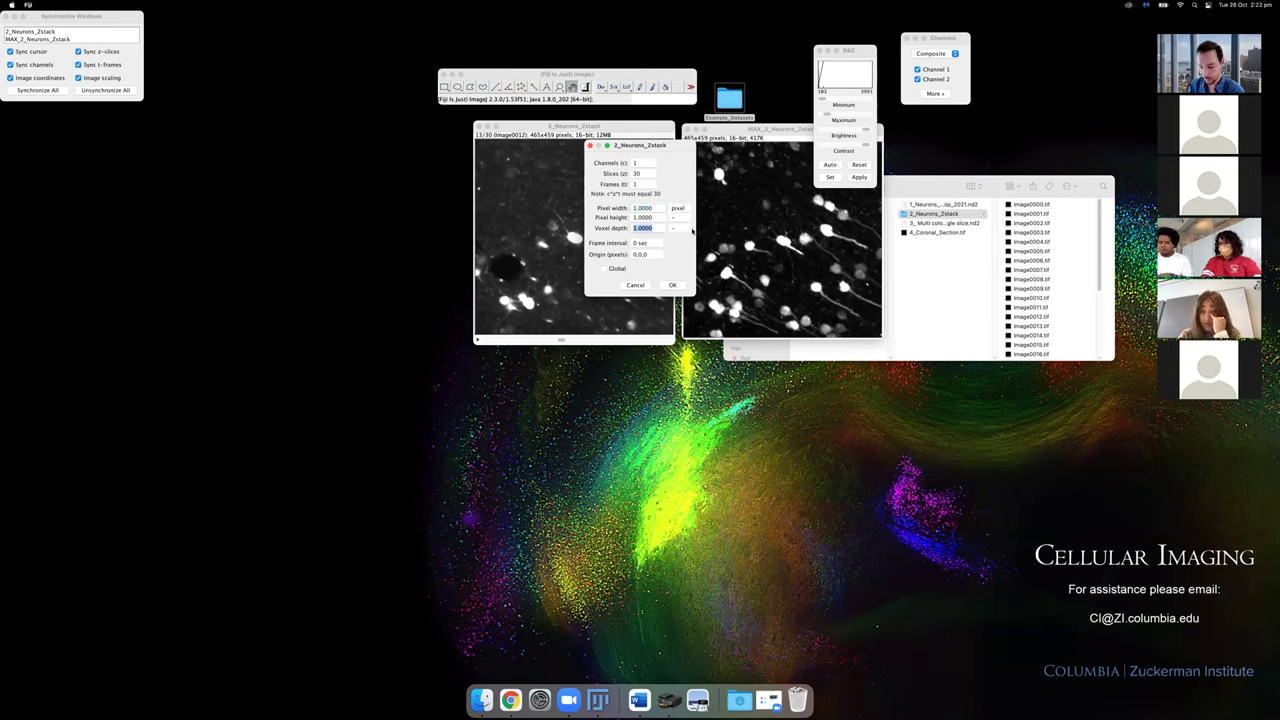
type("3")
left_click(657, 207)
type("0")
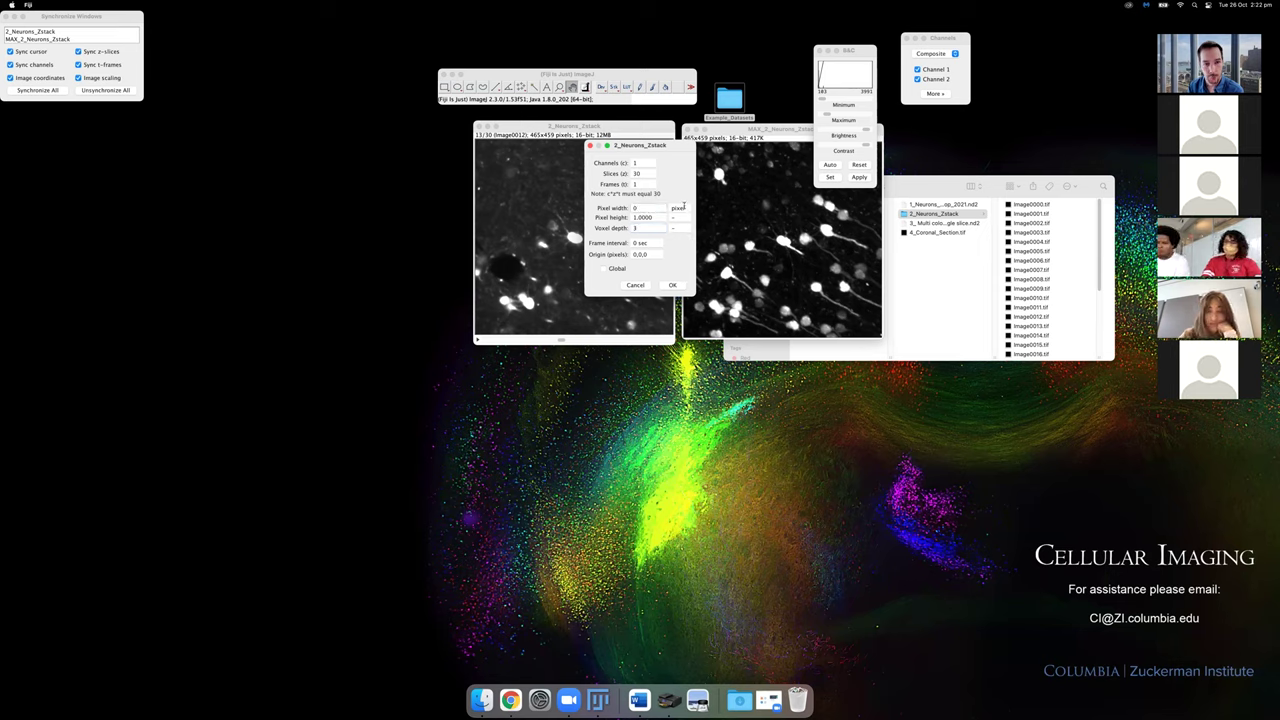
type(".6")
key("Tab")
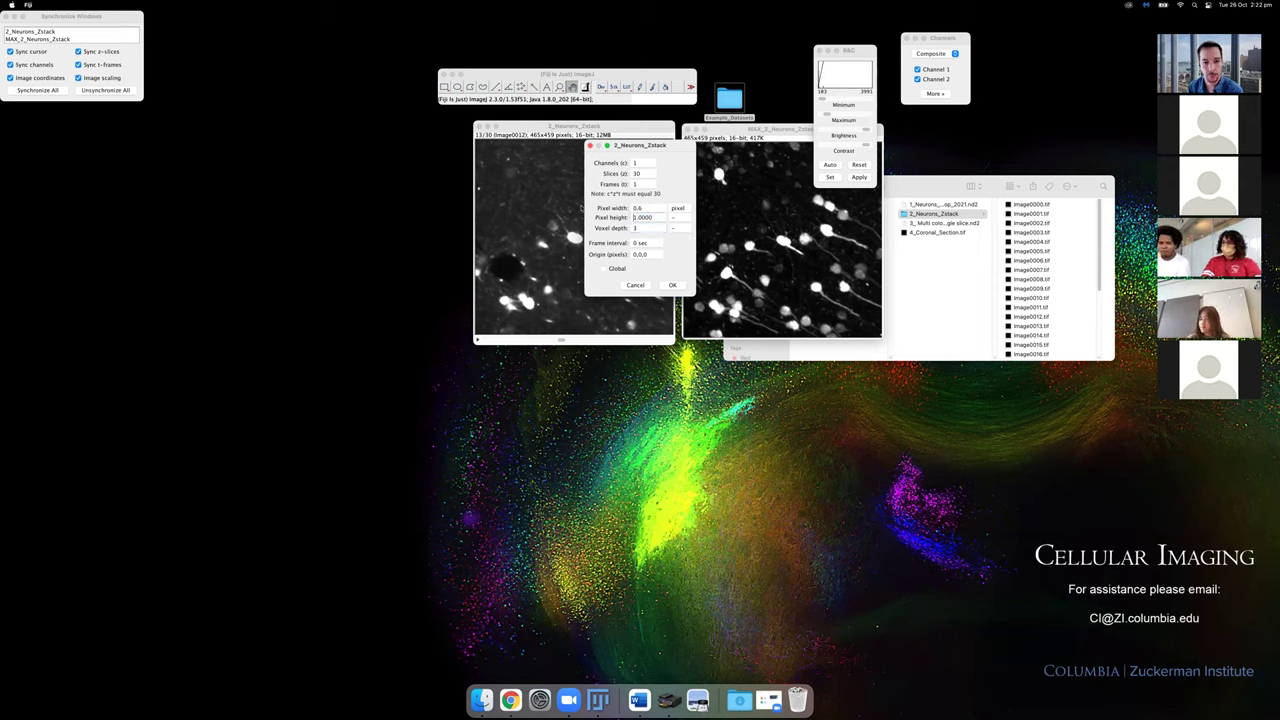
type("0.6")
left_click(672, 285)
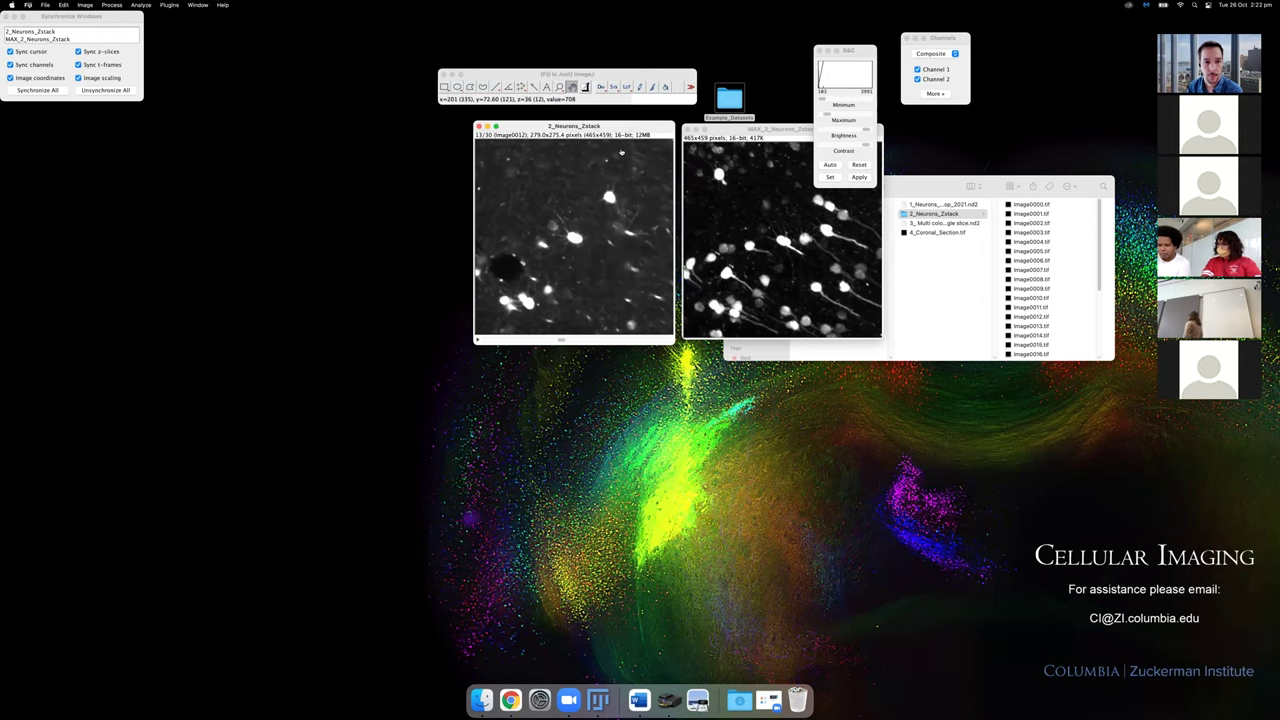
Search Fiji's commands for "ortho", inspect the central bright neuron of 2_Neurons_Zstack in Orthogonal Views, and close the views.
left_click(641, 100)
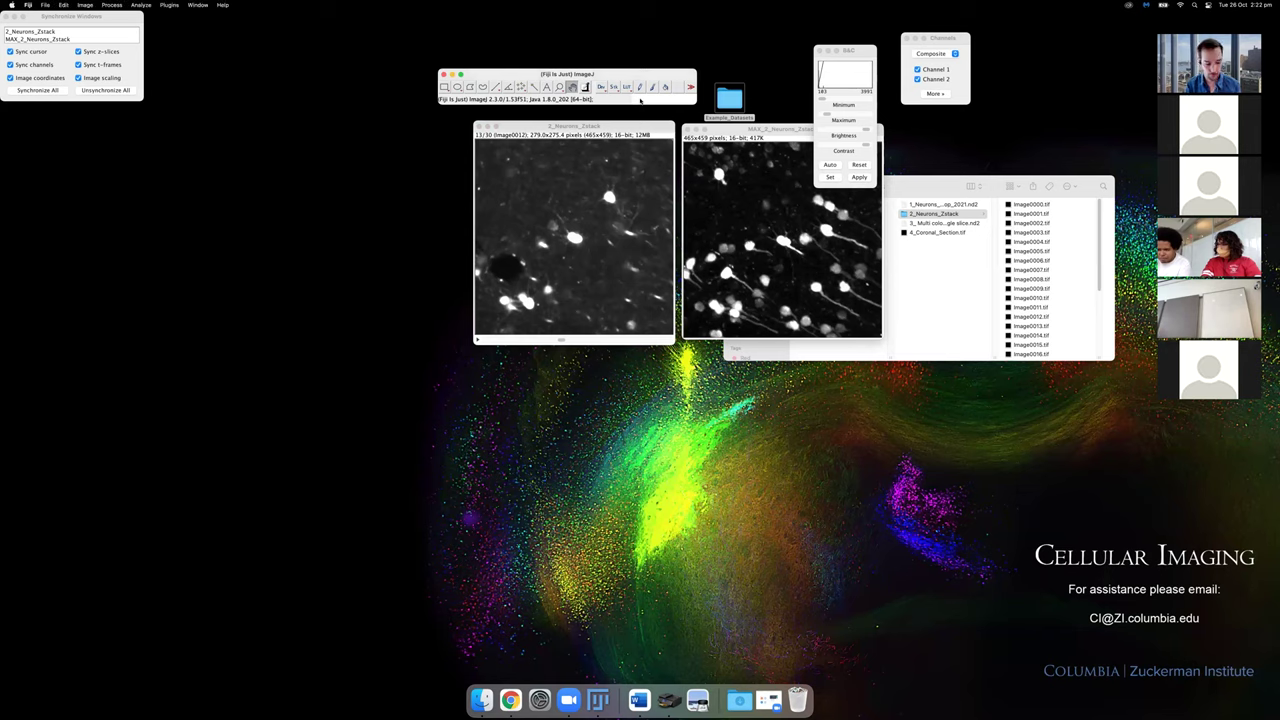
type("ortho")
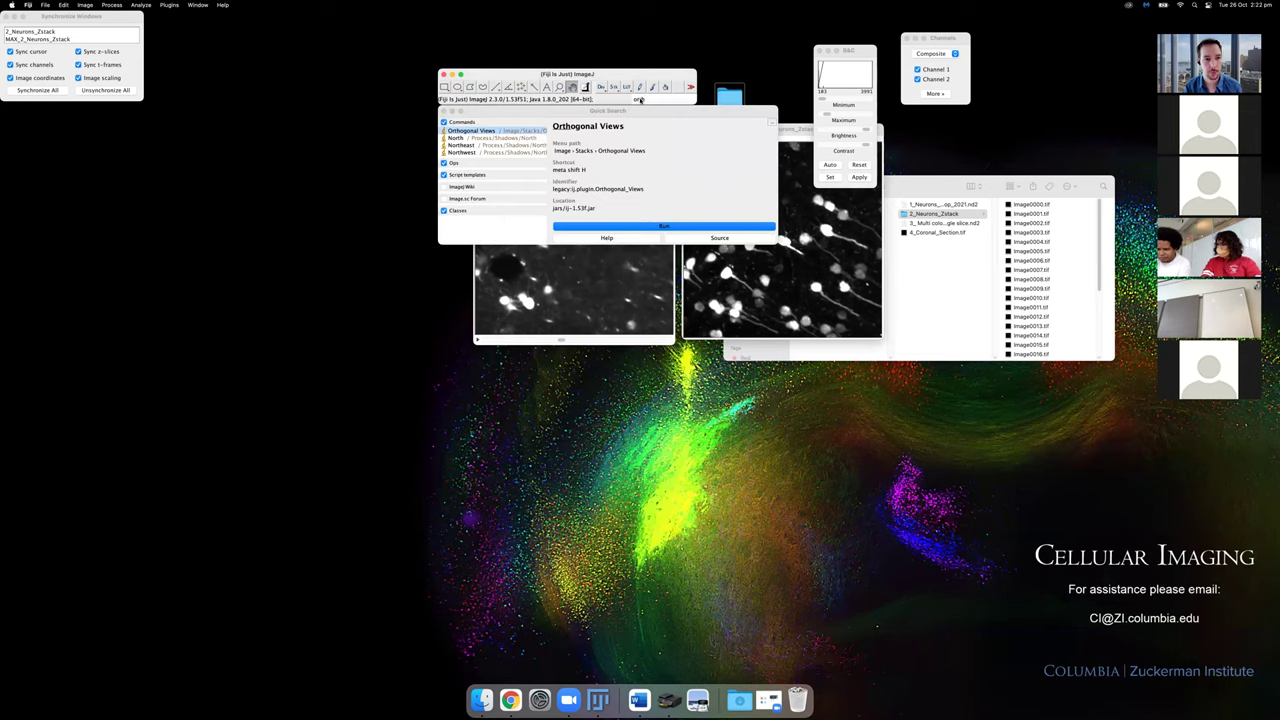
key("Return")
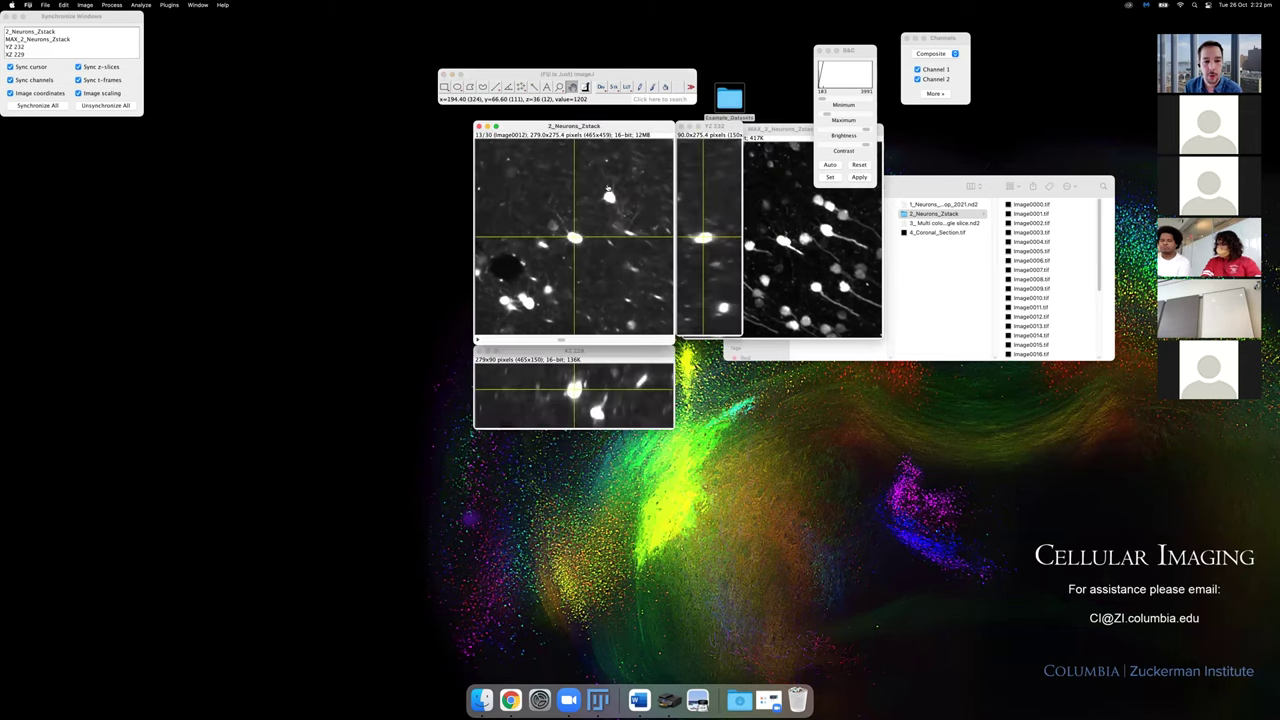
left_click(603, 244)
left_click_drag(603, 244, 578, 237)
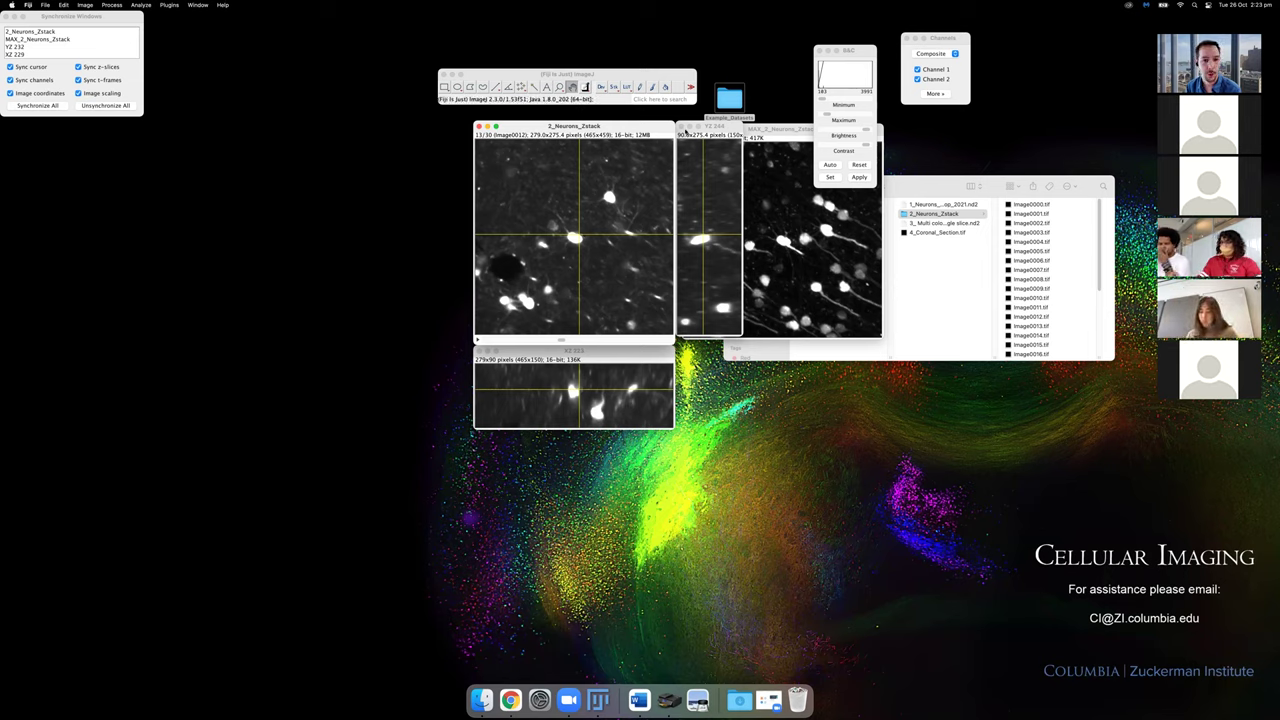
left_click(681, 127)
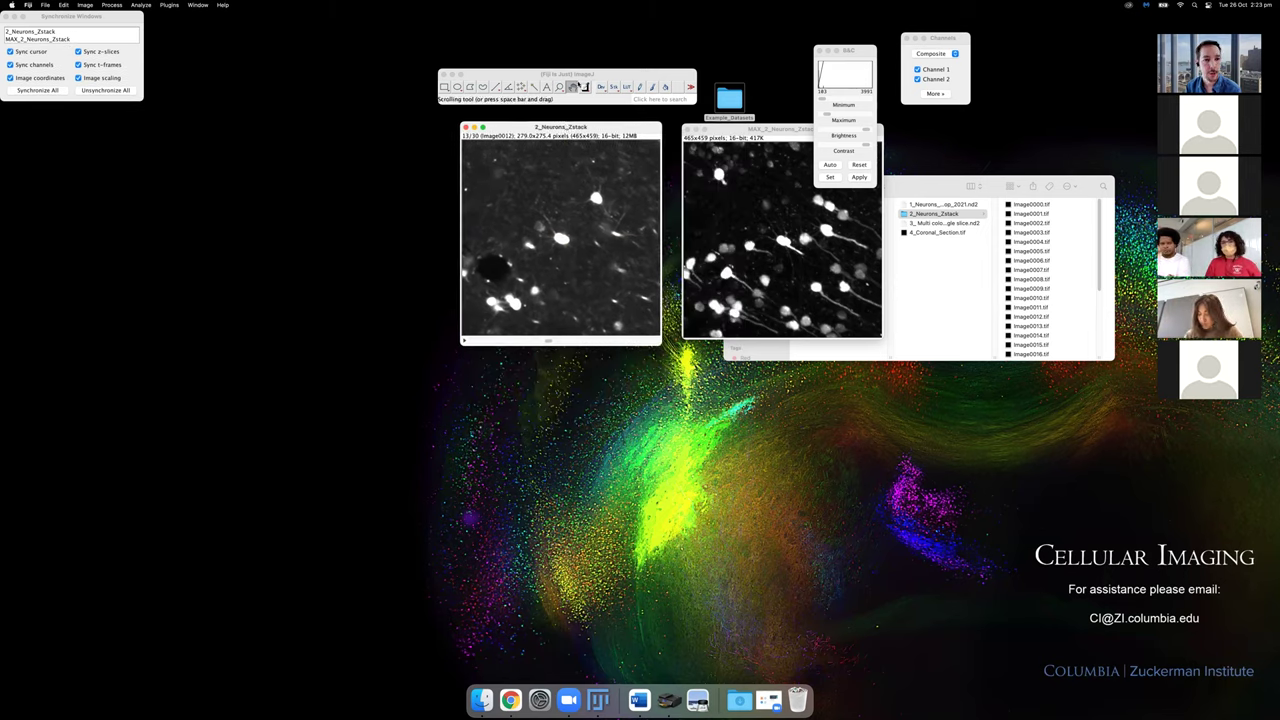
Open the macro Recorder beside the images and record selecting the MAX_2_Neurons_Zstack window followed by the 2_Neurons_Zstack window.
left_click_drag(581, 77, 590, 73)
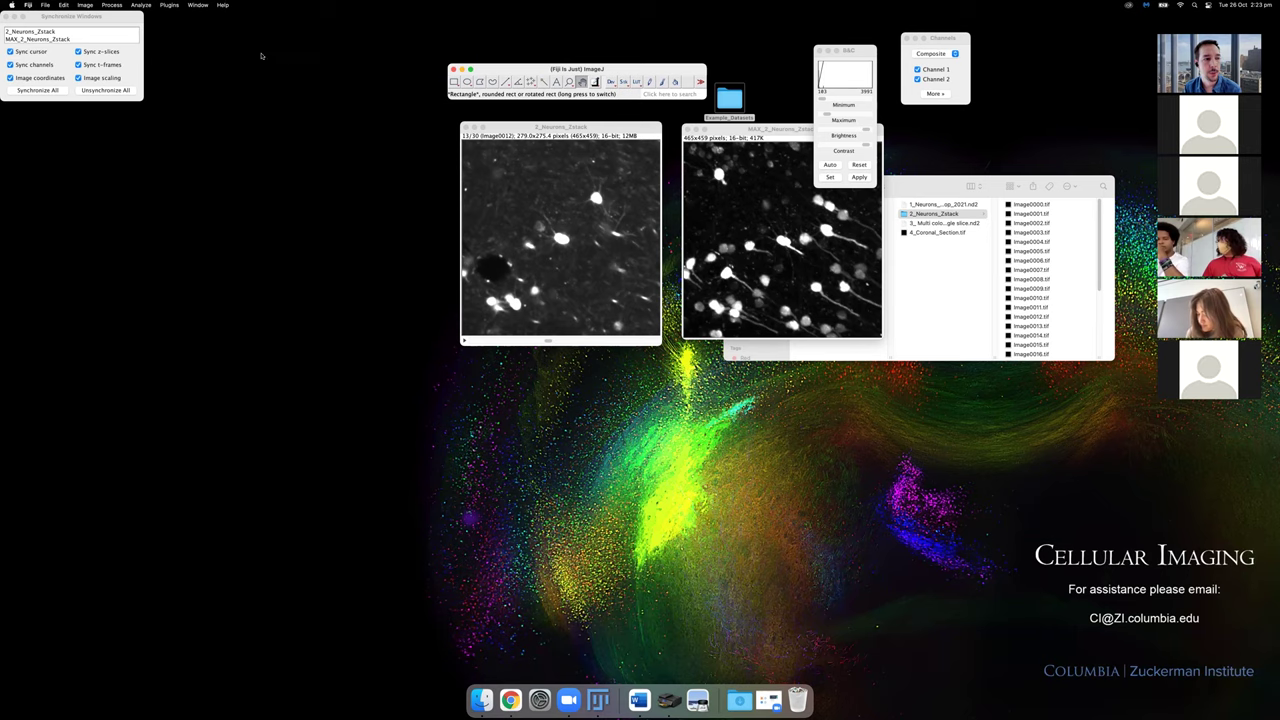
left_click(170, 6)
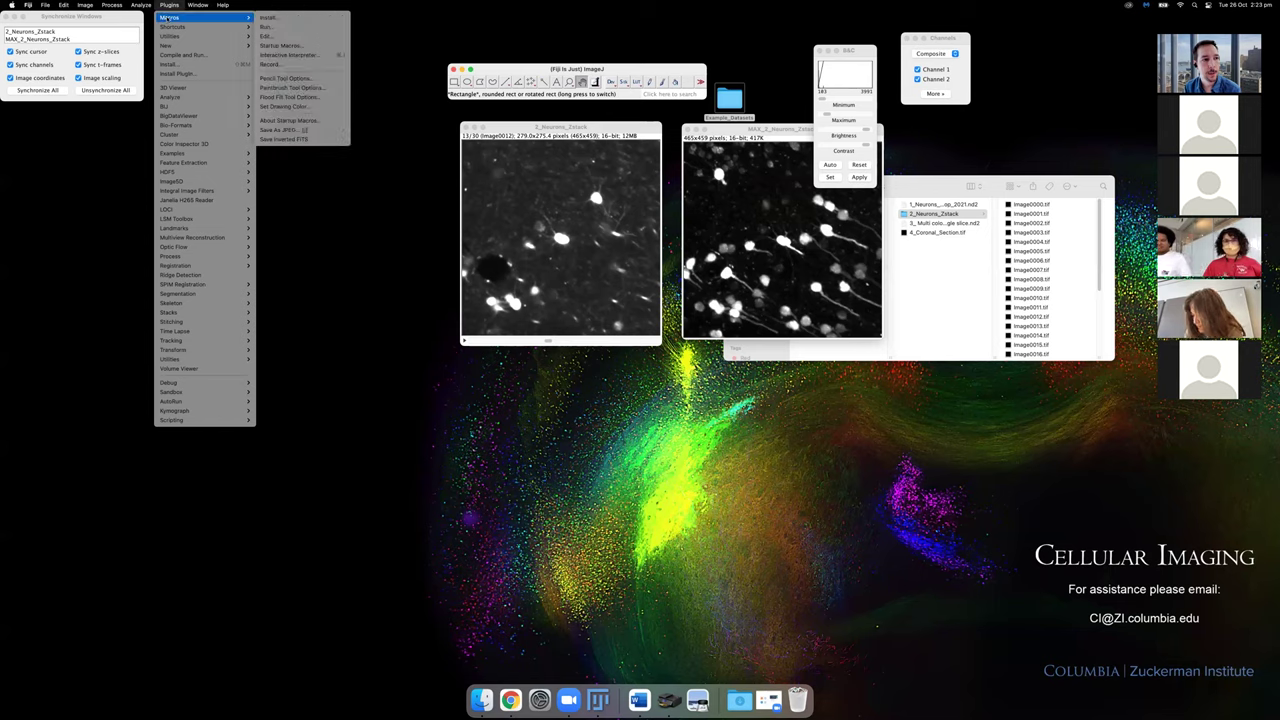
left_click(277, 66)
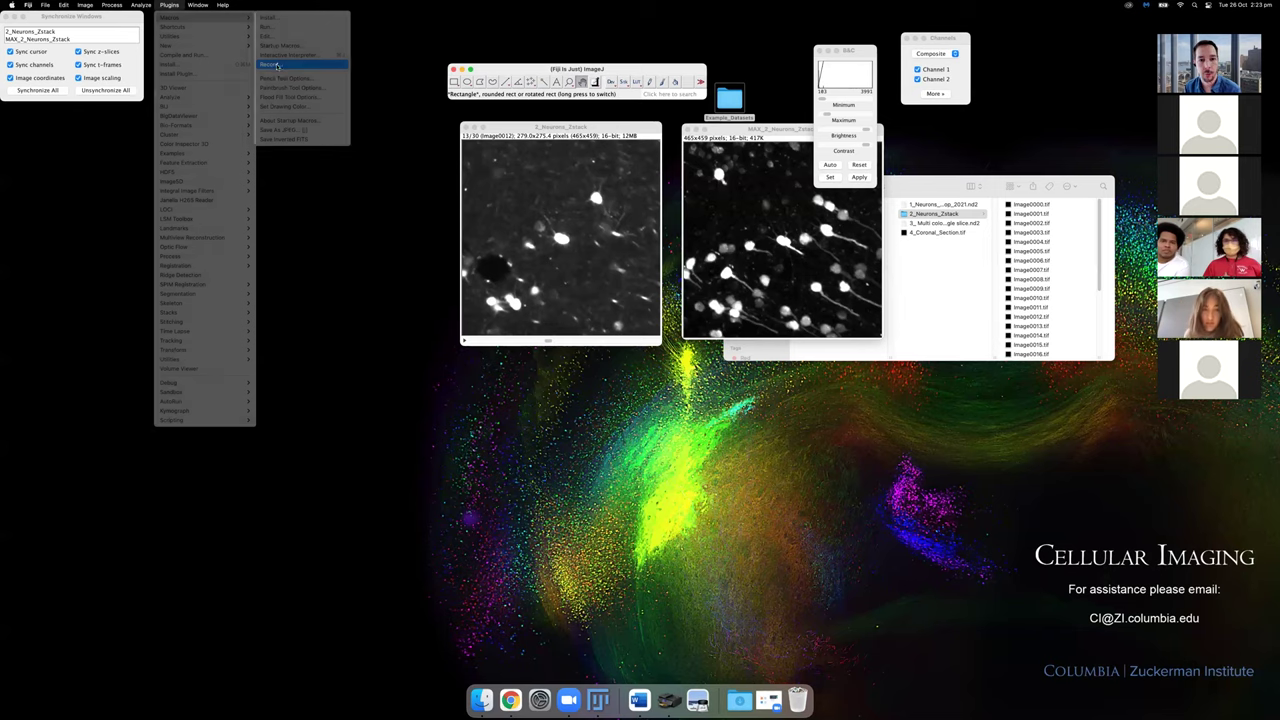
left_click_drag(590, 155, 963, 125)
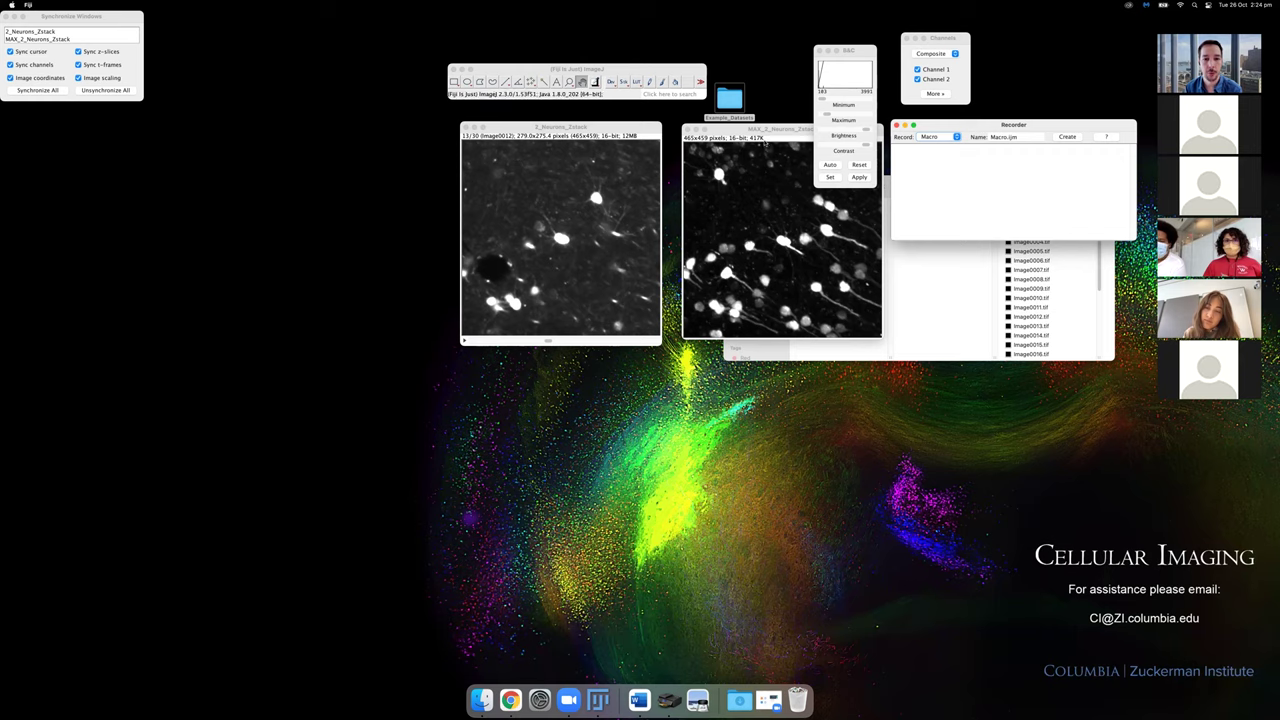
left_click_drag(764, 128, 756, 128)
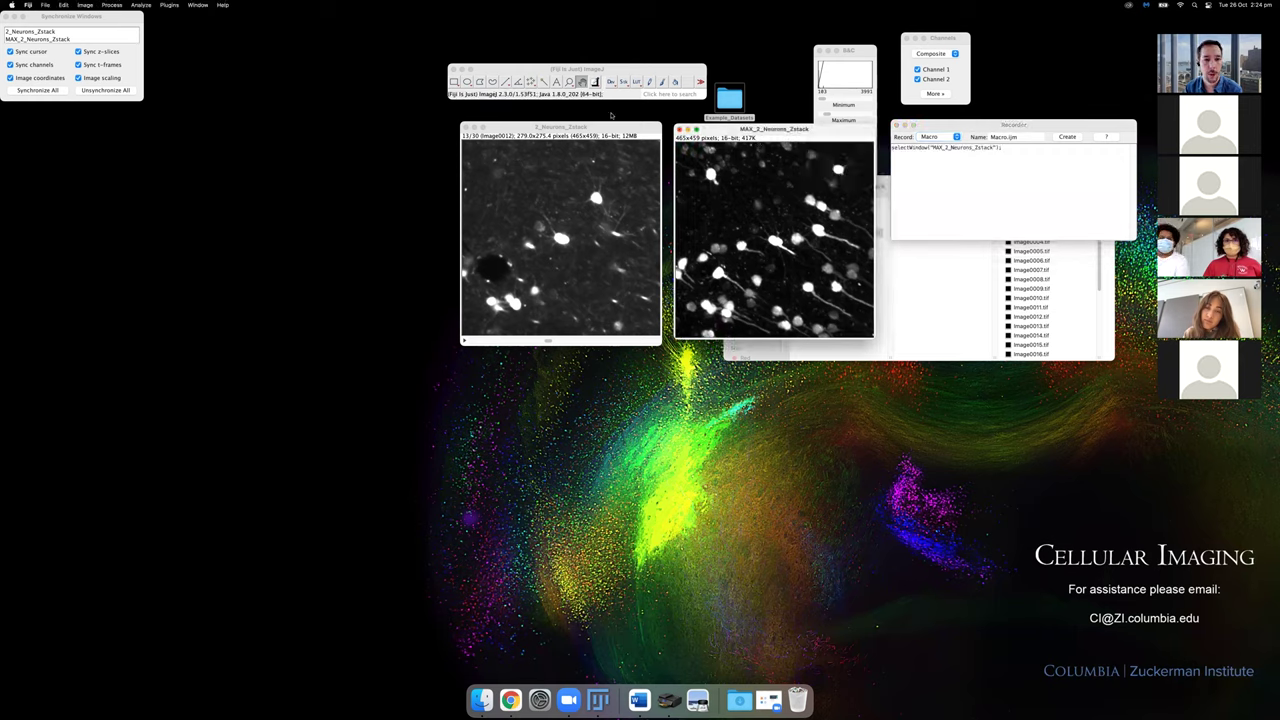
left_click(606, 128)
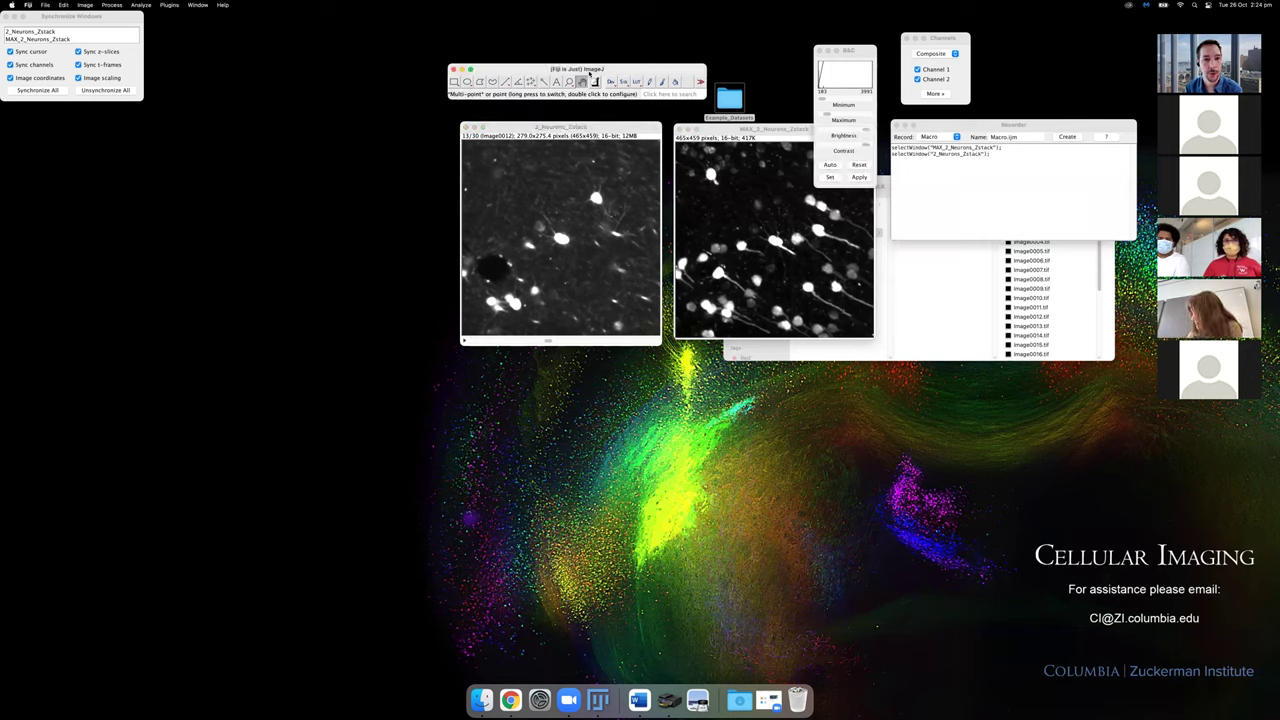
Create a Brightest Point 3D projection of 2_Neurons_Zstack about the Y-axis without interpolation, browse its rotation to frame 9, and close it.
left_click(623, 81)
left_click(626, 82)
left_click(627, 84)
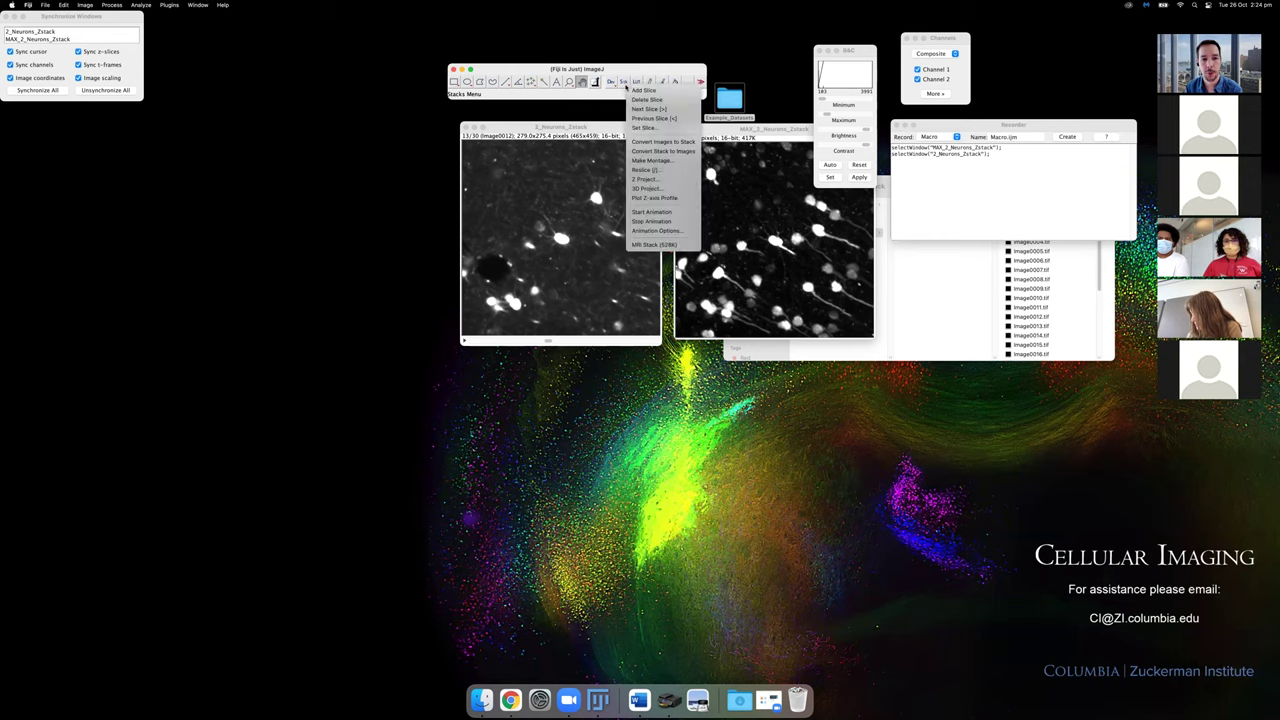
left_click(647, 189)
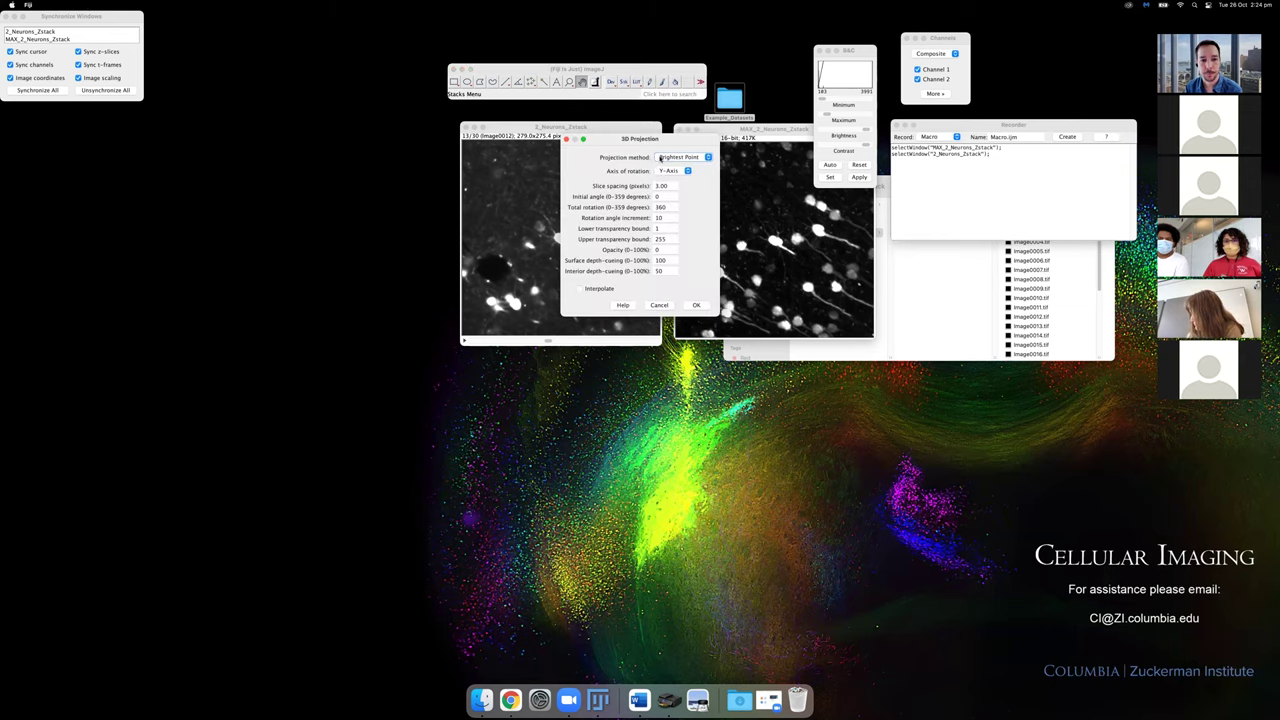
left_click_drag(696, 140, 786, 134)
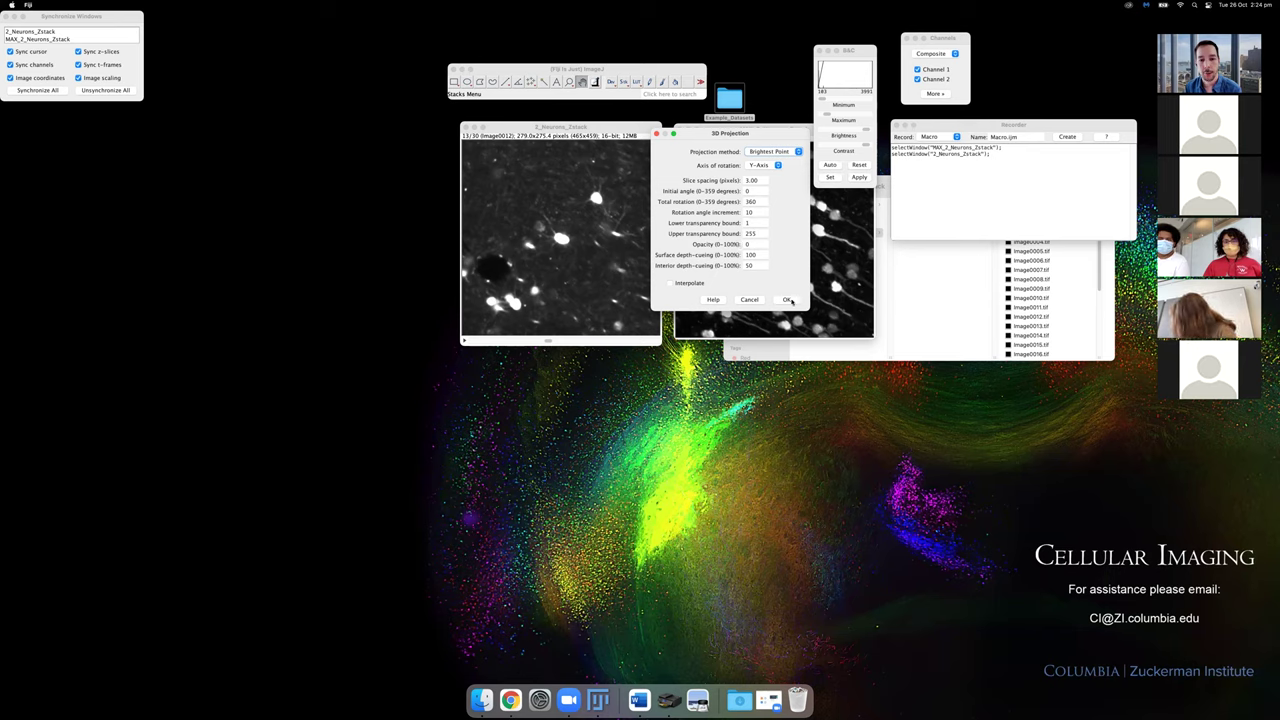
left_click(788, 300)
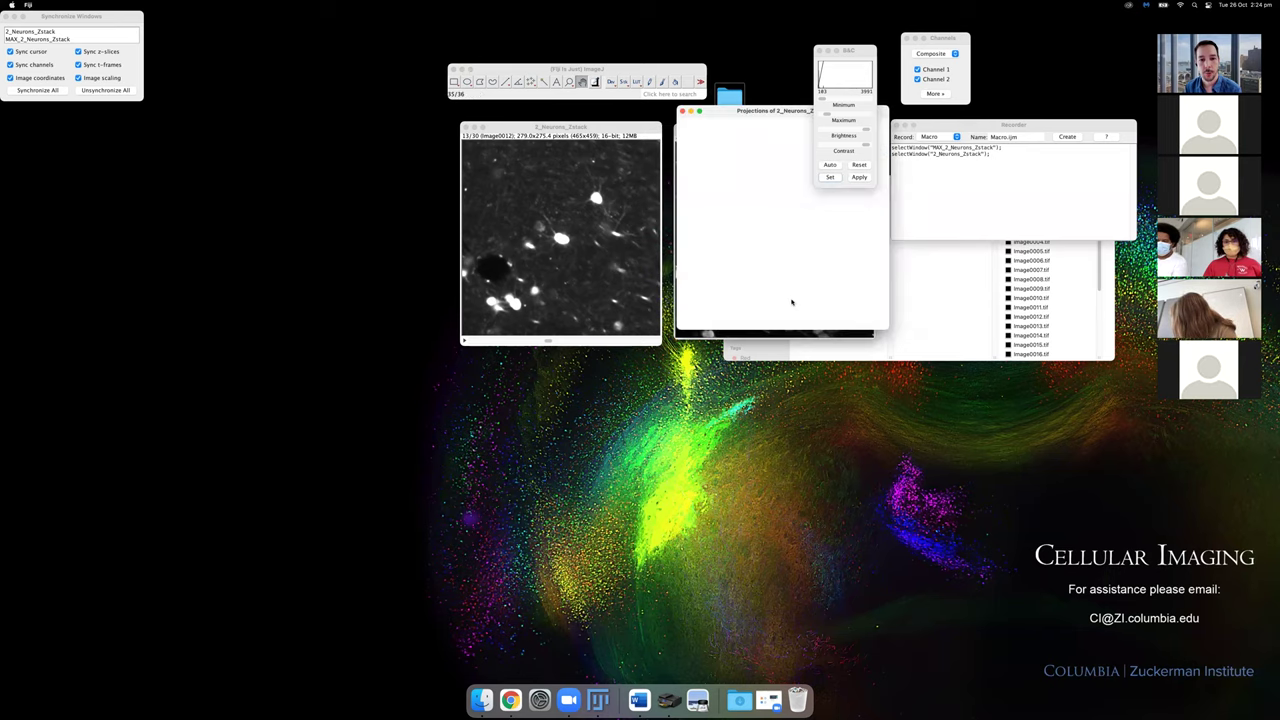
left_click_drag(699, 326, 733, 324)
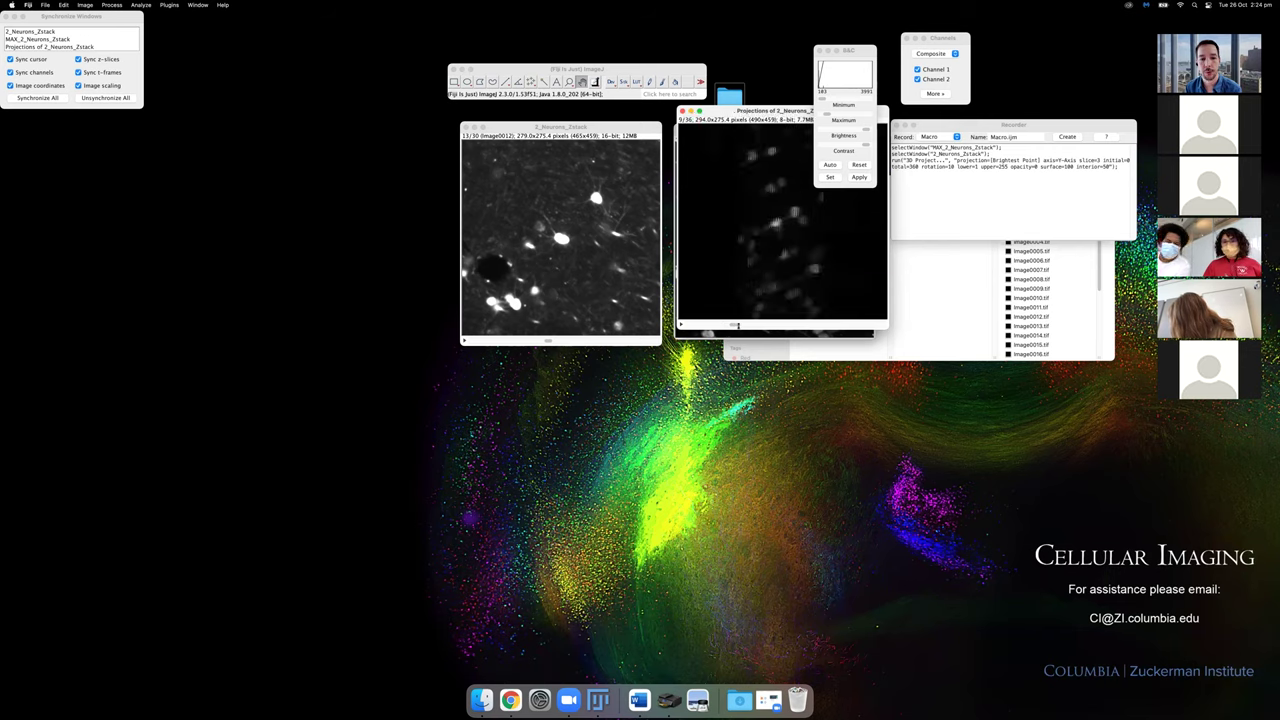
left_click(681, 111)
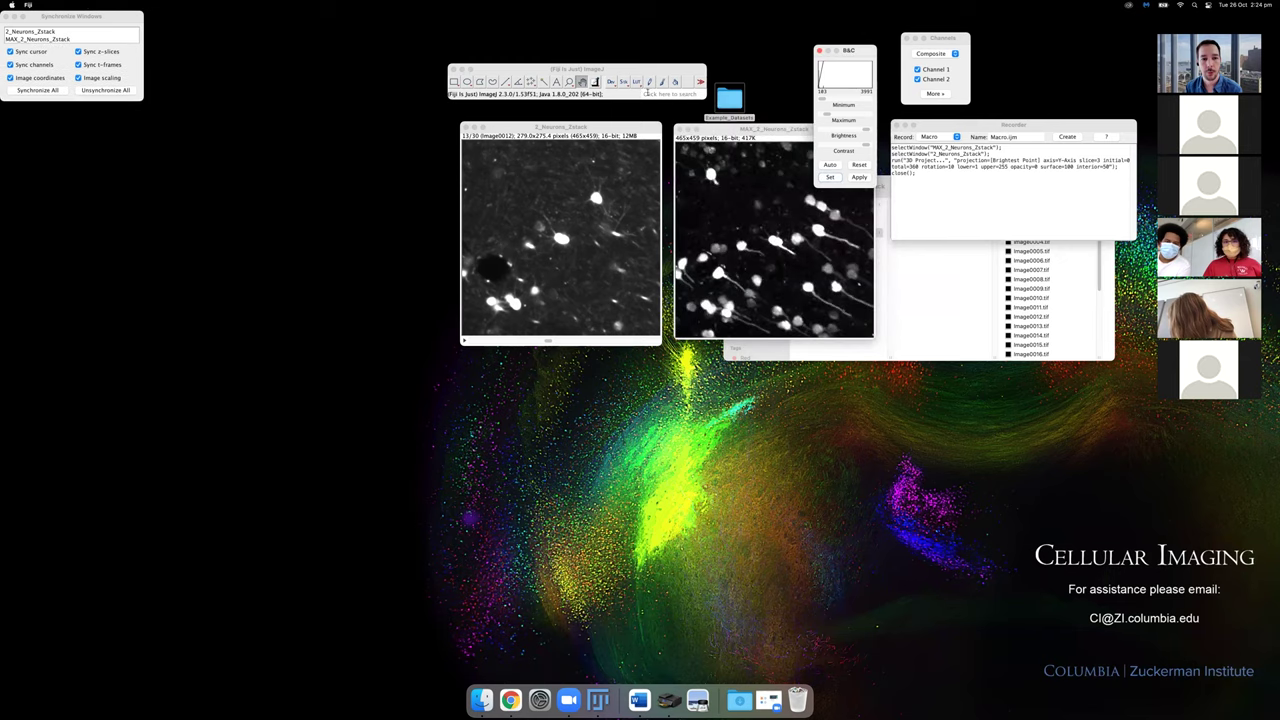
Create the Y-axis Brightest Point 3D projection of 2_Neurons_Zstack with Interpolate enabled, position it beside the stack, and close it.
left_click(623, 83)
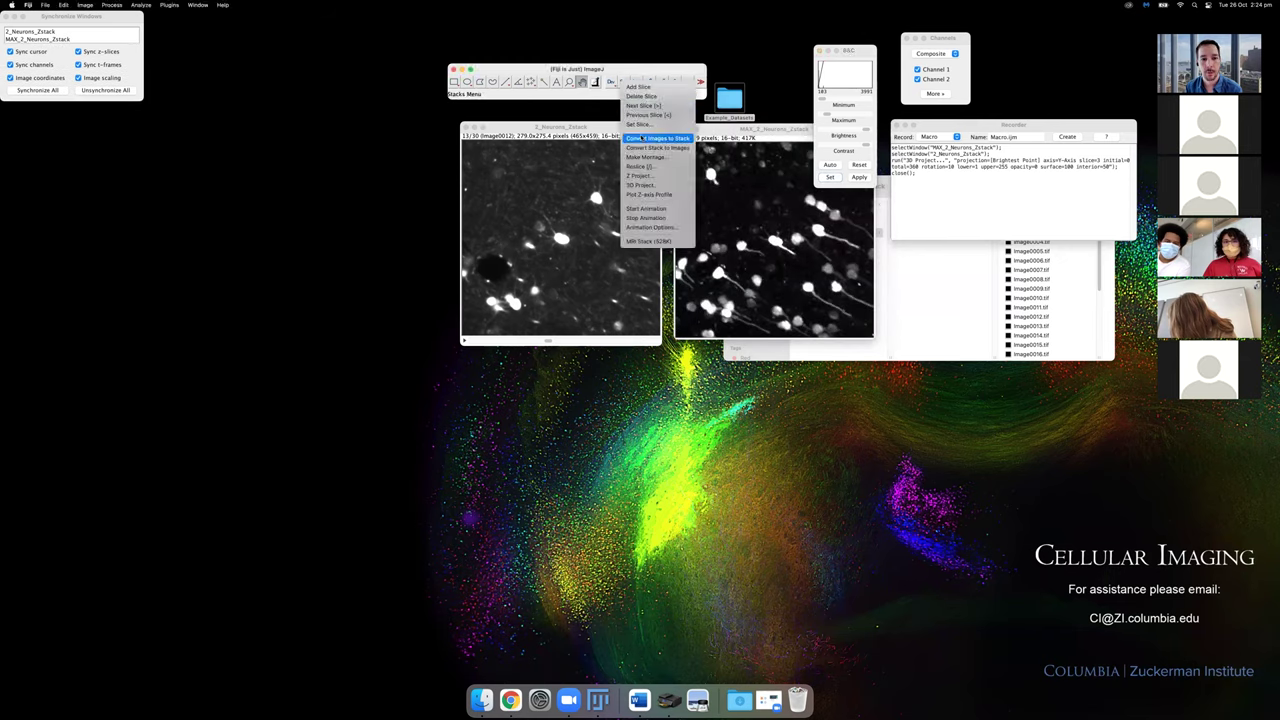
left_click(677, 182)
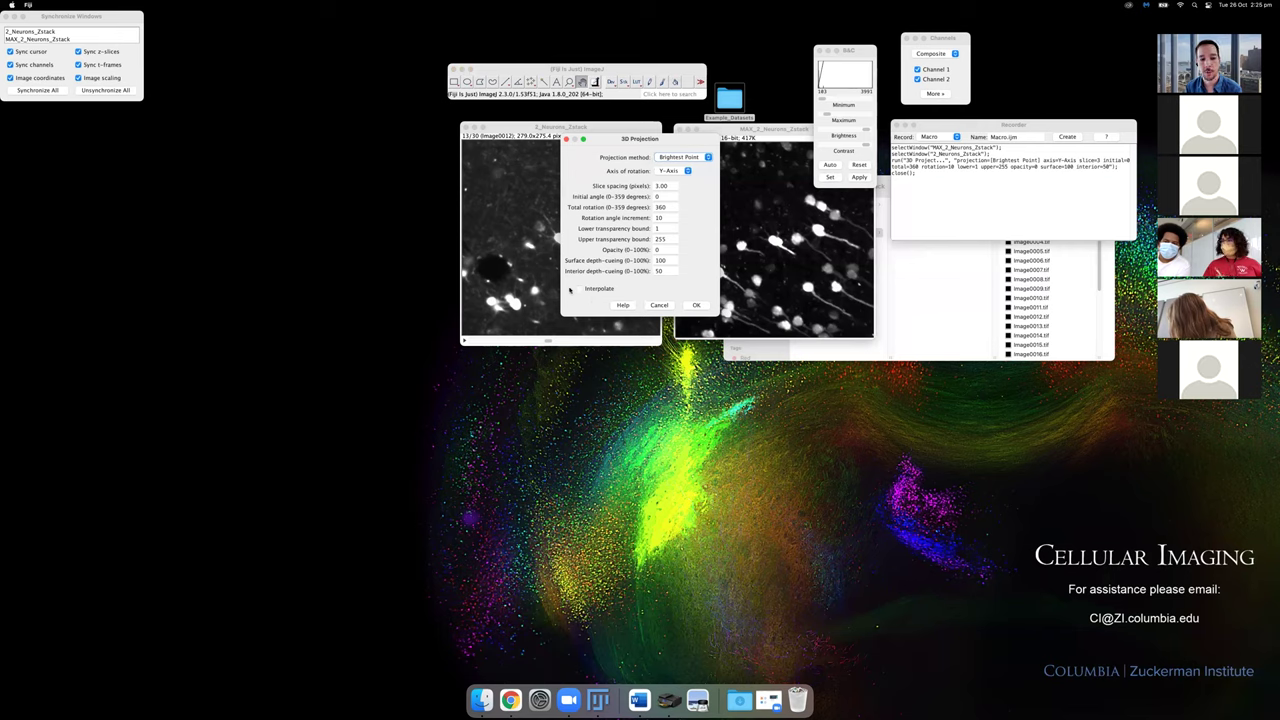
left_click(579, 289)
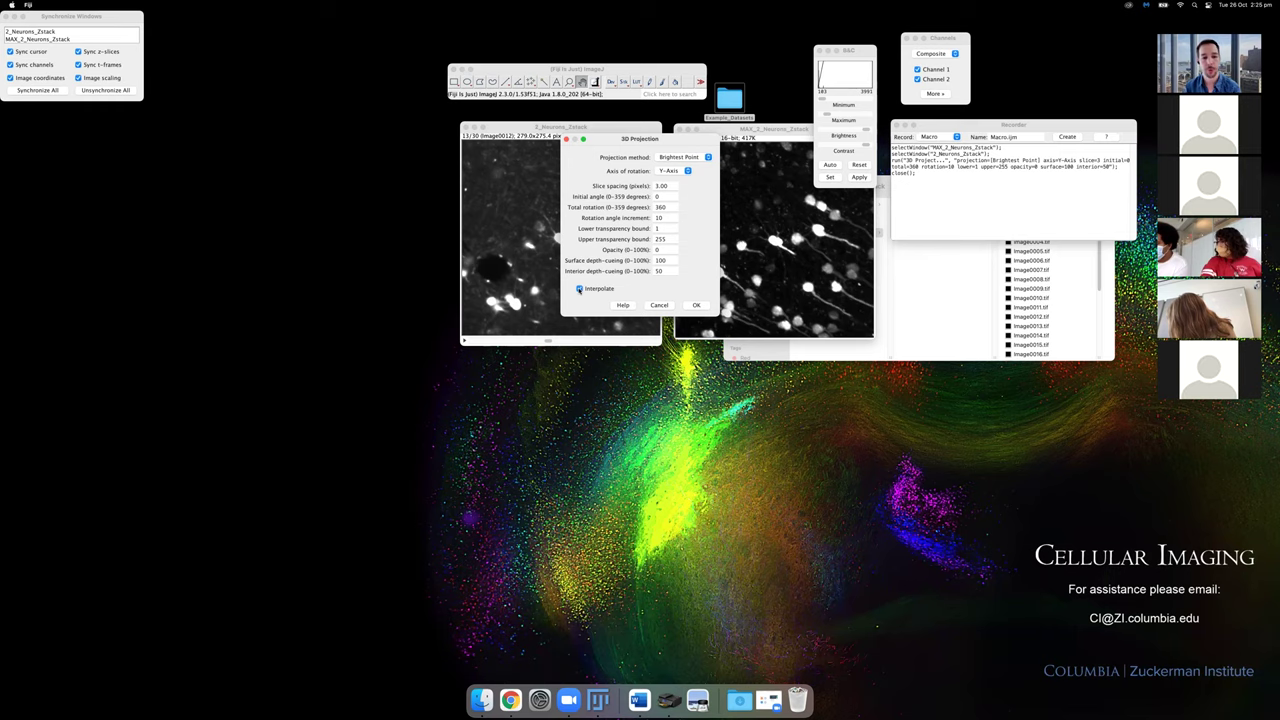
left_click(696, 305)
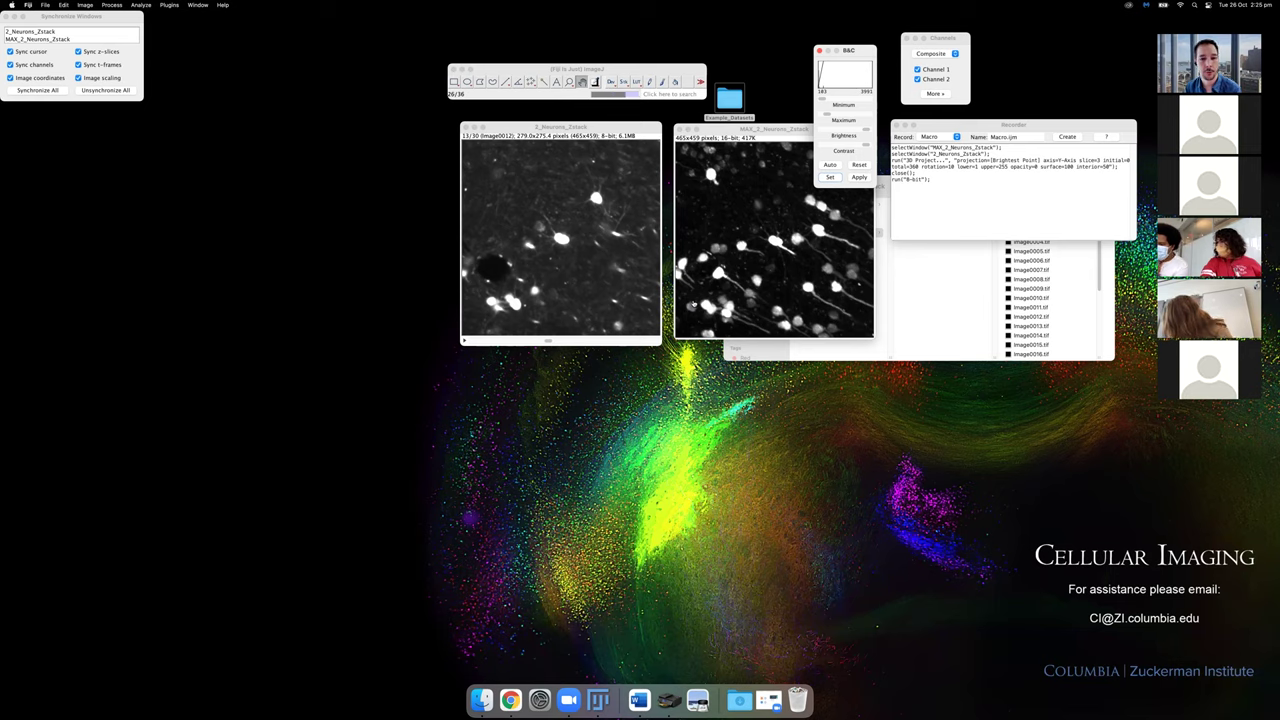
left_click_drag(758, 112, 692, 127)
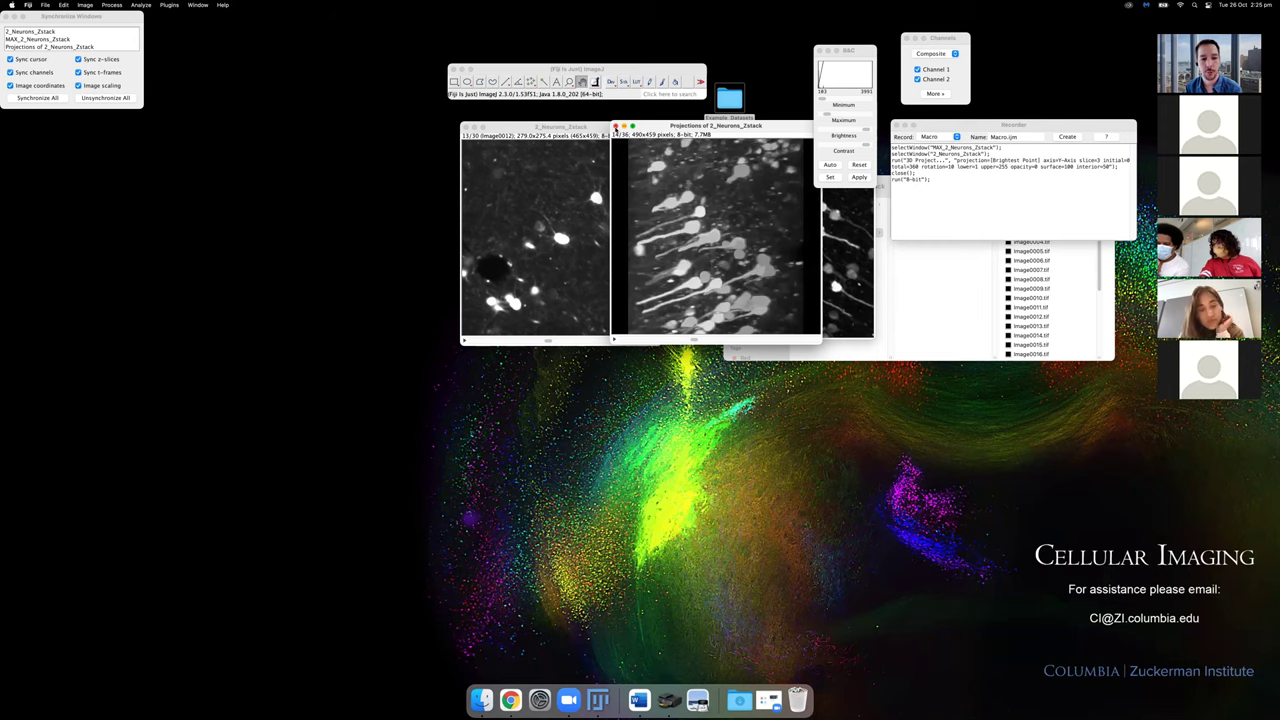
left_click(615, 126)
Browse through the slices of the 8-bit 2_Neurons_Zstack and return to slice 13.
left_click(547, 341)
left_click(594, 344)
left_click(566, 341)
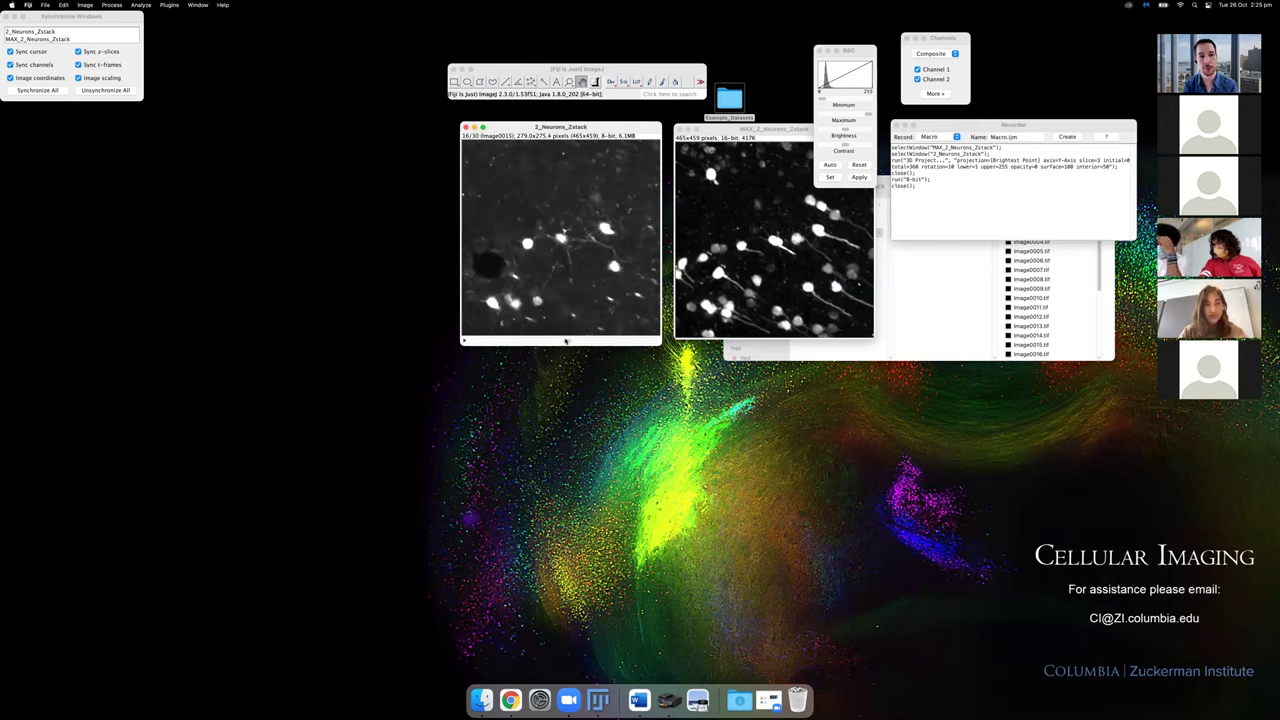
left_click(577, 341)
left_click(577, 341)
left_click(577, 341)
left_click_drag(577, 344, 547, 341)
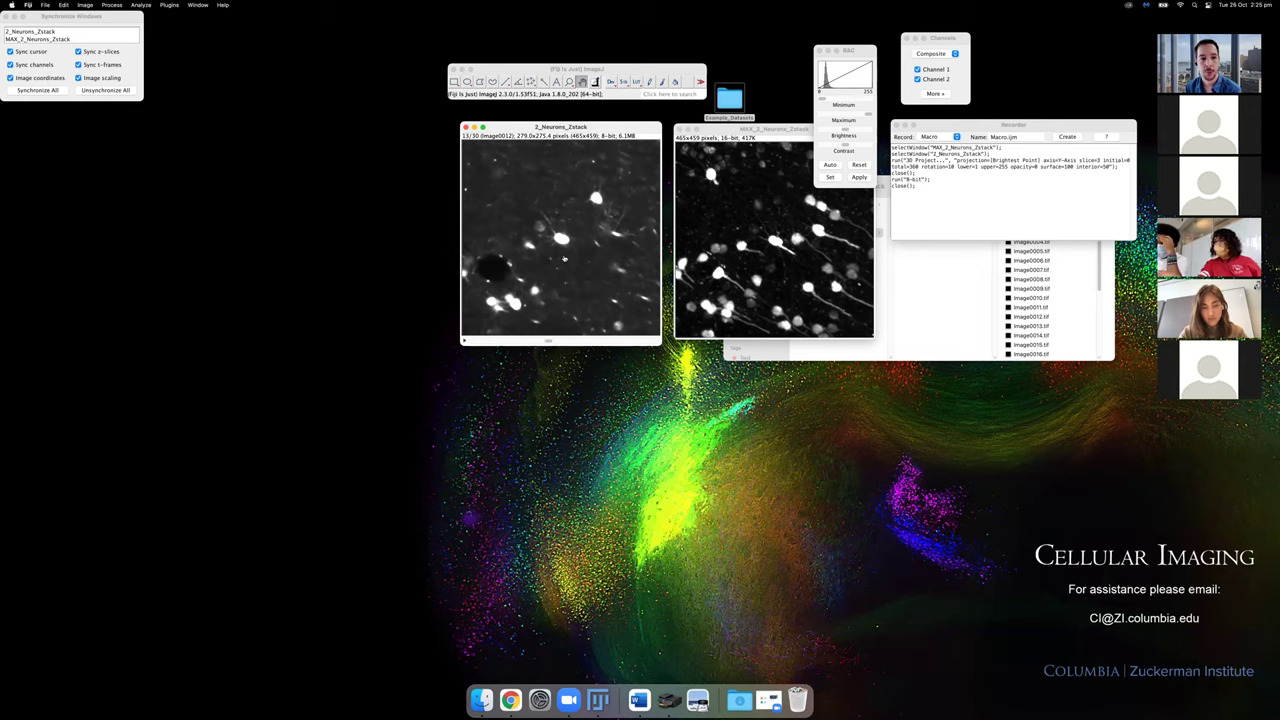
Apply the Fire lookup table to 2_Neurons_Zstack and move its window up against the maximum intensity projection.
left_click(638, 87)
left_click(638, 87)
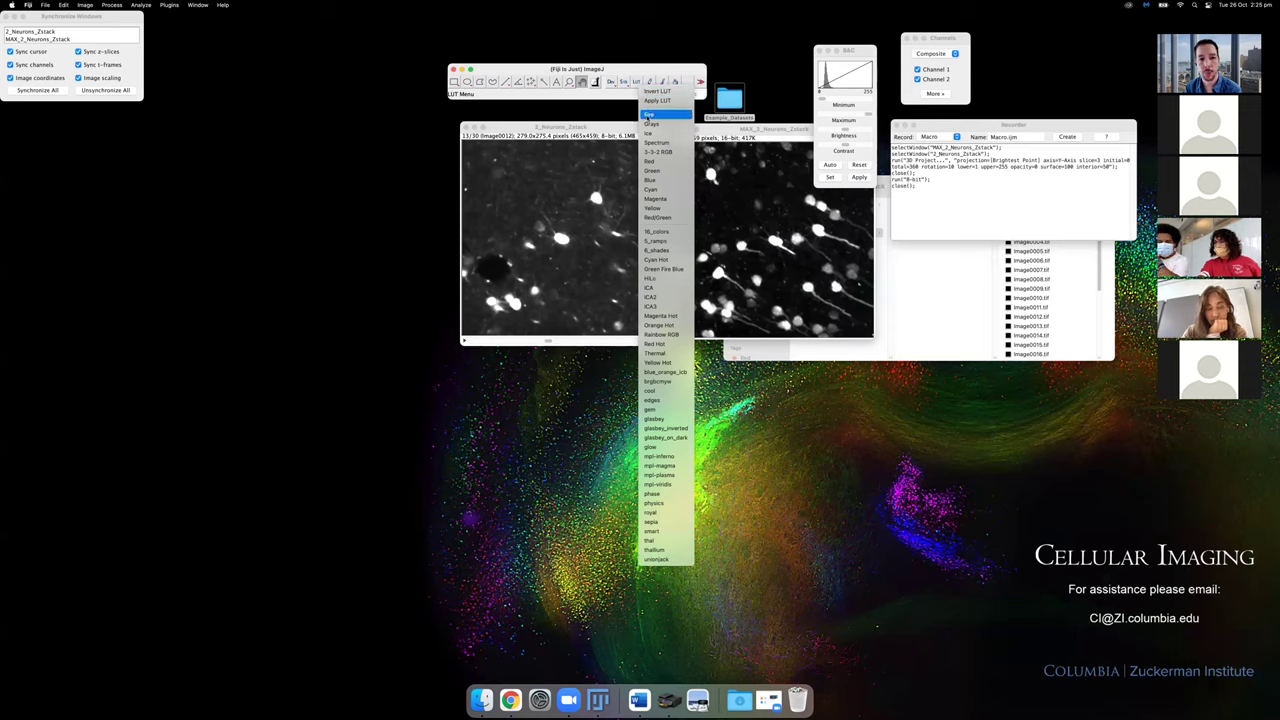
left_click(650, 115)
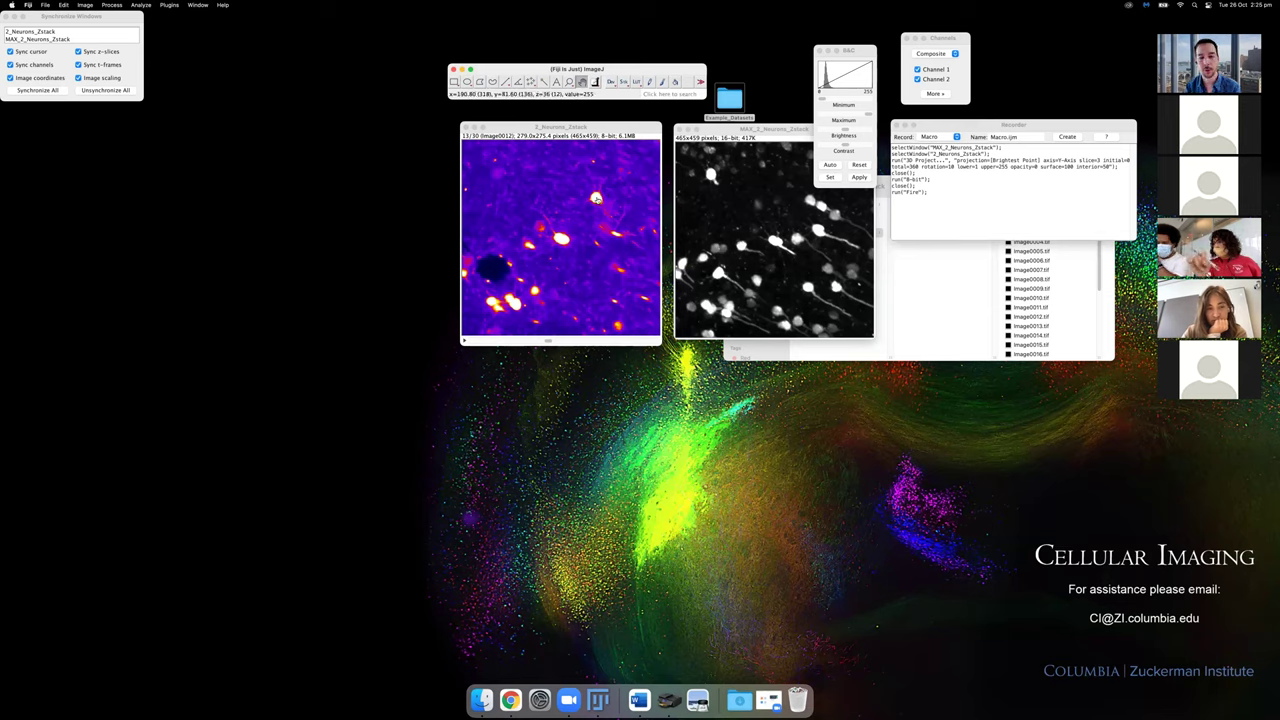
mouse_move(600, 121)
left_mouse_down()
mouse_move(626, 121)
mouse_move(612, 122)
left_mouse_up()
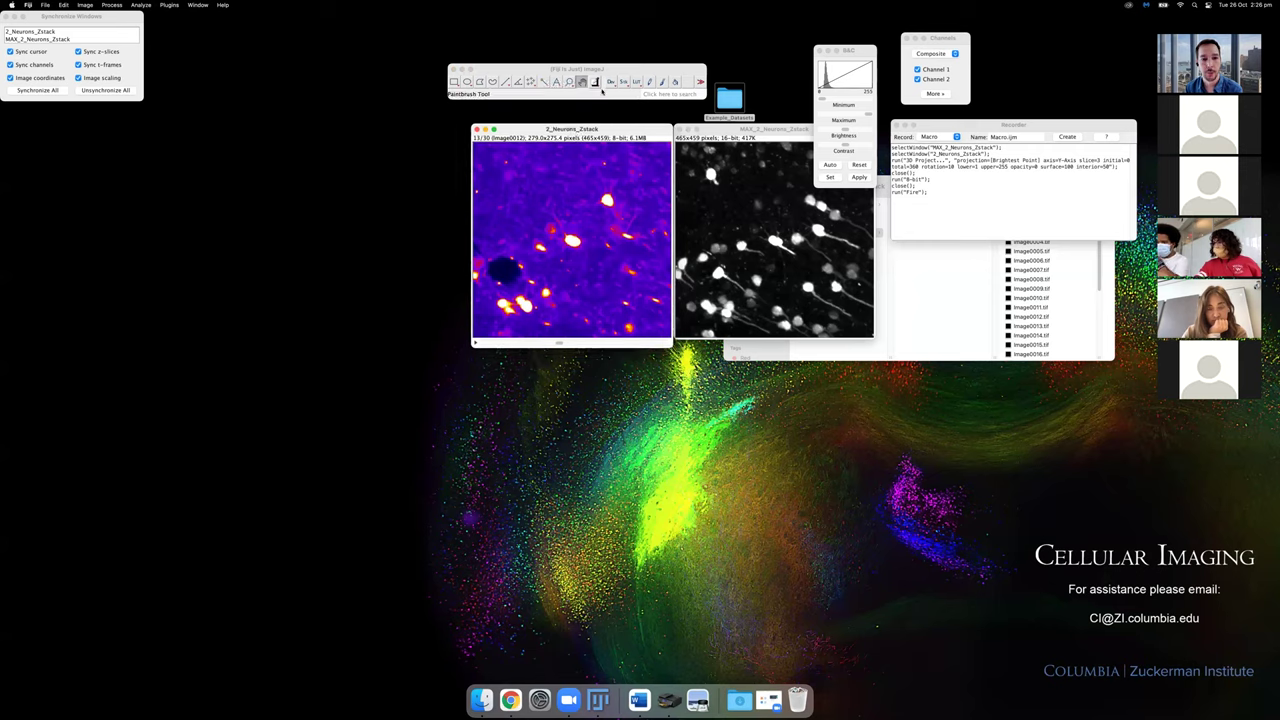
Apply the Grays lookup table to 2_Neurons_Zstack, go to slice 15, and move its window clear of the maximum intensity projection.
left_click(638, 88)
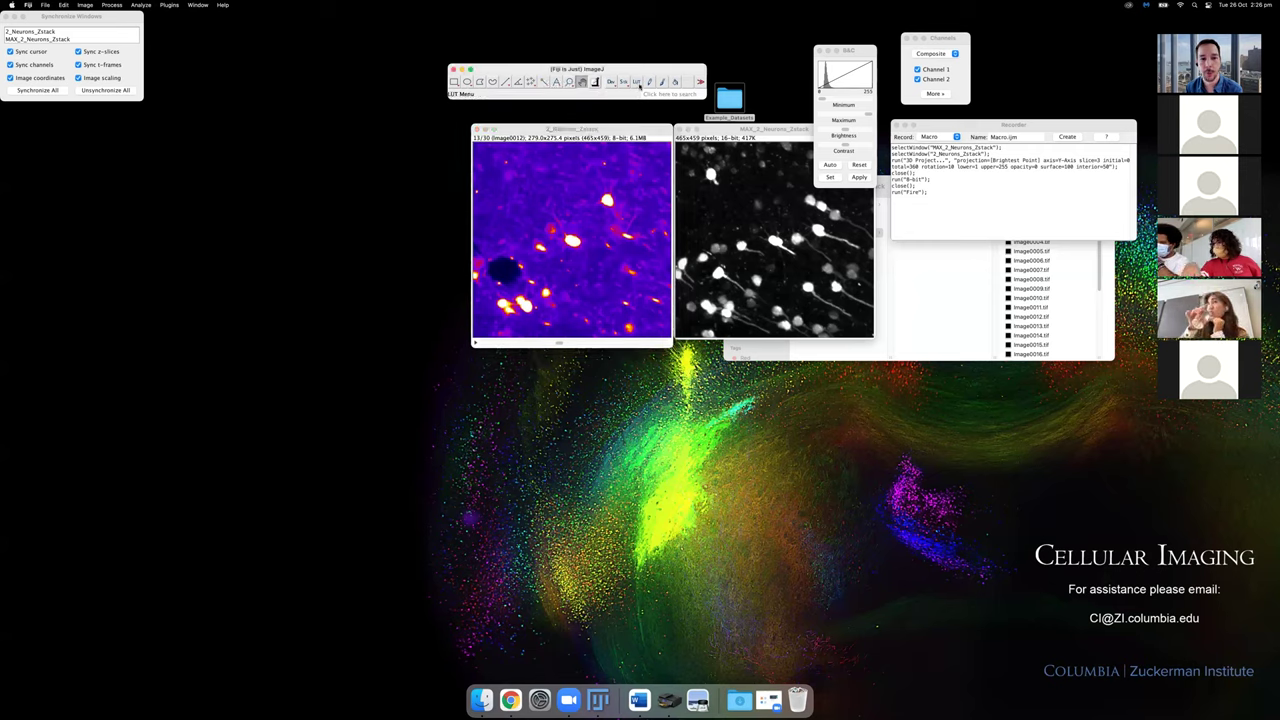
left_click(638, 84)
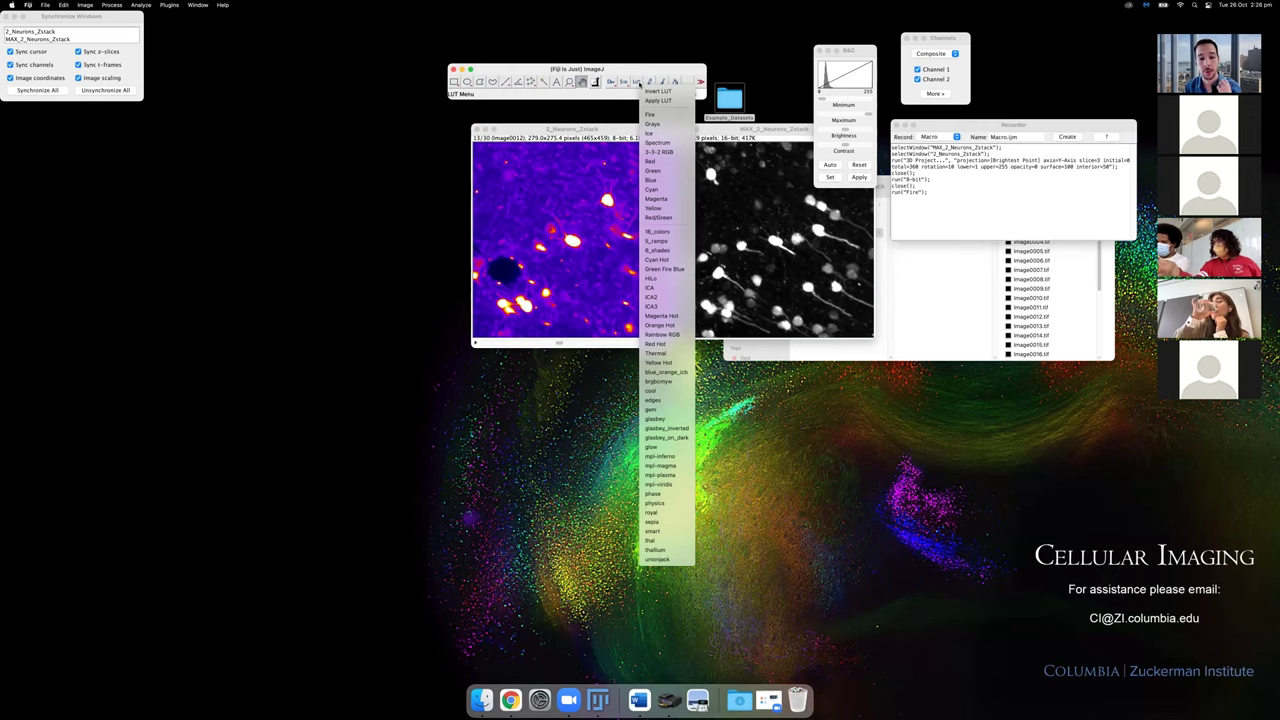
left_click(602, 104)
left_click_drag(575, 129, 566, 132)
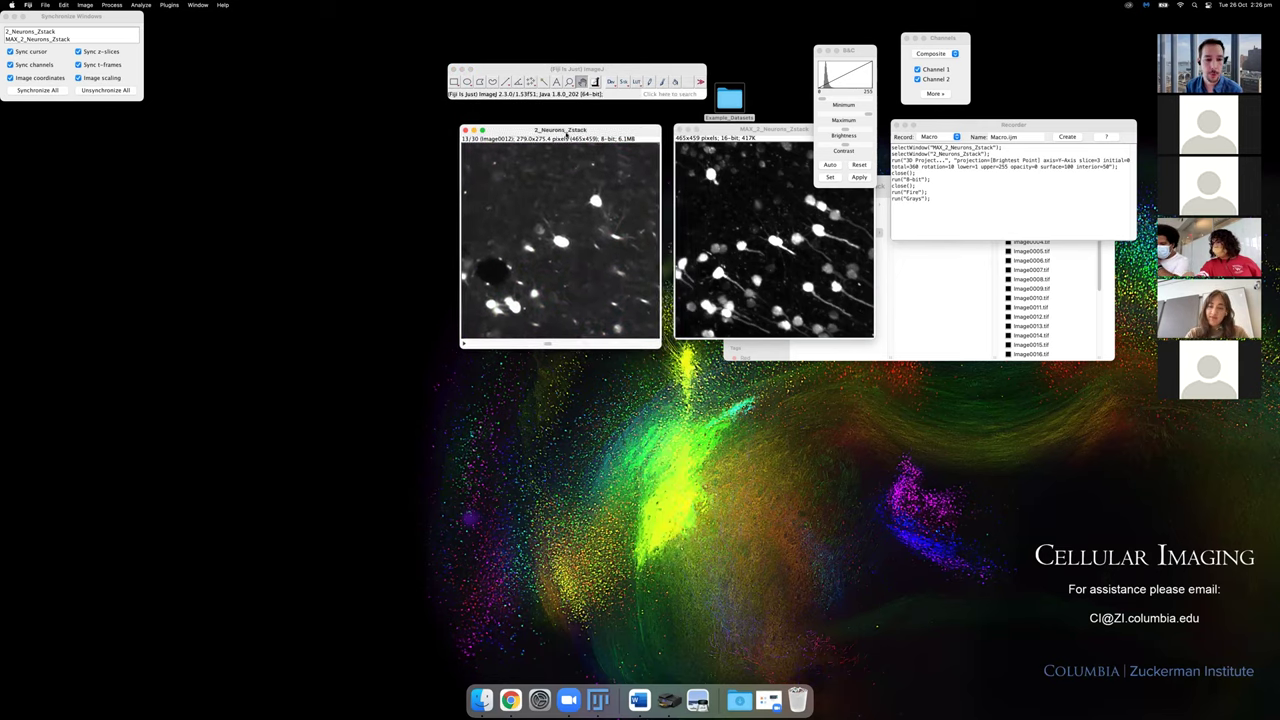
mouse_move(559, 349)
left_mouse_down()
mouse_move(601, 366)
mouse_move(517, 350)
mouse_move(596, 353)
mouse_move(583, 352)
left_mouse_up()
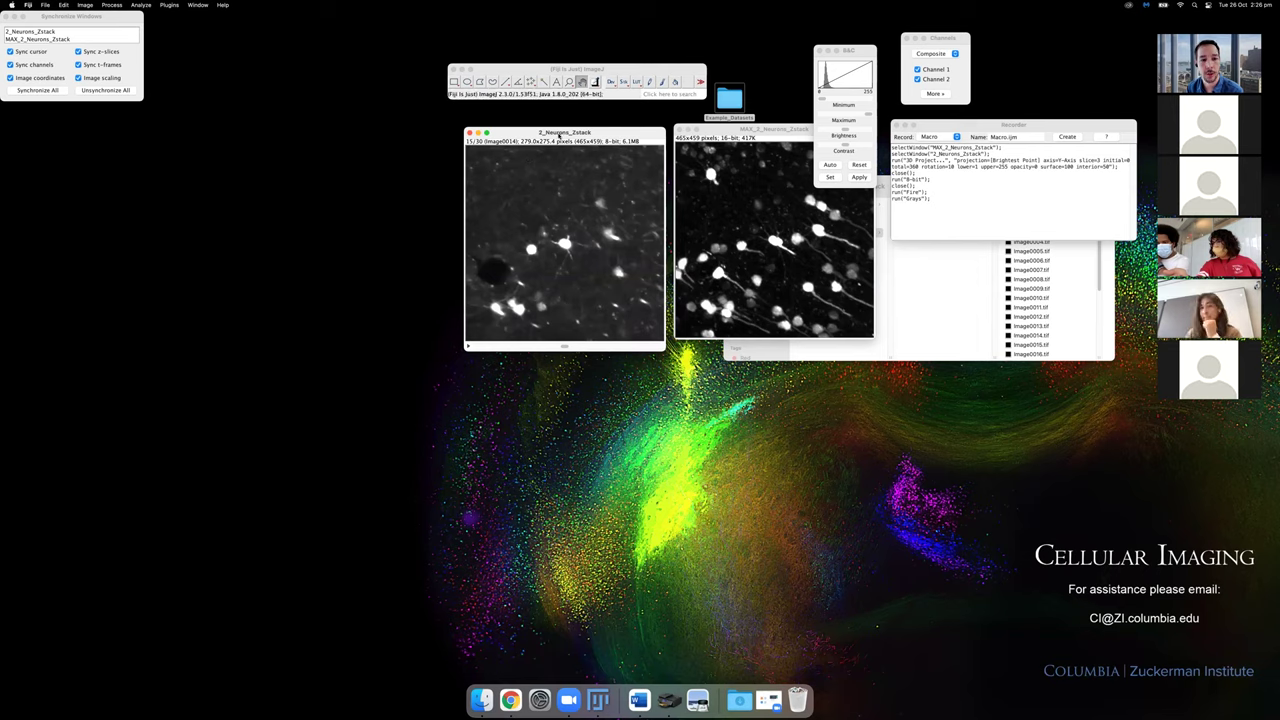
left_click_drag(540, 131, 534, 126)
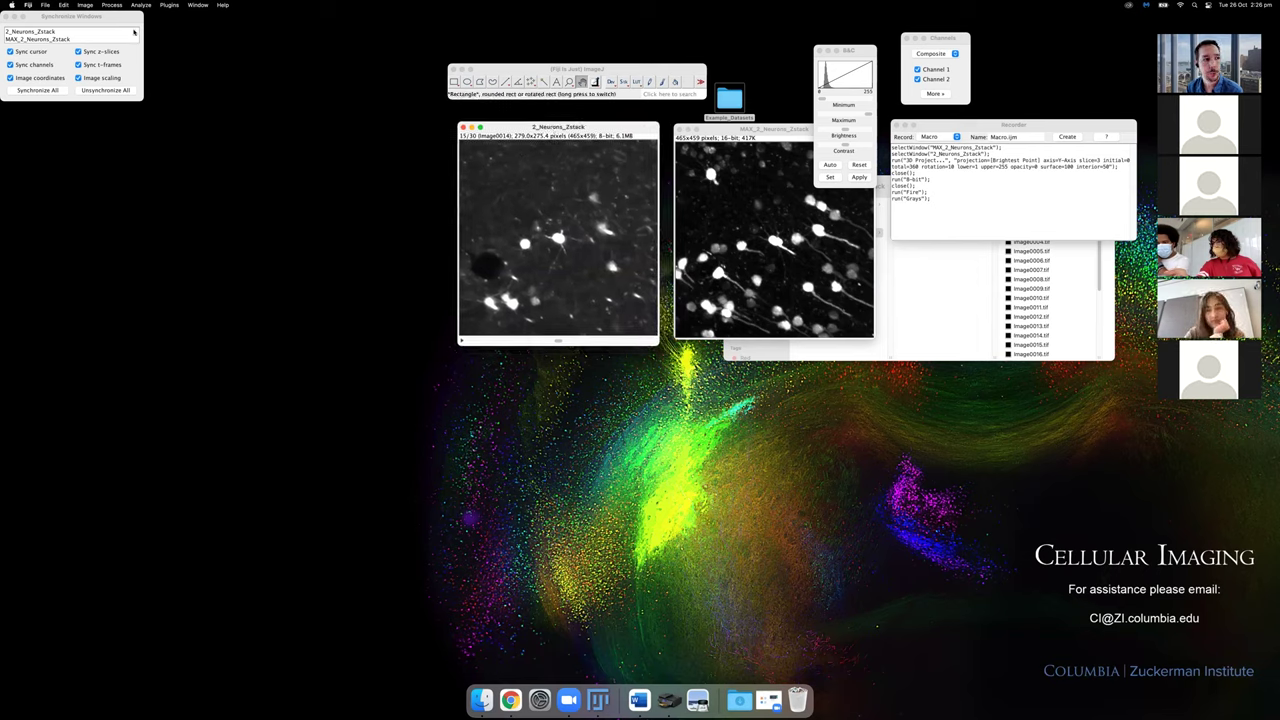
Make a substack of 2_Neurons_Zstack with the slice range 1-30-6, go to its slice 3, and move it over the original stack.
left_click(85, 5)
mouse_move(88, 62)
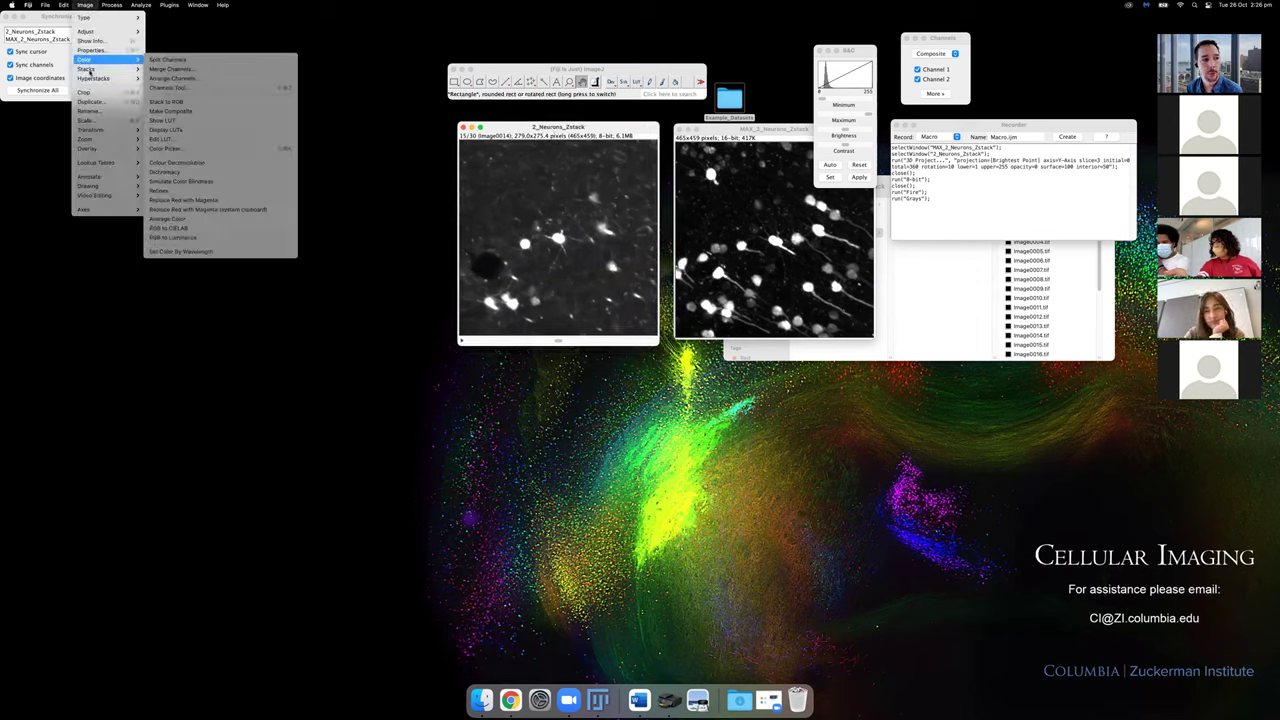
mouse_move(218, 234)
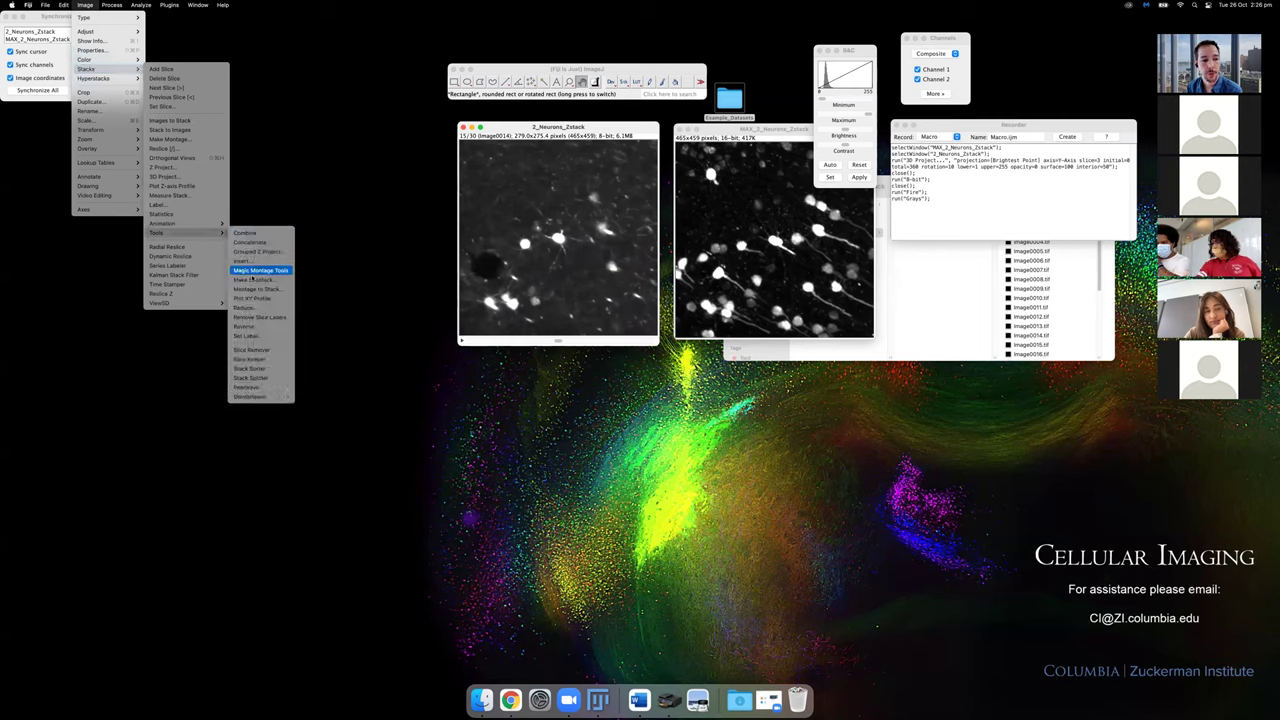
left_click(256, 280)
left_click_drag(660, 163, 765, 165)
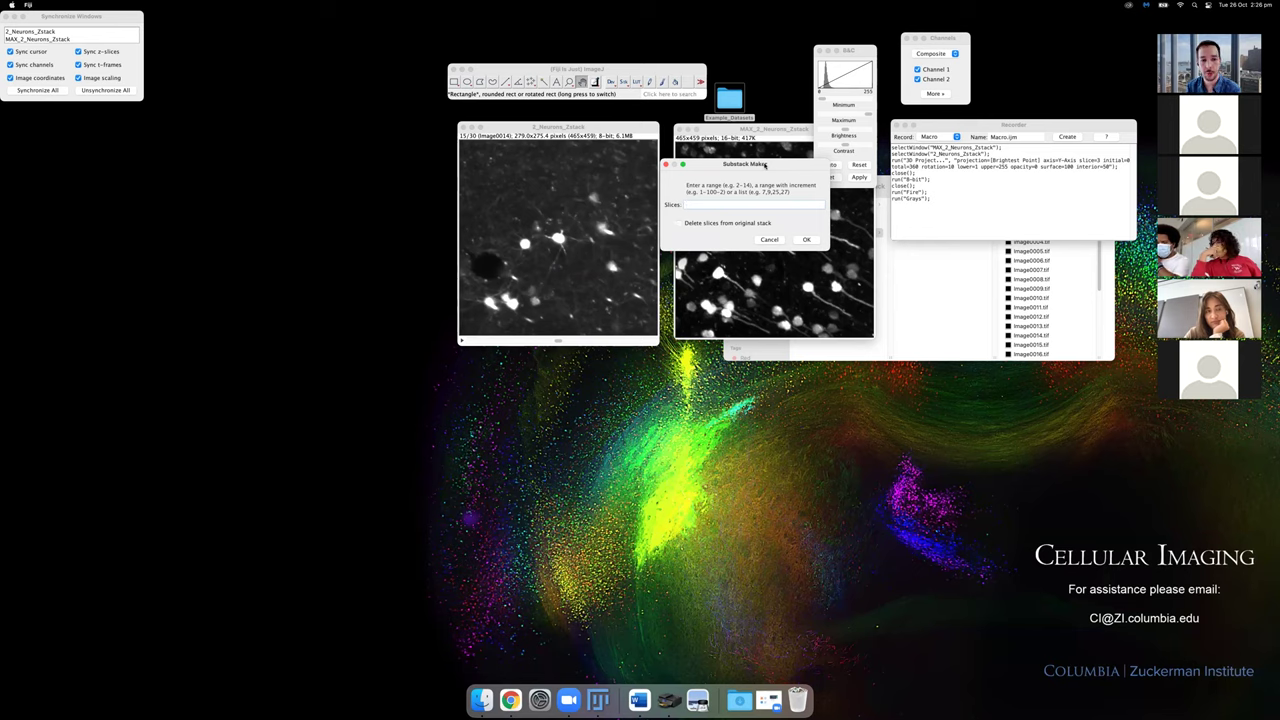
type("15")
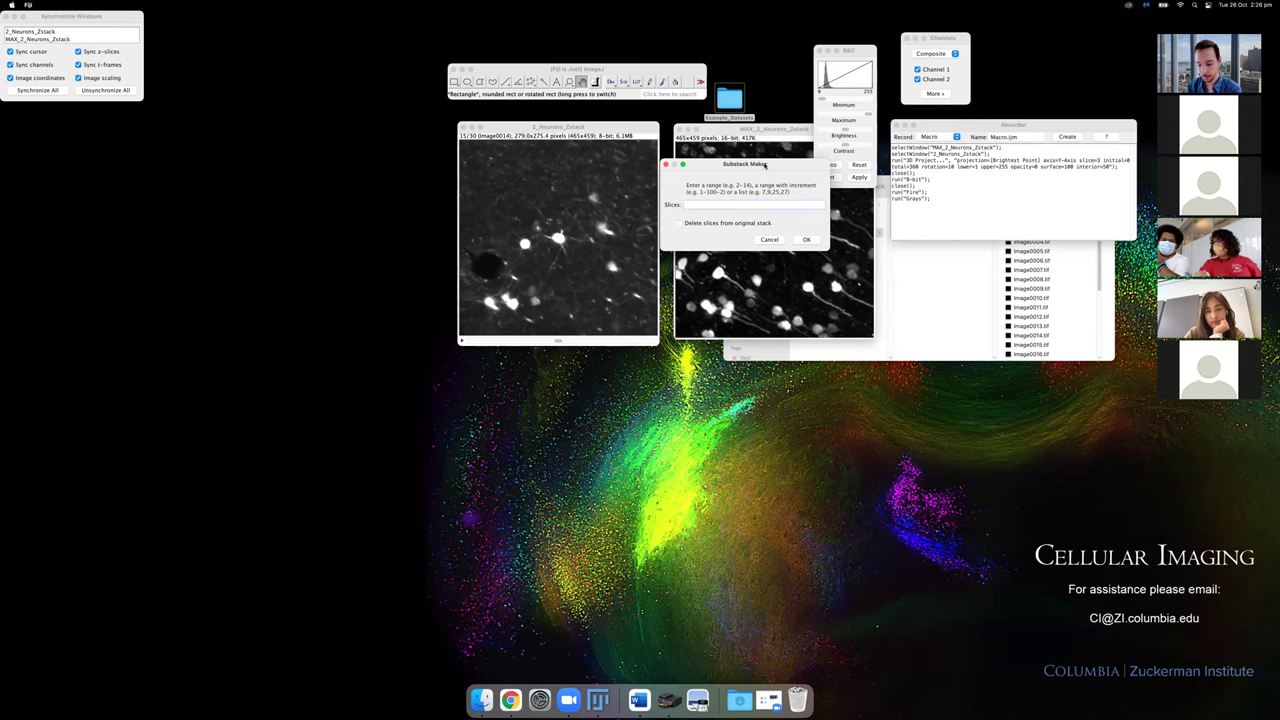
type("-20")
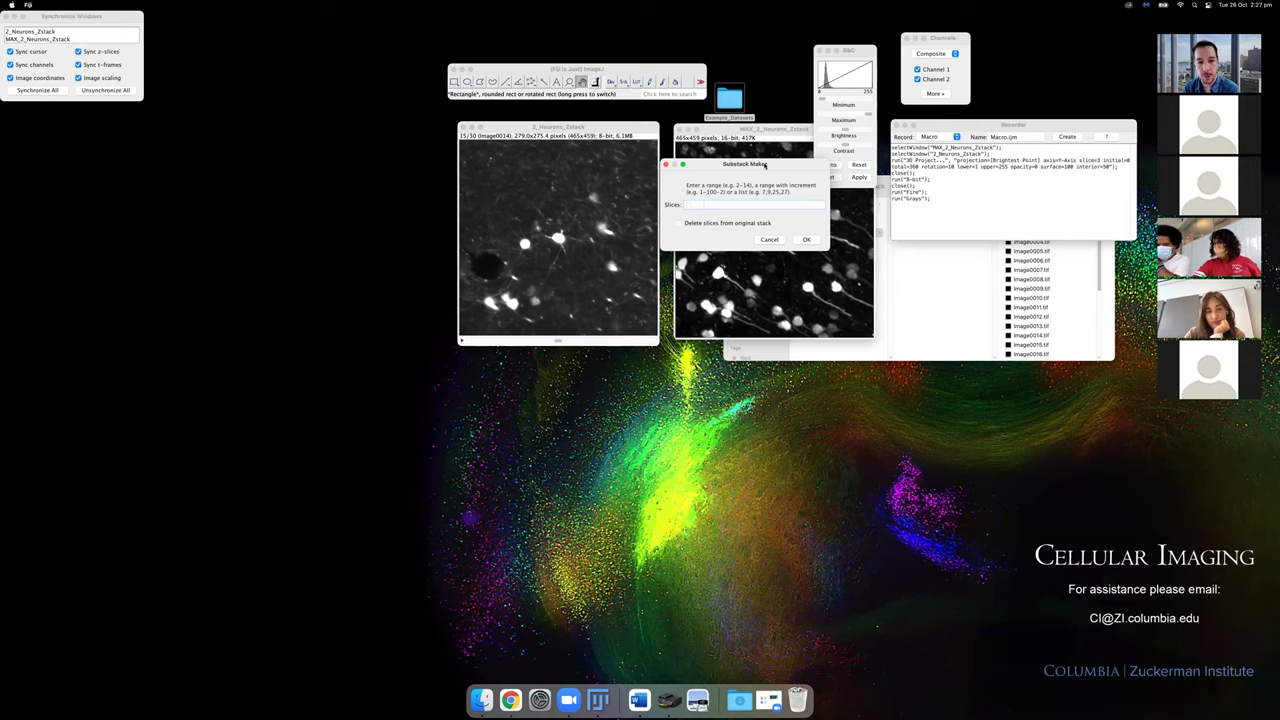
type("1-1")
type("0")
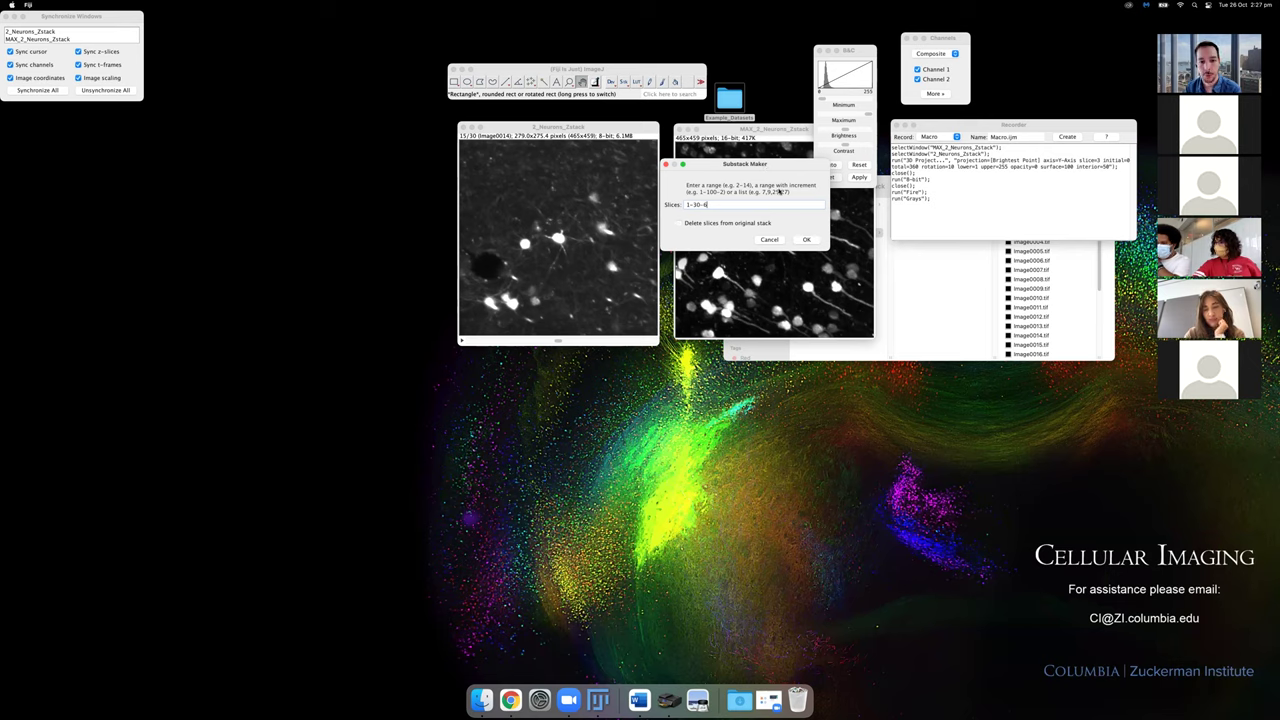
left_click(812, 241)
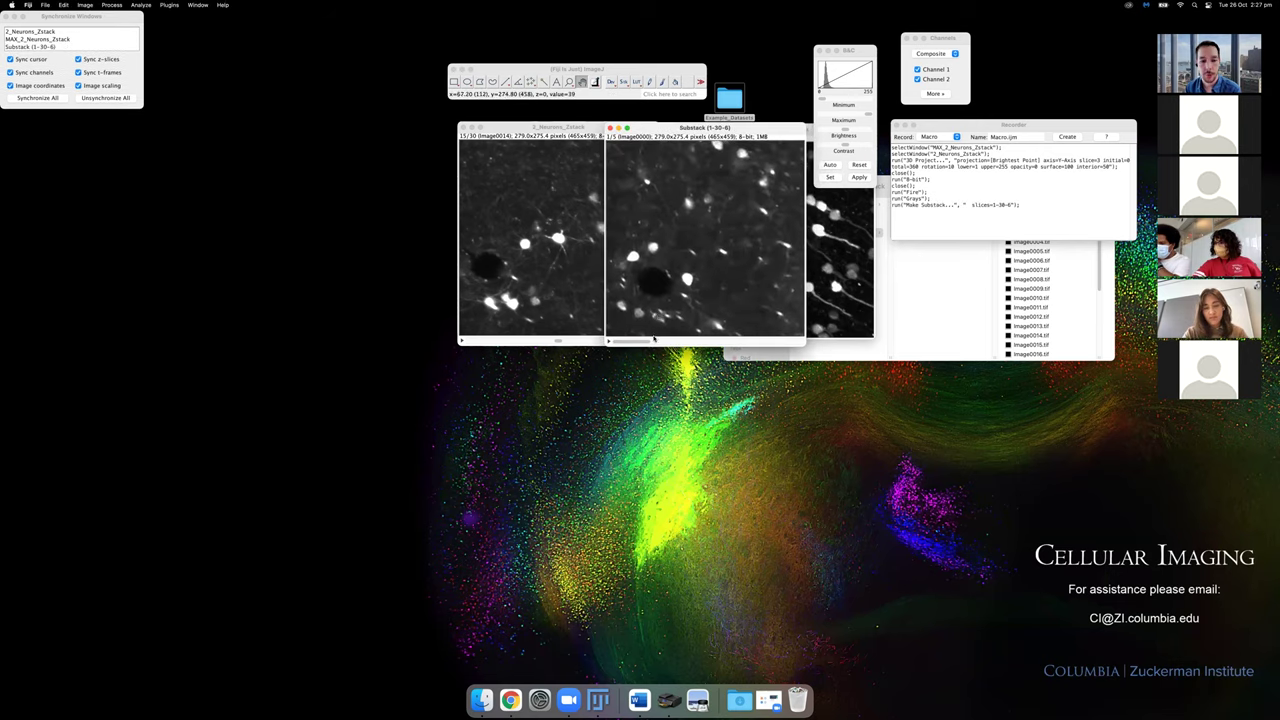
mouse_move(646, 342)
left_mouse_down()
mouse_move(768, 343)
mouse_move(650, 342)
left_mouse_up()
left_click_drag(685, 135, 617, 136)
Find and run Make Montage on the substack, and lay it out in 5 columns and 1 row.
left_click(675, 96)
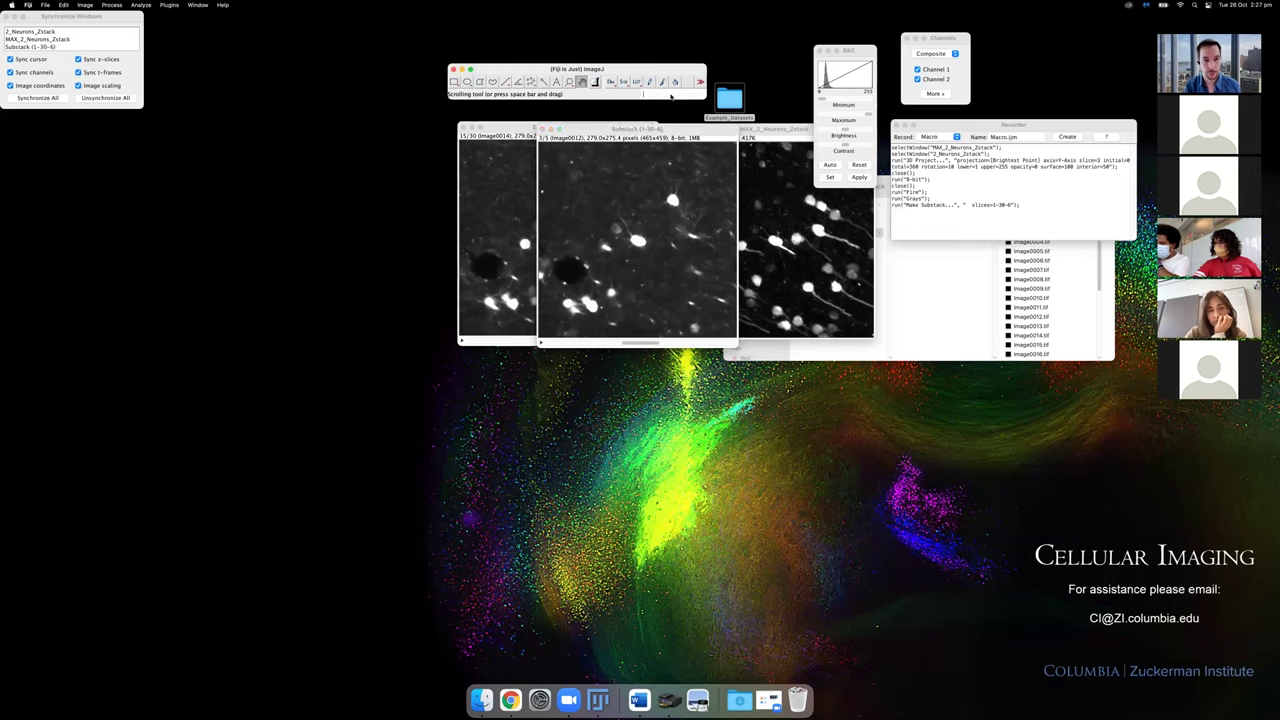
type("mont")
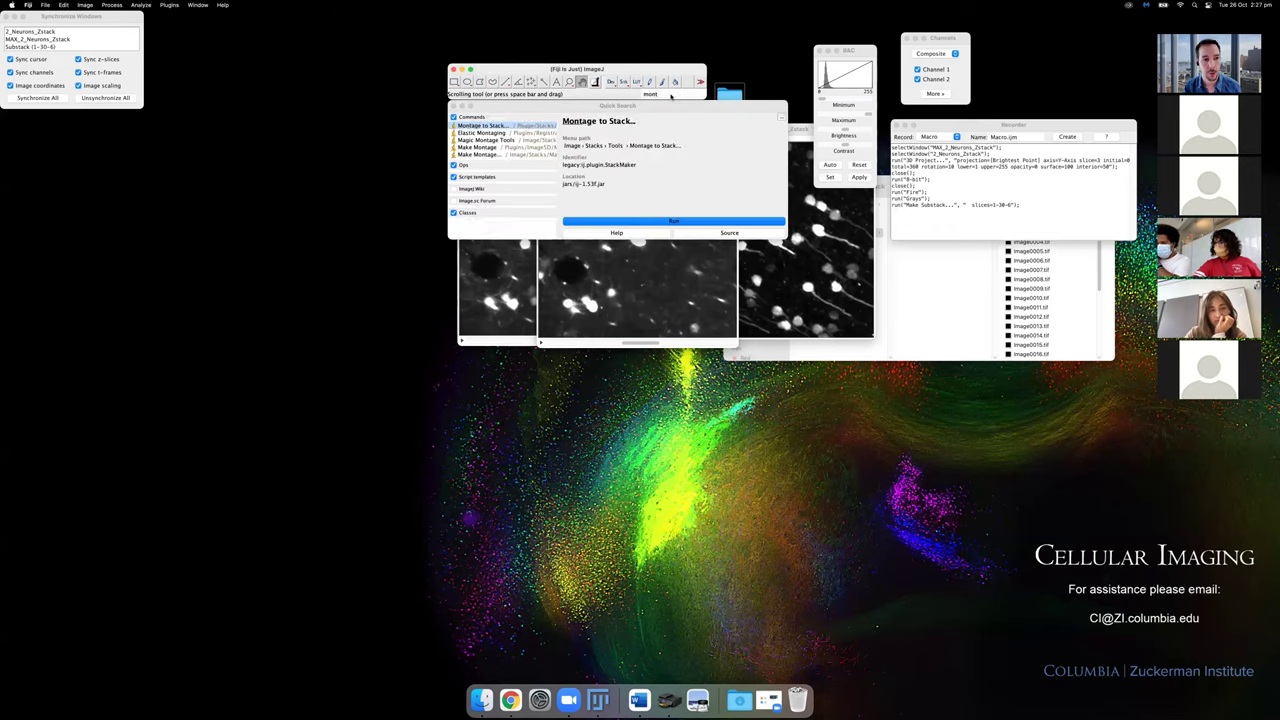
left_click(487, 155)
left_click(654, 221)
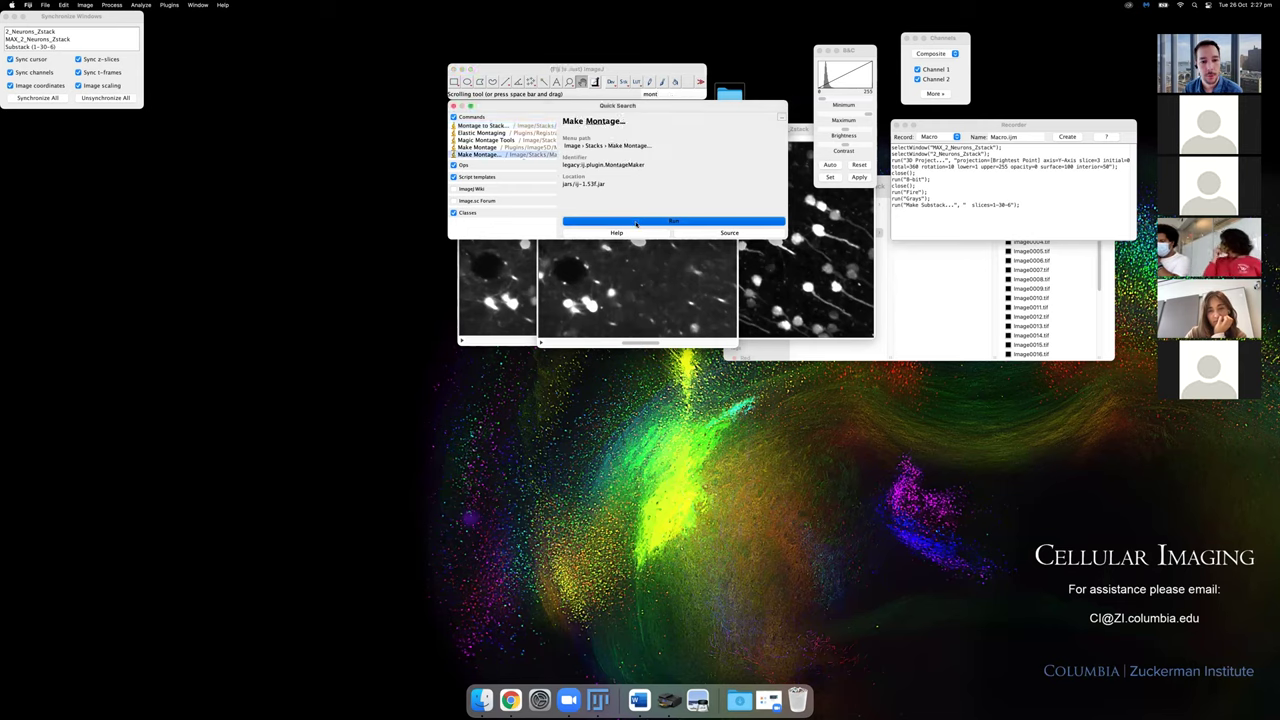
left_click_drag(620, 147, 792, 192)
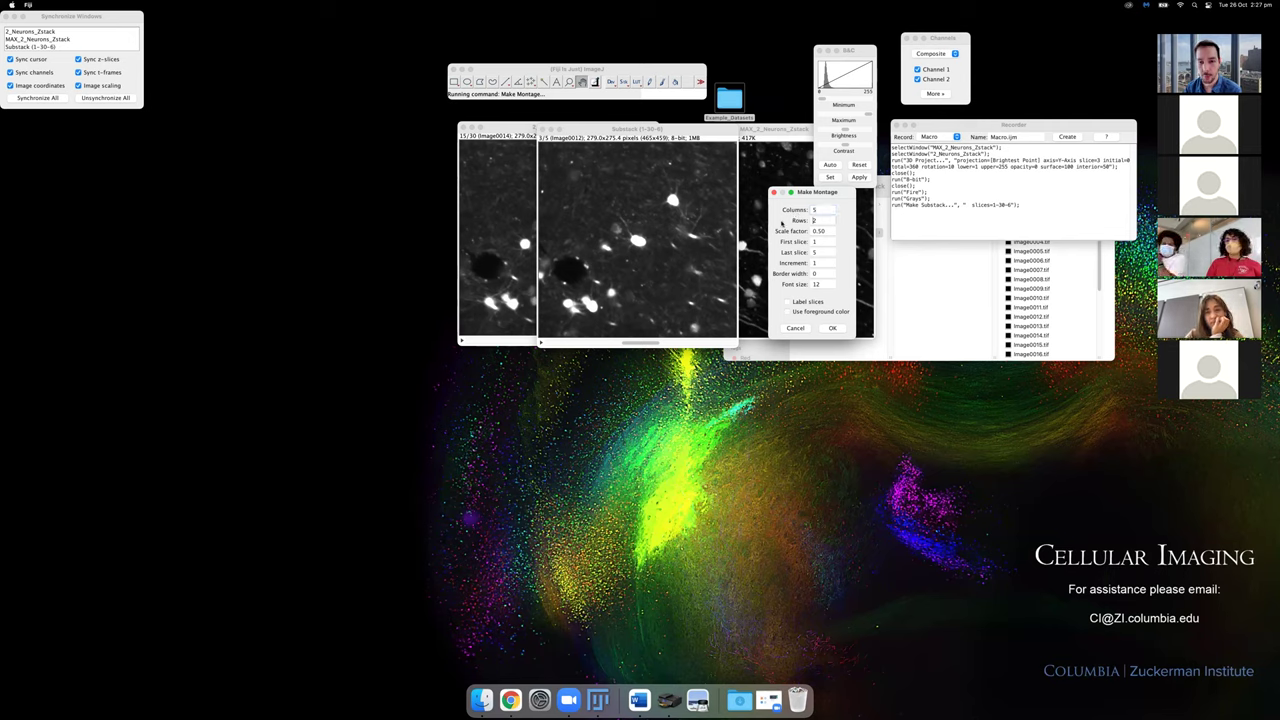
key("BackSpace")
type("3")
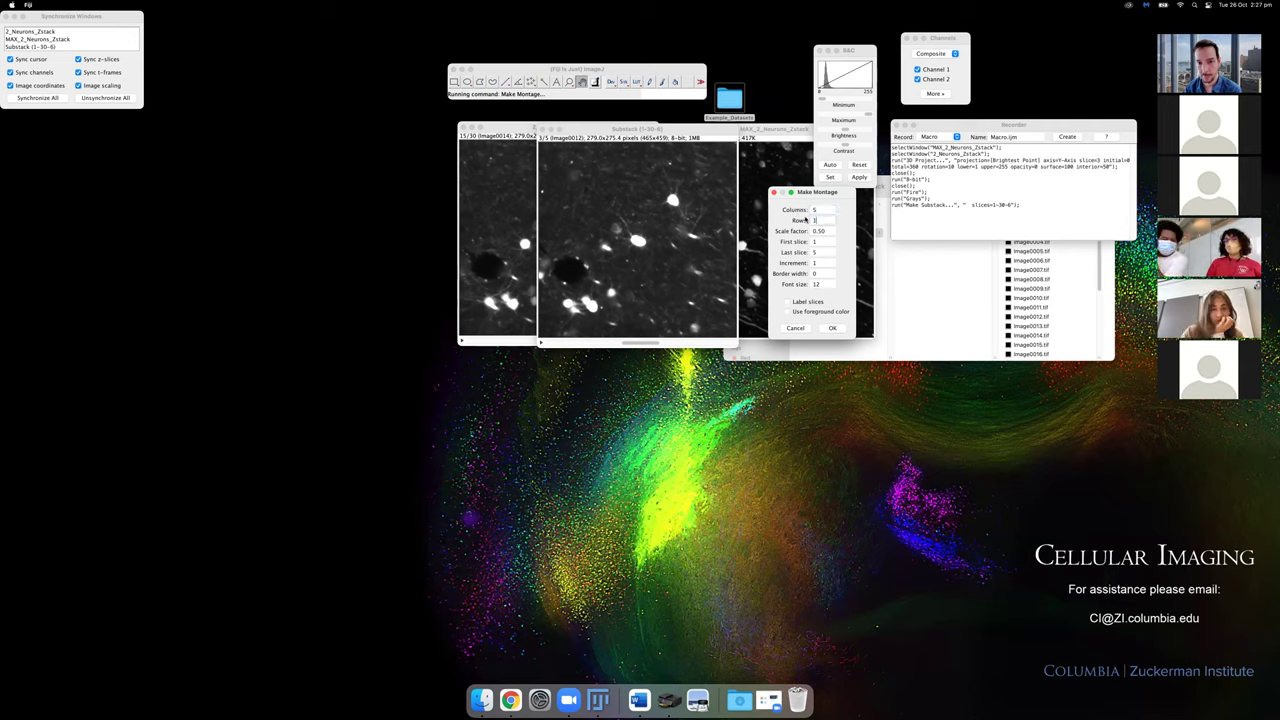
key("Tab")
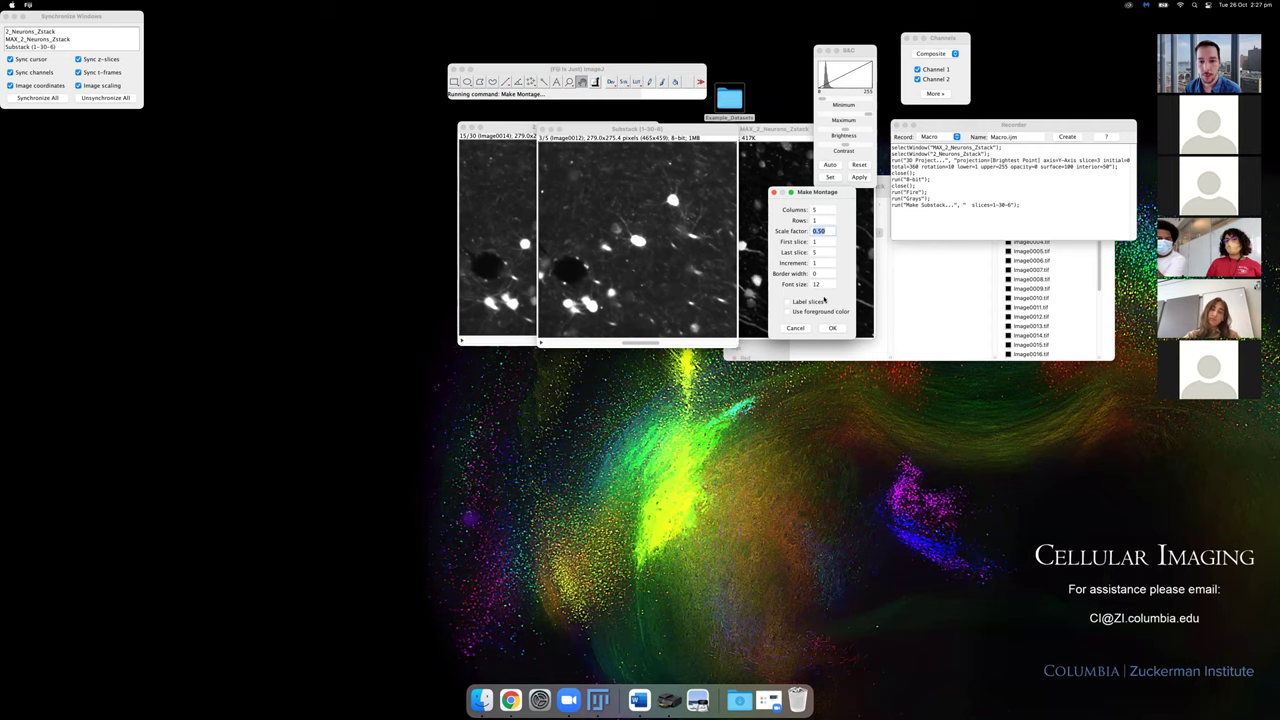
Create the montage with a border width of 10 and slice labels at 0.50 scale, then reposition and close it.
key("Tab")
key("Tab")
key("Tab")
key("Tab")
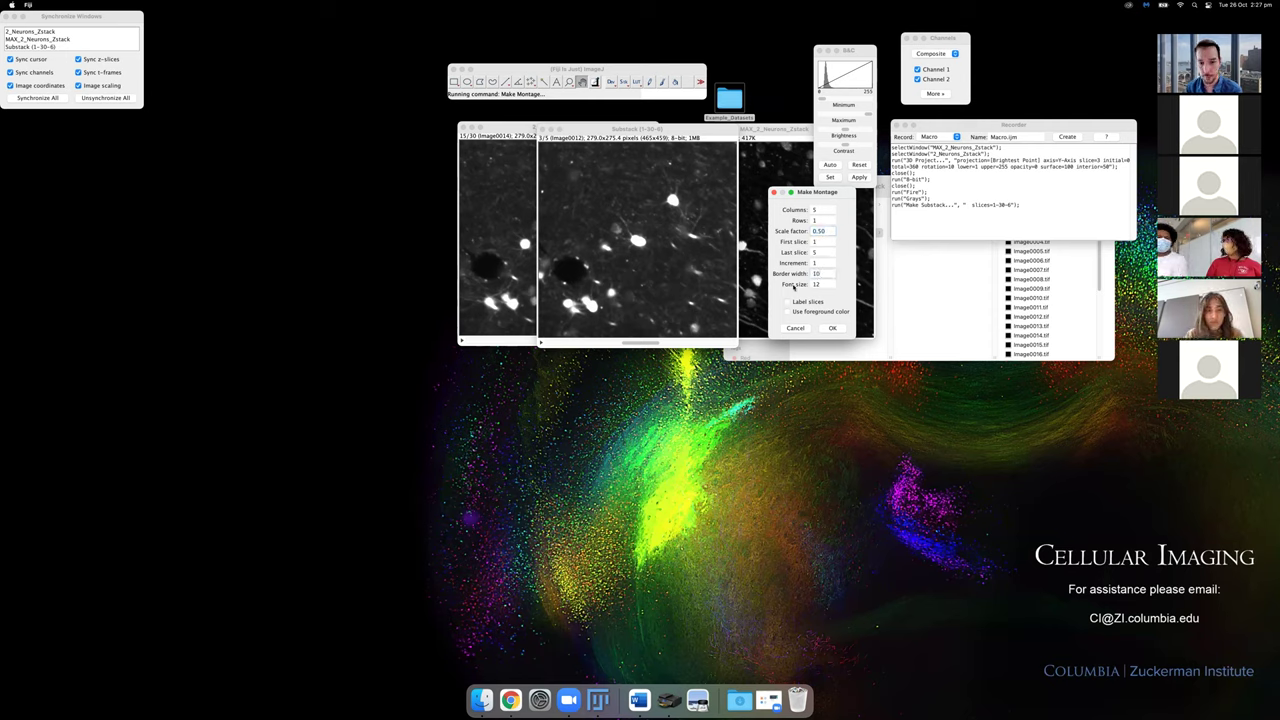
left_click(790, 302)
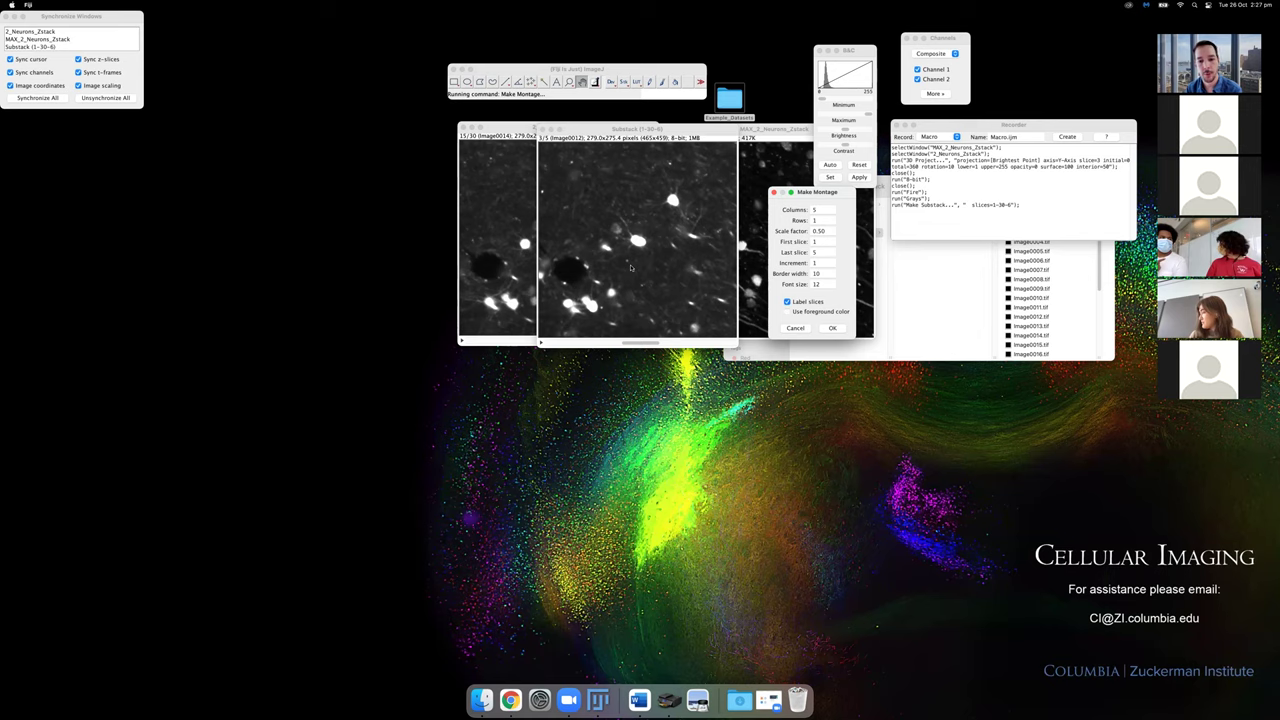
left_click(833, 329)
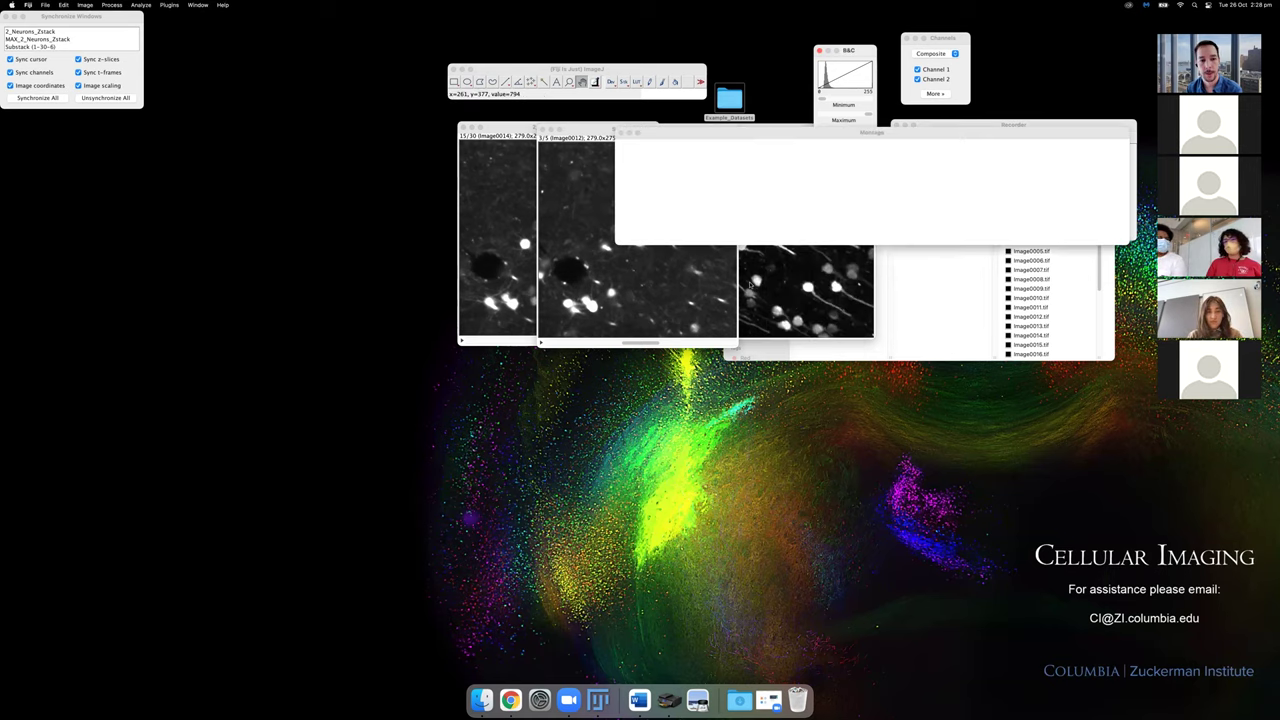
left_click_drag(691, 156, 629, 138)
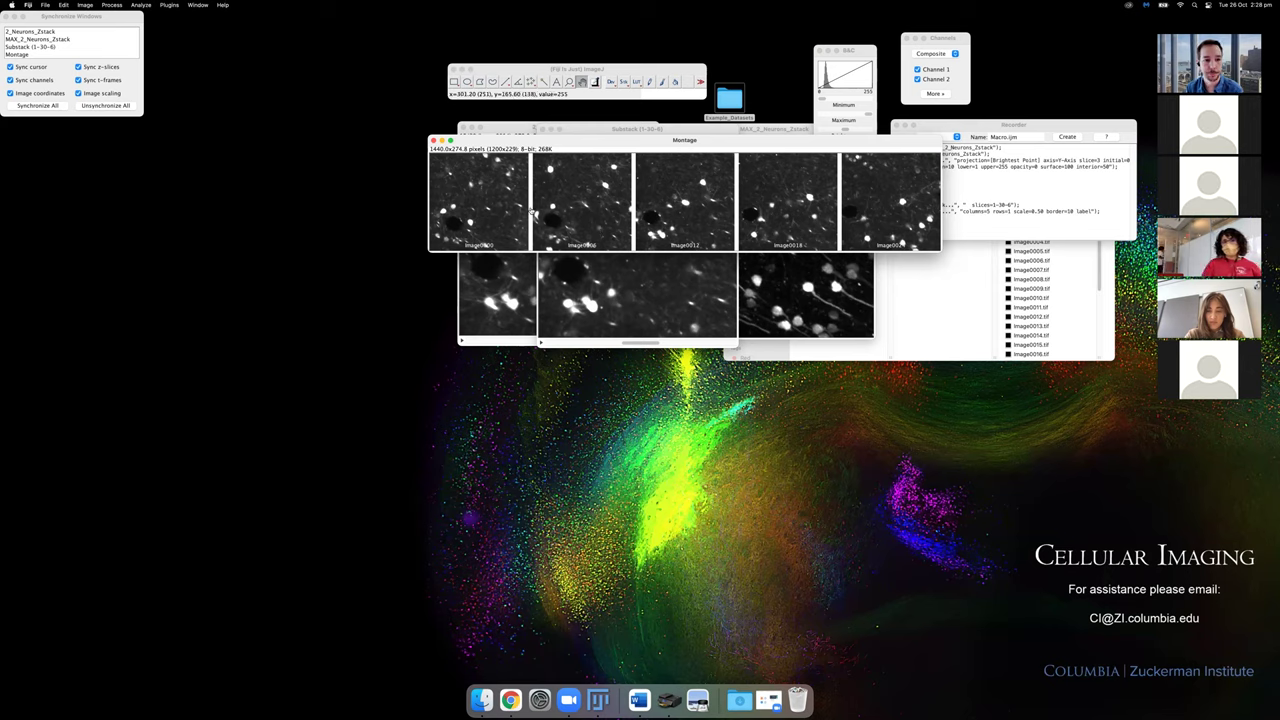
key("super+w")
Add a white, bold scale bar 50 pixels wide to the lower right of the substack as an overlay.
mouse_move(630, 130)
left_mouse_down()
mouse_move(549, 131)
mouse_move(612, 131)
left_mouse_up()
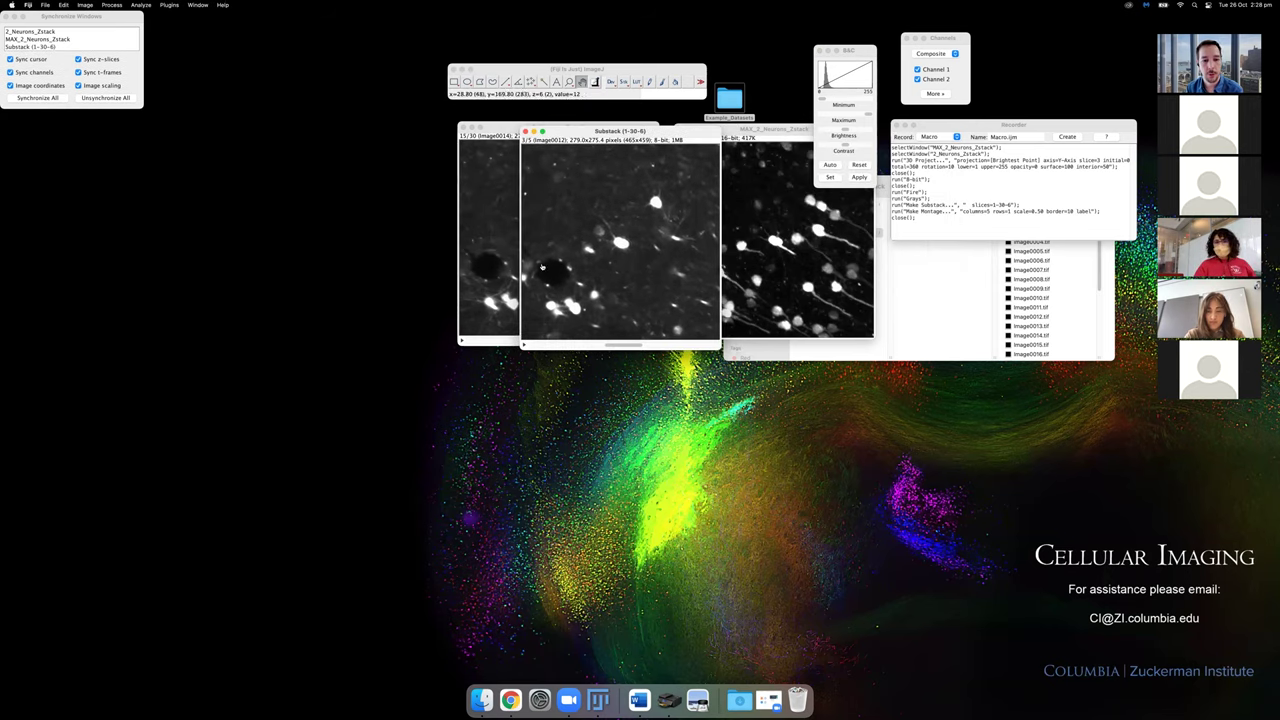
left_click(662, 95)
type("scale")
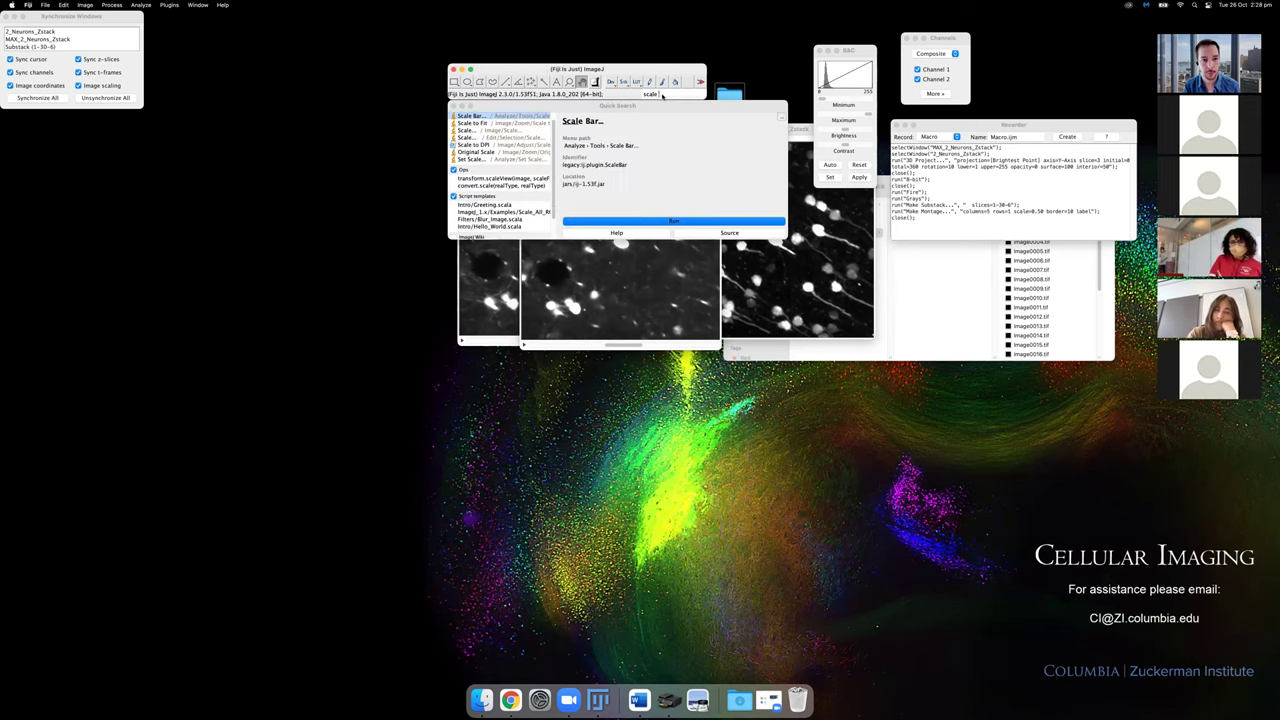
key("Return")
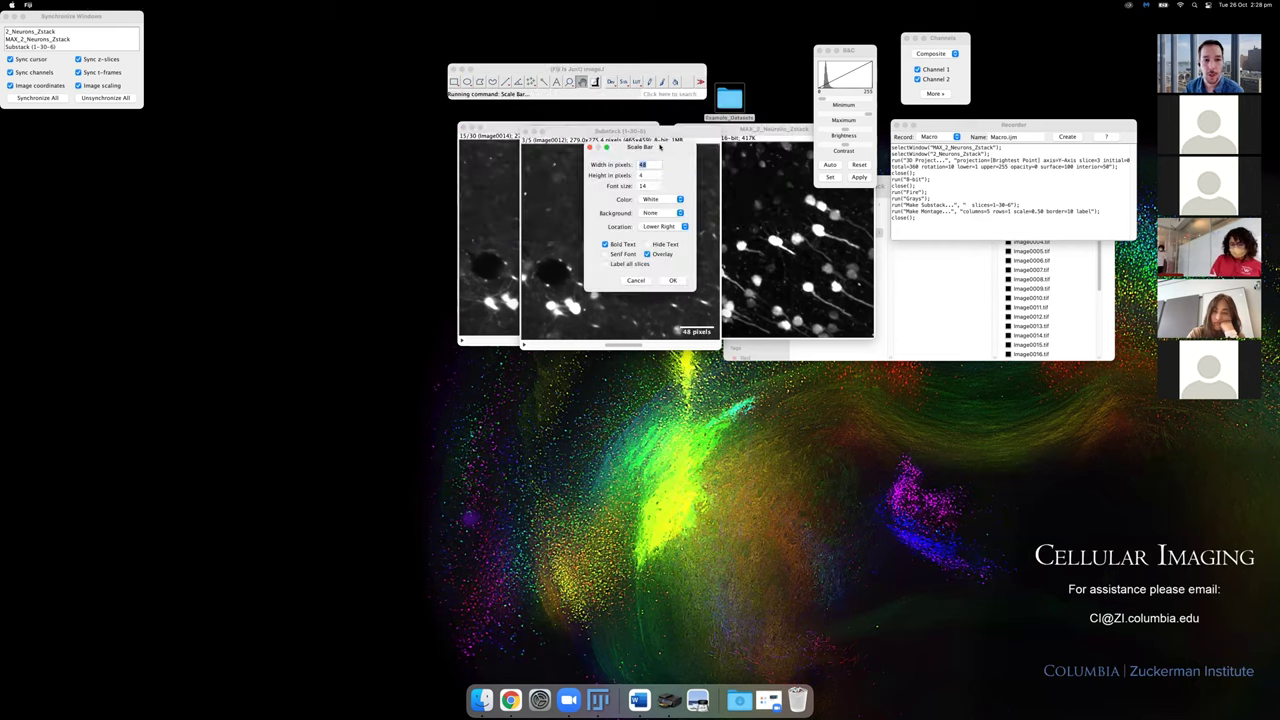
left_click_drag(883, 150, 843, 243)
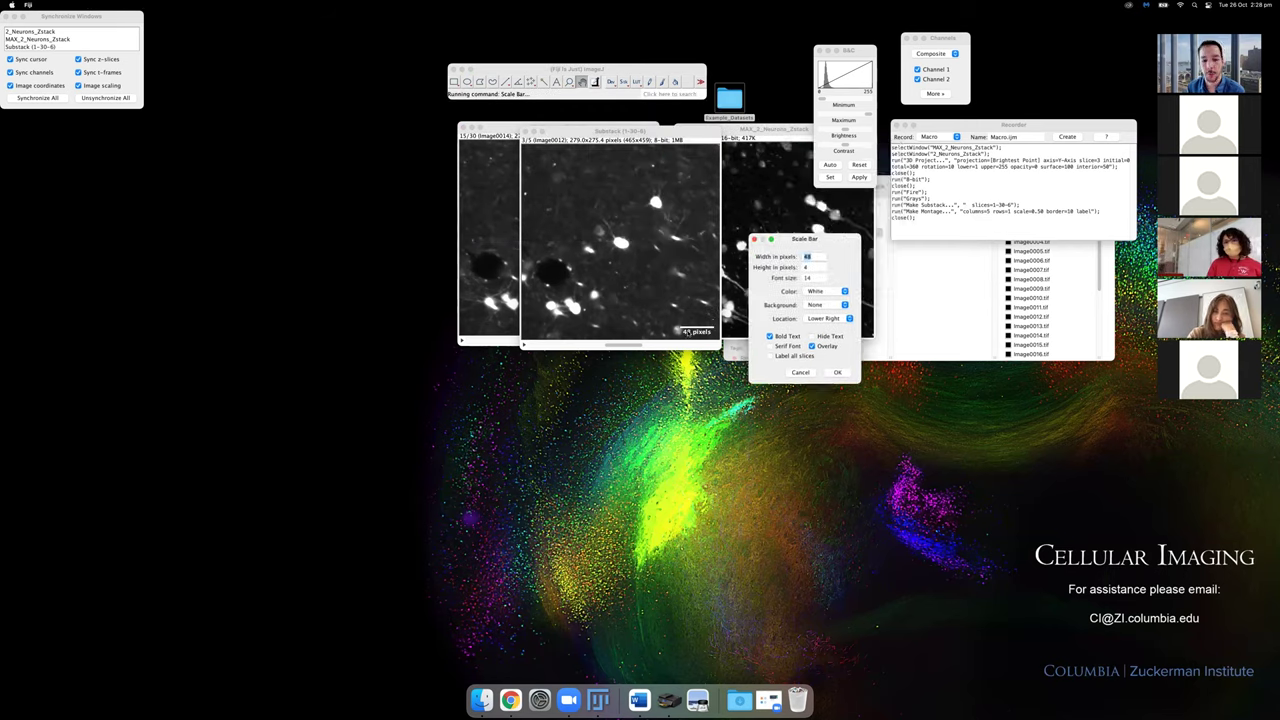
type("50")
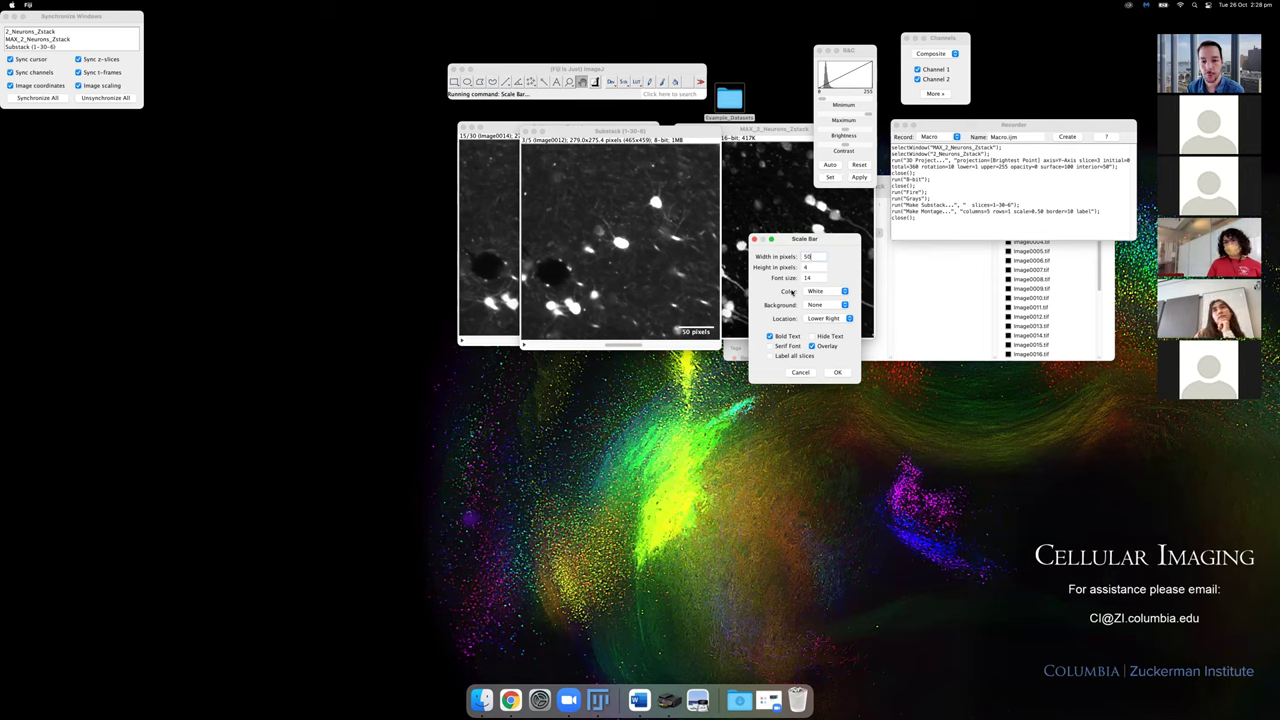
left_click(819, 326)
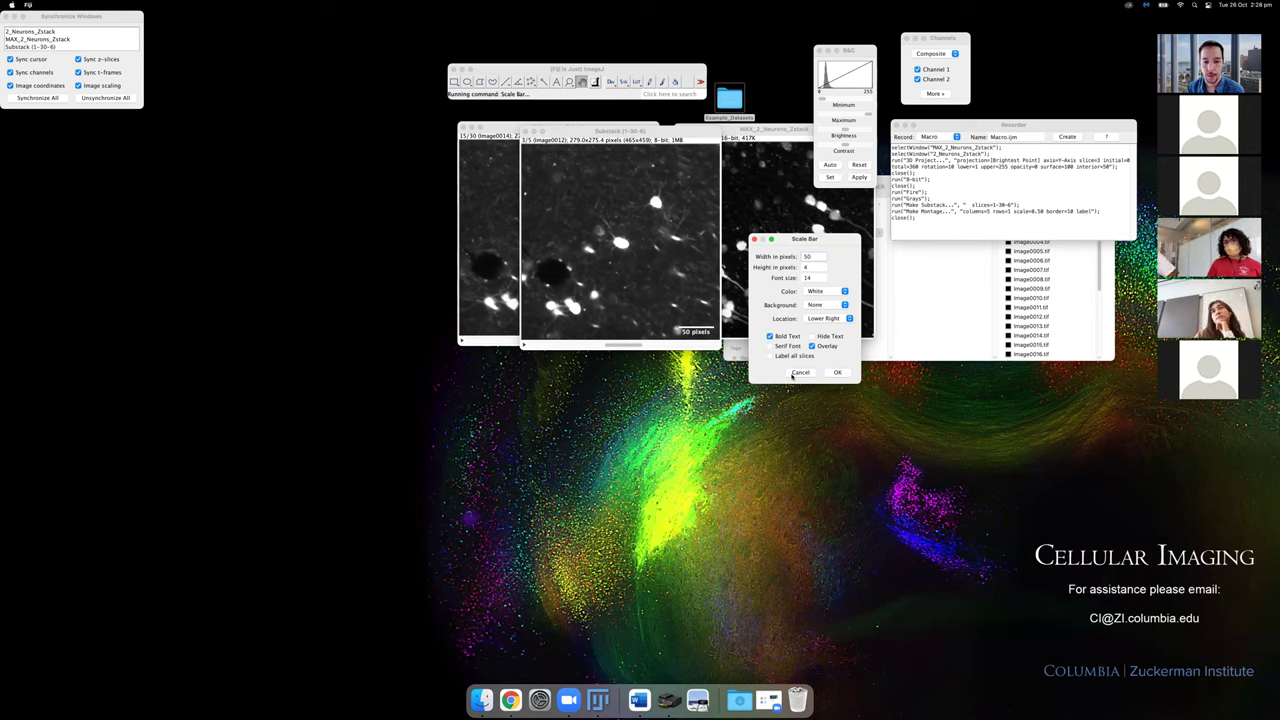
left_click(837, 372)
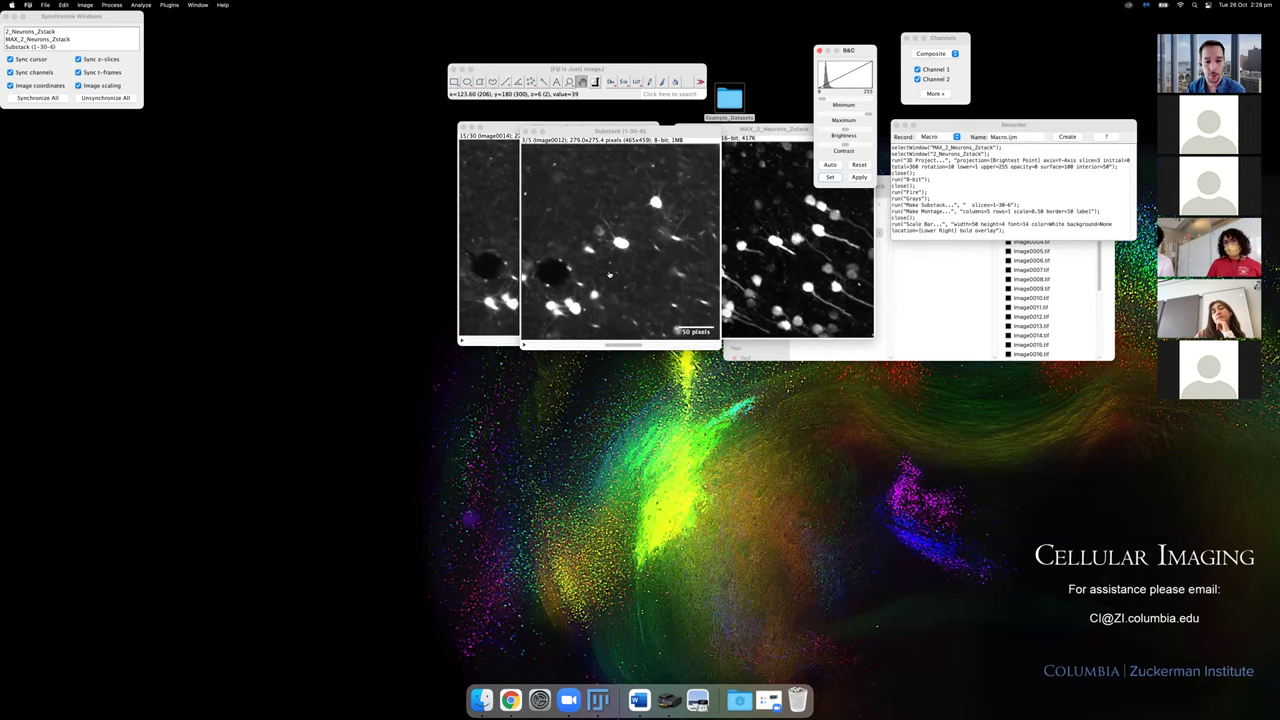
left_click(662, 284)
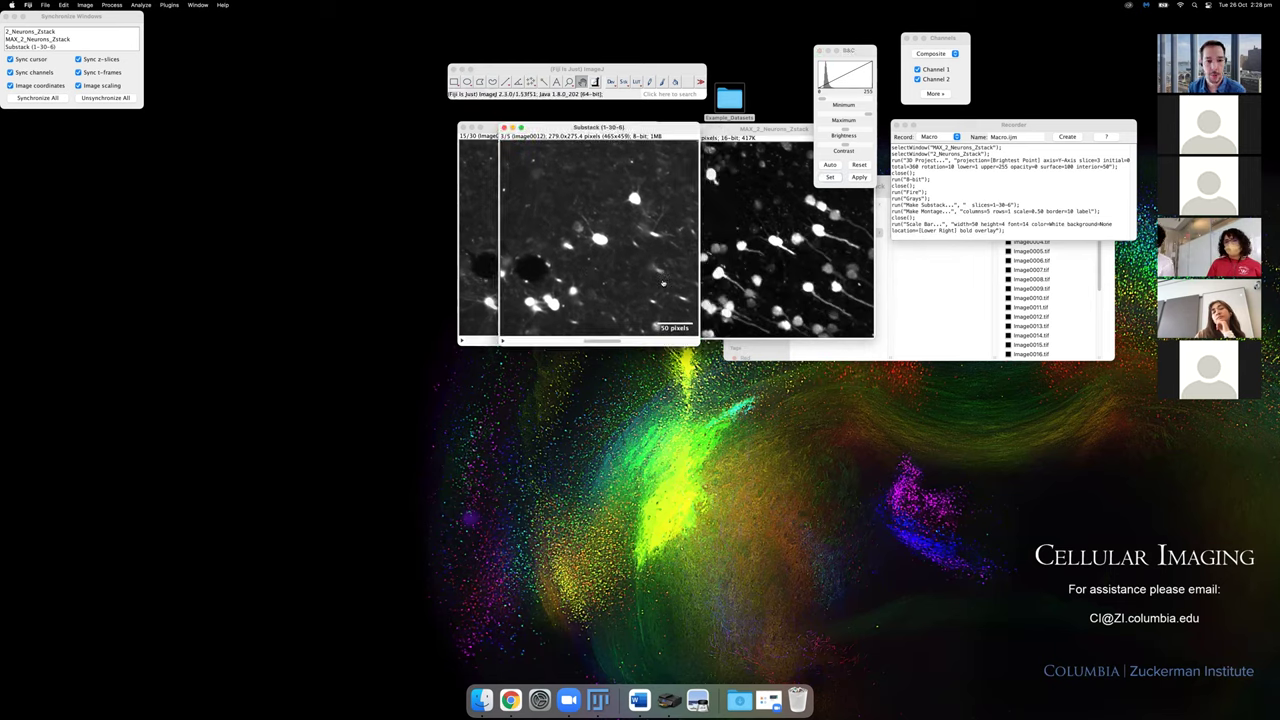
Set the pixel width unit to micron in the substack's image properties.
left_click(615, 96)
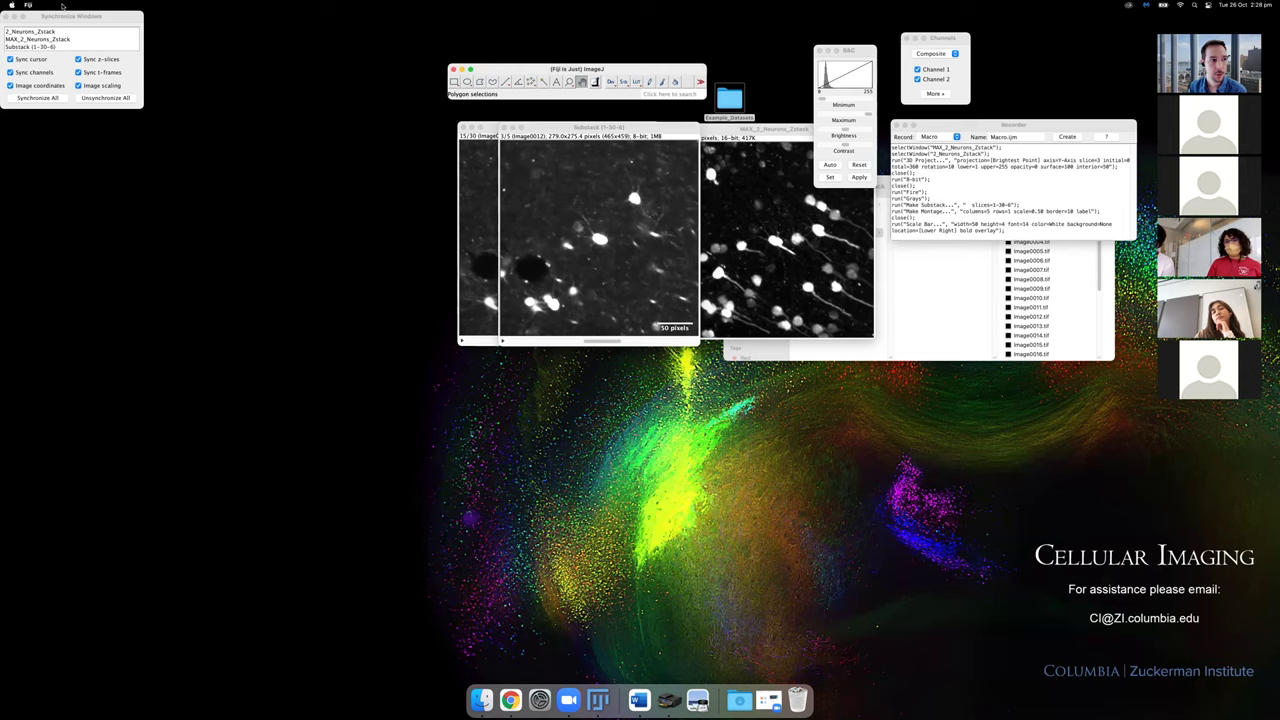
left_click(64, 5)
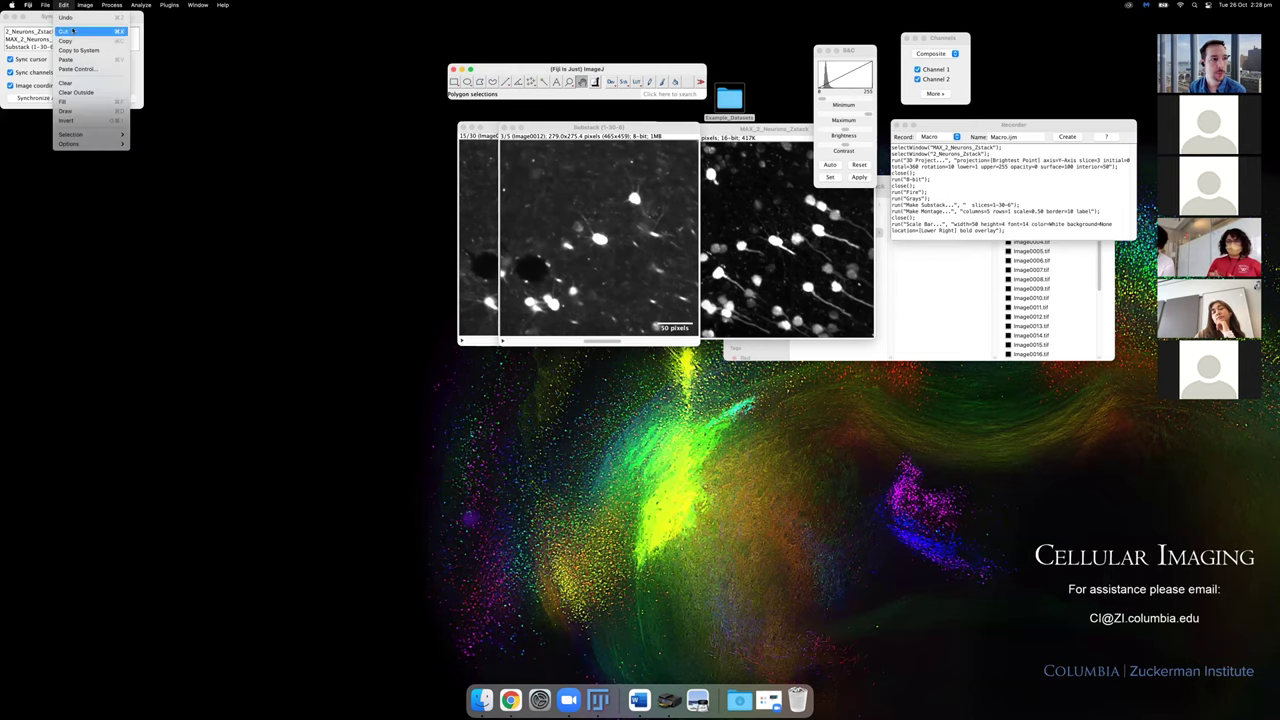
left_click(68, 6)
left_click(68, 6)
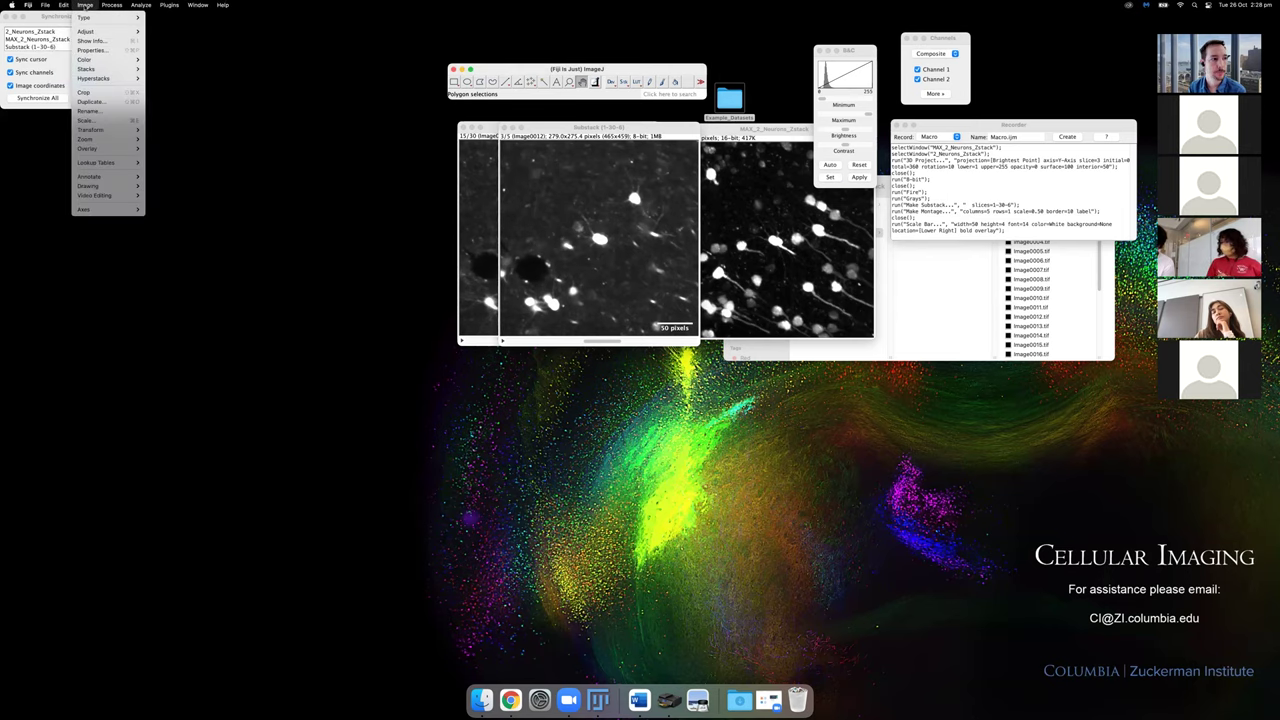
left_click(601, 159)
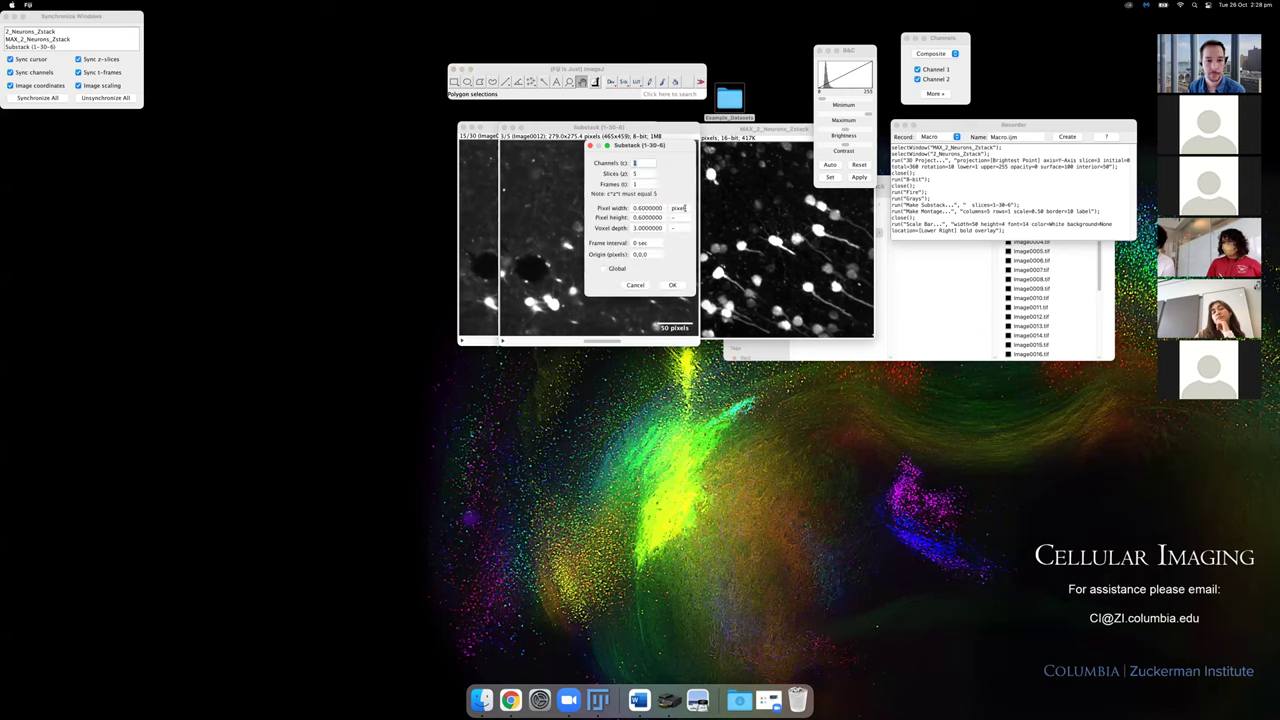
double_click(684, 208)
type("micron")
key("Return")
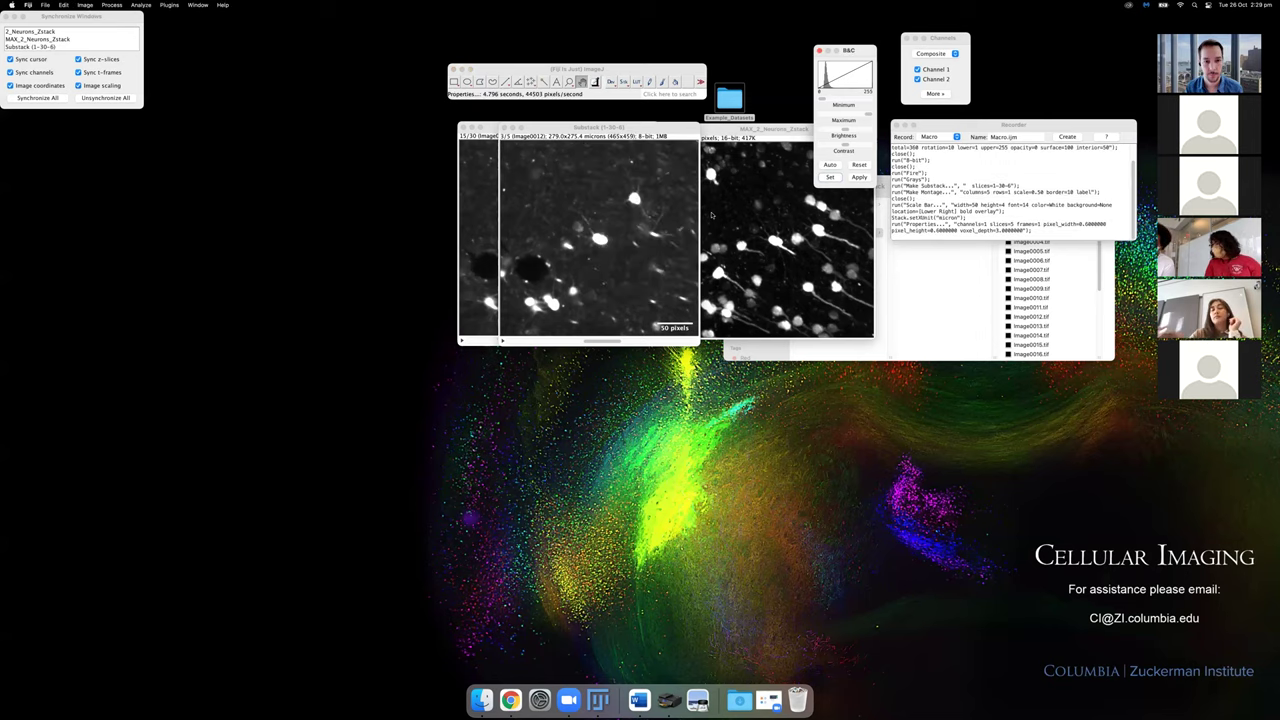
Move the substack clear of the z-stack window and draw an oval about 25 by 22 pixels around the bright neuron in its upper part.
left_click(639, 132)
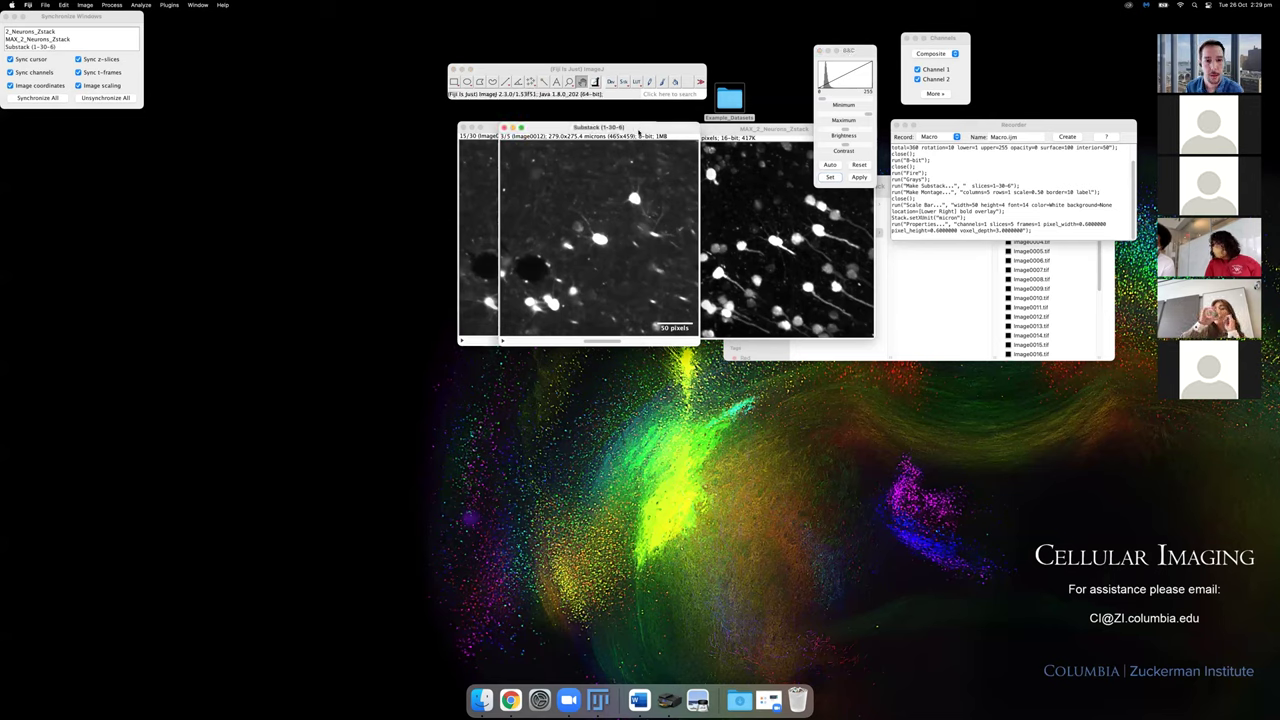
left_click_drag(638, 133, 650, 153)
left_click(490, 88)
left_click(490, 83)
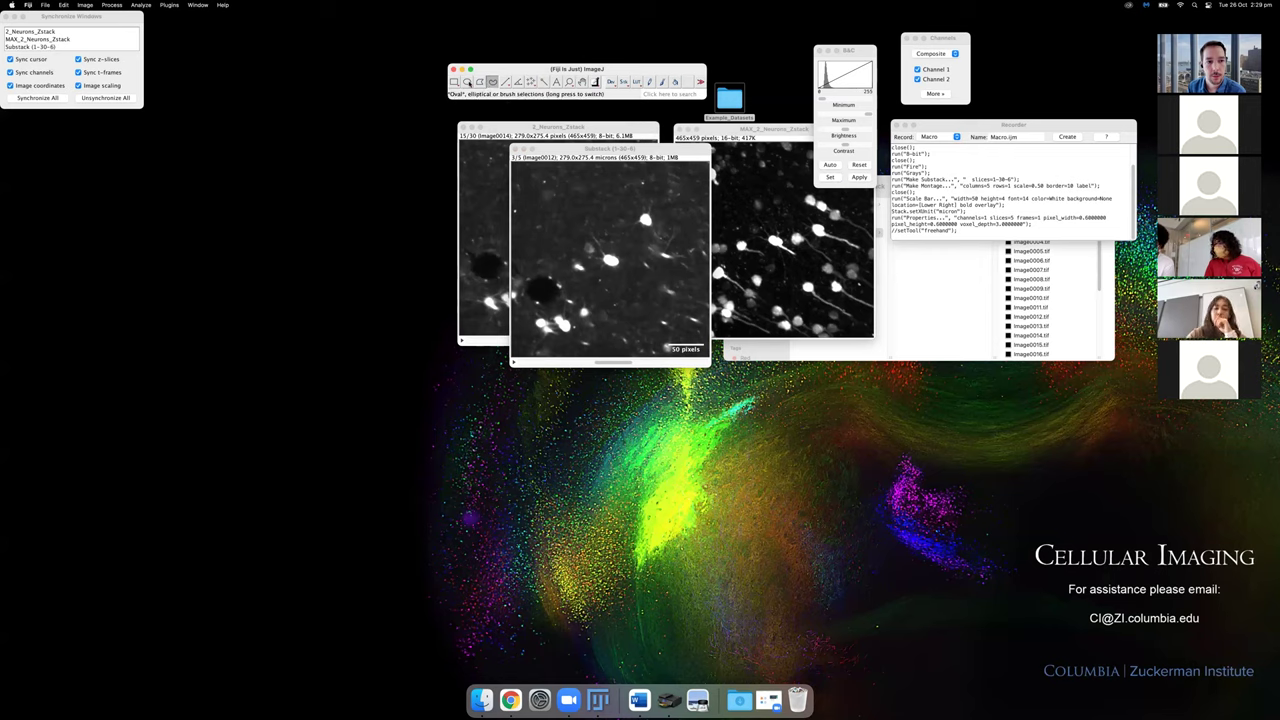
left_click(466, 82)
left_click_drag(640, 216, 647, 221)
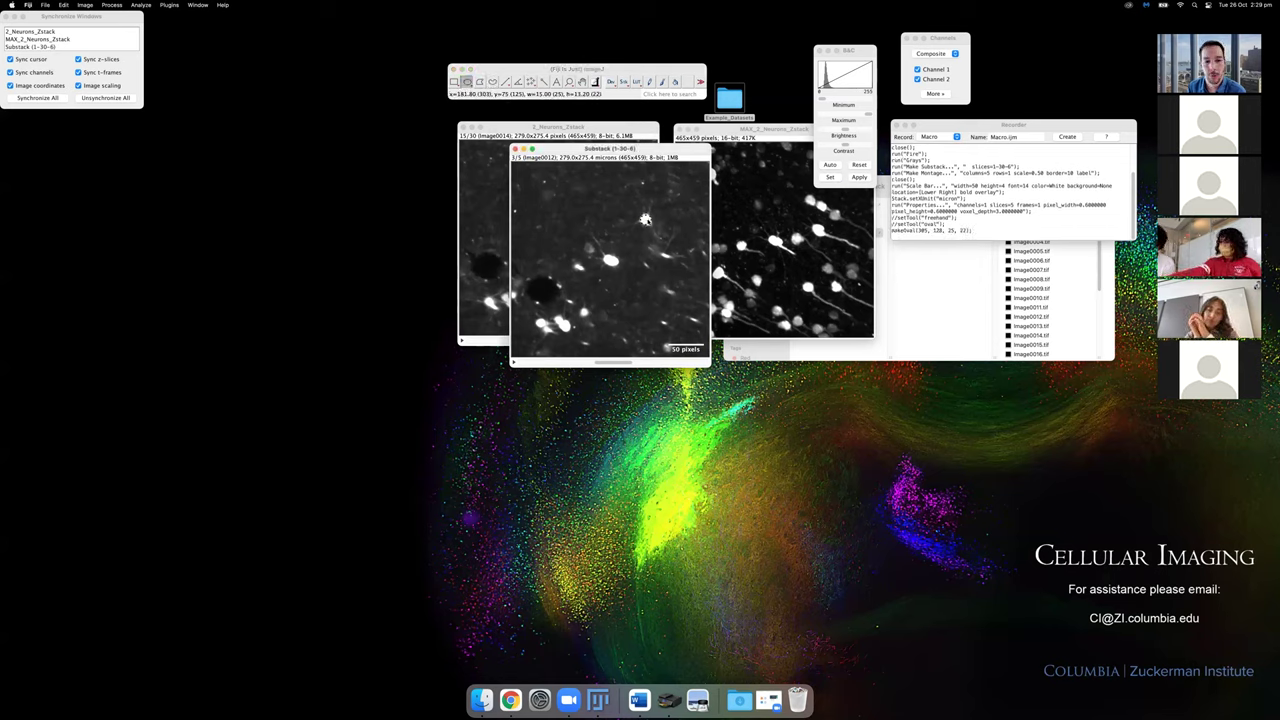
Find the Scale Bar command and add a red, bold scale bar 15 microns wide at the selection as an overlay.
left_click(664, 95)
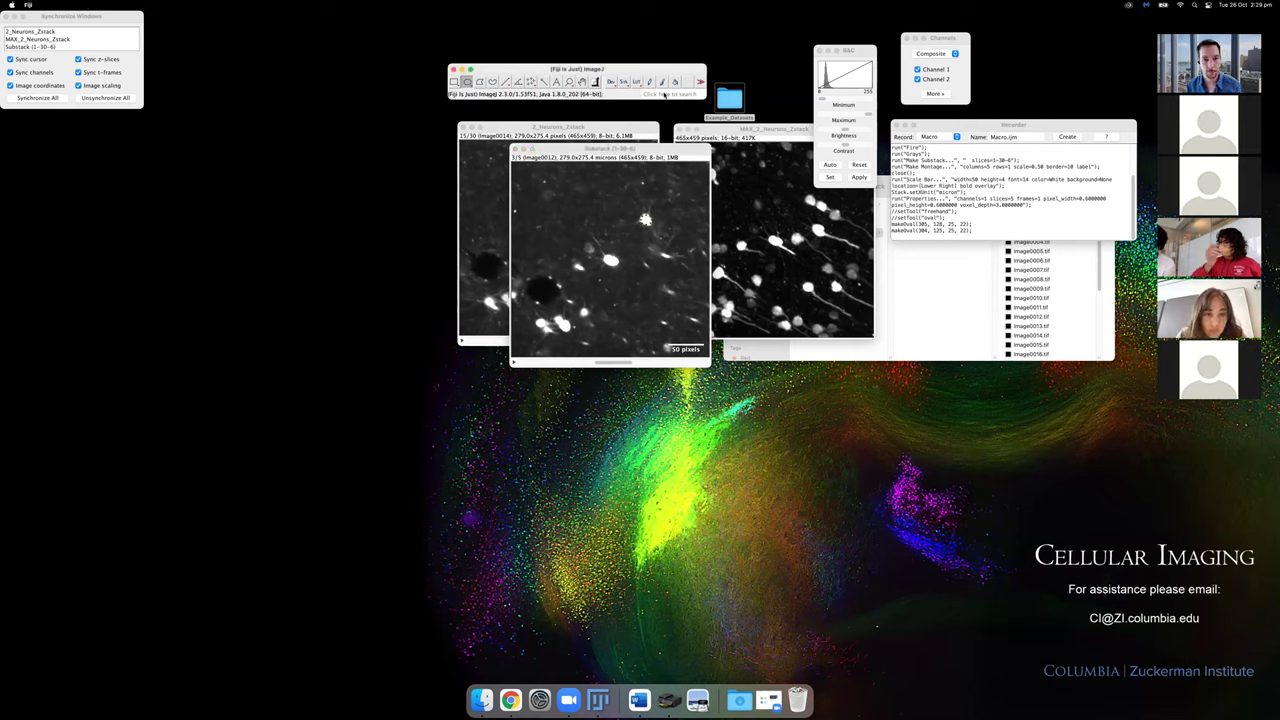
type("scal")
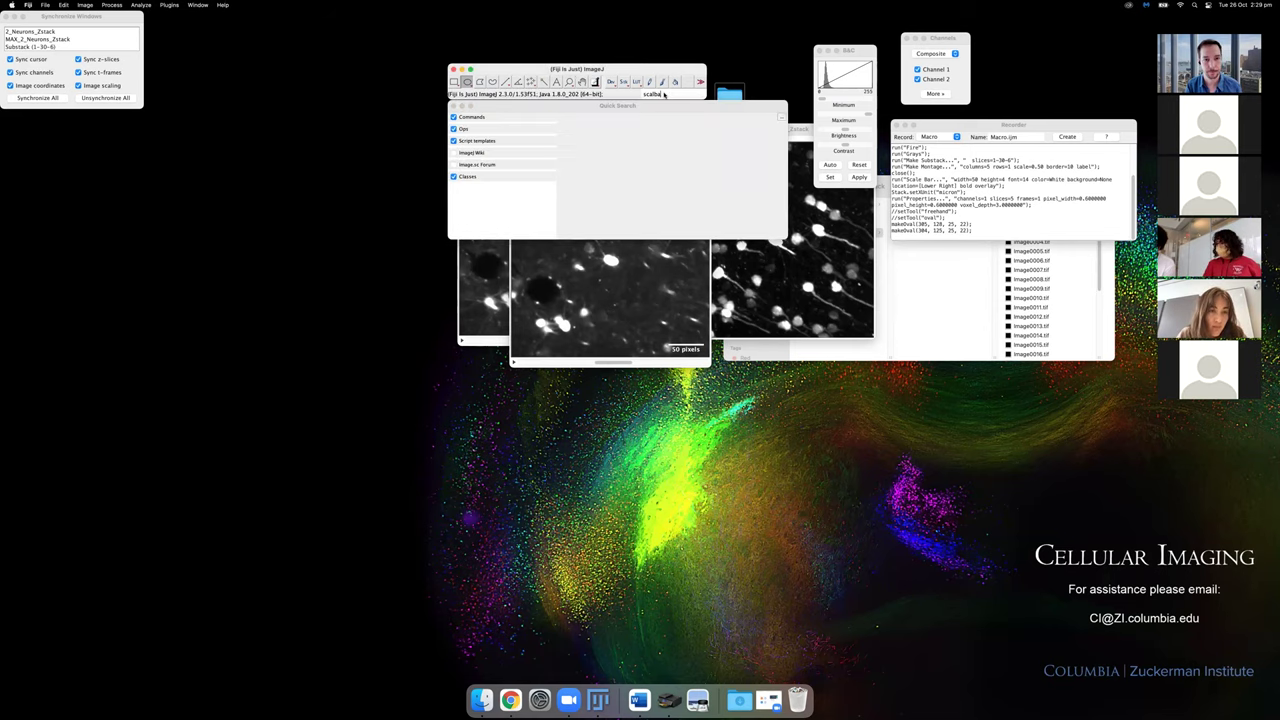
key("Return")
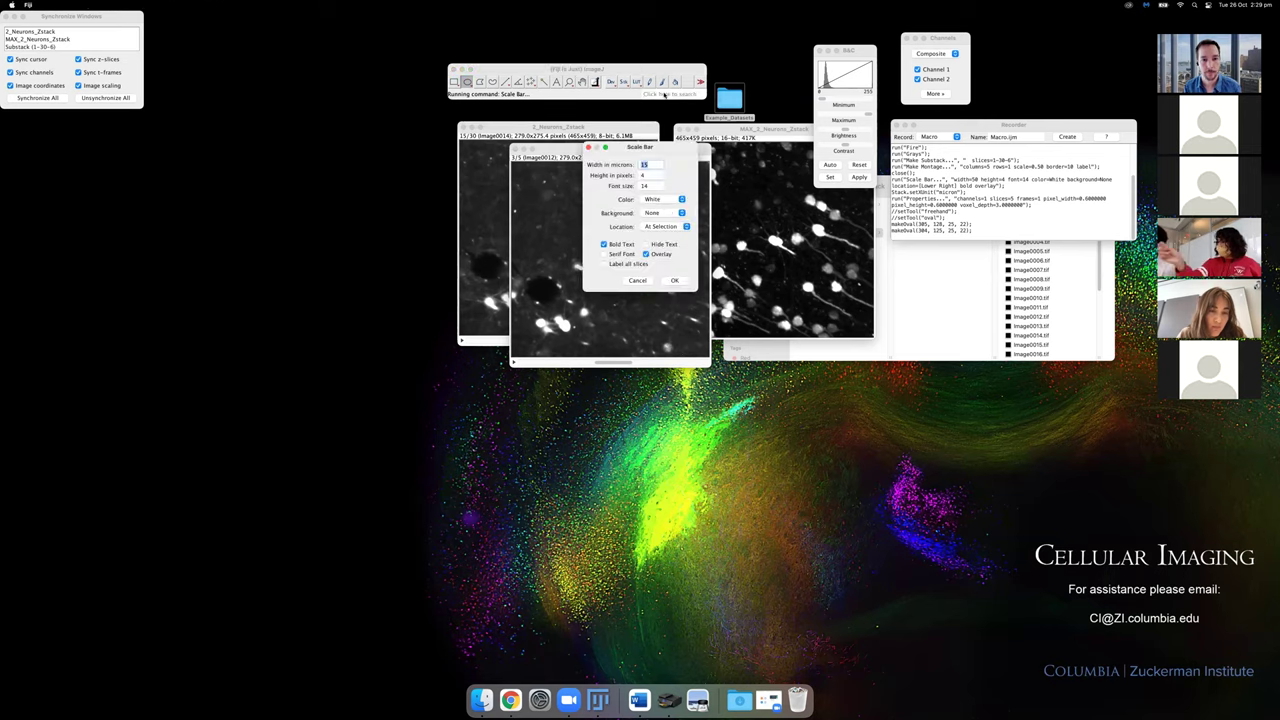
left_click_drag(660, 148, 802, 161)
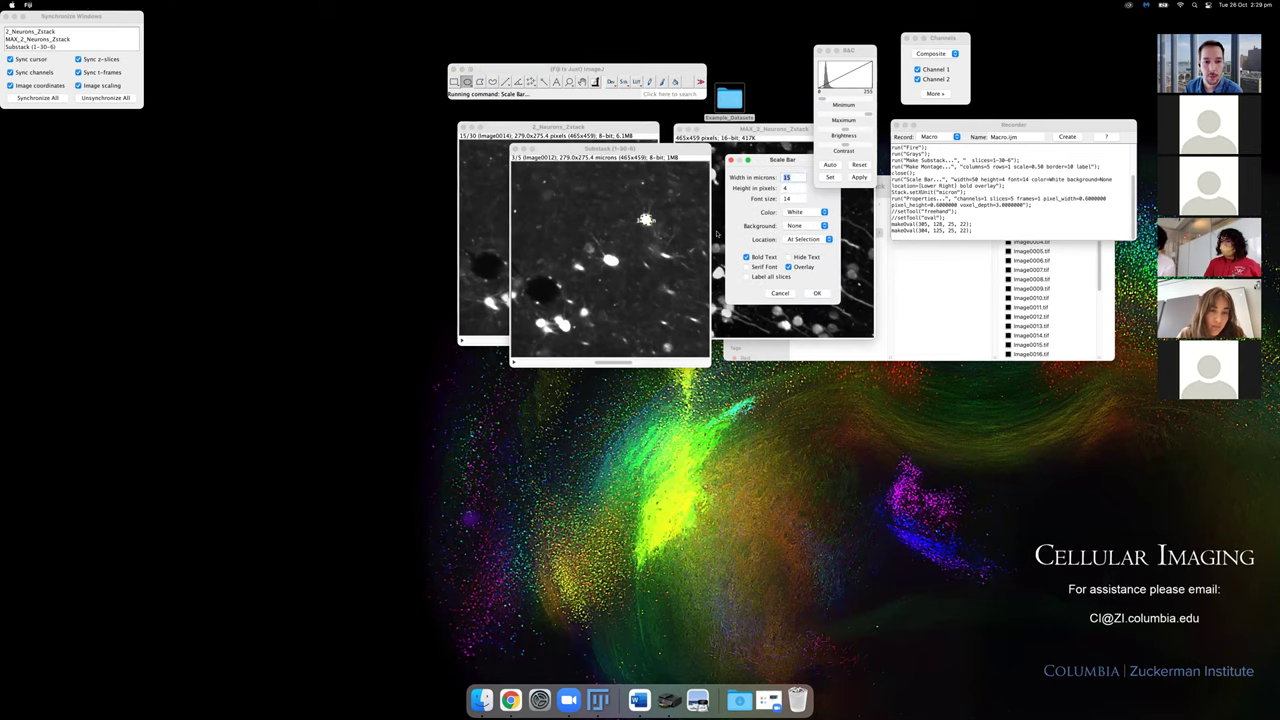
left_click(820, 212)
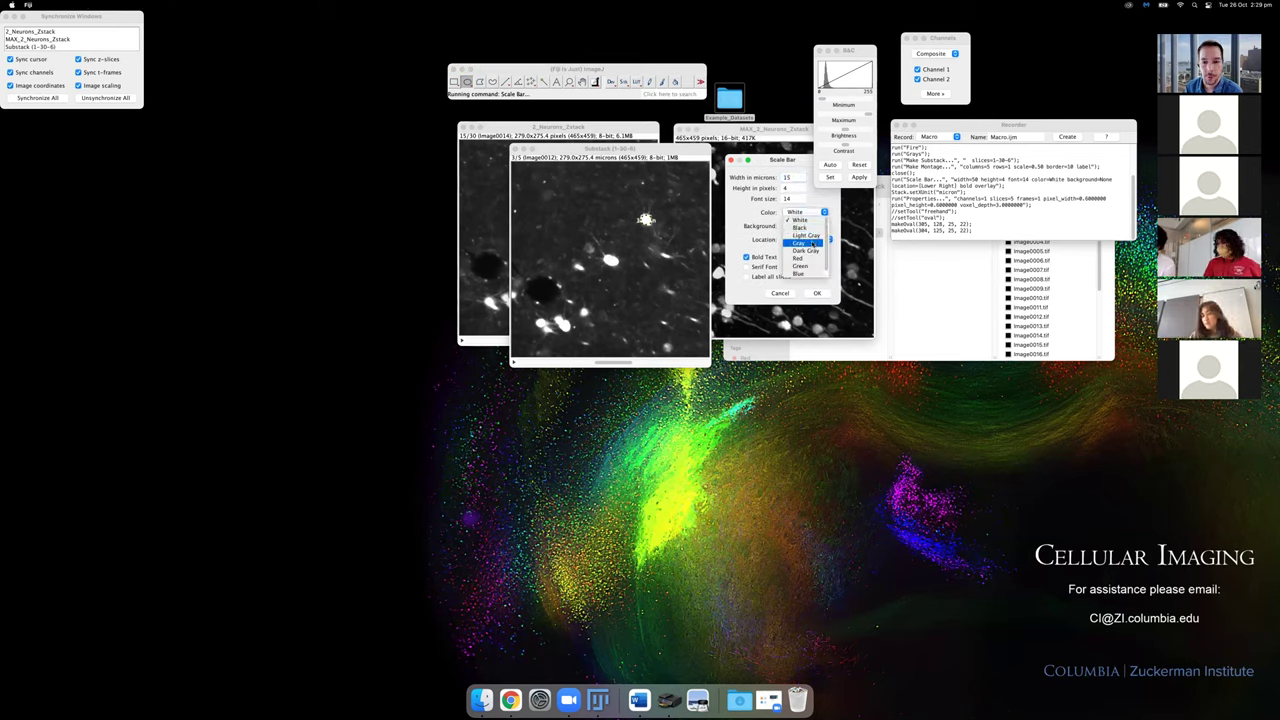
left_click(815, 258)
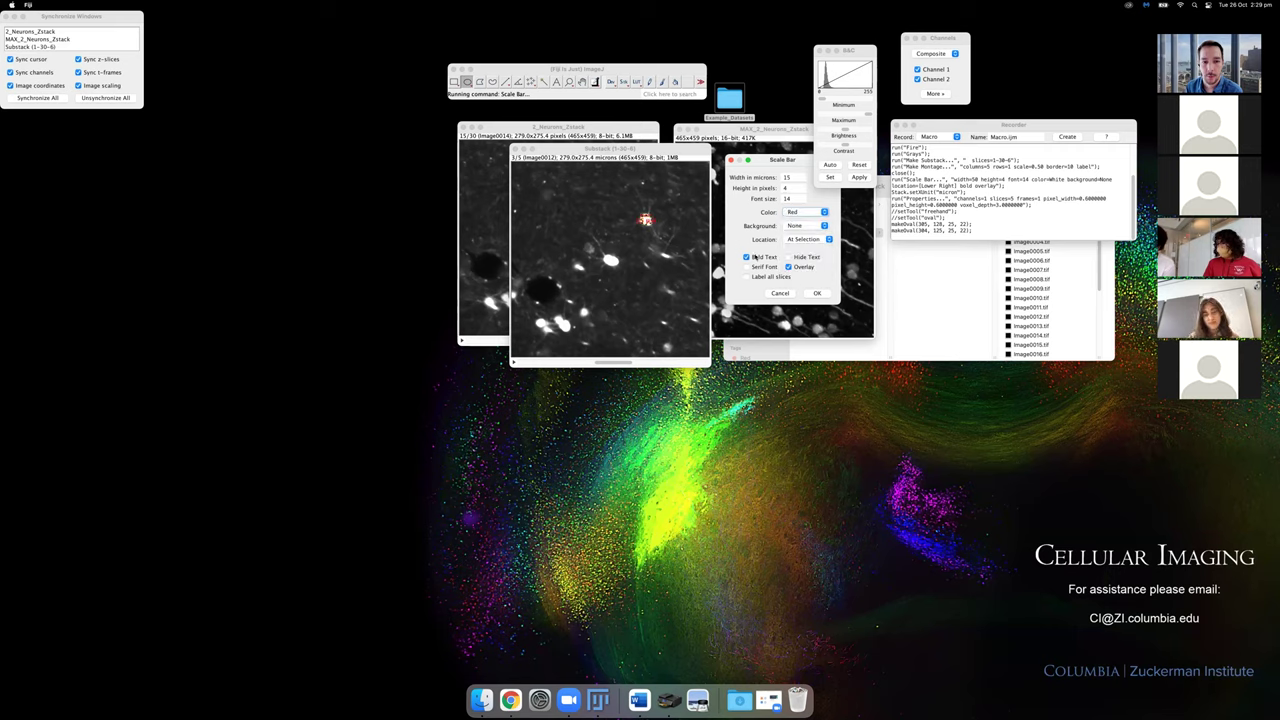
left_click(818, 293)
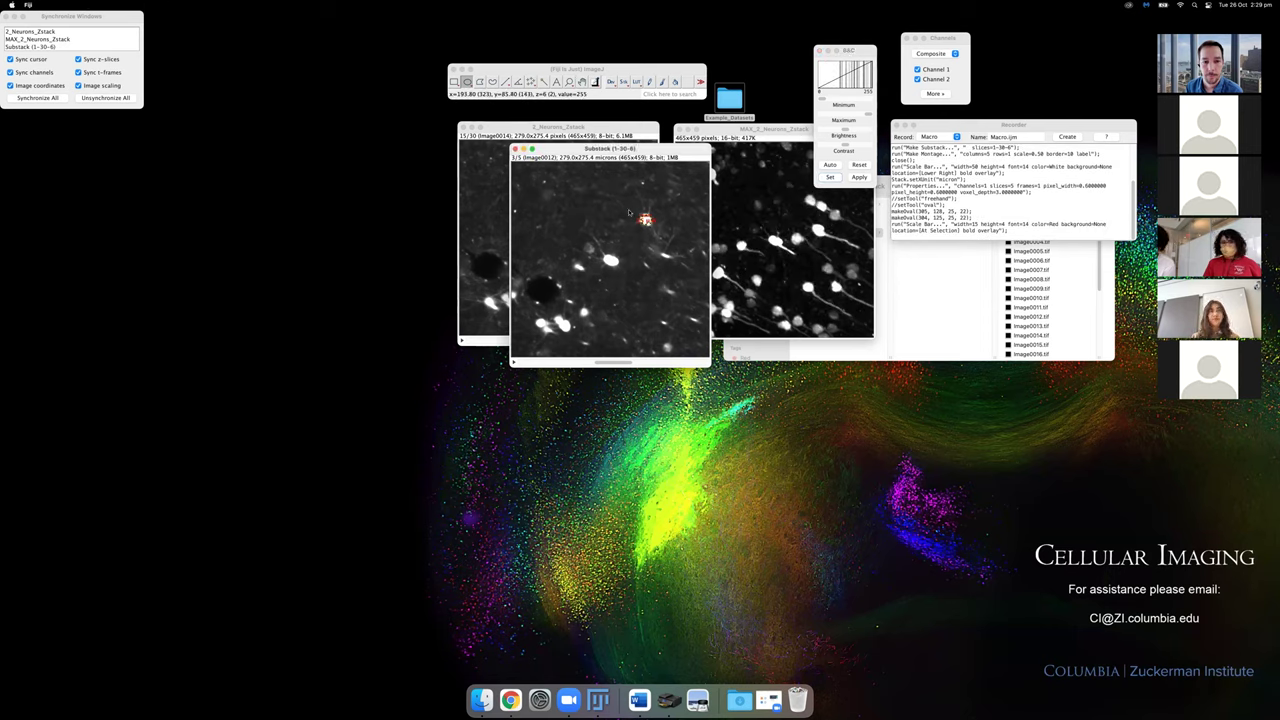
Draw an oval about 89 by 58 pixels over the neuron, then close the substack and place the maximum projection beside the z-stack.
left_click(631, 216)
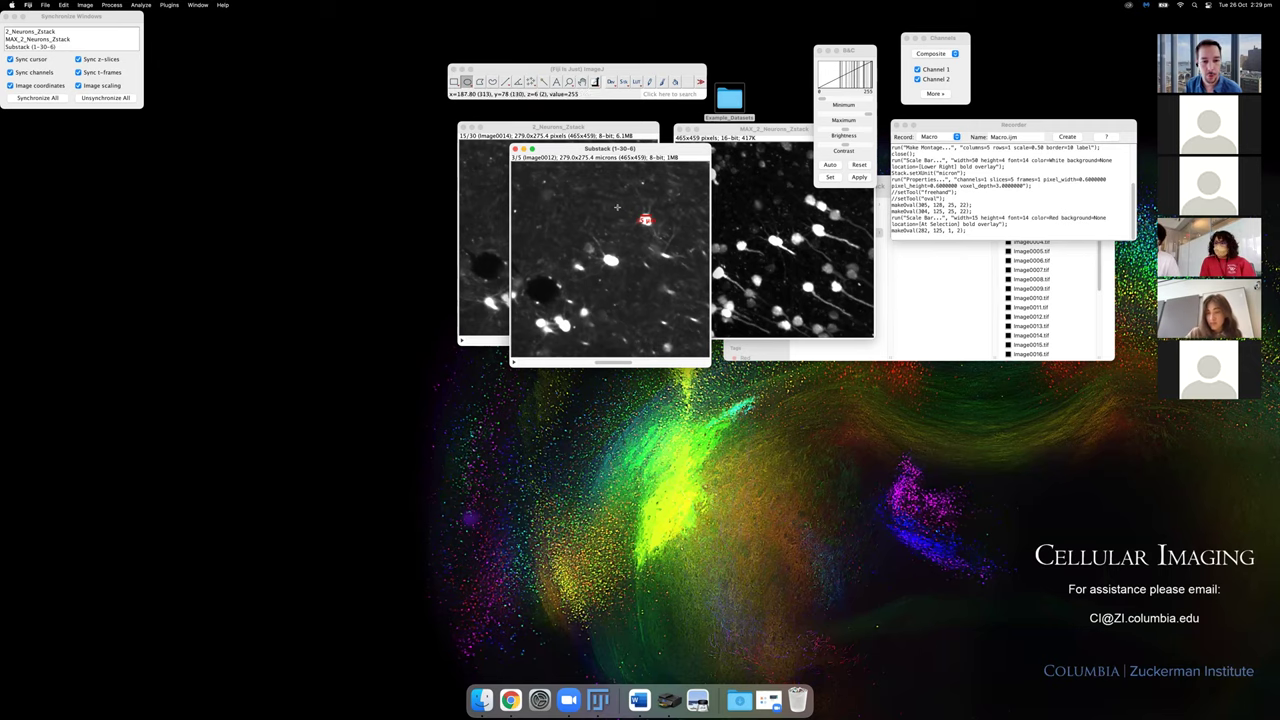
left_click_drag(617, 207, 668, 248)
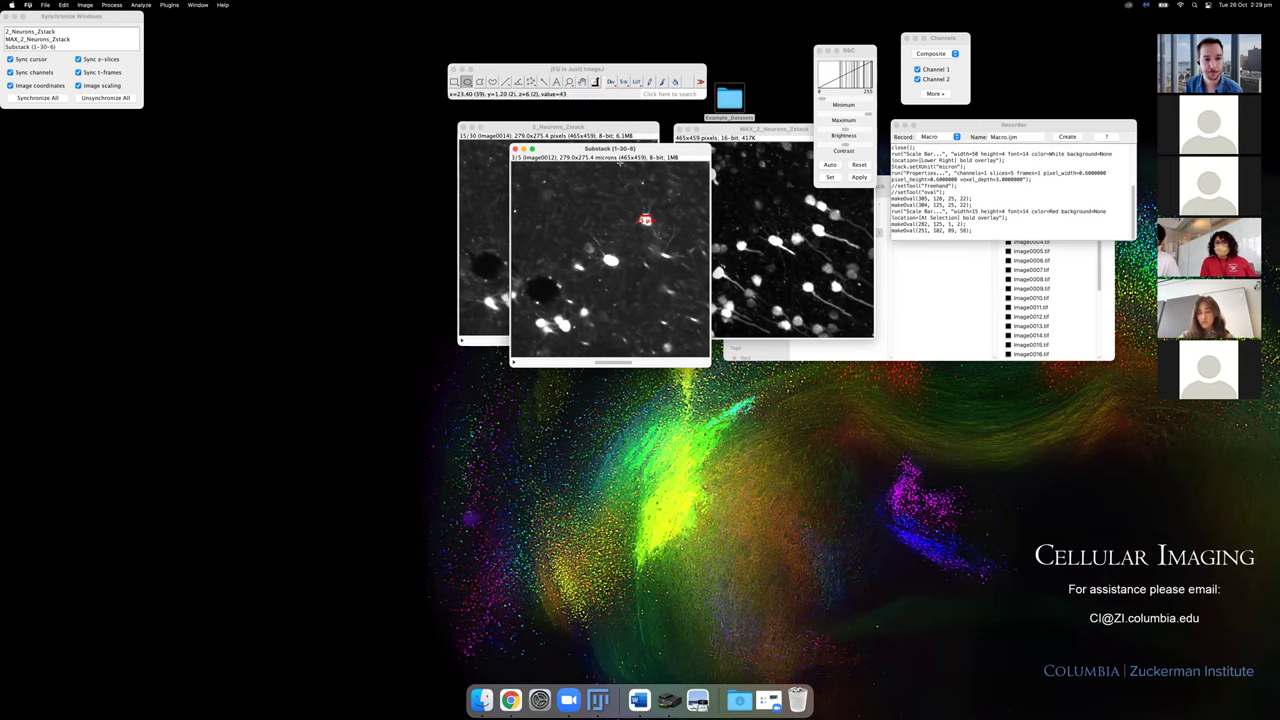
left_click(514, 149)
left_click_drag(690, 129, 609, 127)
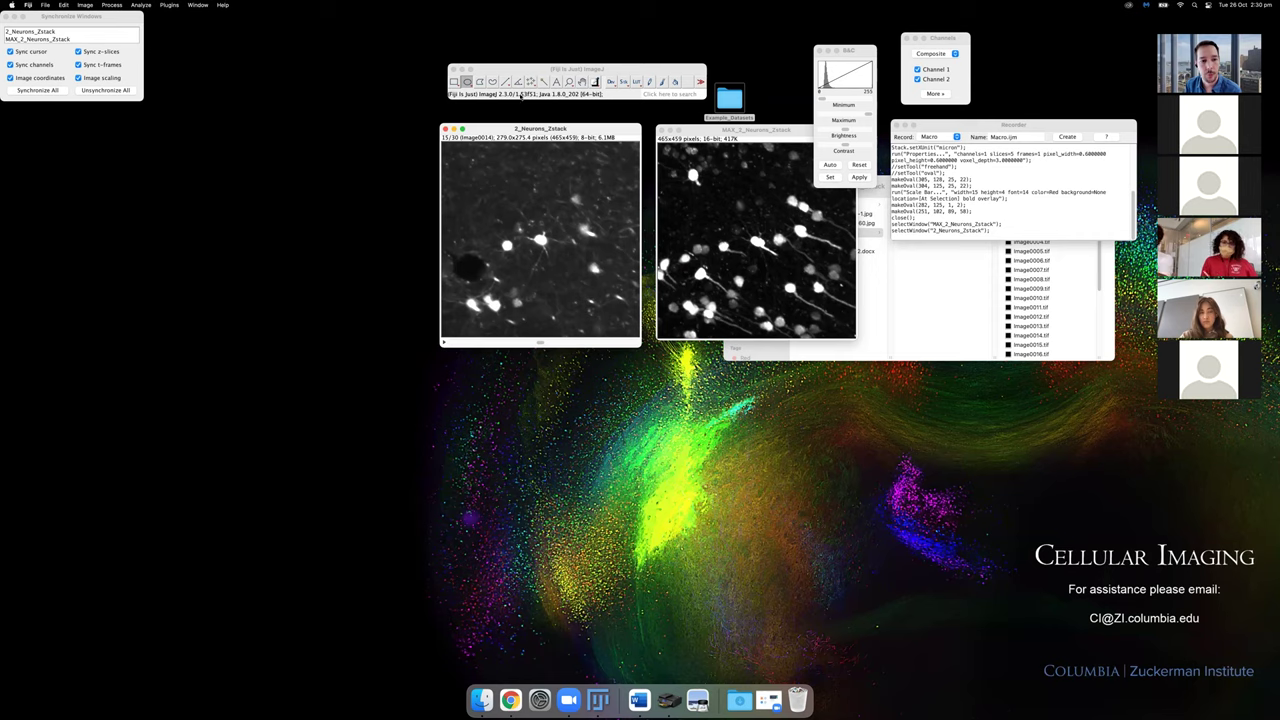
Draw straight line selections across a cell body and along a neuron process in the maximum projection, and clear them.
left_click(506, 83)
left_click(506, 83)
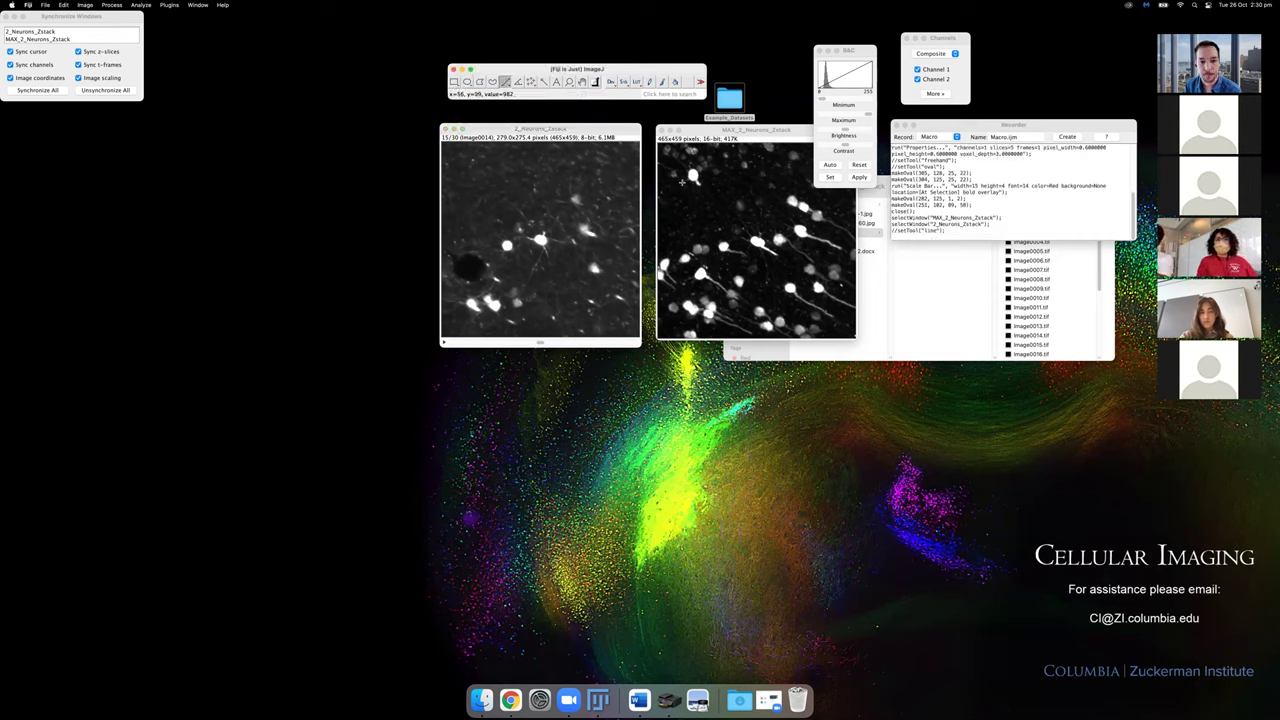
left_click(692, 176)
left_click_drag(692, 176, 697, 168)
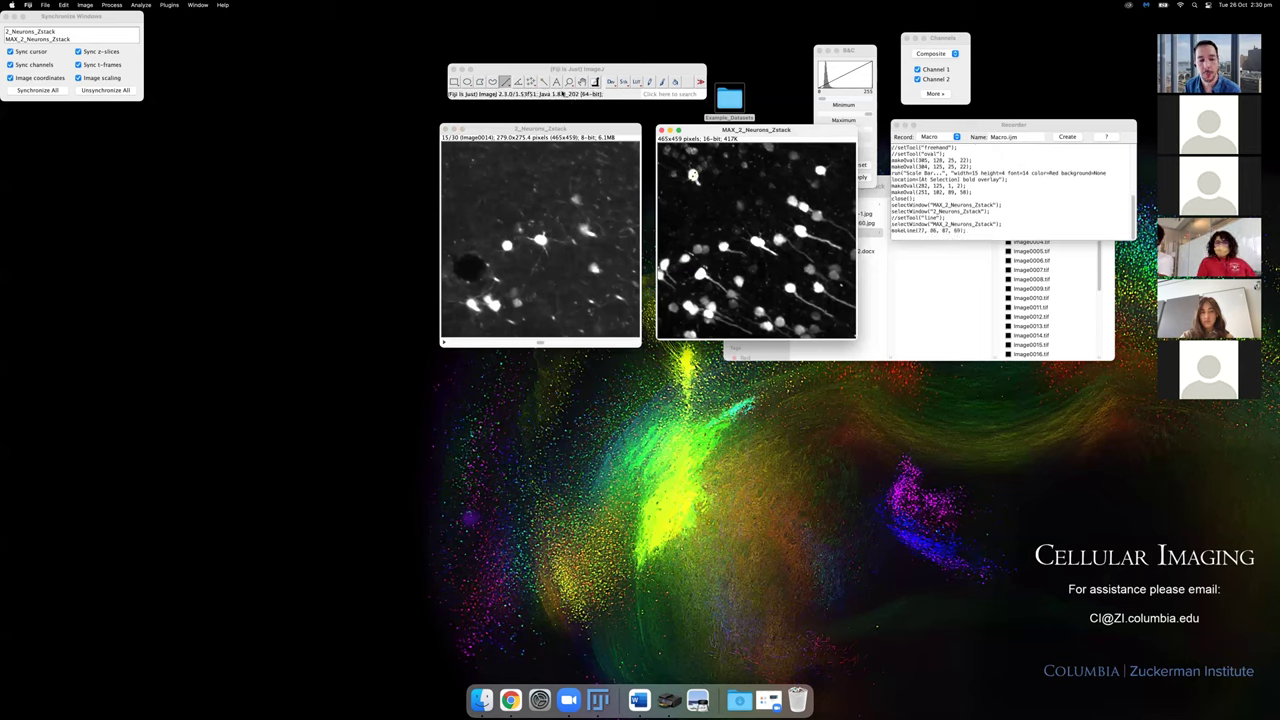
left_click(731, 204)
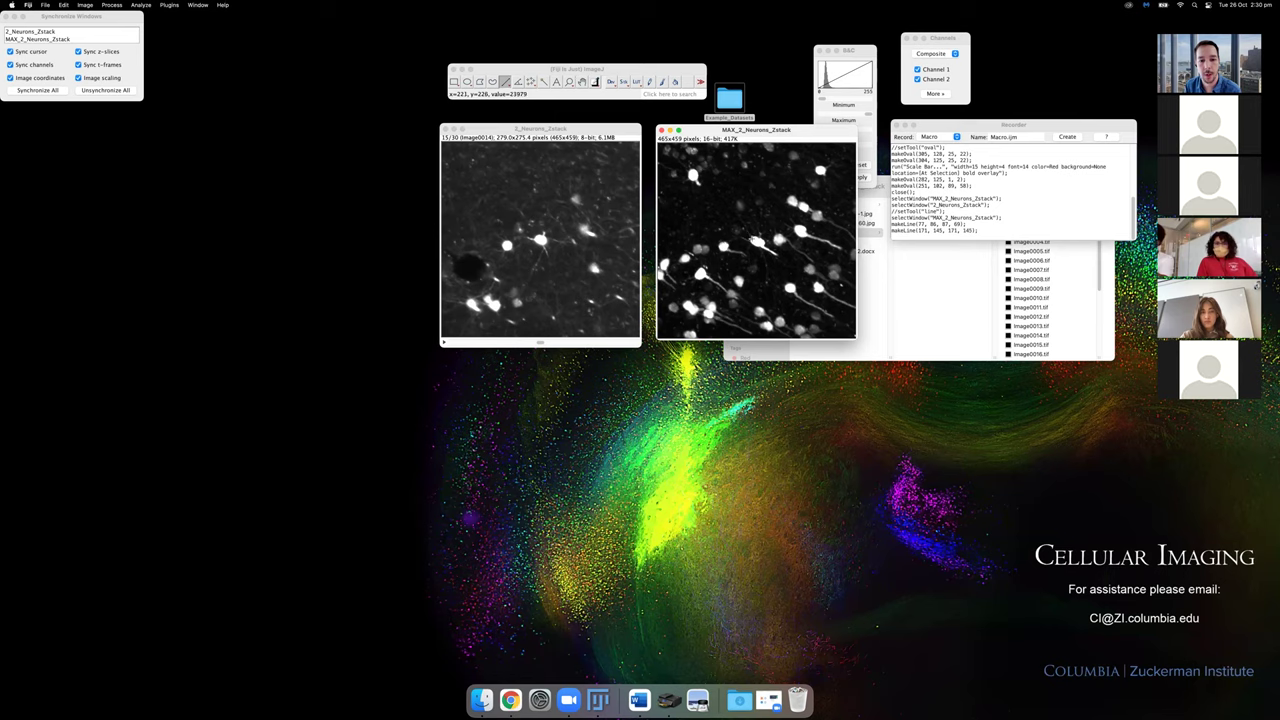
left_click_drag(776, 252, 779, 257)
left_click(742, 190)
Check the ROI defaults with yellow as the color, and draw a rectangle about 172 by 168 pixels on the maximum projection.
double_click(454, 81)
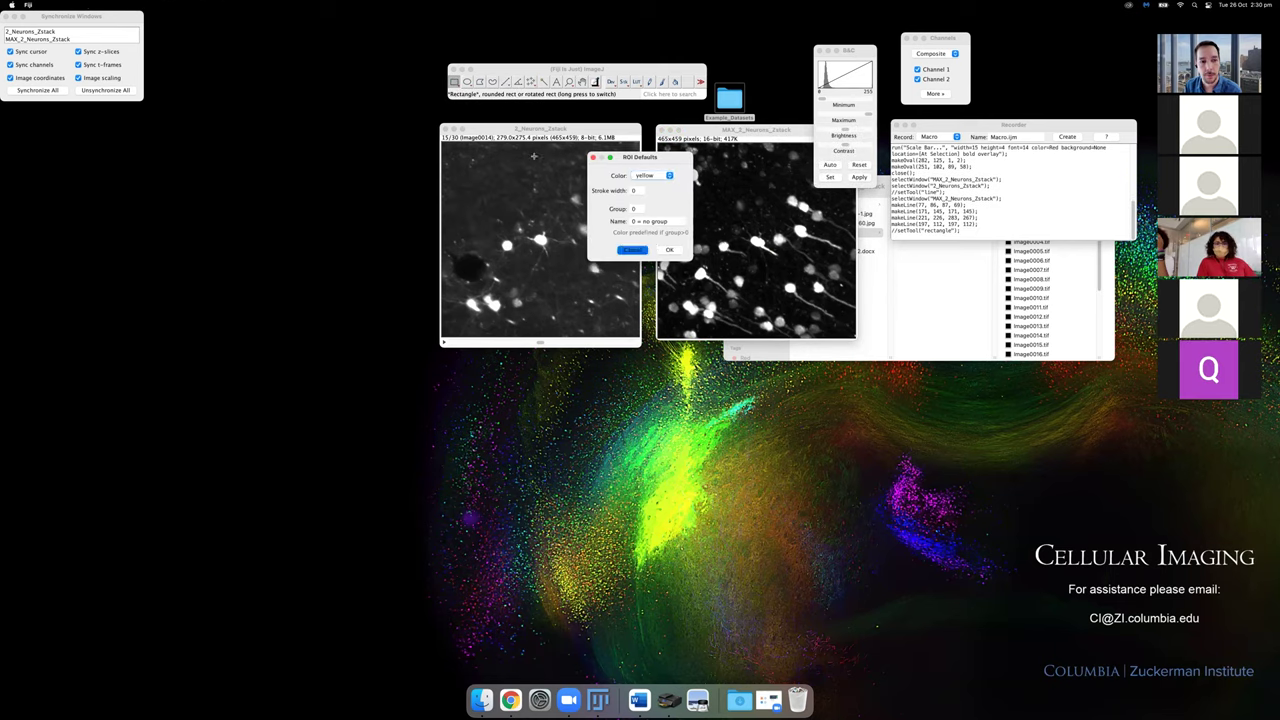
key("Return")
left_click_drag(697, 181, 770, 252)
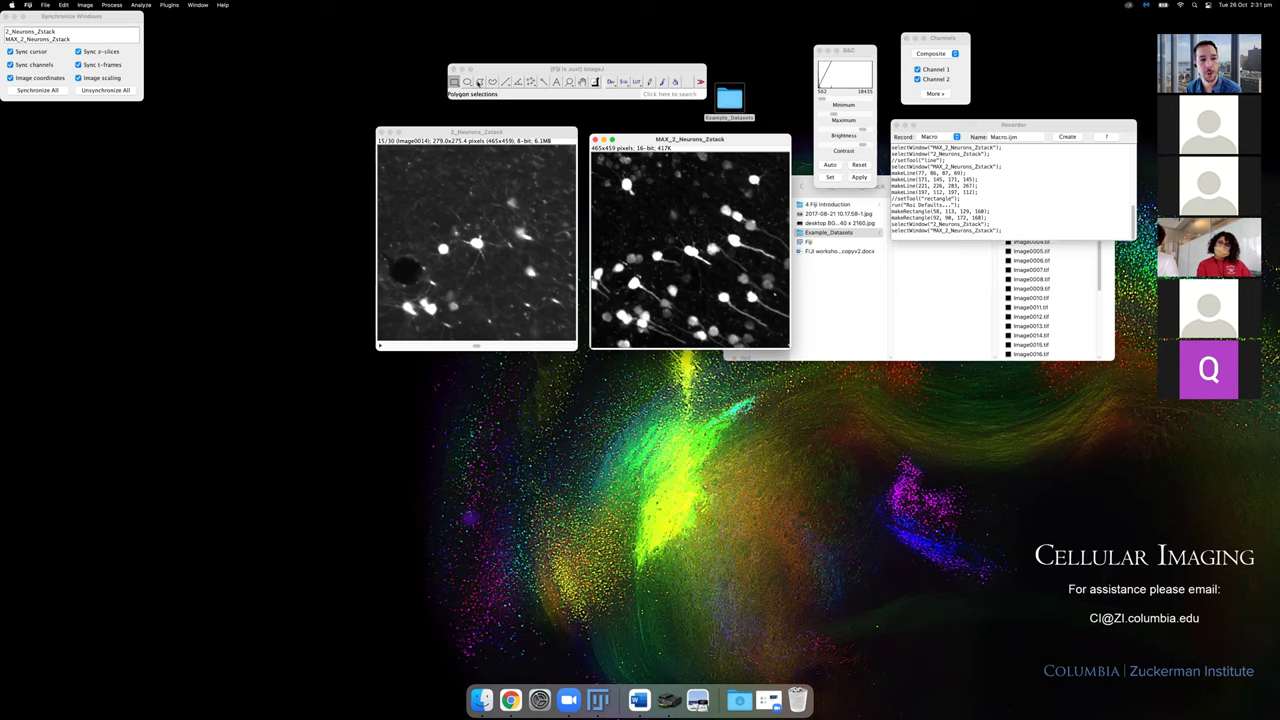
Outline a neuron cell body near the upper right of the maximum projection with a closed polygon selection.
left_click(470, 83)
left_click(480, 82)
left_click(467, 82)
left_click(480, 82)
left_click(722, 210)
left_click(726, 214)
left_click(729, 215)
left_click(729, 212)
left_click(729, 208)
left_click(727, 206)
double_click(726, 206)
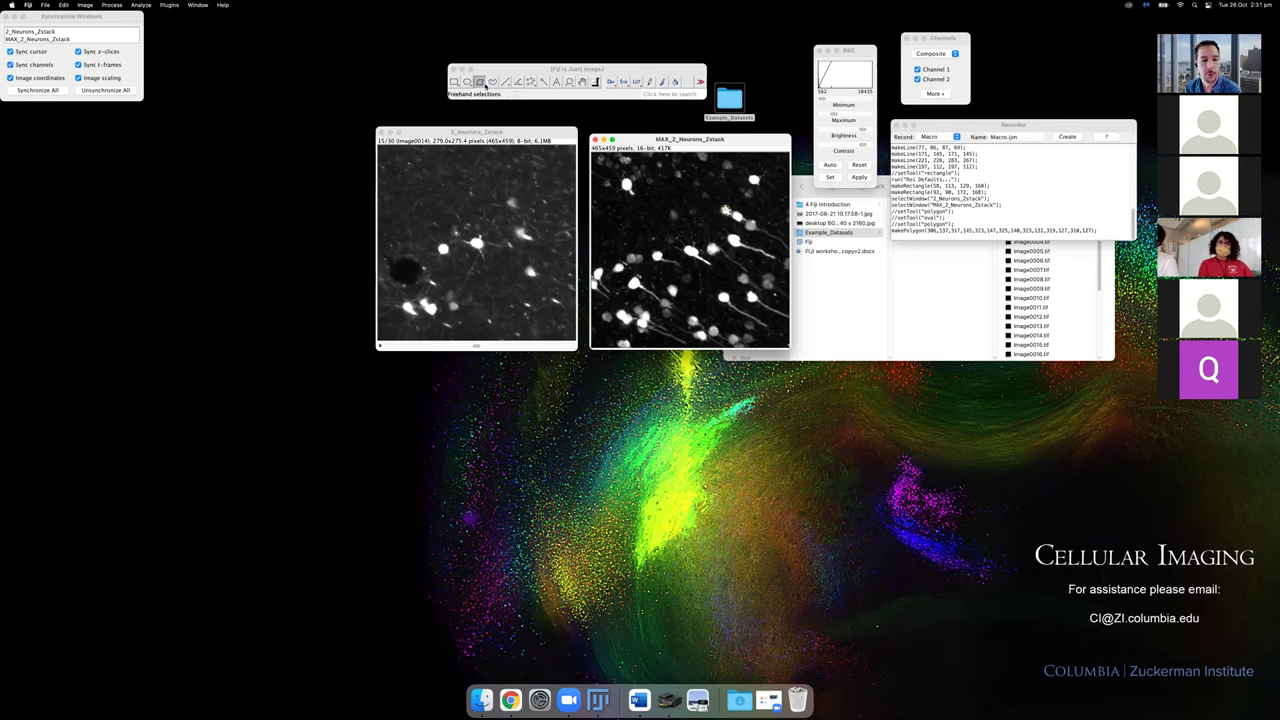
Enable the selection brush with a size of 15 pixels.
left_click(467, 82)
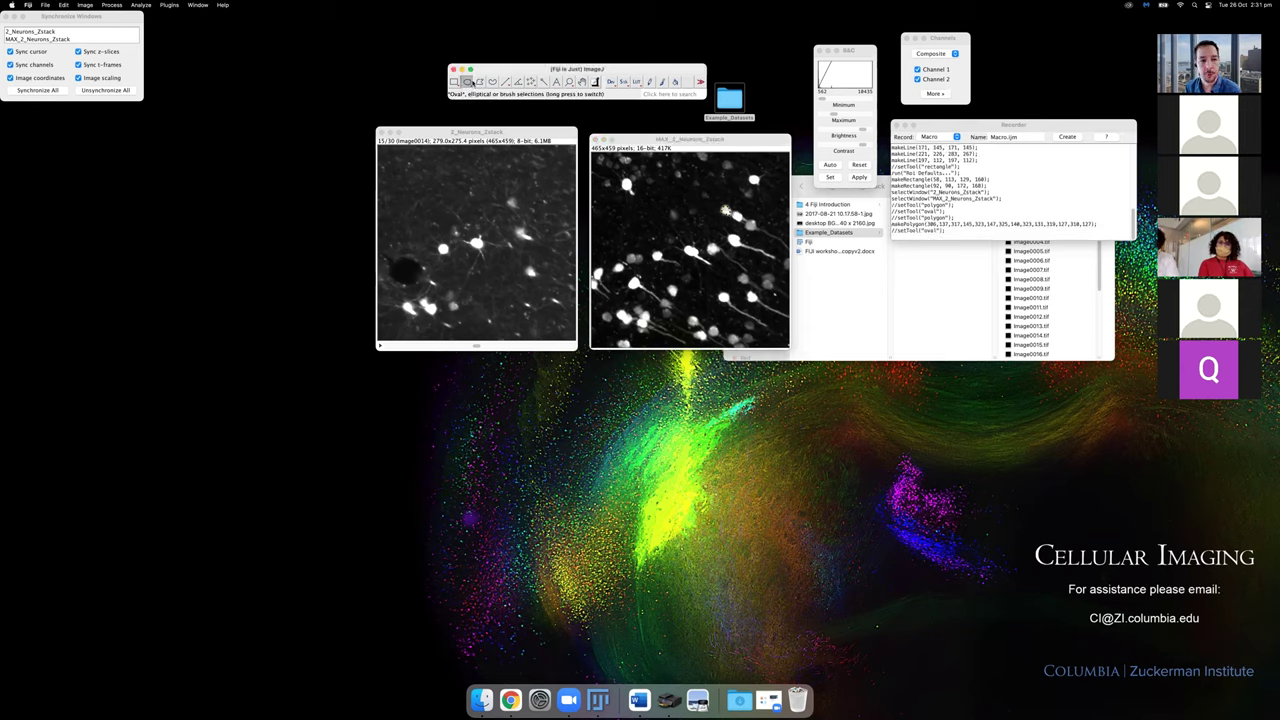
double_click(467, 82)
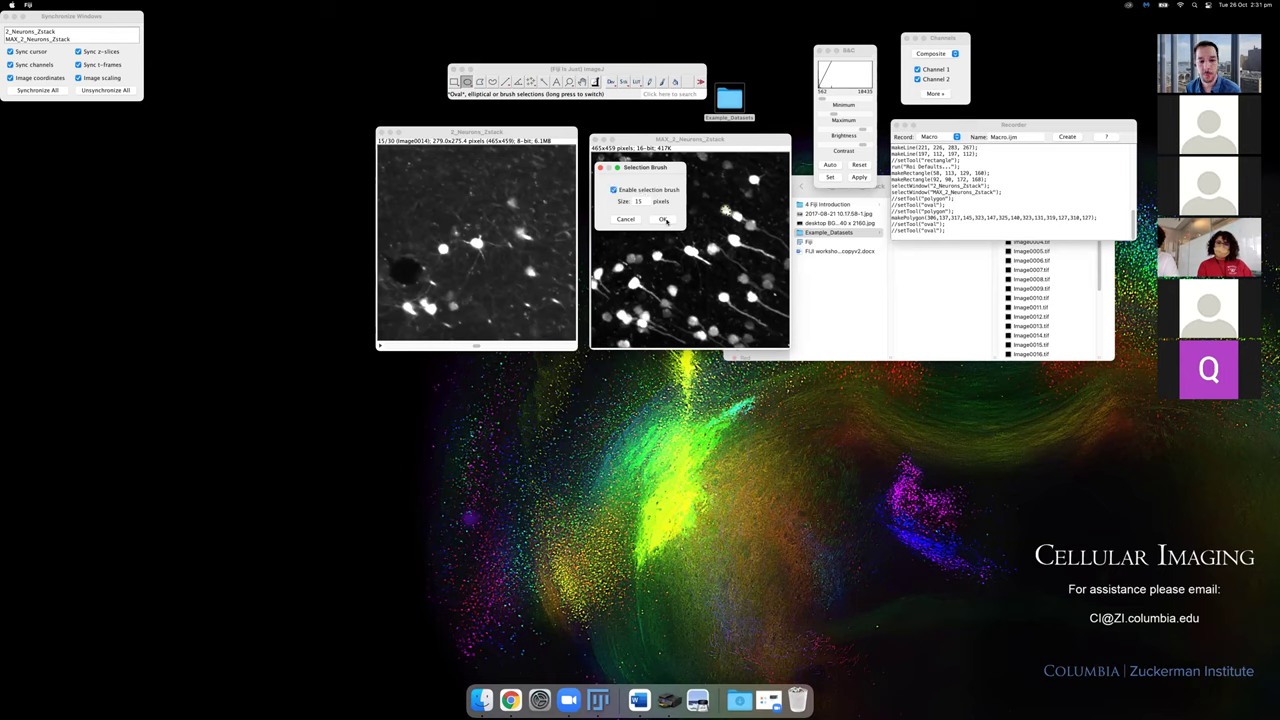
double_click(639, 201)
left_click(664, 220)
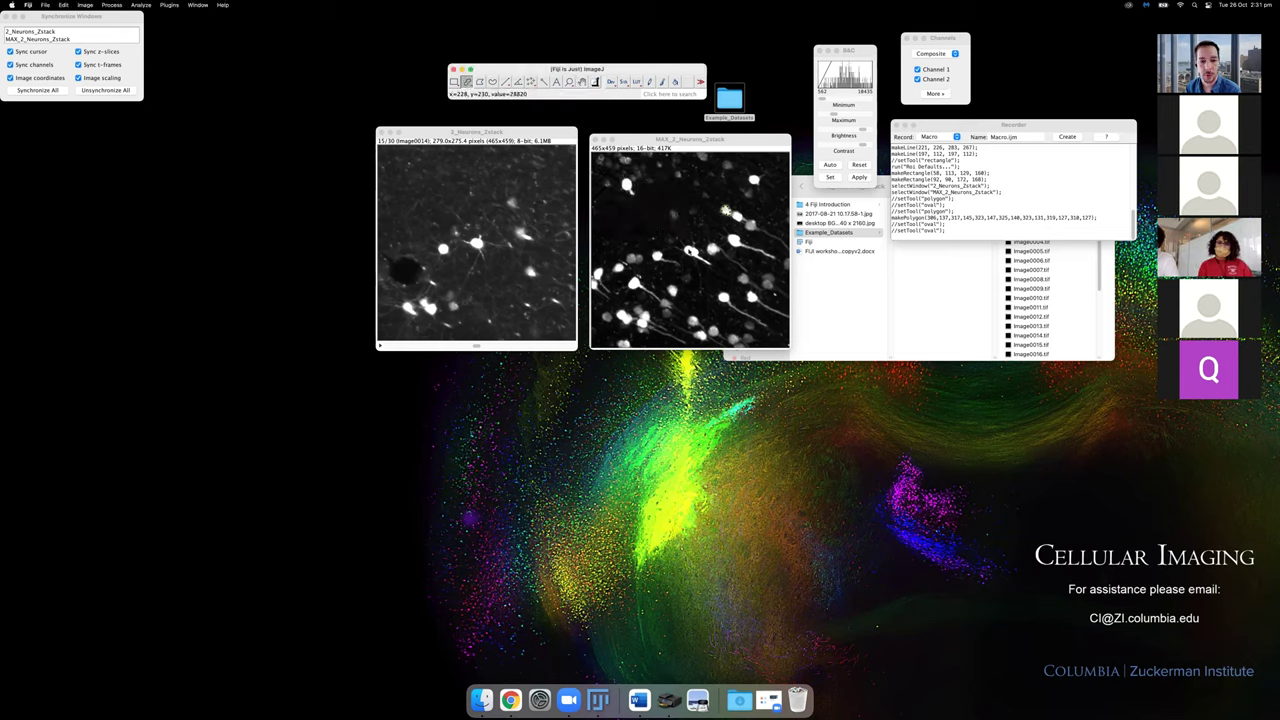
Brush additional selections over the polygon-outlined neuron, the dark upper background and several other cell bodies in the maximum projection.
left_click(724, 210)
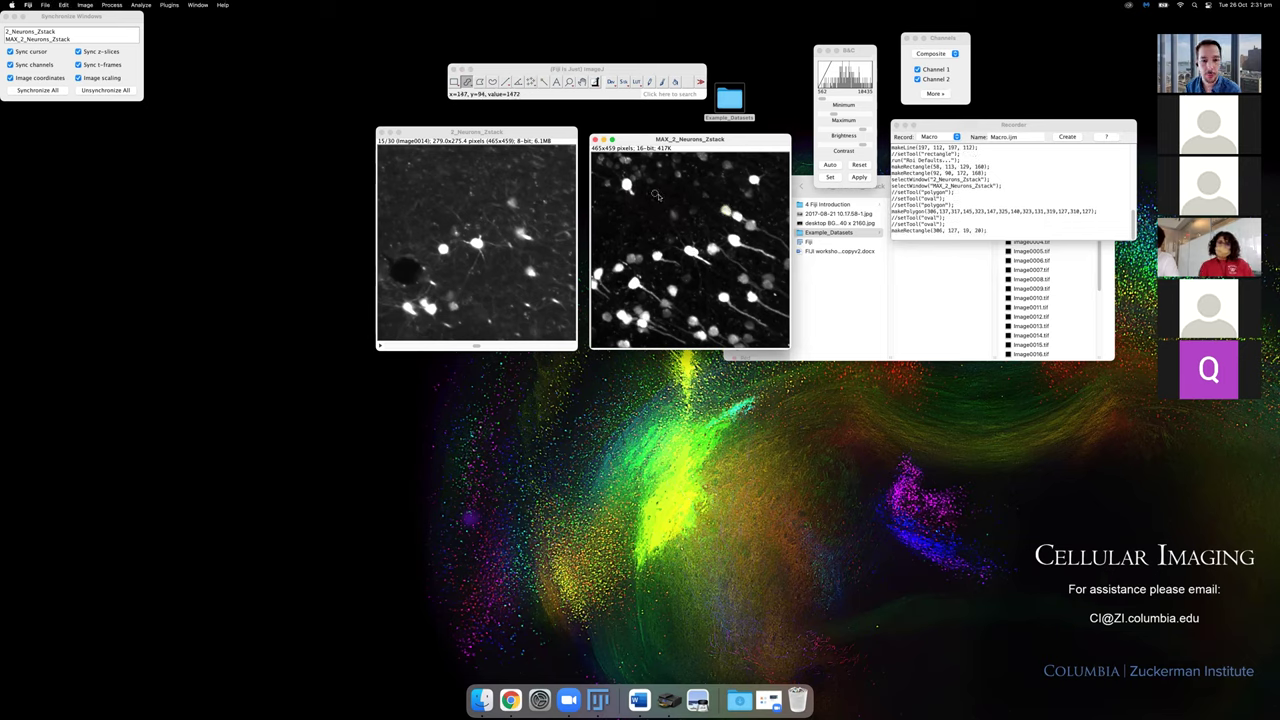
left_click_drag(662, 195, 696, 186)
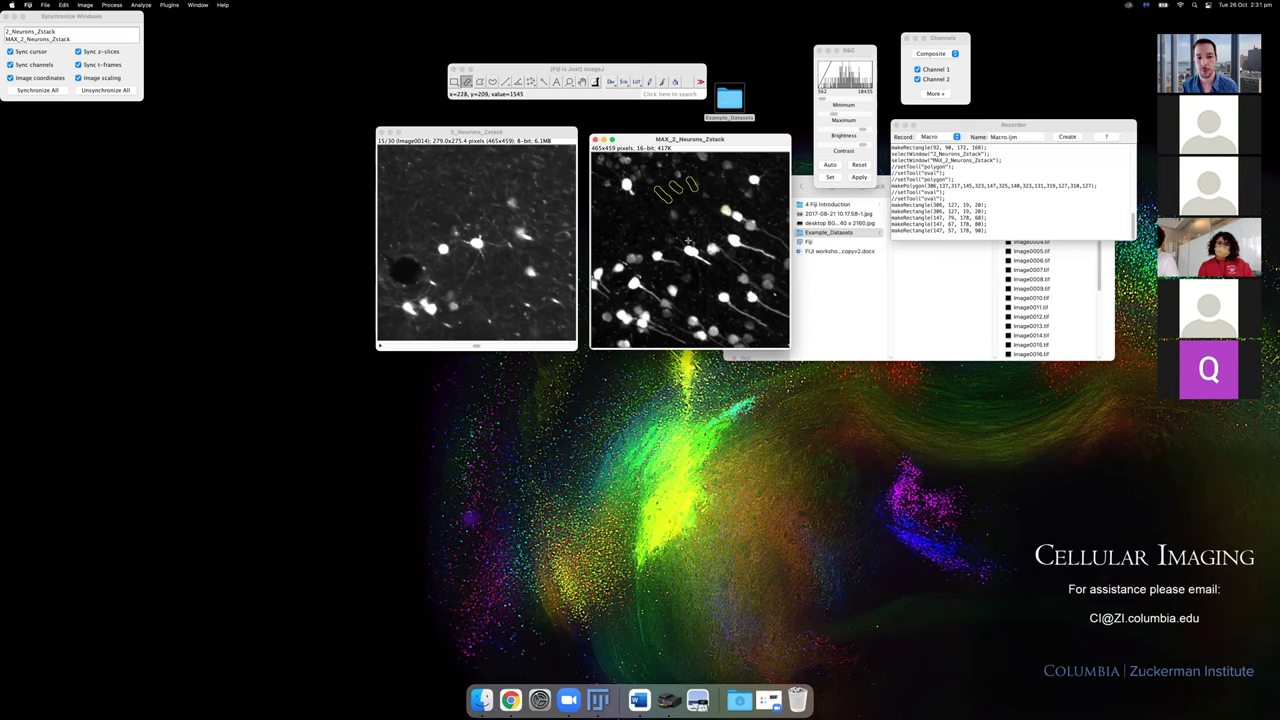
left_click(691, 252)
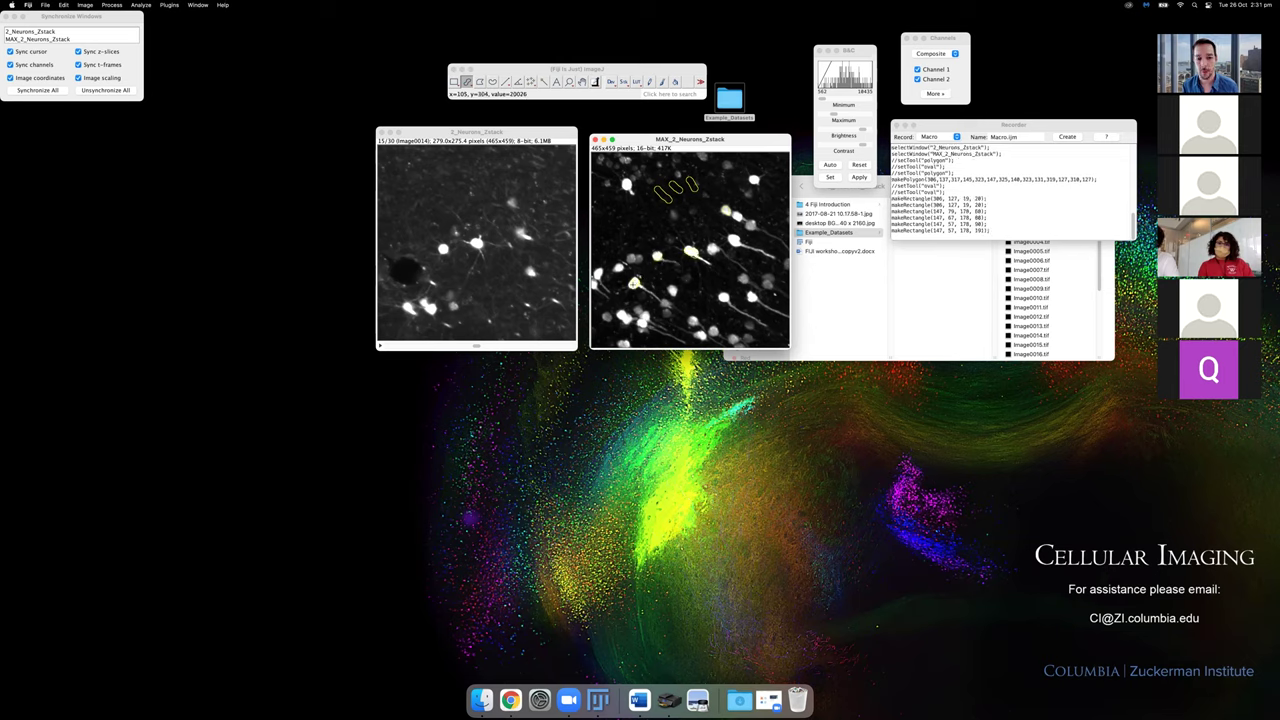
left_click(635, 282)
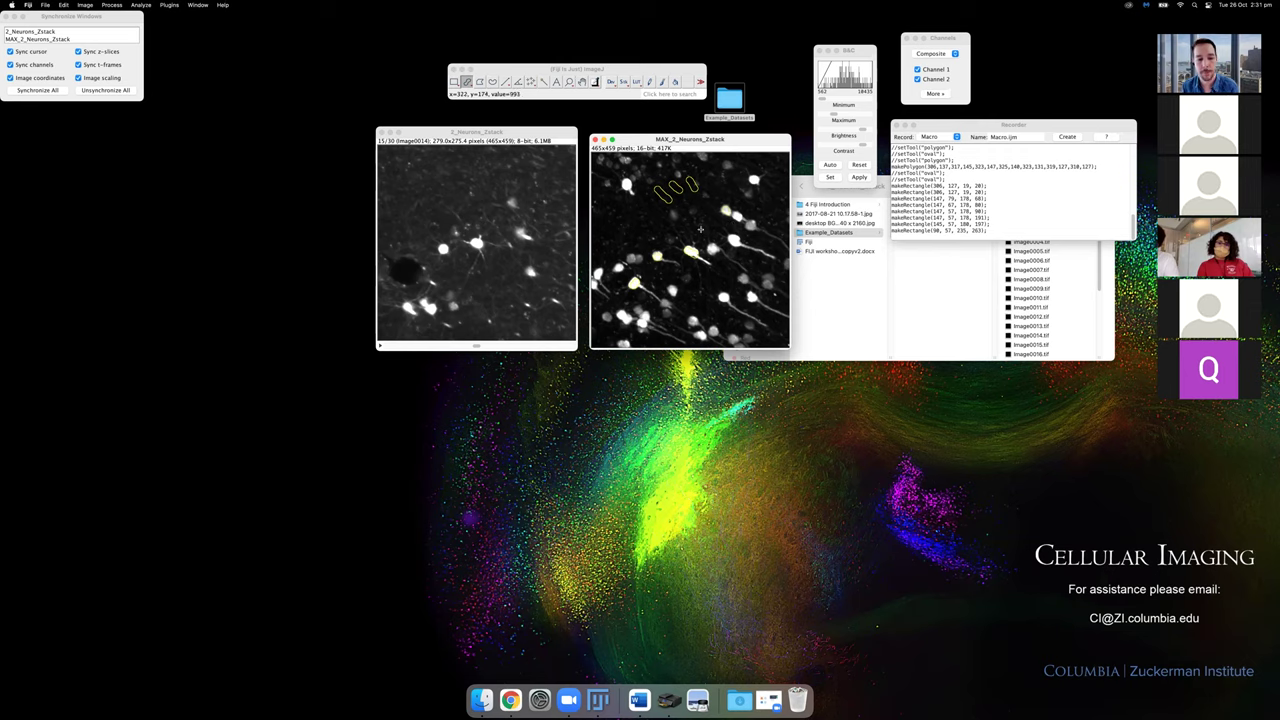
Erase the brushed background outlines from the maximum projection, then clear the remaining selection.
left_click(674, 180)
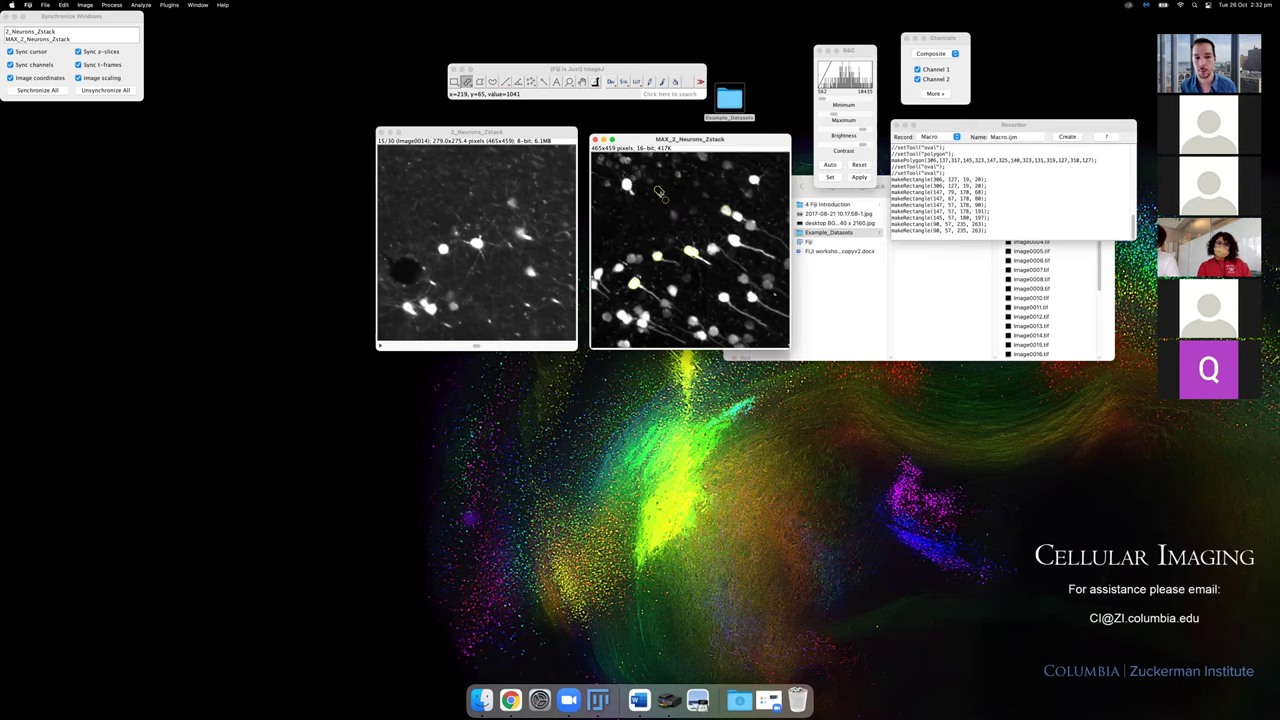
left_click(659, 190)
left_click_drag(653, 187, 623, 222)
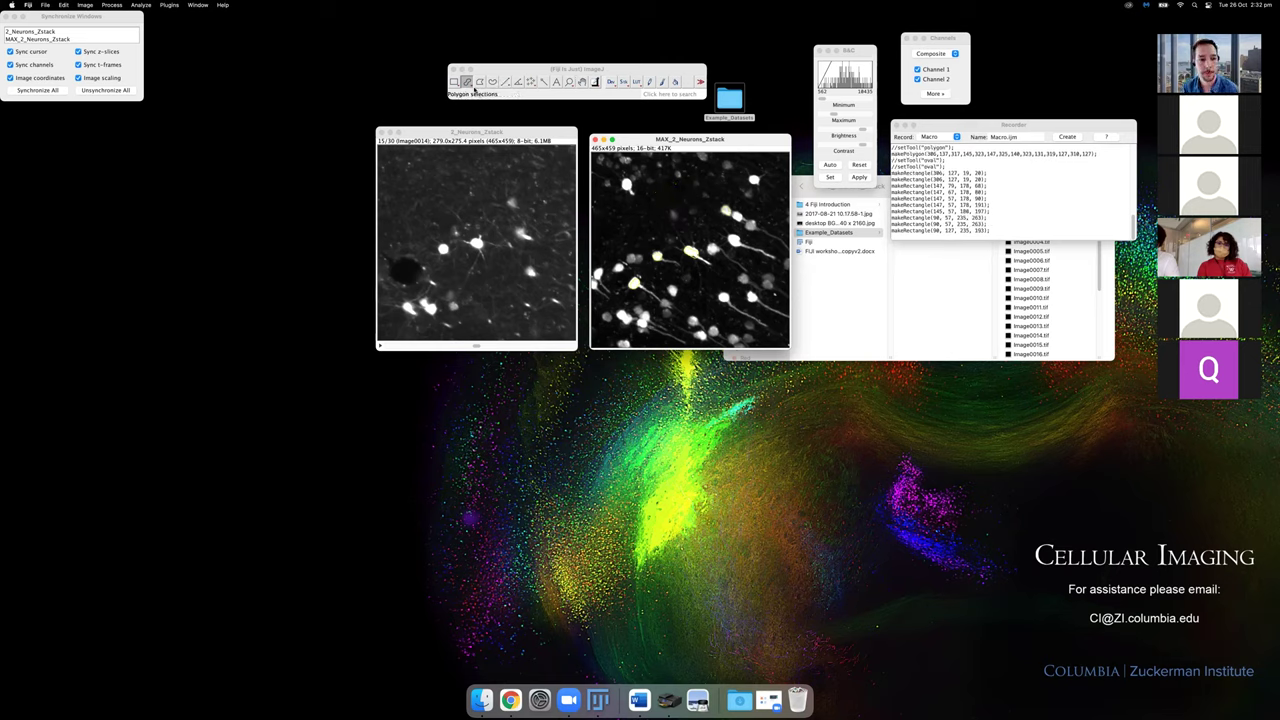
left_click(664, 203)
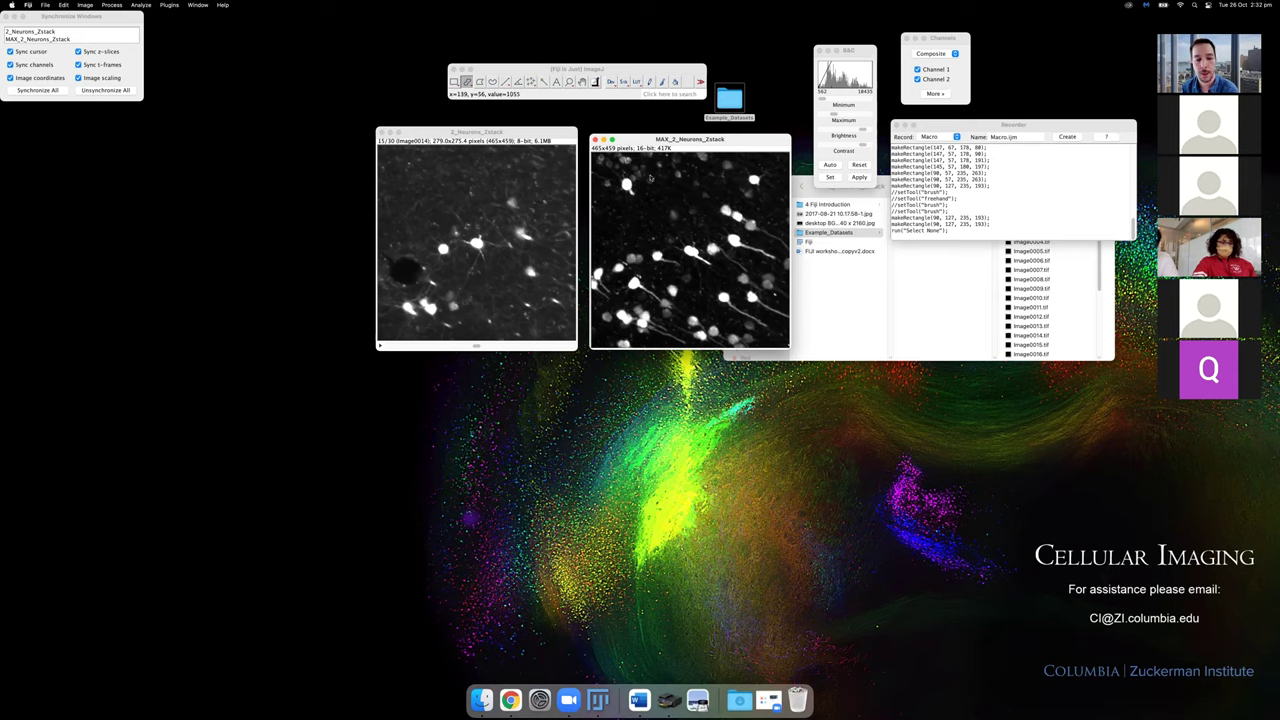
Move the z-stack over the projection, go to slice 11, and brush a selection about 35 by 32 pixels over the bright upper-right neuron.
left_click_drag(527, 138, 741, 145)
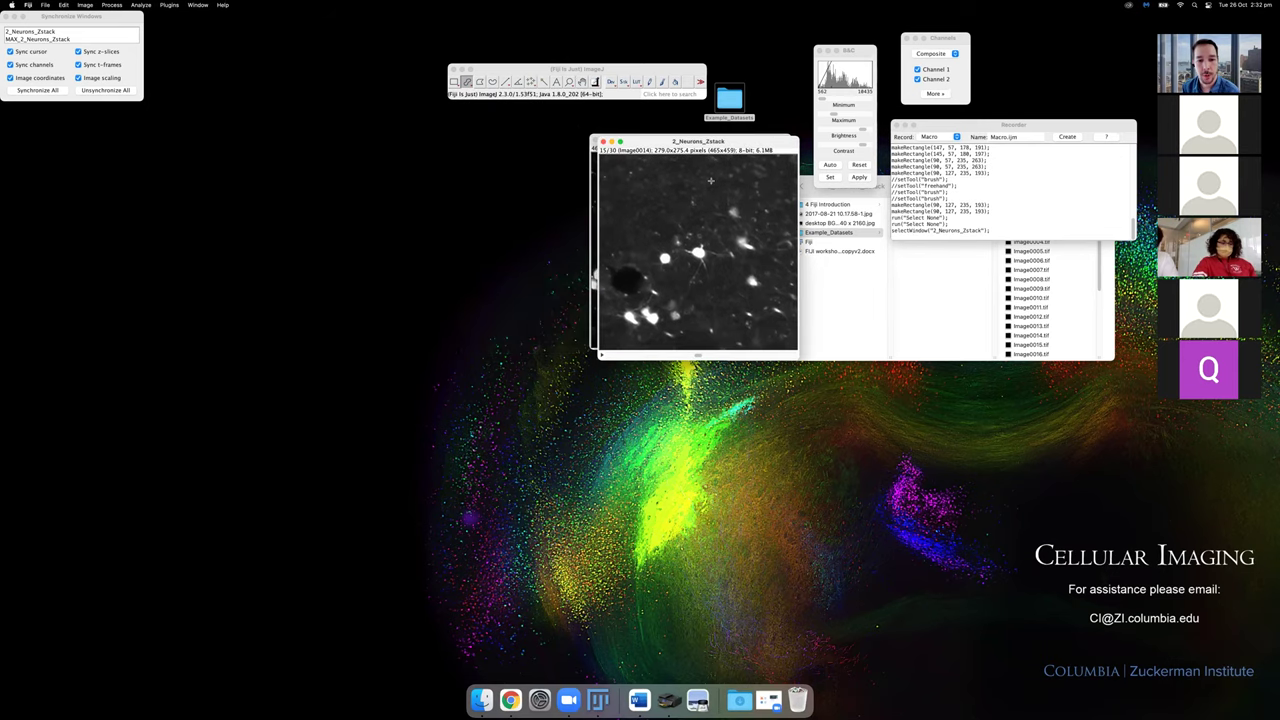
left_click_drag(697, 356, 672, 355)
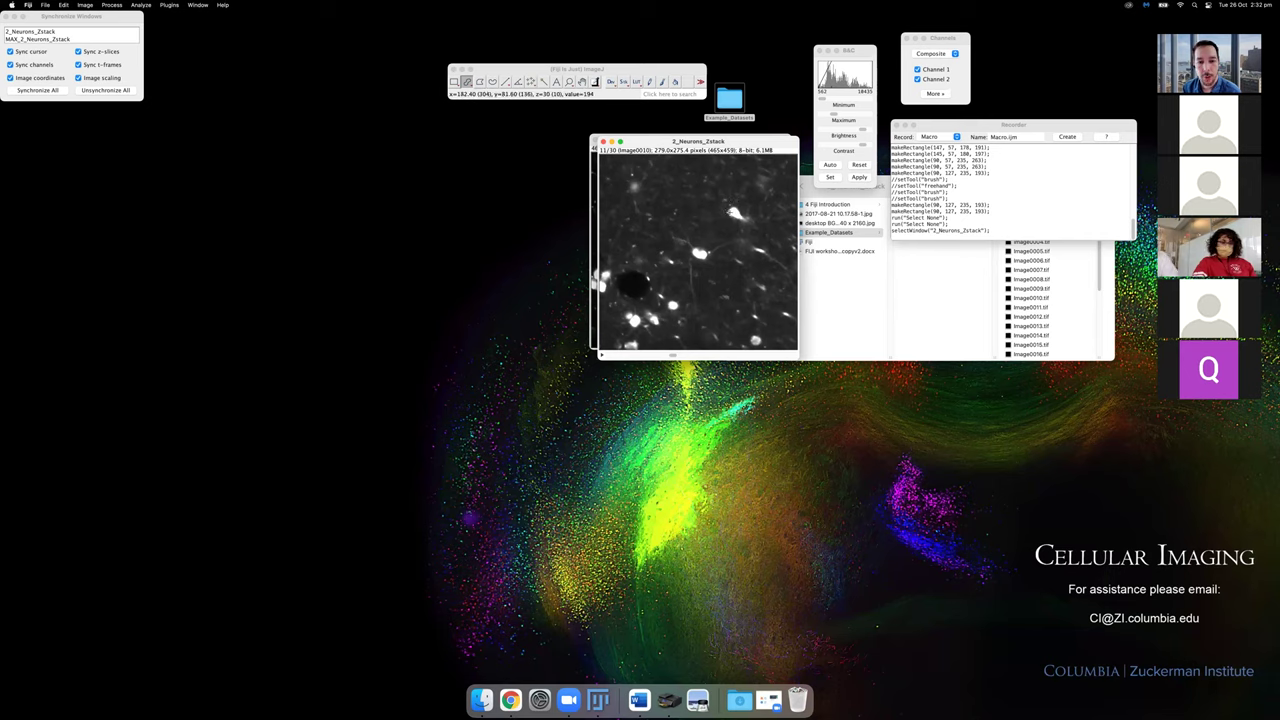
left_click_drag(729, 206, 744, 220)
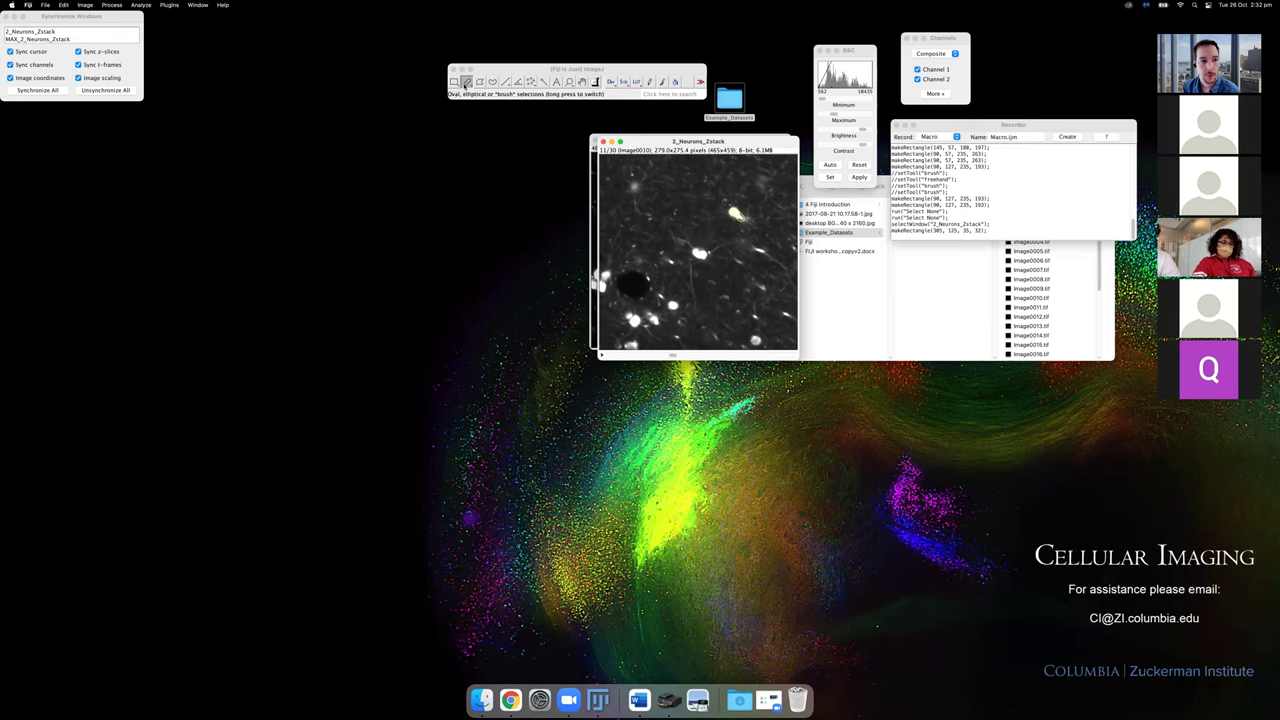
Switch to the Oval tool and place an oval about 20 by 19 pixels on the bright upper-right neuron.
left_click_drag(466, 83, 500, 108)
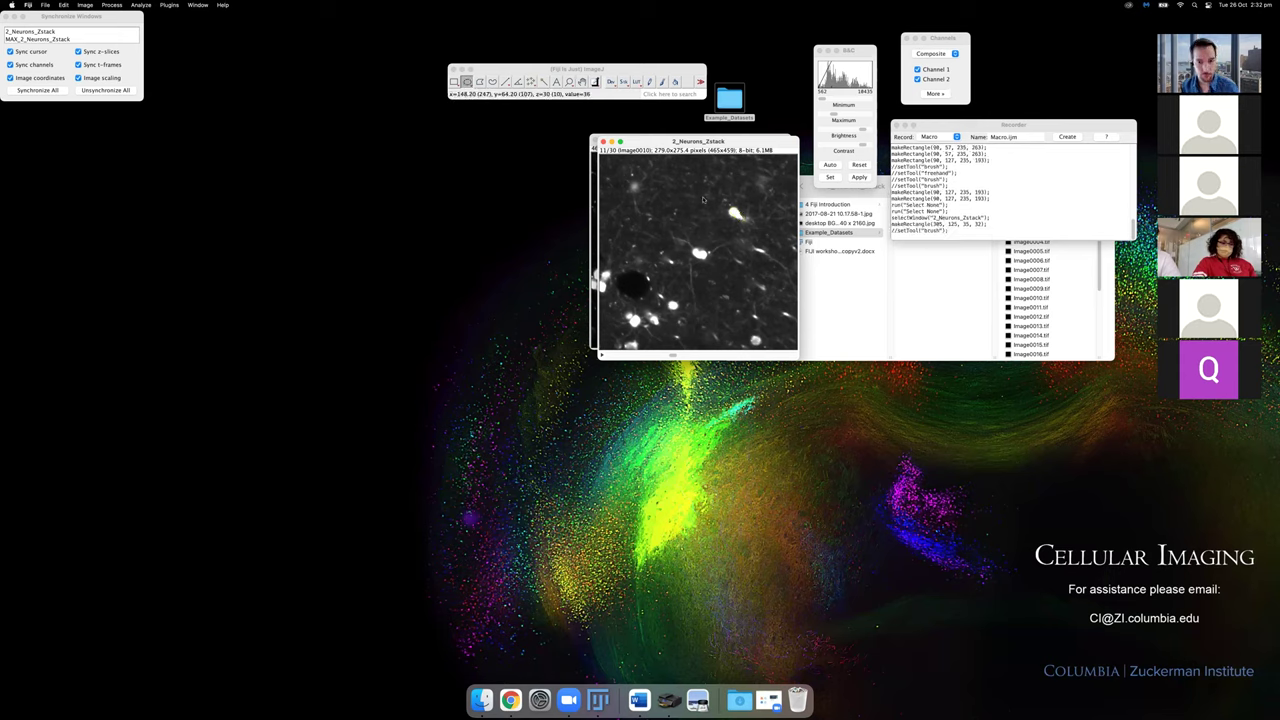
left_click(734, 212)
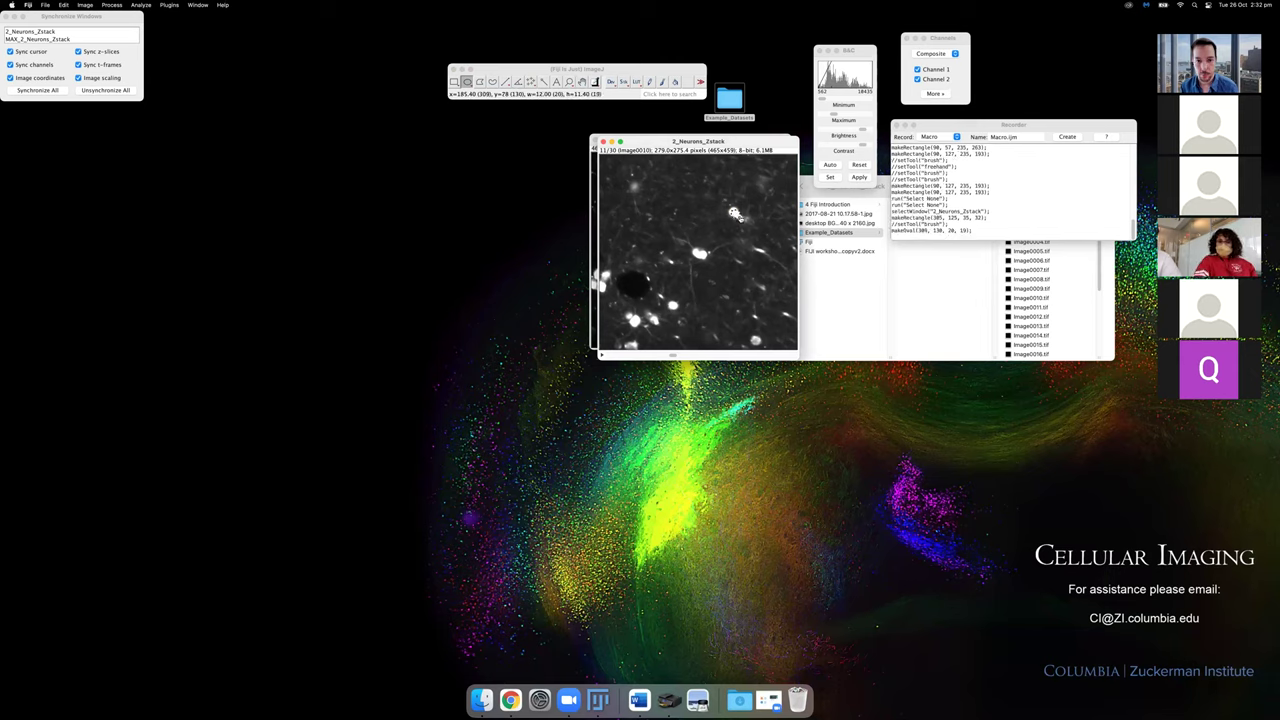
left_click(734, 211)
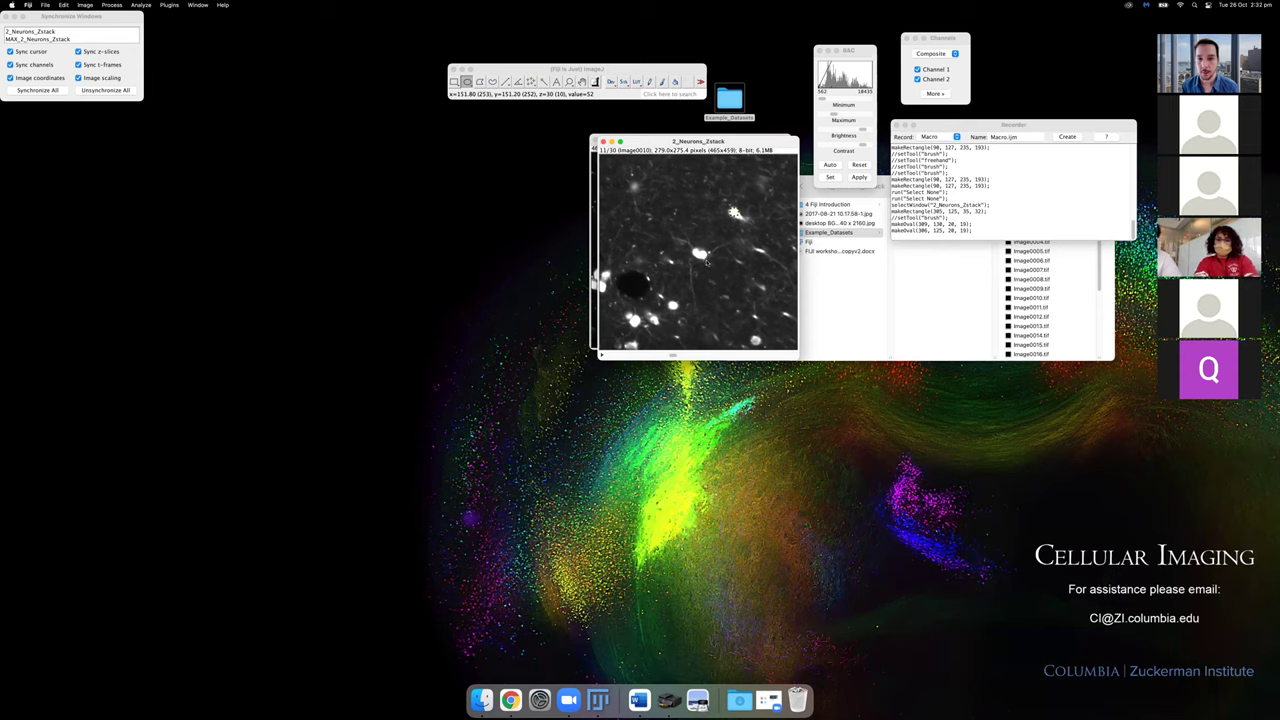
Add the upper-right oval to the ROI Manager, then outline the central and lower-central neurons with ovals about 23 by 17 and 19 by 17 pixels and add them.
key("t")
left_click_drag(738, 124, 847, 51)
left_click(697, 254)
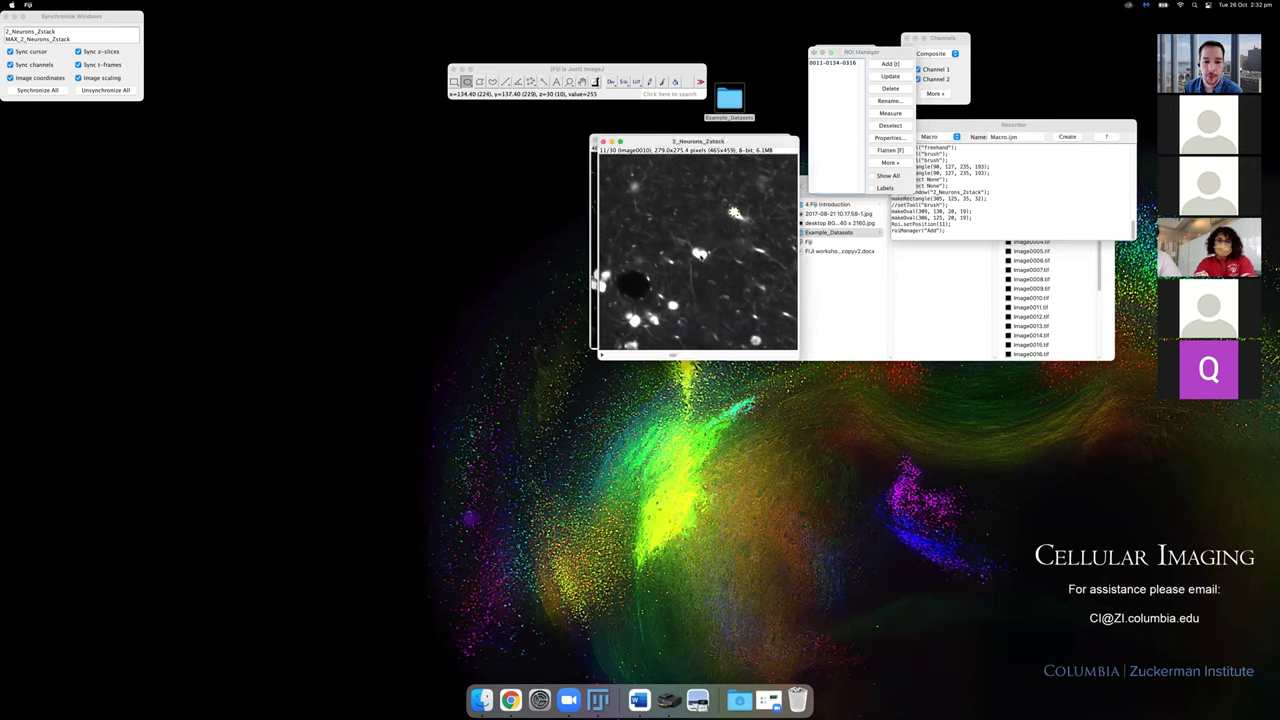
left_click_drag(704, 258, 706, 261)
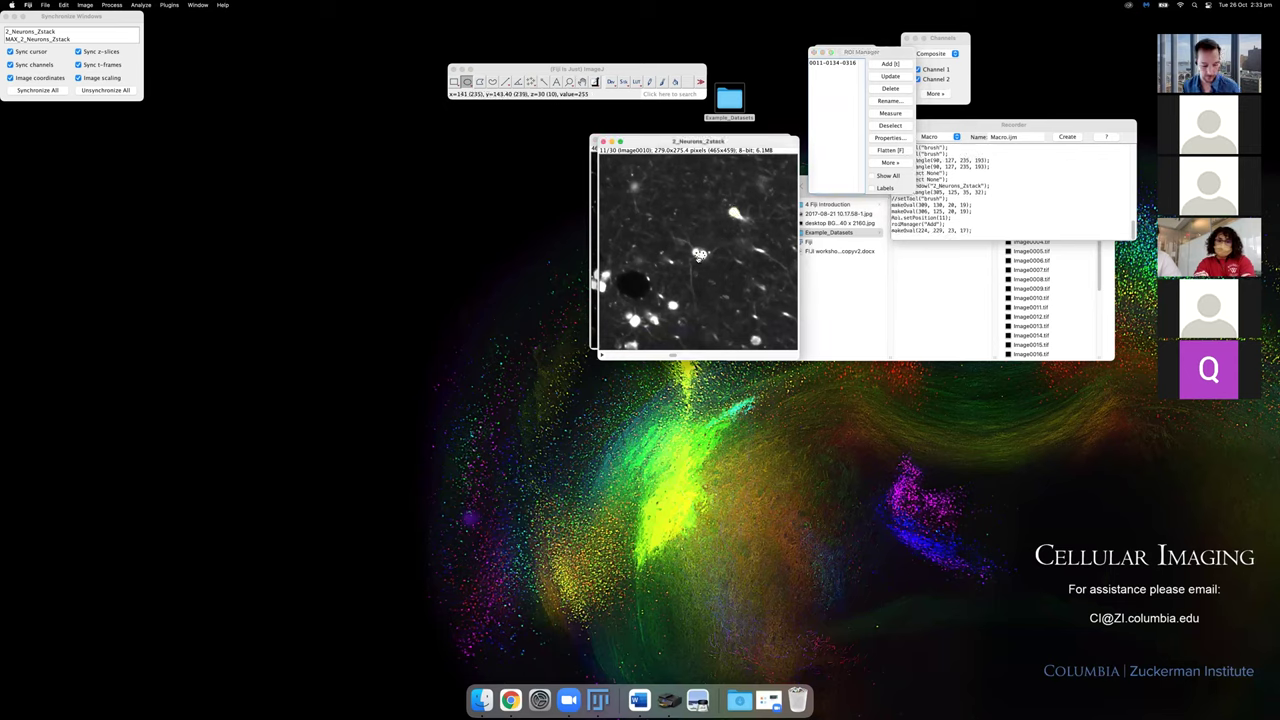
key("t")
left_click_drag(668, 300, 676, 309)
key("t")
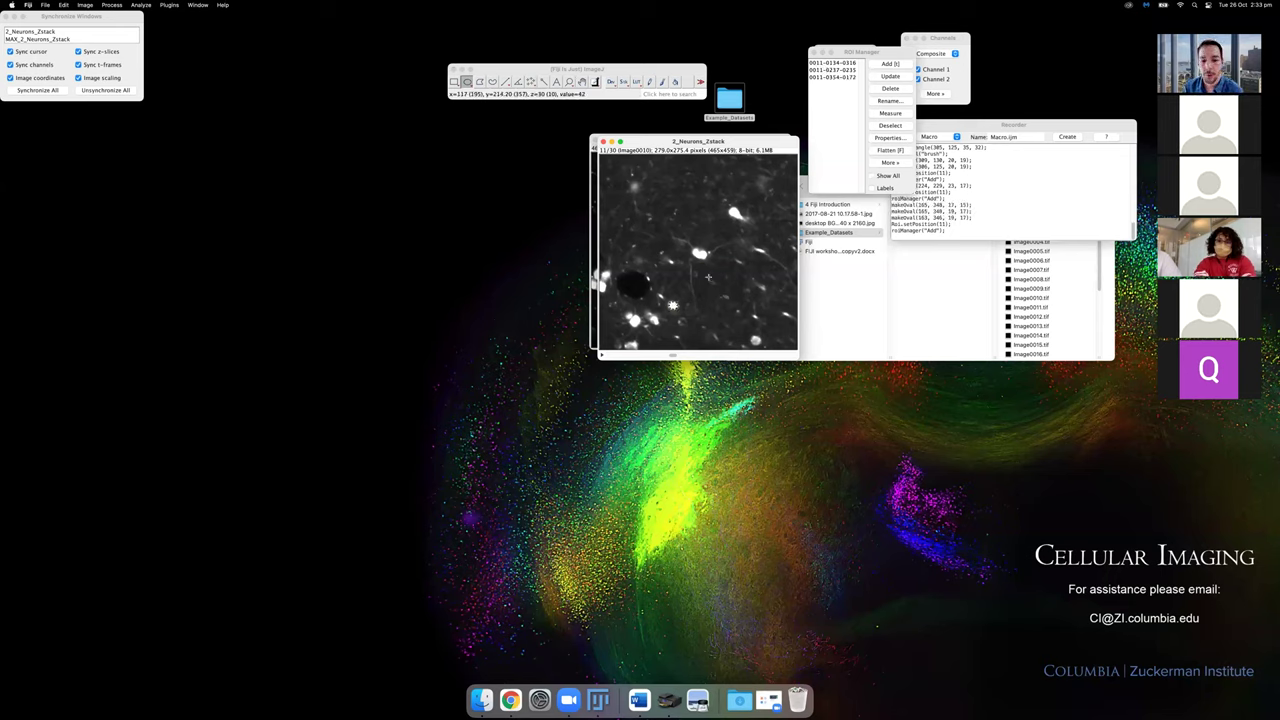
Recall the first two stored regions on the z-stack, go to slice 23, and recall a stored region to return to its slice.
left_click(829, 69)
left_click(829, 62)
left_click(829, 69)
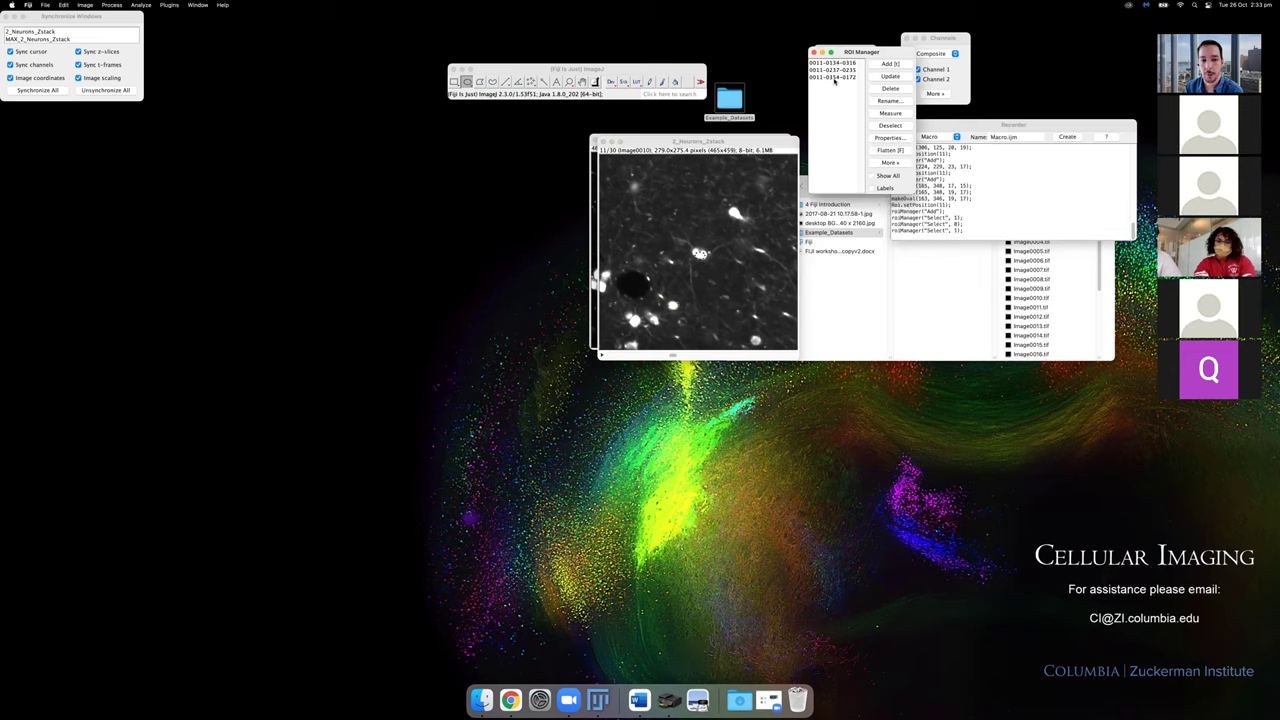
left_click_drag(684, 352, 768, 318)
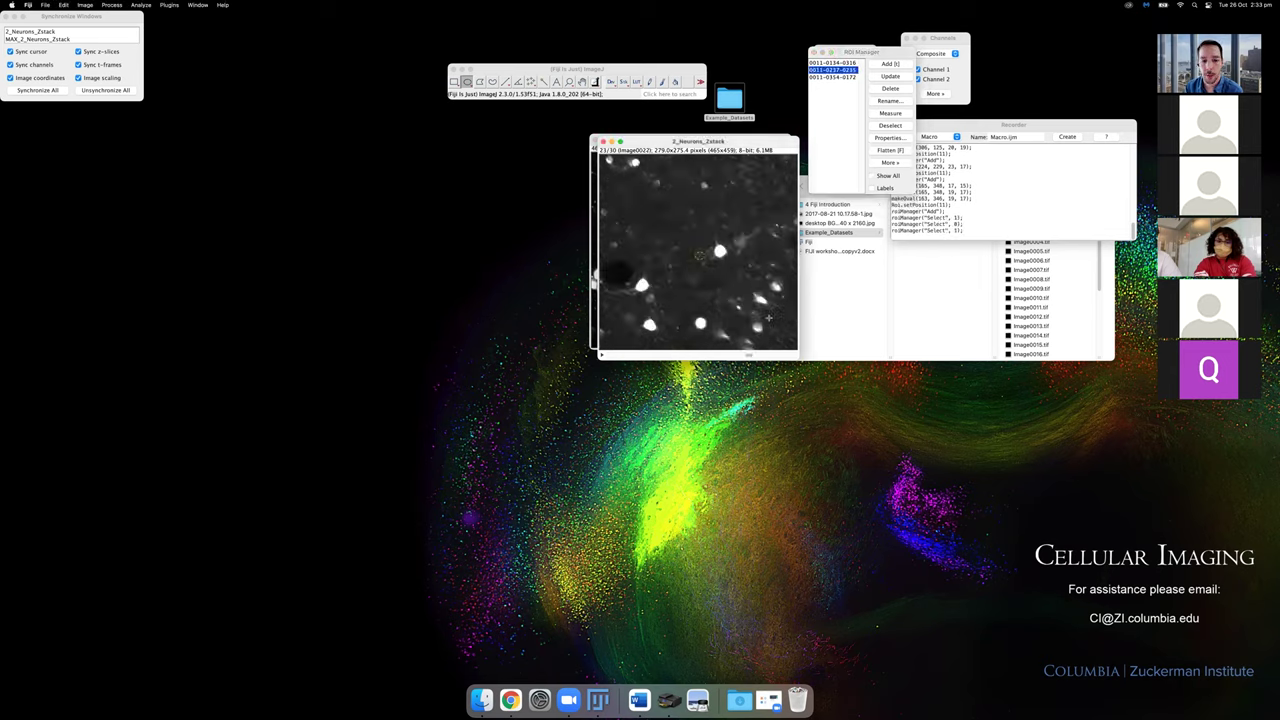
left_click(833, 69)
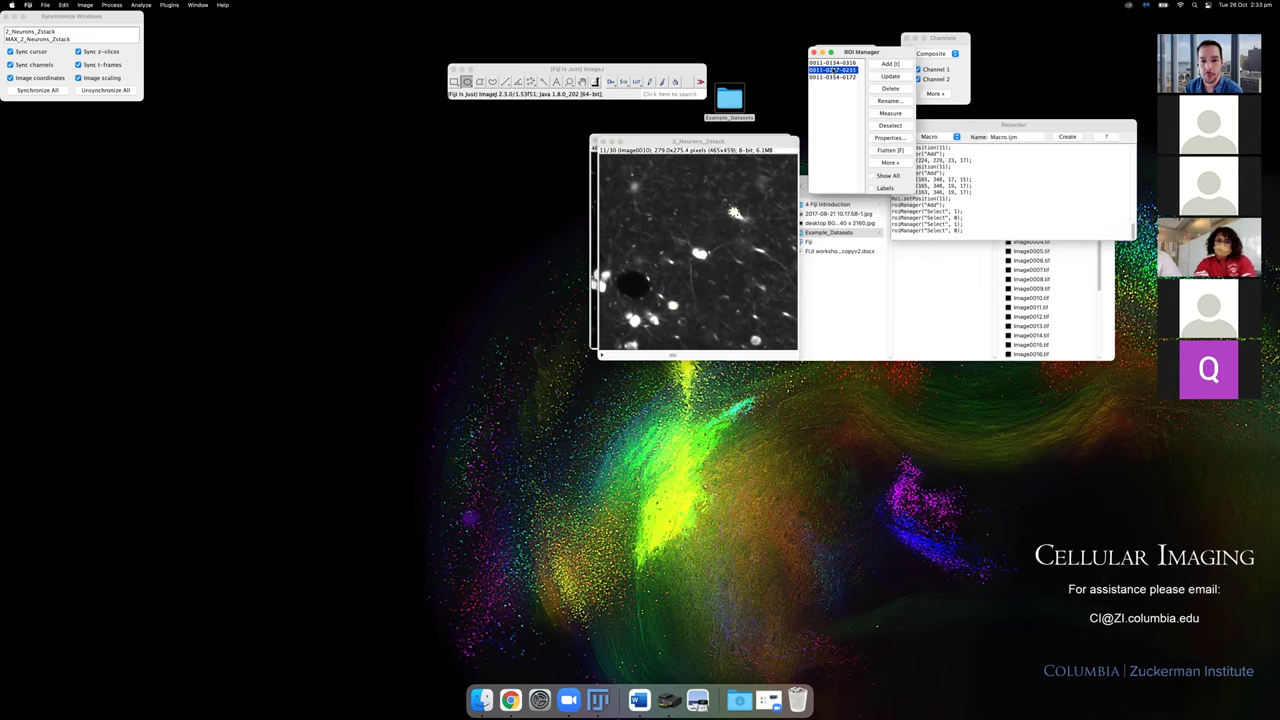
Cycle through the three stored regions on slice 11 of the z-stack, ending on the third one.
left_click(833, 77)
left_click(833, 63)
left_click(834, 70)
left_click(834, 63)
left_click(835, 70)
left_click(836, 63)
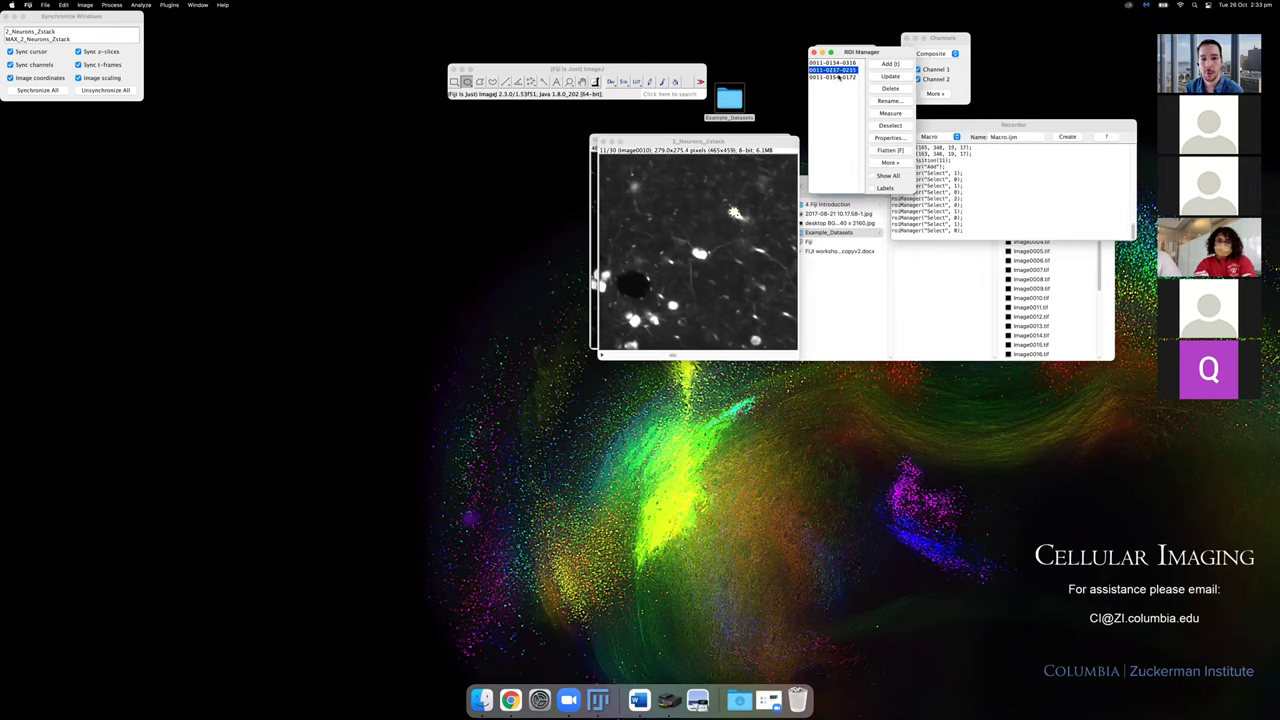
left_click(836, 77)
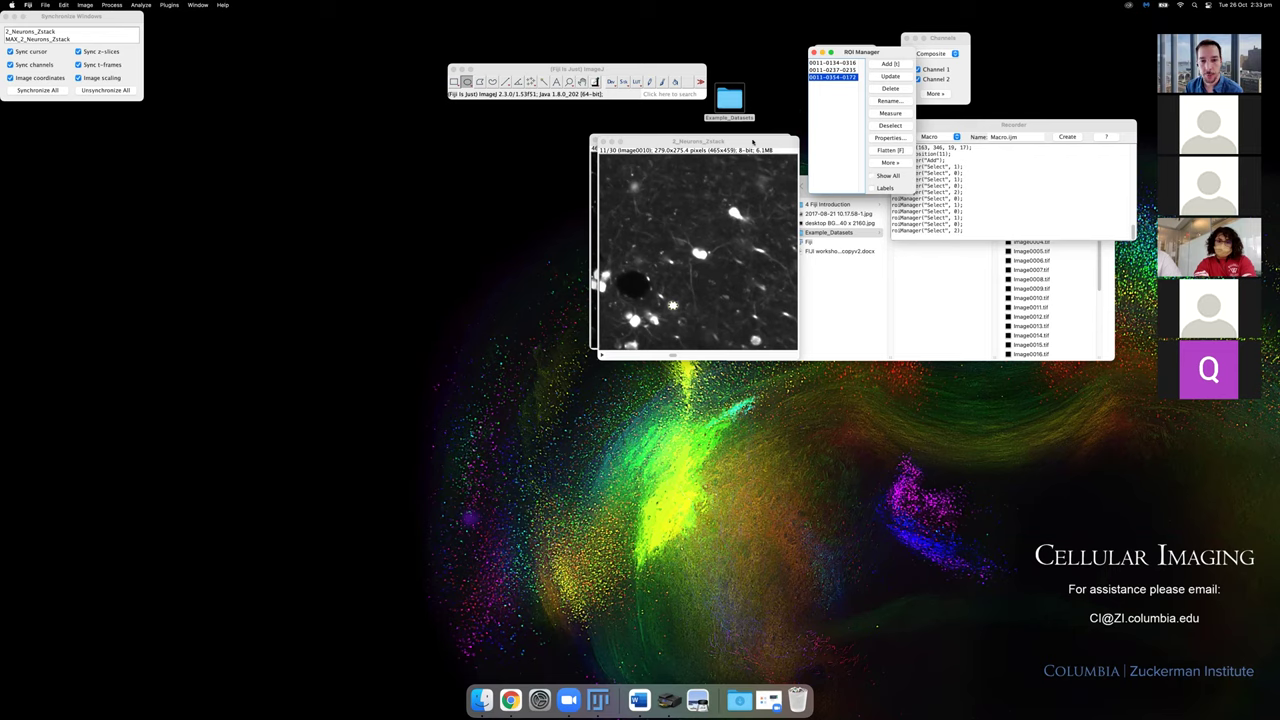
Move the z-stack off the maximum projection, activate the projection, and recall each of the three stored regions on it.
left_click_drag(756, 143, 590, 147)
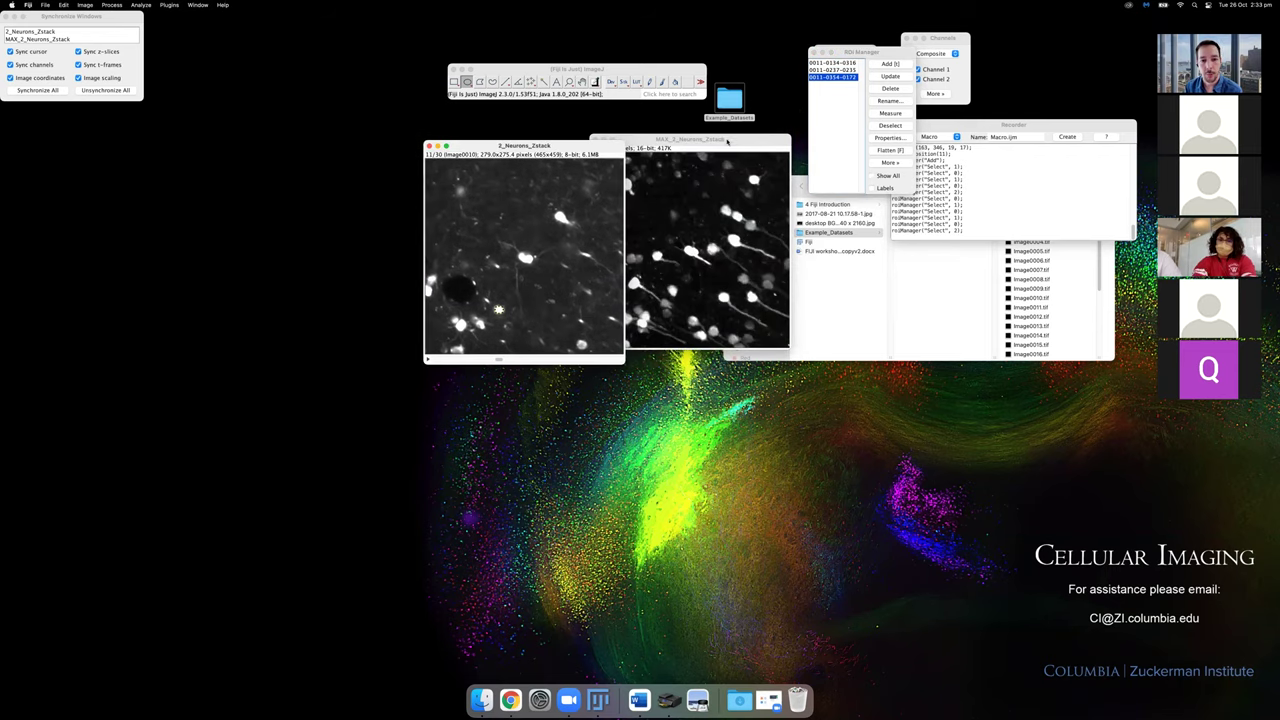
left_click(777, 151)
left_click(834, 63)
left_click(834, 70)
left_click(834, 63)
left_click(834, 70)
left_click(834, 77)
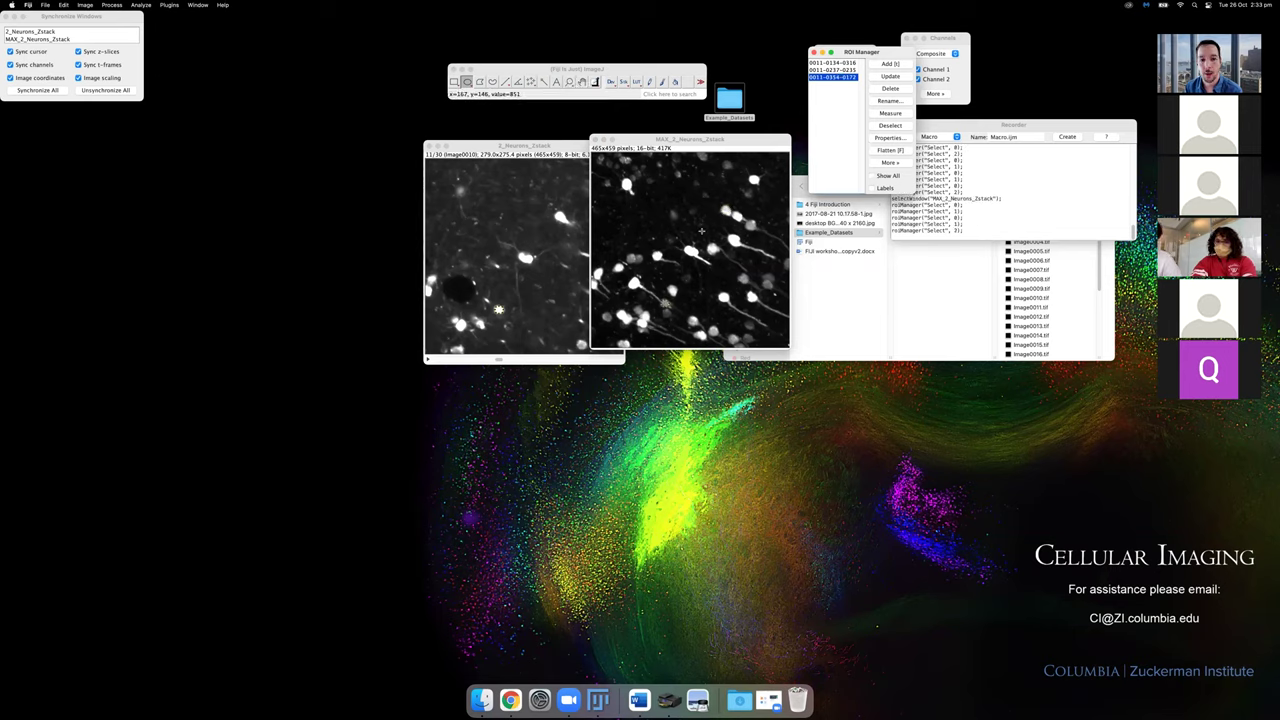
Place the maximum projection beside the z-stack and go to slice 15 of the z-stack.
left_click_drag(700, 139, 758, 137)
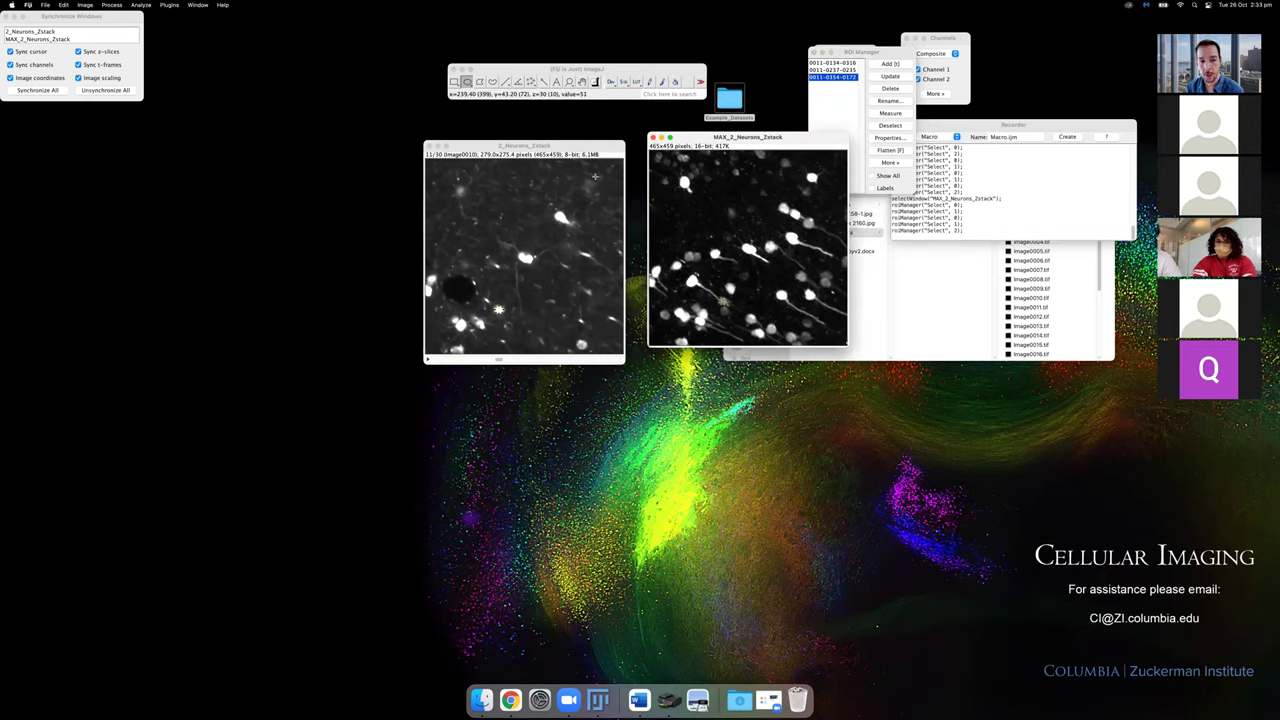
left_click(544, 212)
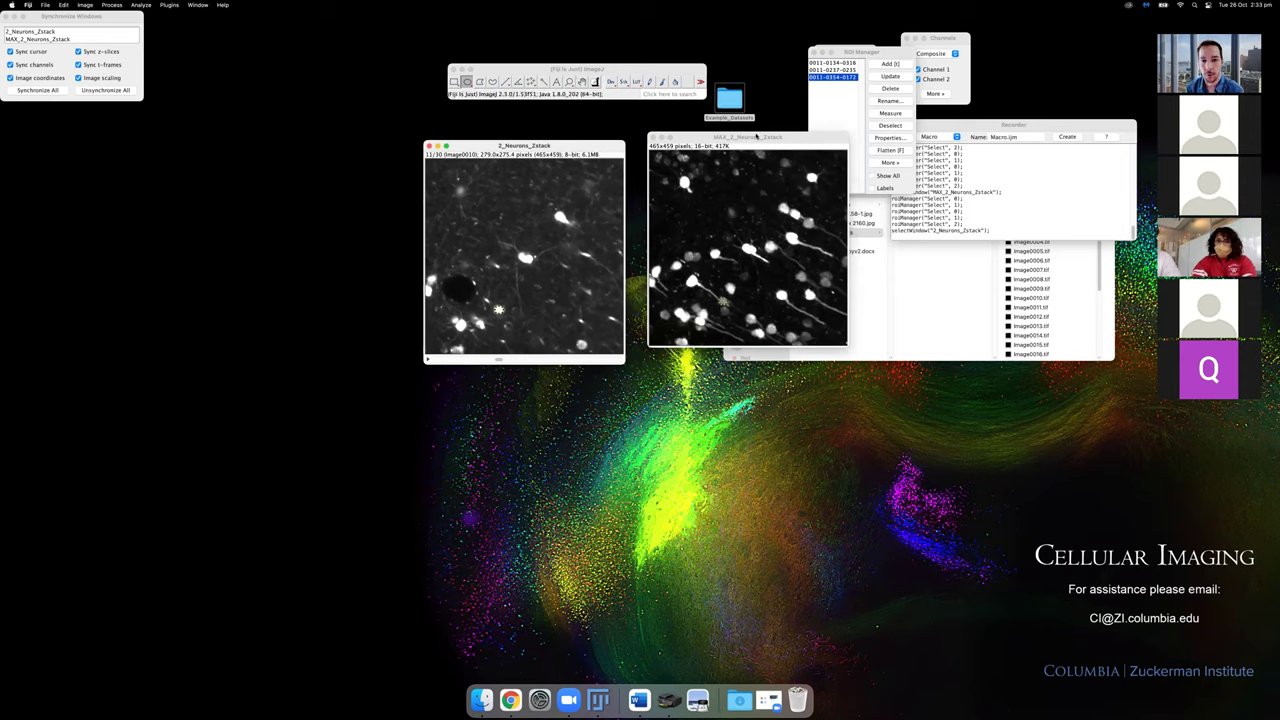
left_click(781, 265)
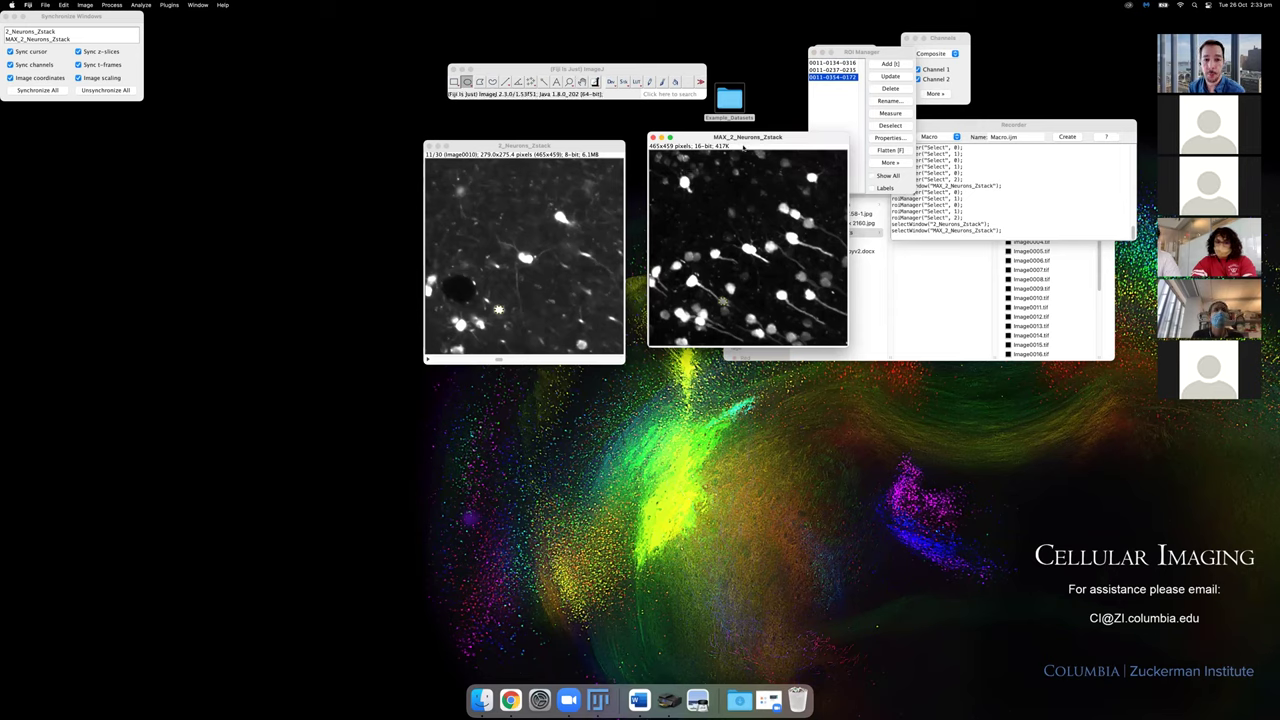
left_click(499, 361)
mouse_move(505, 359)
left_mouse_down()
mouse_move(556, 360)
mouse_move(523, 360)
left_mouse_up()
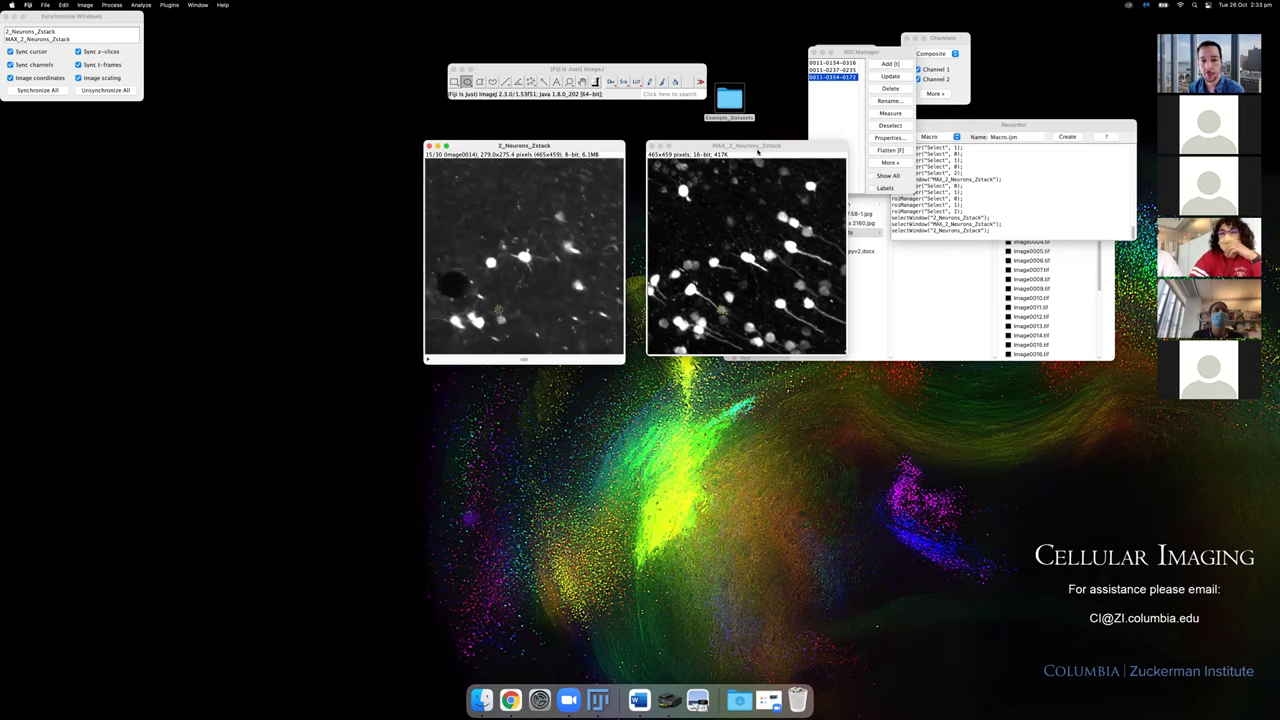
Reposition the maximum projection and recall the second and first stored regions on it.
left_click_drag(758, 151, 751, 146)
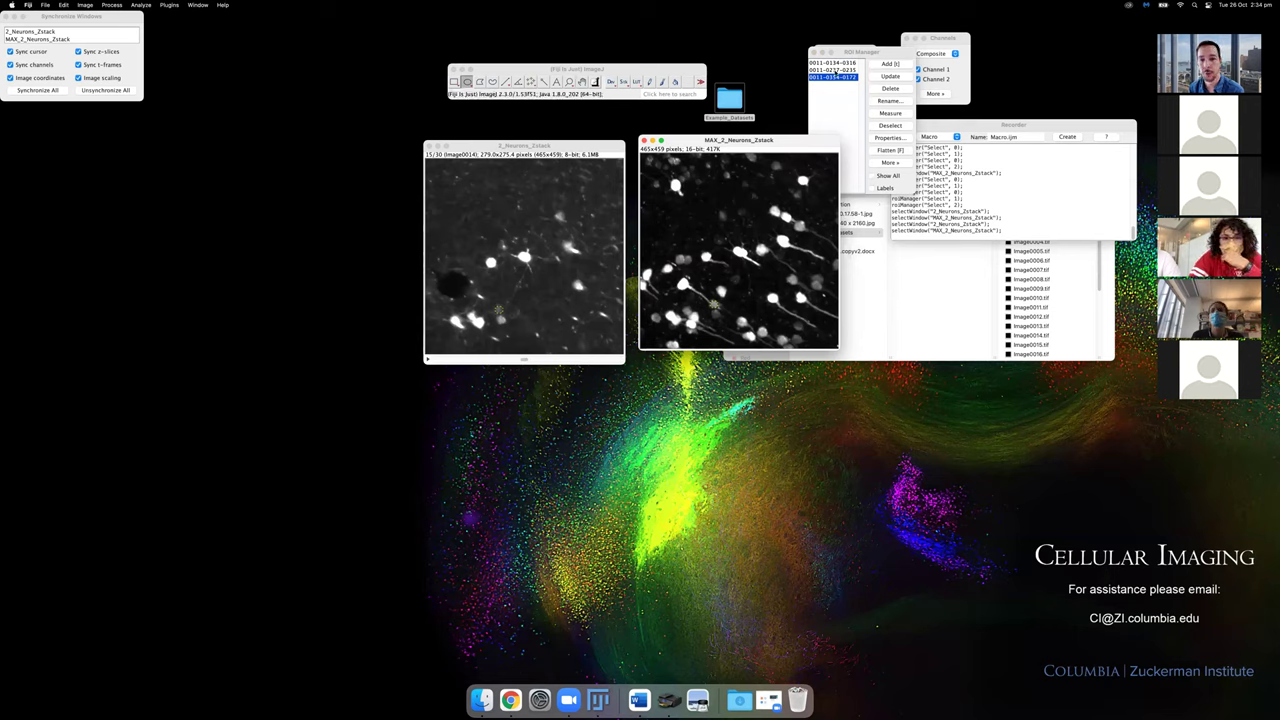
left_click(835, 70)
left_click(833, 69)
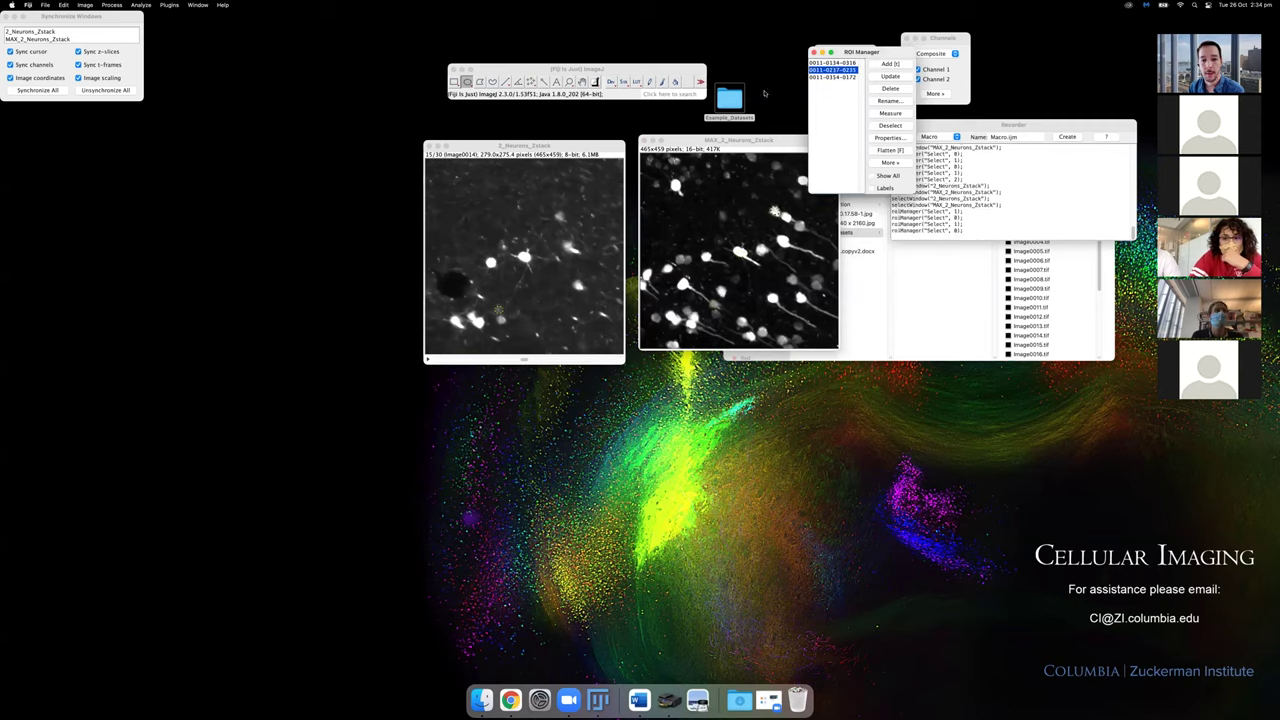
Replace the stored regions with three ovals drawn on the maximum projection, the last about 16 by 15 pixels on the upper-right neuron, then activate the z-stack.
left_click(594, 148)
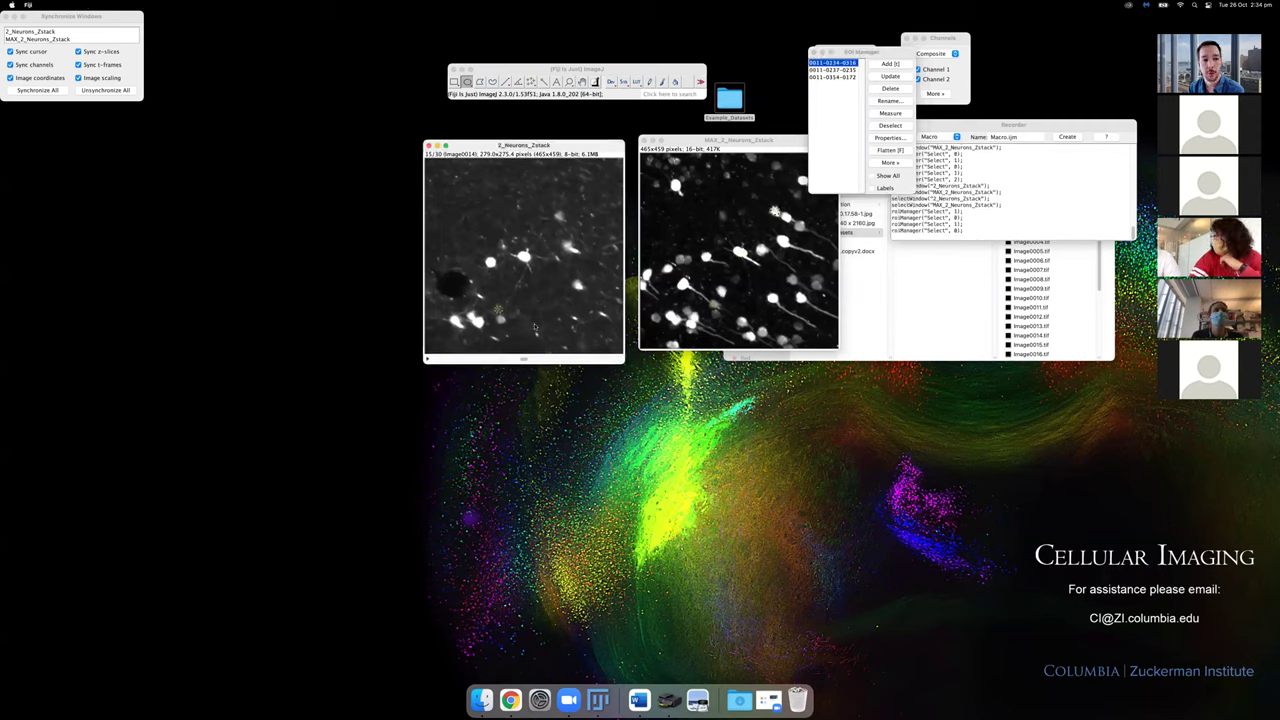
left_click(802, 180)
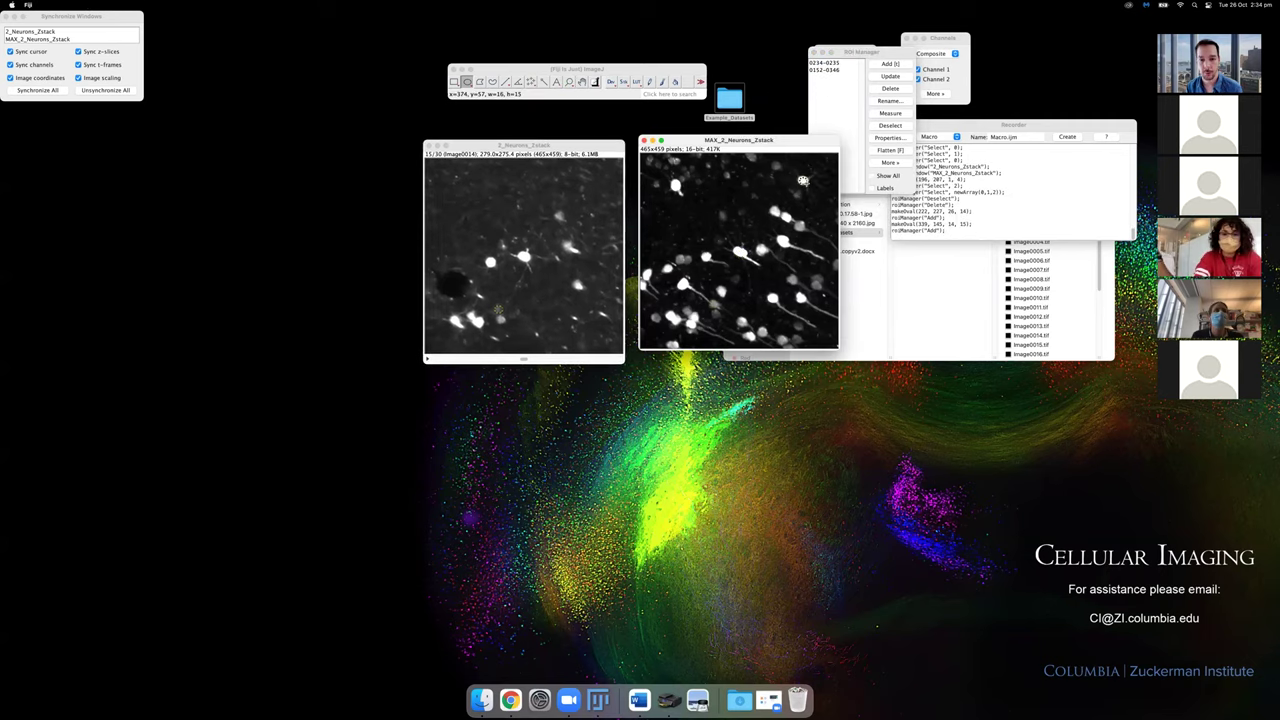
left_click(531, 227)
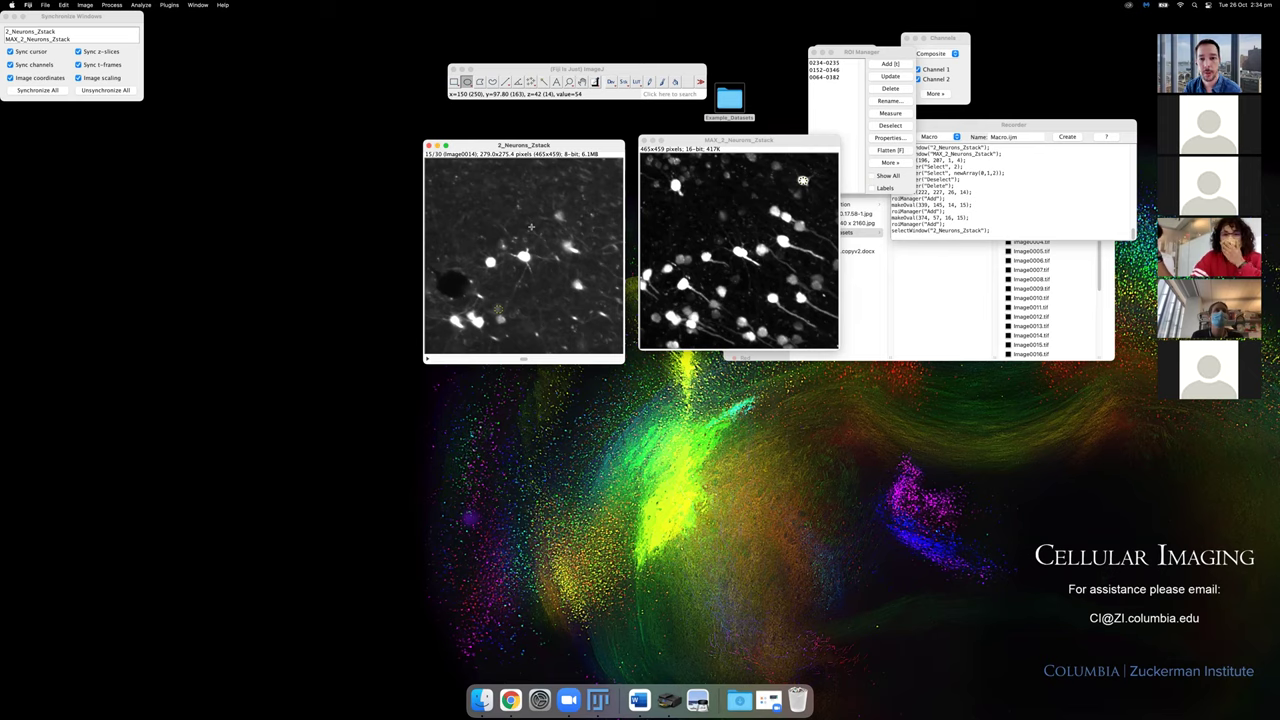
Select all three stored regions and run Multi Measure on all 30 slices of the z-stack with one row per slice.
left_click(835, 77)
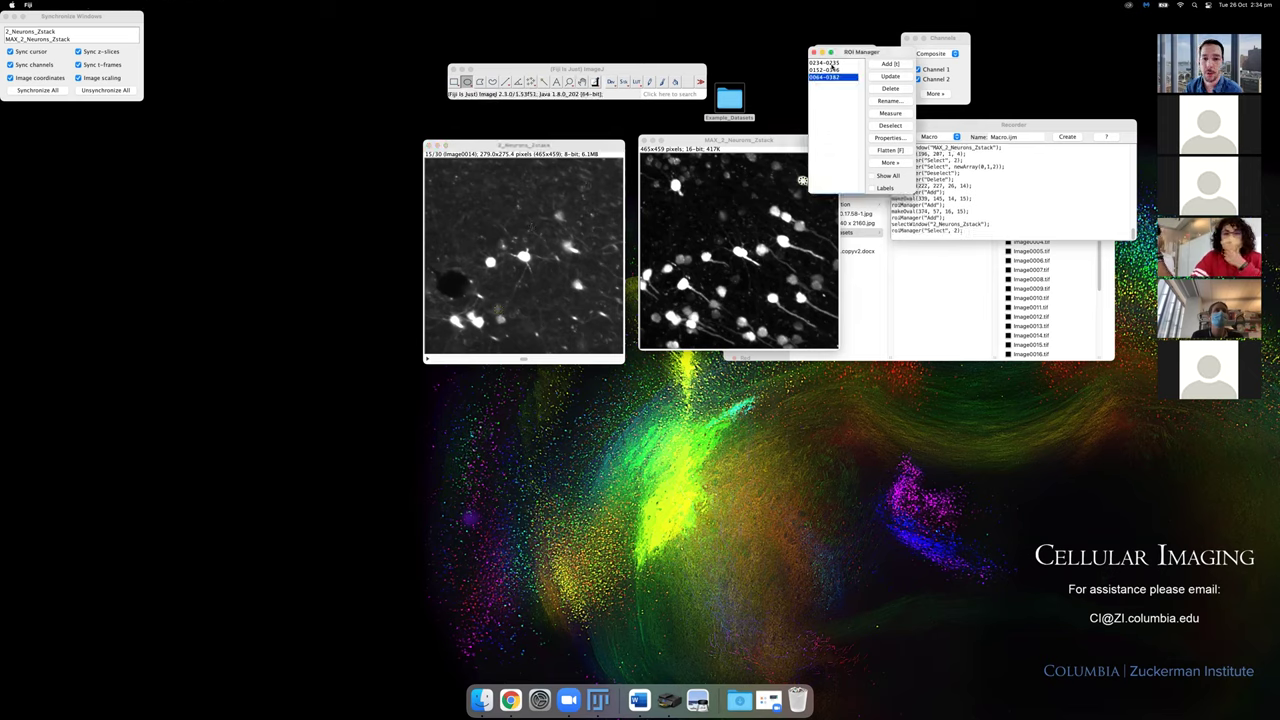
left_click(833, 62, "shift")
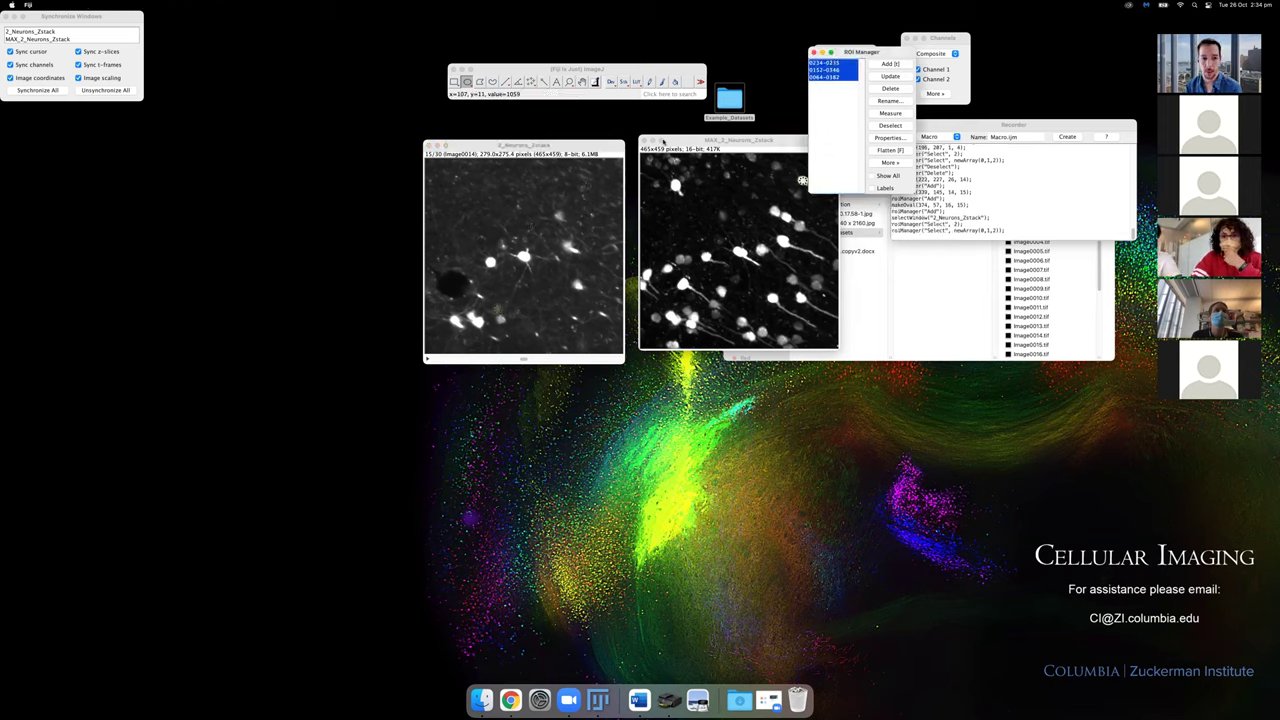
left_click_drag(541, 146, 585, 134)
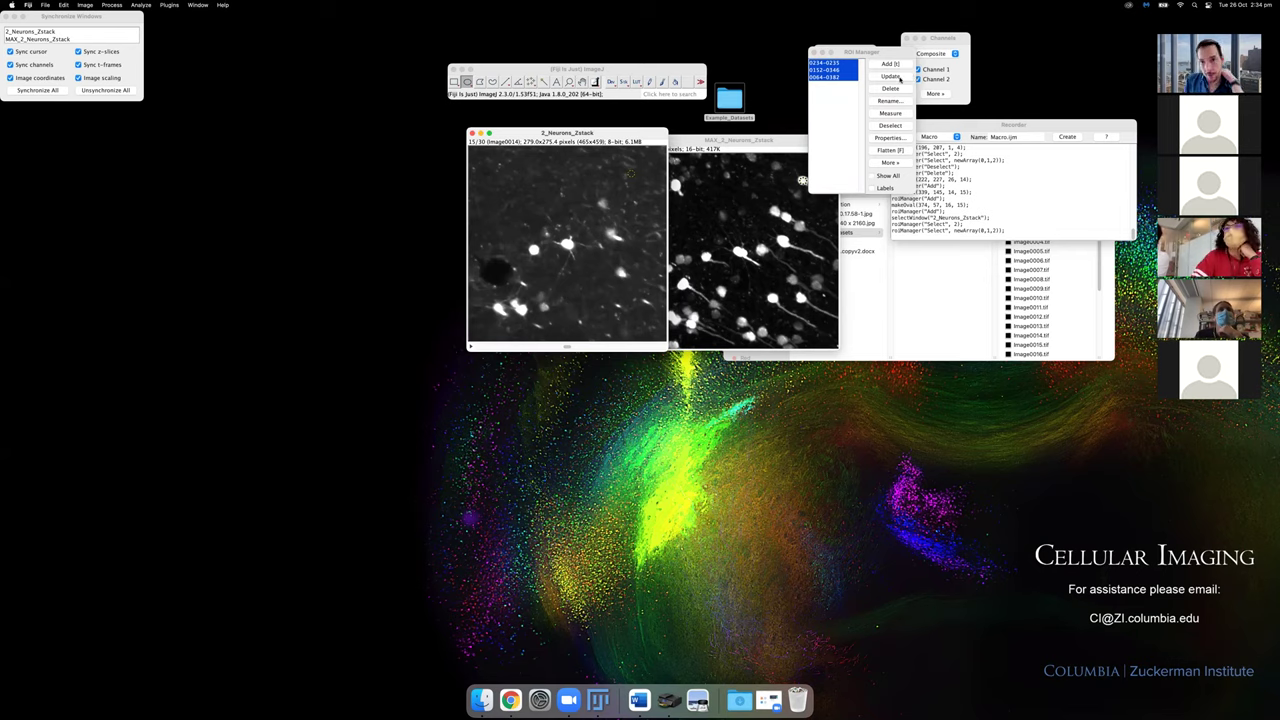
left_click(889, 162)
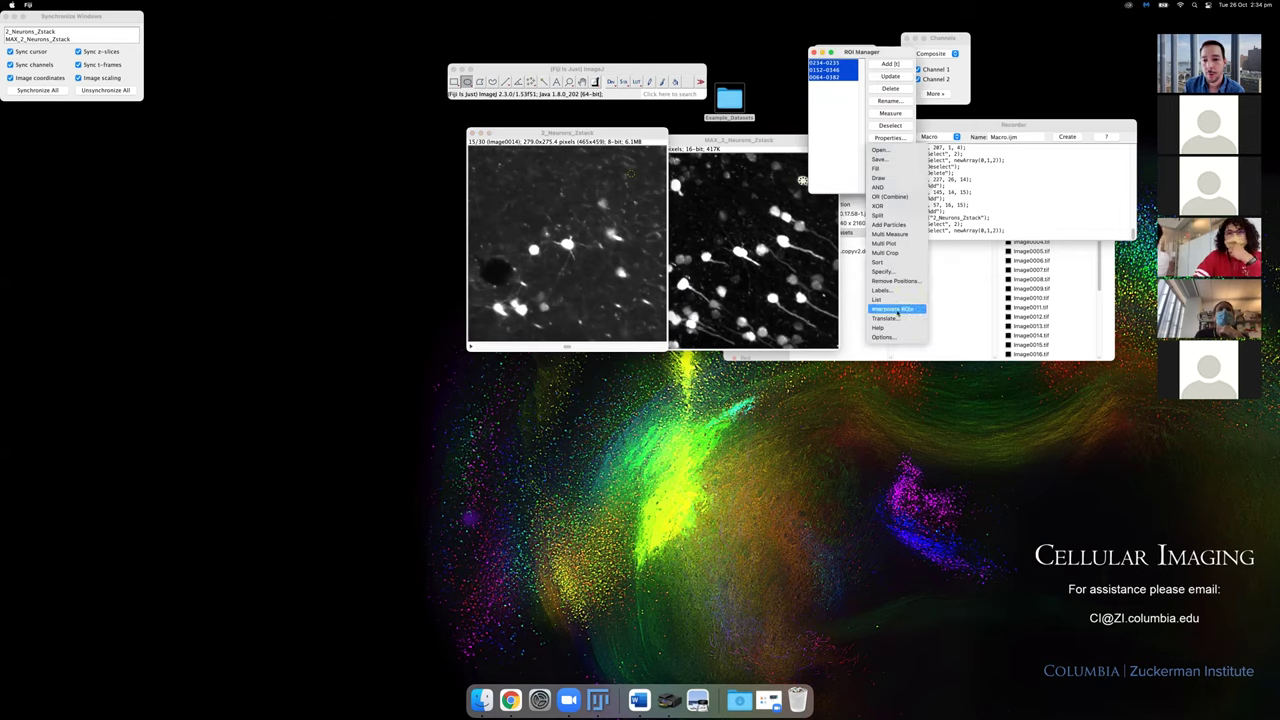
left_click(890, 234)
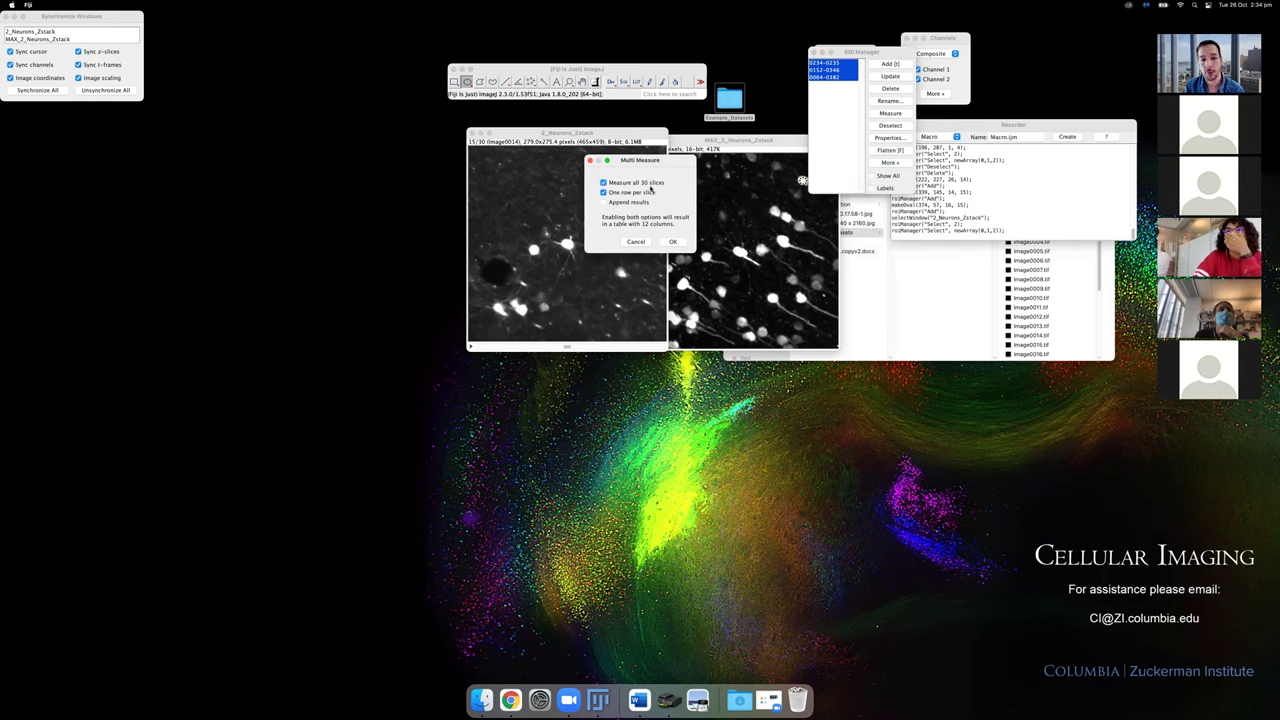
left_click(672, 244)
left_click_drag(564, 139, 823, 205)
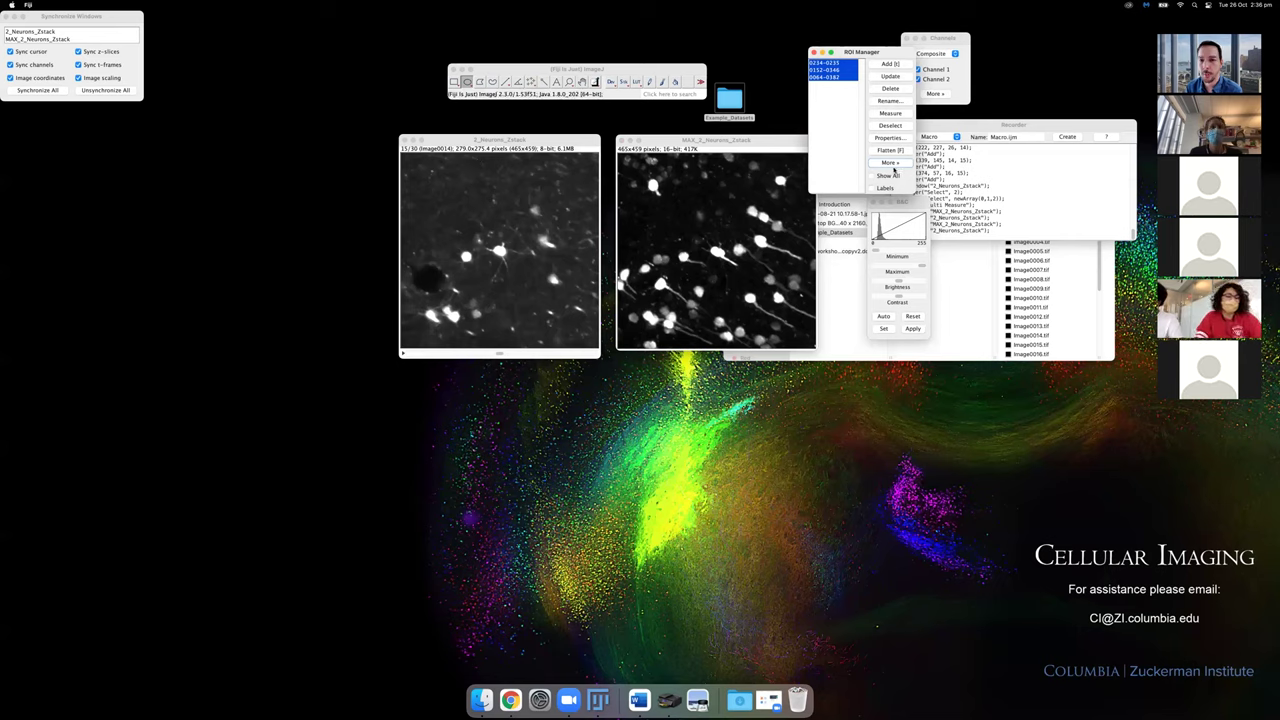
Start saving the three selected regions as RoiSet.zip in Documents, then cancel the save.
left_click(889, 162)
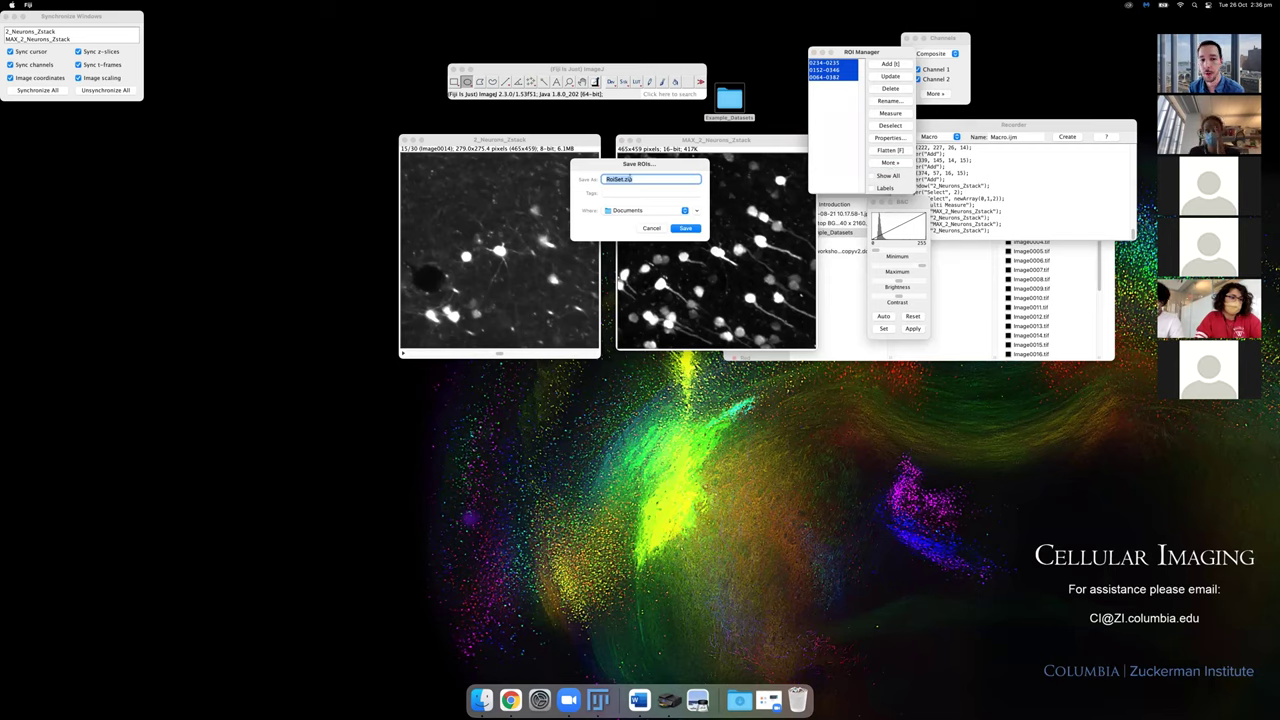
left_click(651, 228)
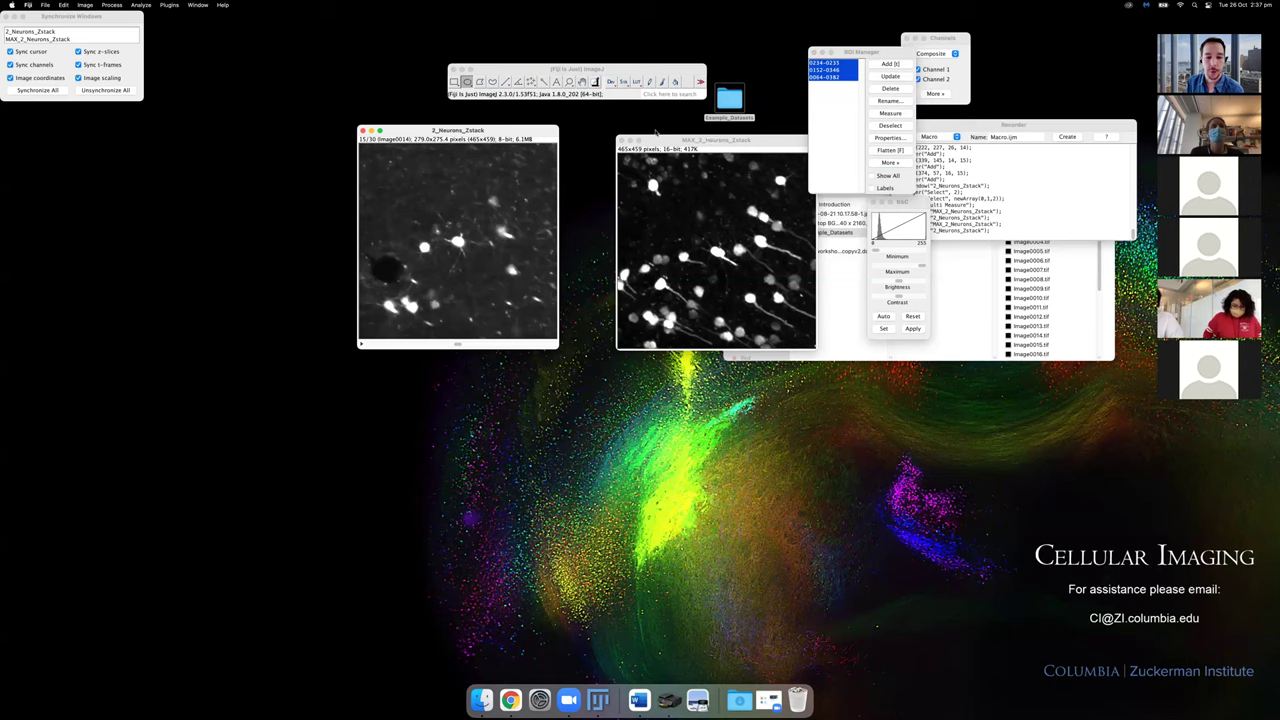
Move the maximum projection closer to the z-stack, shift the main toolbar window, and browse the available image analysis commands.
left_click_drag(727, 147, 695, 136)
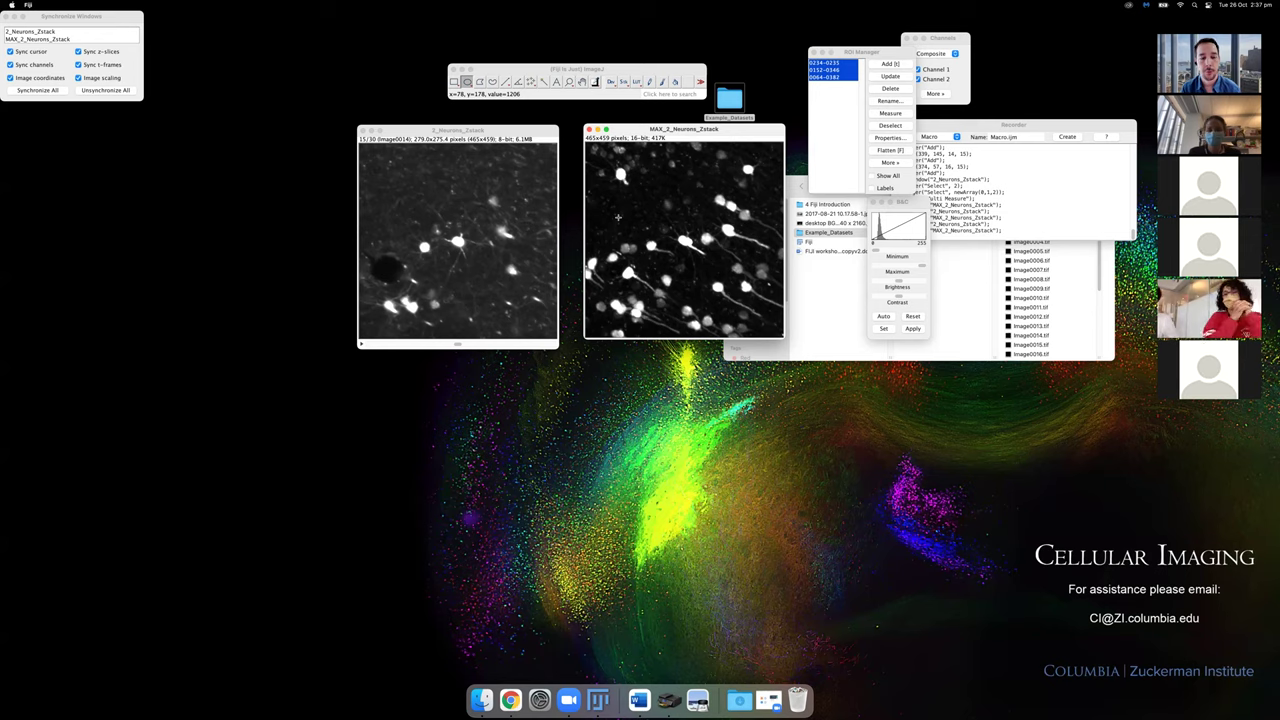
left_click_drag(700, 130, 688, 128)
left_click_drag(590, 68, 600, 67)
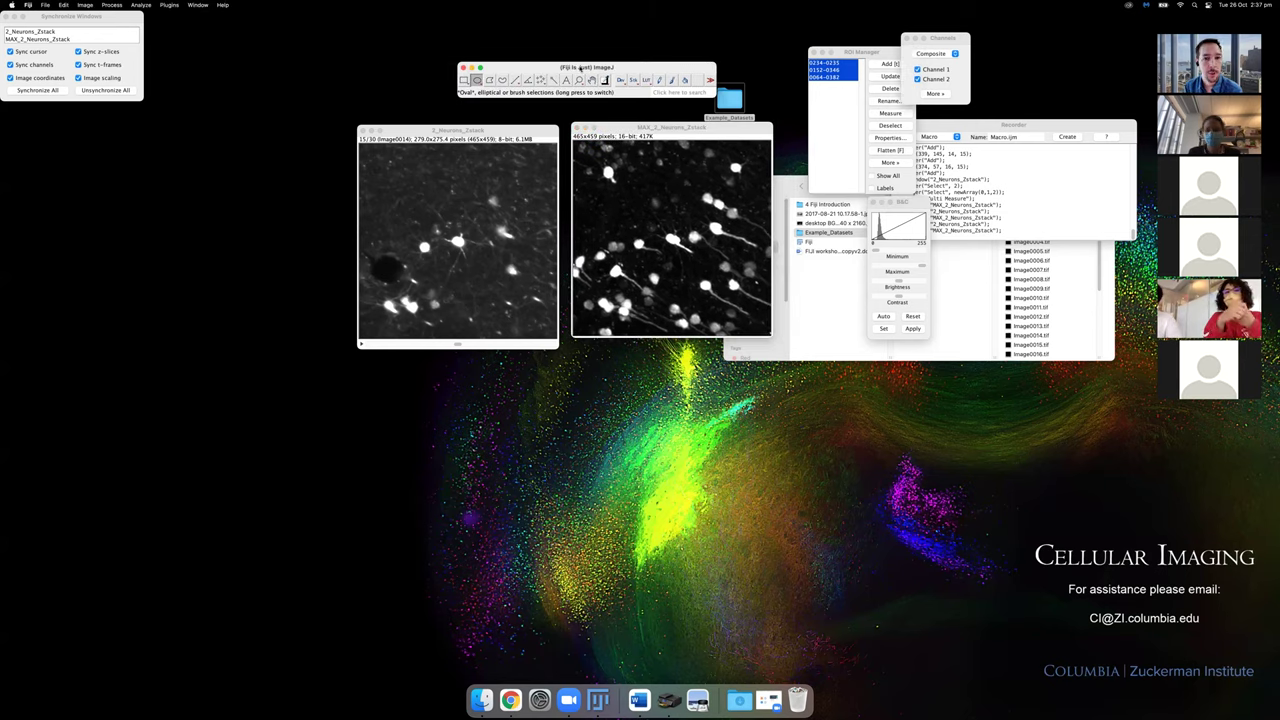
left_click(140, 5)
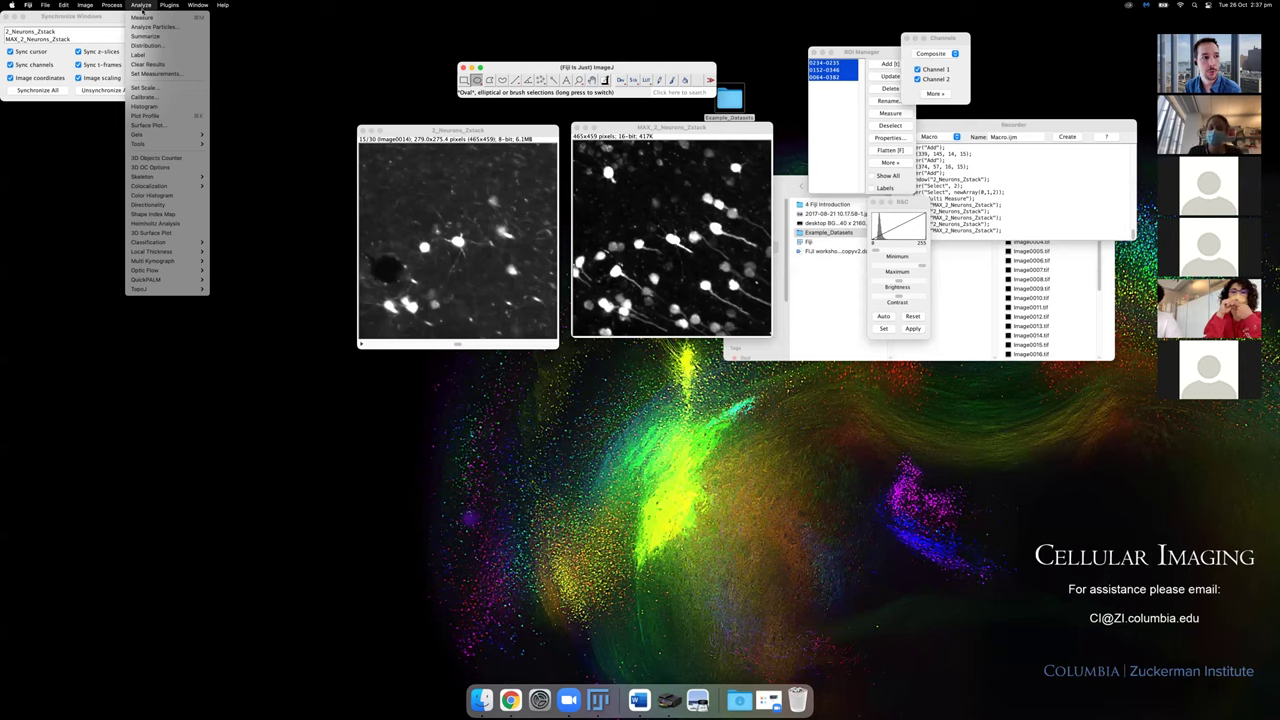
Examine the Integrated density and Redirect to options in Set Measurements, keeping Integrated density off and Redirect to at None.
left_click(183, 76)
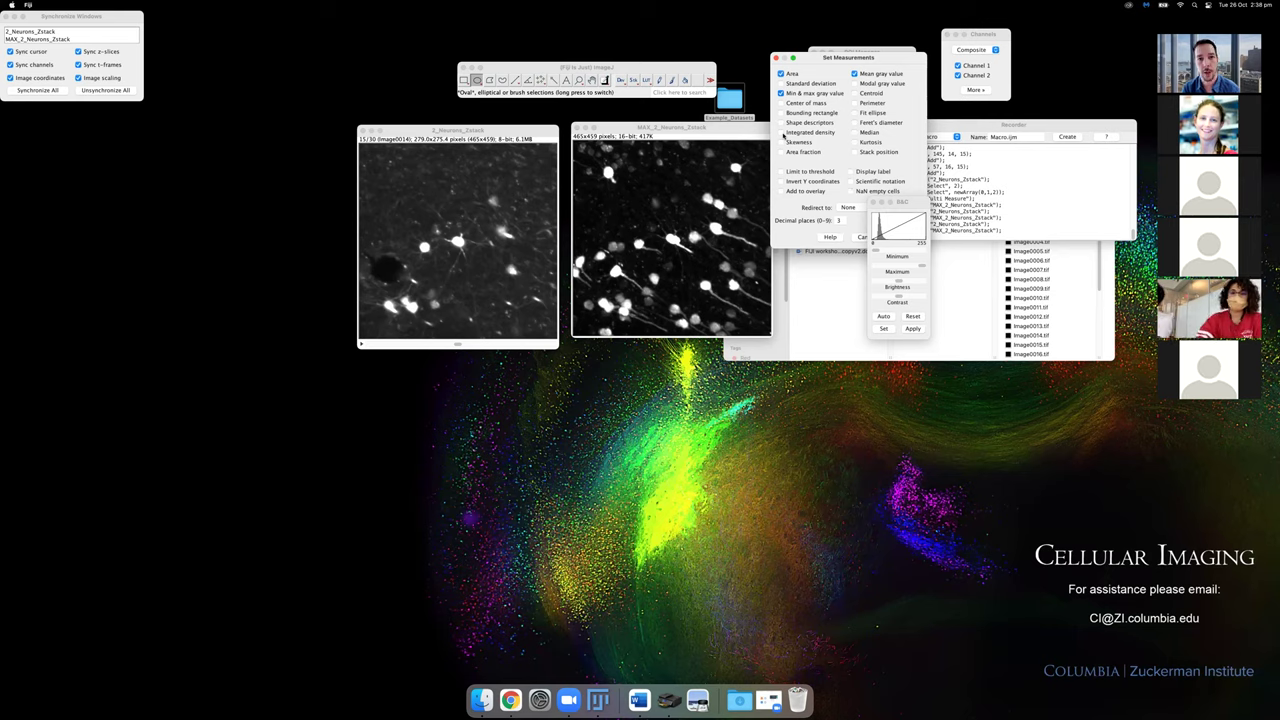
left_click(782, 133)
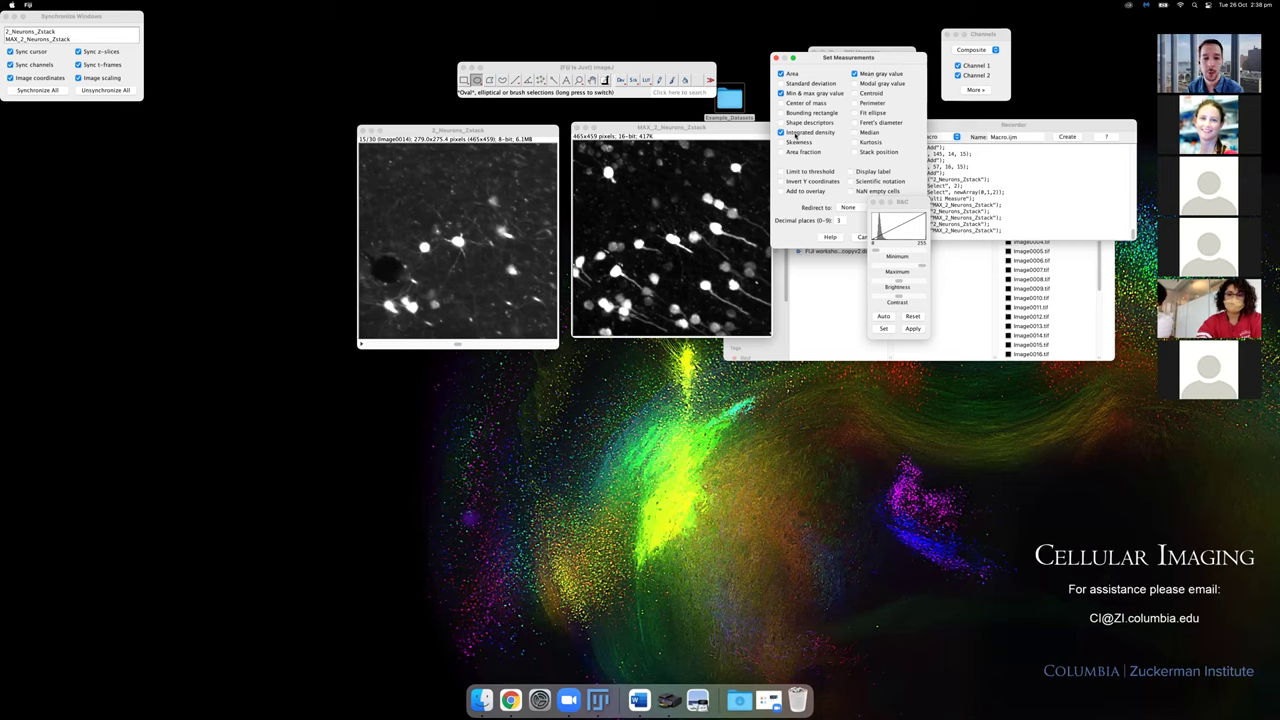
left_click(784, 132)
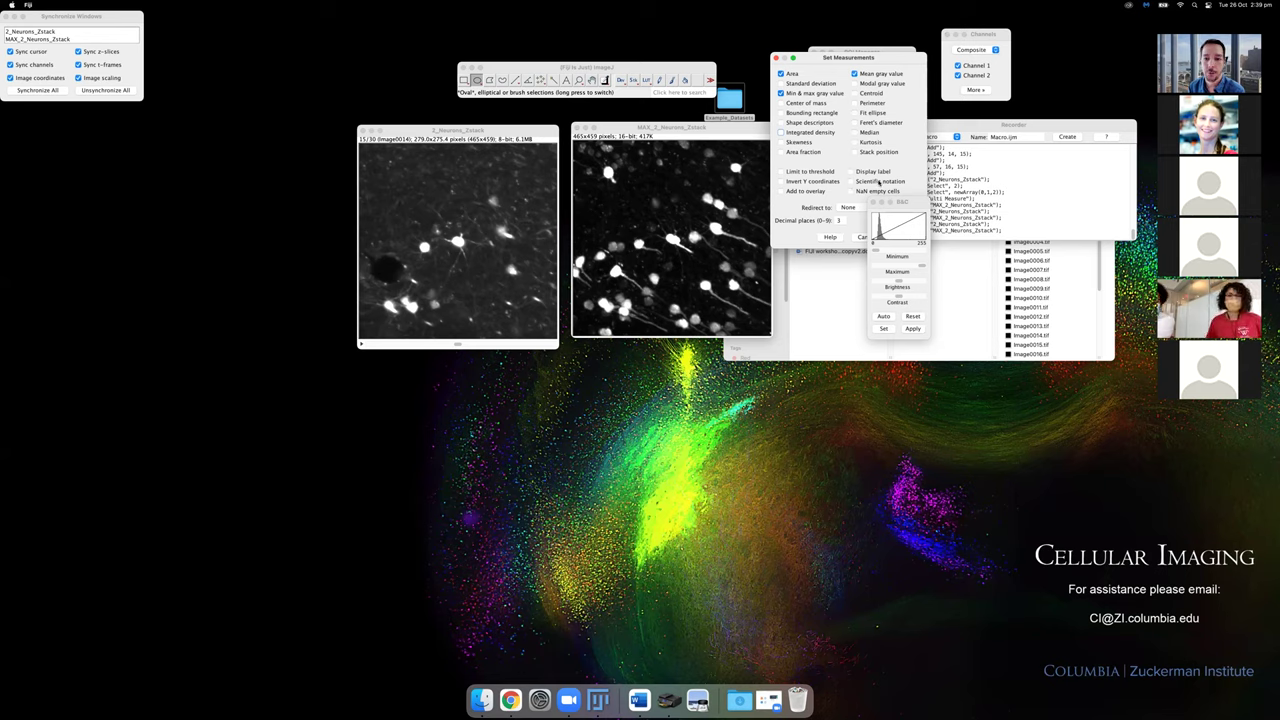
left_click_drag(906, 203, 1021, 197)
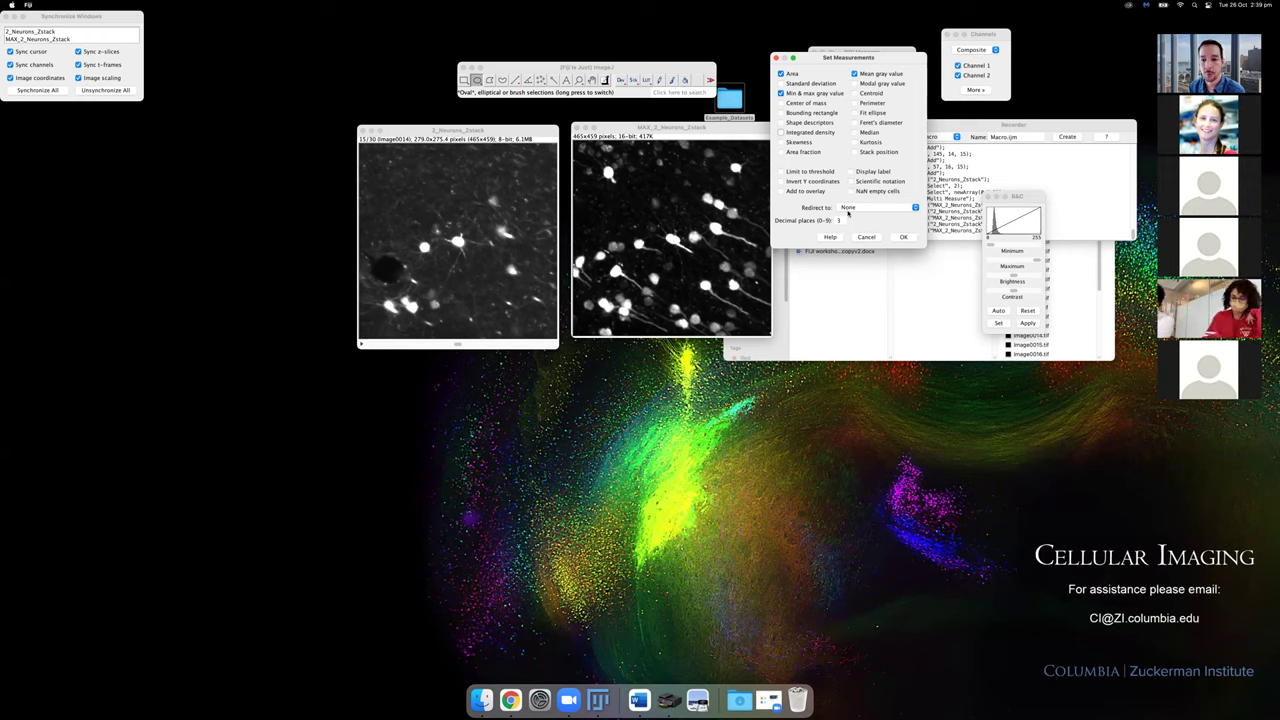
left_click(860, 208)
left_click(862, 208)
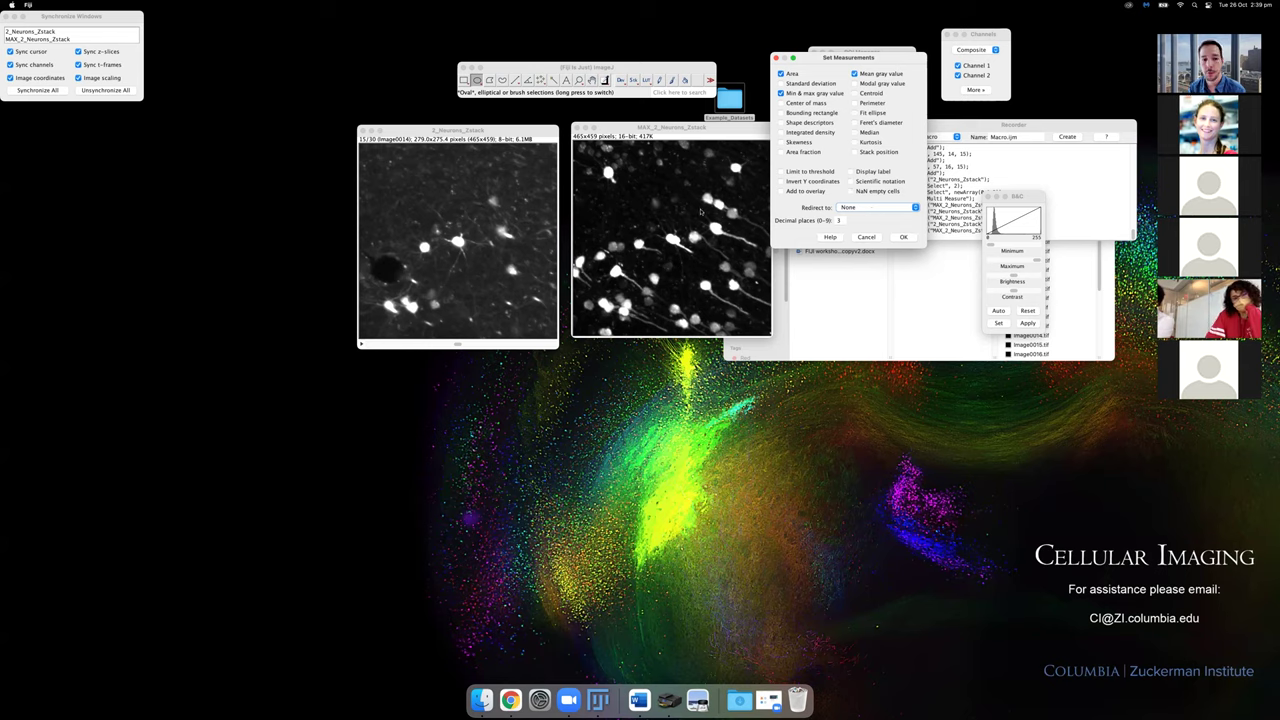
left_click(866, 208)
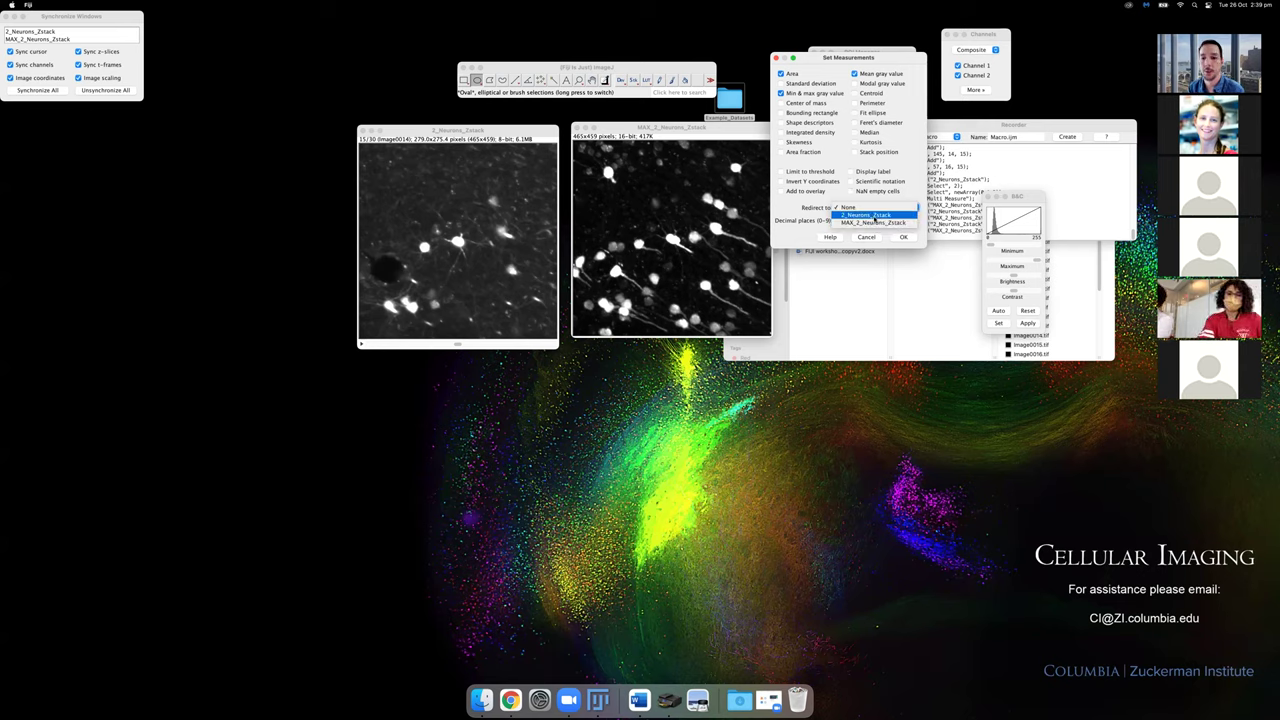
left_click(855, 208)
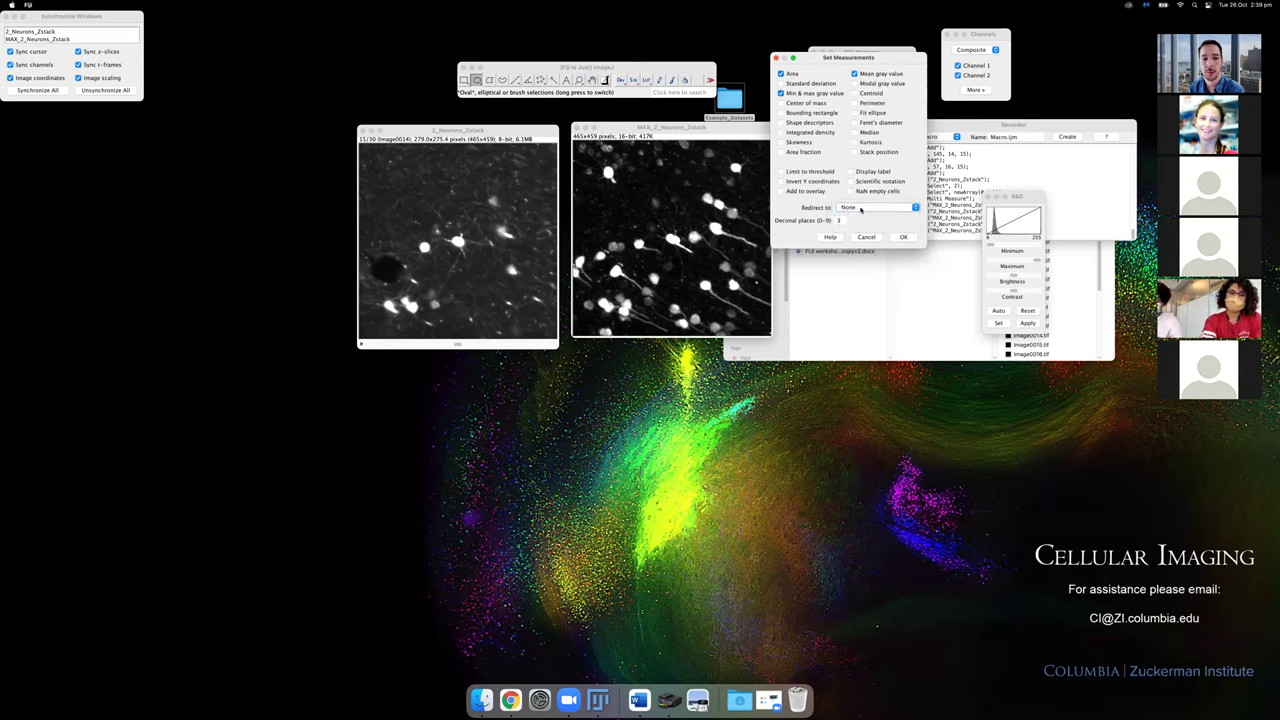
left_click(903, 236)
Draw a freehand selection around most of the neurons in MAX_2_Neurons_Zstack and measure it.
left_click_drag(496, 130, 433, 133)
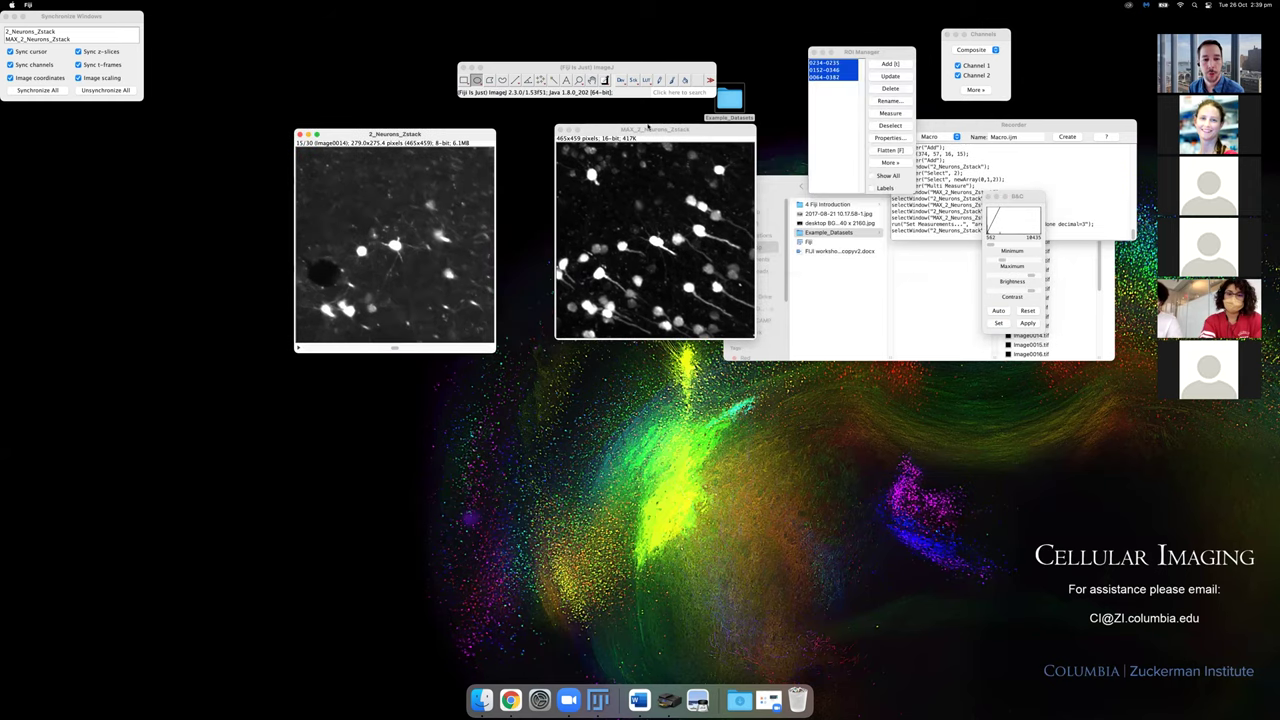
left_click_drag(650, 130, 602, 132)
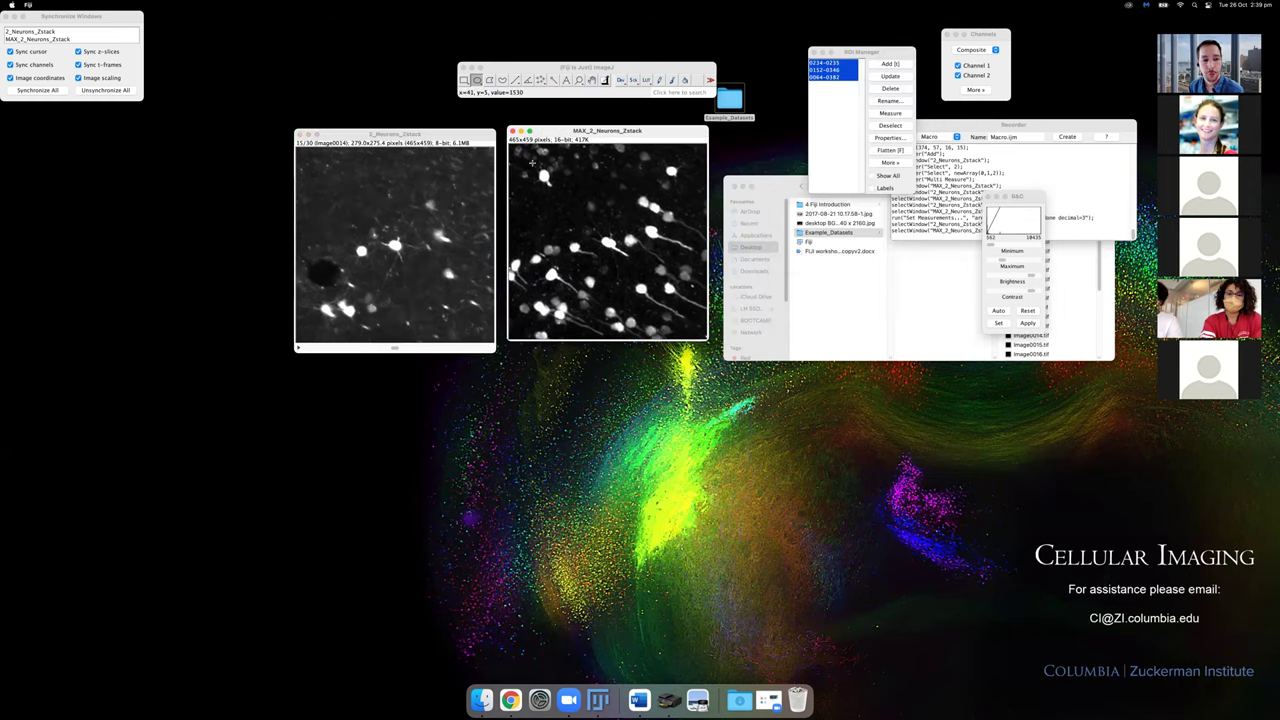
left_click(503, 80)
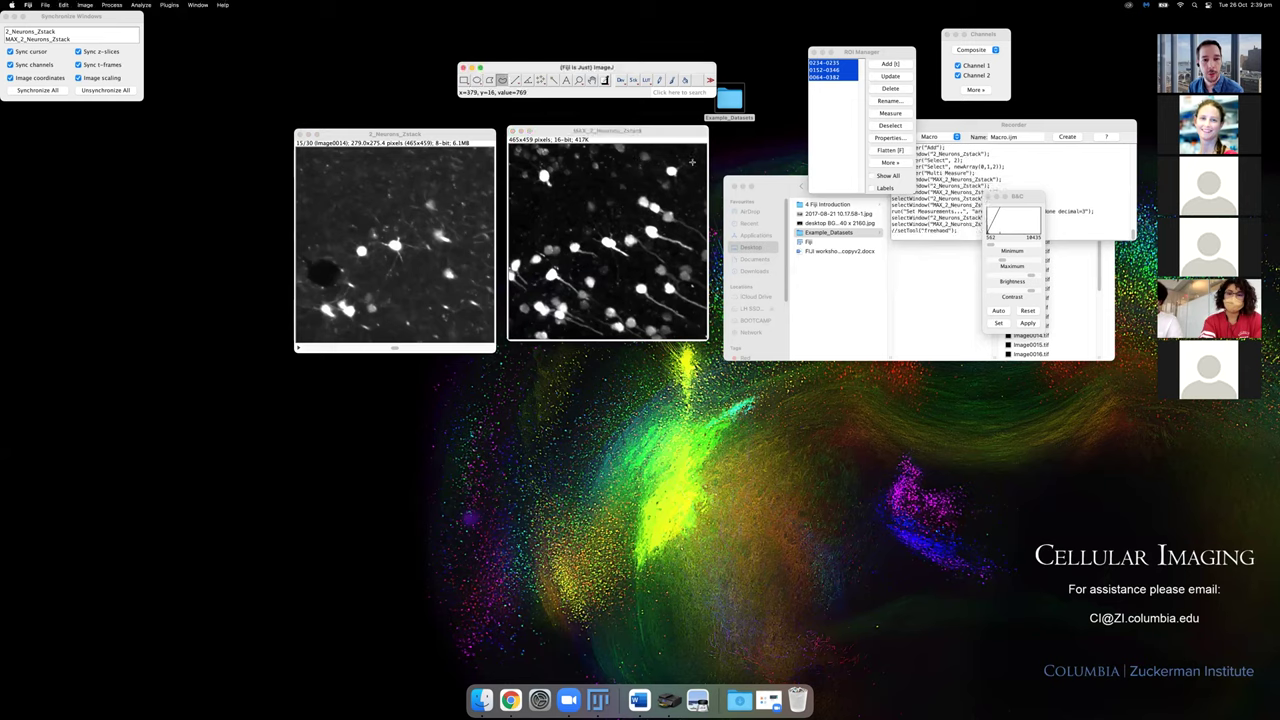
mouse_move(694, 166)
left_mouse_down()
mouse_move(545, 158)
mouse_move(508, 256)
left_mouse_up()
left_click(650, 155)
mouse_move(692, 162)
left_mouse_down()
mouse_move(545, 158)
mouse_move(507, 238)
mouse_move(540, 318)
mouse_move(640, 292)
mouse_move(695, 196)
mouse_move(694, 168)
left_mouse_up()
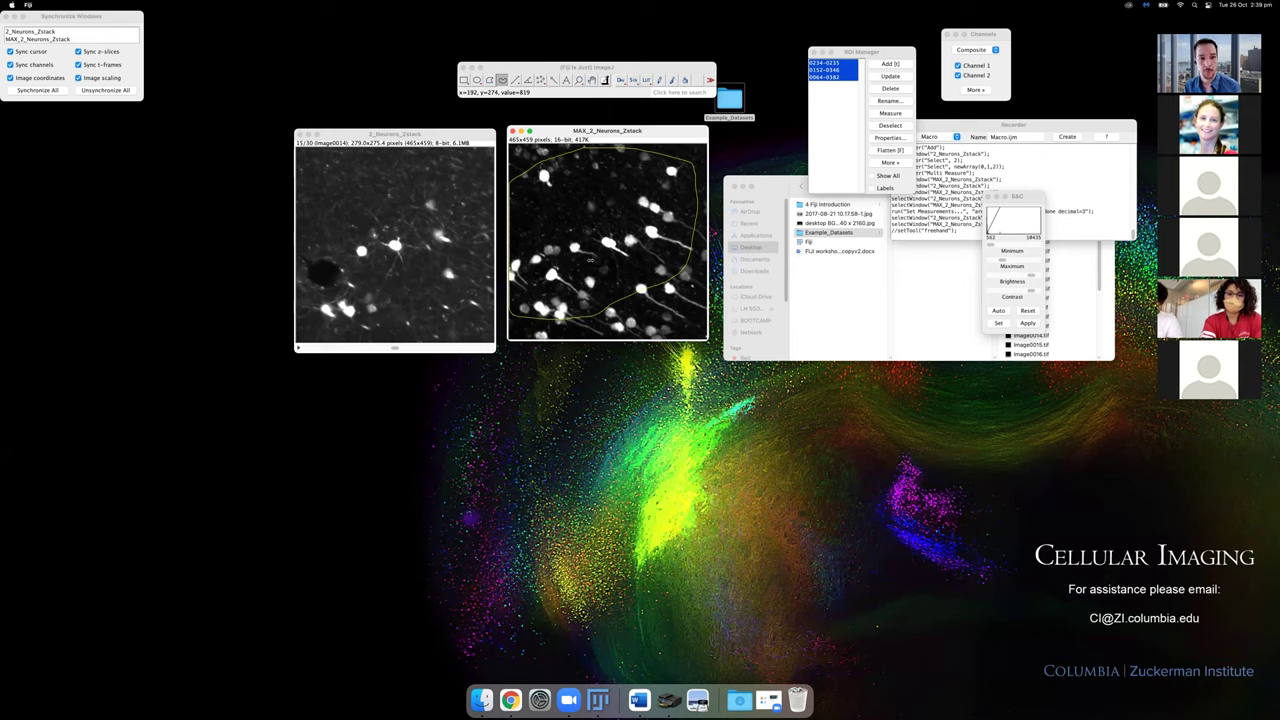
key("m")
left_click_drag(797, 205, 797, 66)
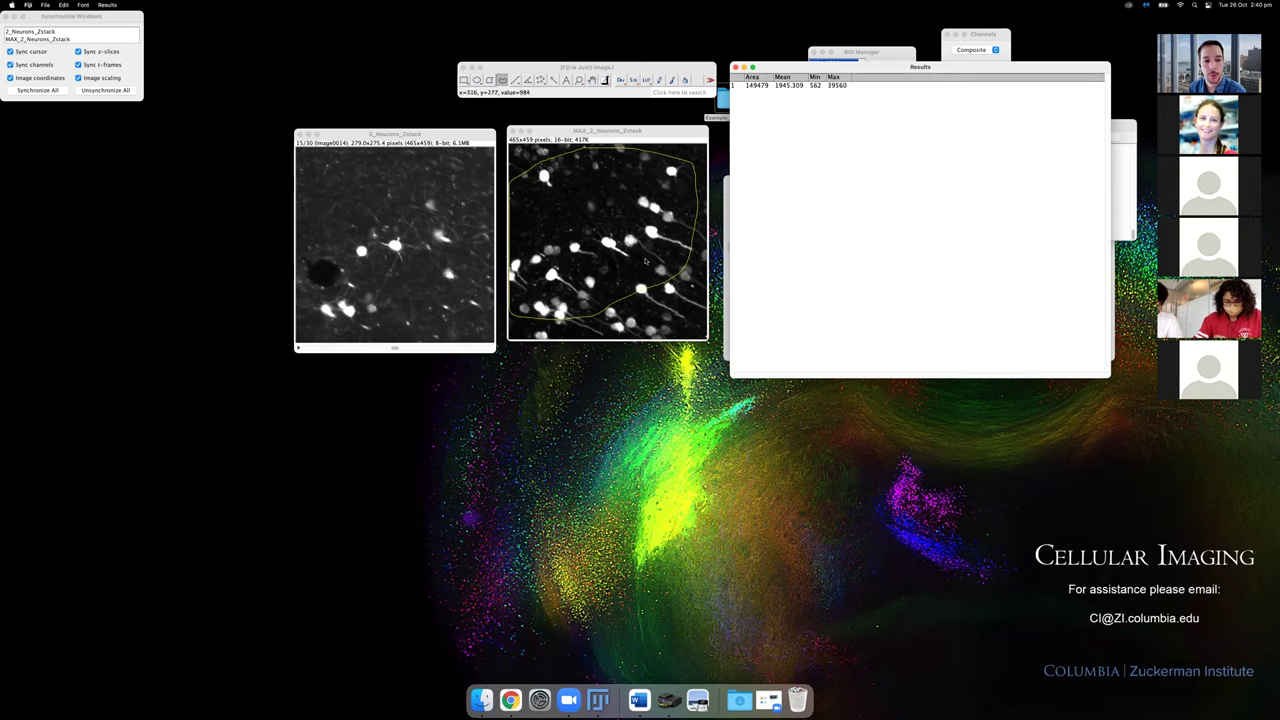
Clear the image area outside the freehand selection in MAX_2_Neurons_Zstack.
left_click(584, 91)
left_click(63, 5)
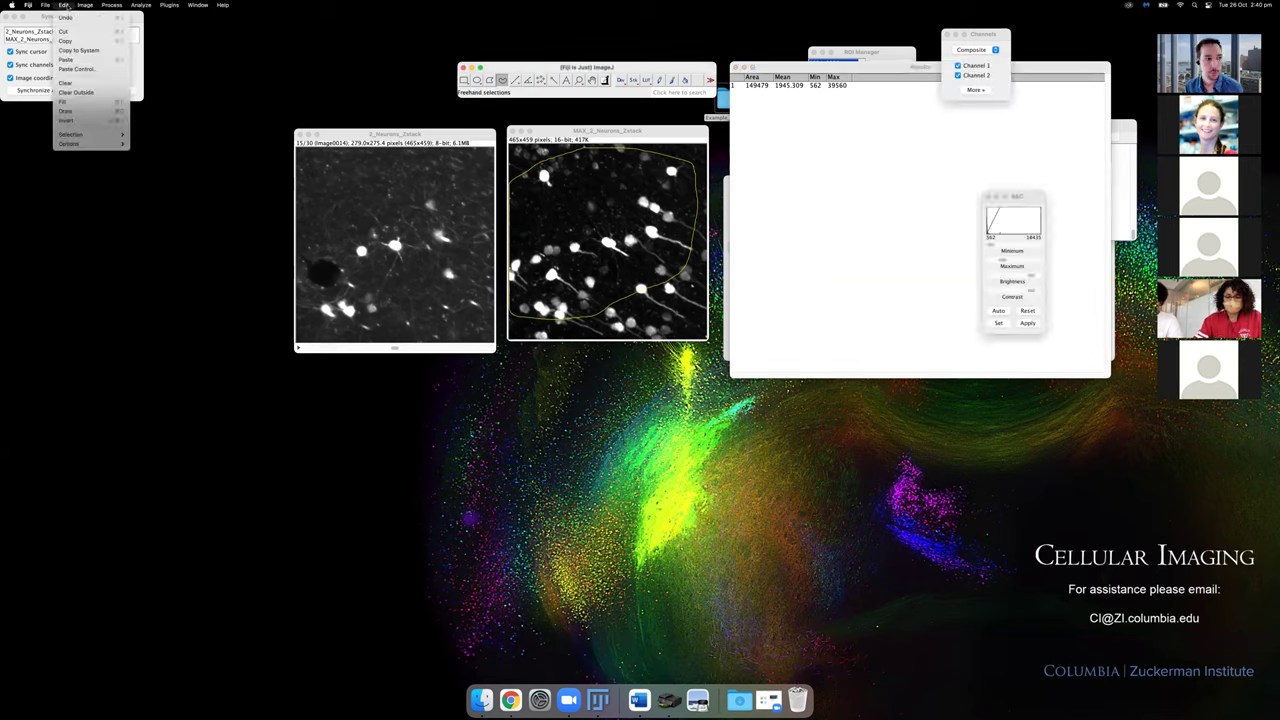
left_click(76, 92)
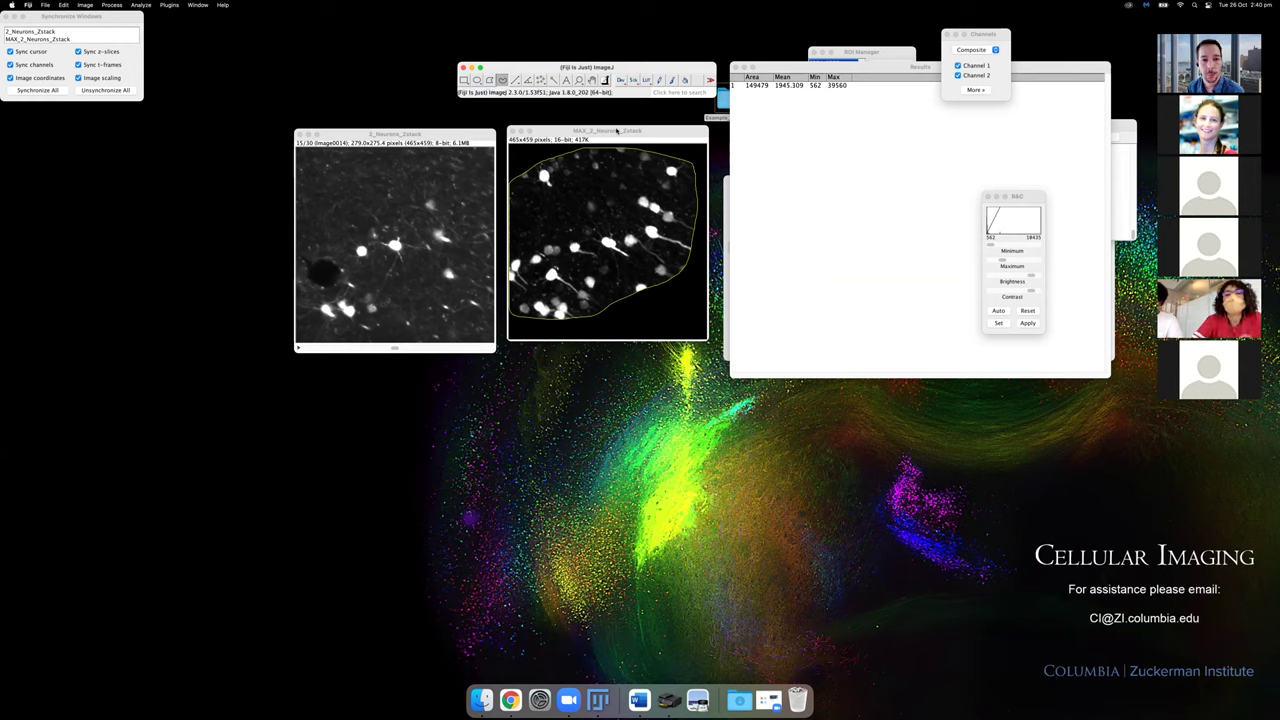
left_click(642, 130)
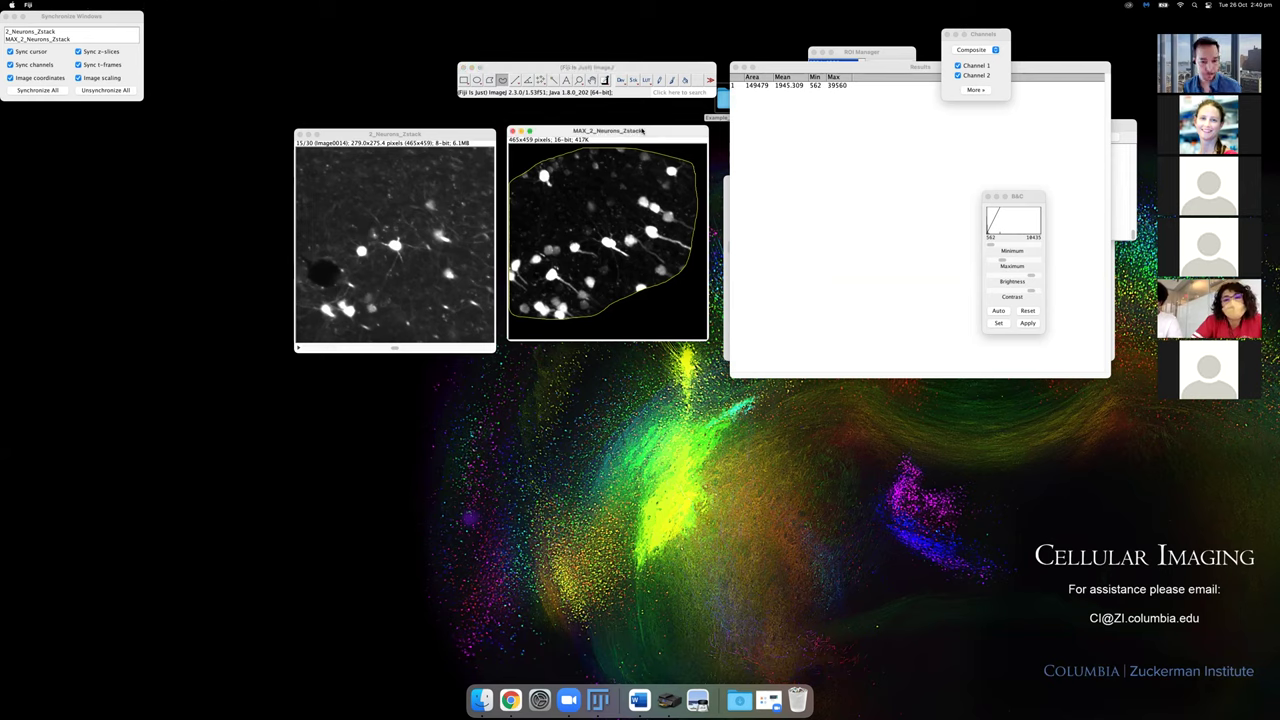
Threshold MAX_2_Neurons_Zstack with the Default method on a dark background, setting the lower level to about 2017 so neurons and processes are covered.
left_click(573, 71)
key("super+shift+t")
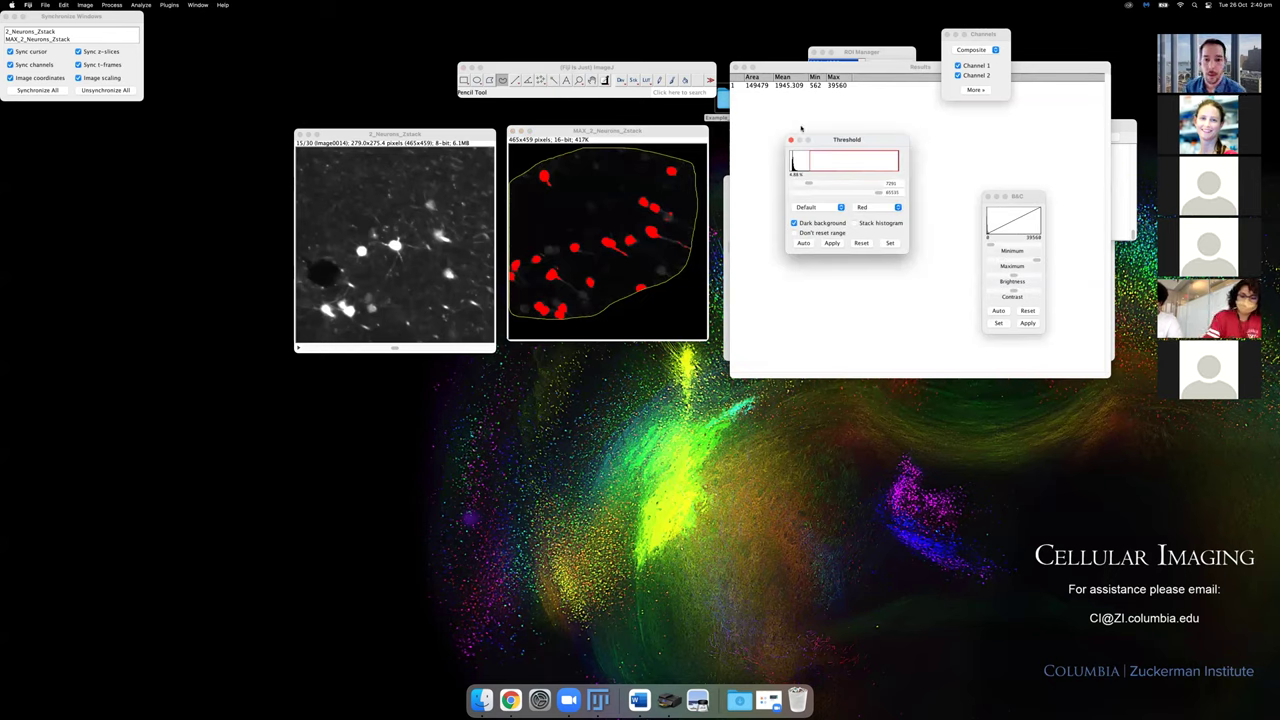
left_click_drag(801, 140, 751, 122)
left_click_drag(758, 167, 786, 167)
scroll(786, 167, "up", 5)
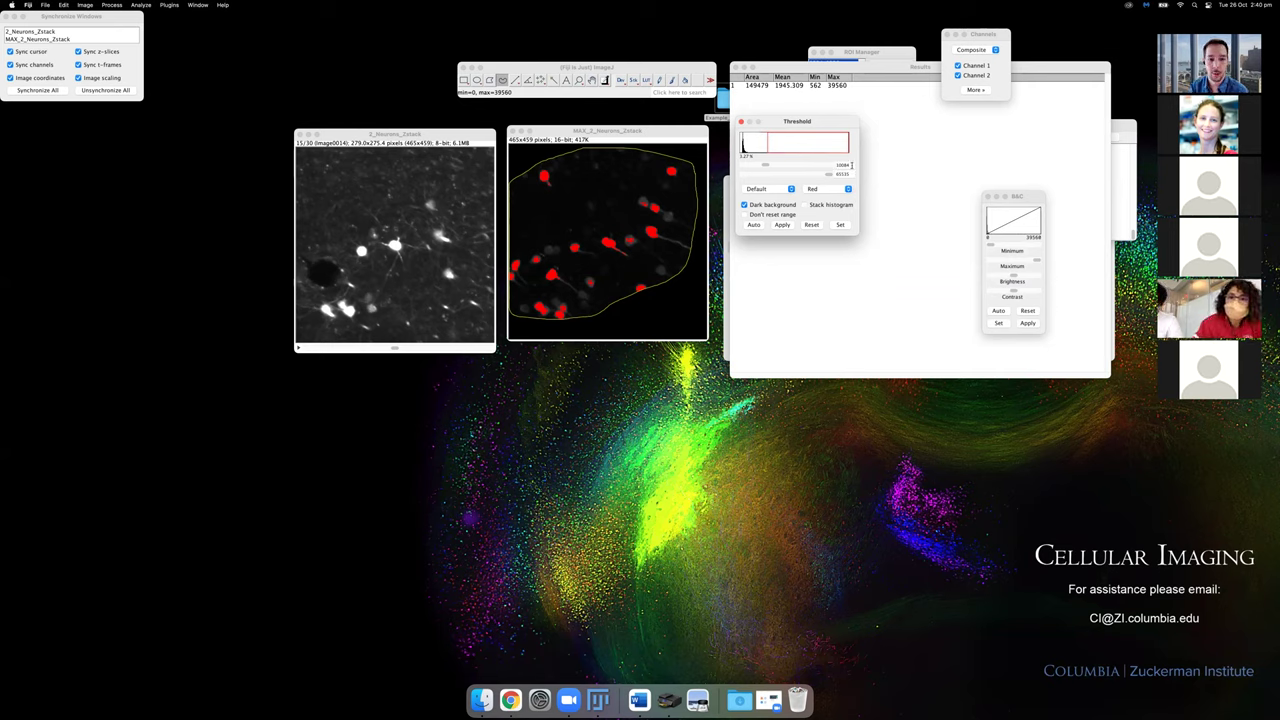
left_click(810, 166)
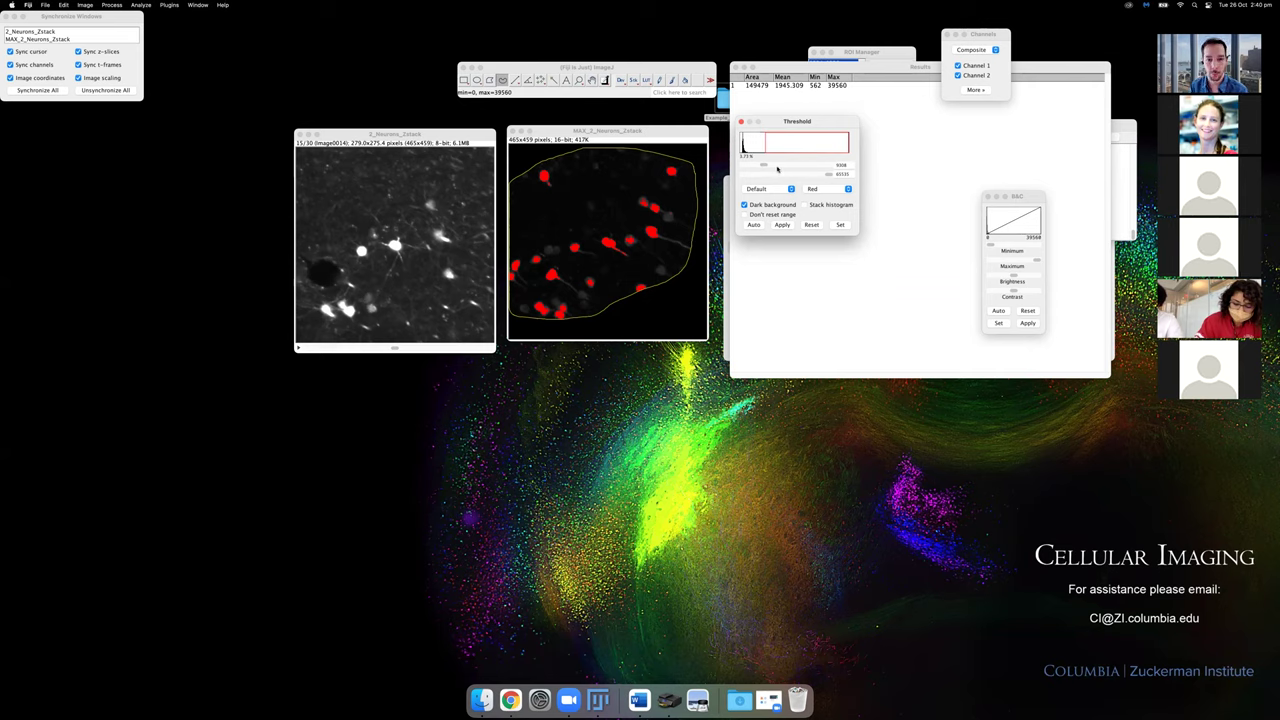
left_click_drag(764, 167, 750, 171)
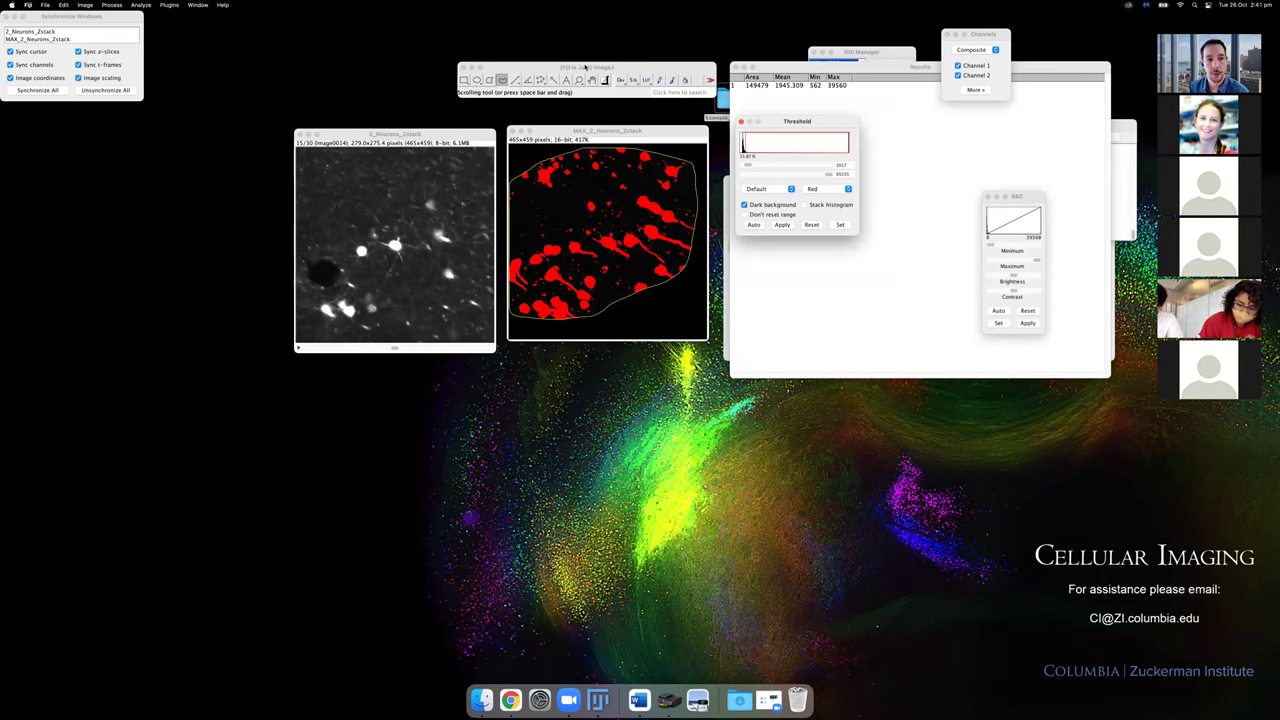
Enable Limit to threshold in the measurement settings and measure the thresholded area within the freehand selection.
left_click_drag(470, 68, 464, 66)
left_click(110, 5)
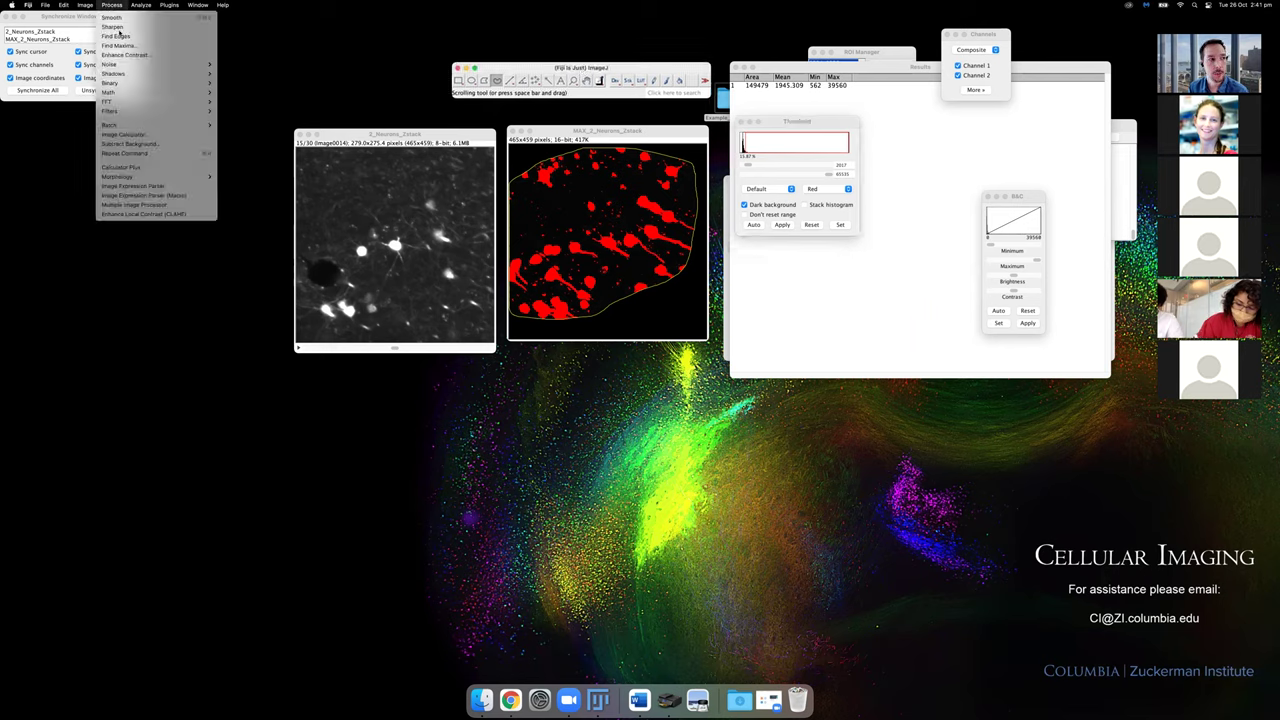
mouse_move(141, 5)
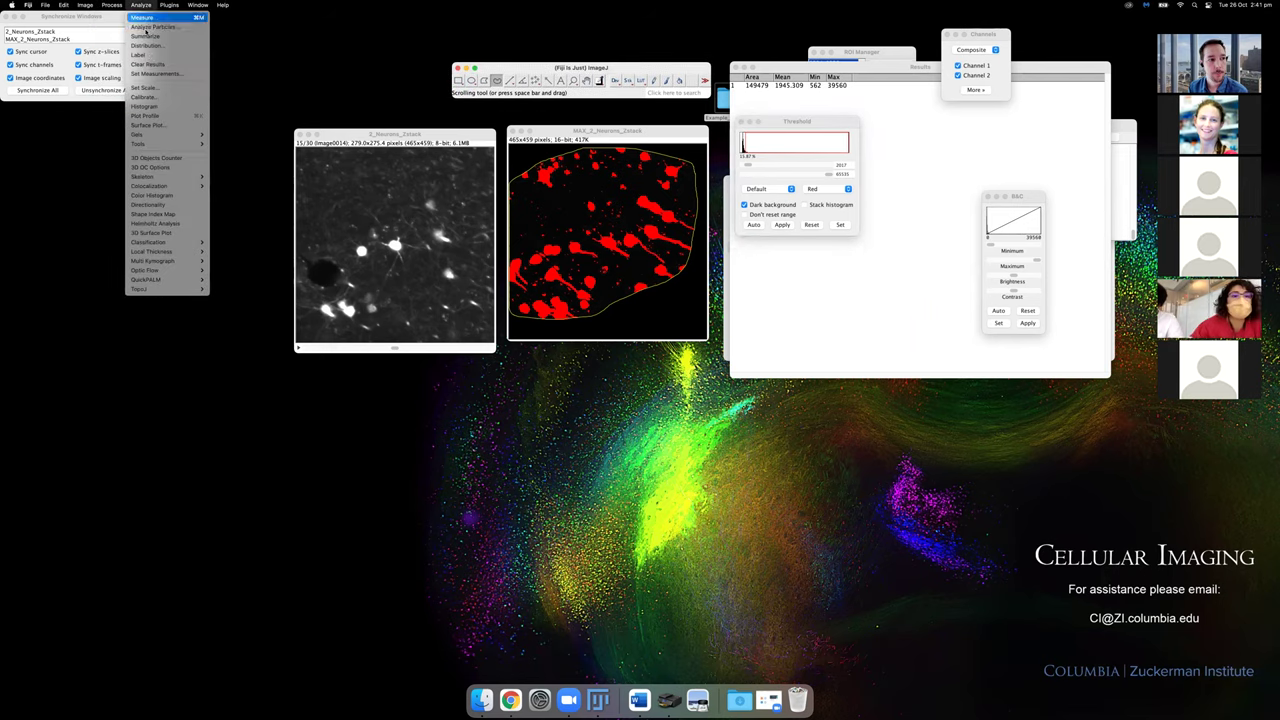
left_click(160, 73)
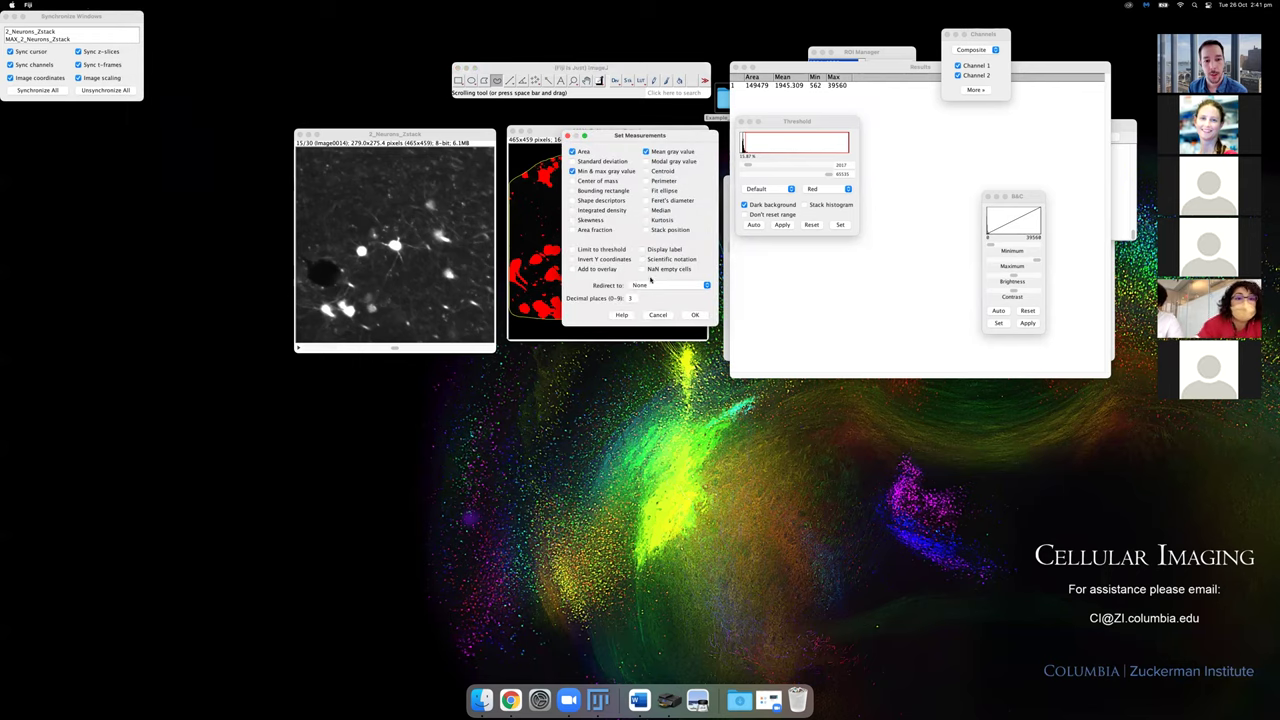
left_click(573, 249)
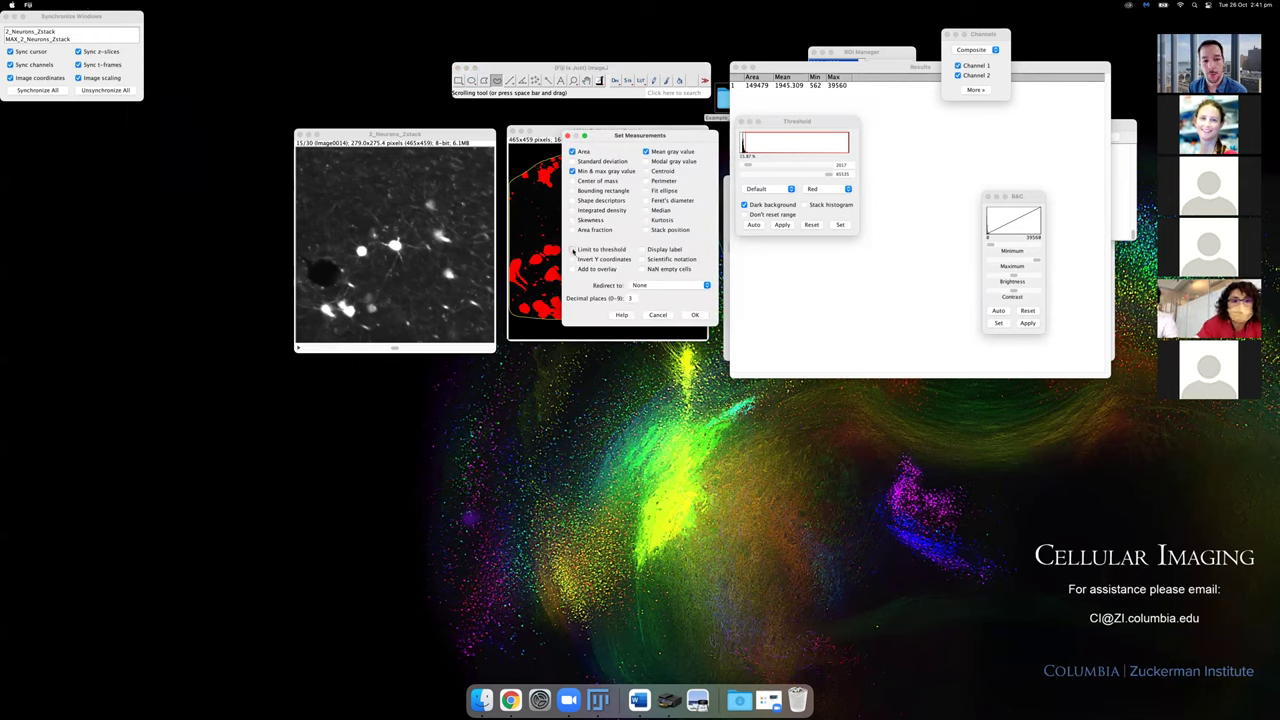
left_click_drag(633, 142, 823, 255)
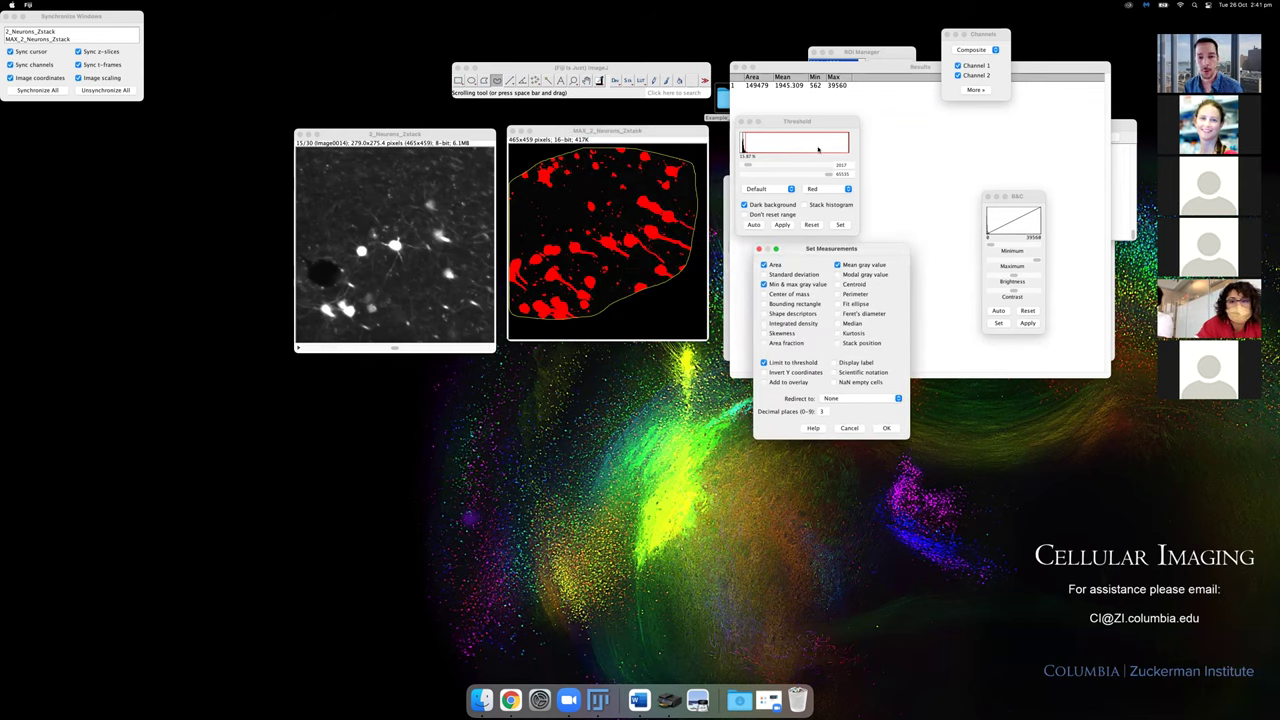
left_click_drag(803, 122, 815, 105)
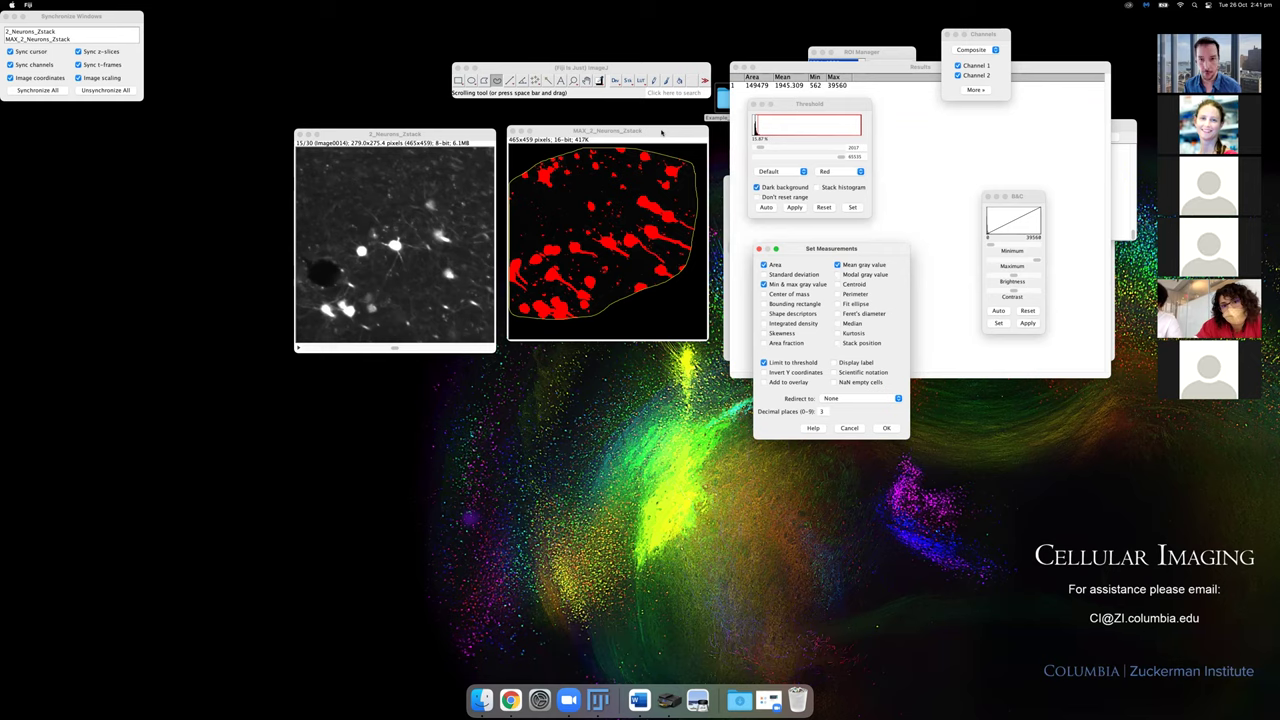
left_click(886, 428)
key("super+m")
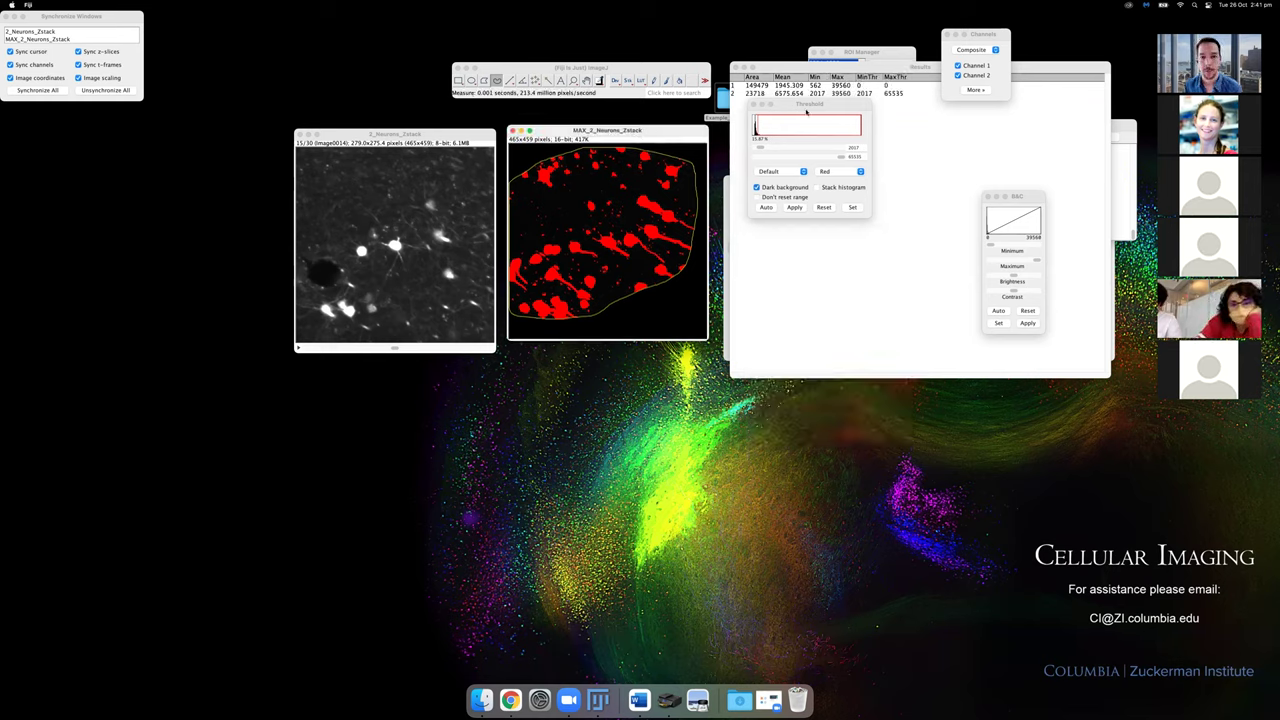
left_click_drag(806, 106, 789, 170)
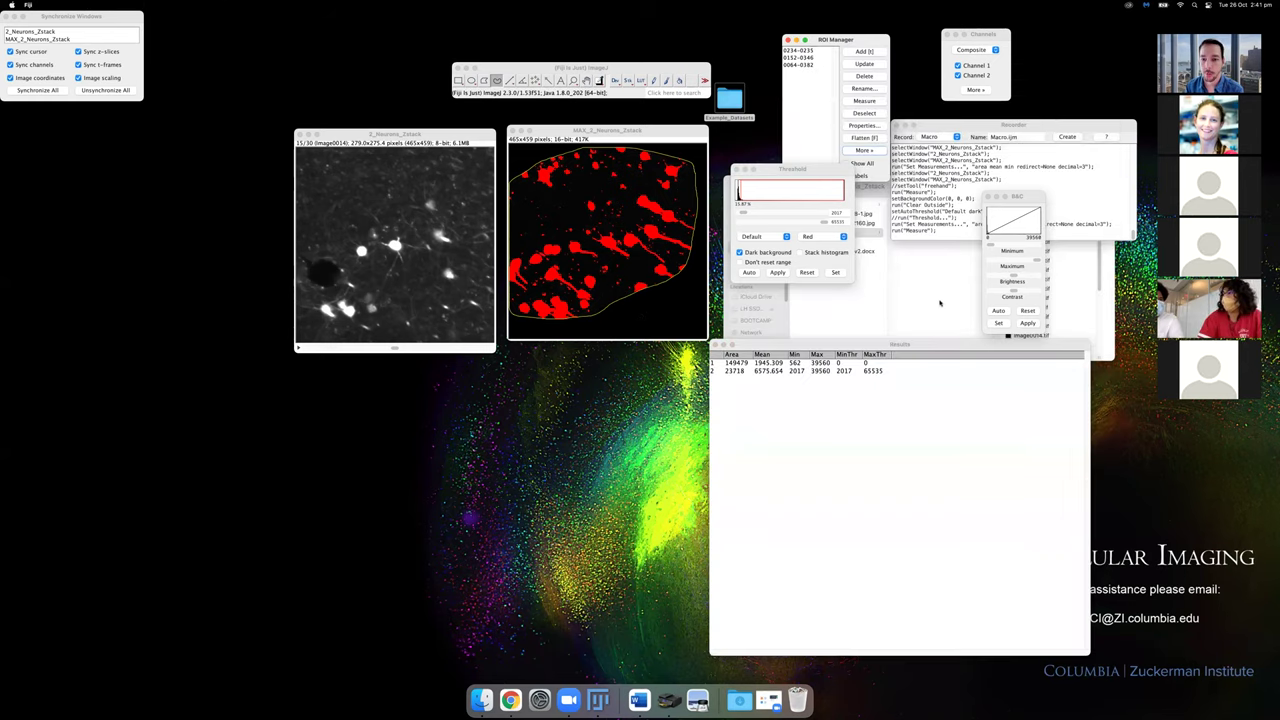
Import 1_Neurons_CI_Fiji_Workshop_2021.nd2 from the example datasets through Bio-Formats as a hyperstack using a virtual stack.
left_click(939, 302)
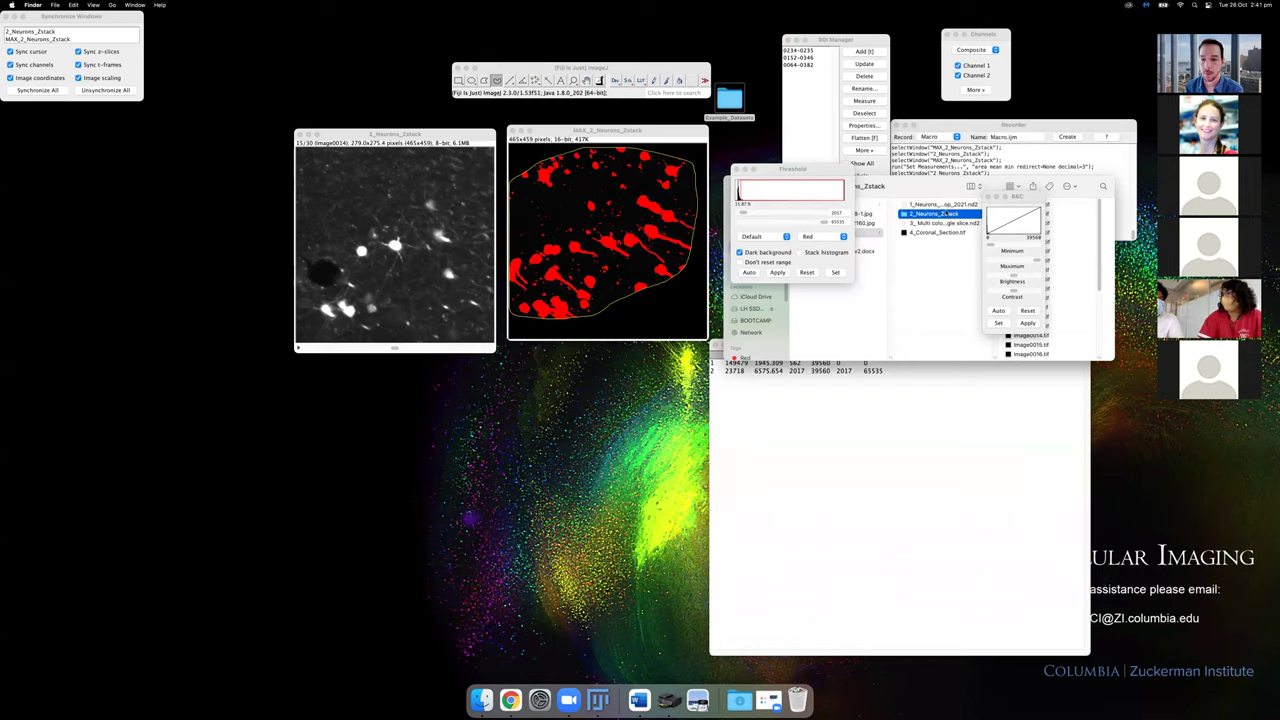
left_click_drag(940, 204, 576, 93)
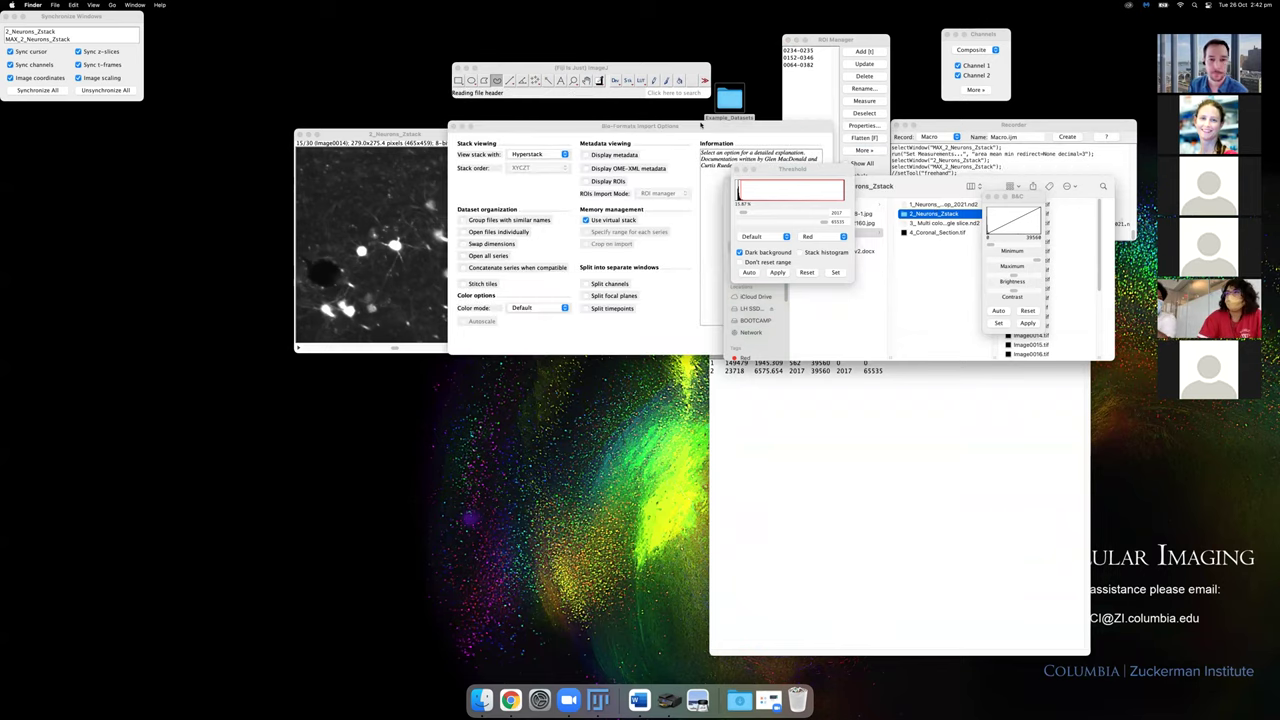
left_click(809, 343)
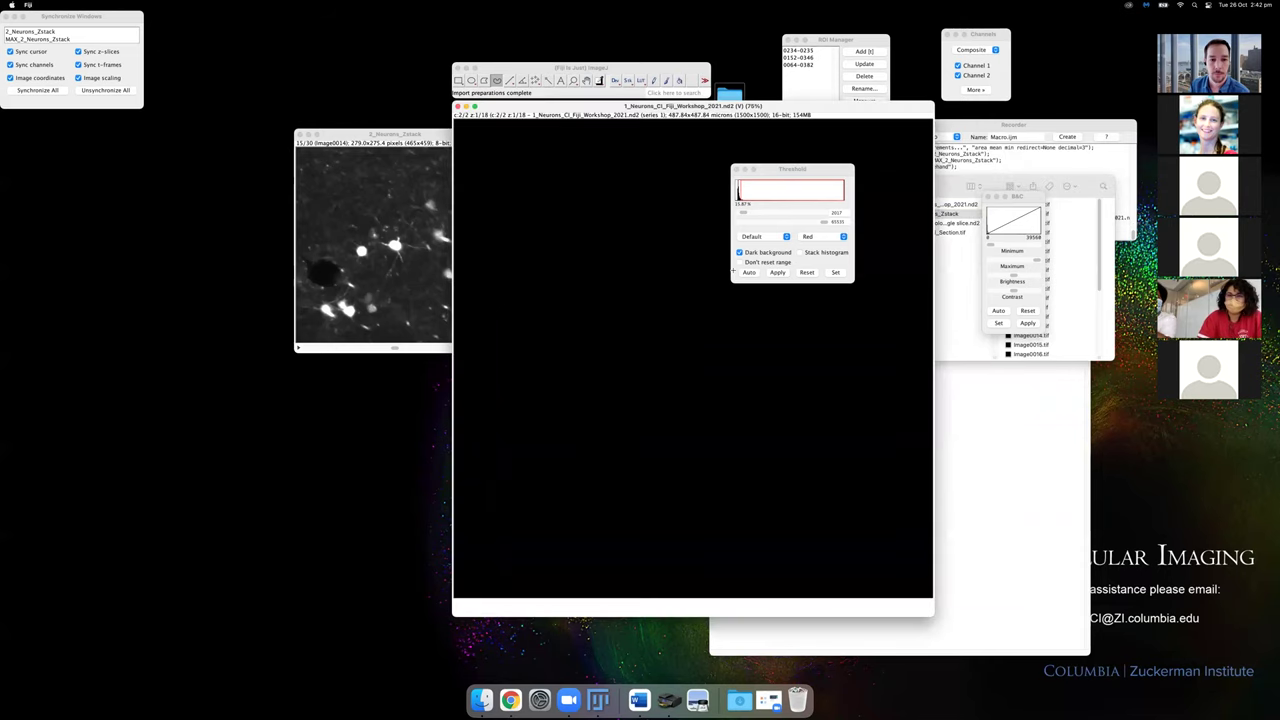
Brighten both channels of the imported neuron stack, lowering the display maximum to about 5281 for channel 1 and 11876 for channel 2.
left_click(1011, 261)
left_click_drag(1011, 261, 1002, 263)
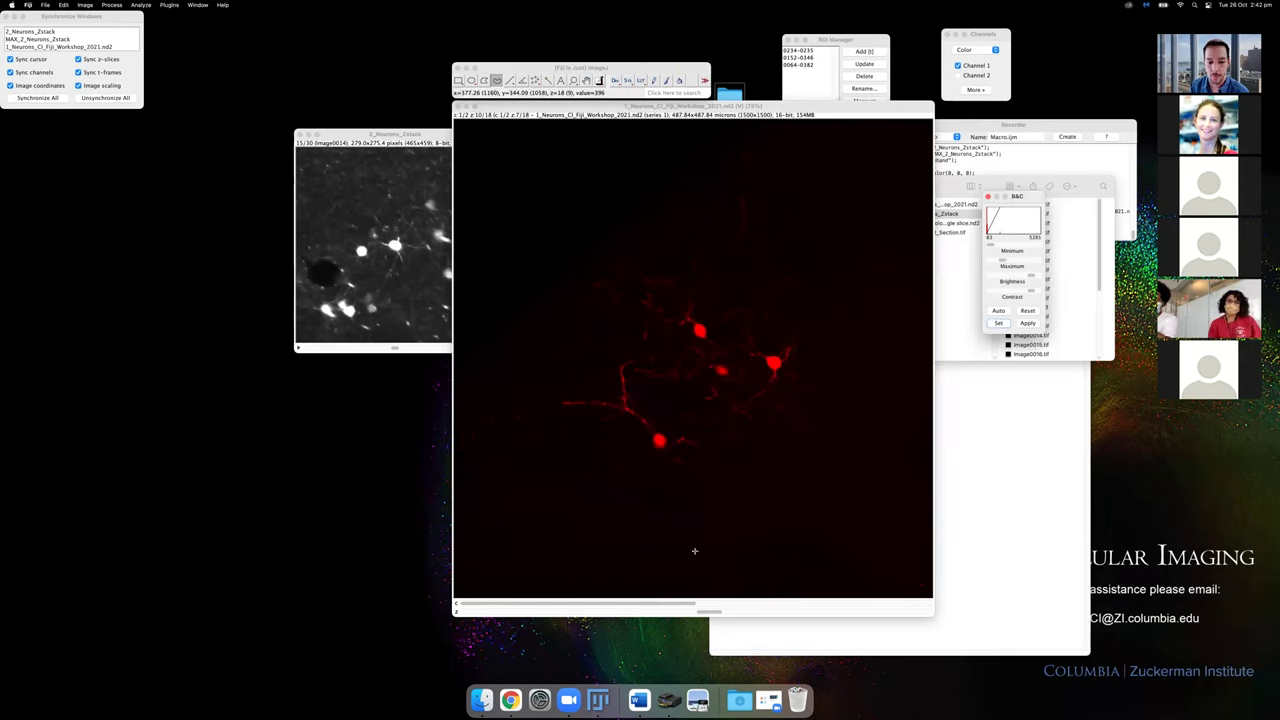
left_click(758, 603)
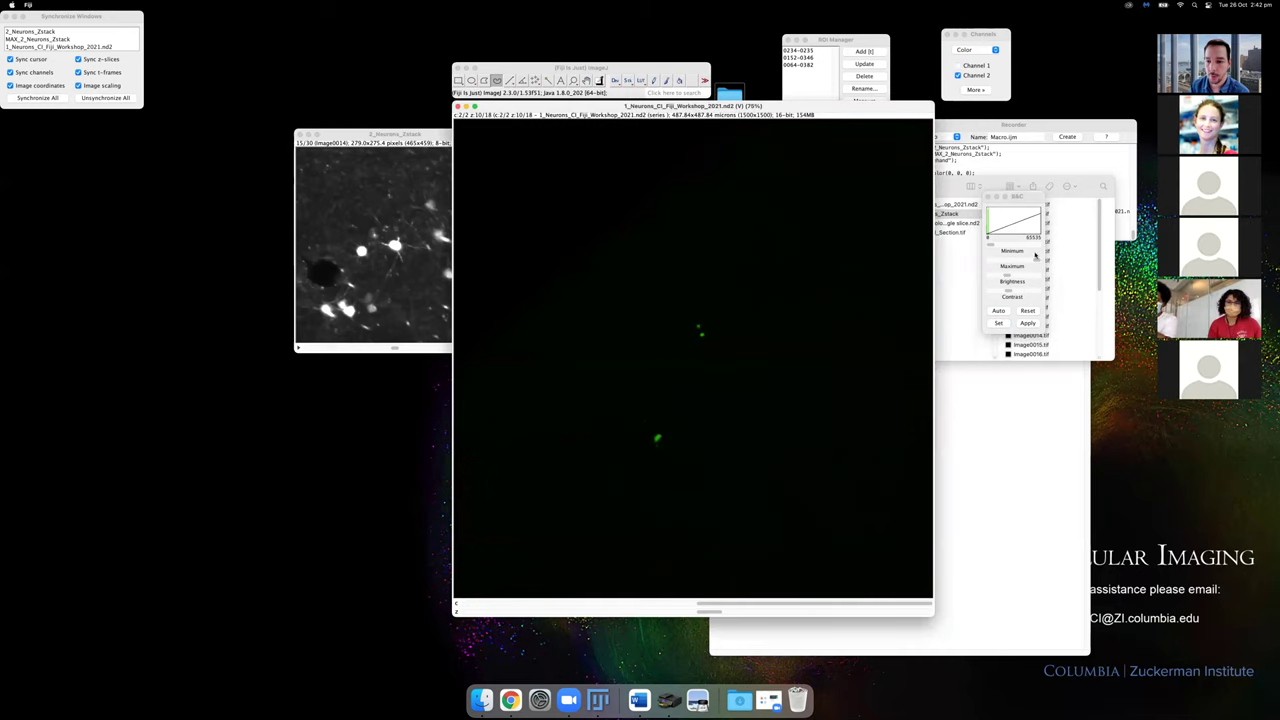
left_click_drag(1003, 259, 1005, 263)
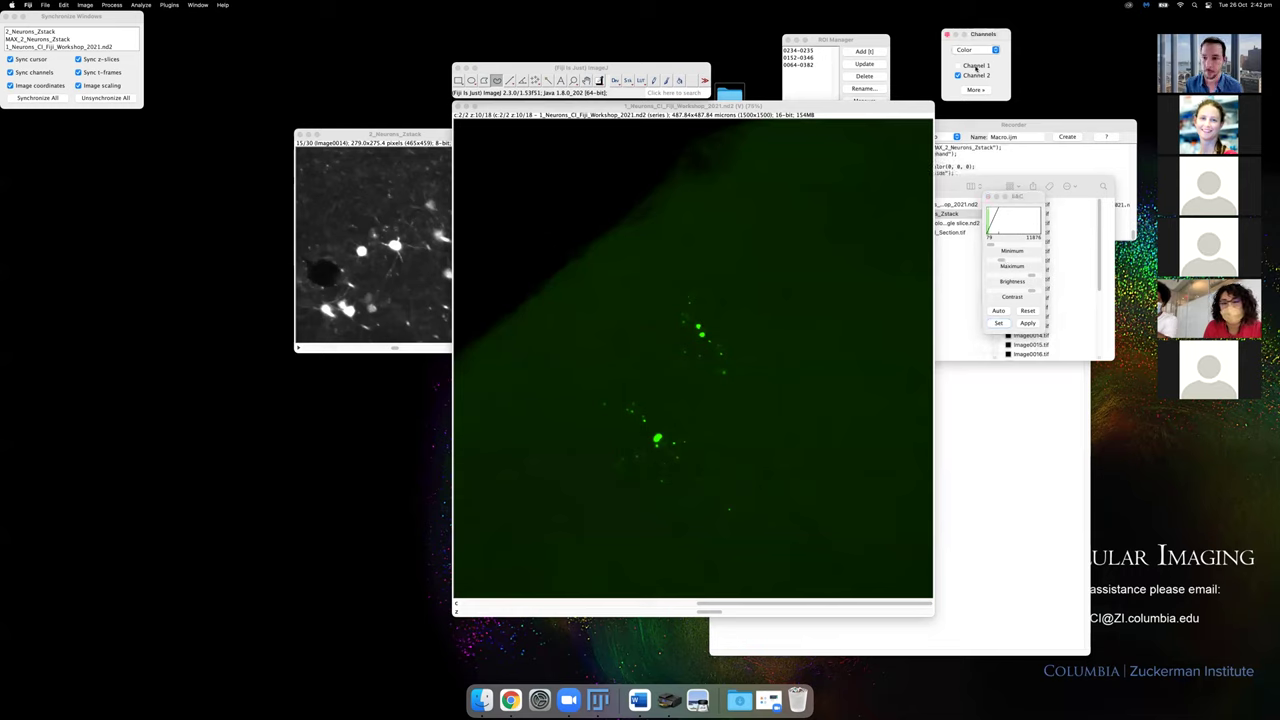
Display the neuron stack as a composite with Channel 1 and Channel 2 both visible.
left_click(959, 65)
left_click(966, 49)
left_click(970, 42)
left_click(957, 76)
left_click(957, 76)
left_click(957, 76)
Draw a rectangular selection around the upper yellow neuron and its dendrites in the composite image.
left_click_drag(789, 110, 751, 118)
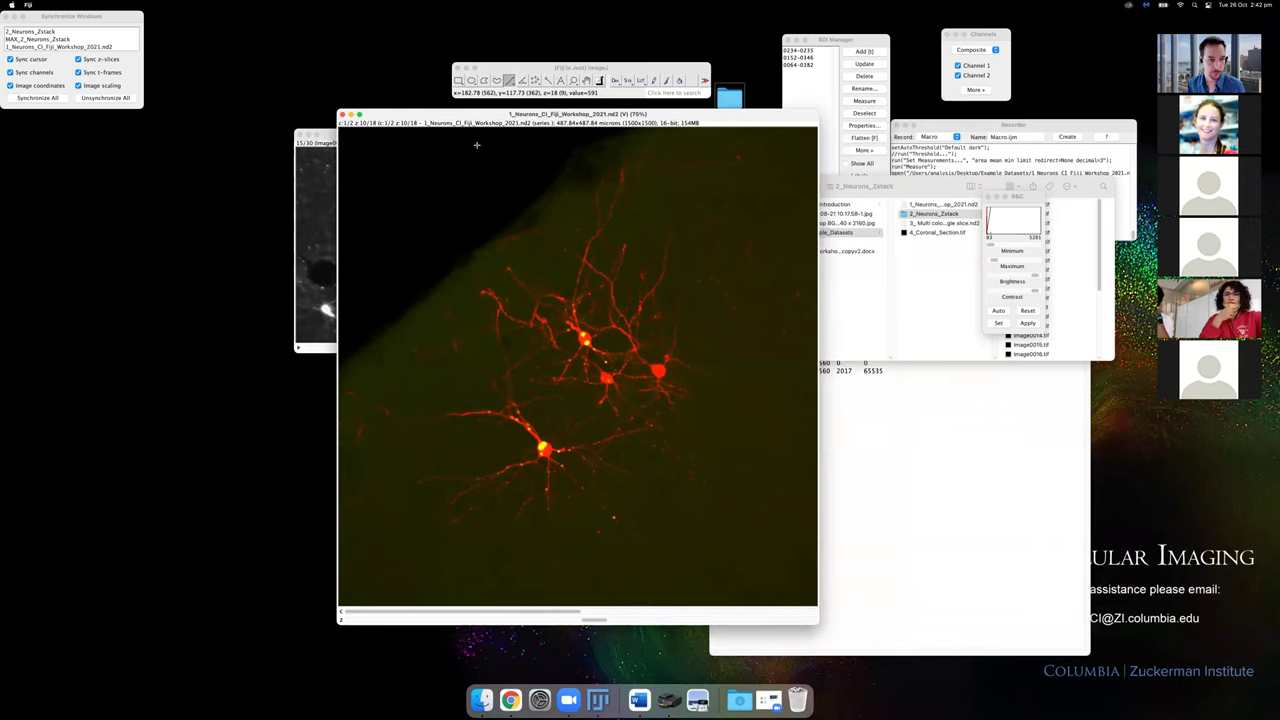
left_click_drag(520, 251, 637, 397)
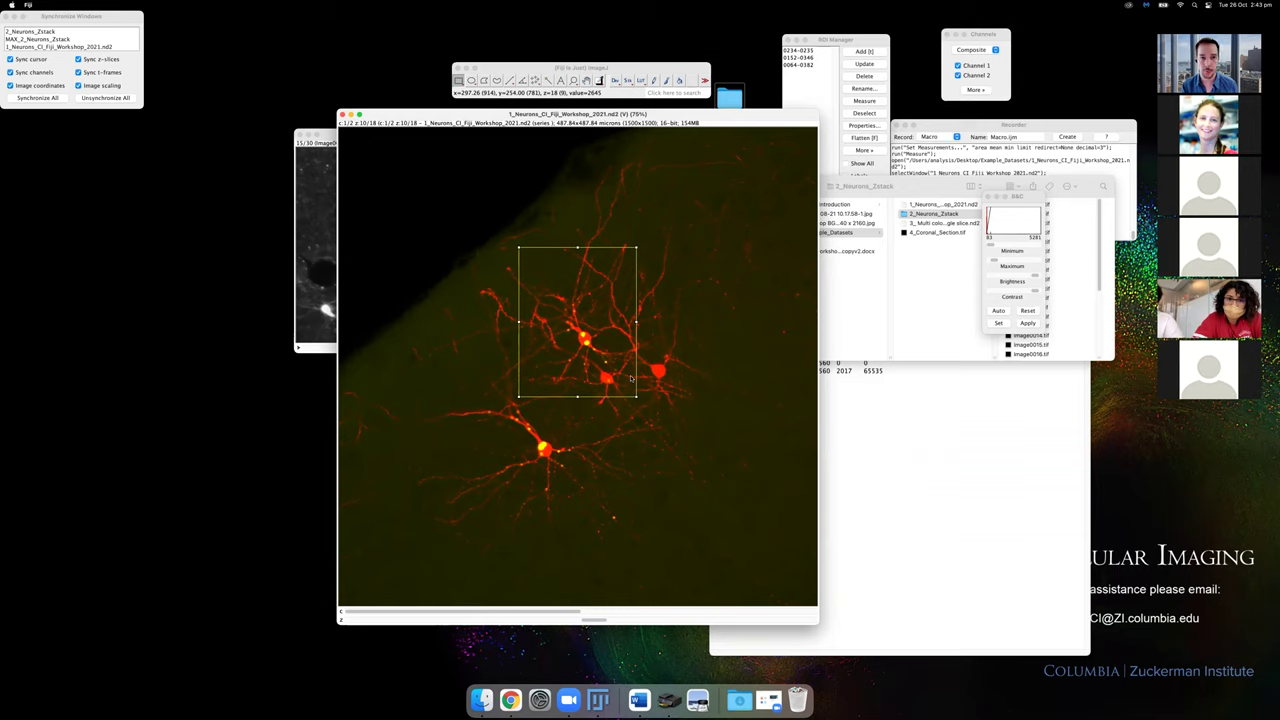
Duplicate the selected neuron region at the current slice without duplicating the hyperstack, and place the copy beside the original selection.
key("super+shift+d")
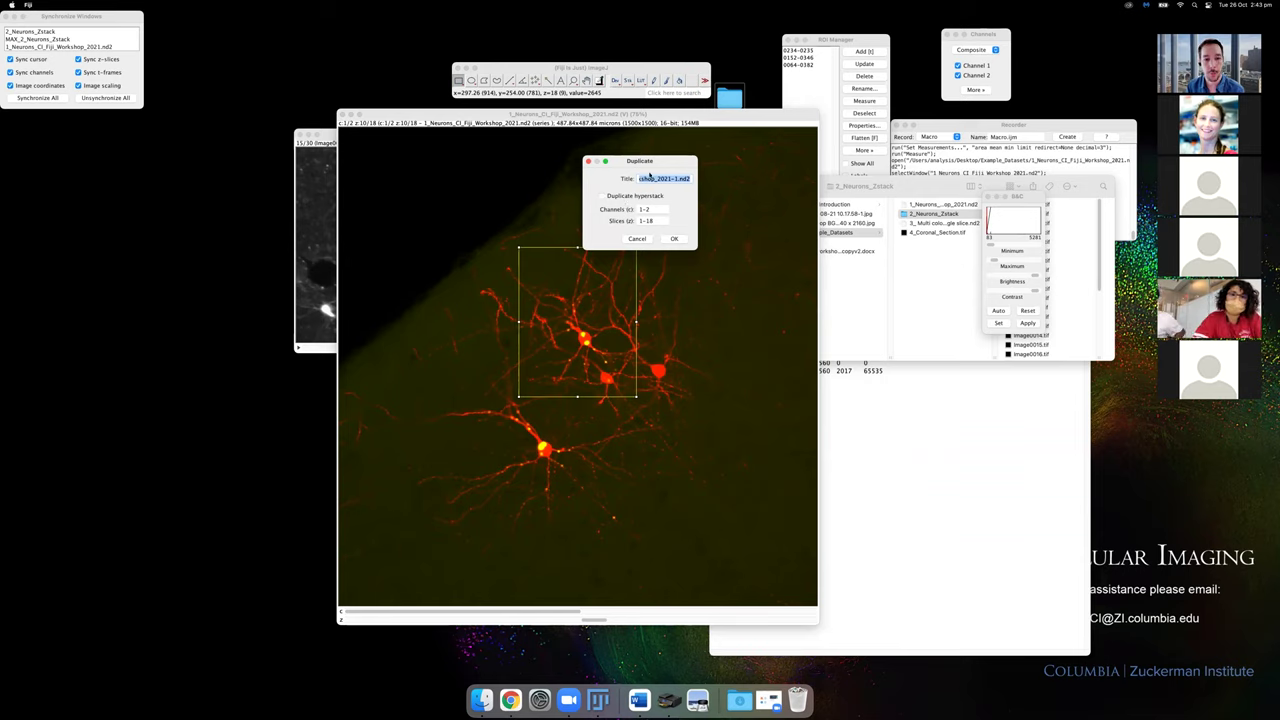
left_click(675, 240)
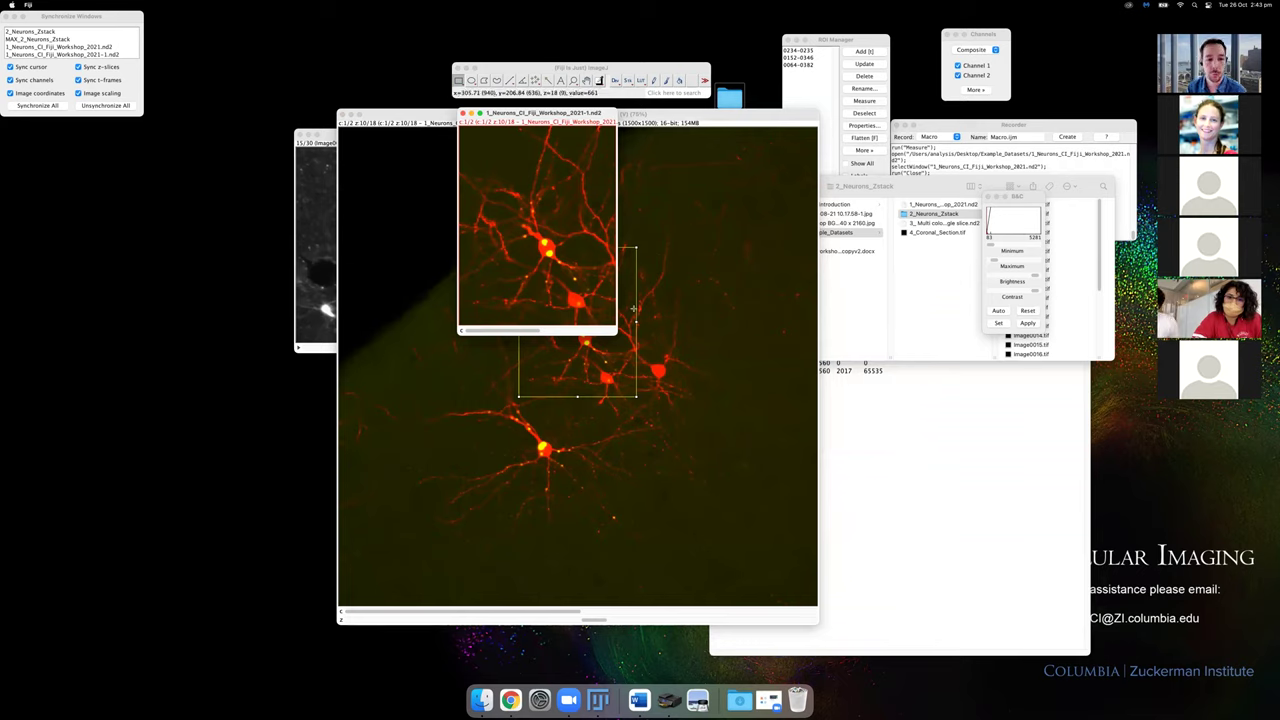
left_click_drag(553, 121, 698, 128)
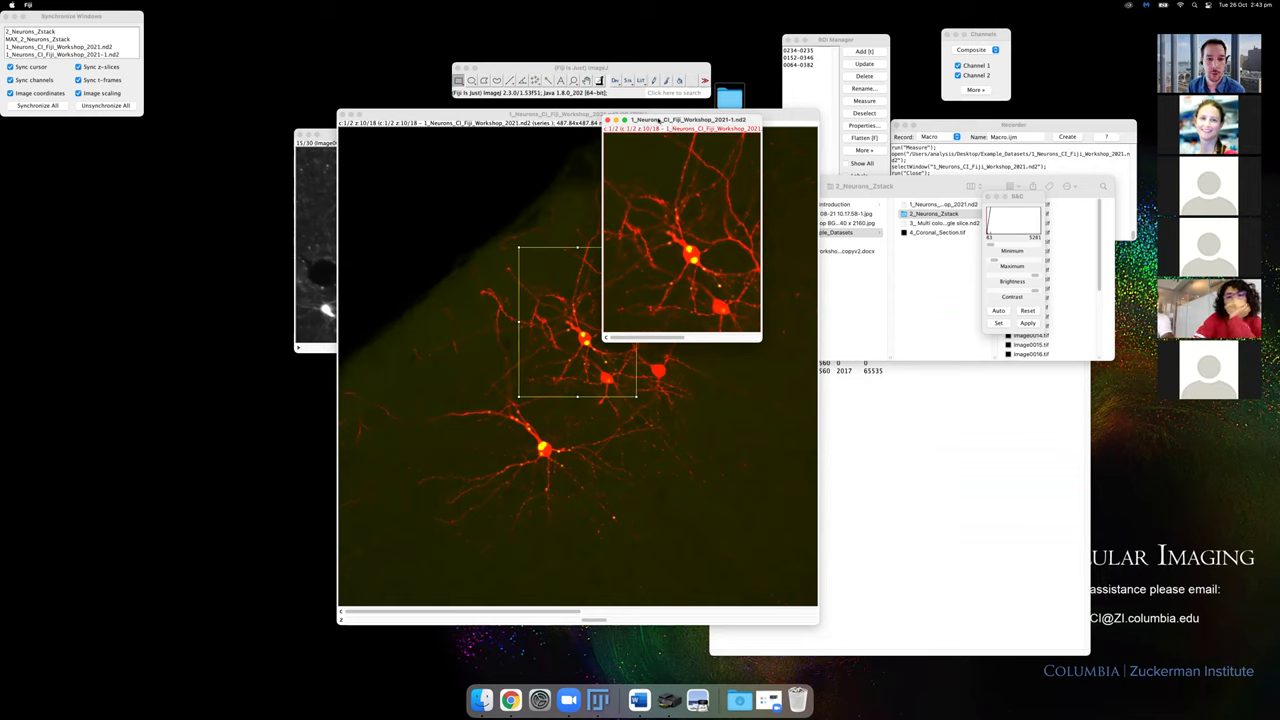
left_click_drag(658, 120, 610, 117)
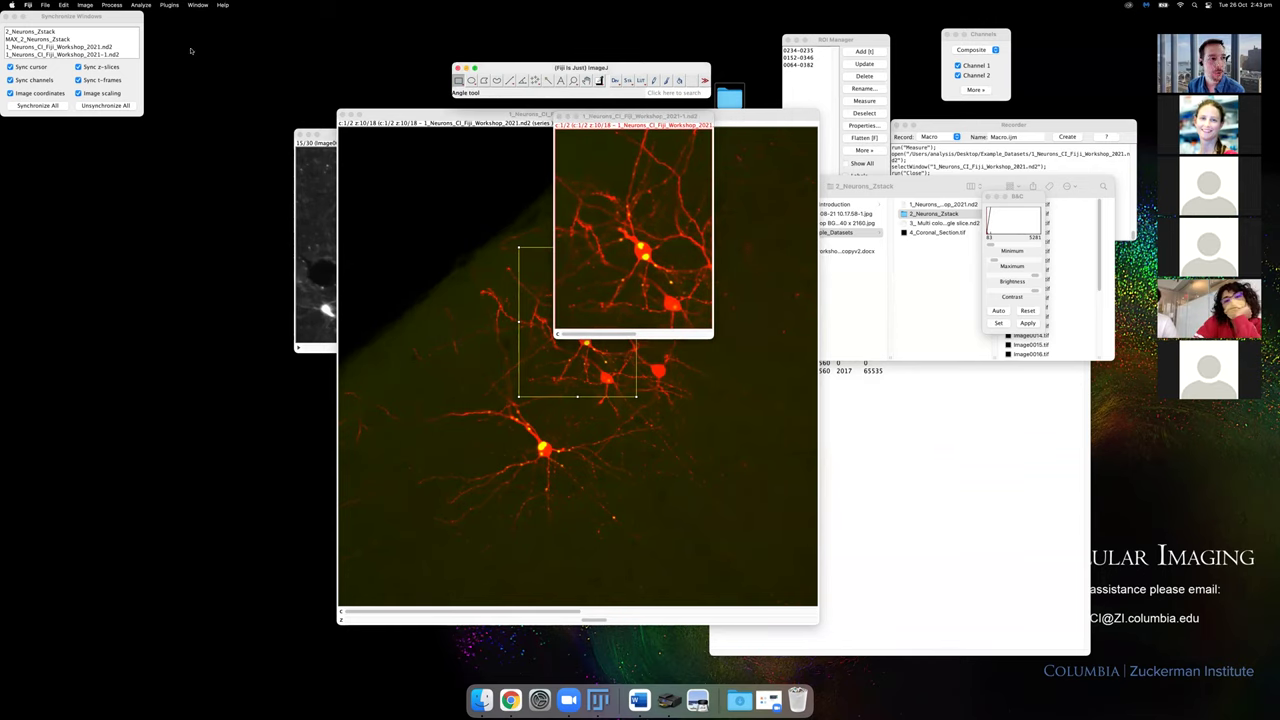
Split the duplicated neuron crop into separate channel images.
left_click(84, 5)
mouse_move(110, 59)
left_click(189, 60)
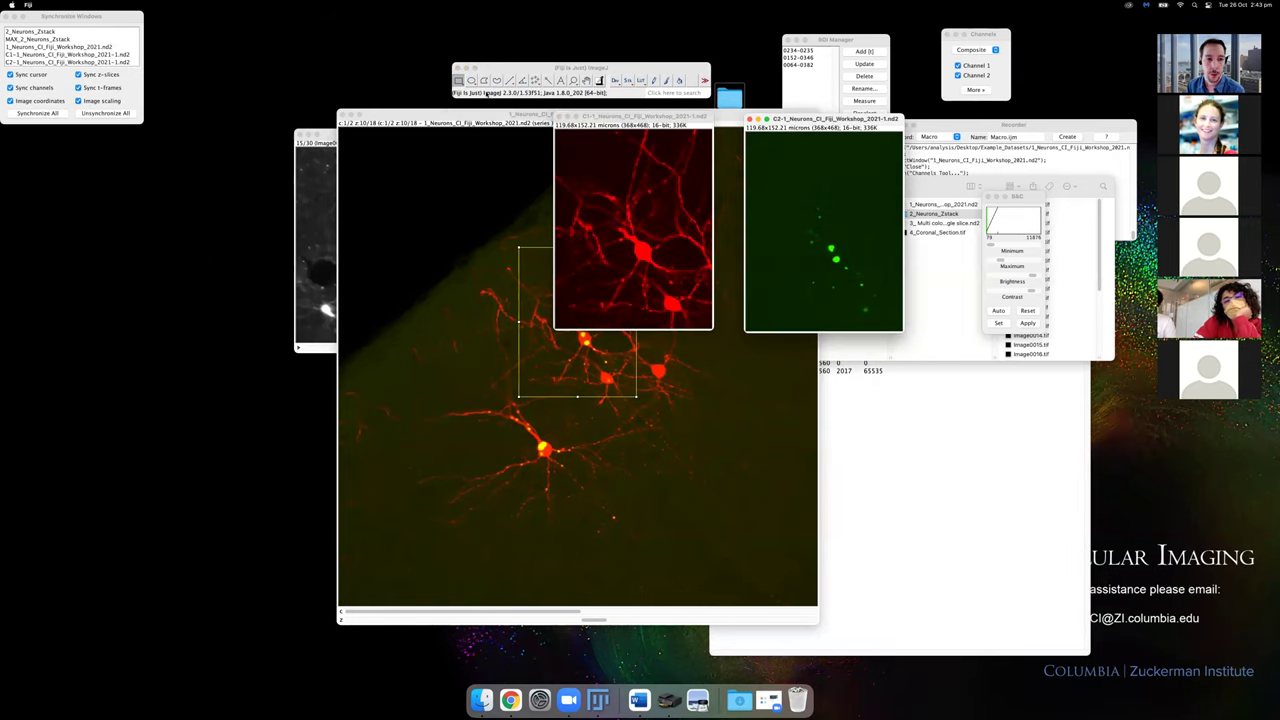
Draw a straight diagonal line across the upper bright green cell body in the channel 2 image.
left_click(517, 80)
left_click(822, 259)
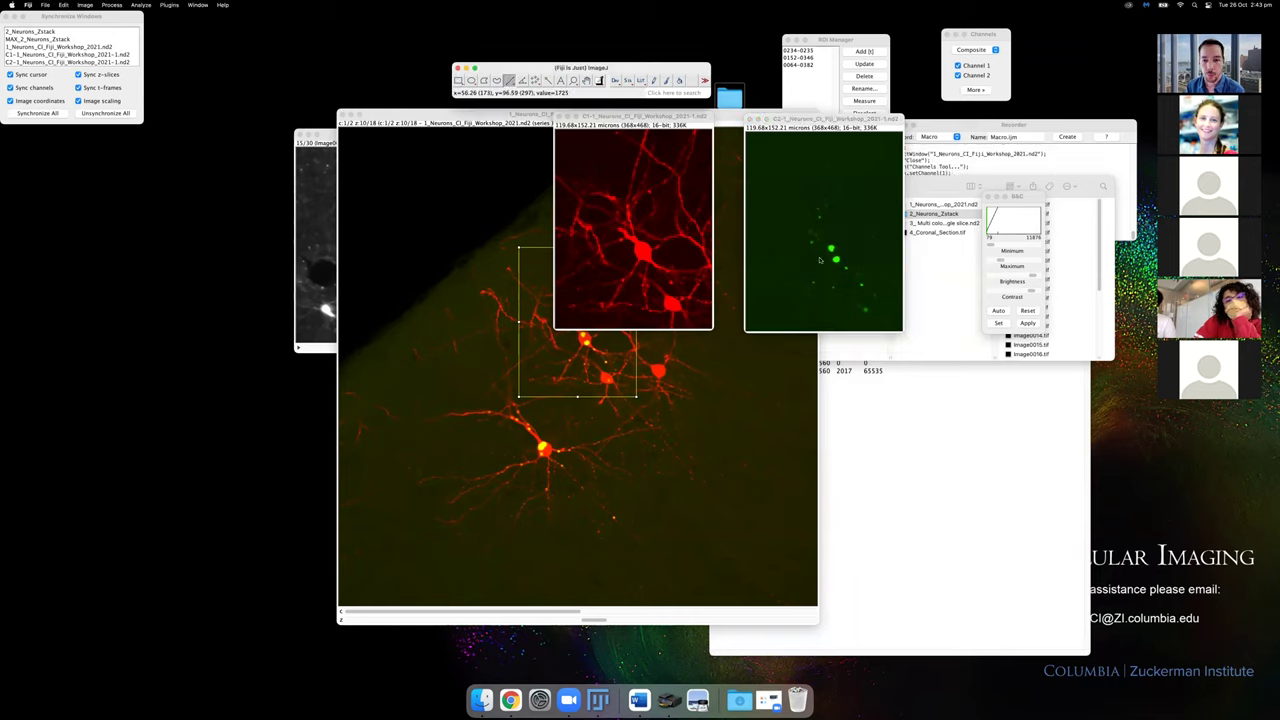
left_click_drag(822, 259, 846, 236)
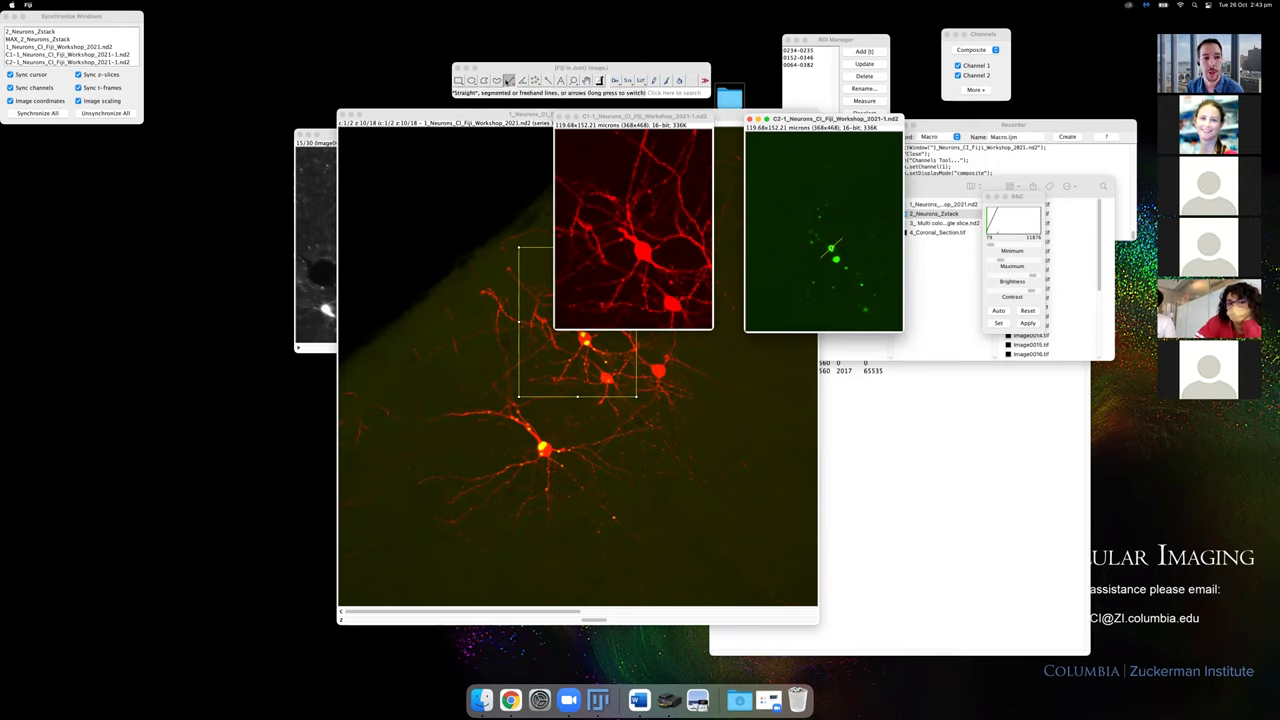
Set the line selection's width to 12 and close the line width settings.
double_click(509, 80)
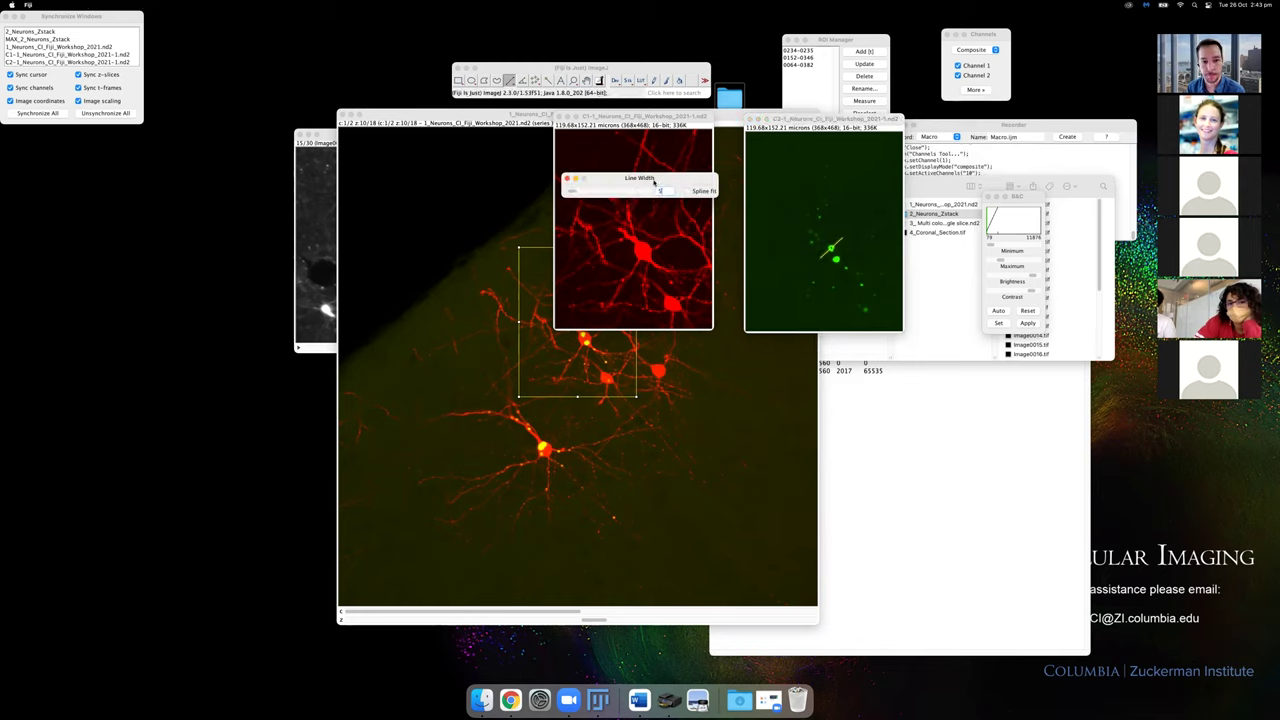
left_click(840, 241)
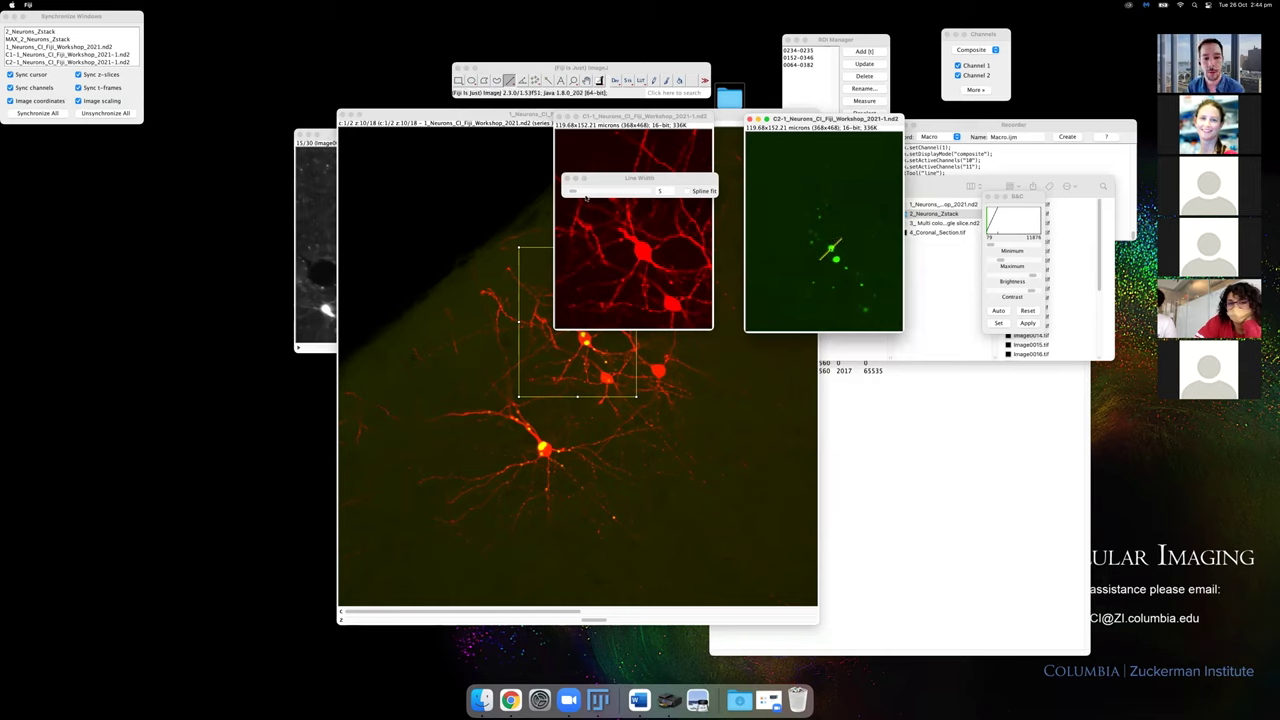
left_click_drag(575, 191, 577, 192)
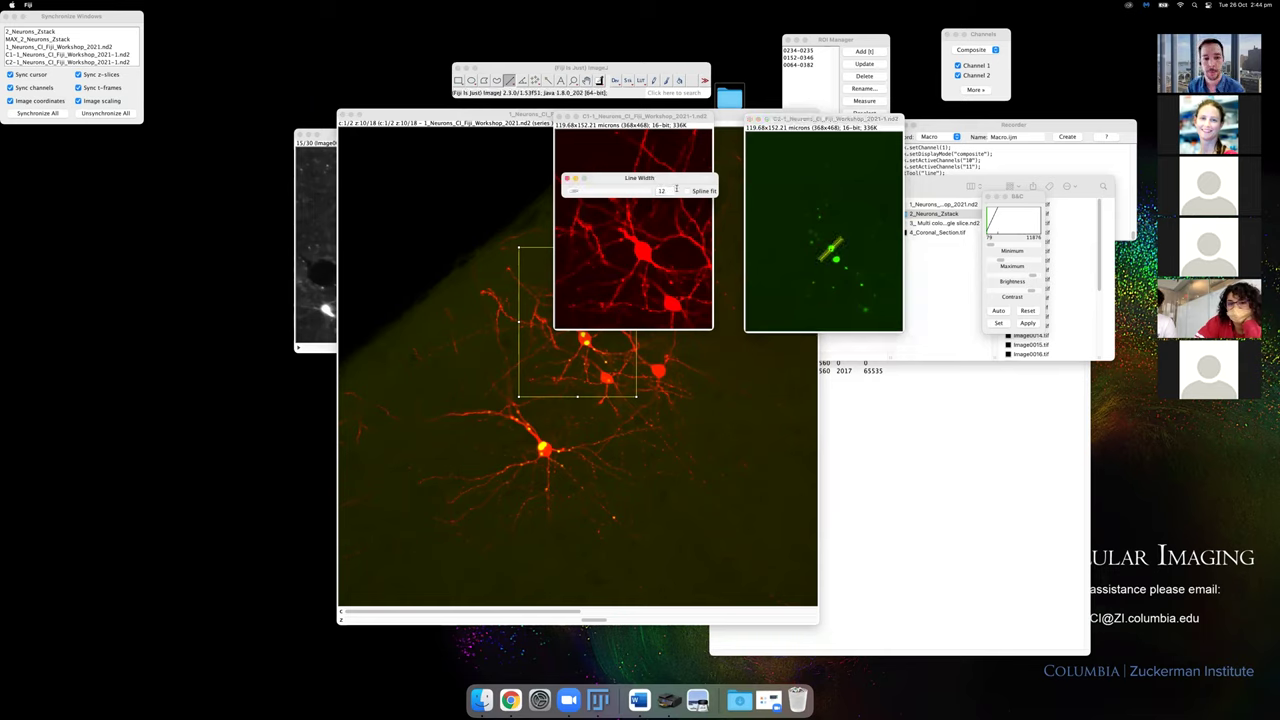
left_click(567, 178)
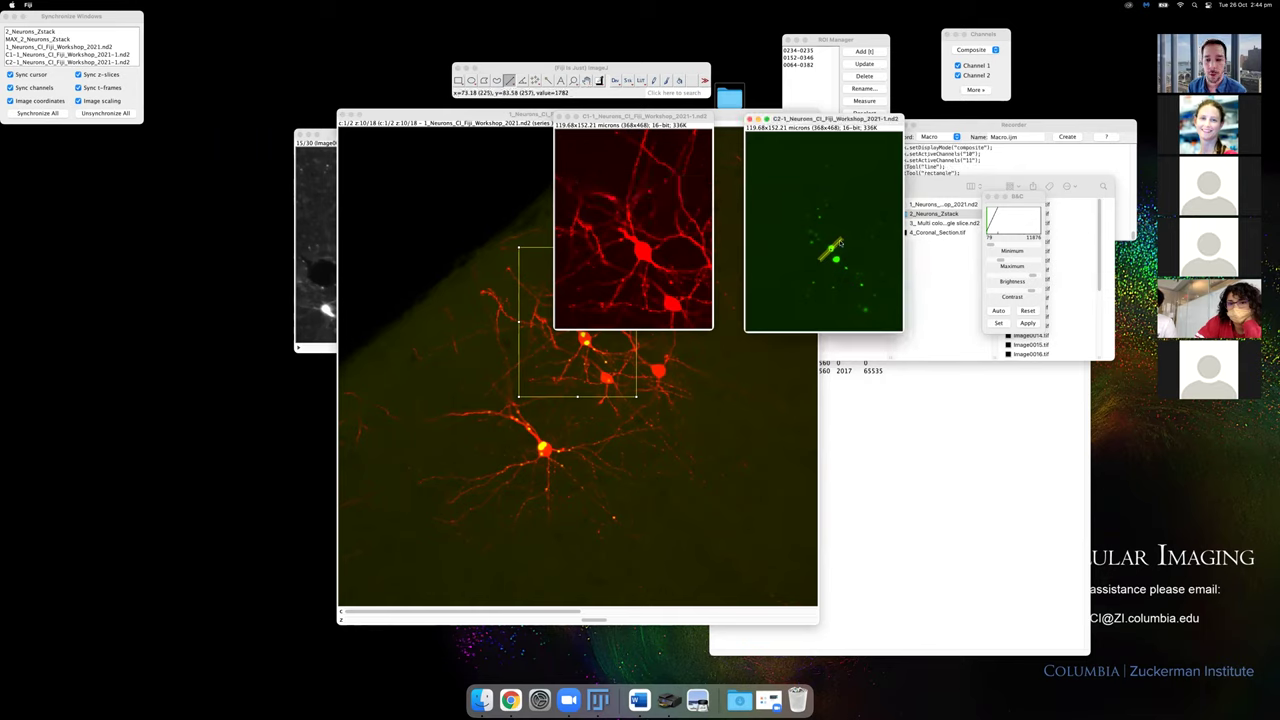
Adjust the line's upper end to about 24.6 microns length, plot its channel 2 intensity profile, and move the plot clear of the images.
left_click_drag(836, 245, 841, 240)
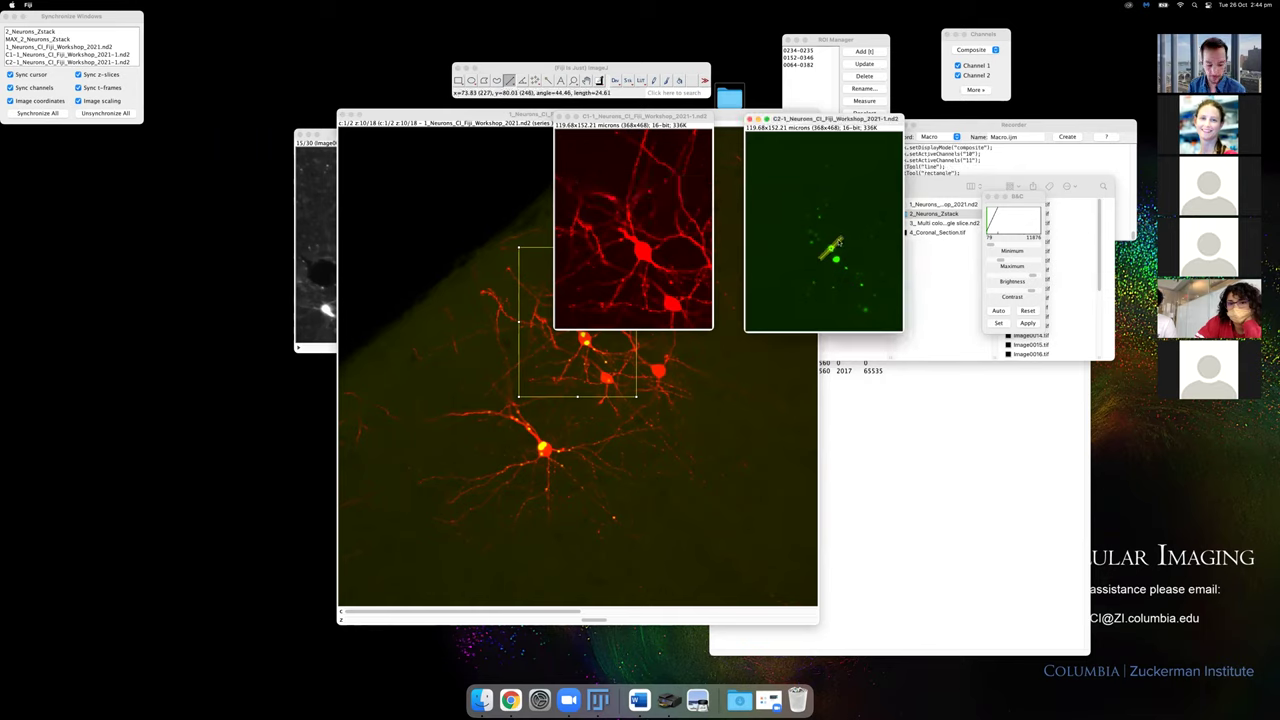
key("super+k")
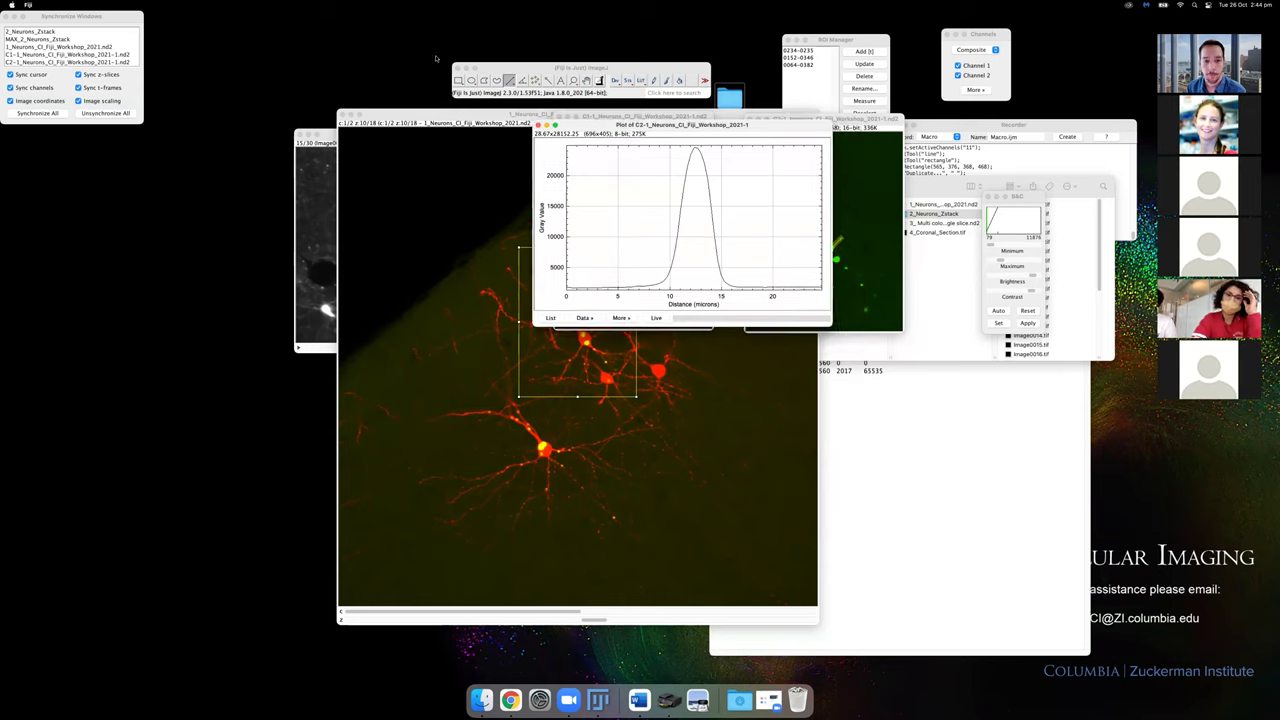
left_click_drag(620, 124, 289, 52)
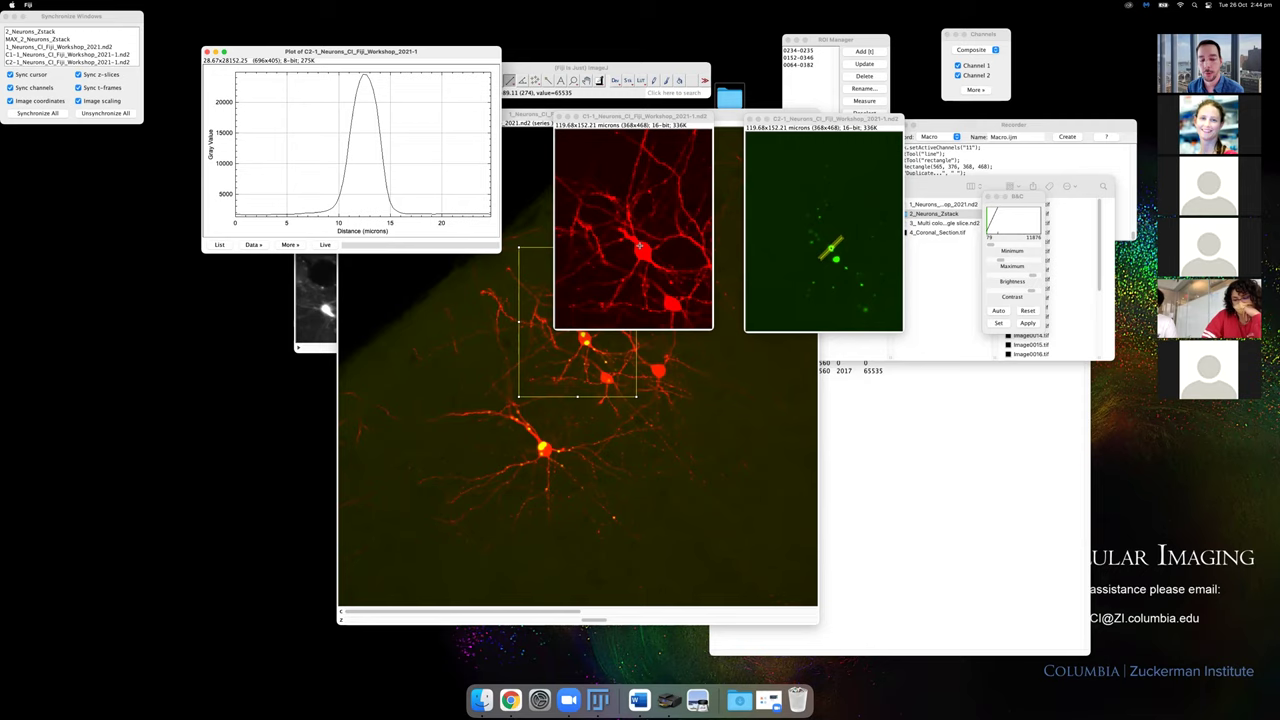
Add the channel 2 line to the ROI Manager and restore the same line selection on the red channel 1 image.
left_click(847, 119)
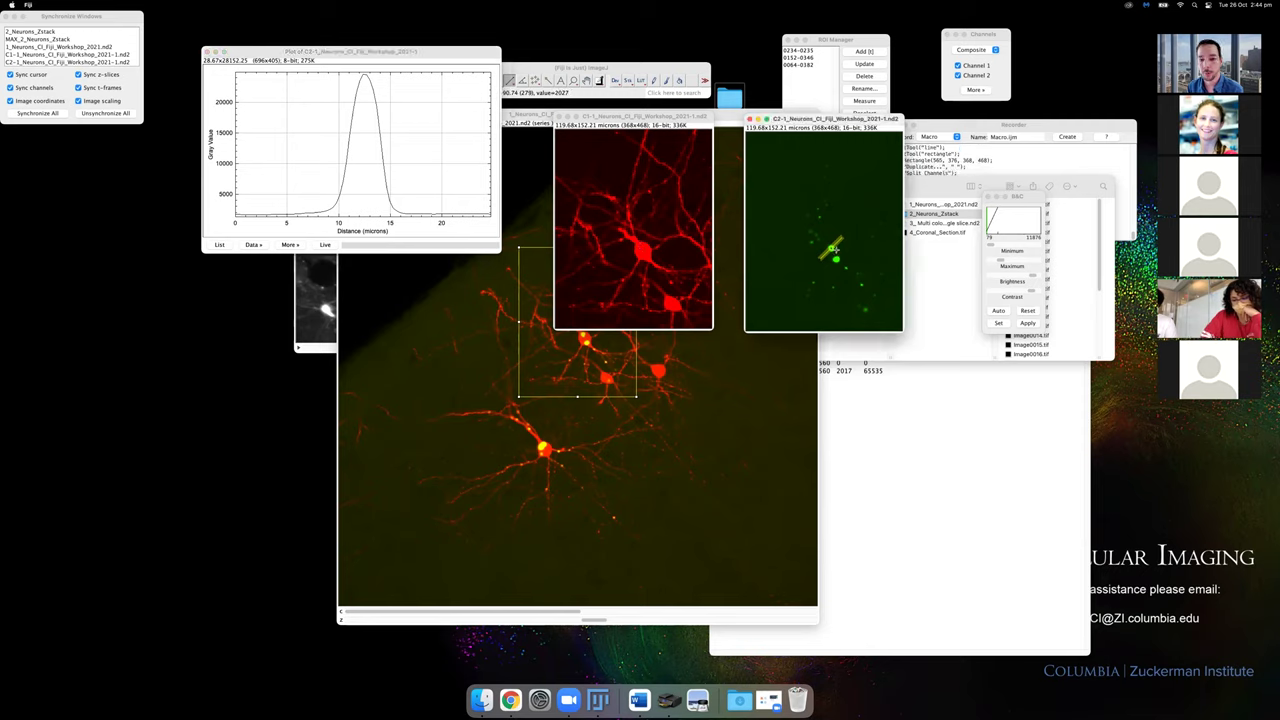
key("t")
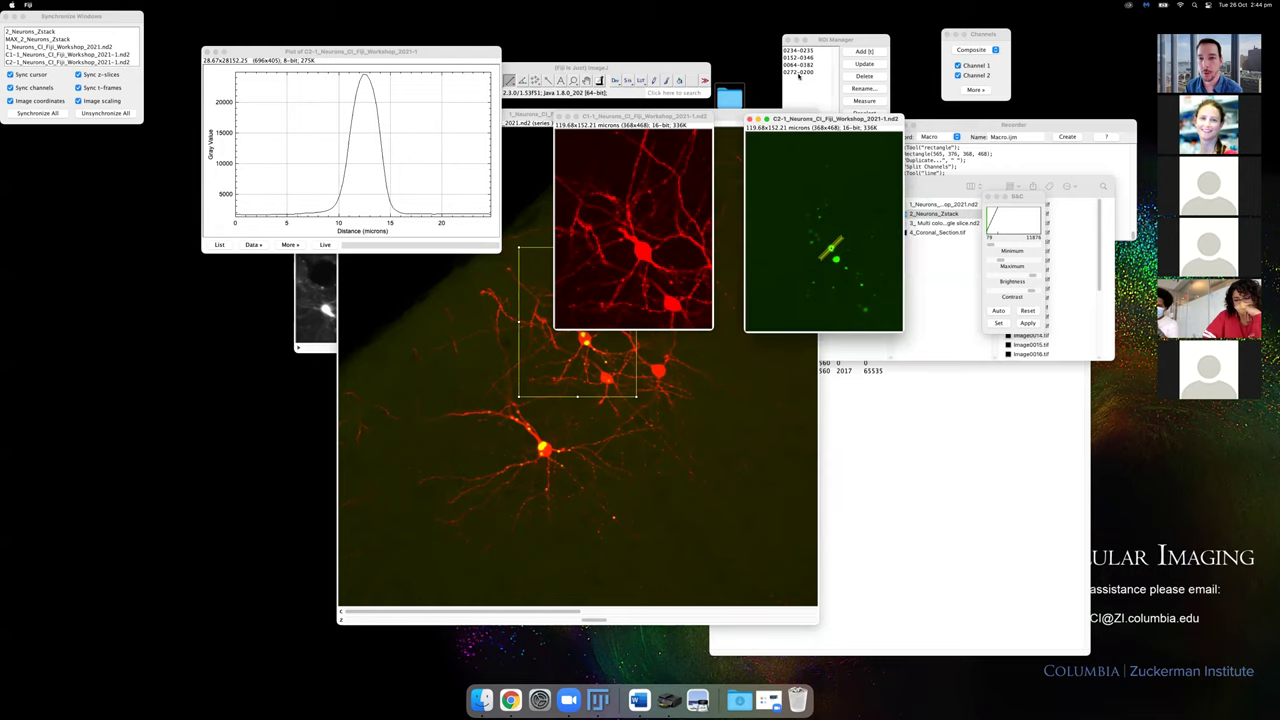
left_click_drag(836, 119, 837, 112)
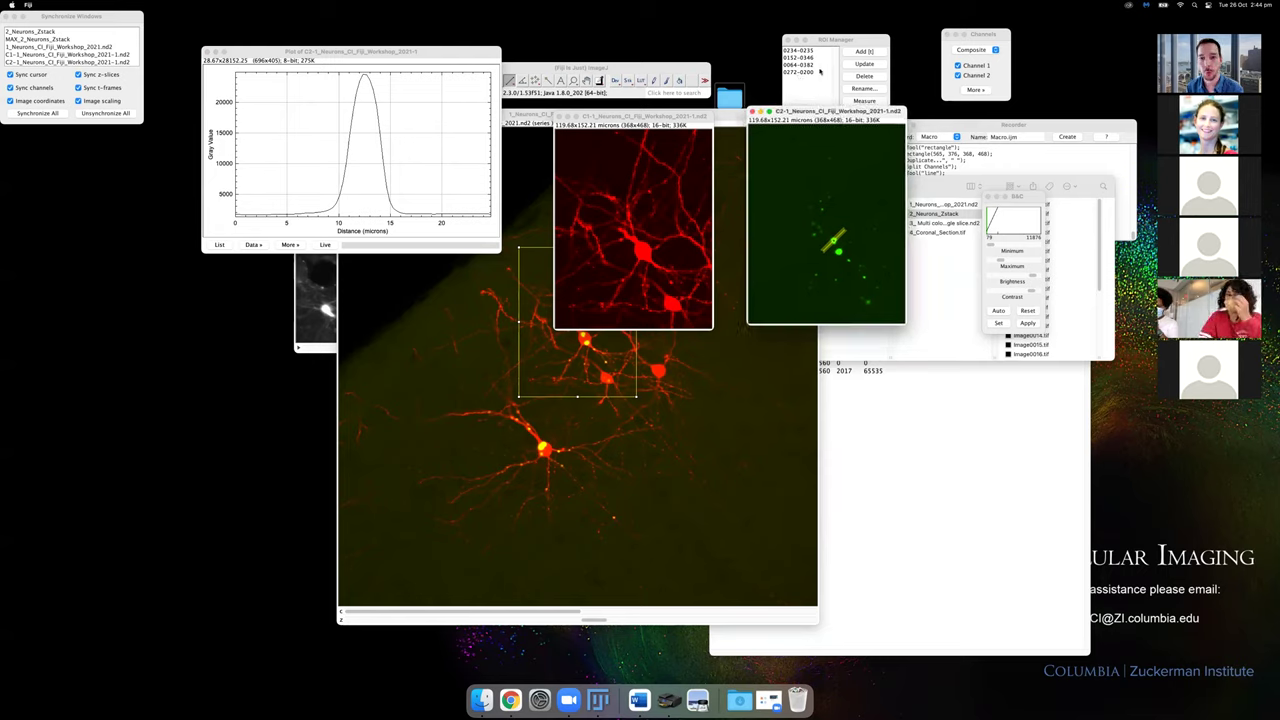
left_click(645, 125)
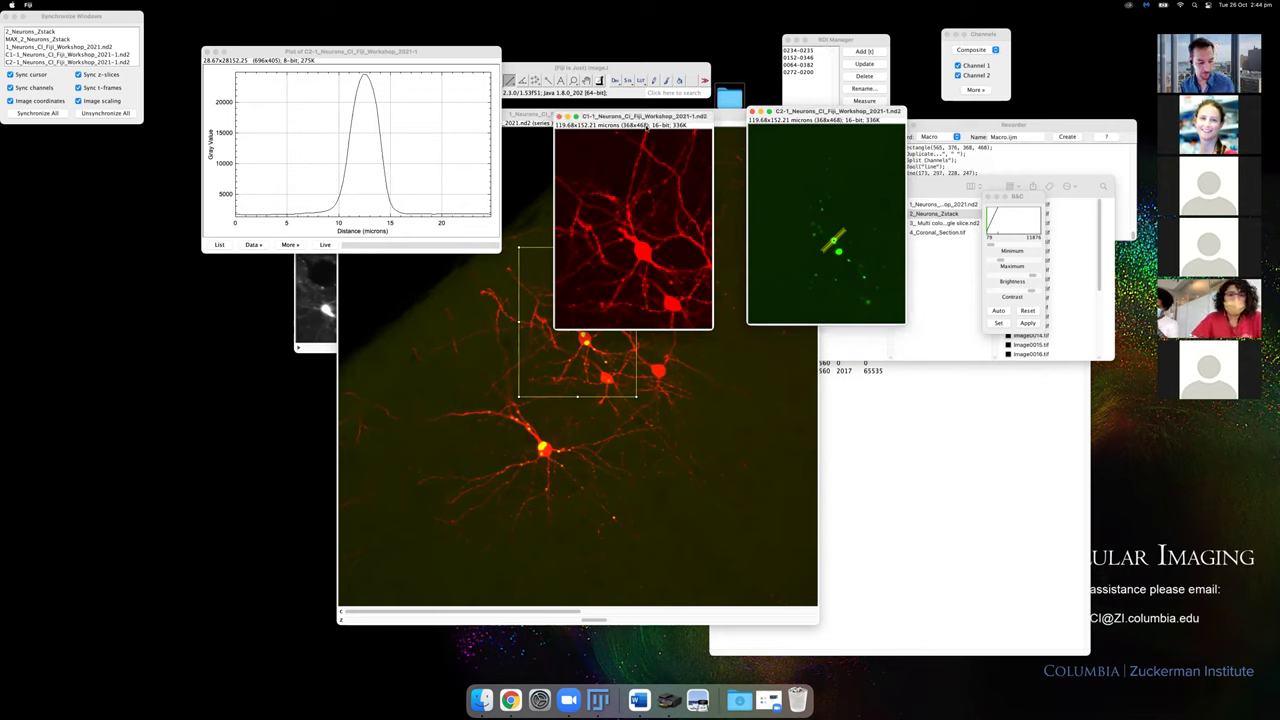
key("super+shift+e")
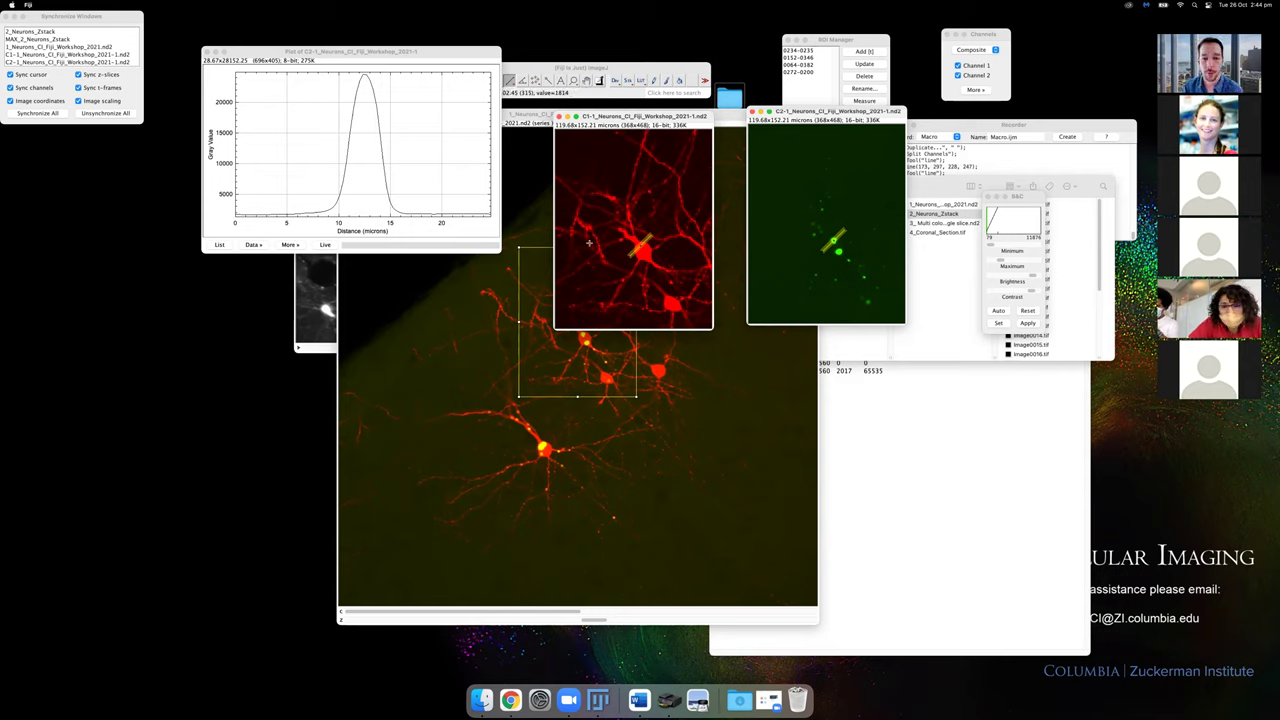
Plot the intensity profile along the line in the channel 1 image and place it near the channel 2 plot.
left_click(661, 121)
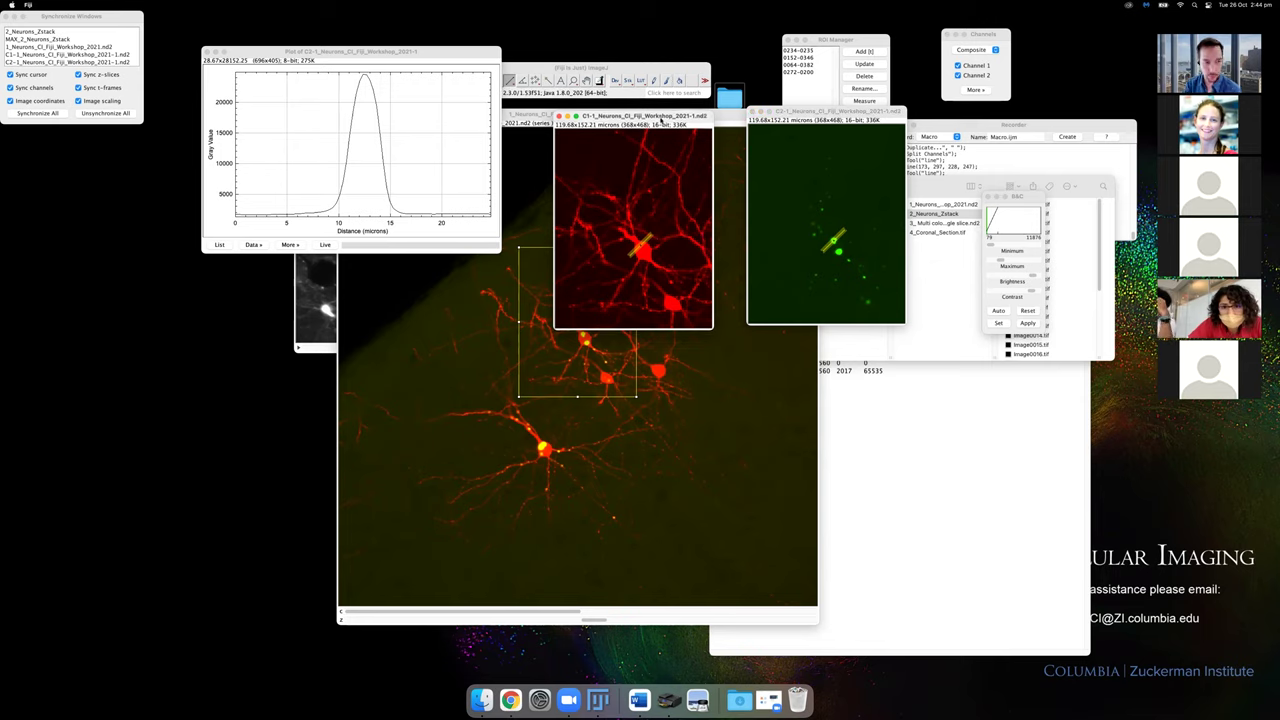
key("super+k")
left_click_drag(745, 143, 366, 250)
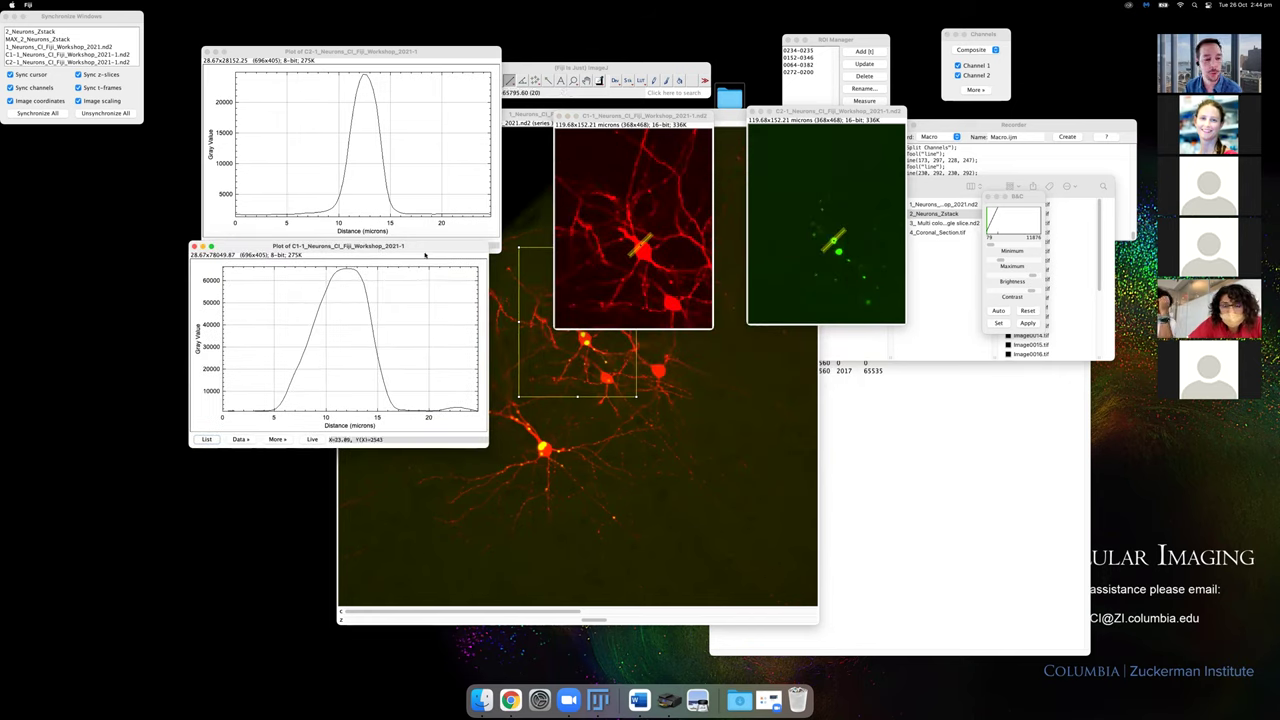
Place the channel 1 plot beside the channel 2 plot, list its distance and gray values, and close the table.
key("super+k")
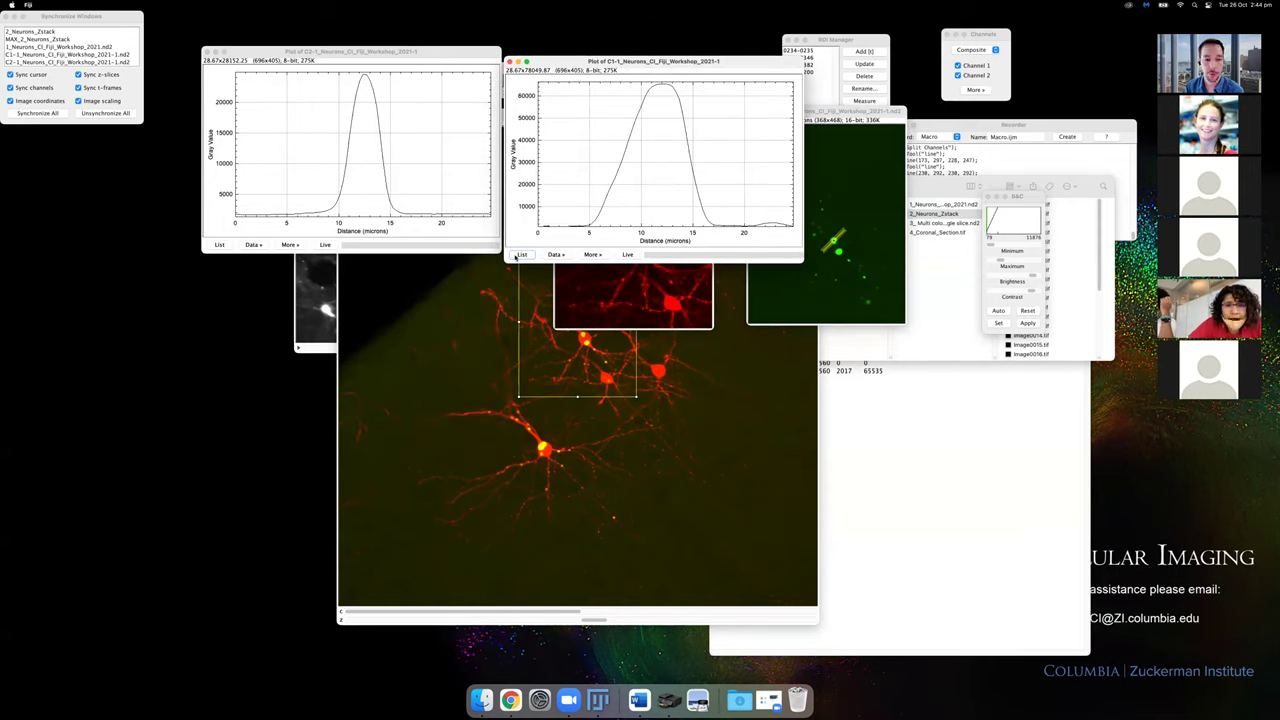
left_click(520, 255)
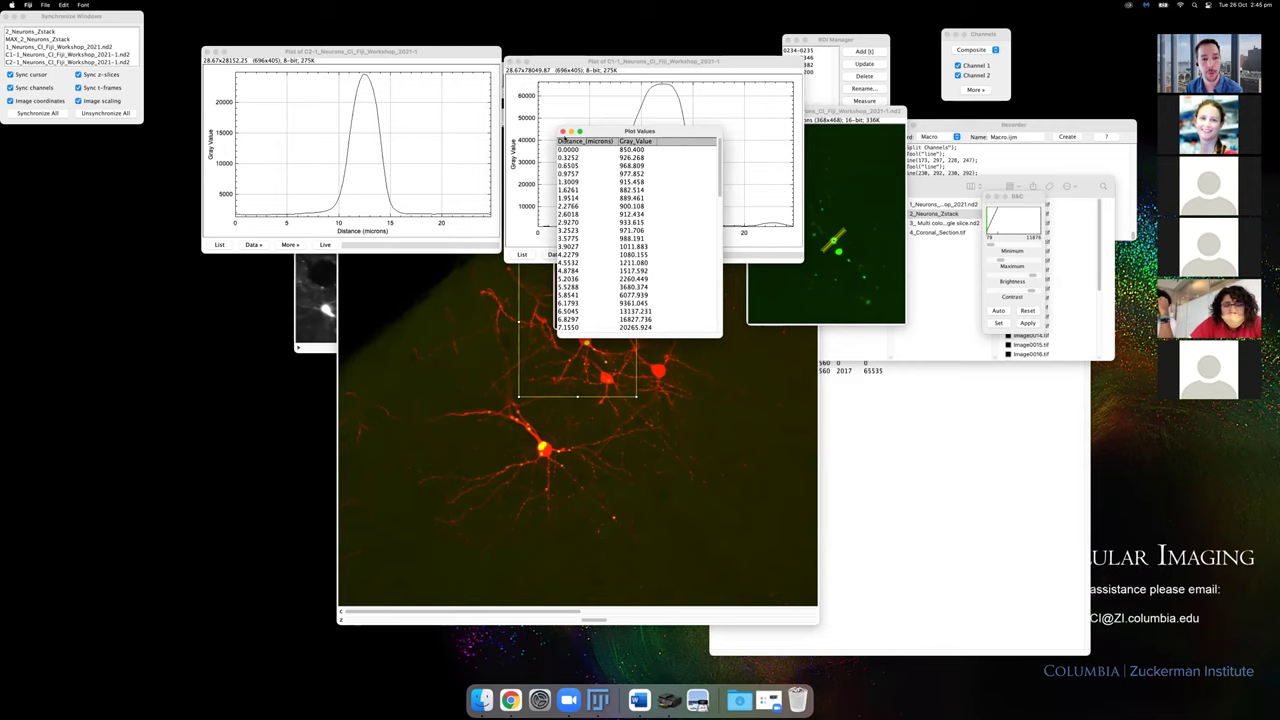
left_click(562, 131)
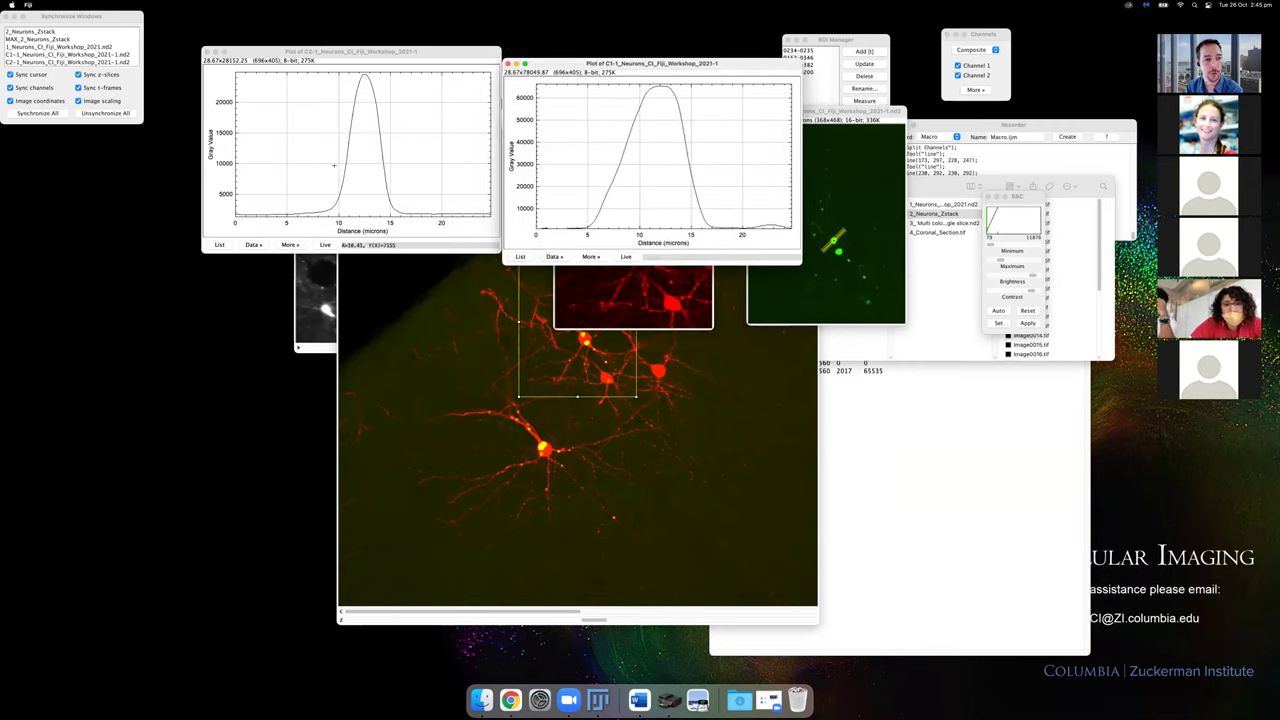
Add Data Set 1 from the C1 profile plot to the C2 profile plot.
left_click(256, 251)
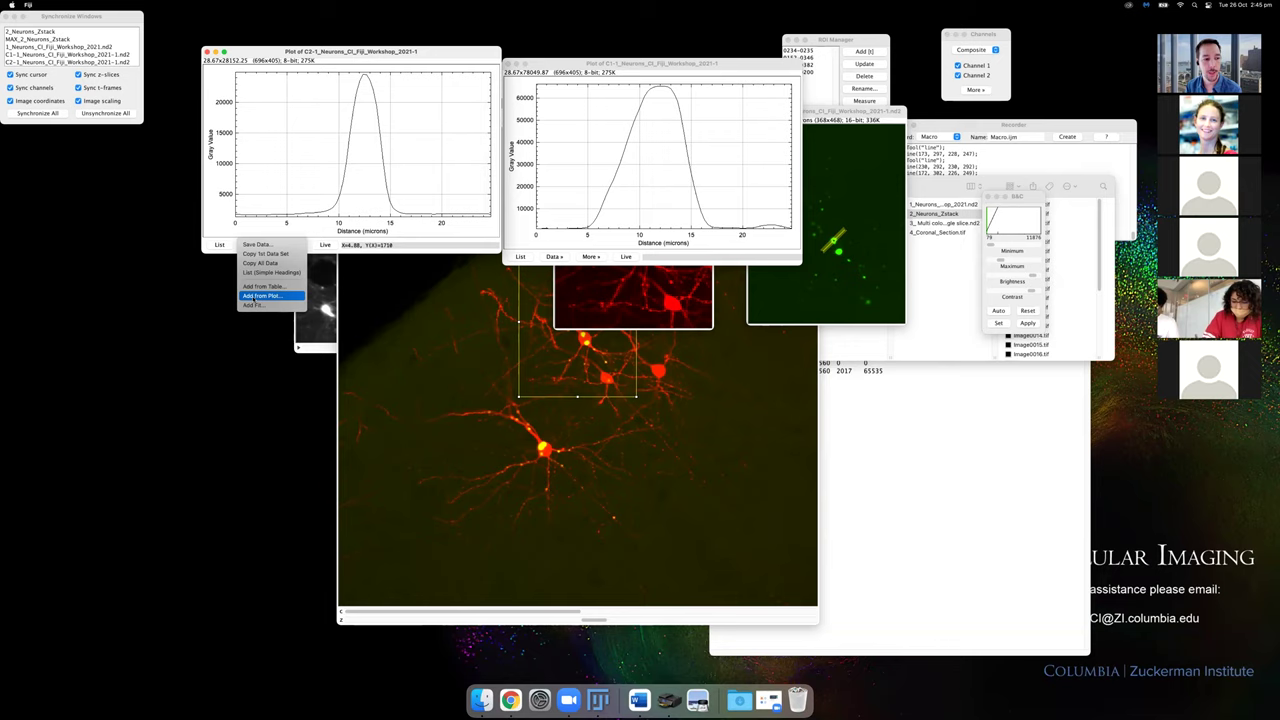
left_click(260, 296)
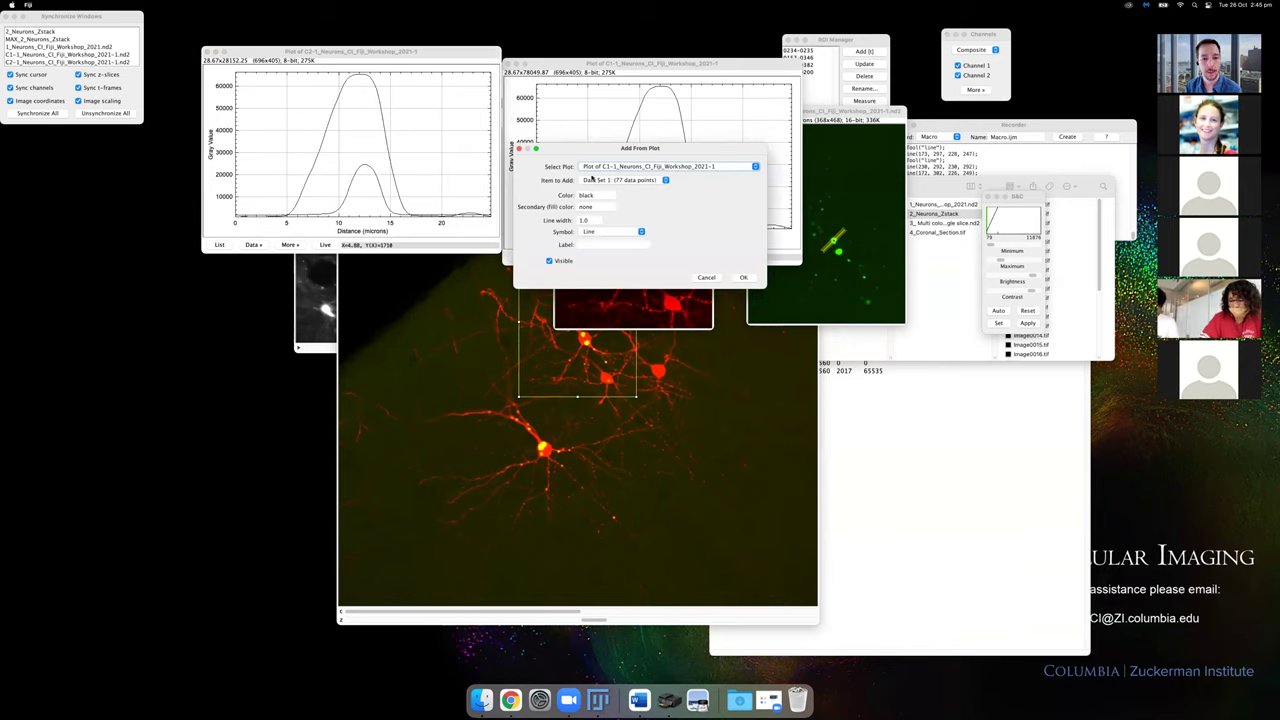
left_click(605, 167)
left_click(597, 168)
Set the added channel 1 curve's color to red and apply it to the combined plot.
key("Tab")
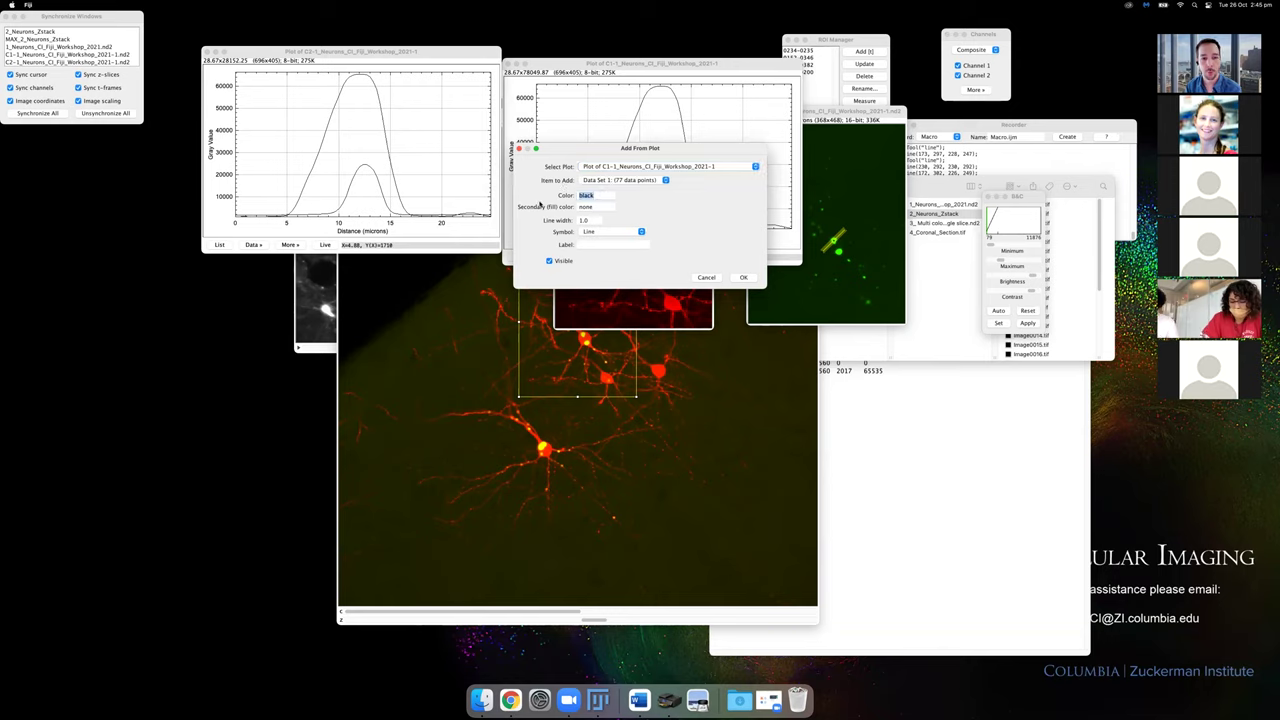
type("green")
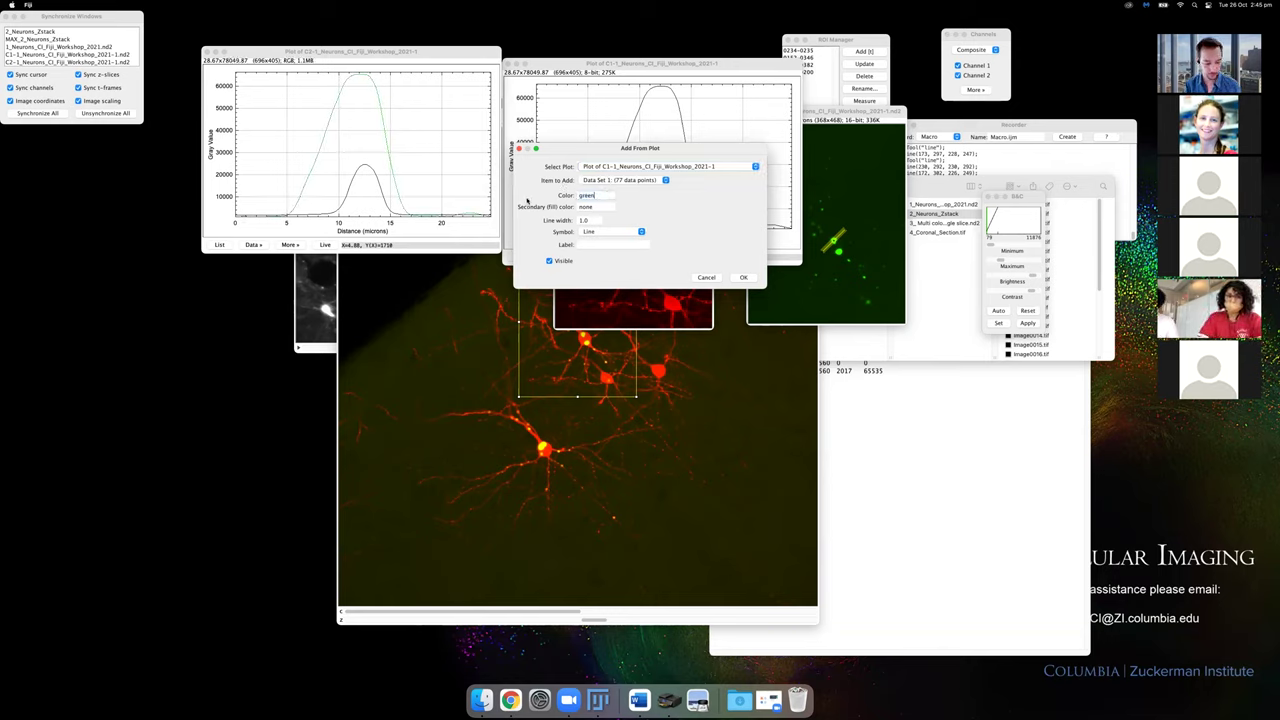
key("BackSpace")
key("BackSpace")
key("BackSpace")
key("BackSpace")
key("BackSpace")
type("red")
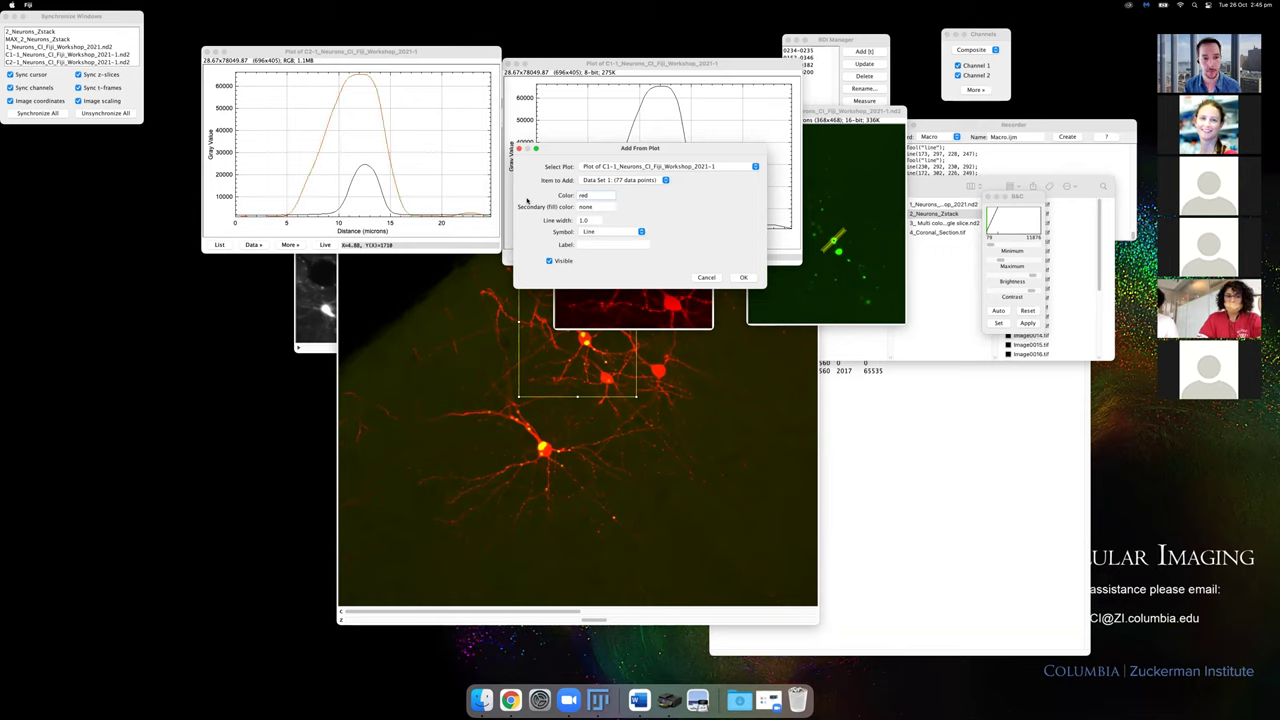
left_click(741, 278)
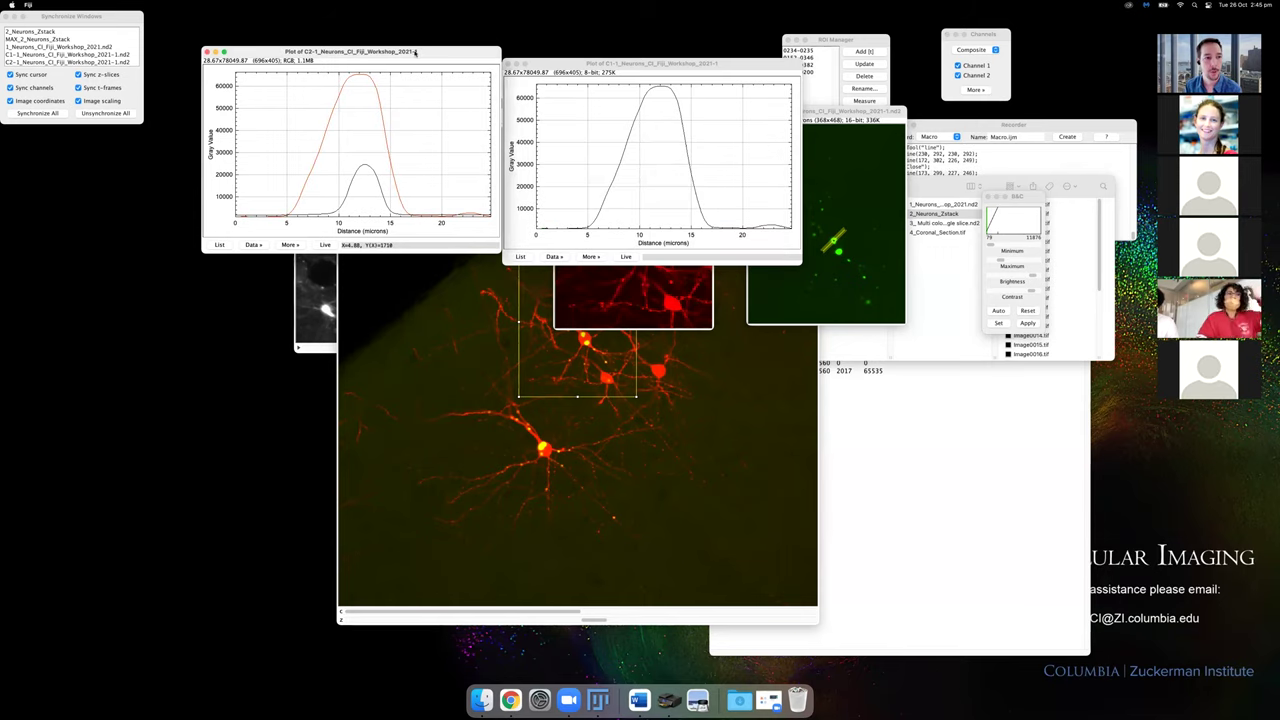
Change the contents style of the combined plot so that Data Set 1, the channel 2 curve, is green.
left_click_drag(350, 51, 466, 95)
left_click(368, 287)
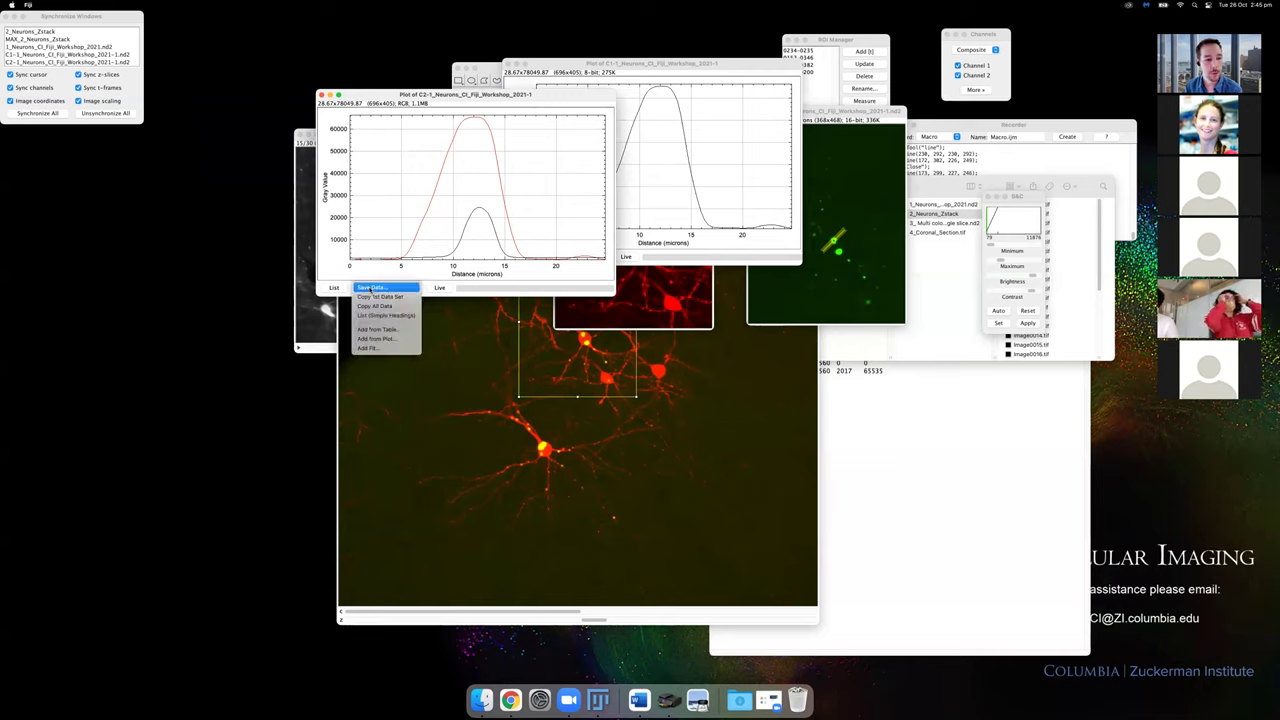
left_click(402, 287)
left_click(402, 287)
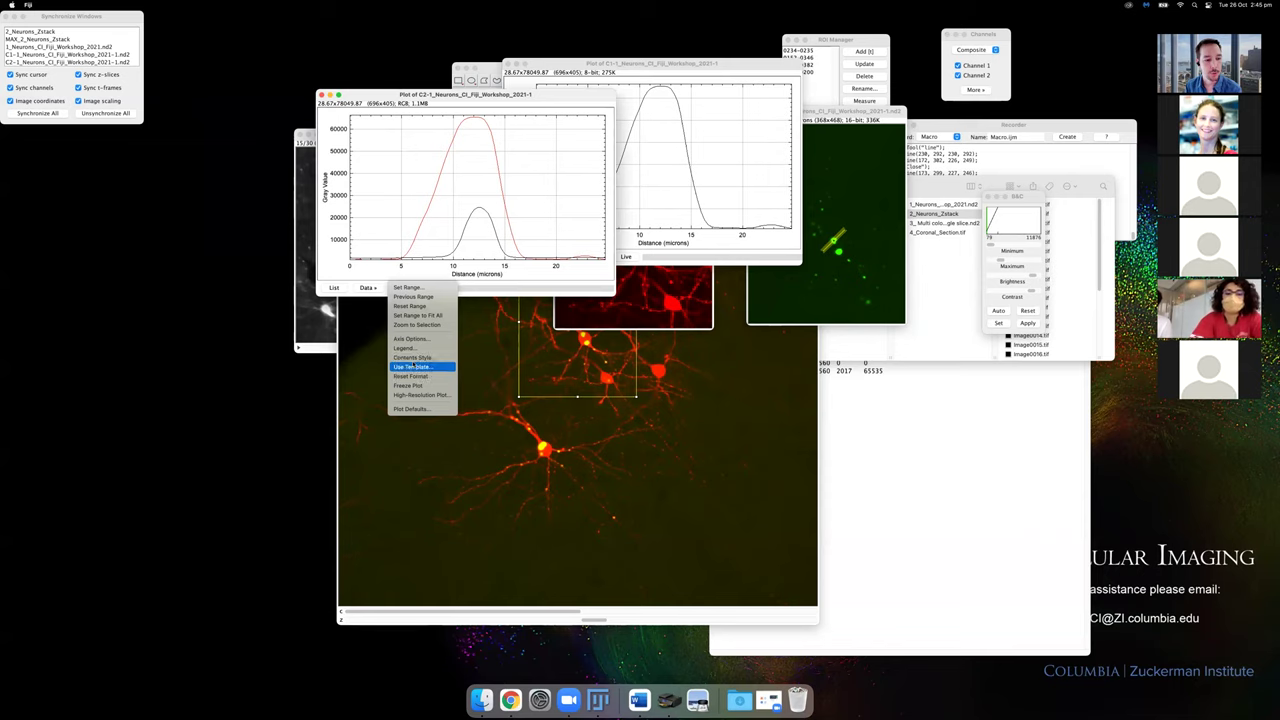
left_click(501, 246)
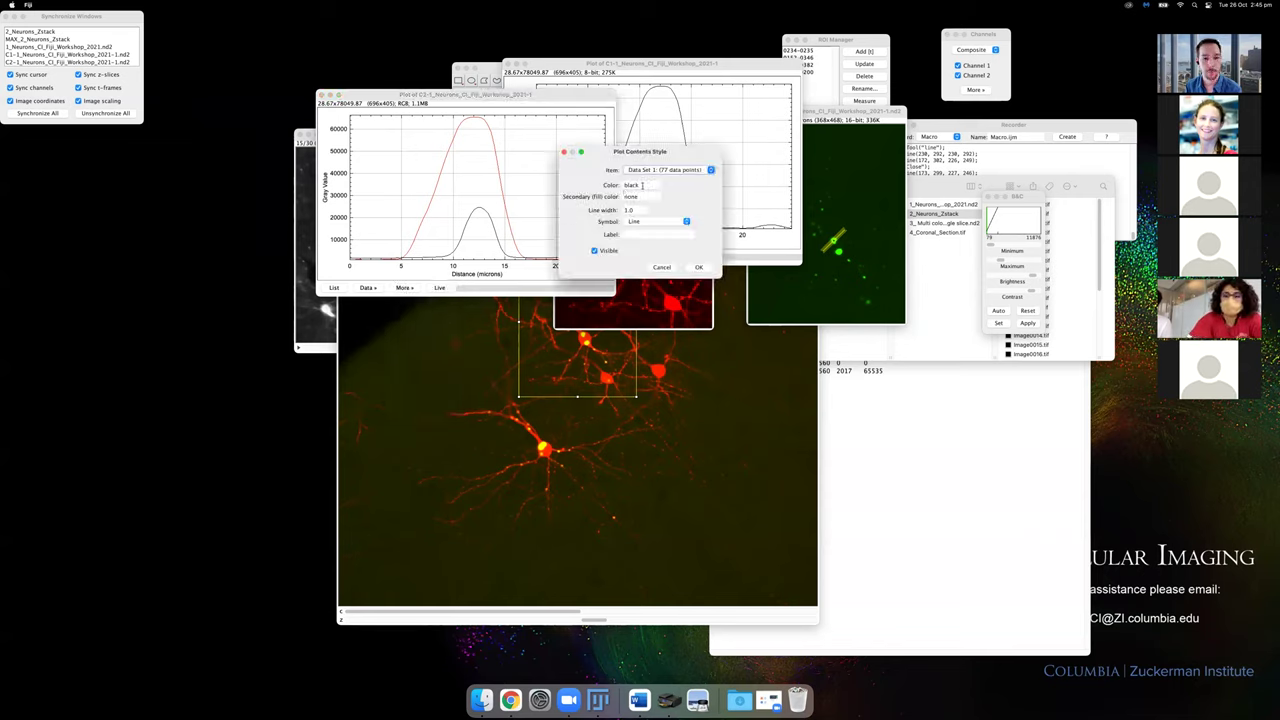
type("green")
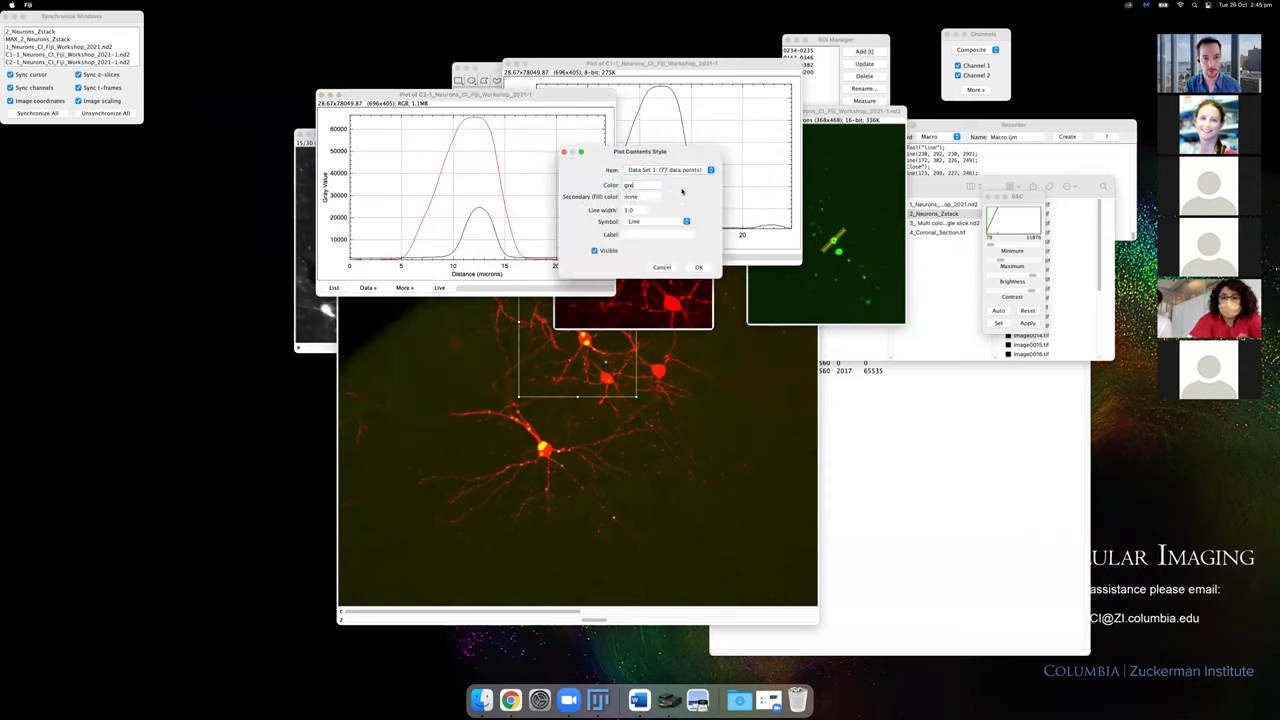
left_click(699, 267)
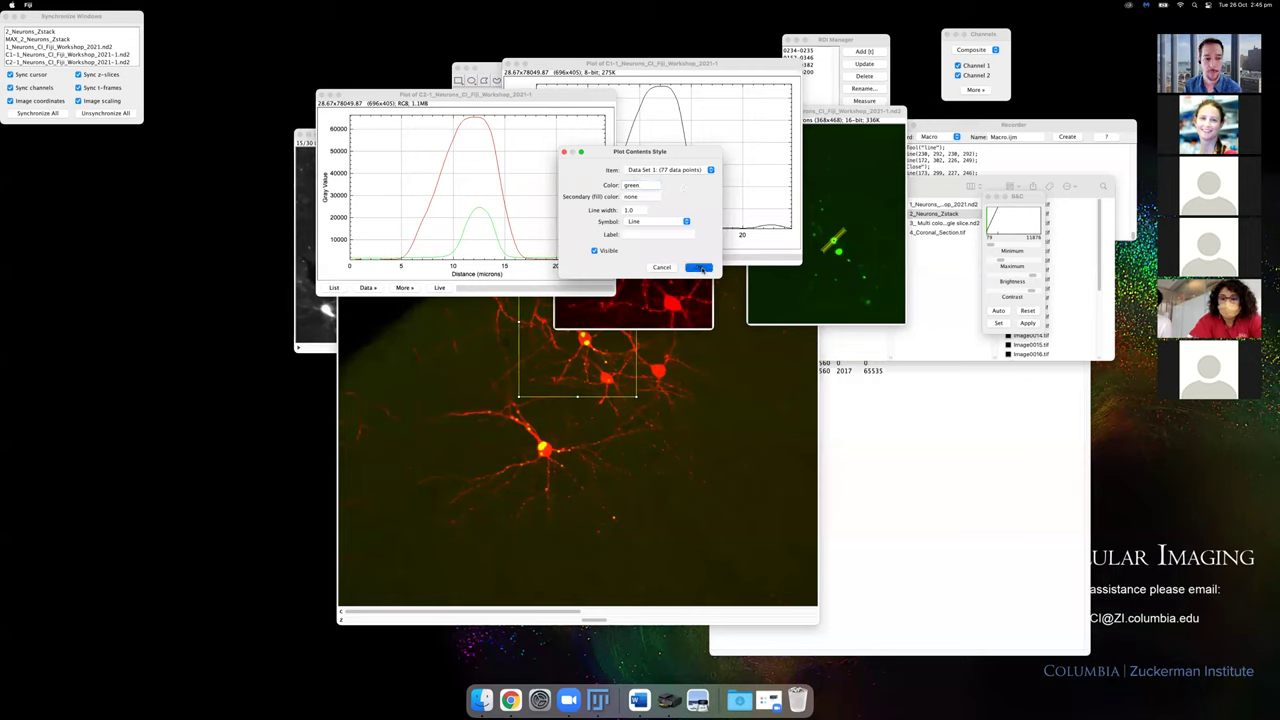
Resize the combined profile plot window and place it over the neighbouring channel 1 plot.
left_click_drag(563, 279, 556, 305)
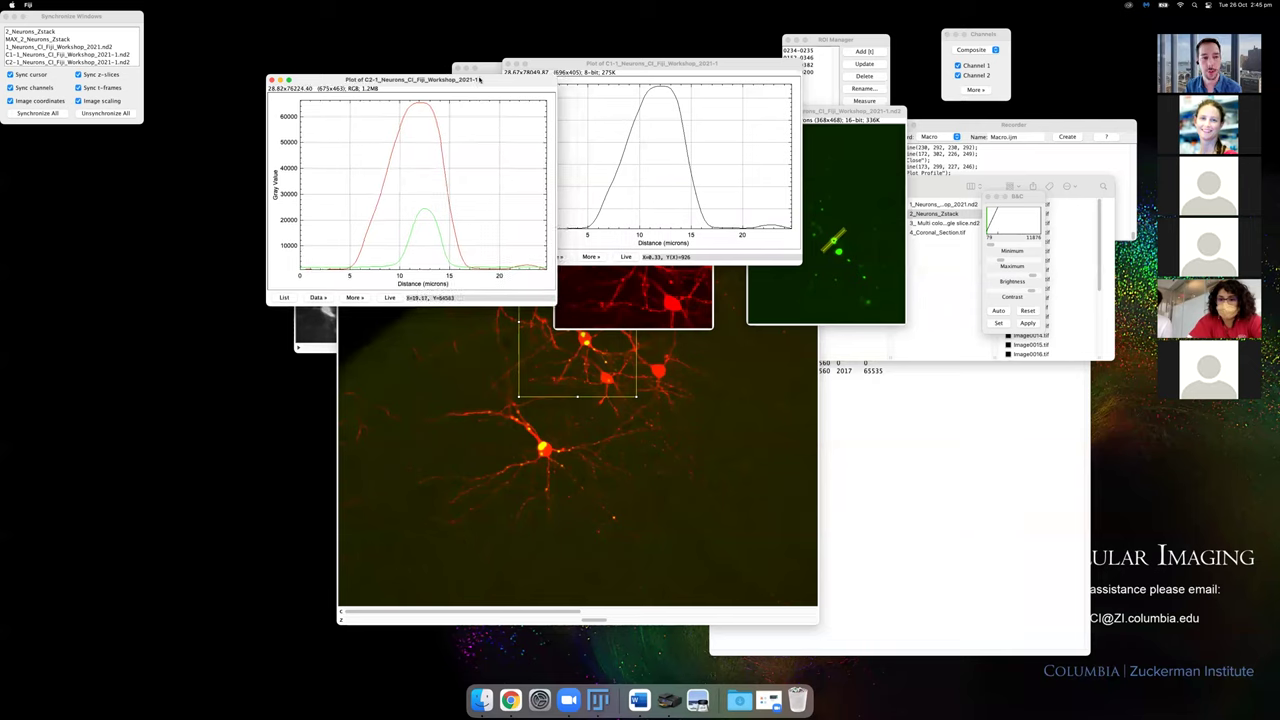
left_click_drag(421, 79, 496, 80)
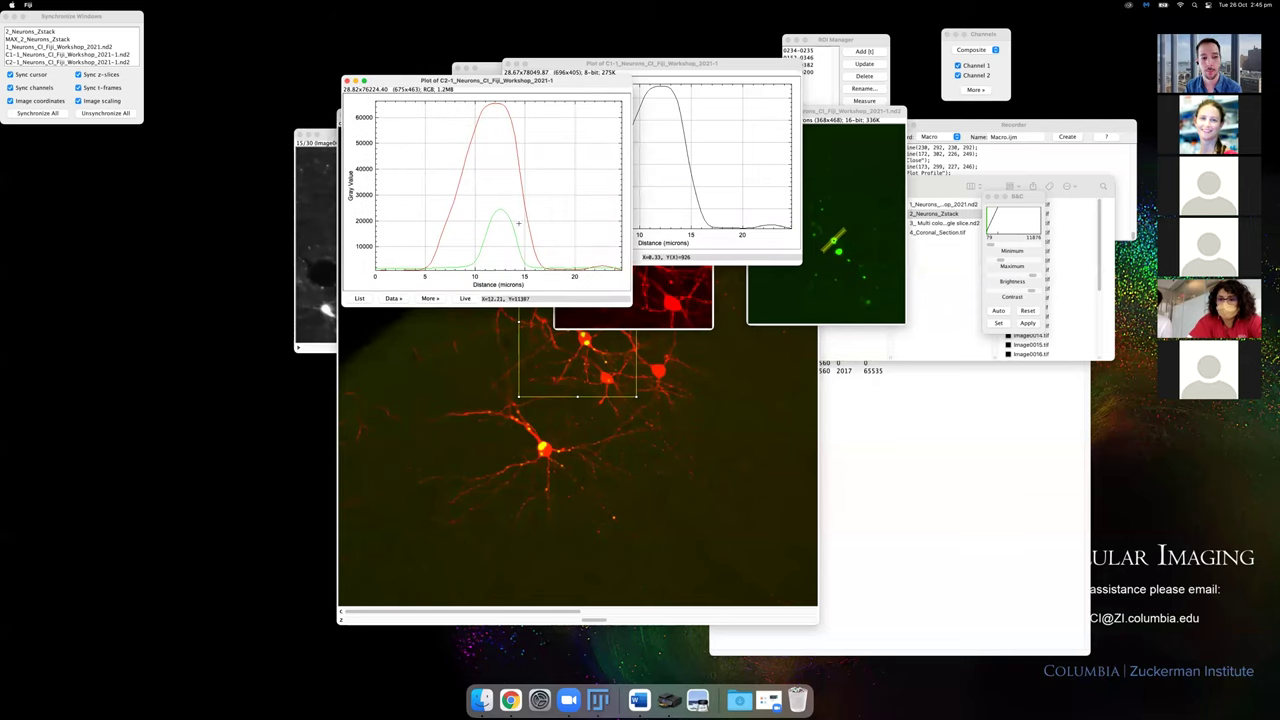
Add the line selection on the channel 2 image to the ROI Manager and close that image.
left_click(847, 112)
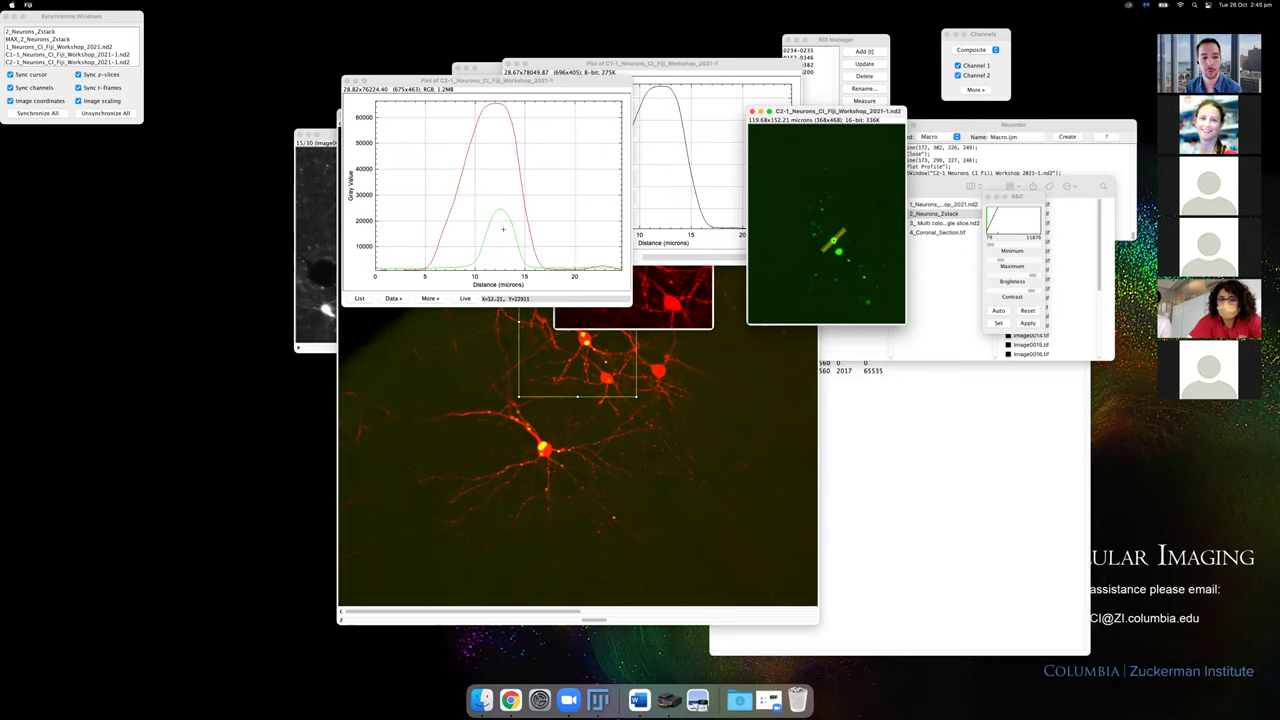
key("t")
key("super+w")
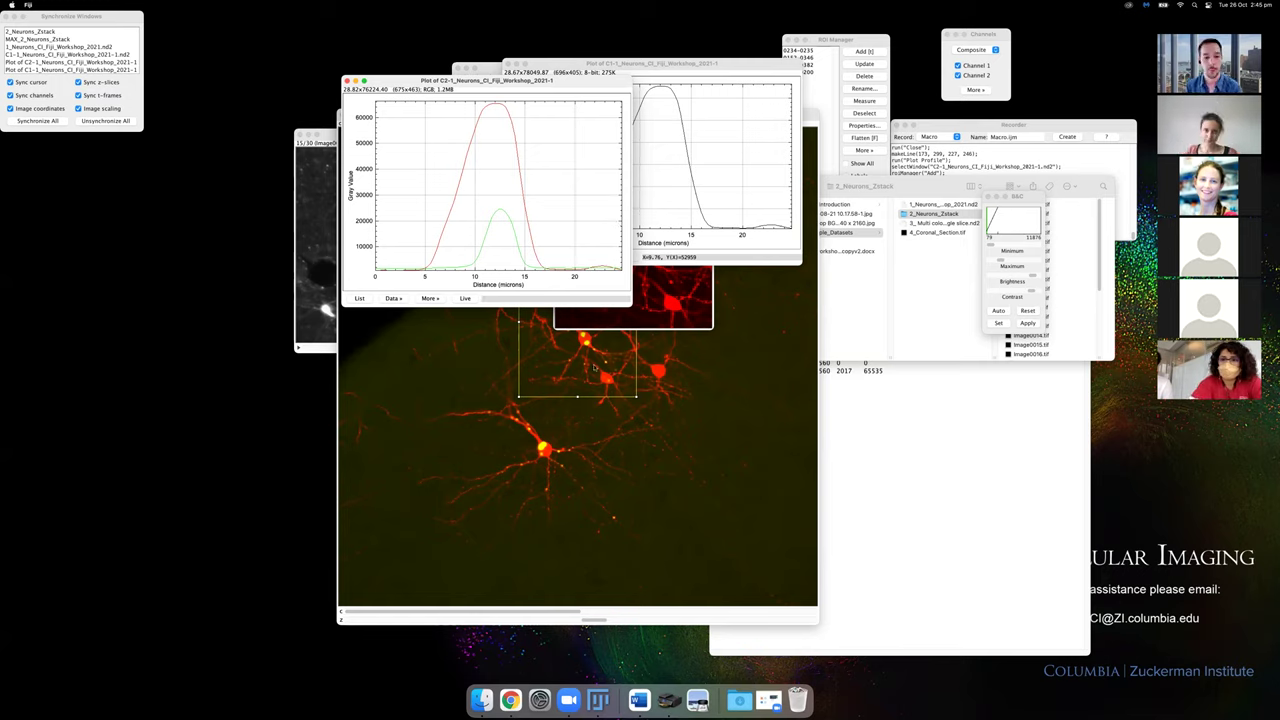
left_click(670, 350)
key("super+k")
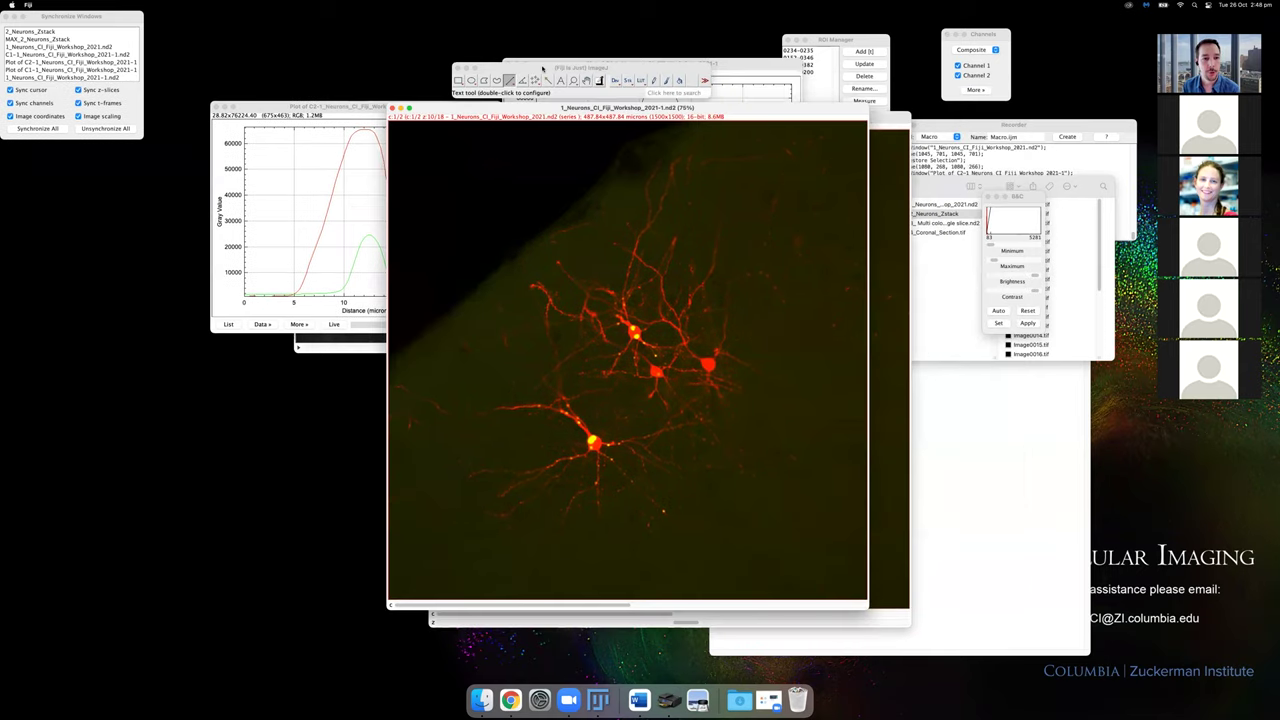
left_click(527, 108)
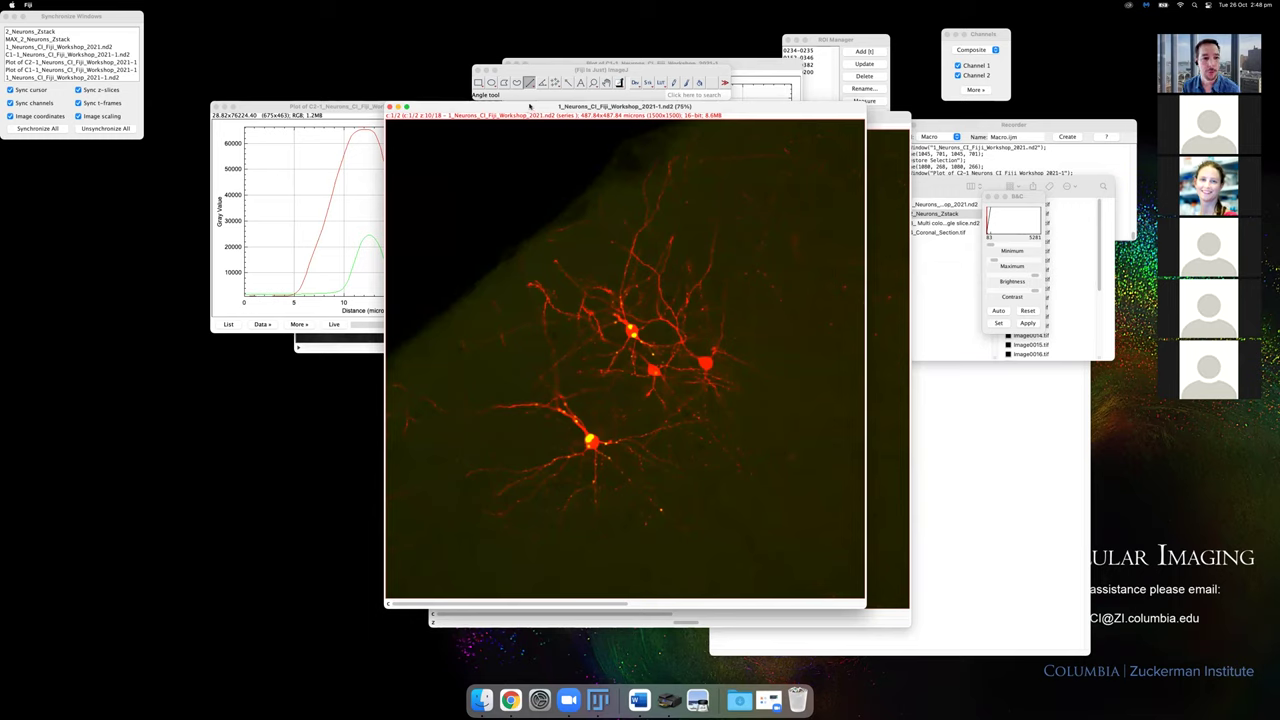
left_click(560, 70)
left_click(86, 5)
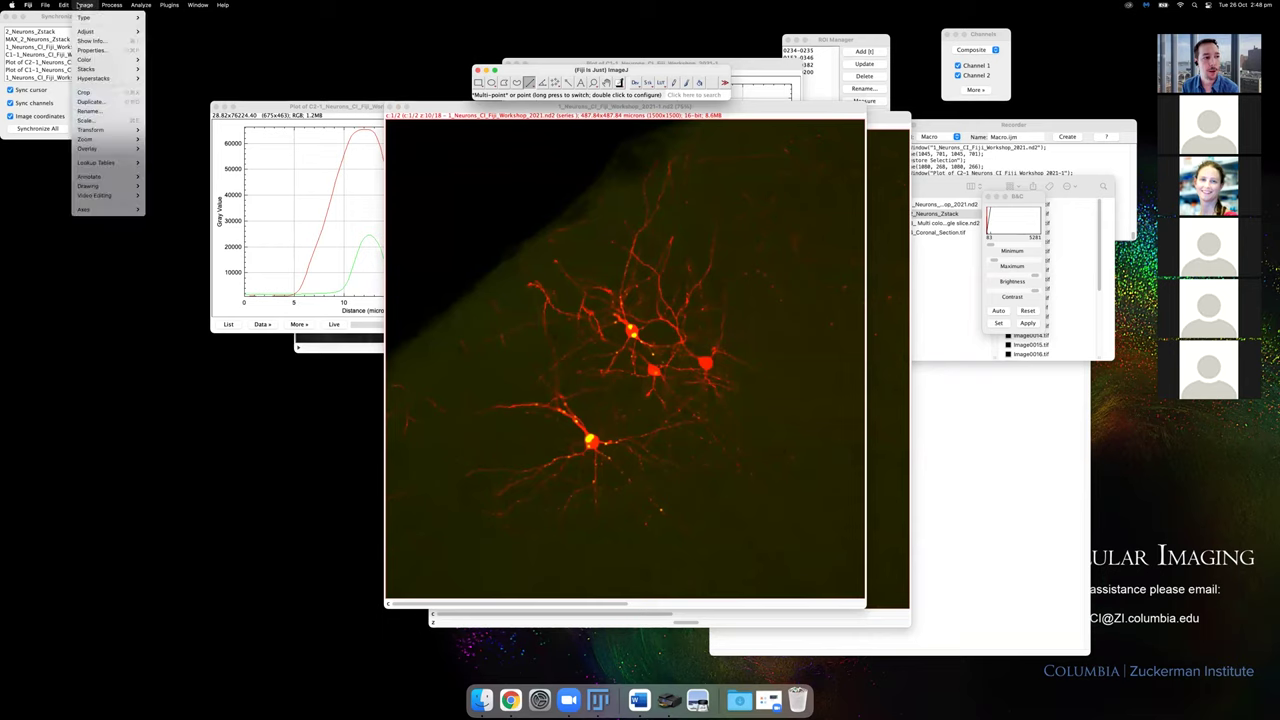
mouse_move(63, 5)
mouse_move(111, 5)
mouse_move(136, 112)
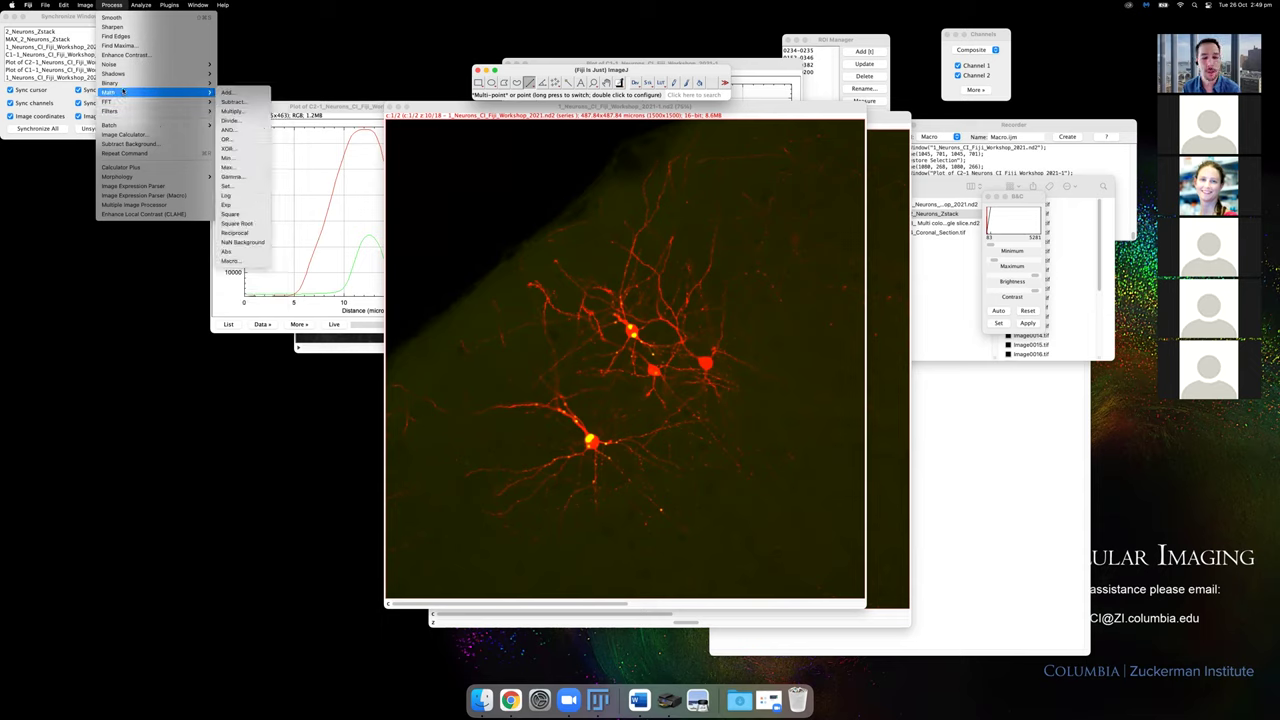
left_click(99, 8)
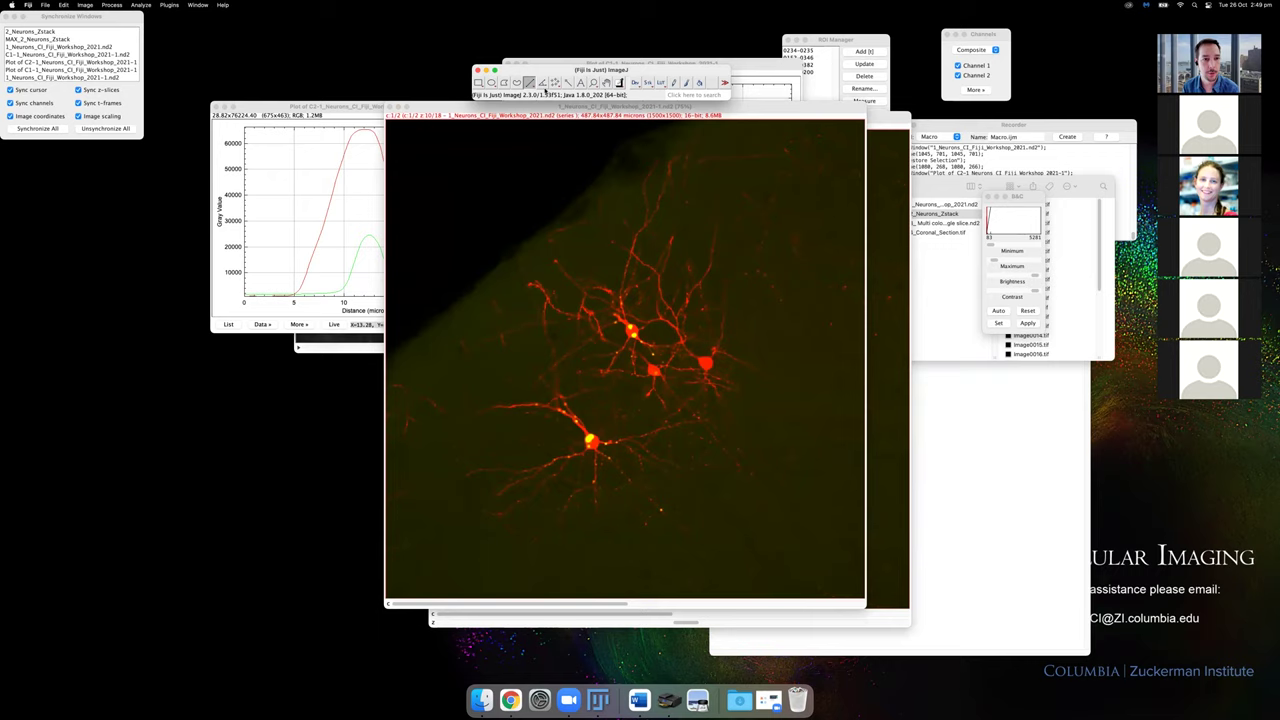
Split the composite neuron image into its two channels and spread the channel 1 and channel 2 images apart.
left_click(85, 5)
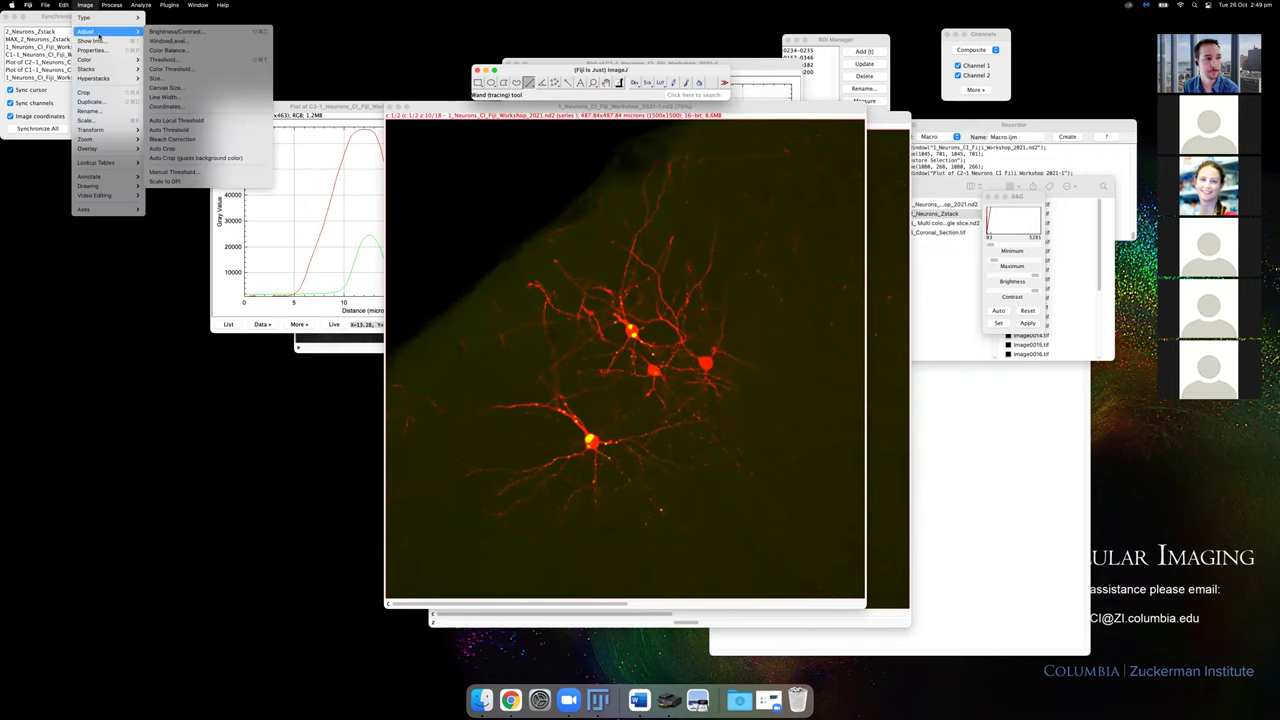
mouse_move(102, 62)
left_click(180, 60)
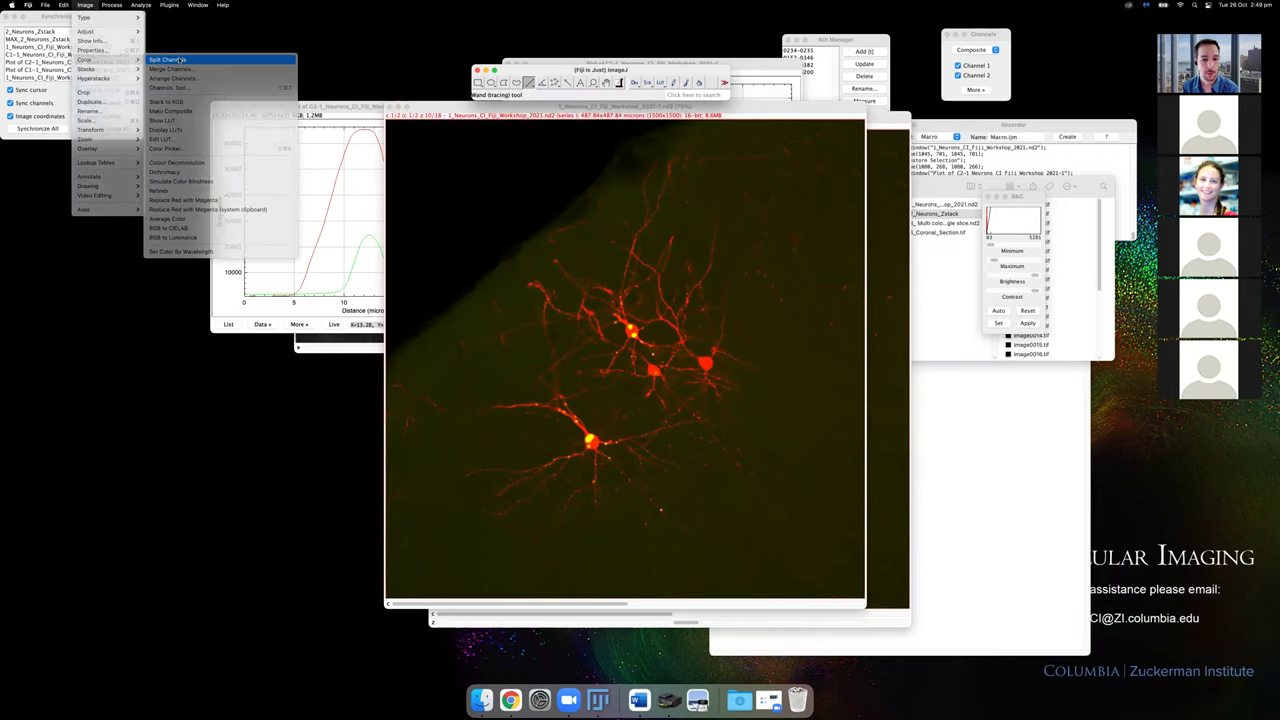
left_click_drag(550, 107, 640, 122)
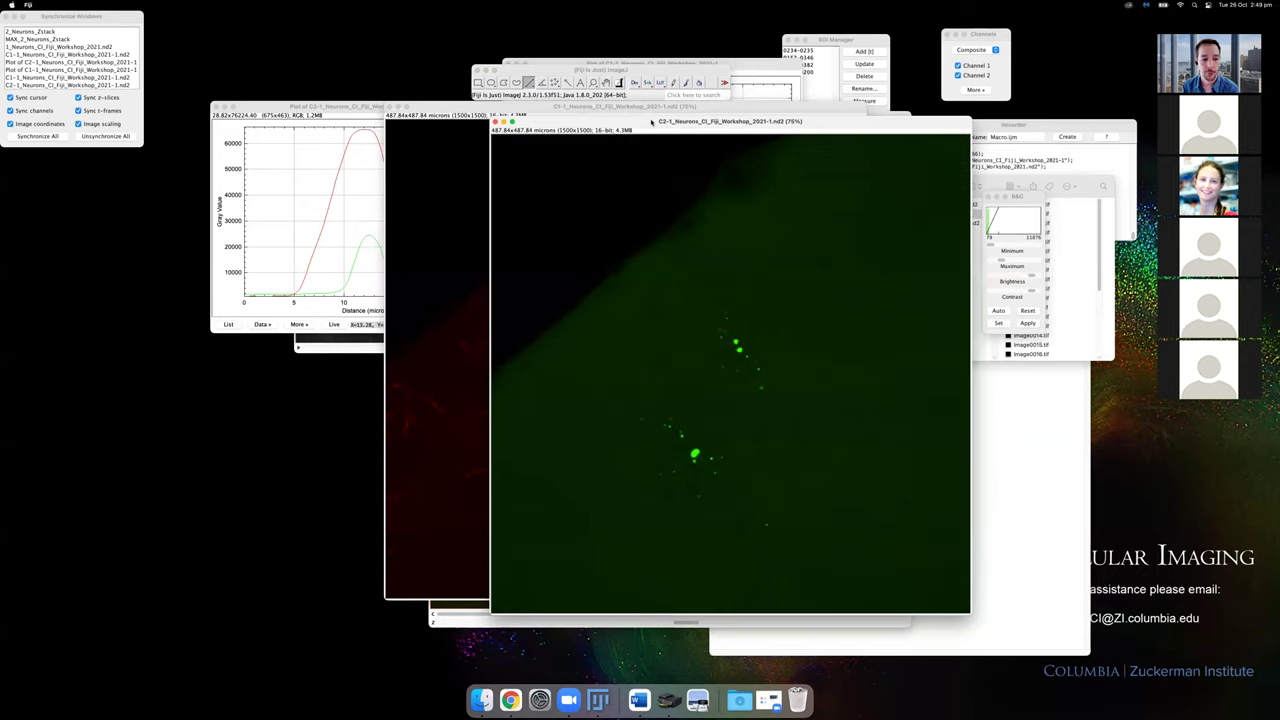
left_click(484, 114)
left_click_drag(484, 114, 373, 114)
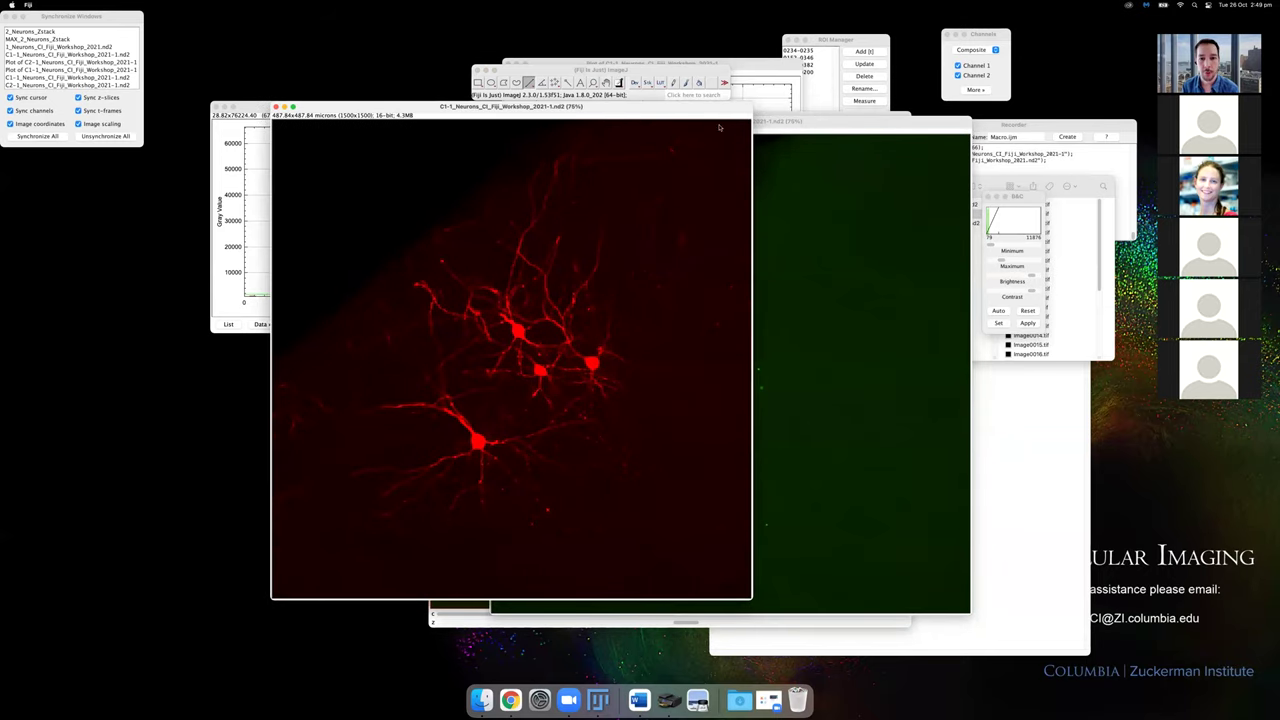
Mark a rectangle of about 3 by 3 pixels on an upper dendrite in the channel 1 image and clear the selection.
left_click(704, 286)
left_click(478, 240)
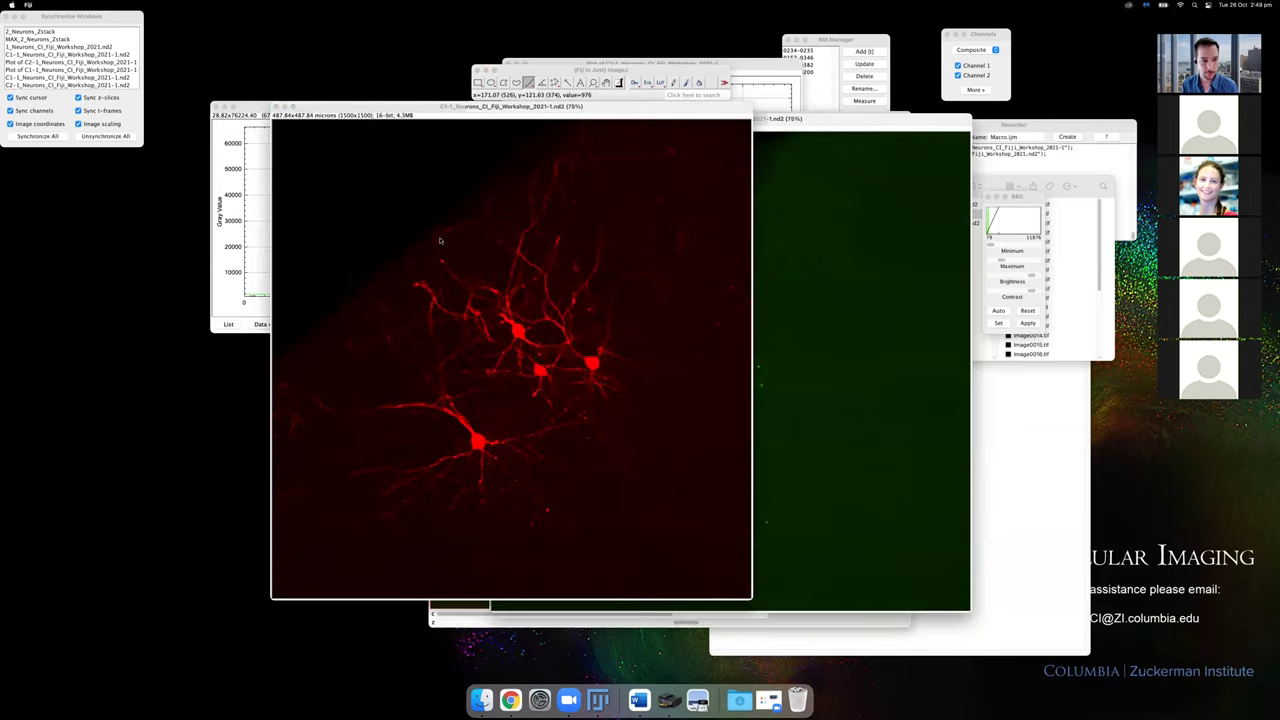
scroll(480, 420, "up", 7)
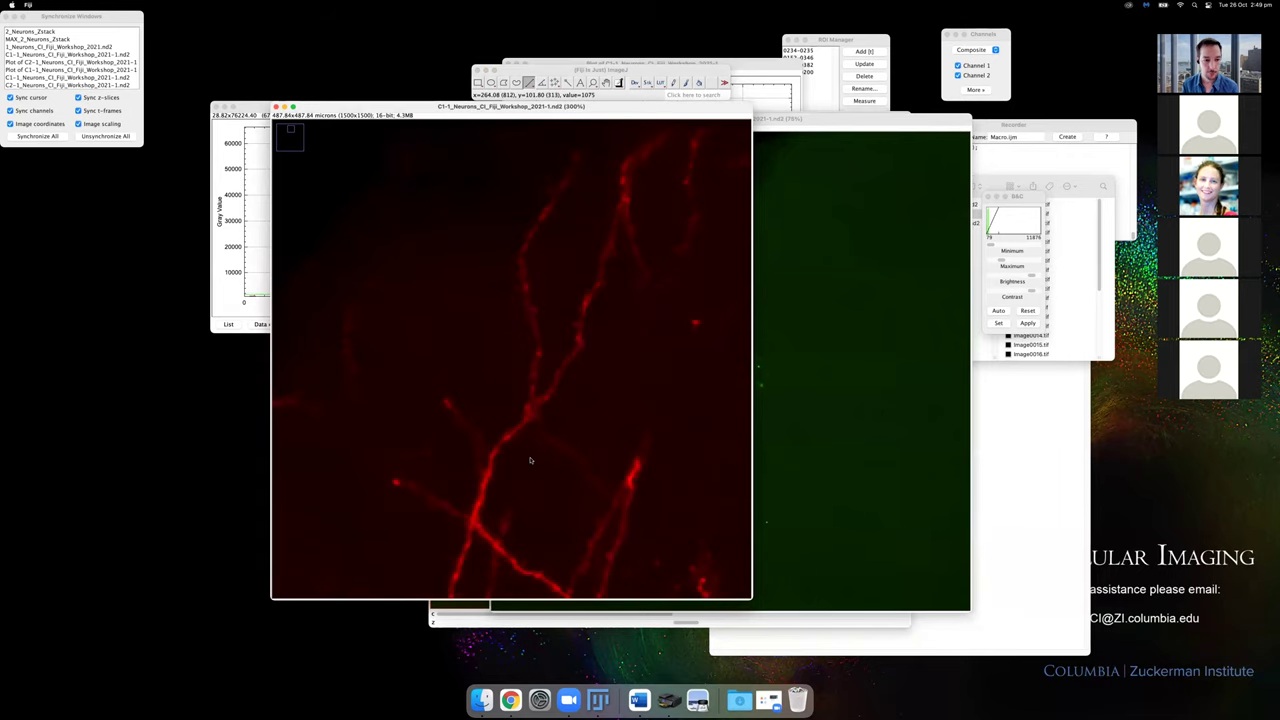
scroll(548, 284, "up", 2)
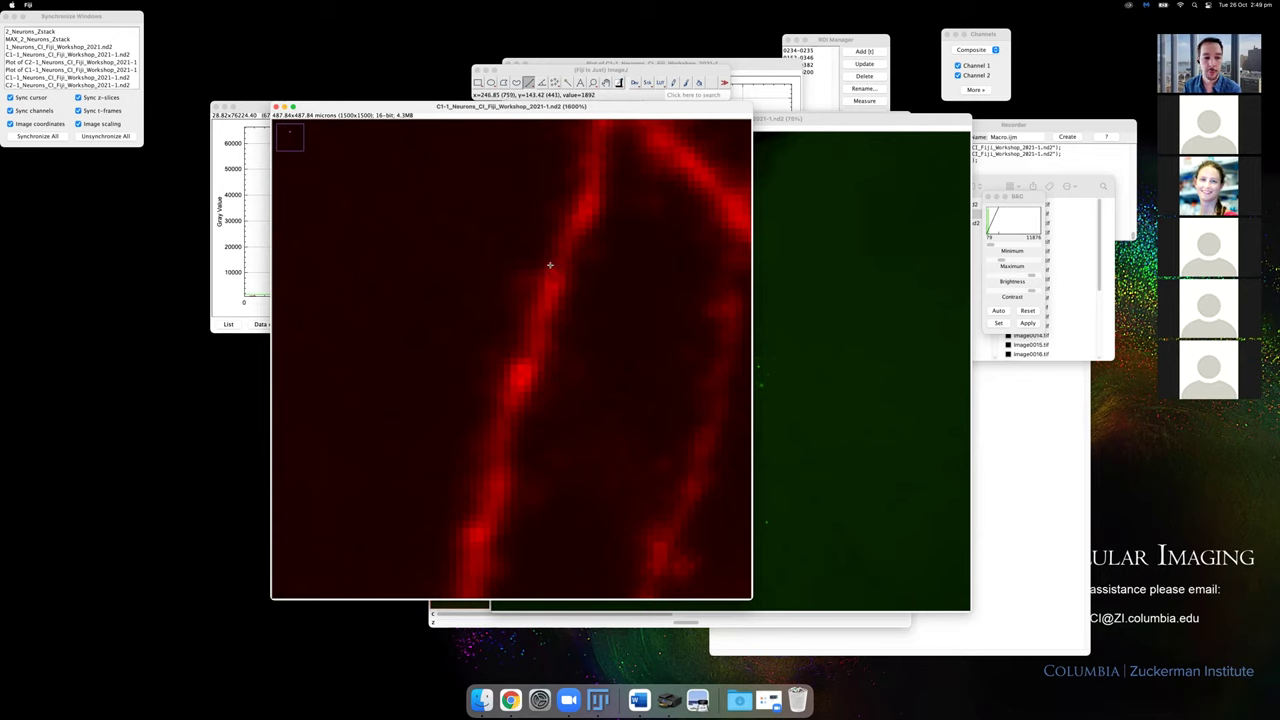
left_click_drag(563, 263, 565, 271)
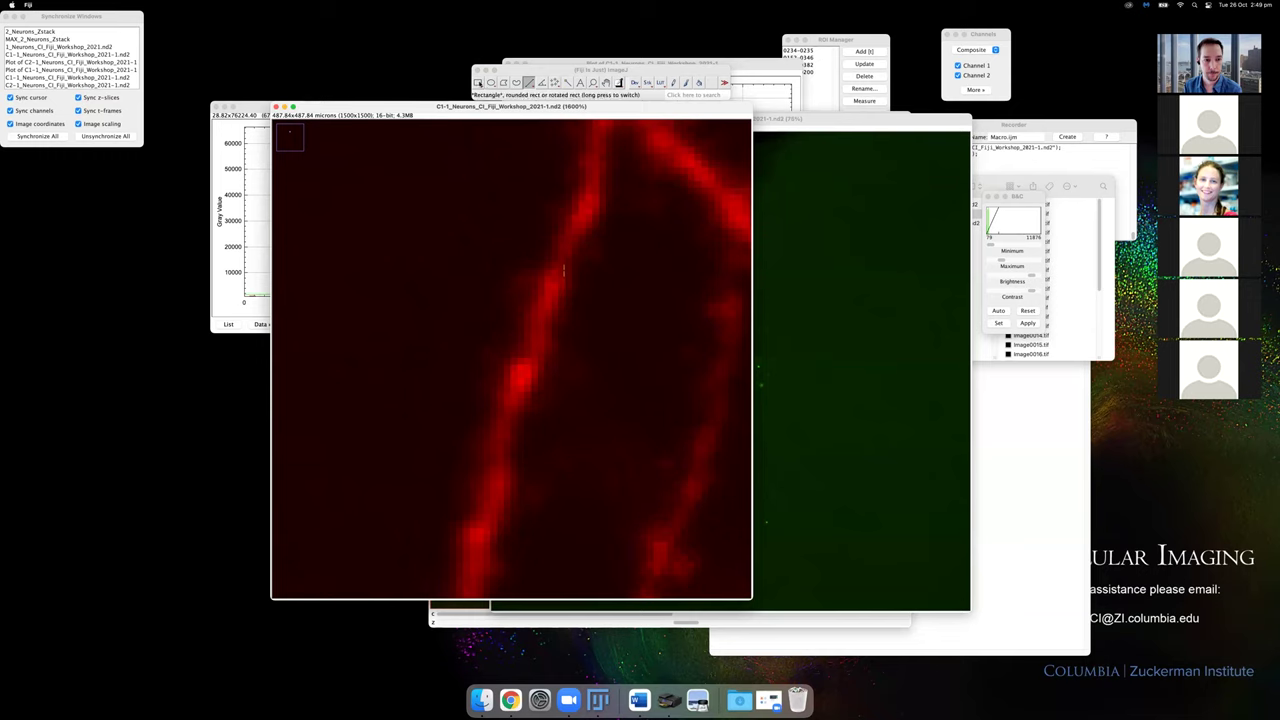
left_click_drag(546, 266, 554, 277)
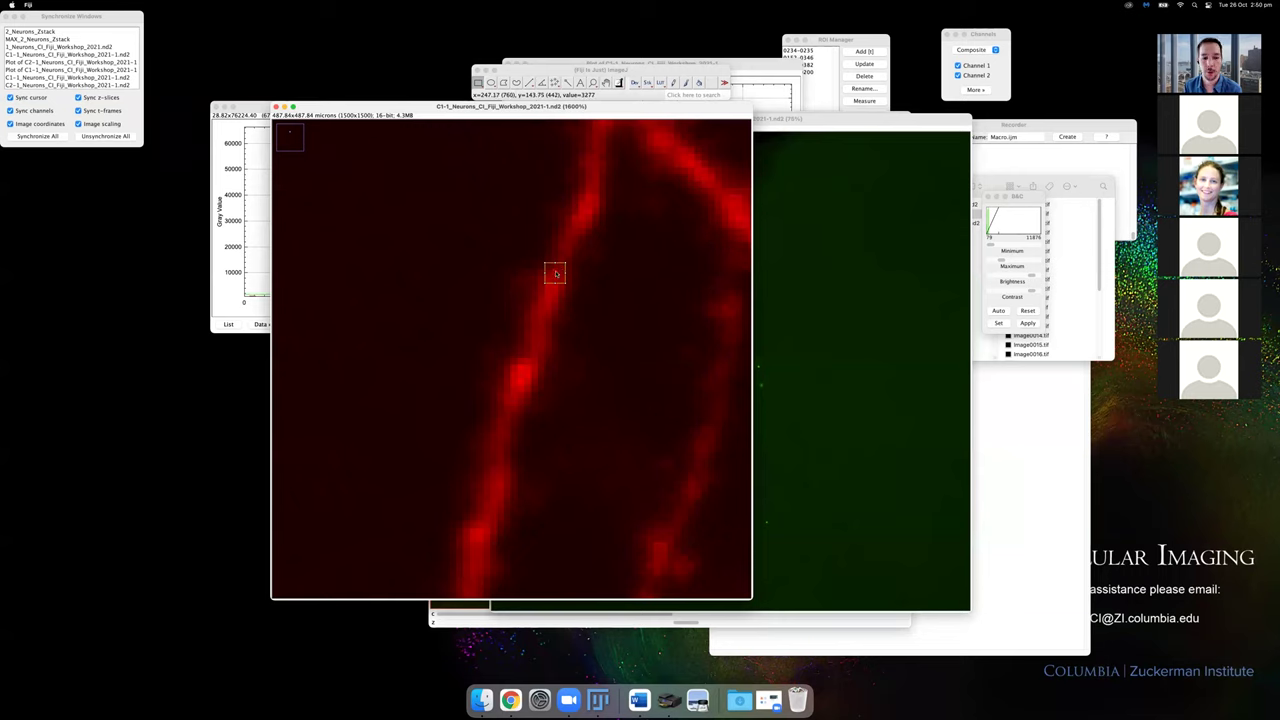
left_click(562, 267)
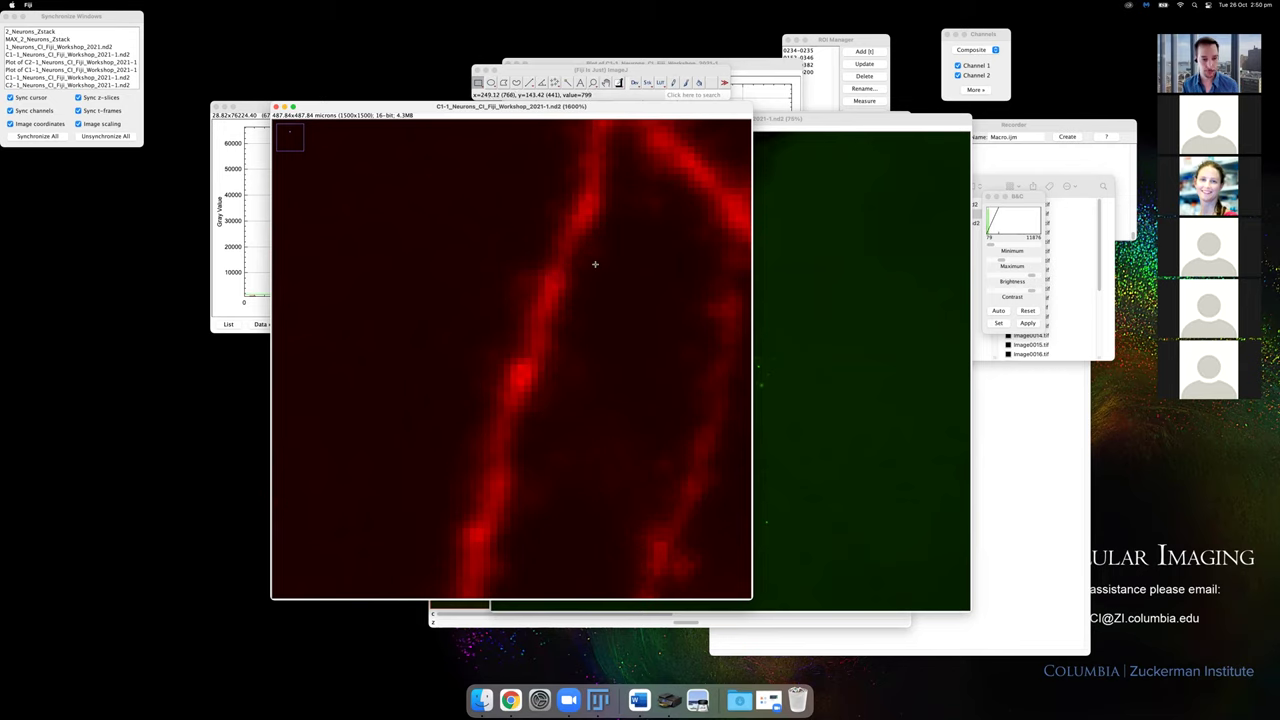
Return the channel 1 image to its full view at 75% and reposition its window beside the profile plot.
scroll(595, 263, "down", 2)
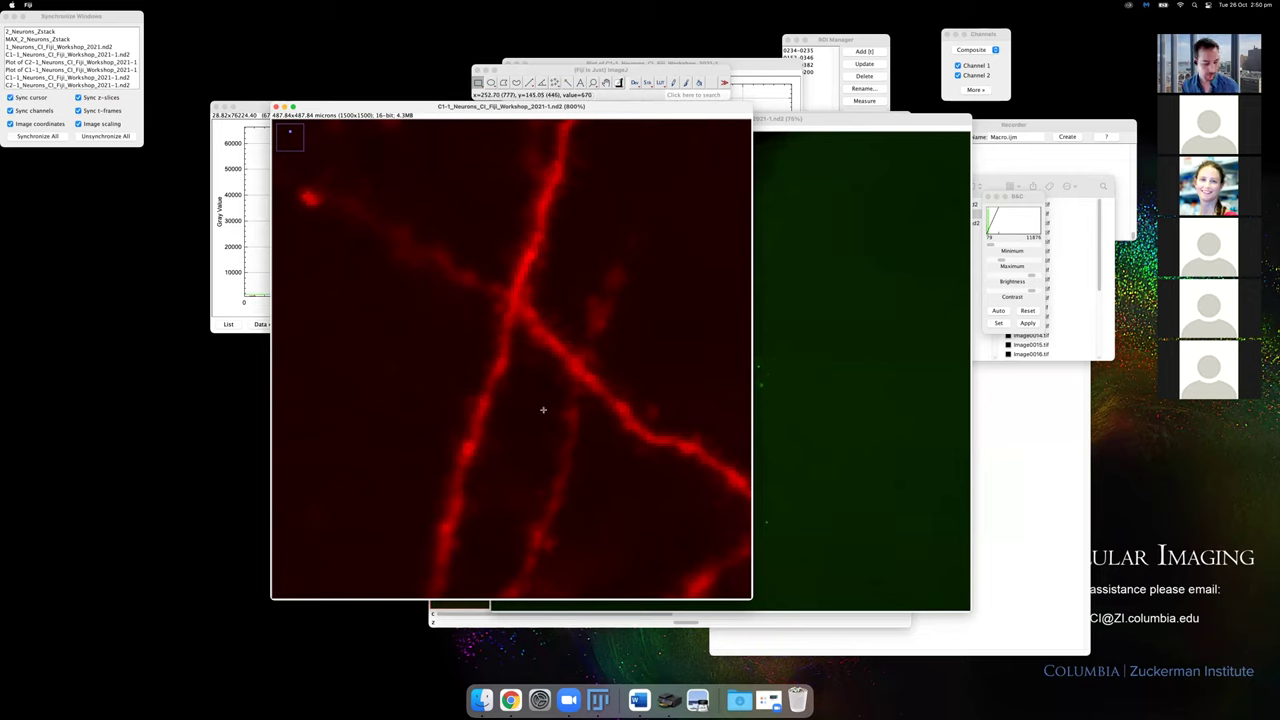
key("minus")
key("minus")
key("minus")
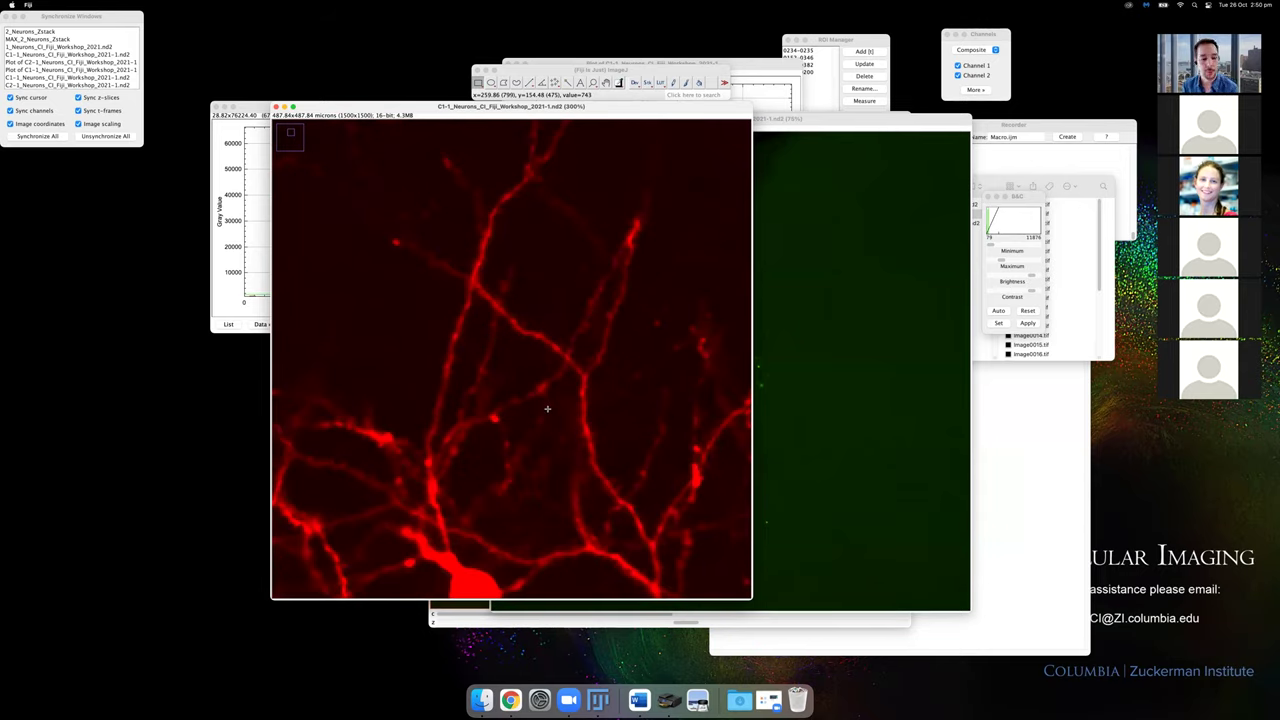
key("minus")
key("minus")
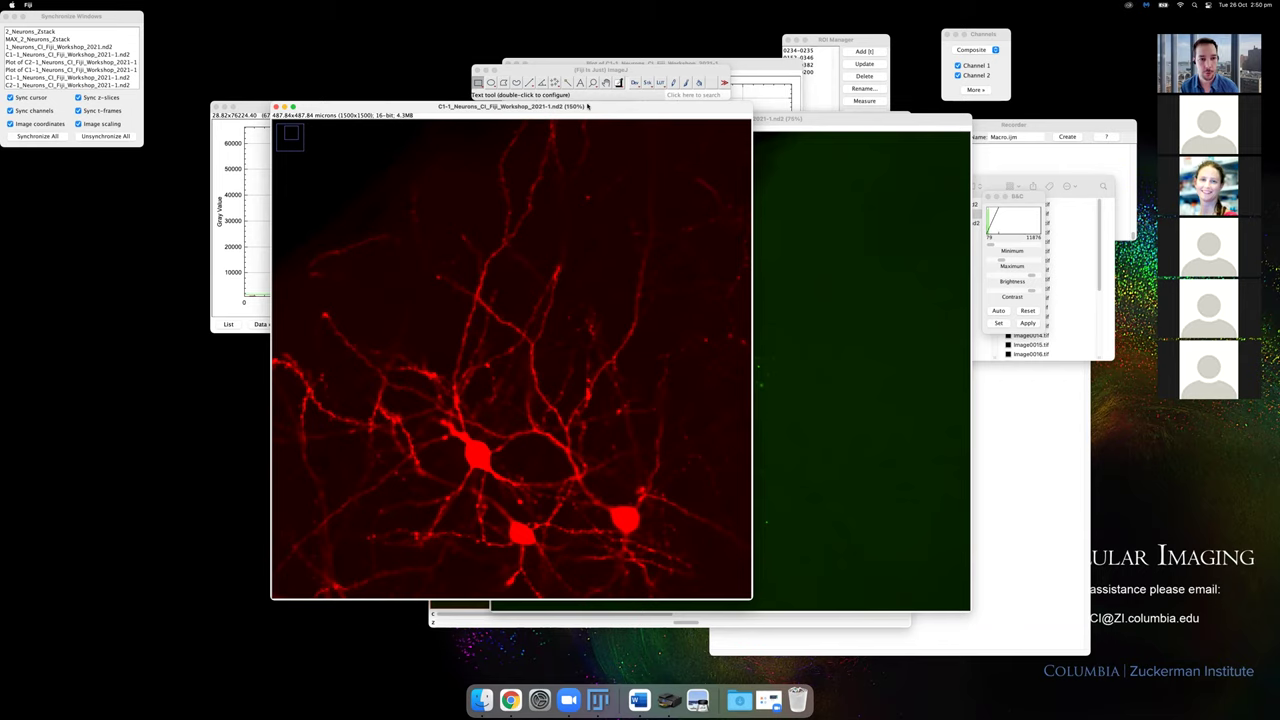
left_click_drag(587, 104, 678, 104)
scroll(562, 191, "down", 2)
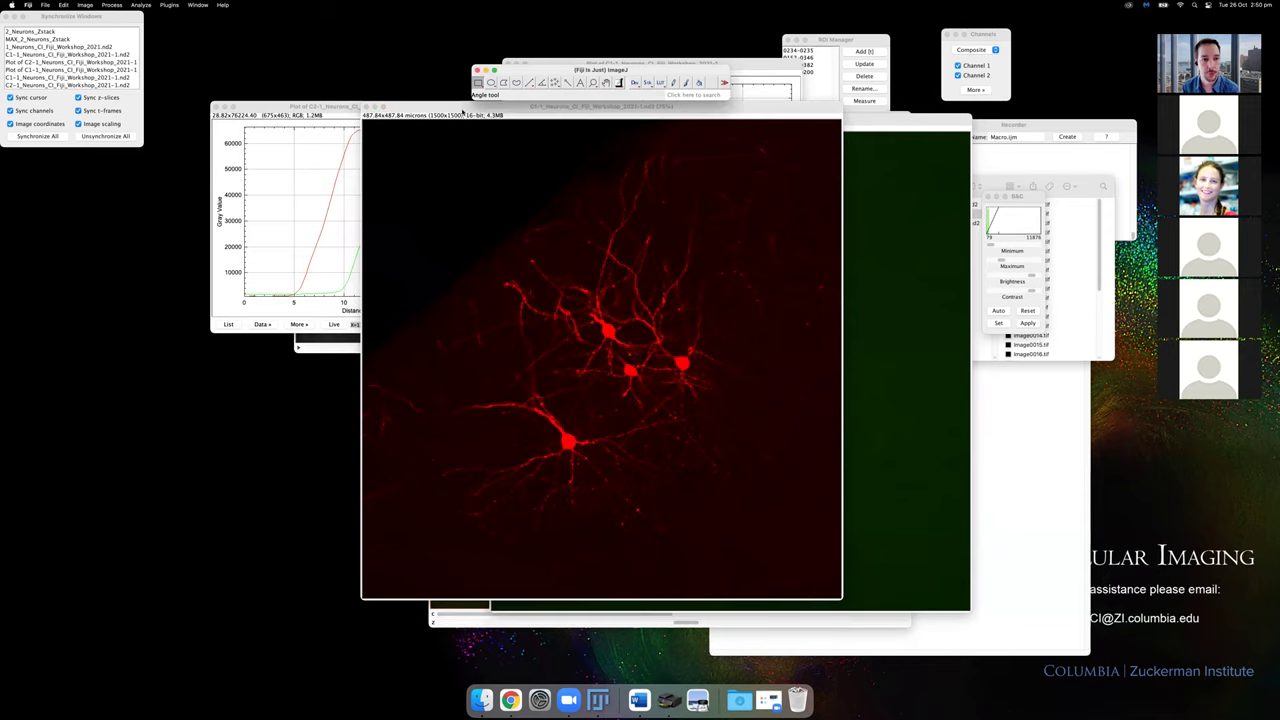
Bring the channel 2 image to the front and place it over the channel 1 image.
key("Tab")
left_click(785, 135)
left_click_drag(785, 135, 575, 175)
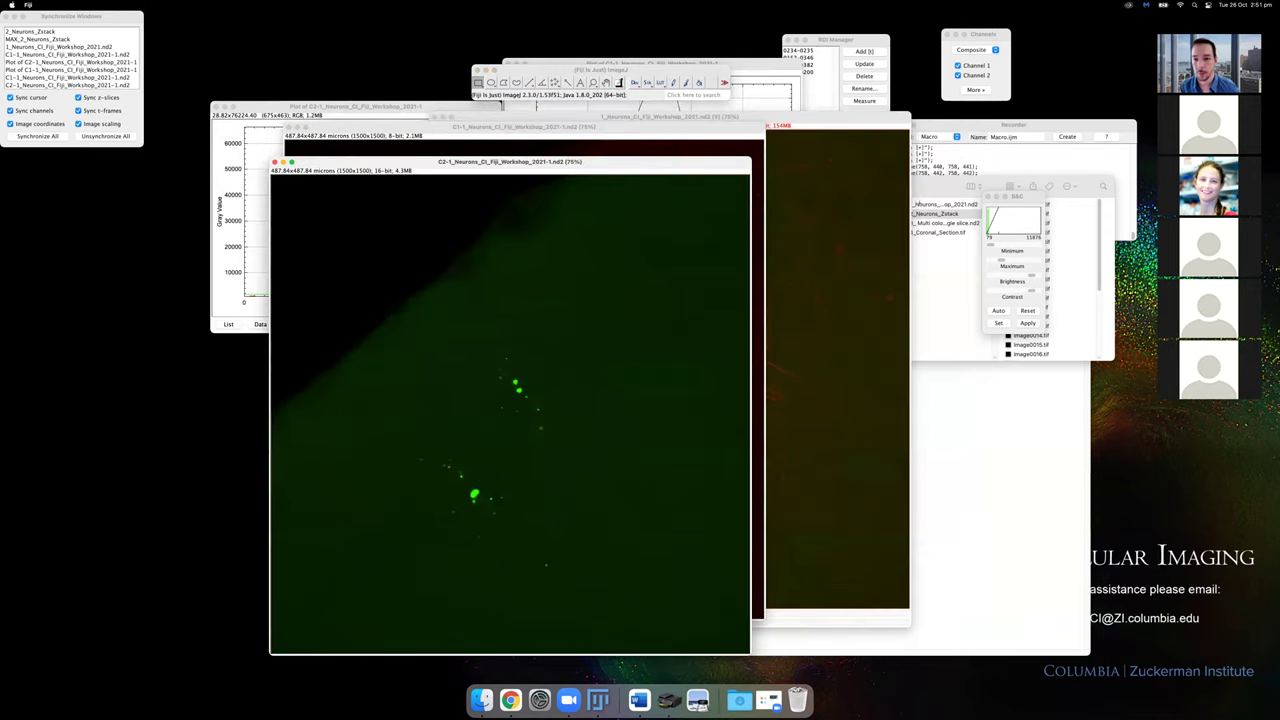
Open 4_Coronal_Section.tif from the Example_Datasets folder in Fiji and convert it to 8-bit.
left_click(951, 288)
left_click_drag(937, 232, 620, 100)
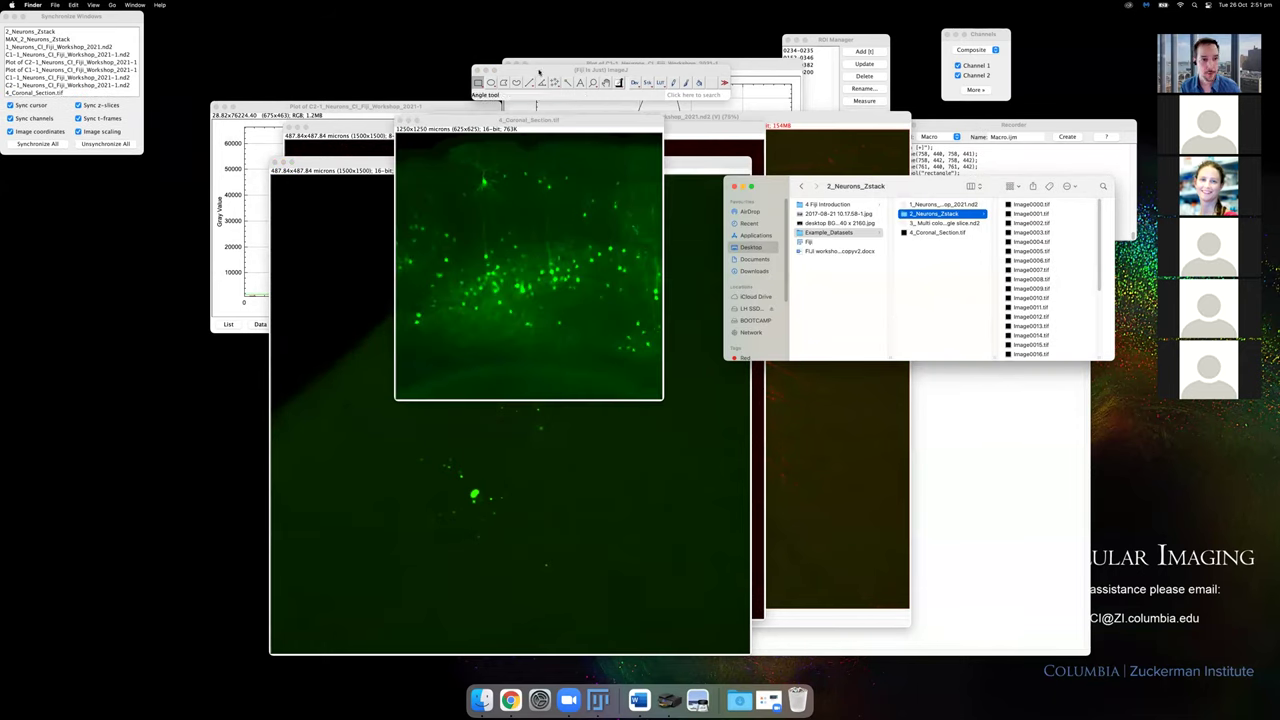
left_click(513, 92)
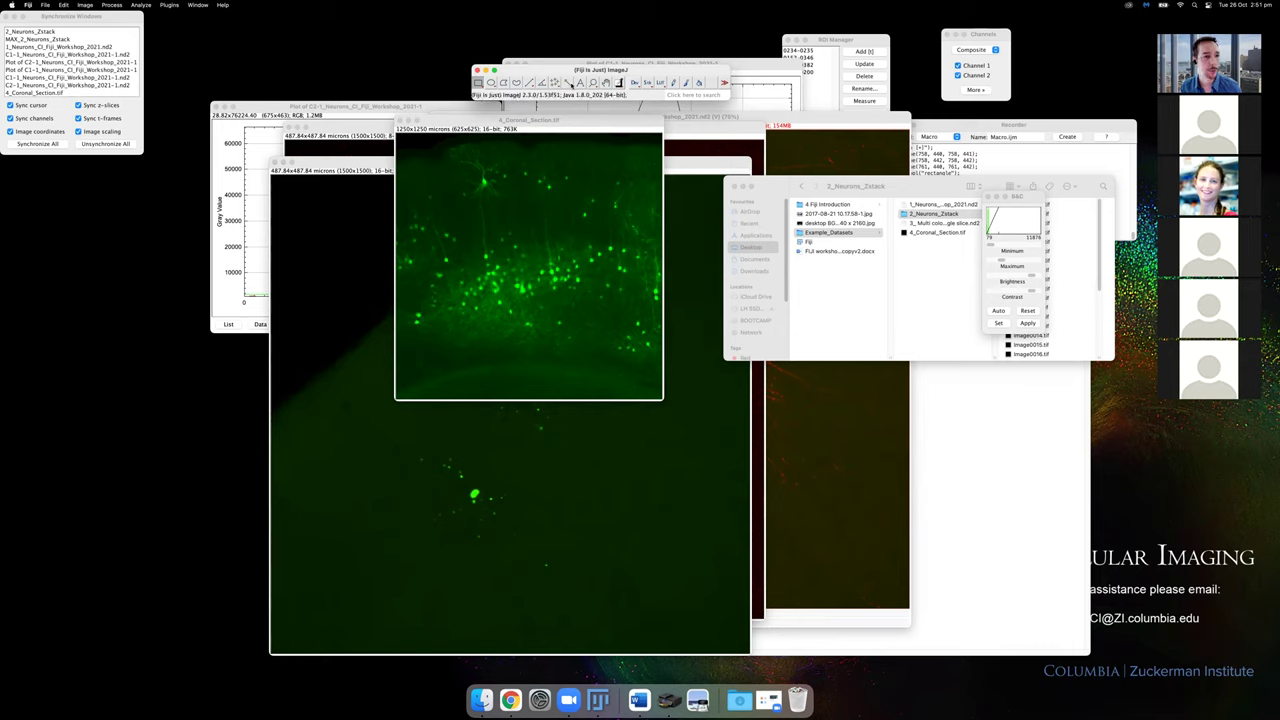
left_click(110, 5)
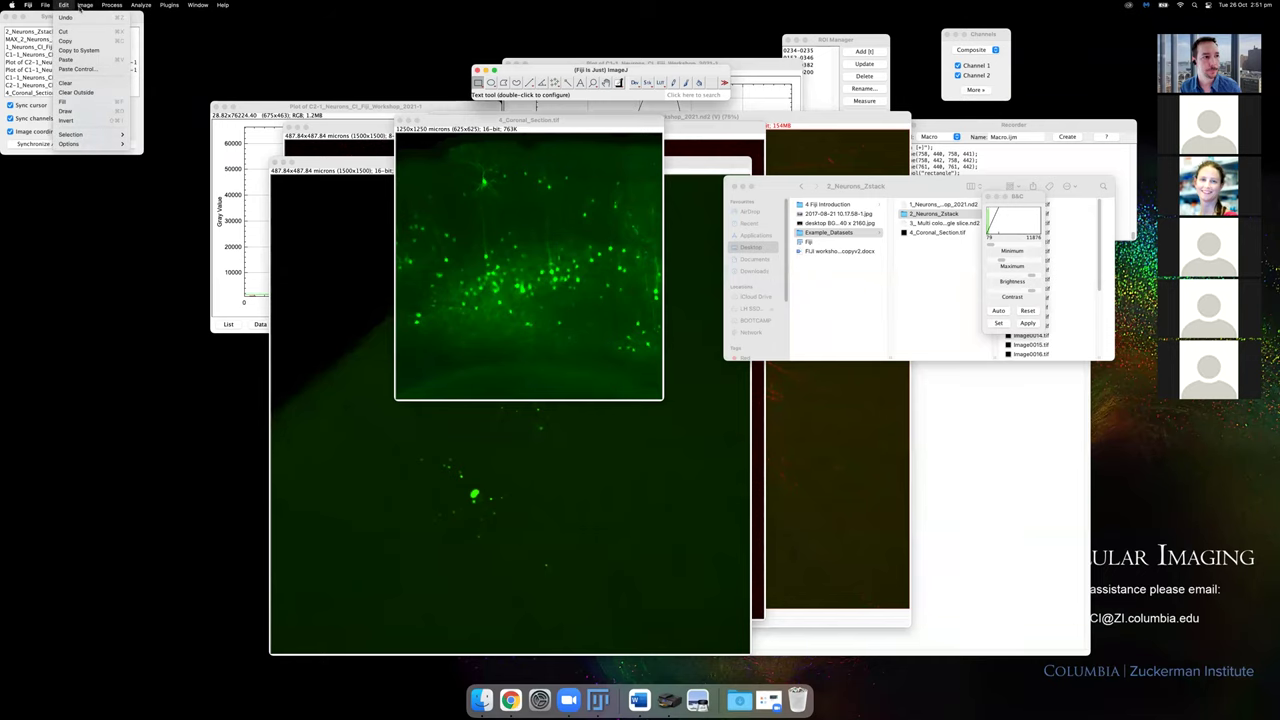
mouse_move(85, 5)
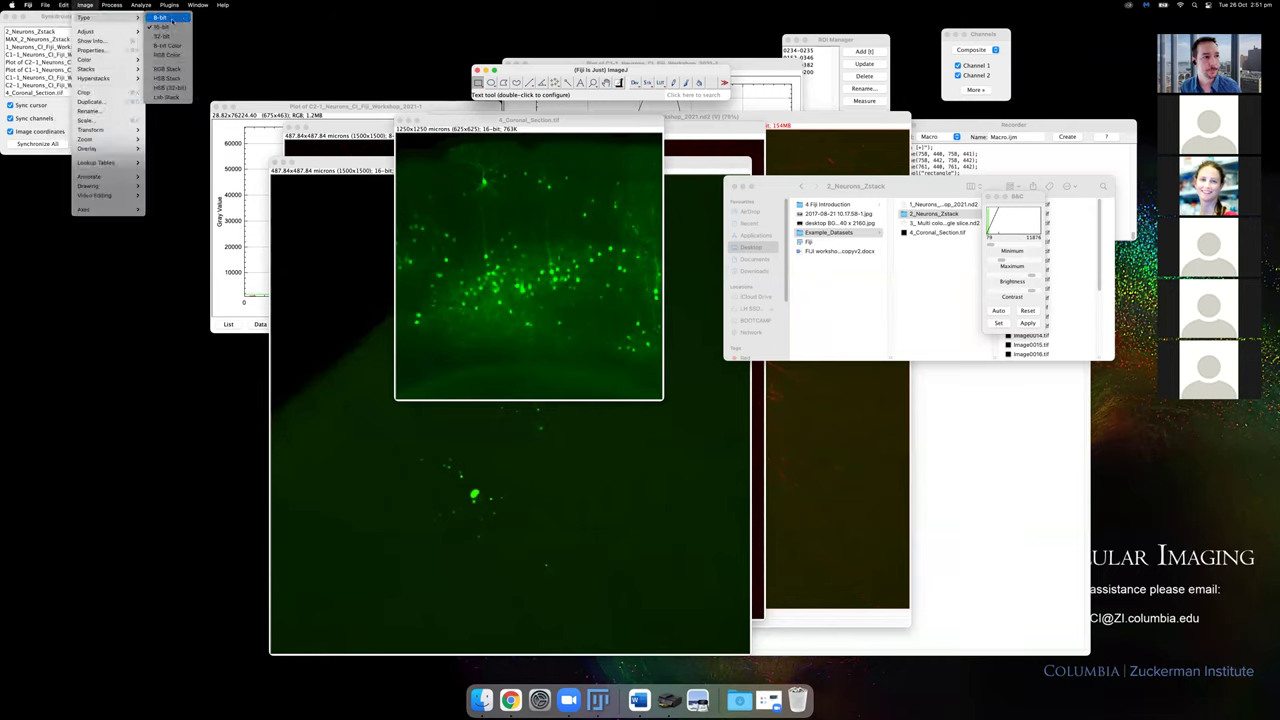
left_click(168, 18)
Add Salt and Pepper noise to the coronal section image.
left_click(85, 5)
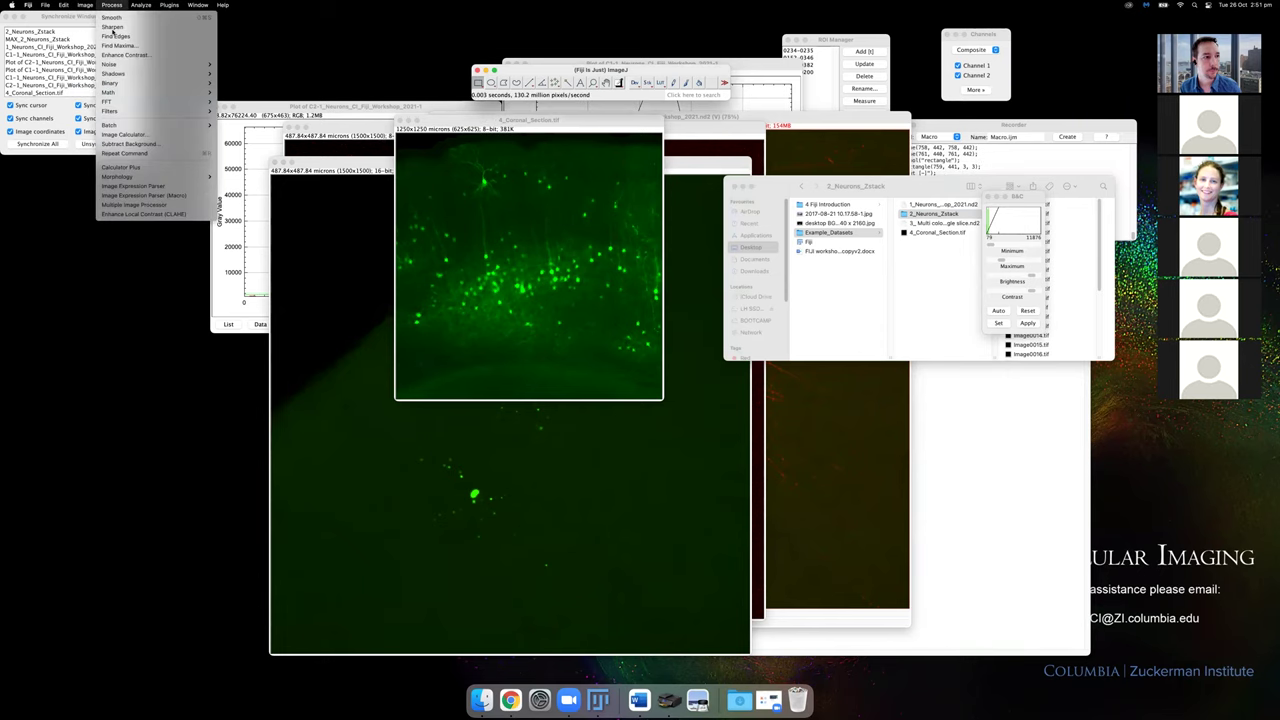
mouse_move(180, 64)
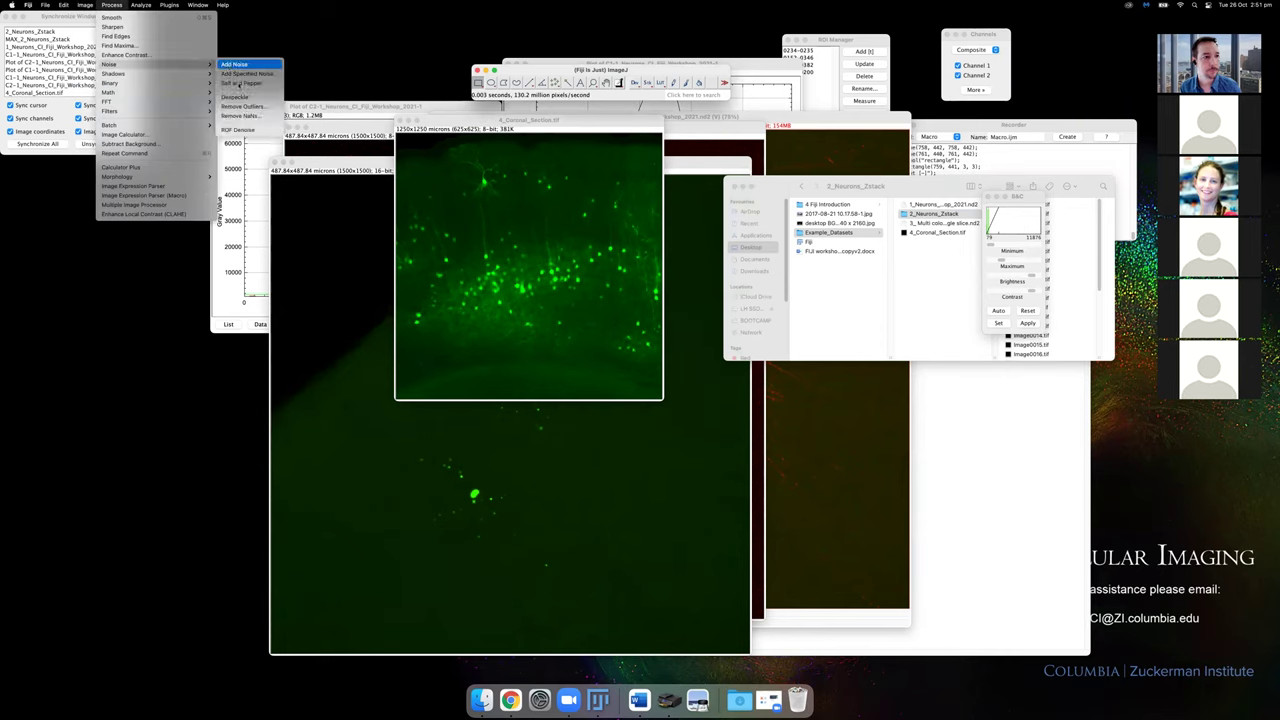
left_click(239, 84)
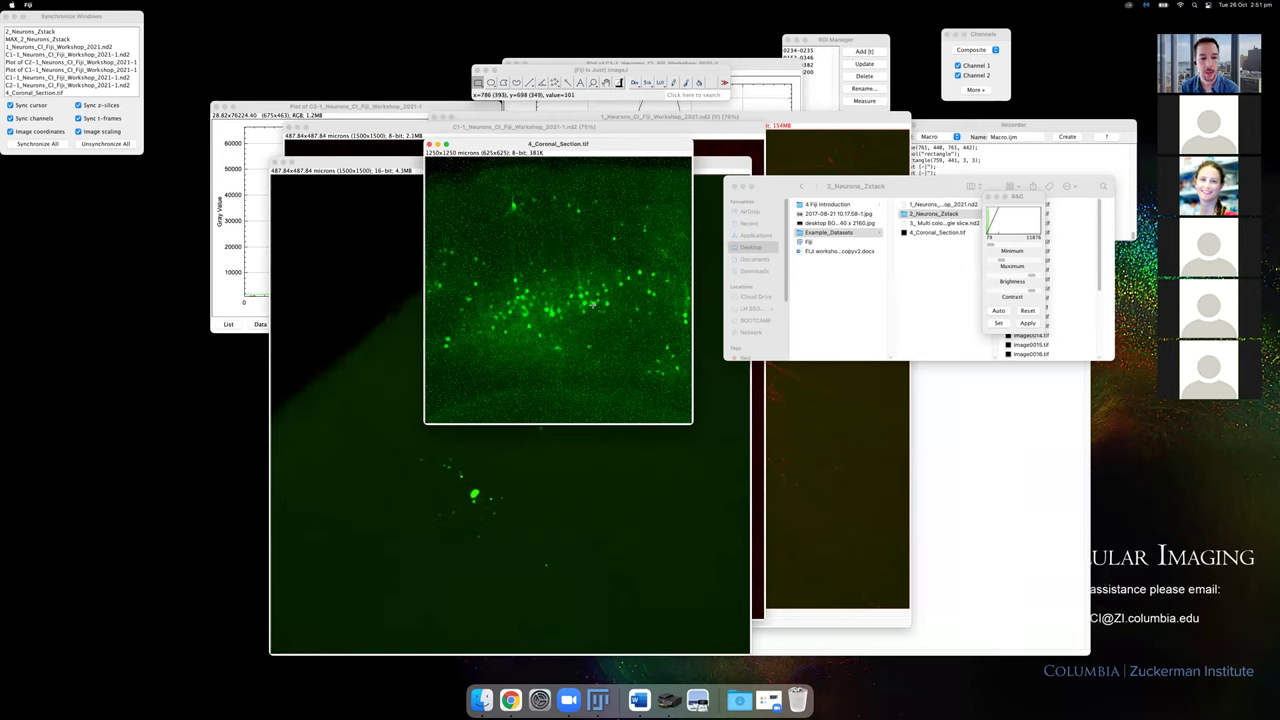
Open the original 4_Coronal_Section.tif again and place it beside the noisy version for comparison.
double_click(936, 233)
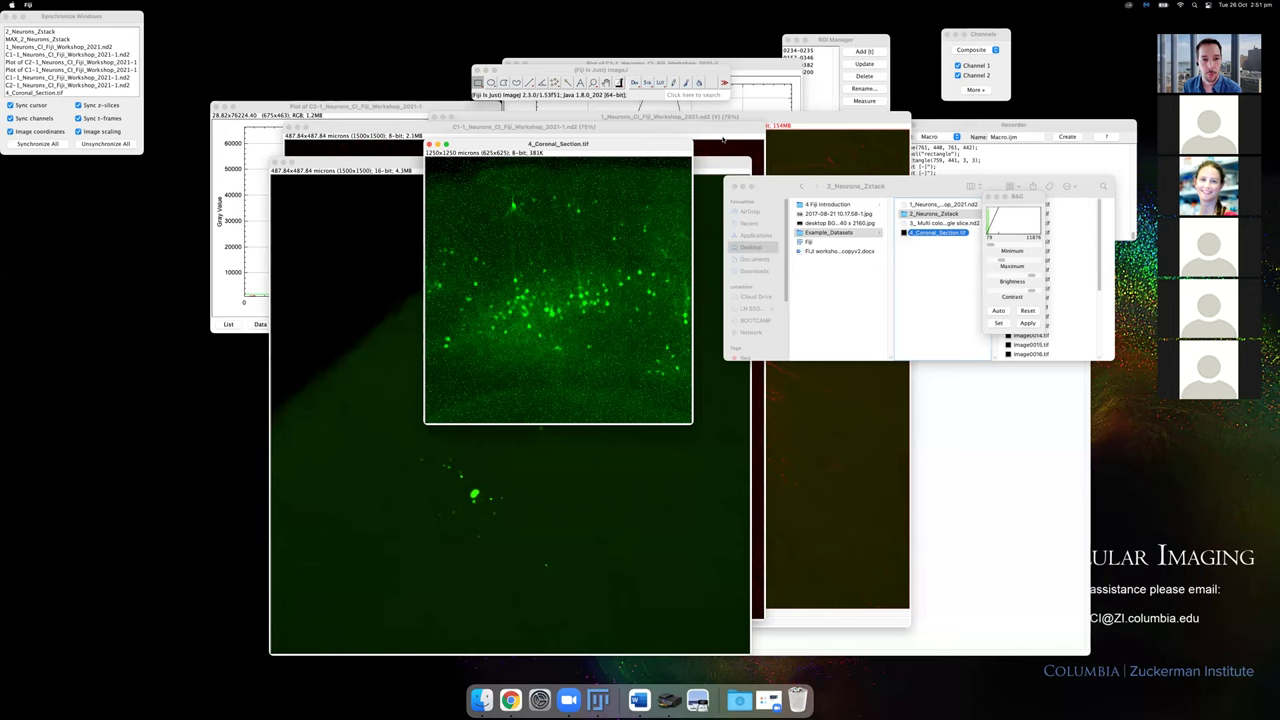
left_click_drag(641, 126, 428, 148)
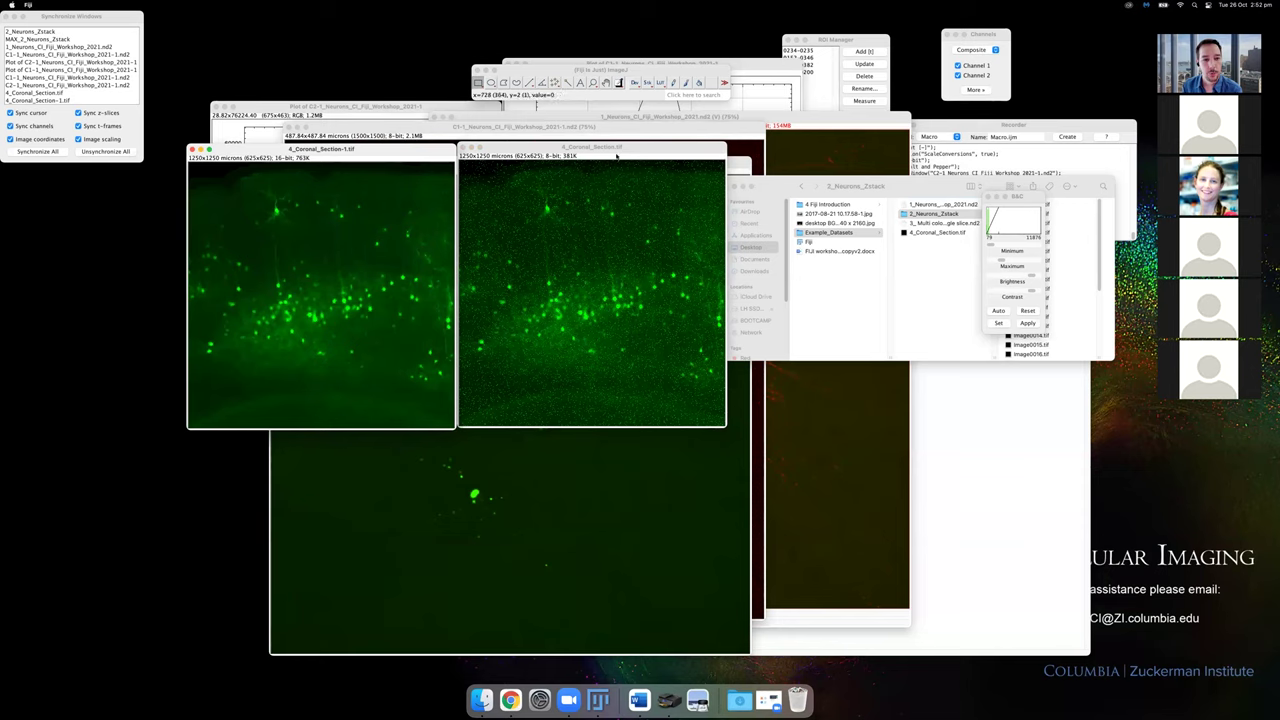
left_click(618, 150)
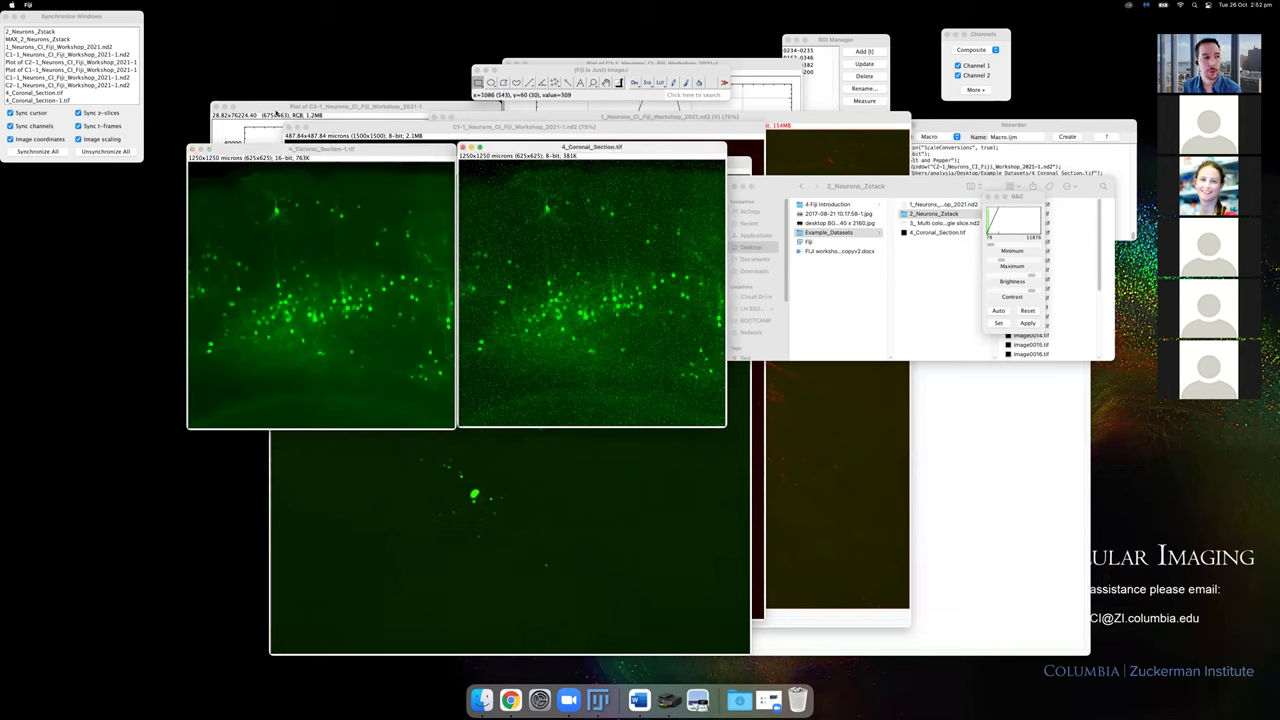
mouse_move(564, 149)
left_mouse_down()
mouse_move(548, 146)
mouse_move(561, 151)
left_mouse_up()
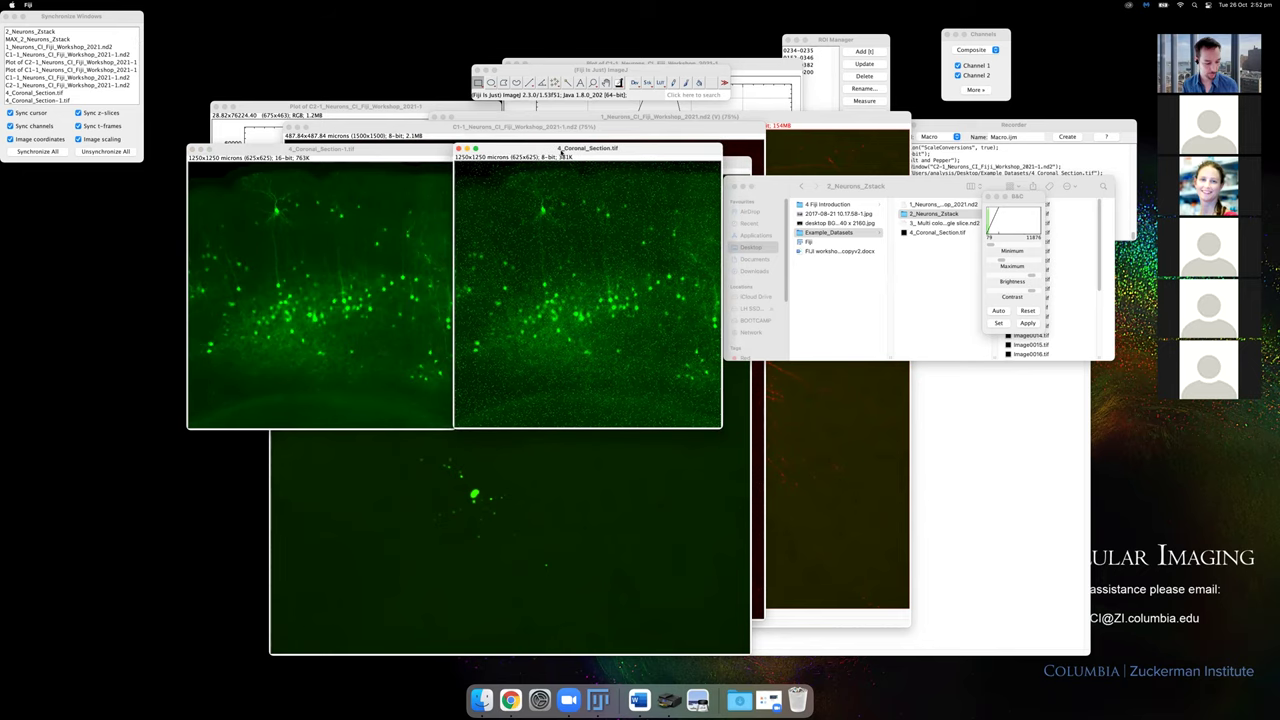
Duplicate the noisy 8-bit coronal section image and place the copy beside it.
key("super+shift+d")
key("Return")
left_click_drag(639, 150, 964, 148)
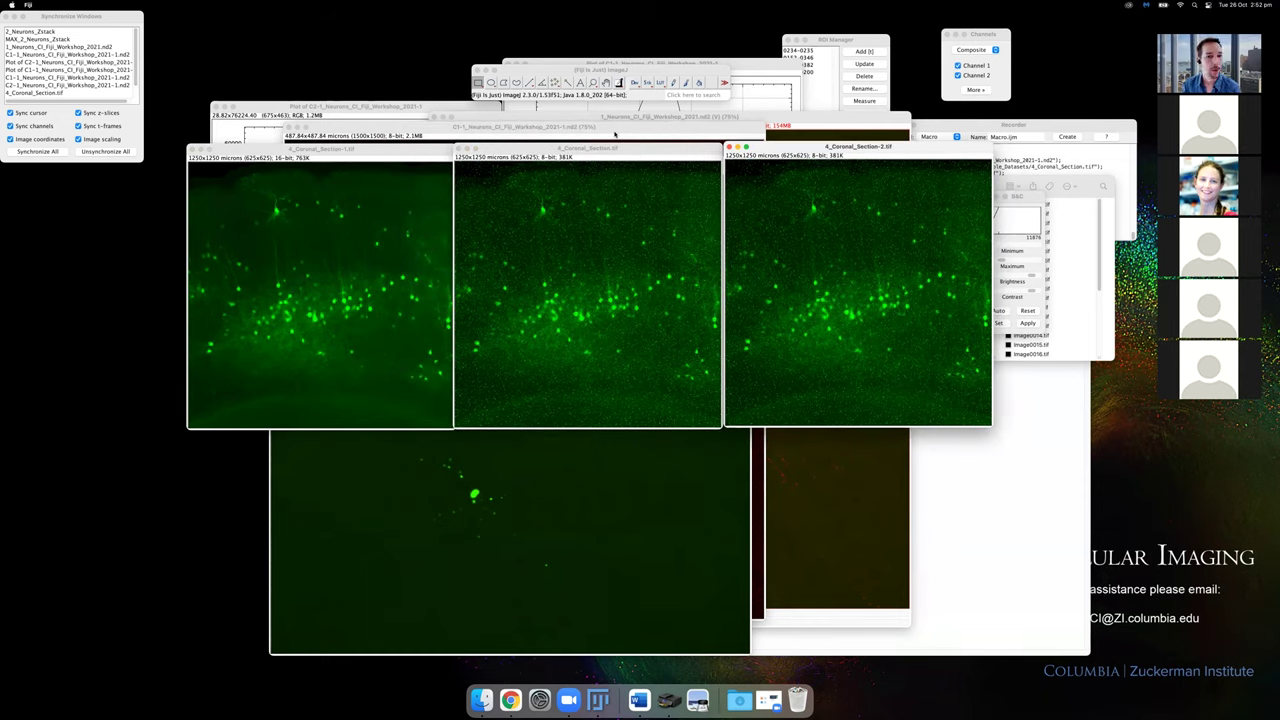
Apply the Mean filter with a radius of 1 pixel to the duplicate 4_Coronal_Section-2.tif.
left_click(690, 98)
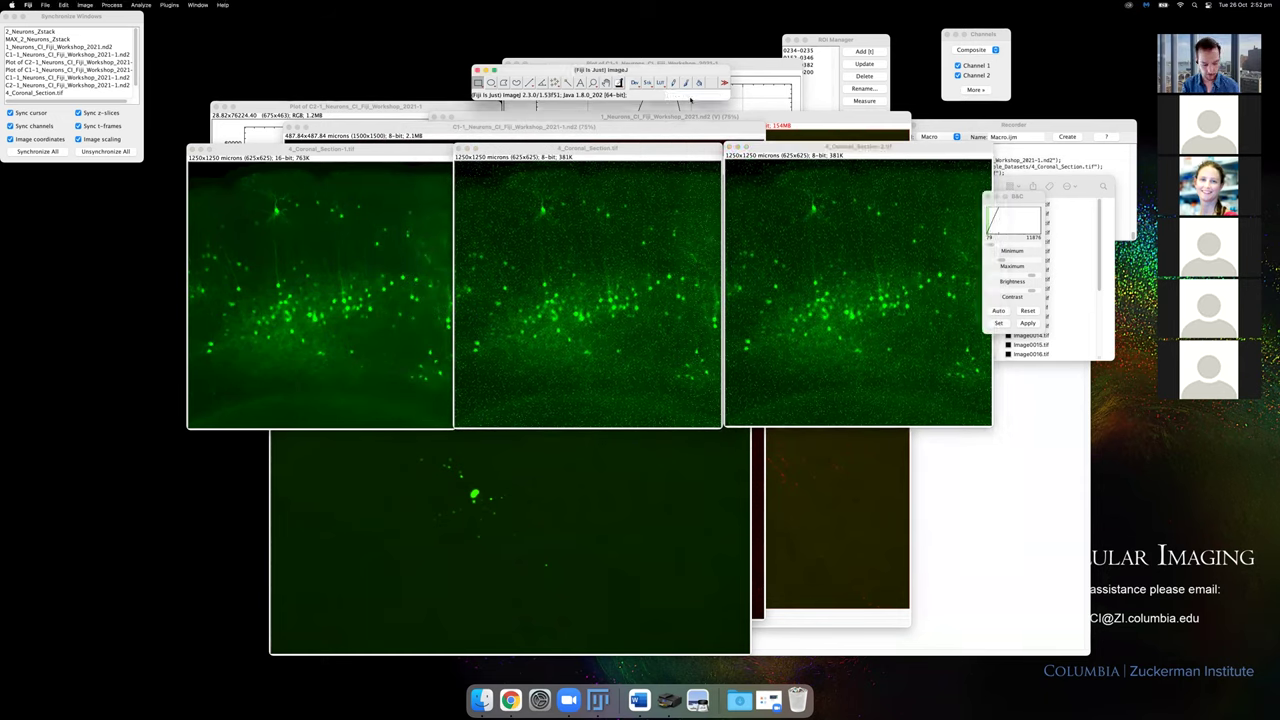
type("mean")
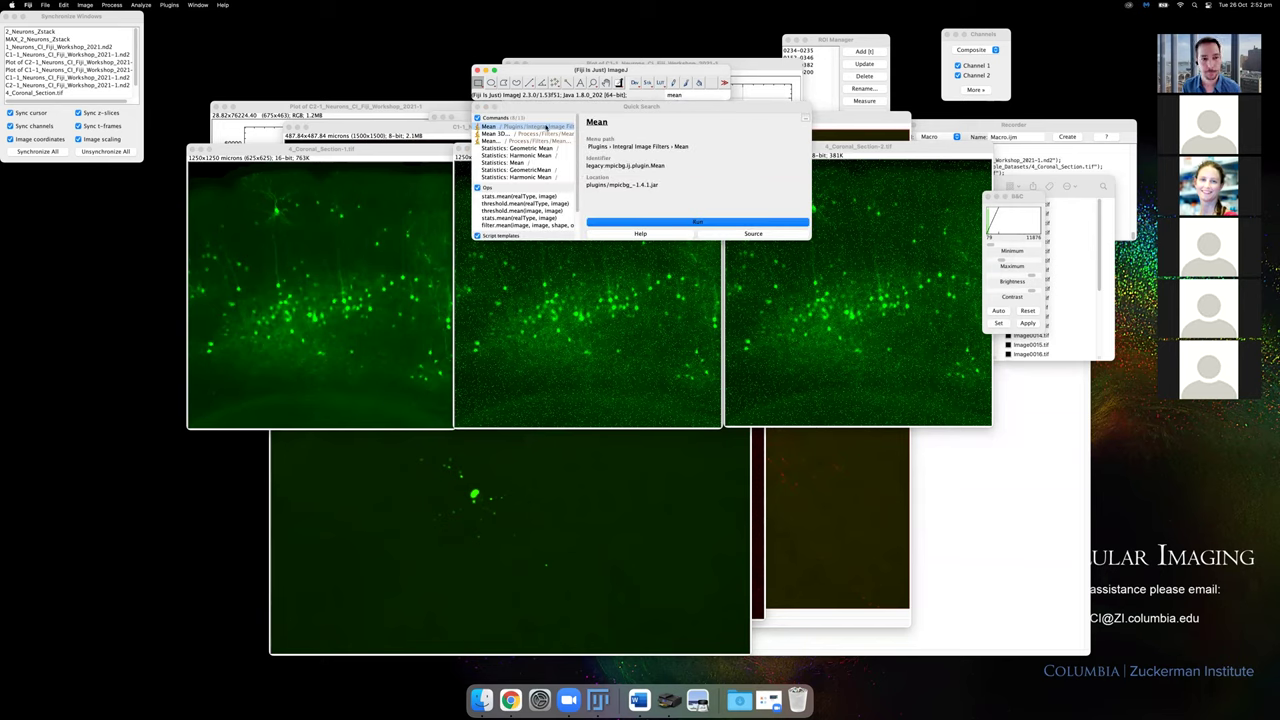
left_click(547, 141)
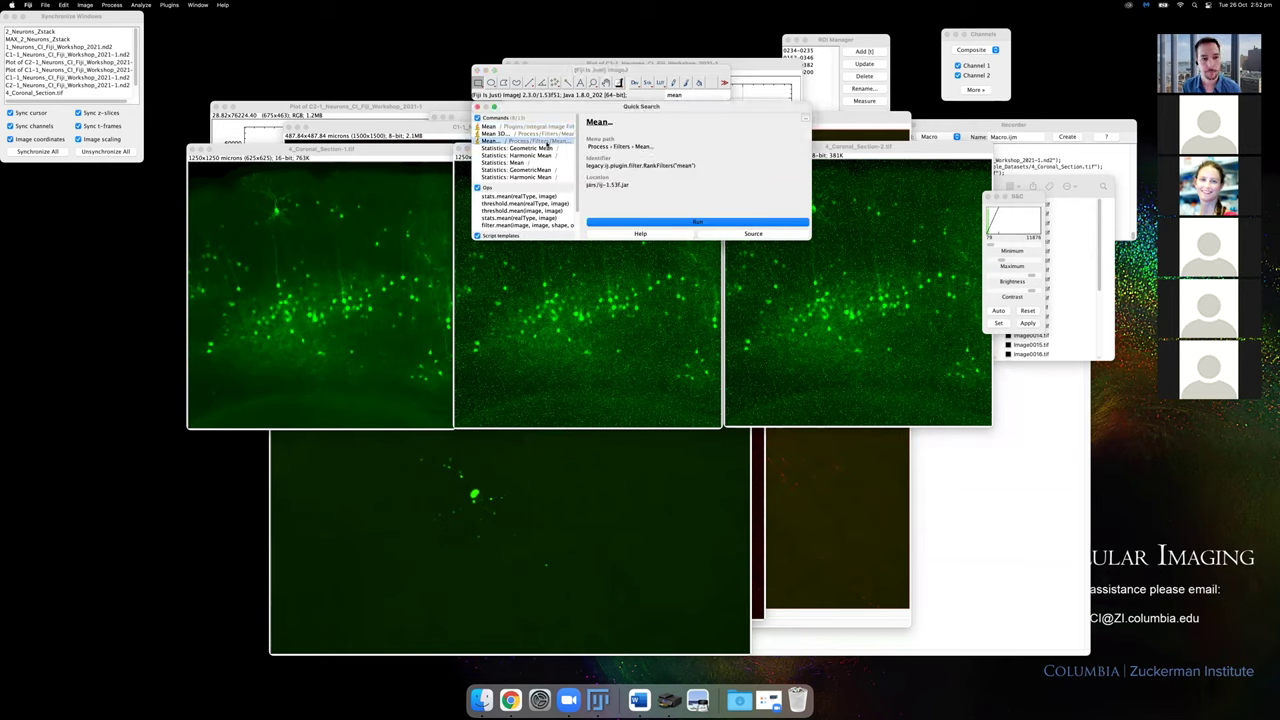
left_click(657, 221)
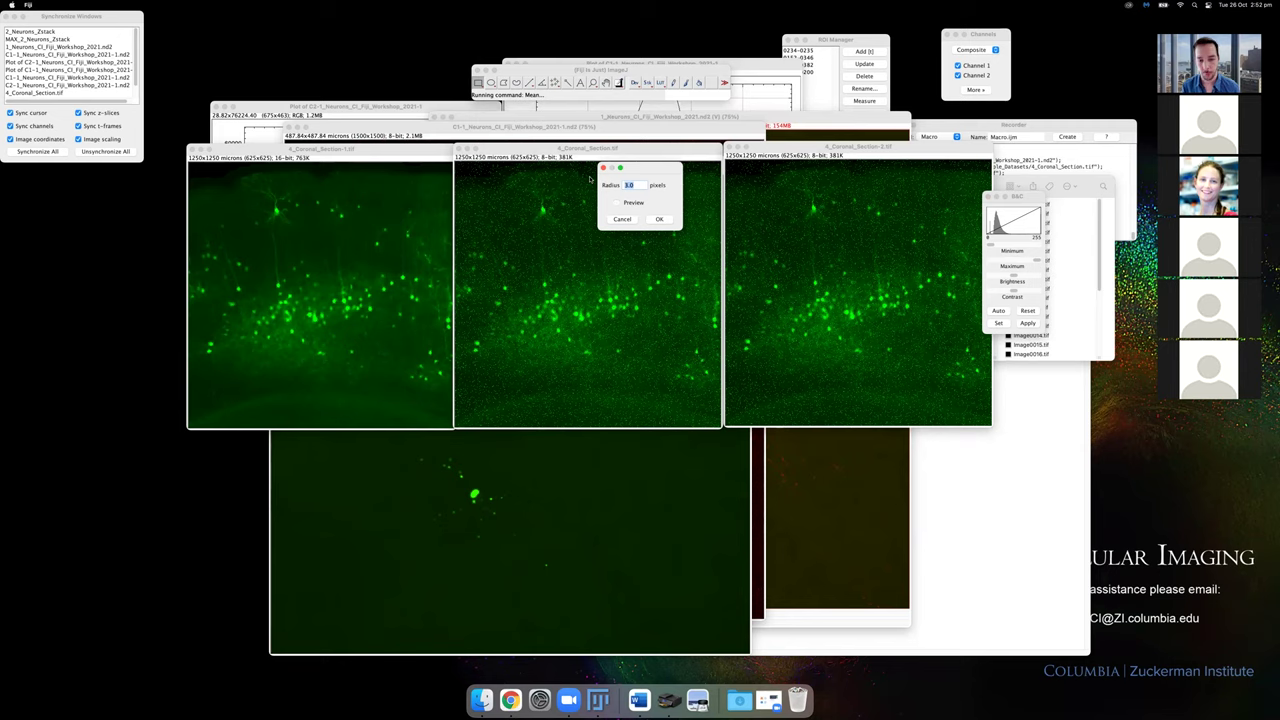
type("2")
key("BackSpace")
type("1")
left_click(665, 220)
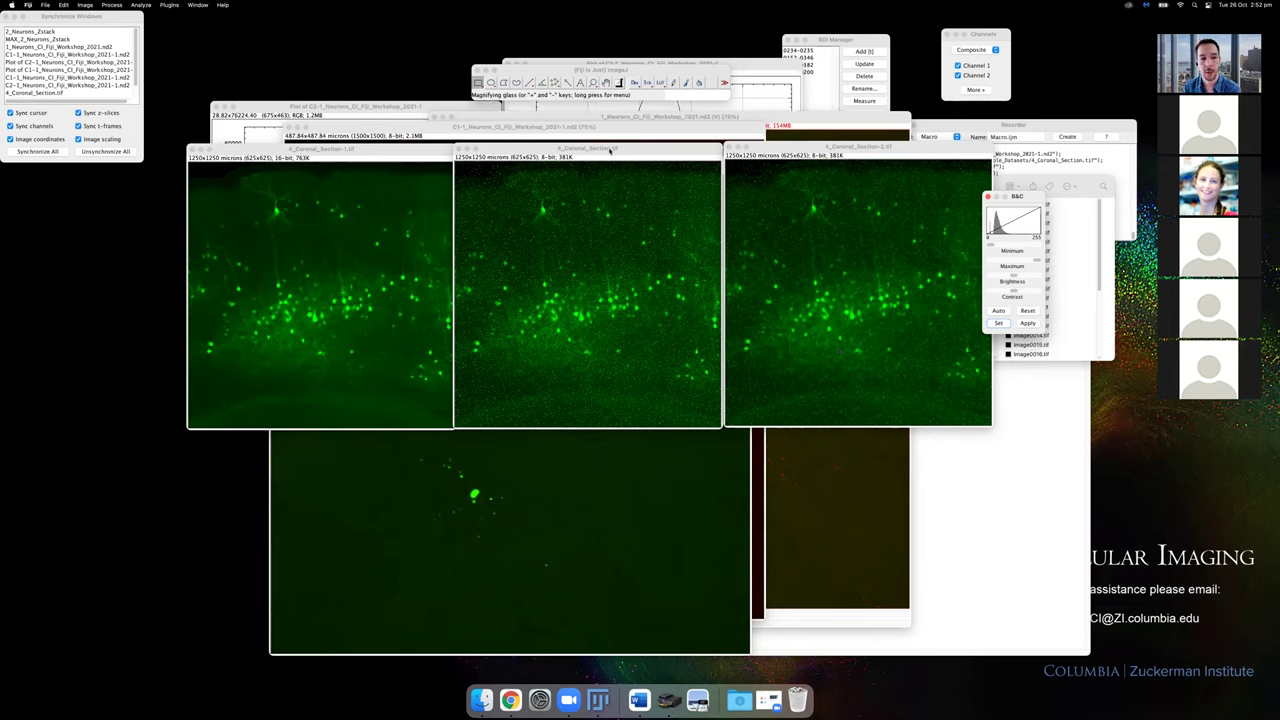
Apply the Median filter with a radius of 1 pixel to the noisy 4_Coronal_Section.tif.
left_click(601, 151)
left_click(694, 96)
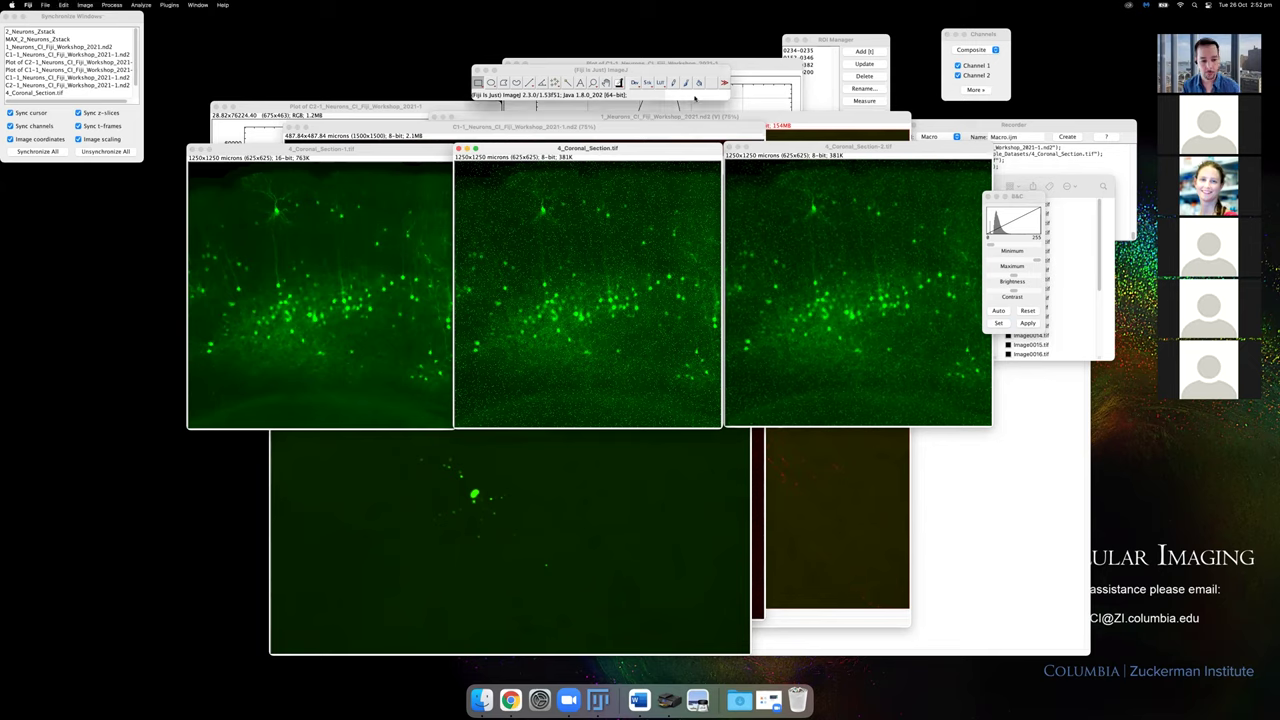
type("median")
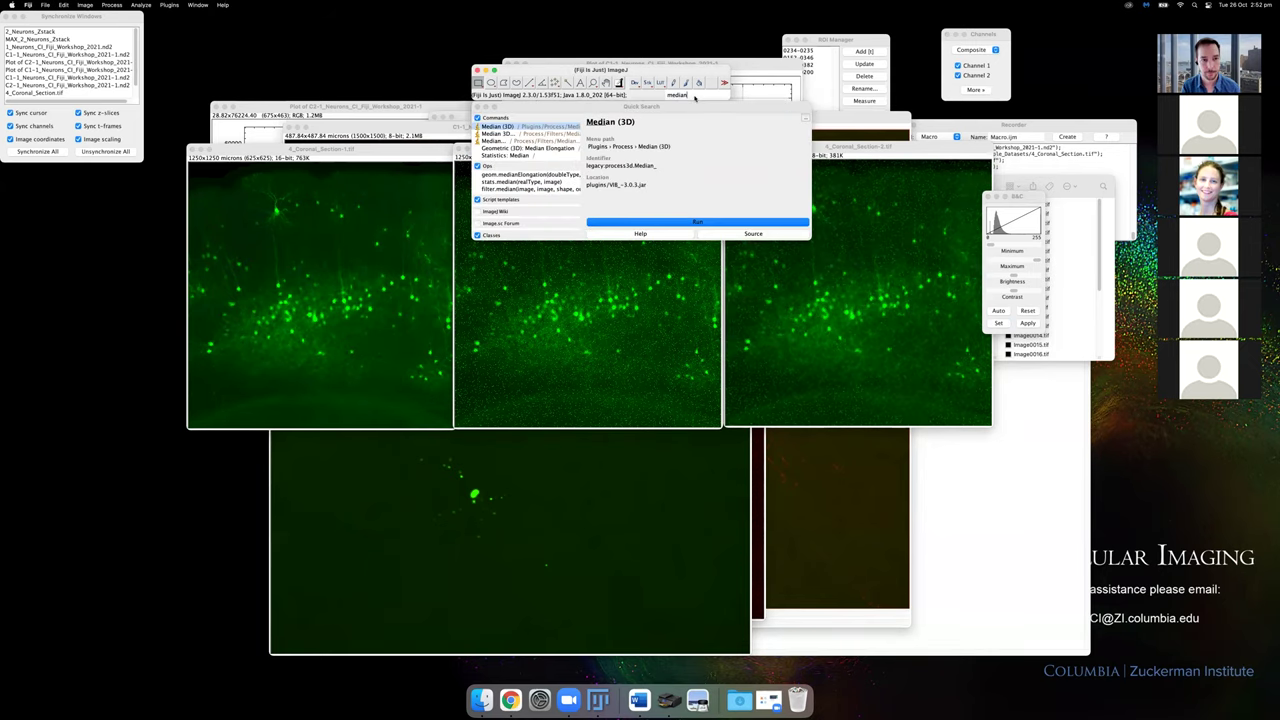
left_click(525, 141)
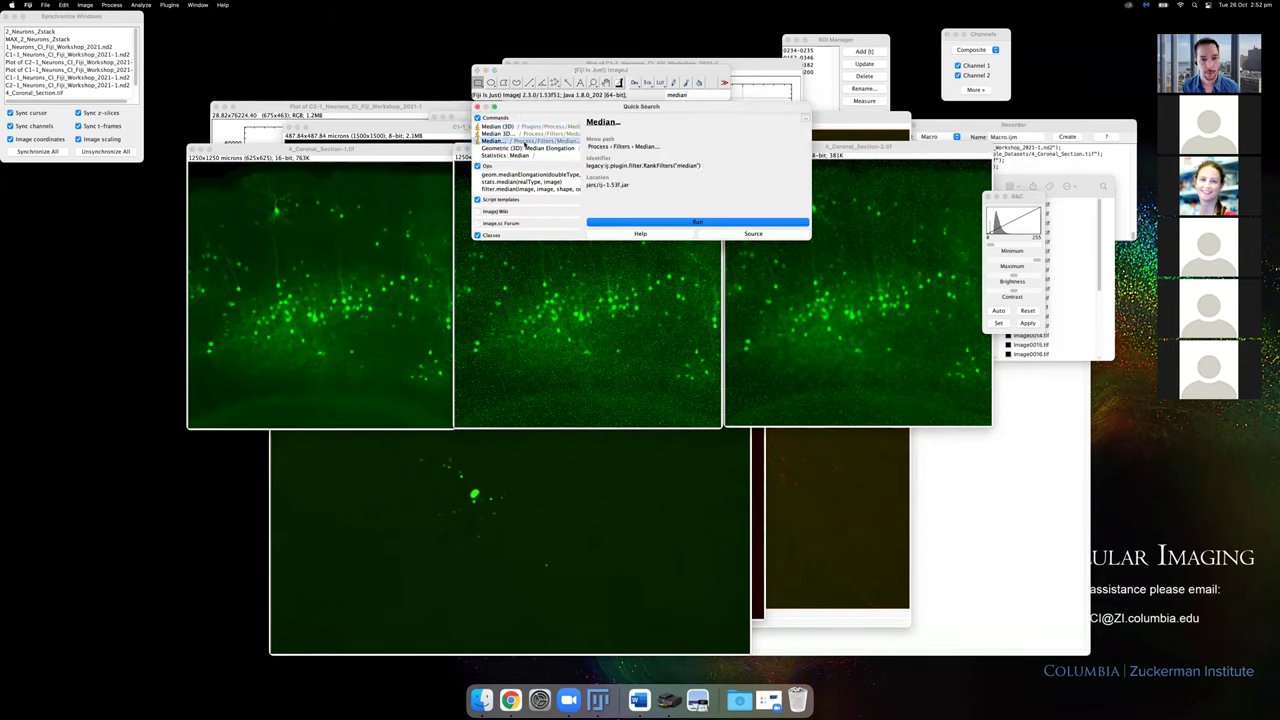
left_click(671, 221)
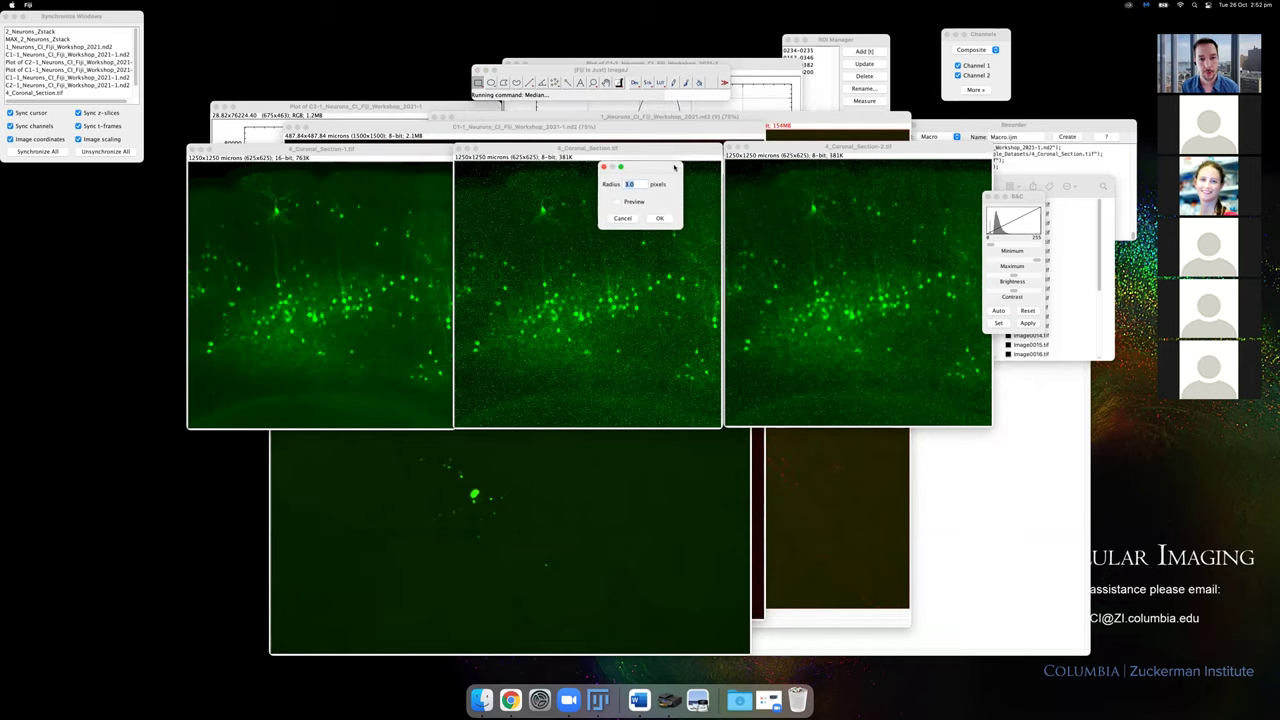
type("1")
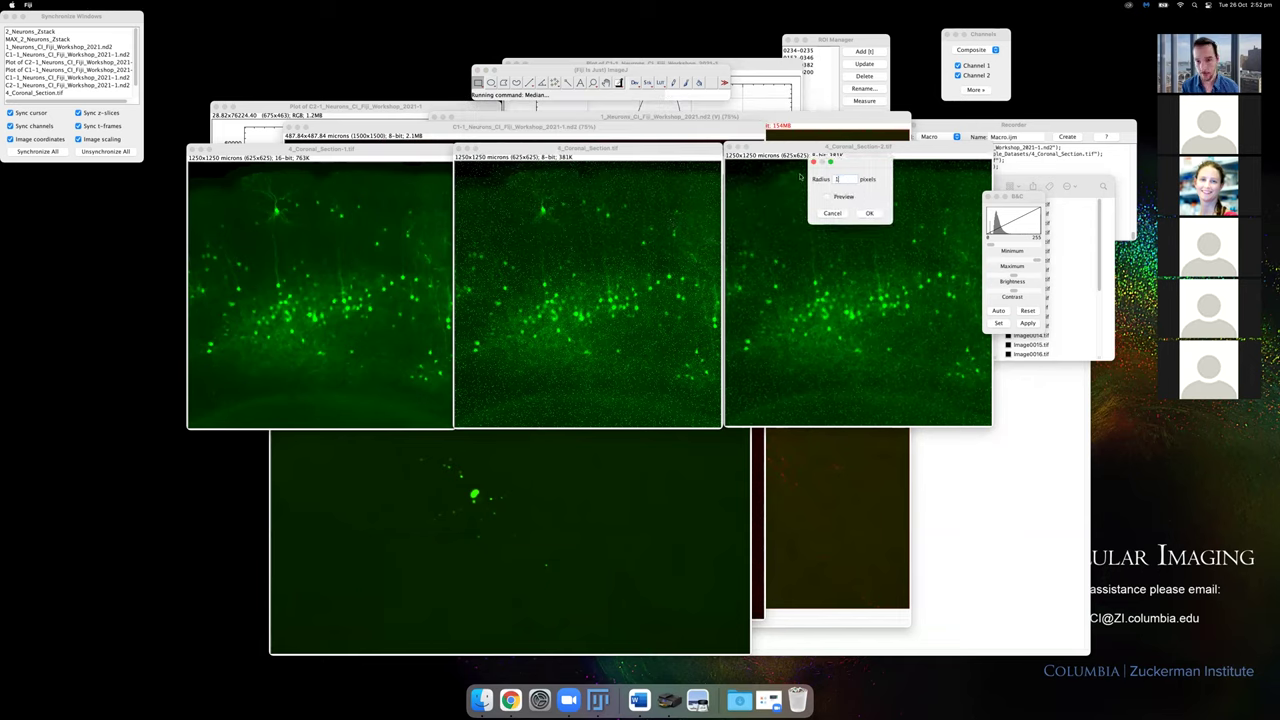
left_click(869, 214)
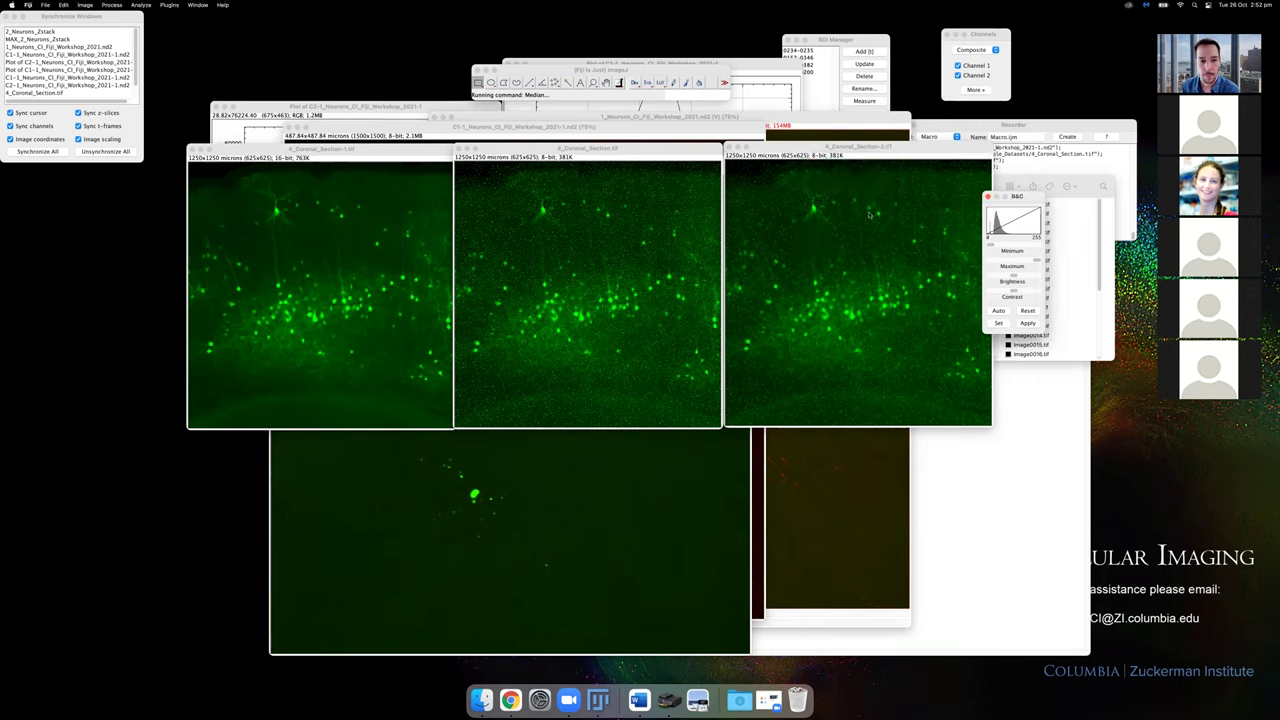
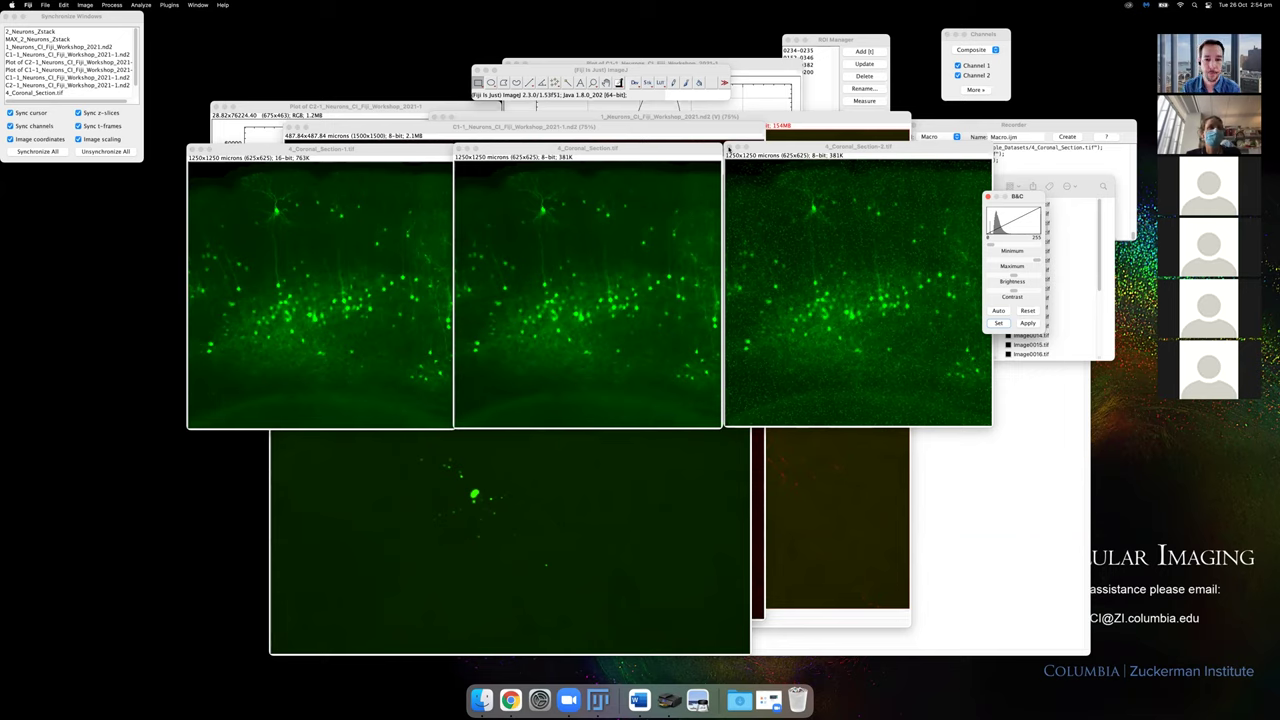
Close the mean-filtered and median-filtered coronal section images without saving their changes.
left_click(729, 148)
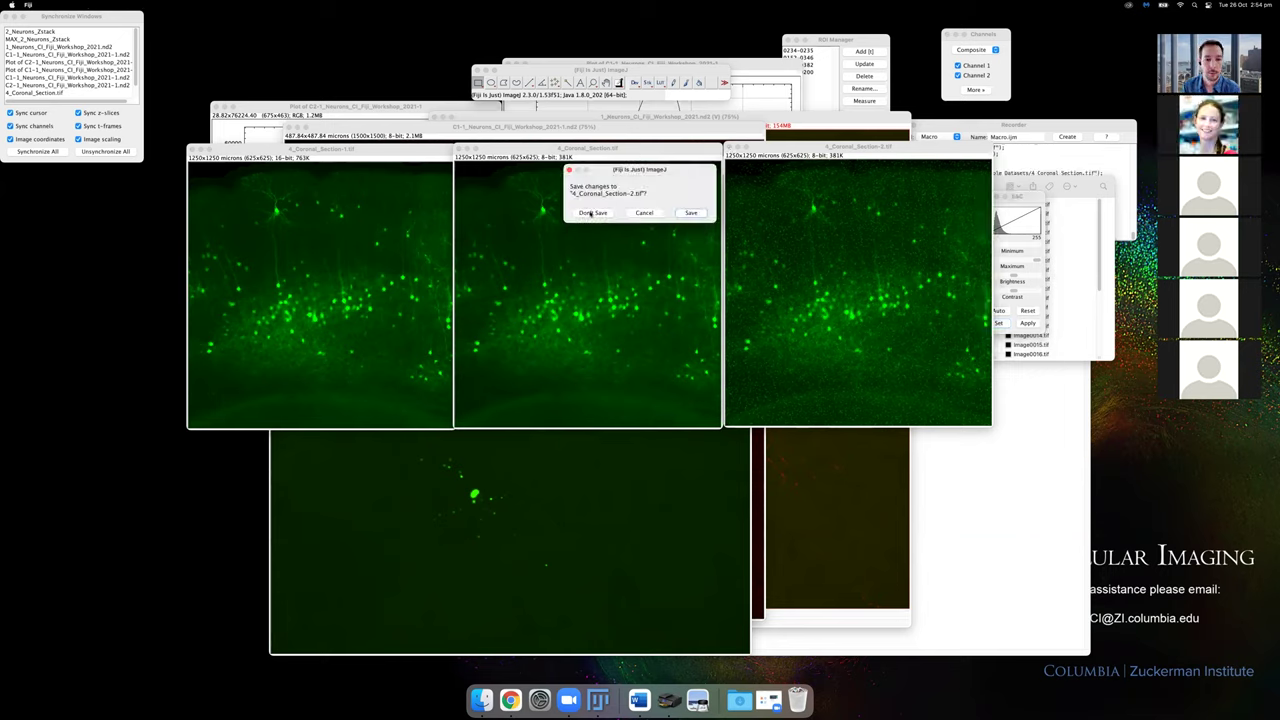
left_click(590, 213)
left_click_drag(729, 146, 558, 146)
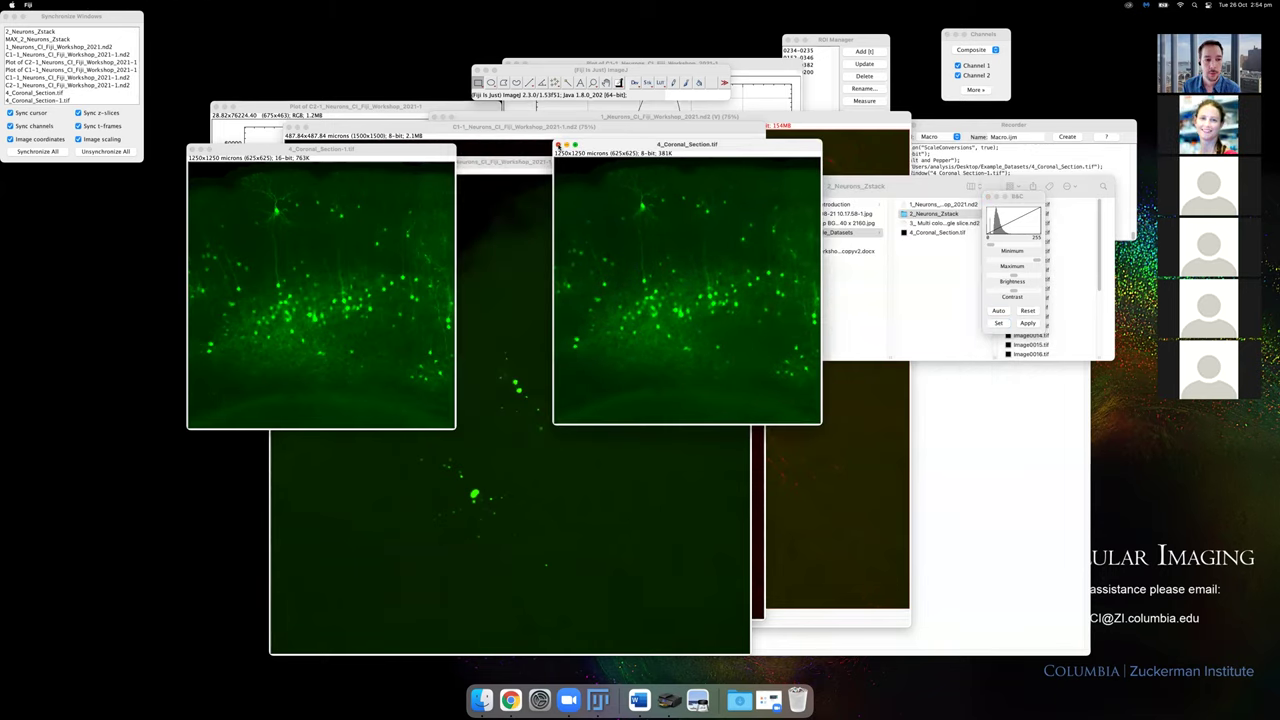
left_click(558, 146)
left_click(592, 209)
Enlarge the original 4_Coronal_Section-1.tif, plot the intensity profile along a diagonal line through its cells, and arrange plot and image side by side.
left_click_drag(412, 149, 668, 160)
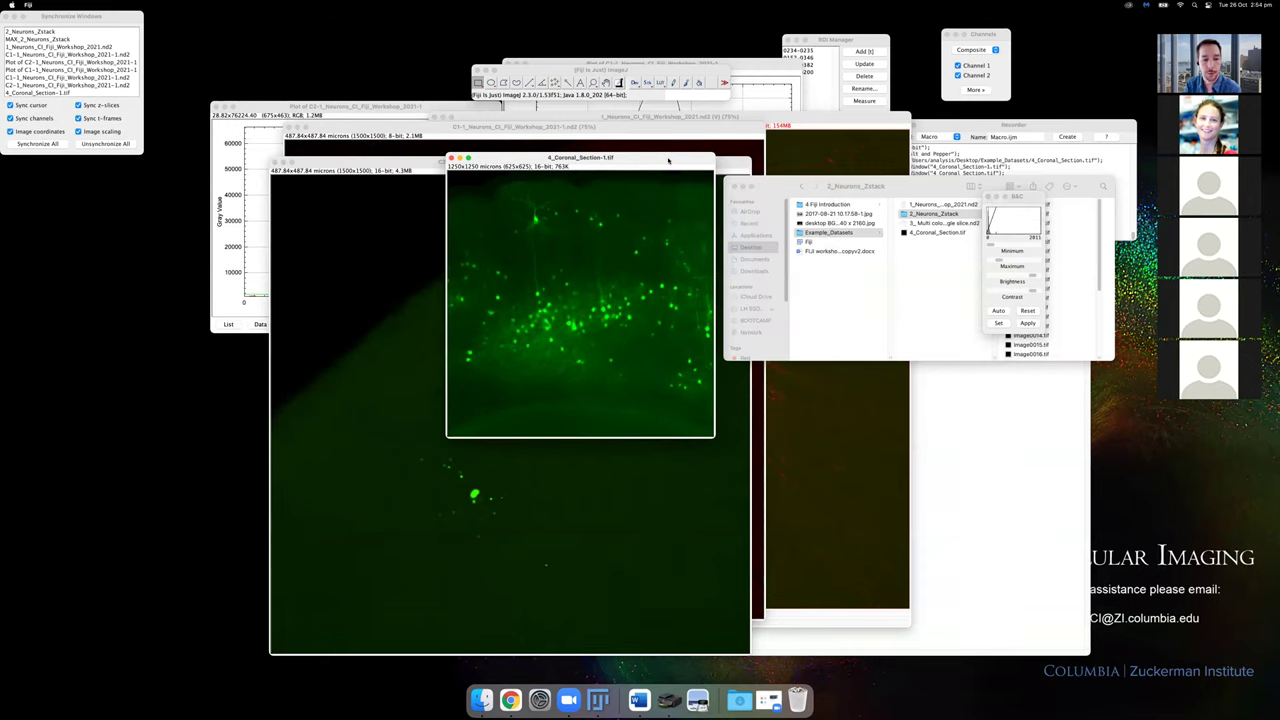
key("plus")
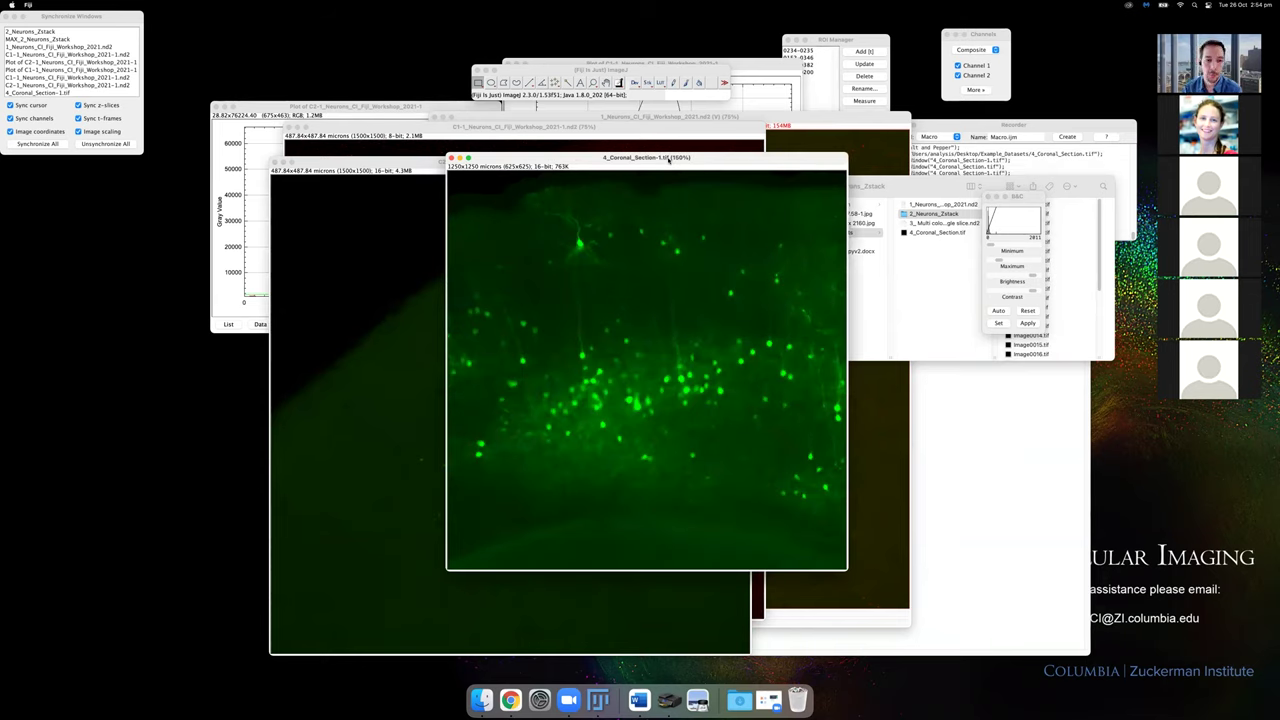
left_click_drag(669, 158, 663, 98)
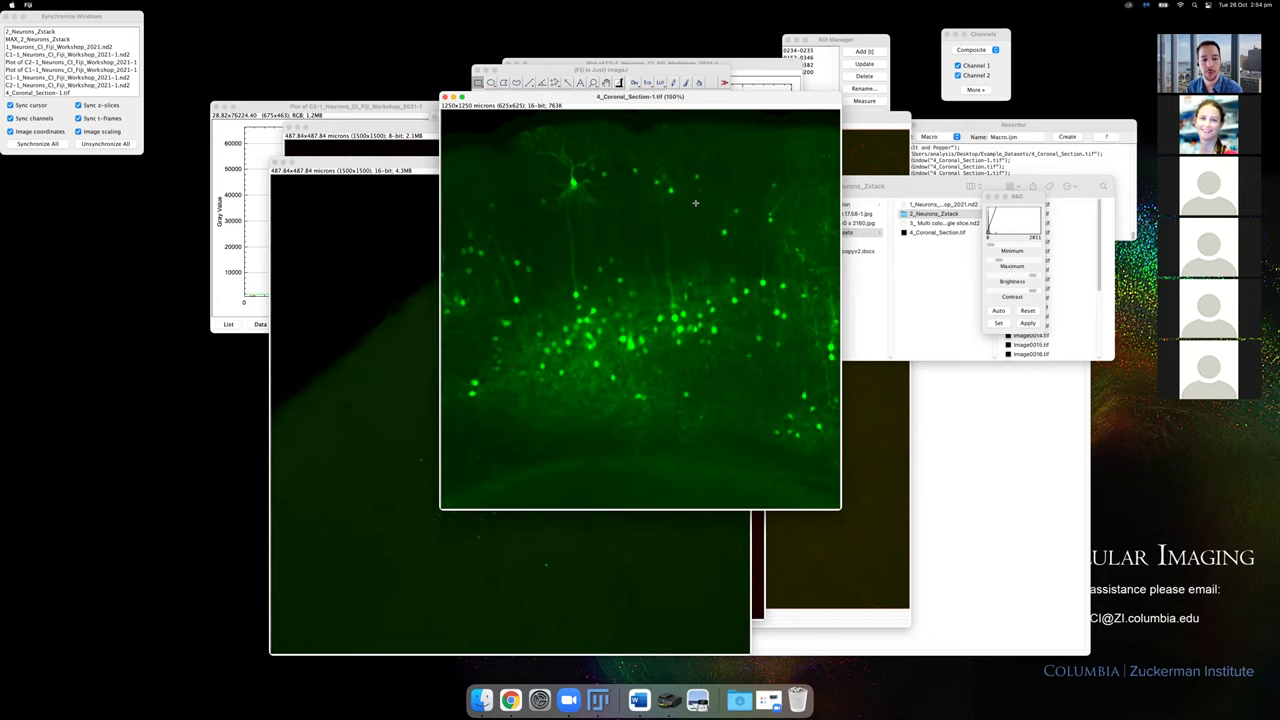
left_click(531, 83)
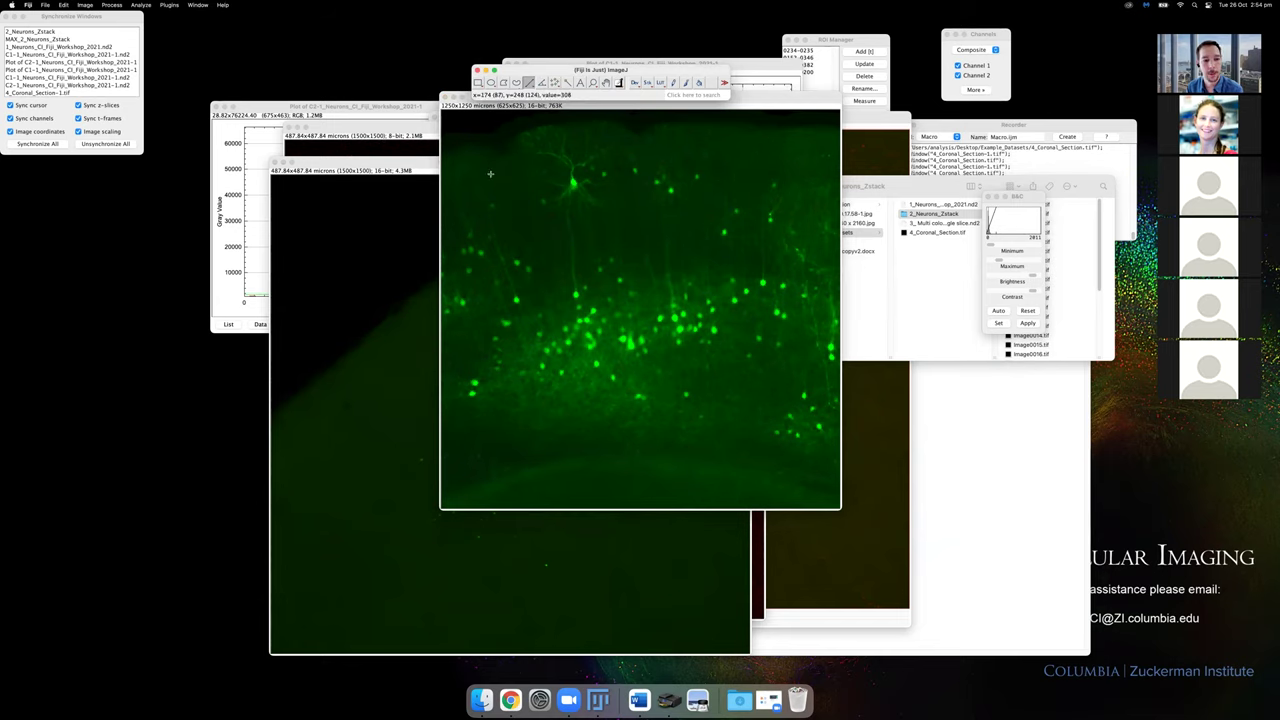
left_click(500, 249)
left_click_drag(498, 247, 632, 355)
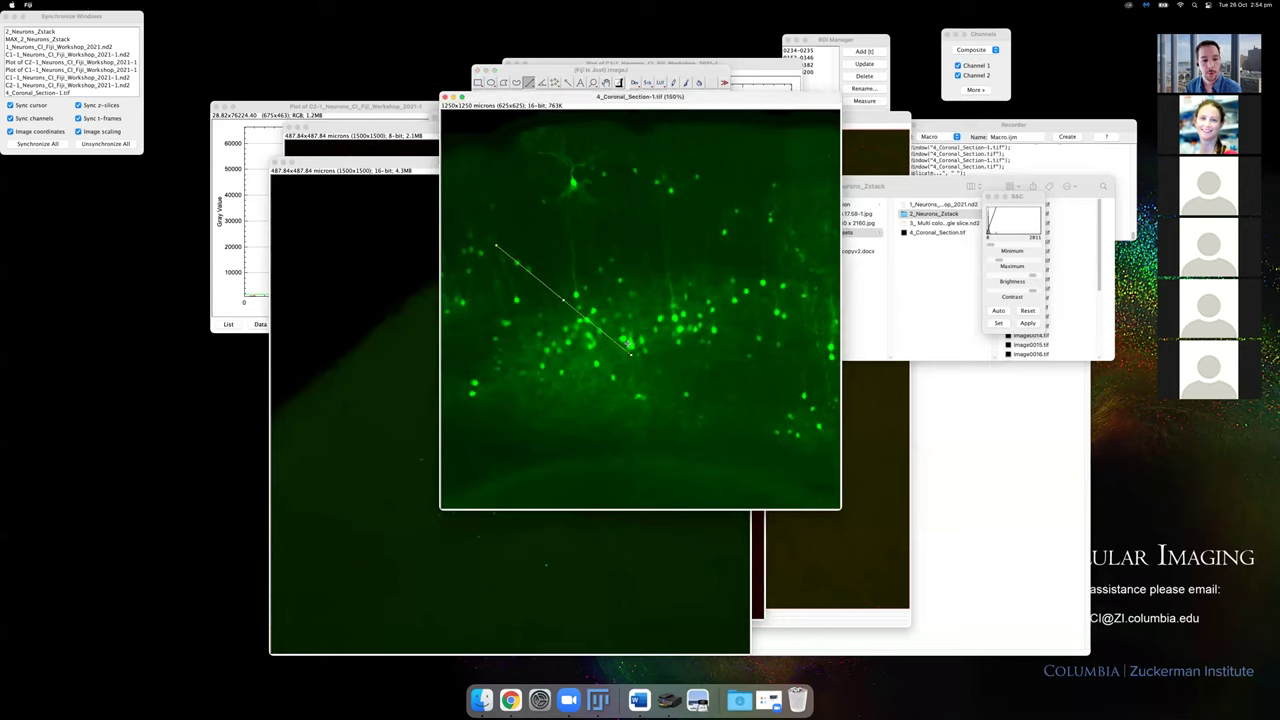
key("super+k")
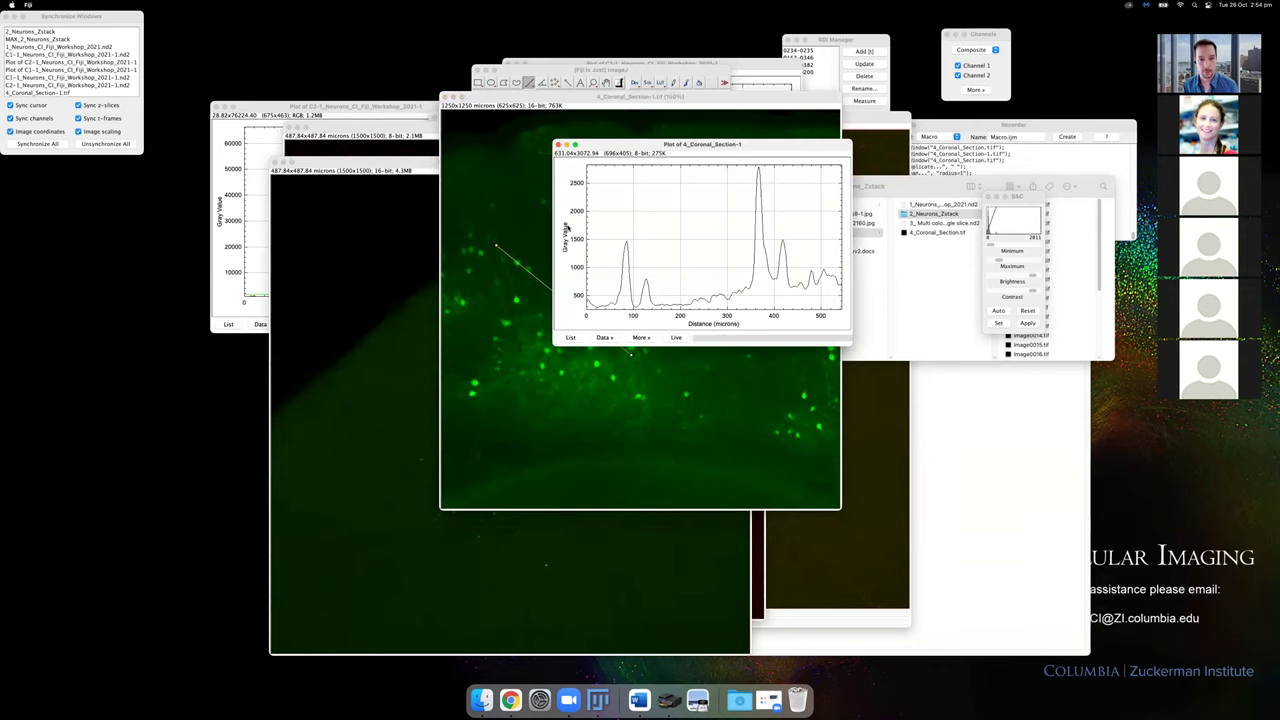
left_click_drag(837, 140, 496, 47)
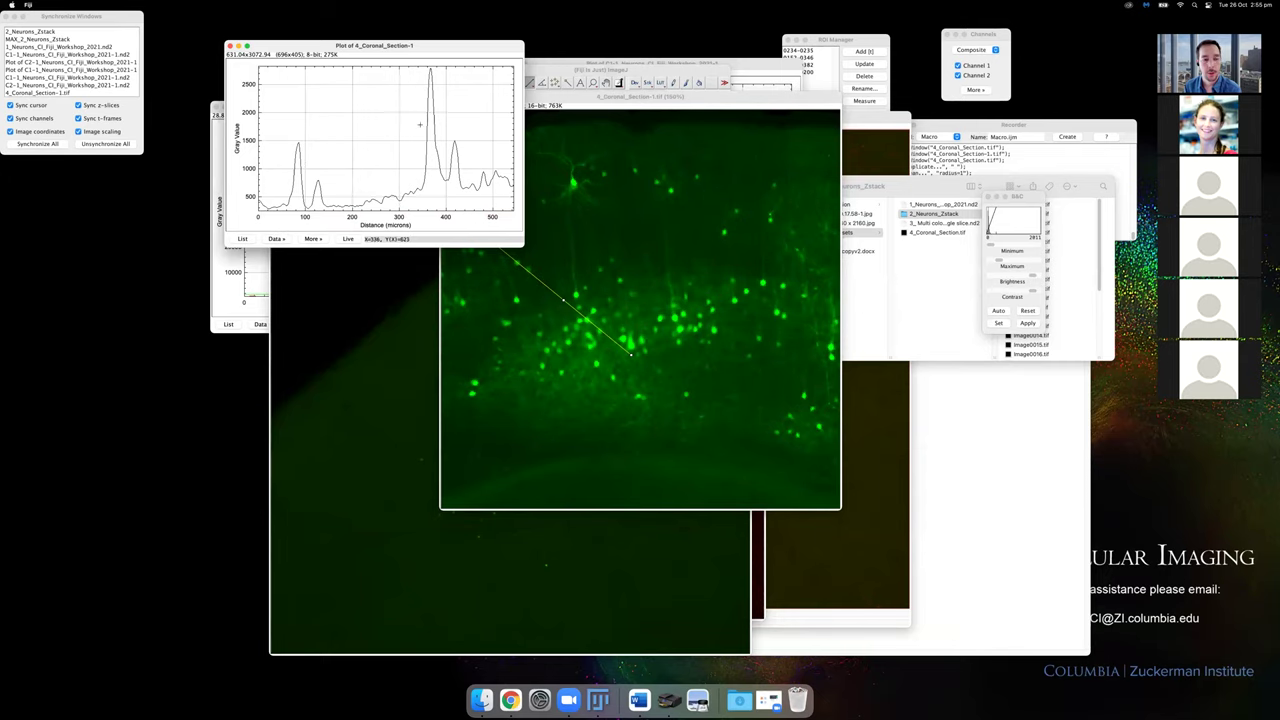
left_click_drag(634, 96, 778, 79)
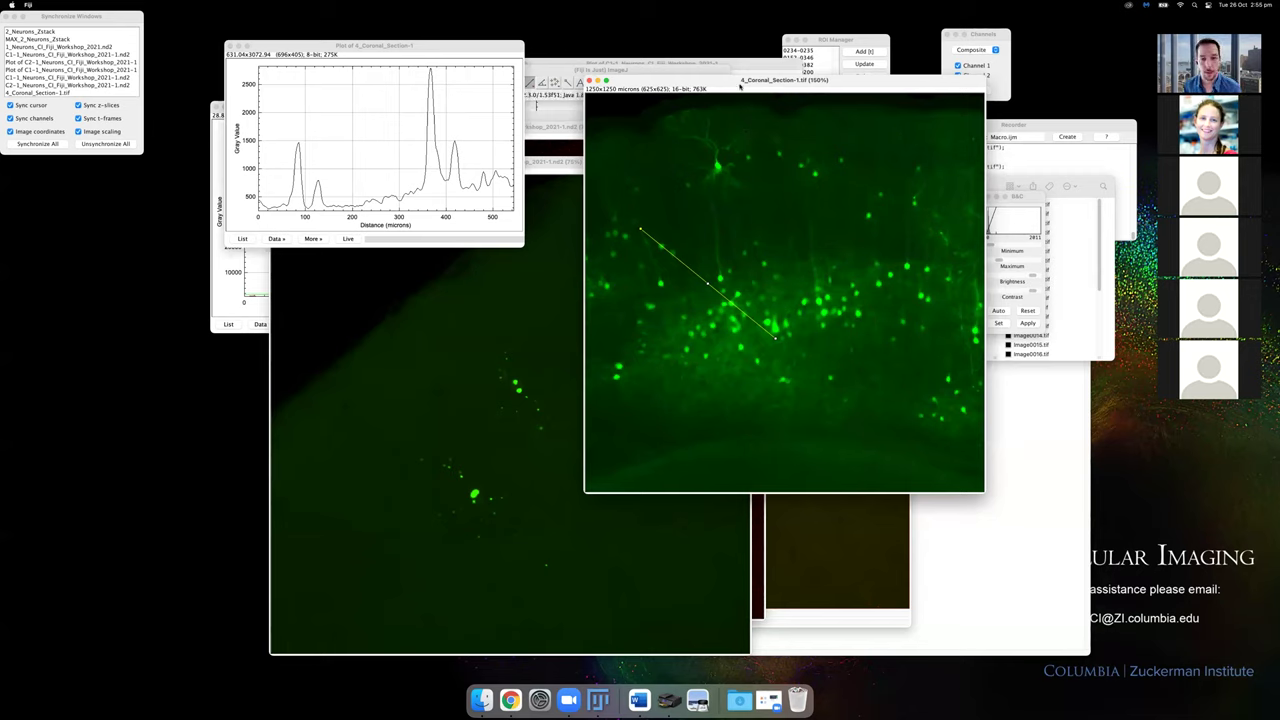
Clear the line selection, preview a Default red threshold with a raised lower limit on the coronal section, and reset it.
left_click(731, 150)
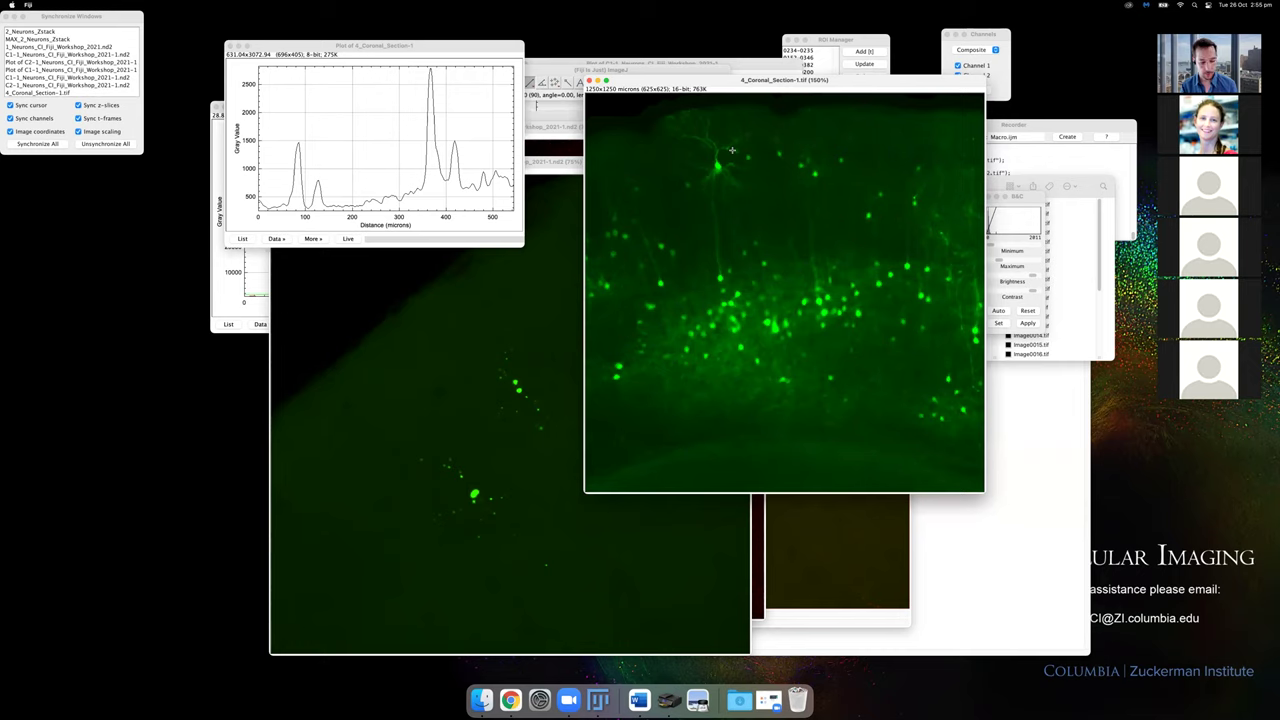
key("super+shift+t")
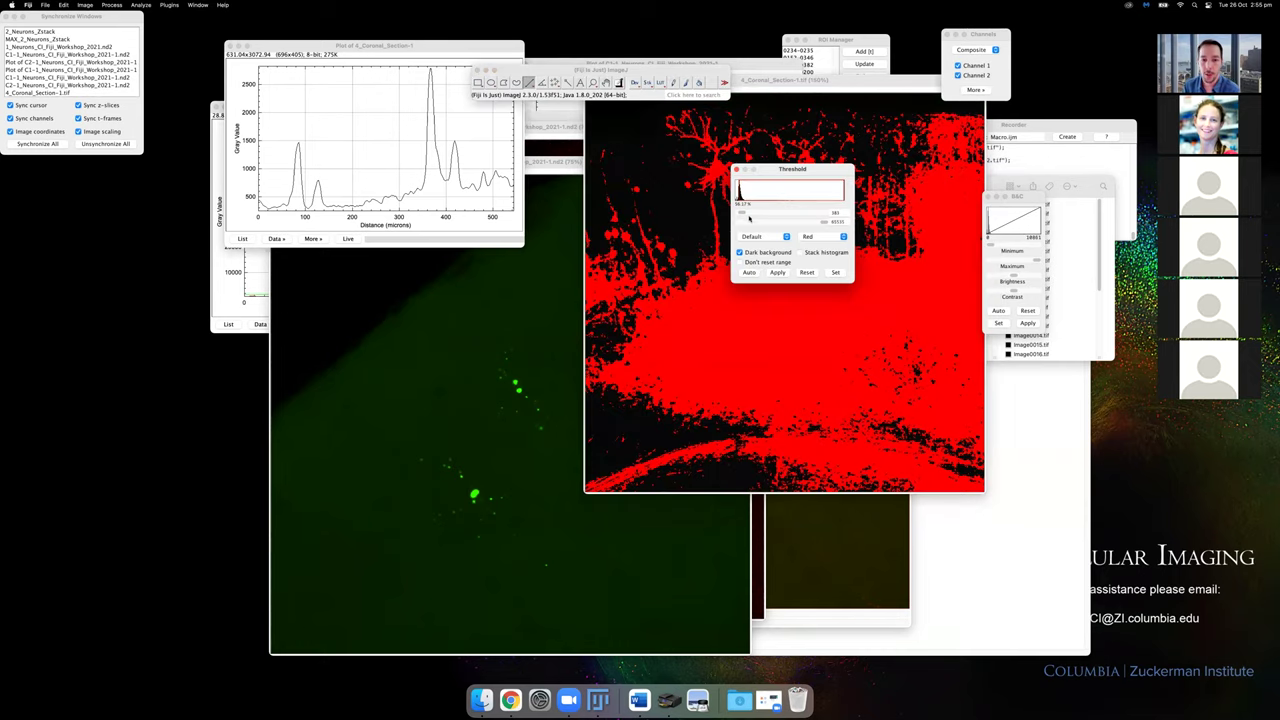
mouse_move(750, 216)
left_mouse_down()
mouse_move(765, 214)
mouse_move(751, 214)
left_mouse_up()
left_click_drag(829, 170, 931, 156)
left_click_drag(853, 201, 848, 200)
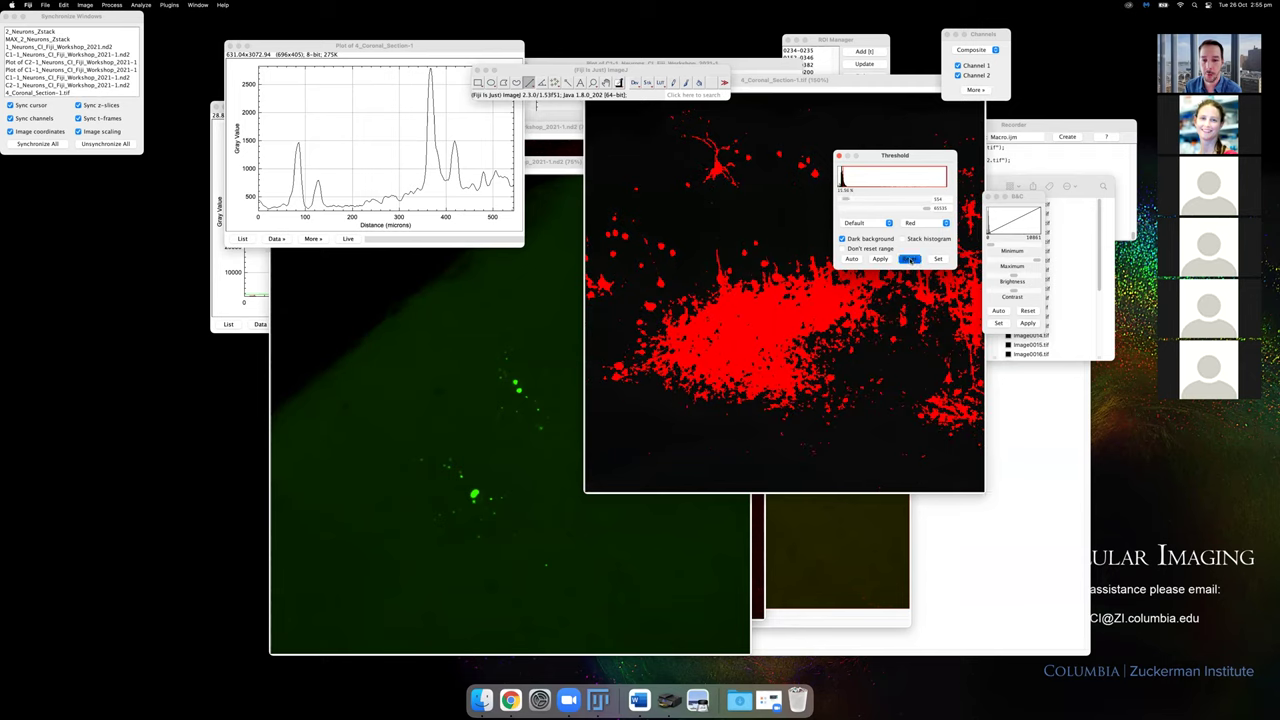
left_click(907, 258)
left_click(839, 155)
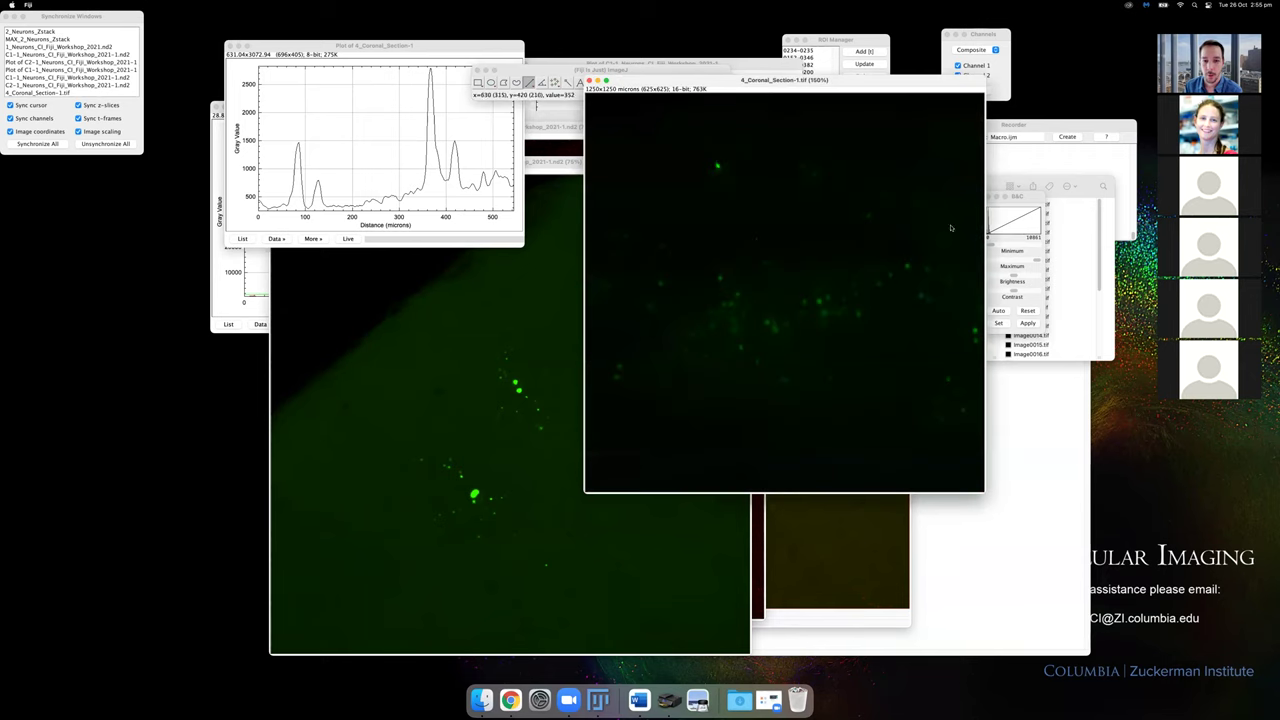
Reopen the Threshold window beside the coronal section and lower the image's display maximum to brighten the cells.
key("super+shift+t")
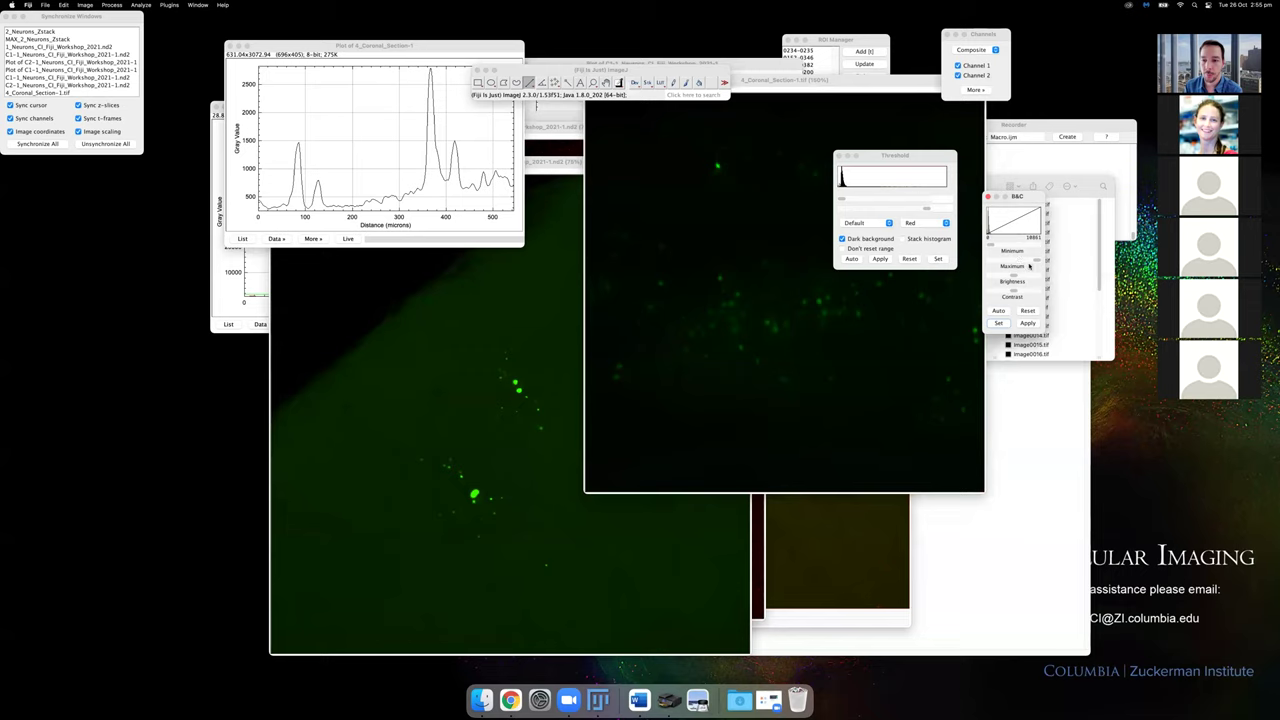
left_click_drag(896, 157, 1080, 100)
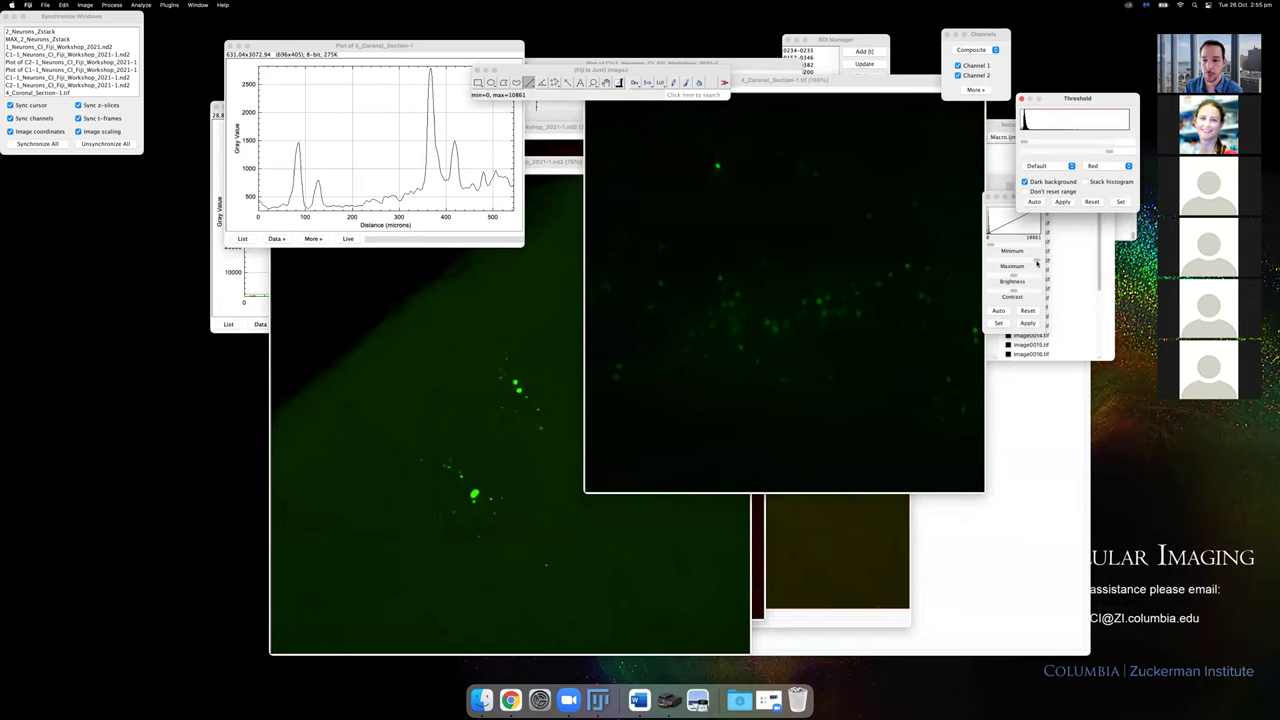
left_click_drag(1035, 261, 1001, 263)
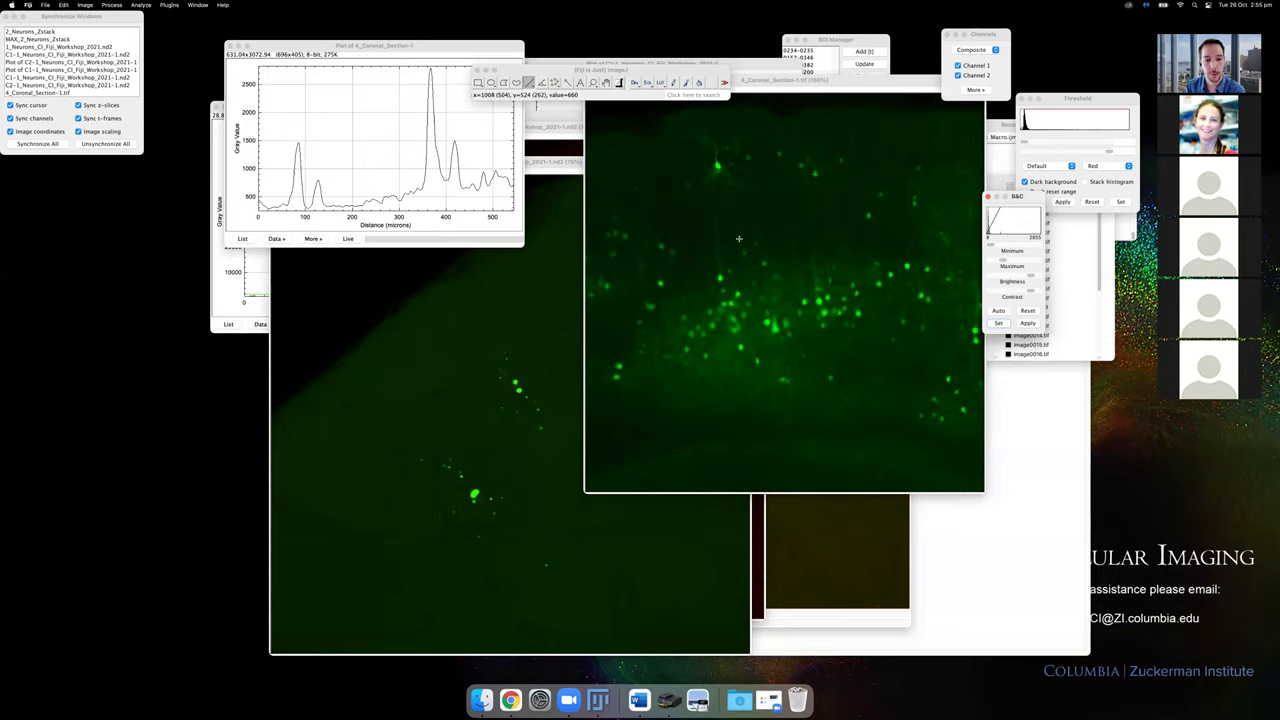
left_click_drag(793, 77, 751, 75)
type("backgrou")
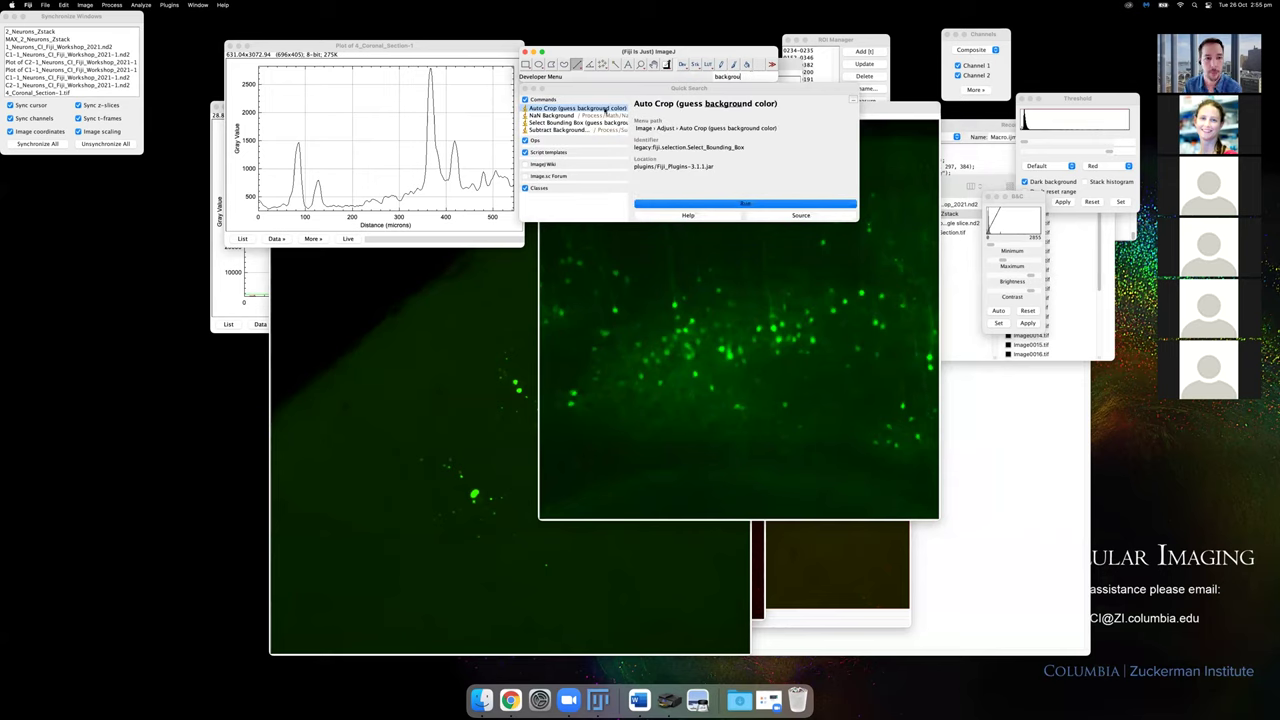
left_click(600, 131)
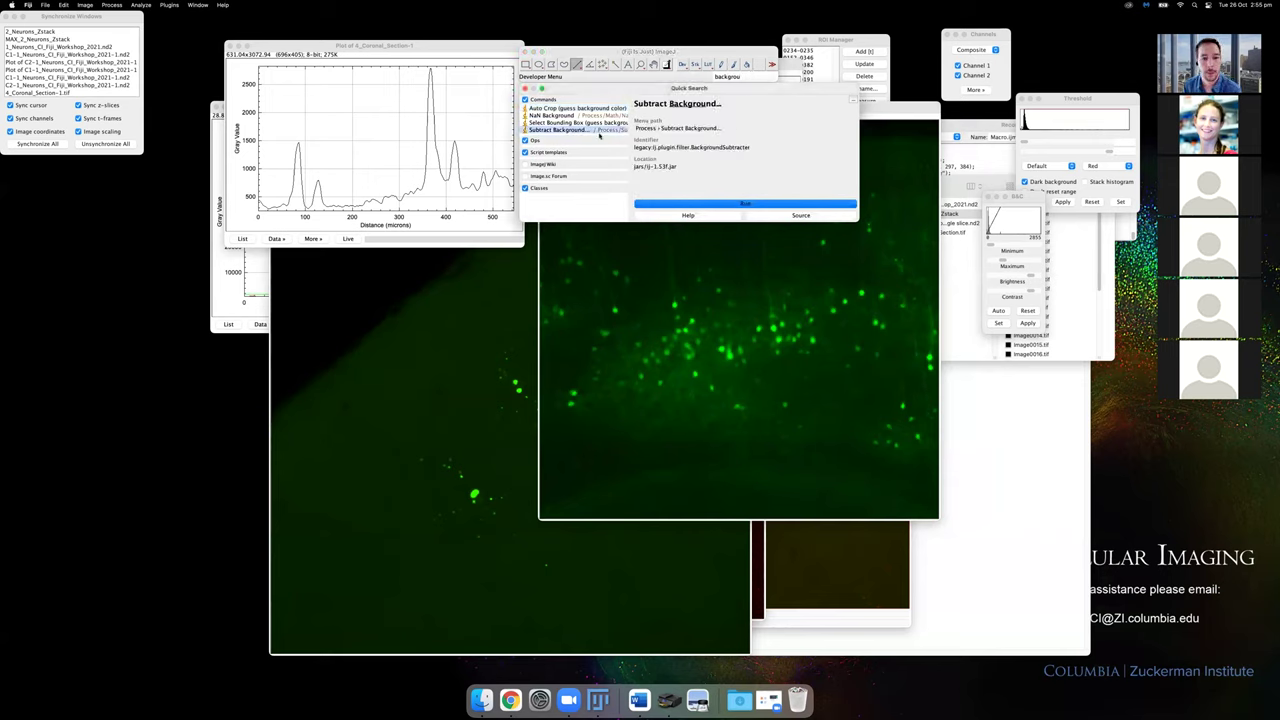
left_click(714, 201)
left_click_drag(660, 157, 483, 255)
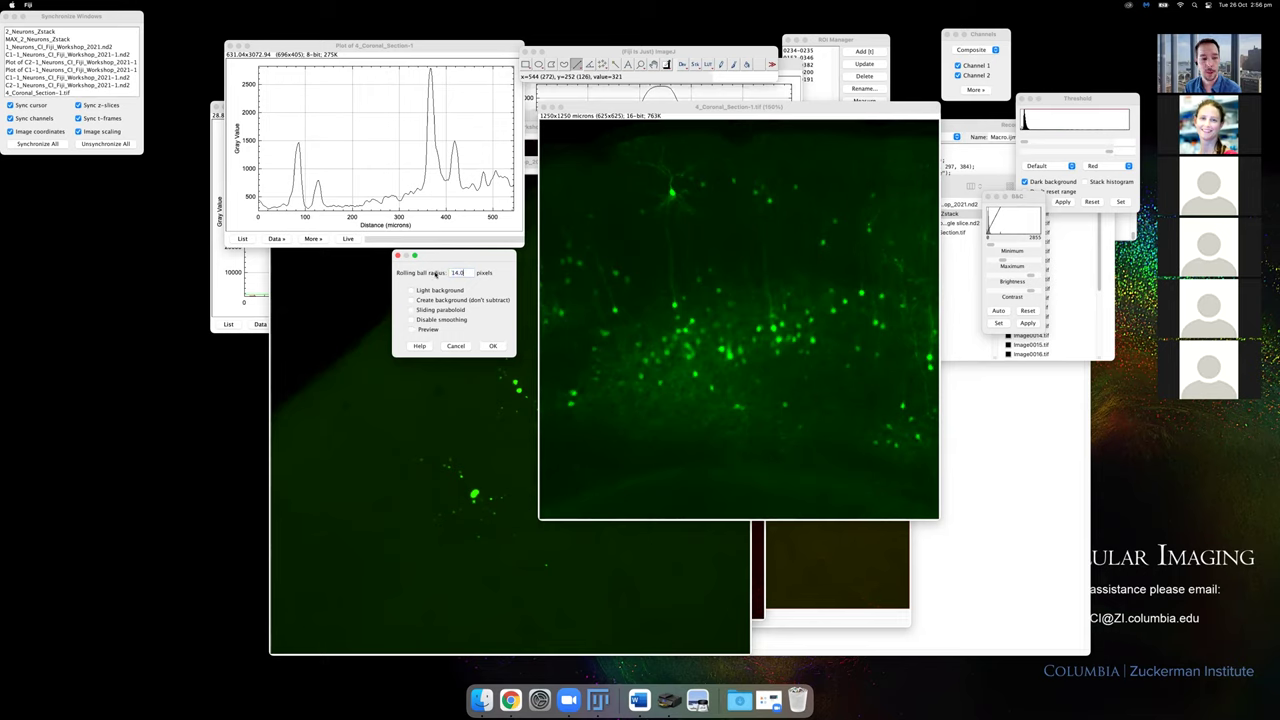
type("12")
left_click(455, 345)
Preview Subtract Background with a 14-pixel rolling ball radius on the original coronal section, toggling the preview to compare, and cancel it.
left_click_drag(671, 191, 673, 191)
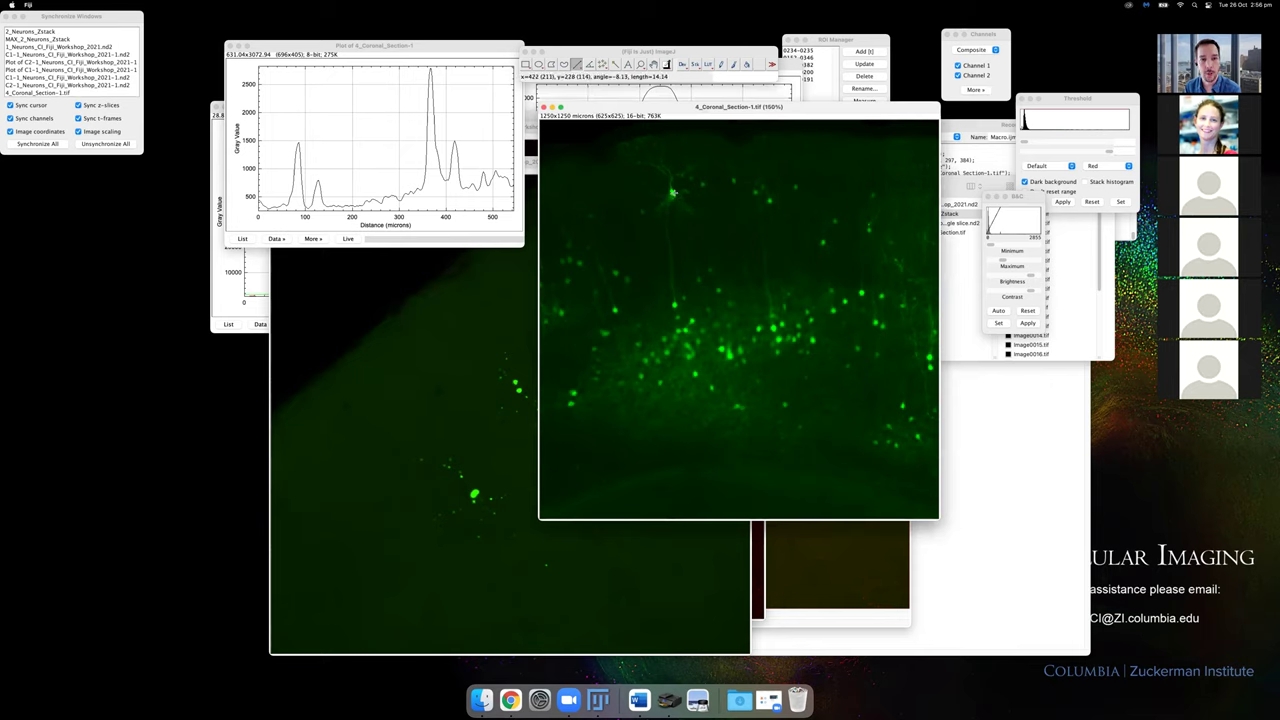
left_click(625, 65)
type("backg")
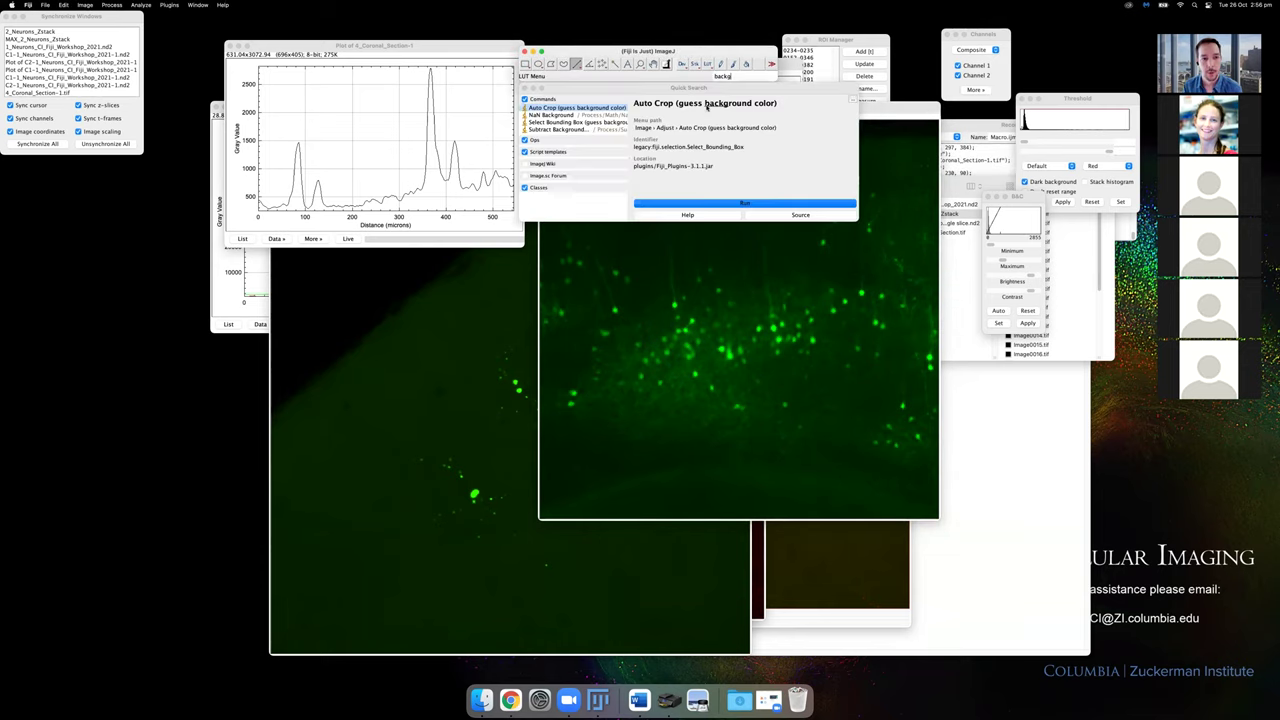
left_click(580, 130)
key("Return")
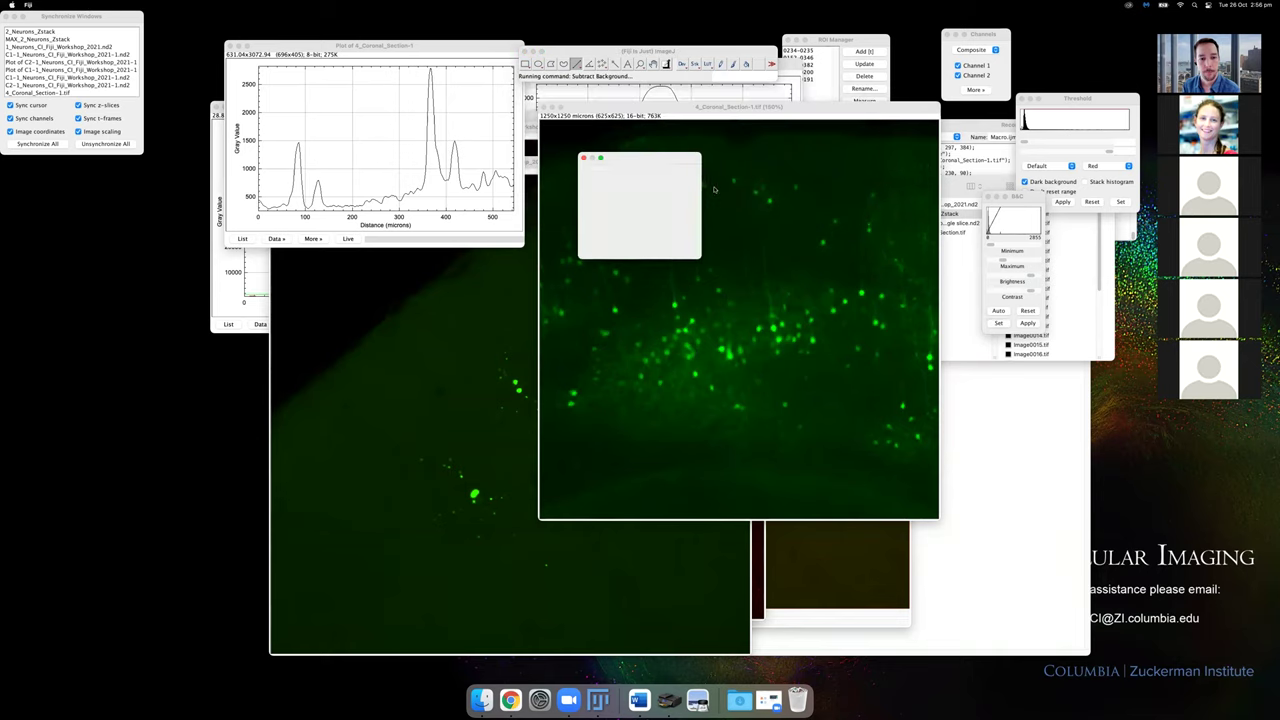
left_click_drag(643, 160, 416, 266)
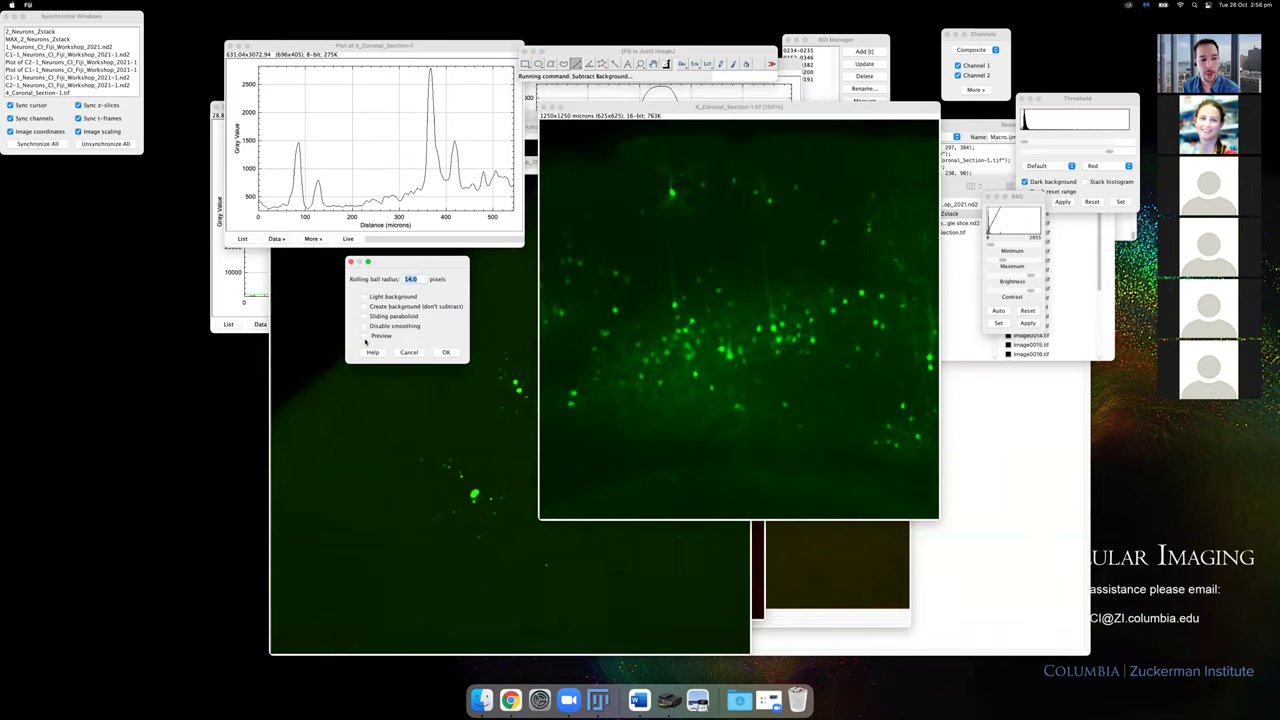
left_click(365, 337)
left_click(365, 337)
left_click(365, 337)
left_click(365, 337)
left_click(365, 337)
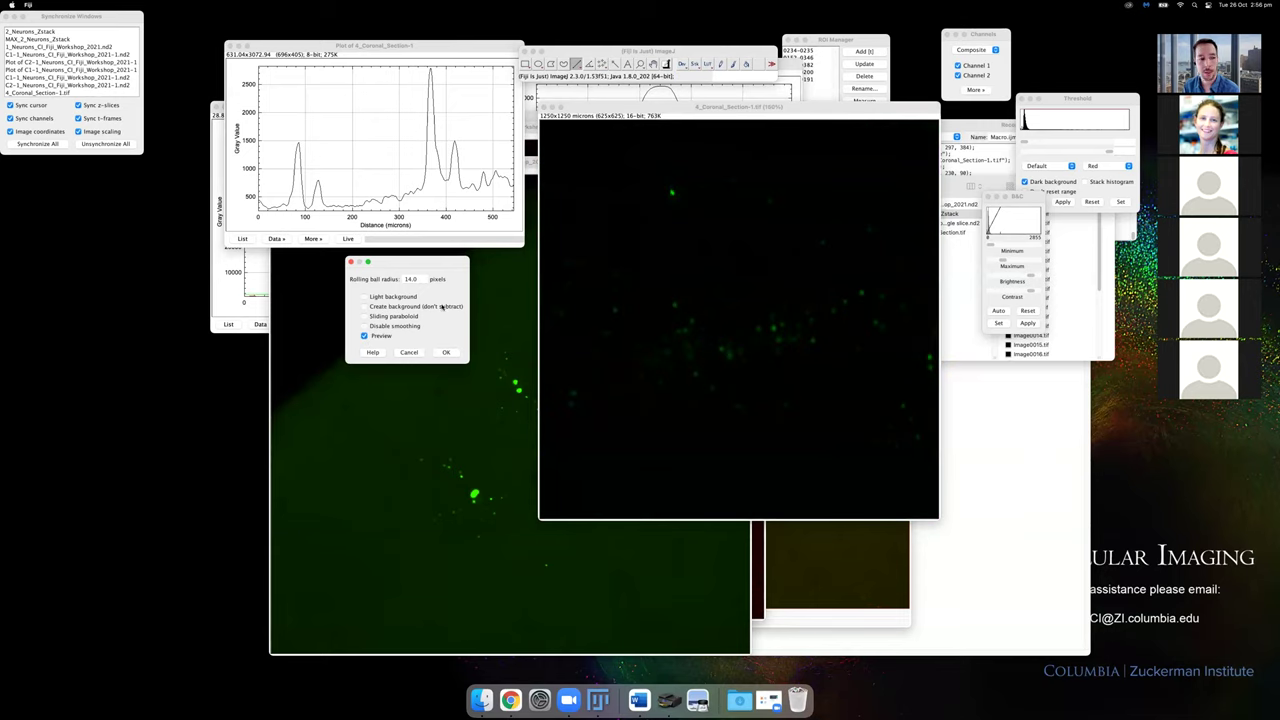
left_click(409, 352)
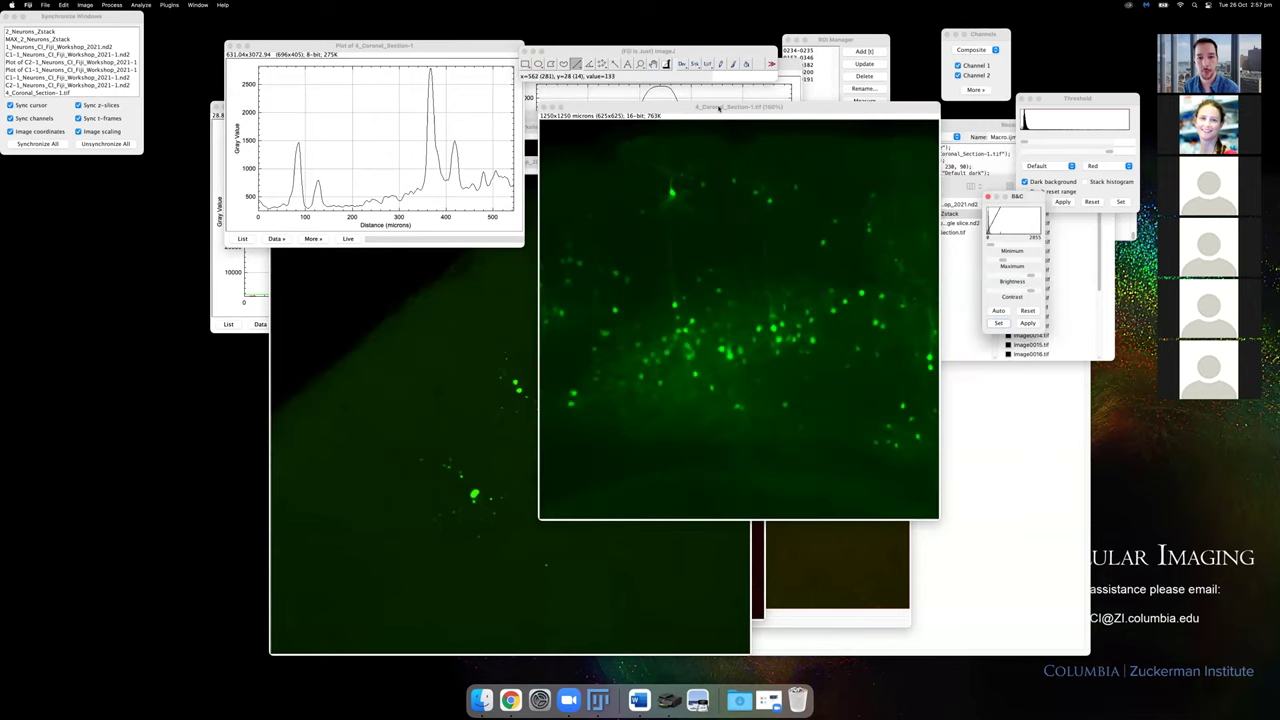
Duplicate 4_Coronal_Section-1.tif under the suggested title and move the copy partly off the original.
left_click(719, 108)
key("ctrl+shift+d")
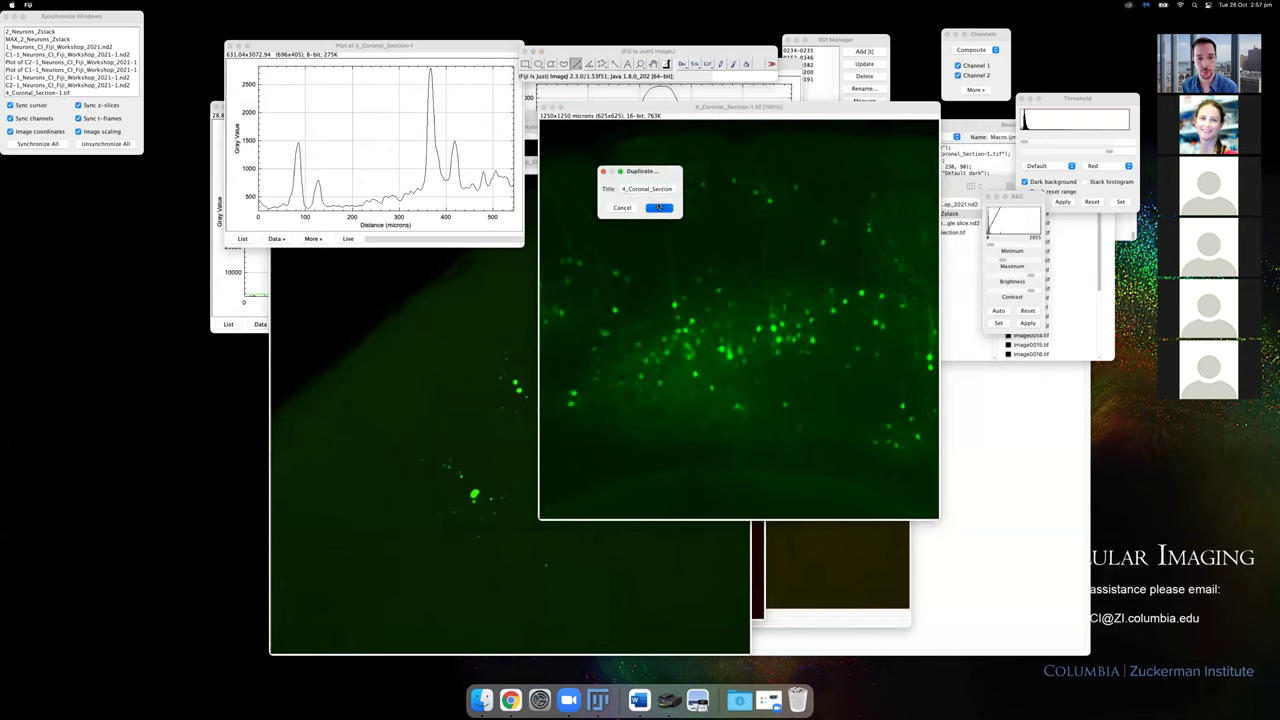
key("Return")
left_click_drag(730, 151, 554, 167)
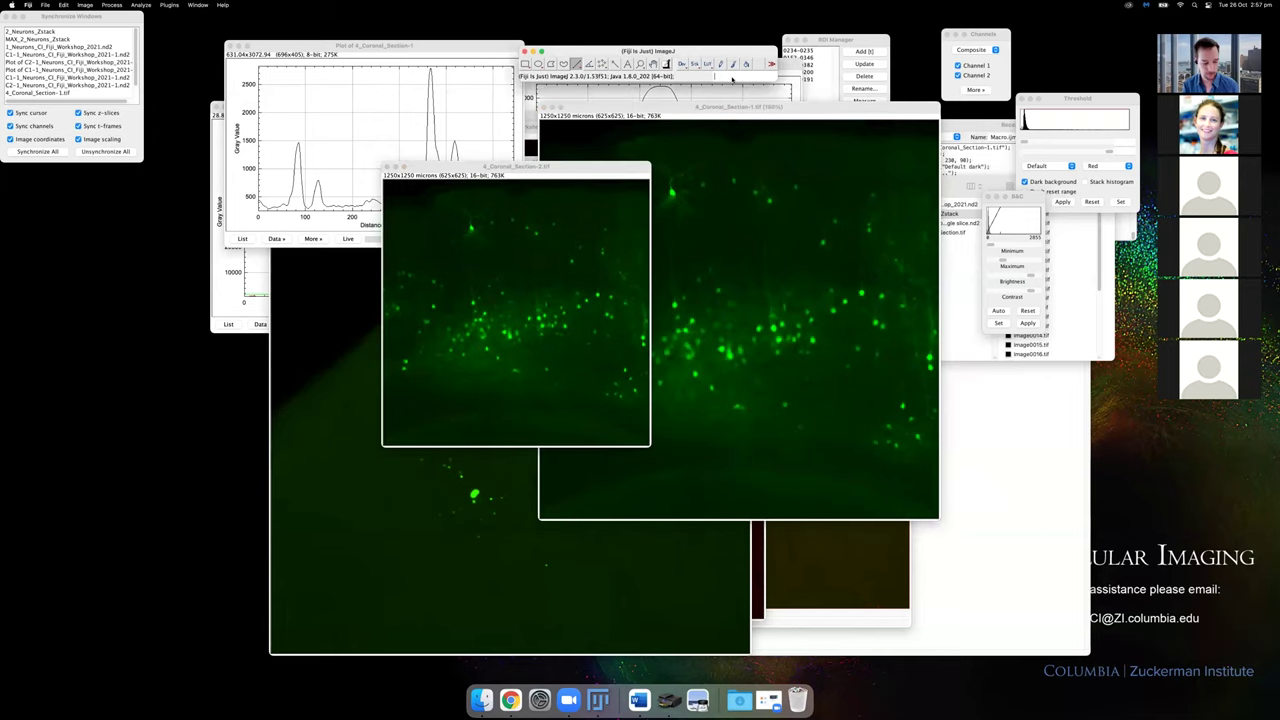
Subtract the background of the coronal section copy with a rolling ball radius of 14 pixels and place it over the original.
left_click(722, 76)
type("subt")
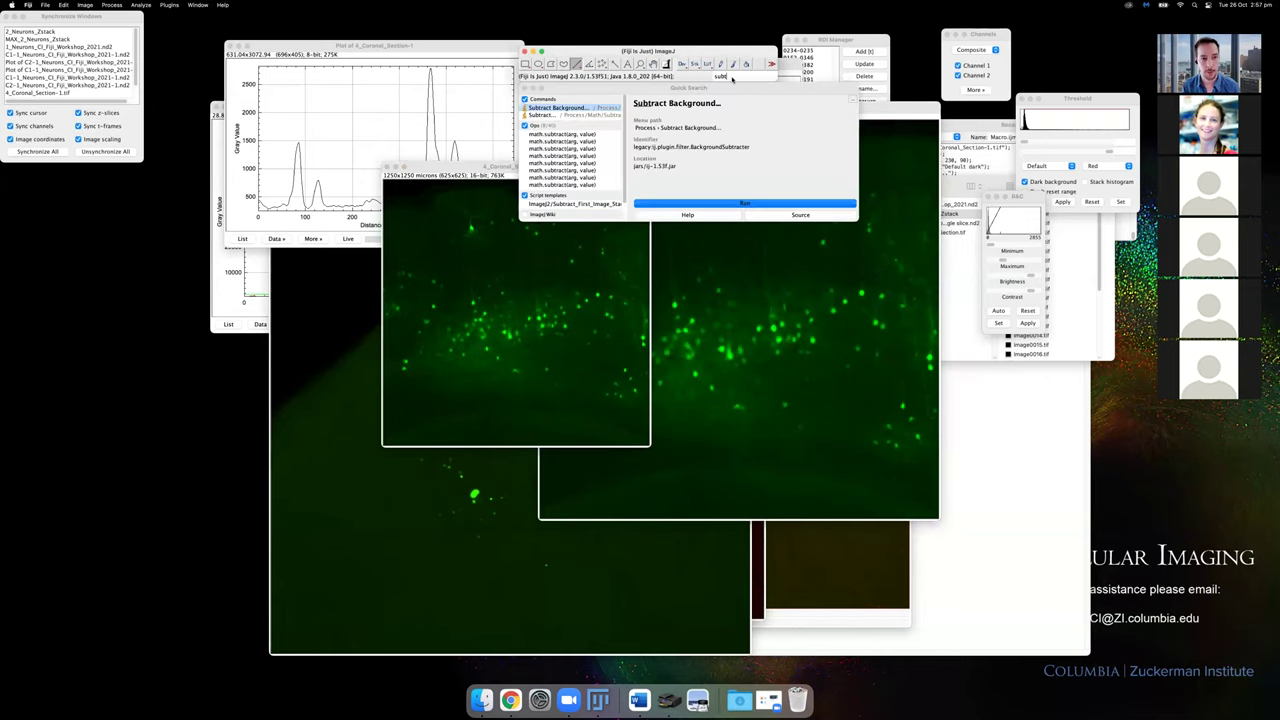
left_click(724, 206)
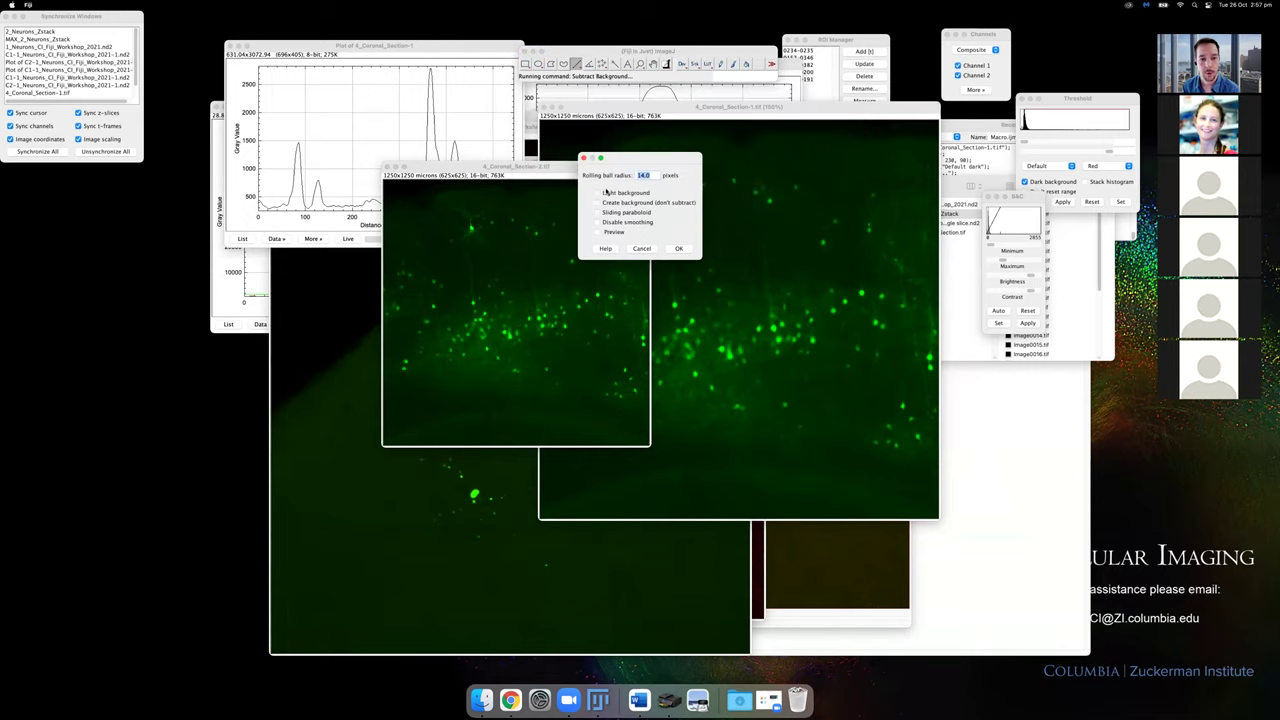
left_click(678, 249)
left_click_drag(515, 166, 675, 192)
Lower the display maximum of the background-subtracted copy to brighten its cells and arrange it beside the original.
left_click(1016, 199)
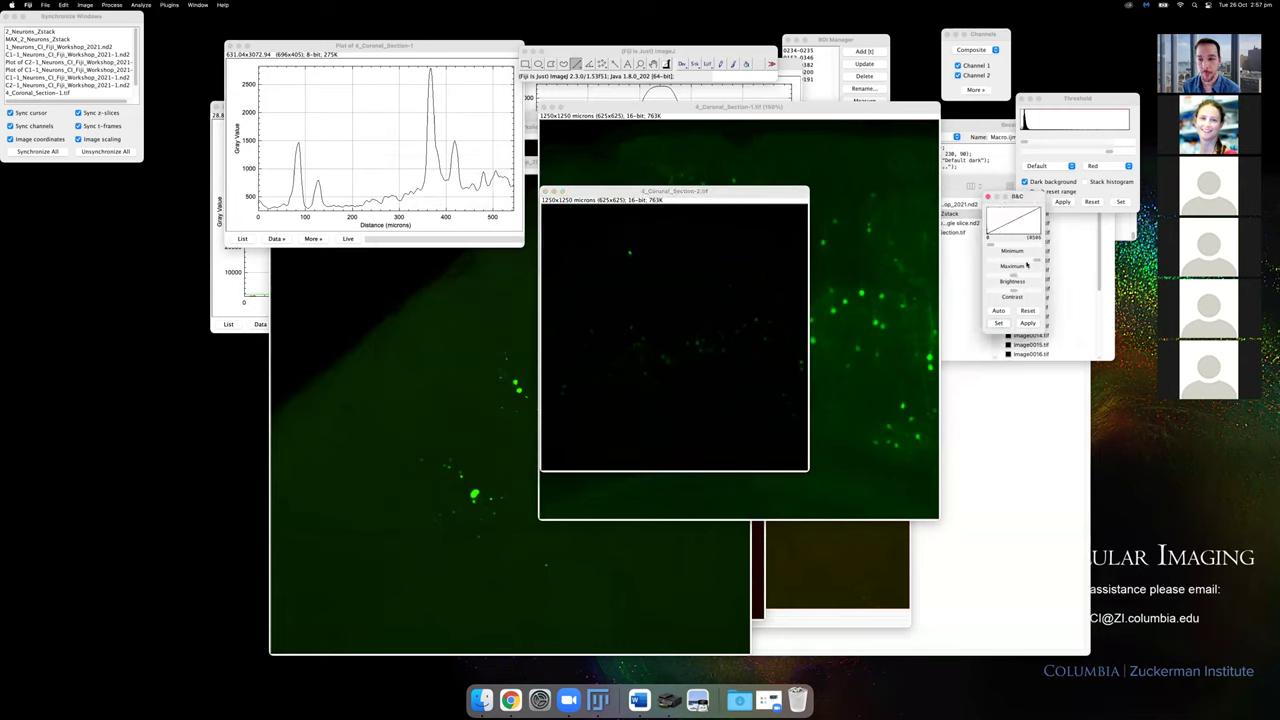
left_click_drag(1034, 264, 995, 262)
left_click_drag(994, 260, 990, 260)
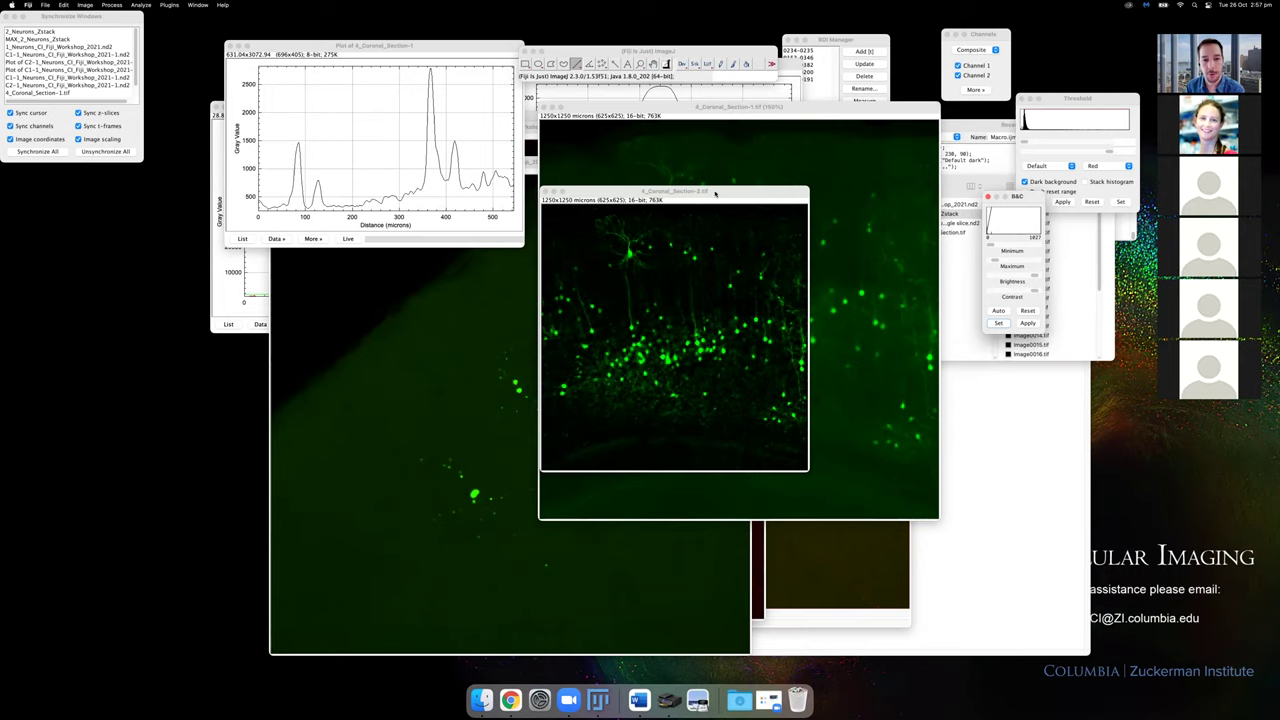
left_click_drag(721, 192, 405, 265)
left_click_drag(700, 107, 685, 154)
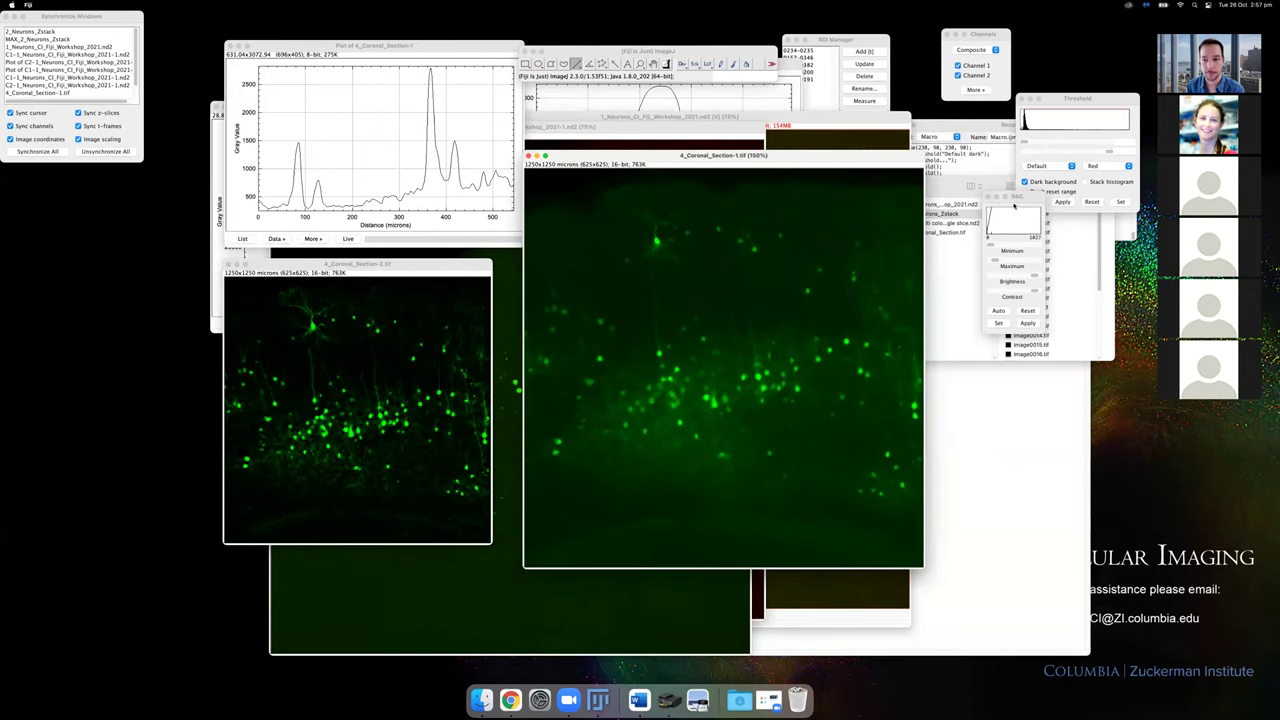
Lower the original coronal section's display maximum to 1274 and move the background-subtracted copy against it for comparison.
left_click(1025, 254)
left_click_drag(1025, 258, 995, 262)
left_click_drag(430, 268, 567, 247)
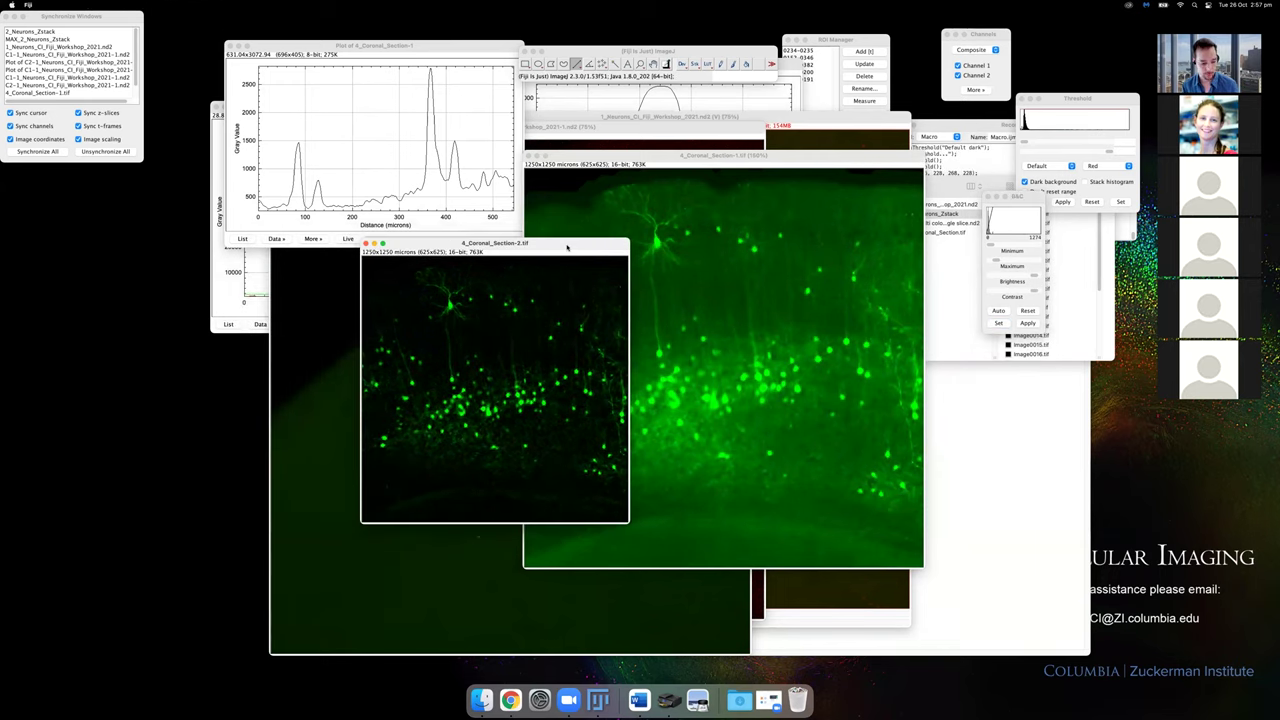
Preview a Default red threshold with a raised lower limit on the background-subtracted copy and reset its display.
key("super+shift+t")
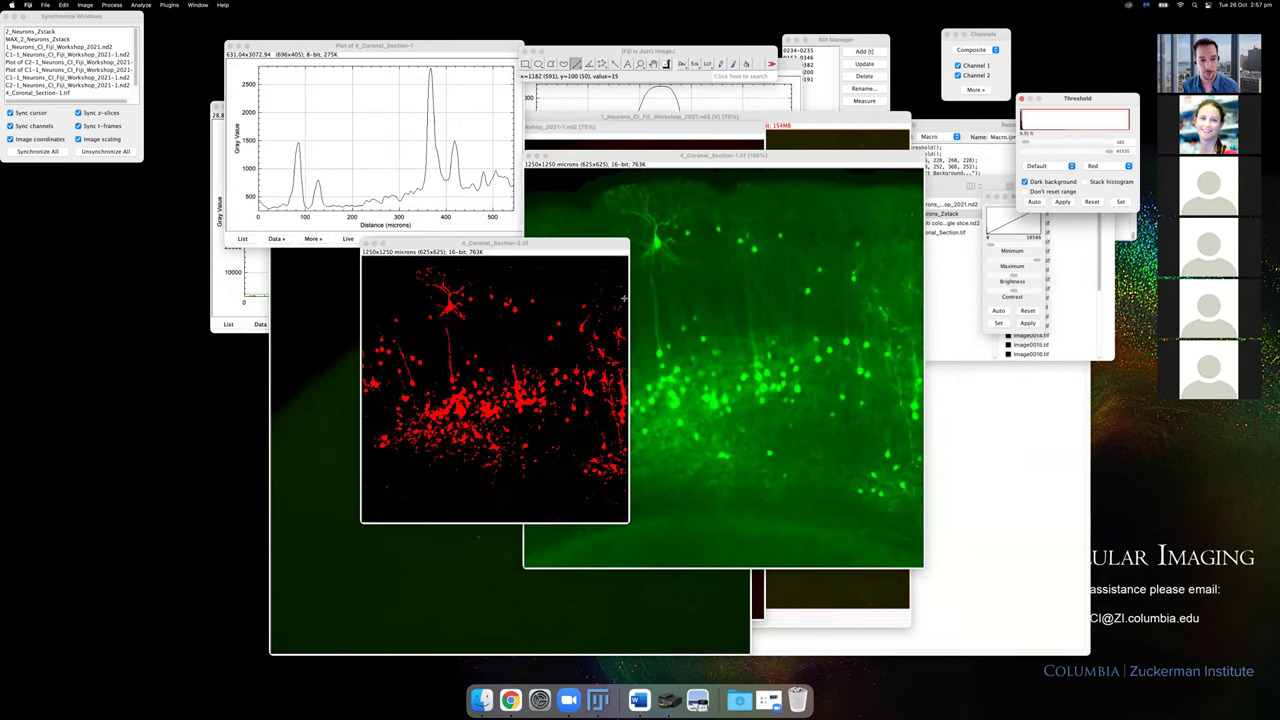
left_click_drag(1050, 99, 852, 112)
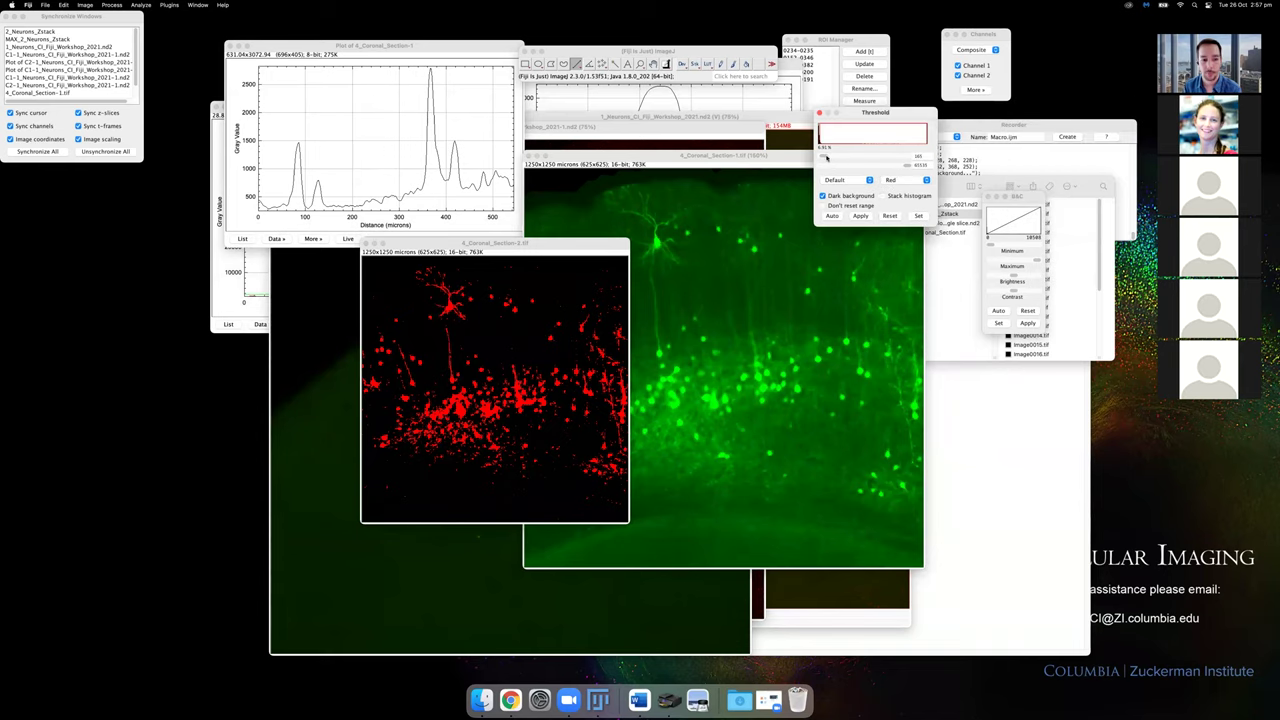
left_click(826, 158)
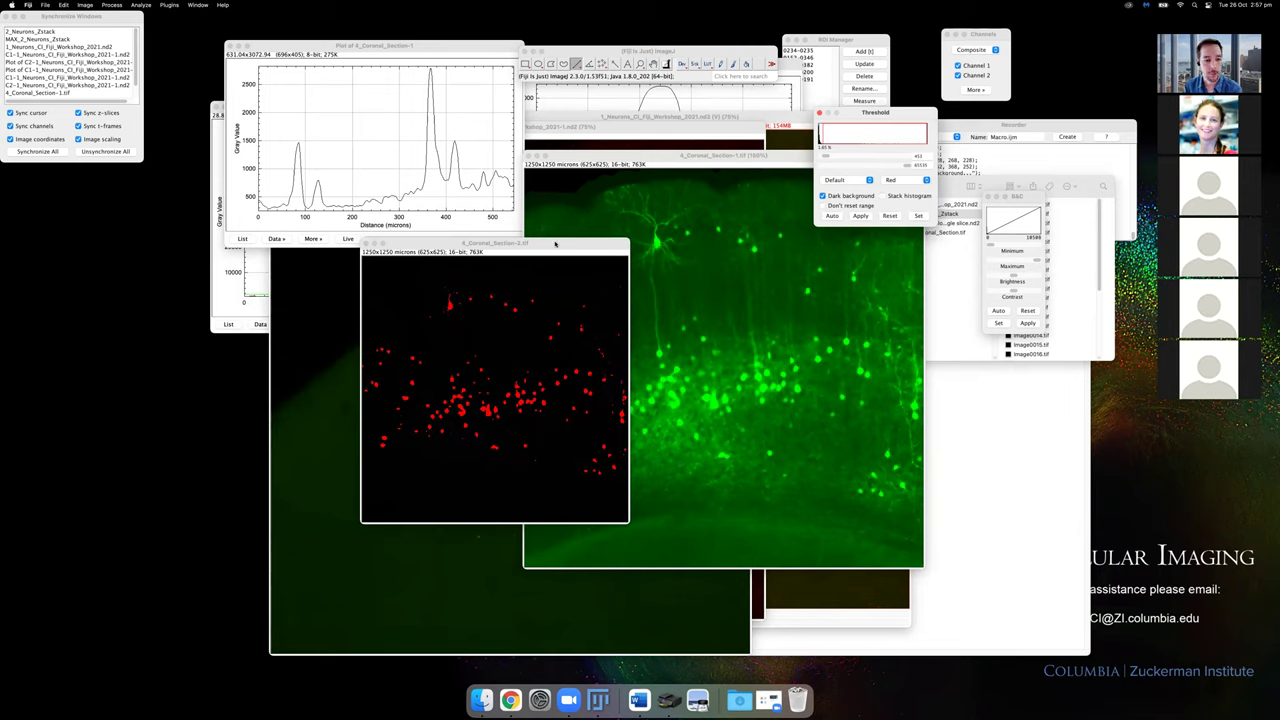
left_click_drag(555, 243, 673, 235)
left_click(1030, 312)
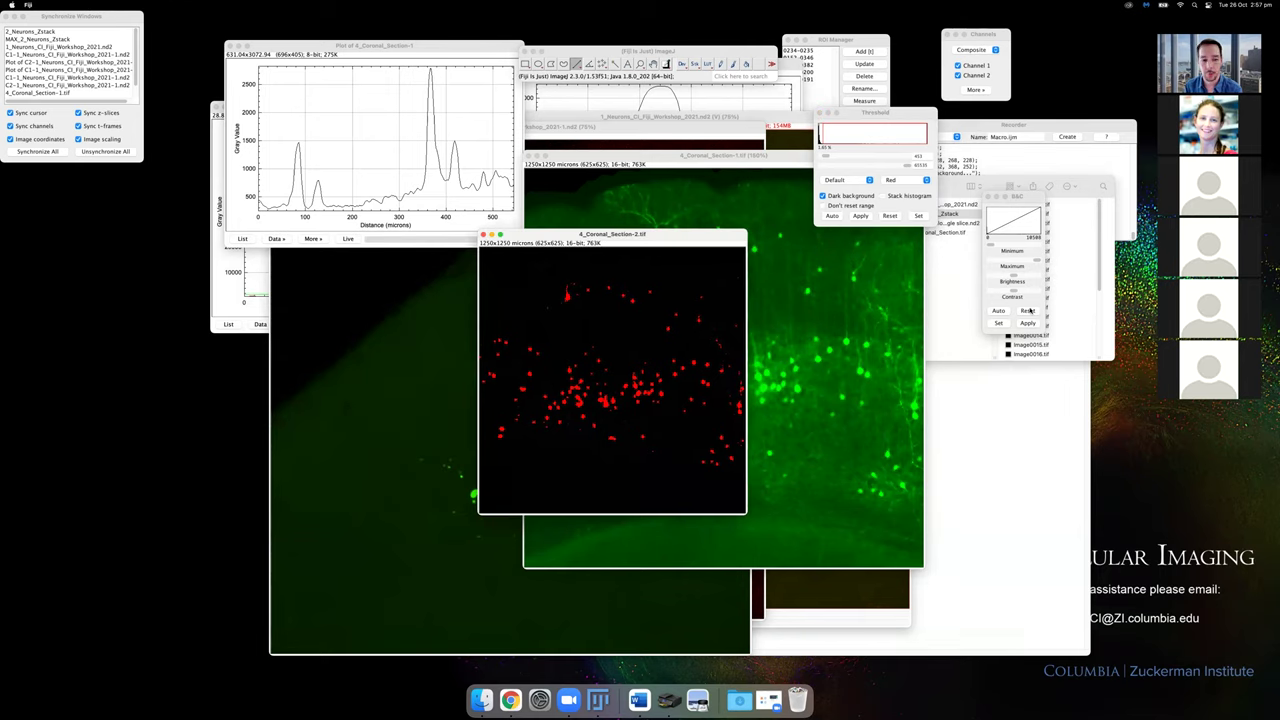
left_click_drag(625, 237, 487, 265)
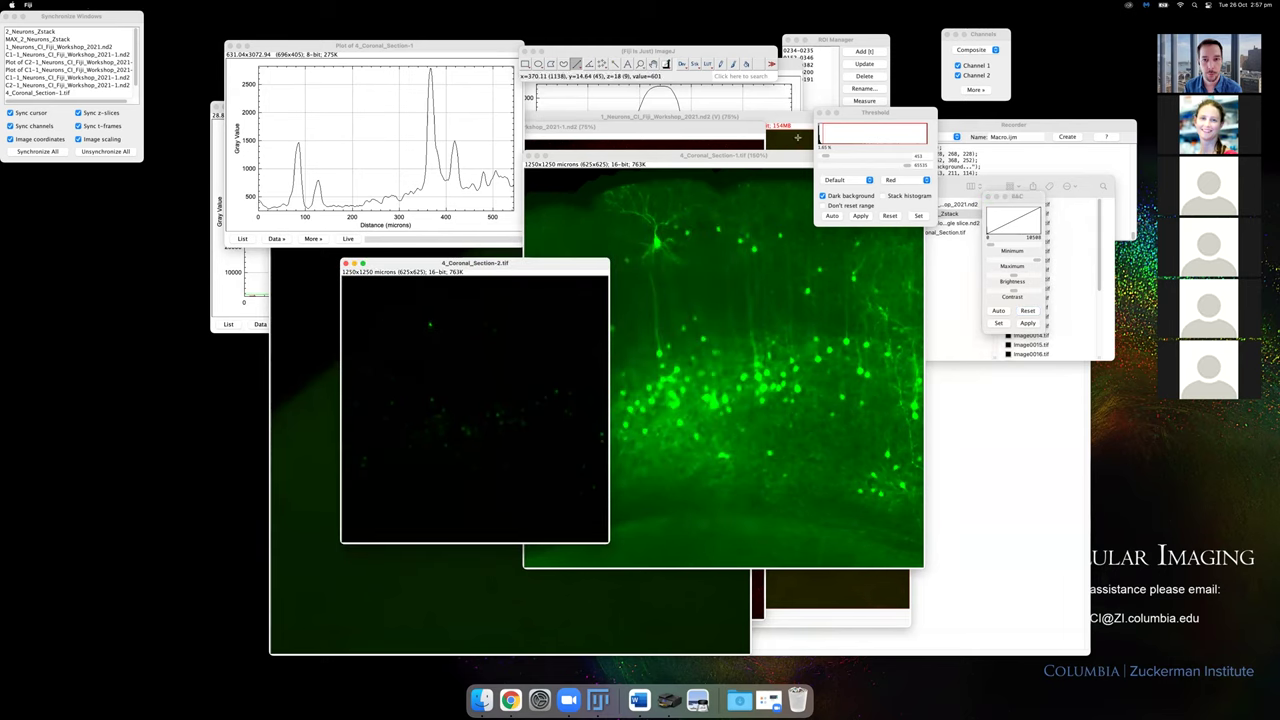
Plot the intensity profile along a diagonal line through the background-subtracted copy's cells and arrange it beside the original's plot.
left_click_drag(379, 366, 469, 439)
key("t")
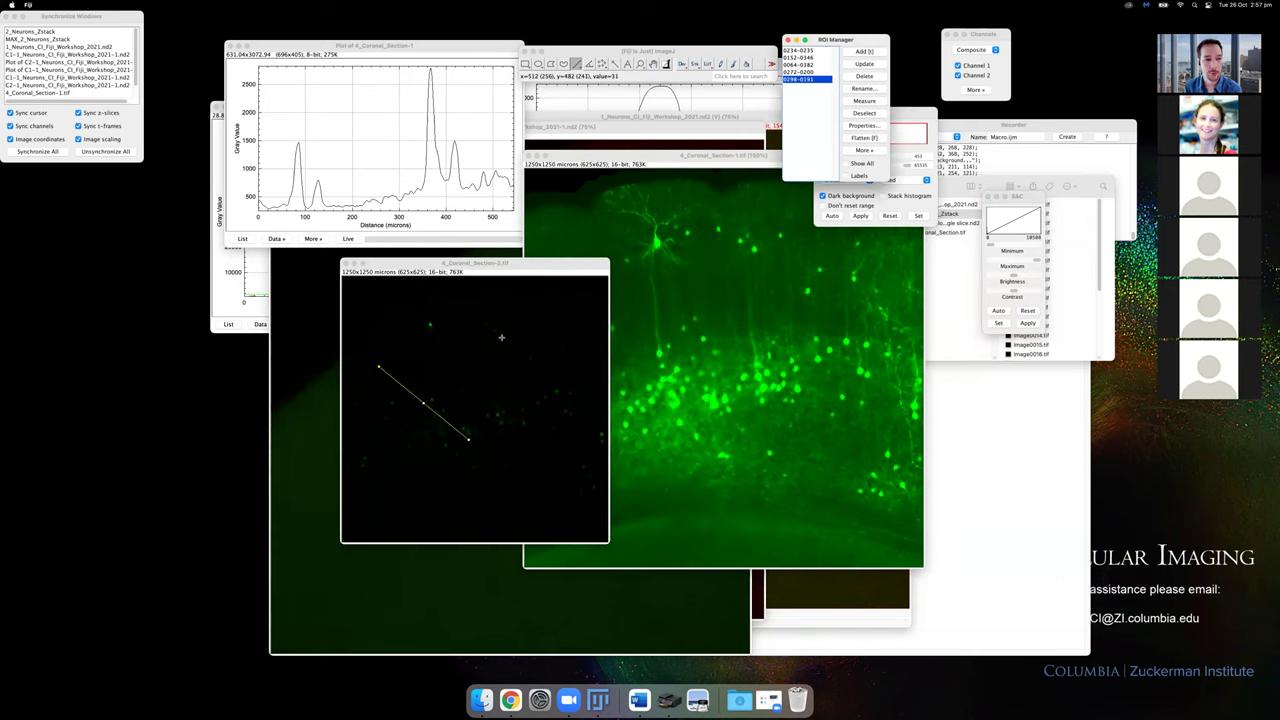
key("super+k")
left_click_drag(718, 158, 200, 42)
left_click_drag(460, 40, 592, 40)
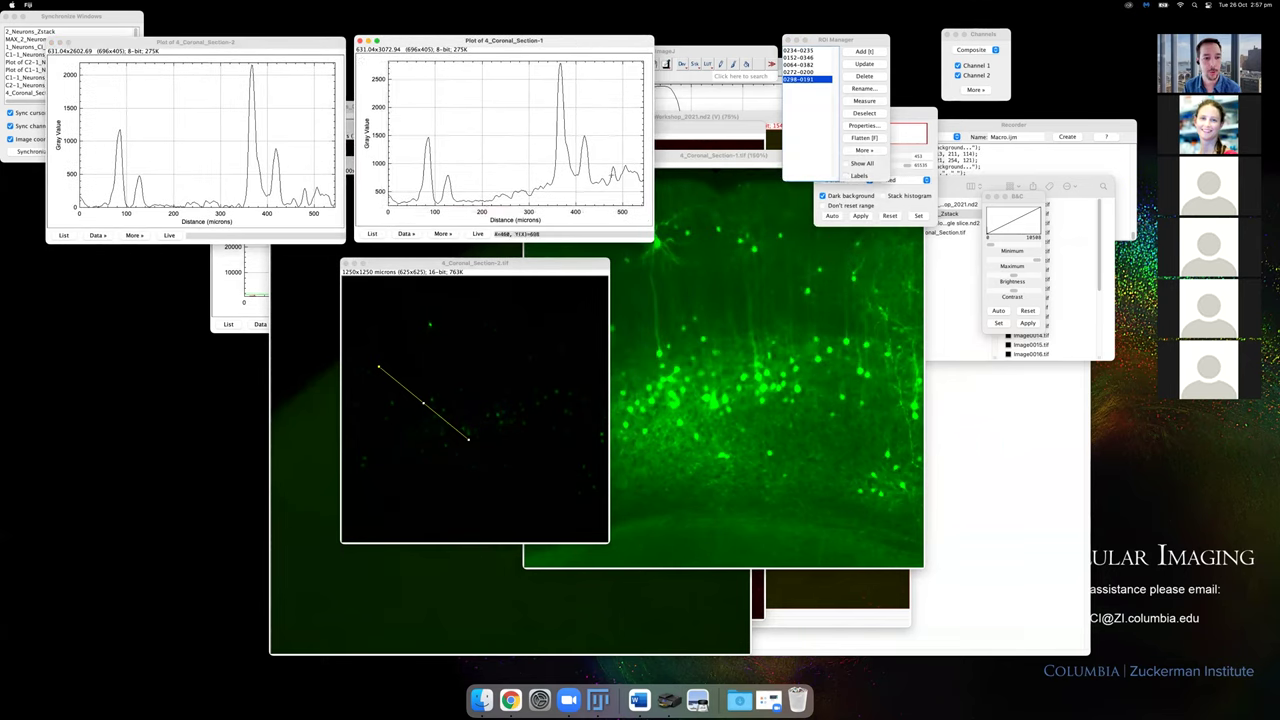
Reposition the original coronal section and its intensity plot, and close the background-subtracted copy's plot.
left_click_drag(600, 155, 509, 140)
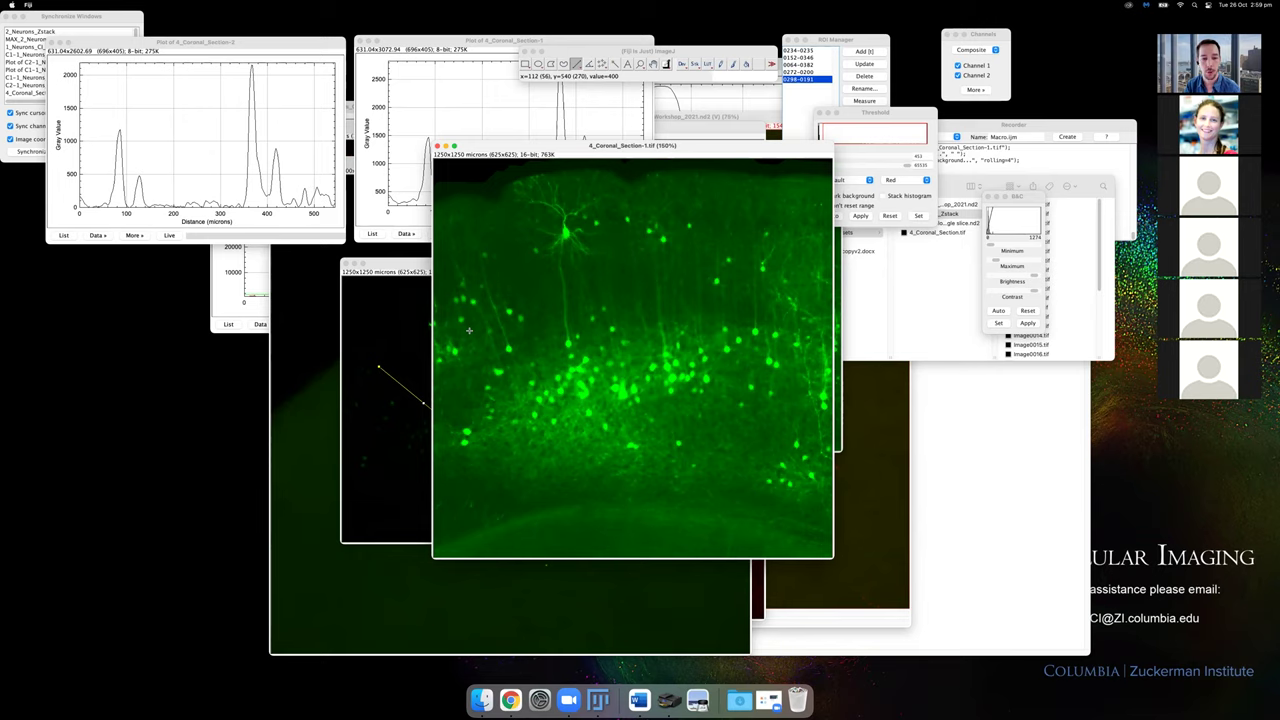
left_click_drag(704, 150, 584, 137)
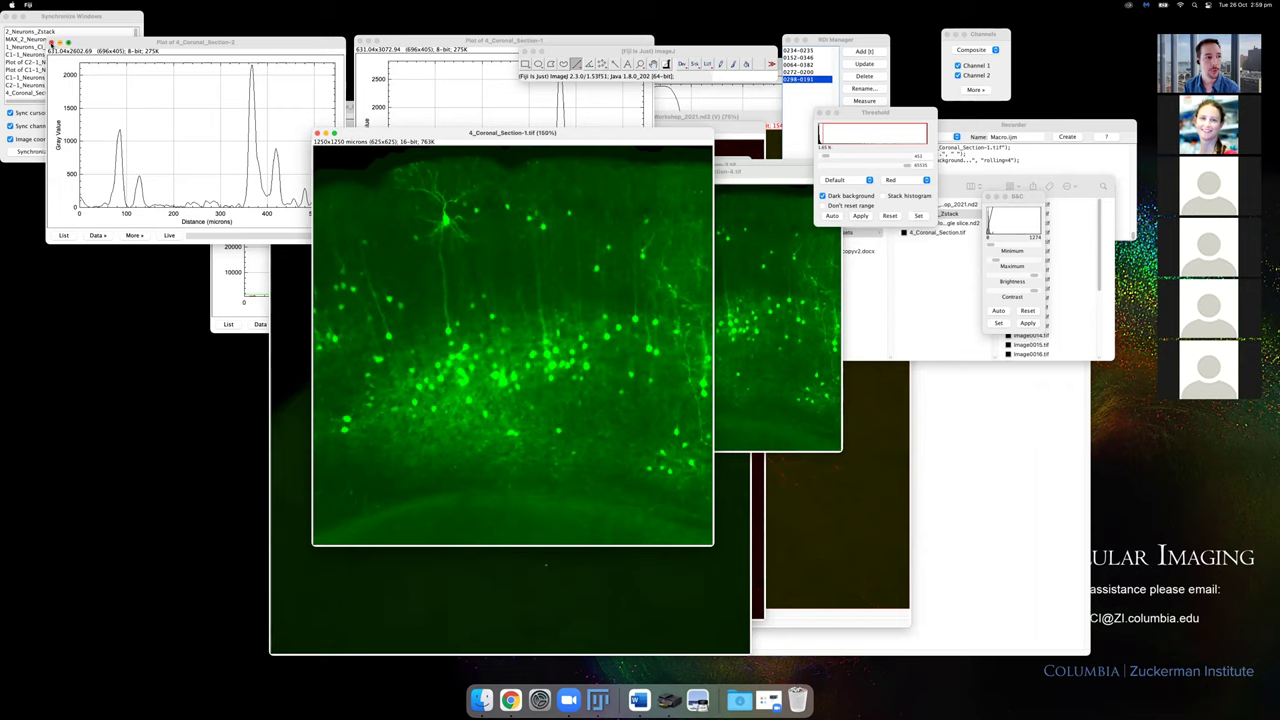
left_click(52, 42)
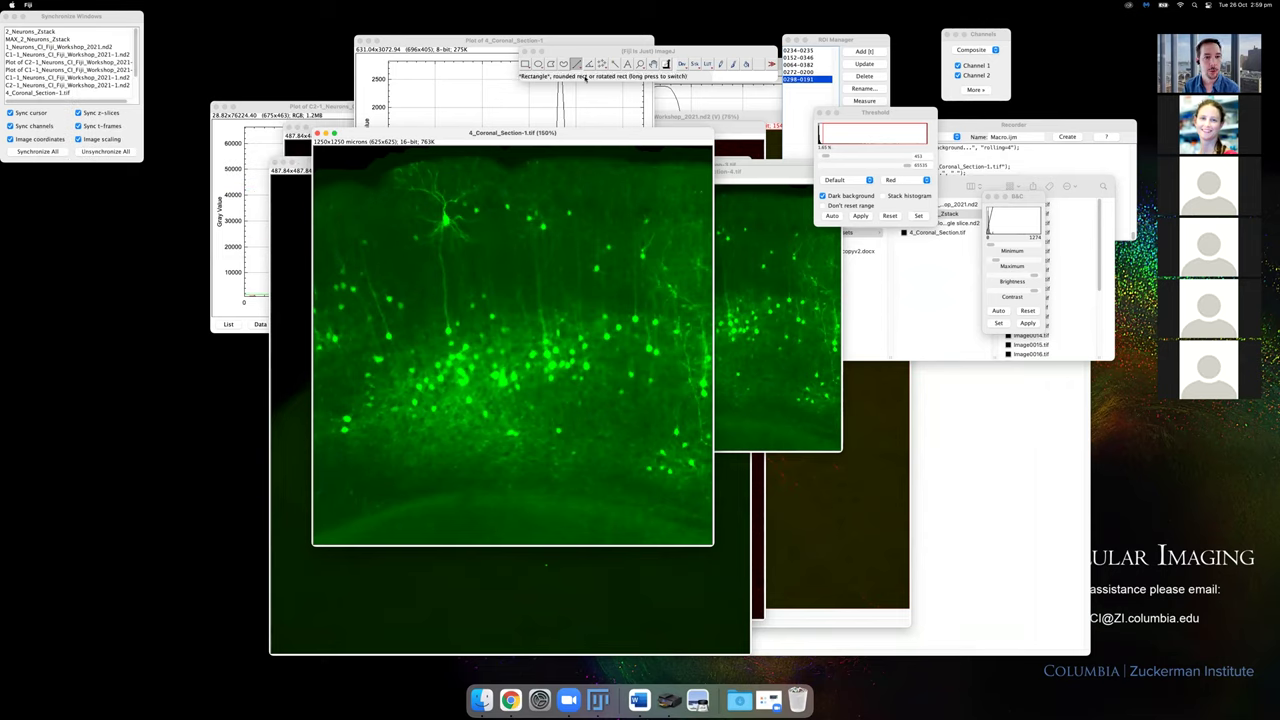
left_click_drag(469, 43, 486, 52)
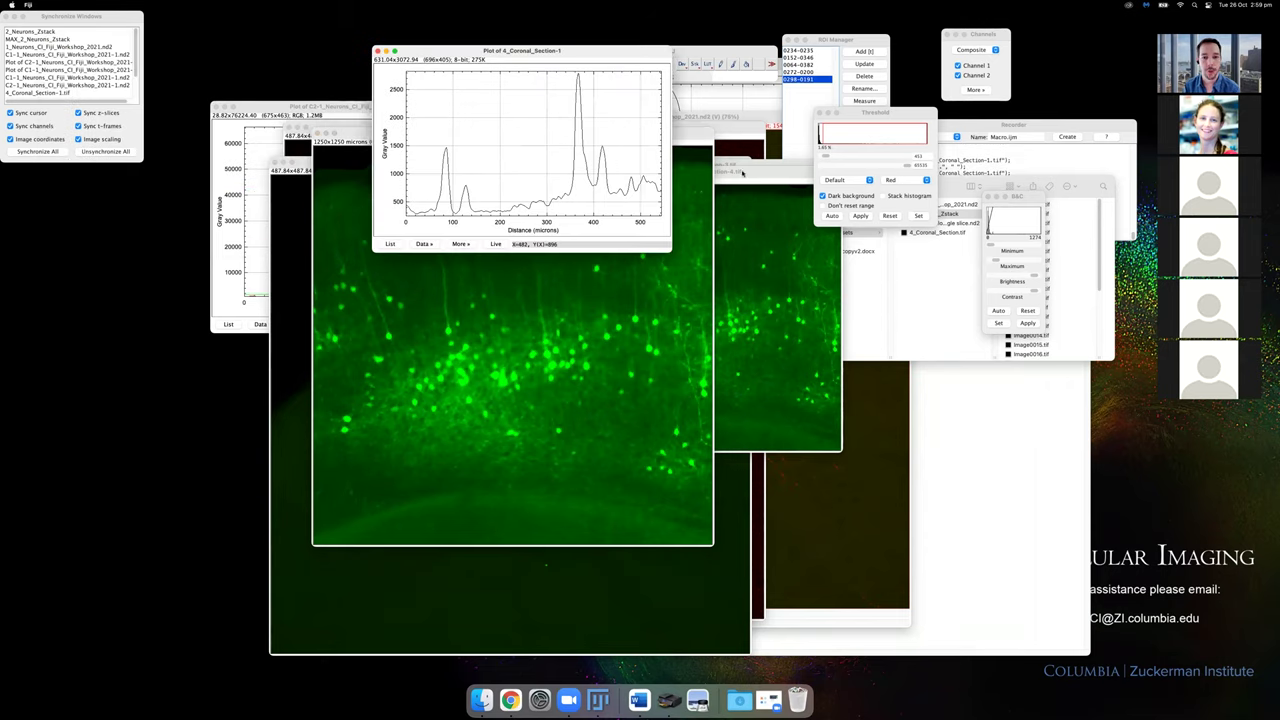
Close the original section's intensity plot and the copies 4_Coronal_Section-4.tif and 4_Coronal_Section-3.tif without saving changes.
left_click_drag(738, 171, 738, 50)
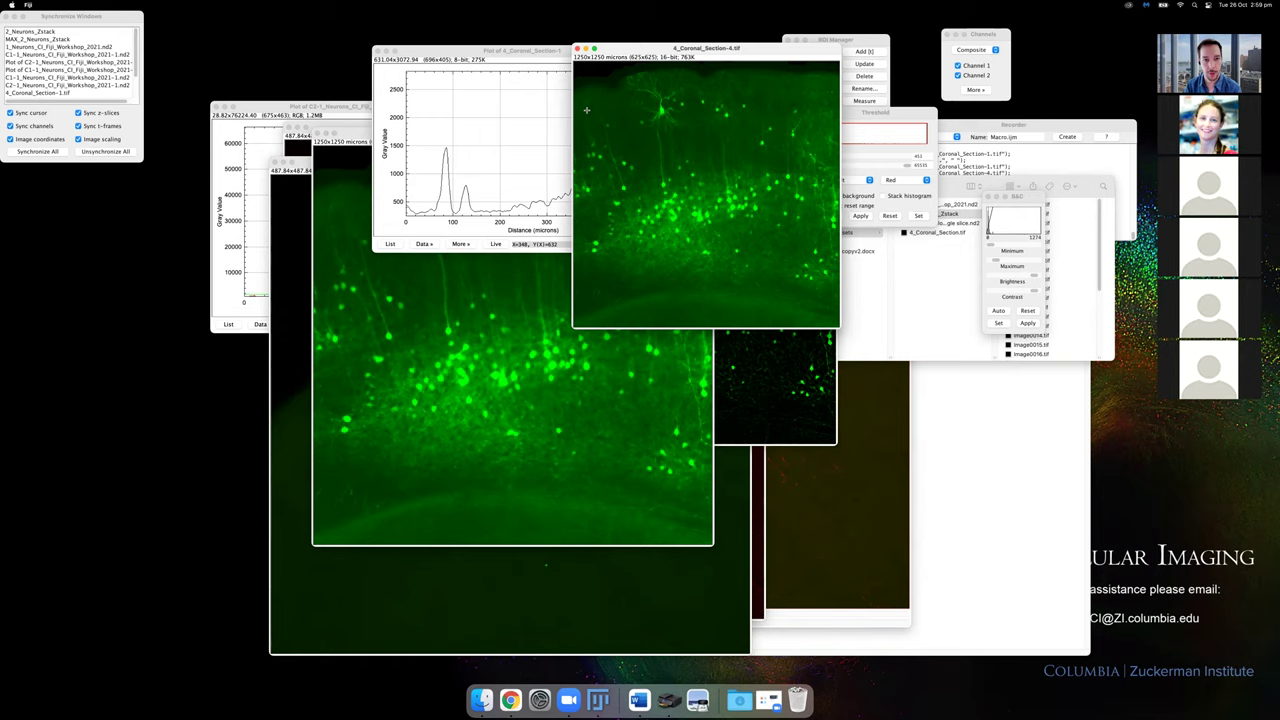
left_click(586, 110)
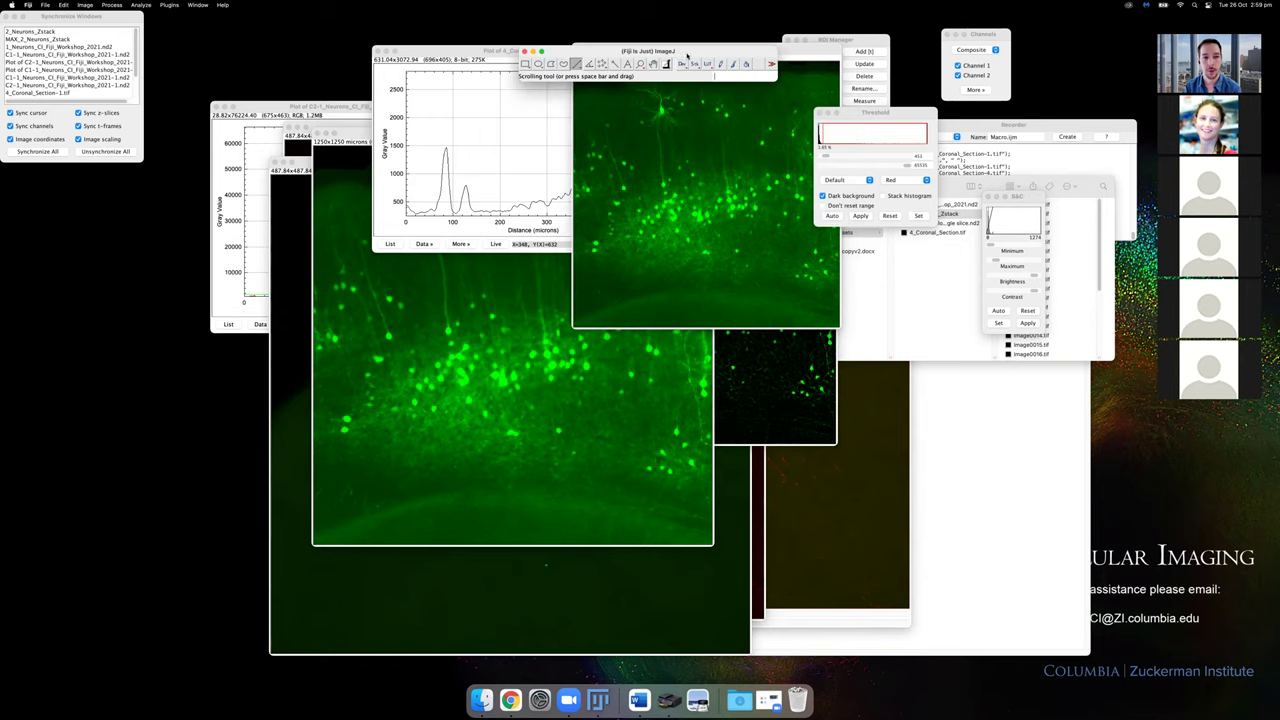
key("Return")
left_click_drag(417, 37, 392, 40)
key("super+shift+w")
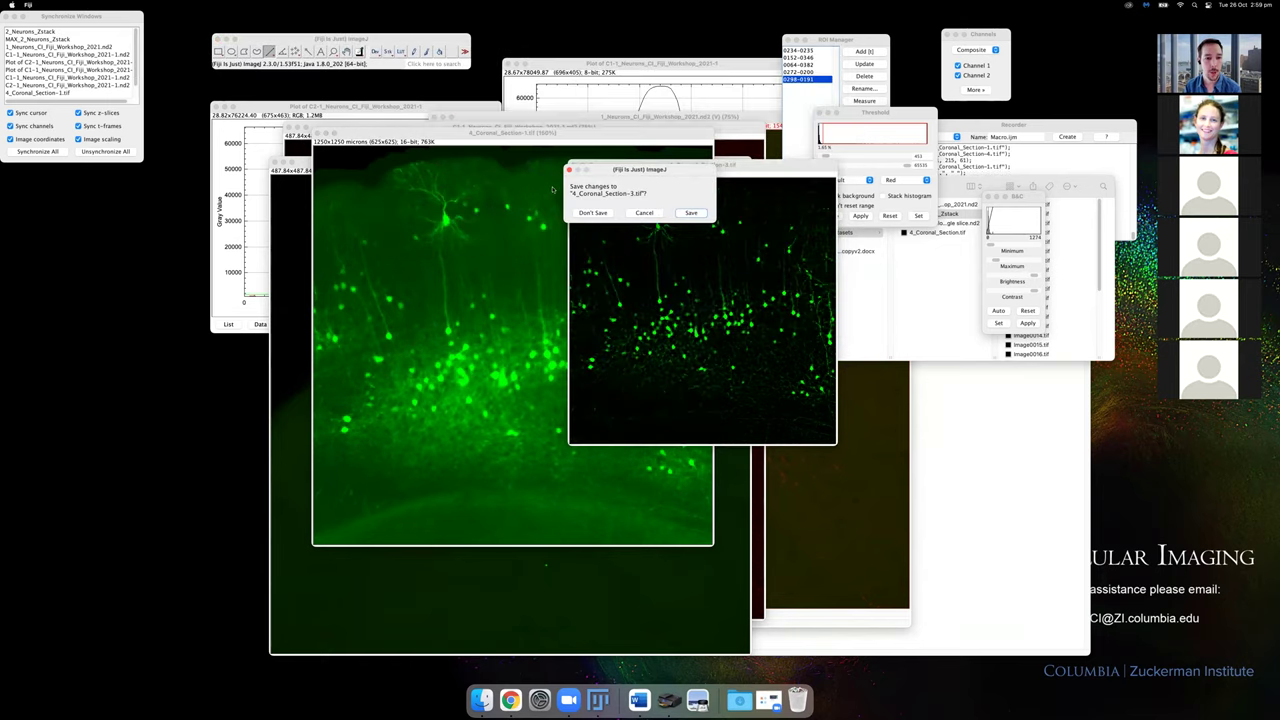
left_click(574, 213)
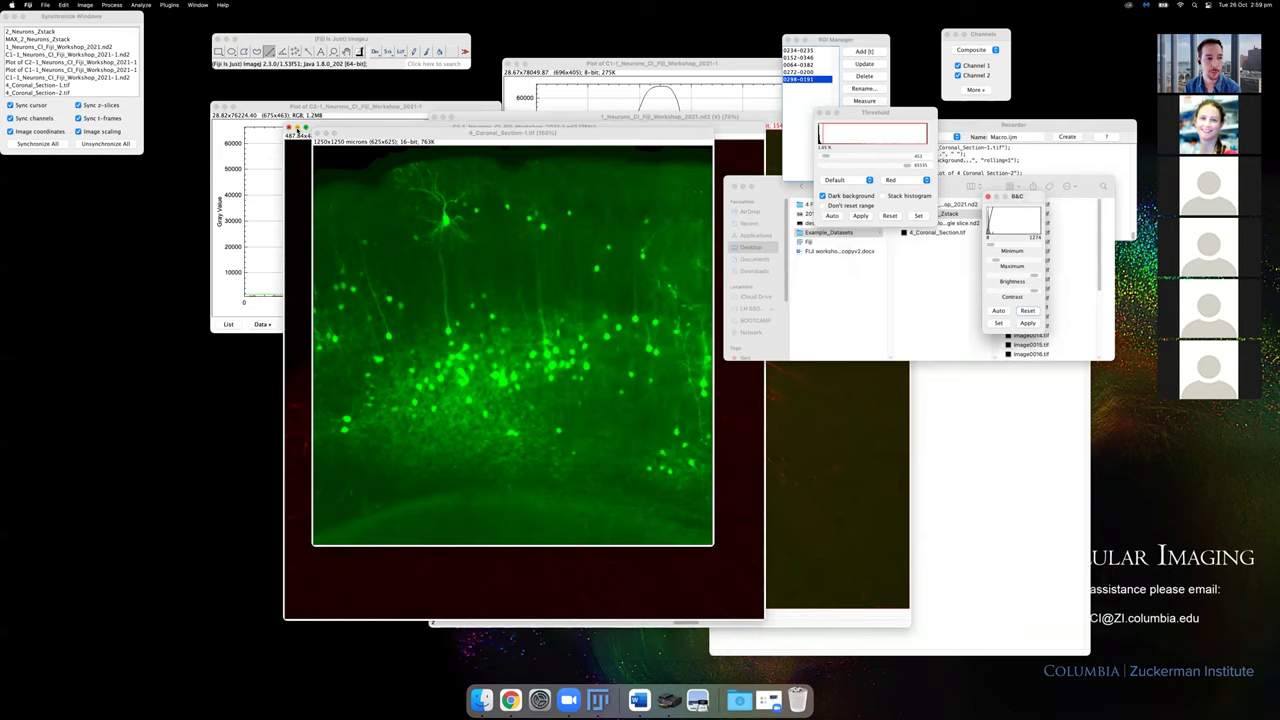
Close the open 1_Neurons_CI_Fiji_Workshop_2021 image windows without saving changes.
left_click(290, 128)
left_click(594, 213)
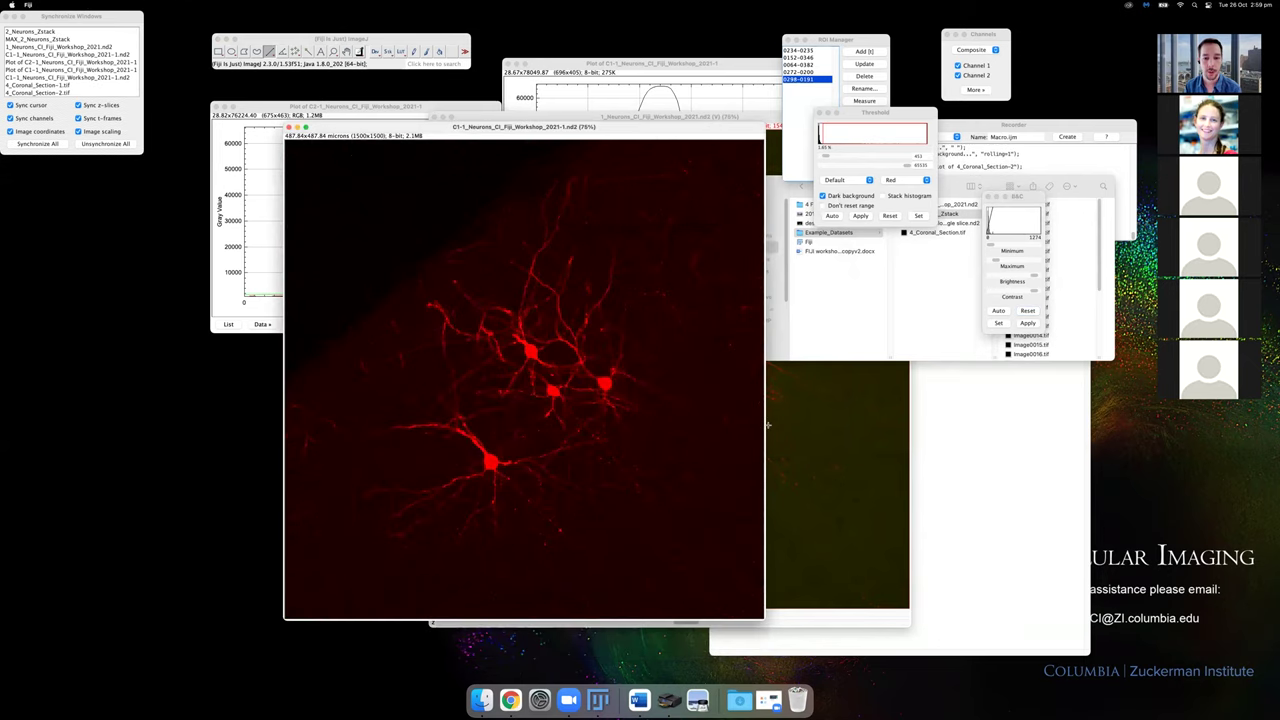
left_click(434, 117)
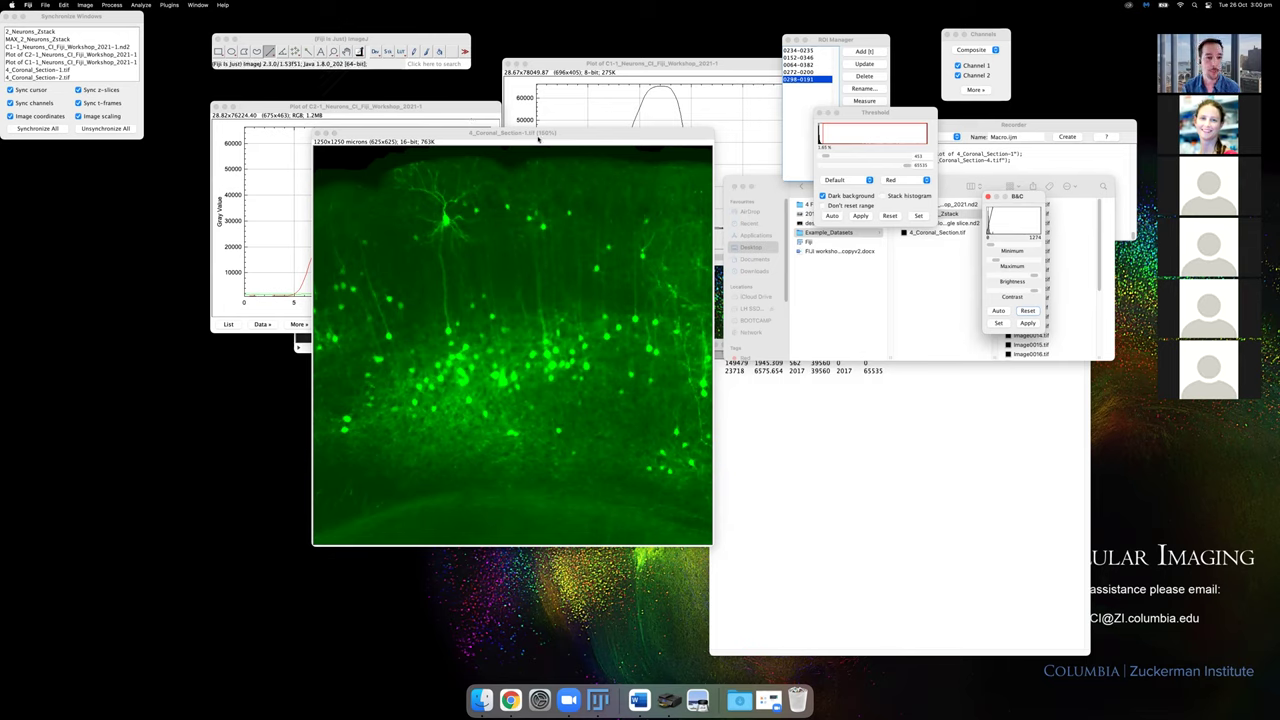
Duplicate 4_Coronal_Section-1.tif, place the copy beside the original, and bring up the Threshold window.
key("plus")
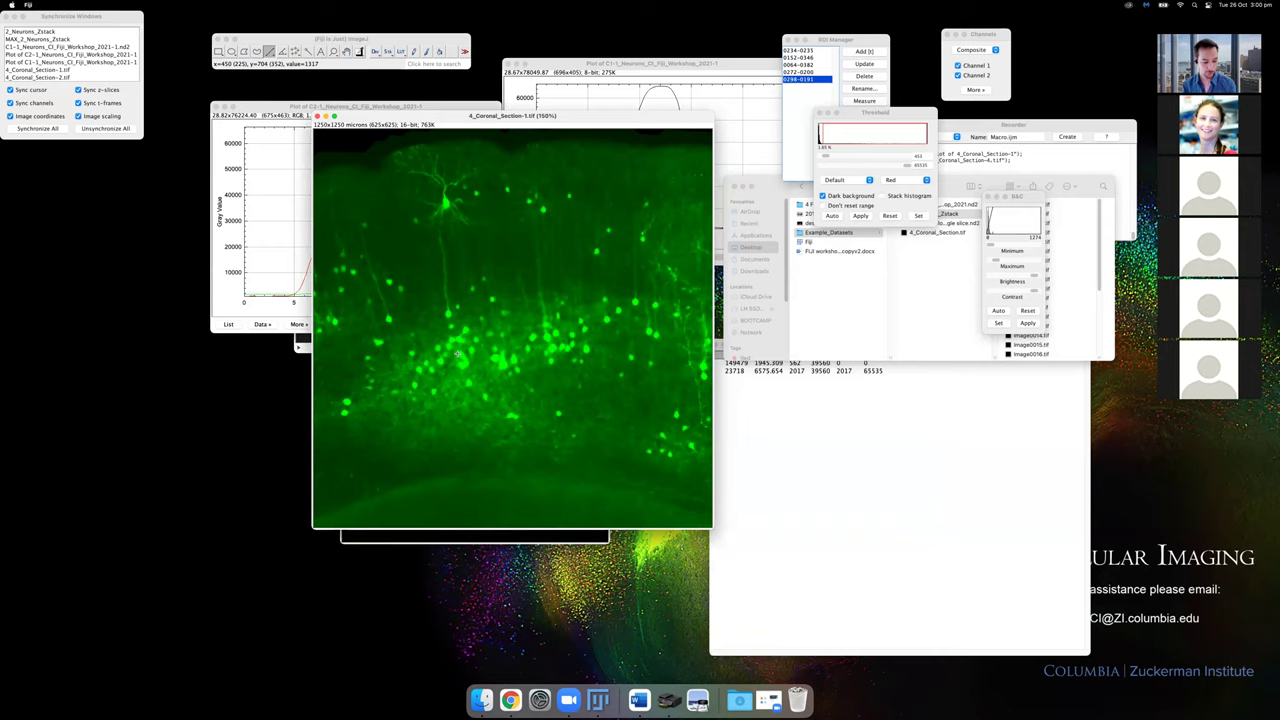
key("super+shift+d")
left_click(658, 208)
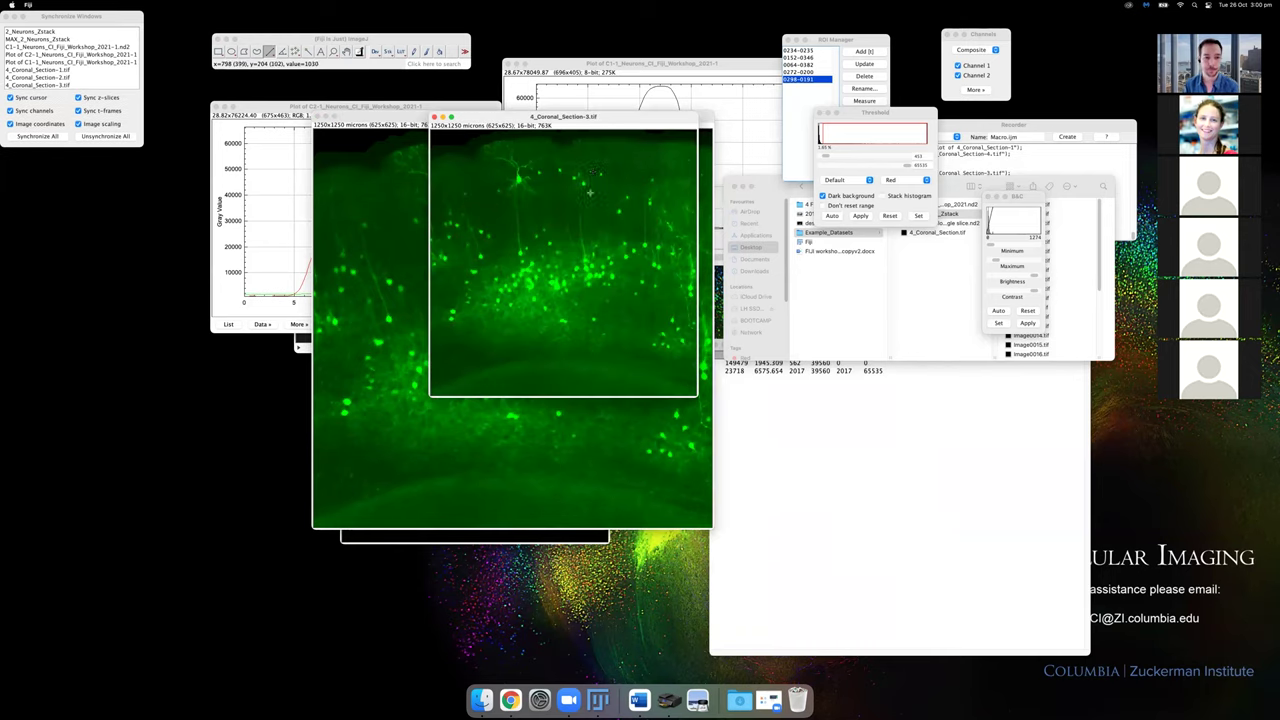
left_click_drag(560, 115, 744, 132)
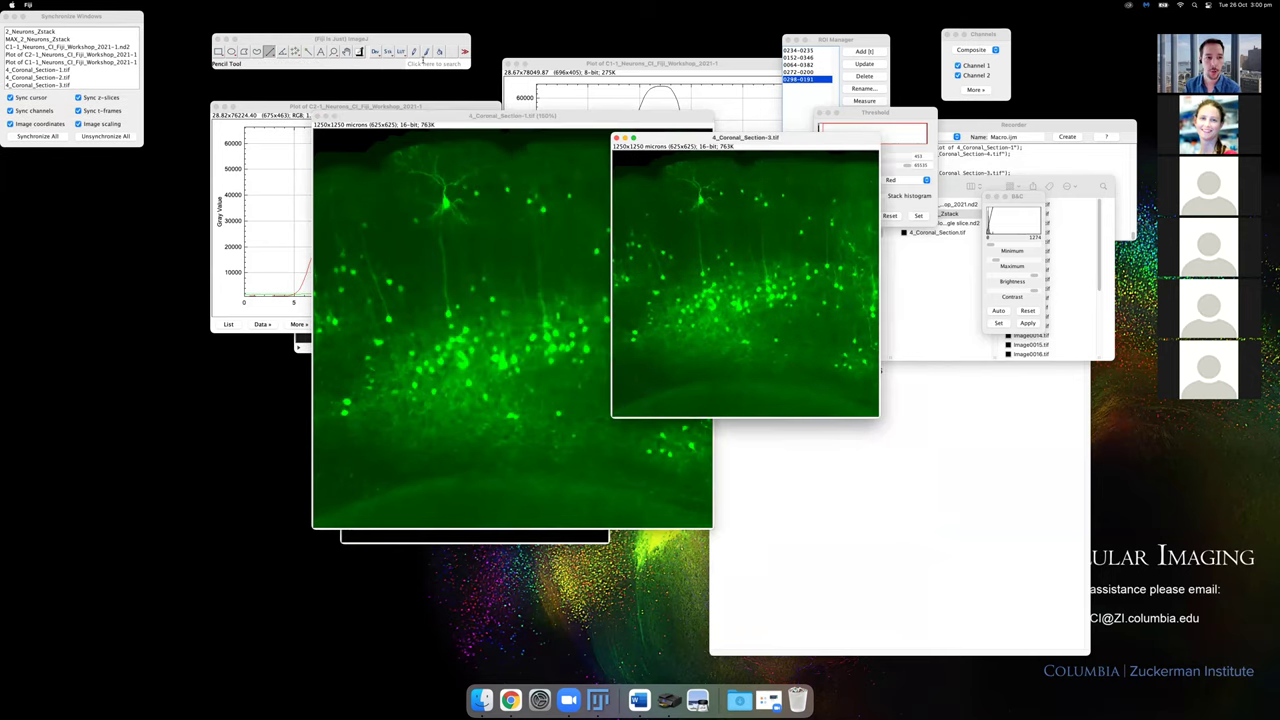
key("super+shift+t")
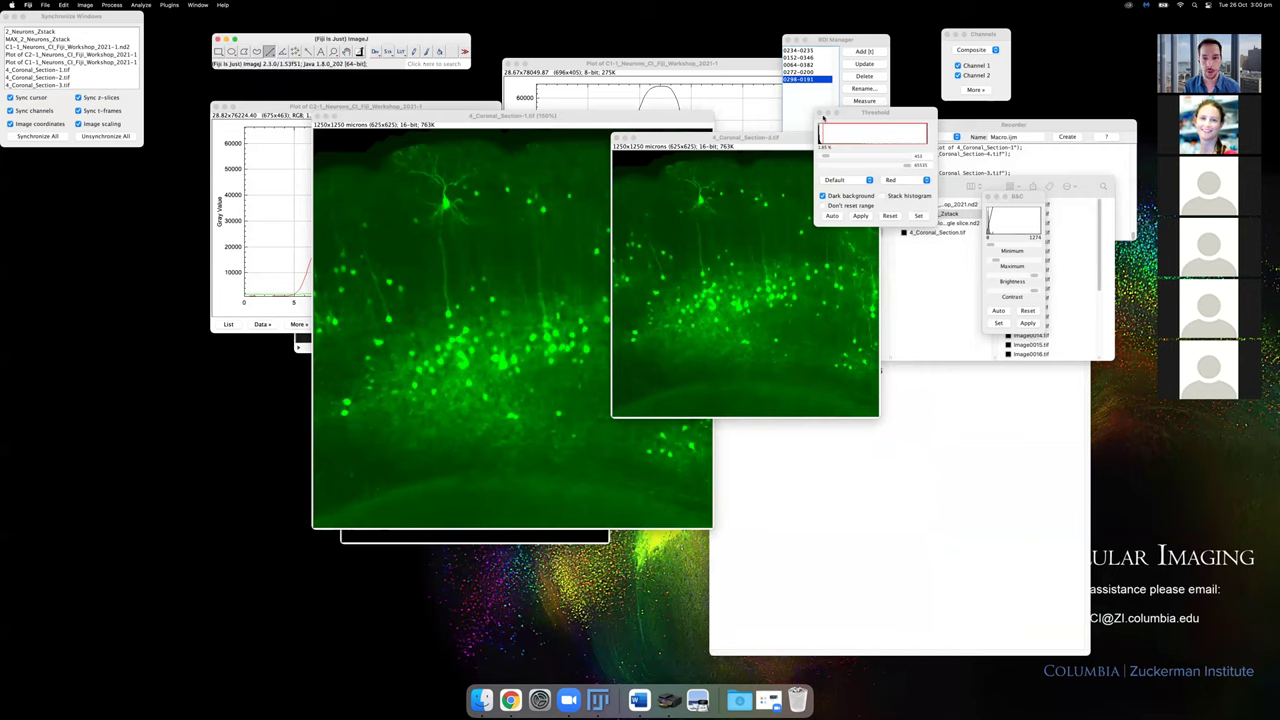
Close the Threshold window and find and start the Gaussian Blur command for 4_Coronal_Section-3.tif.
left_click(819, 112)
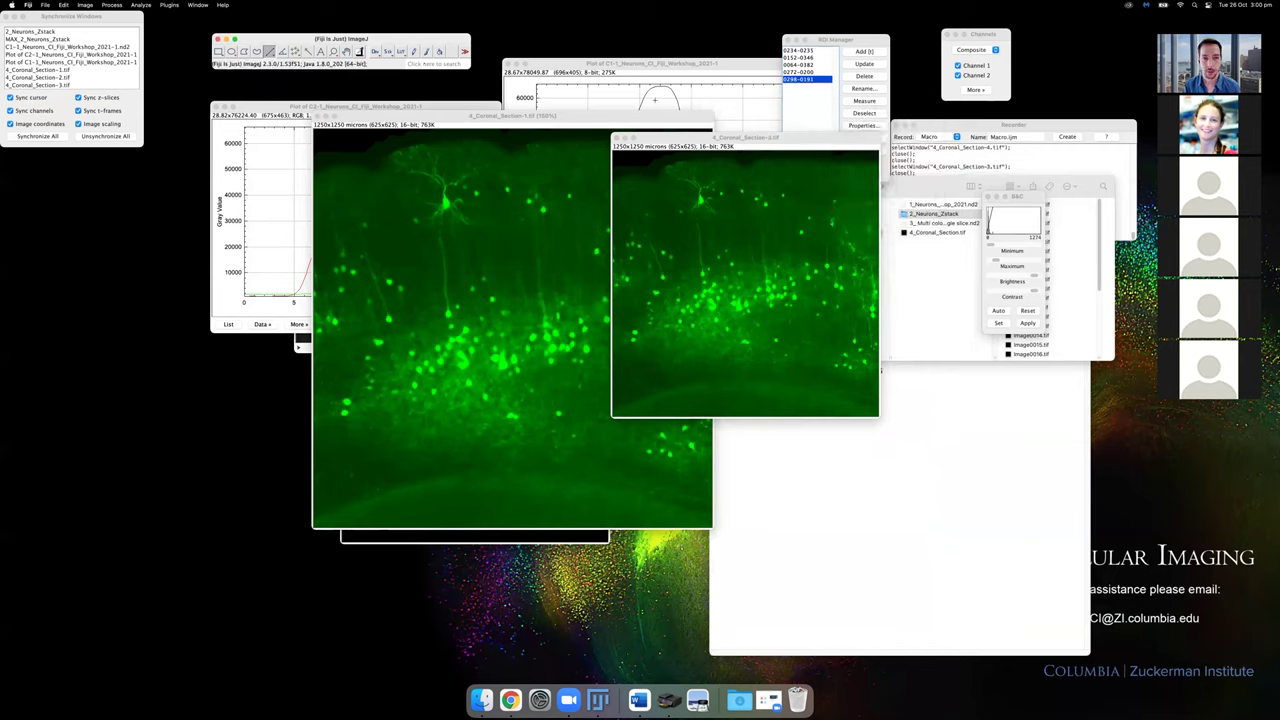
left_click(443, 63)
type("gua")
key("BackSpace")
key("BackSpace")
type("a")
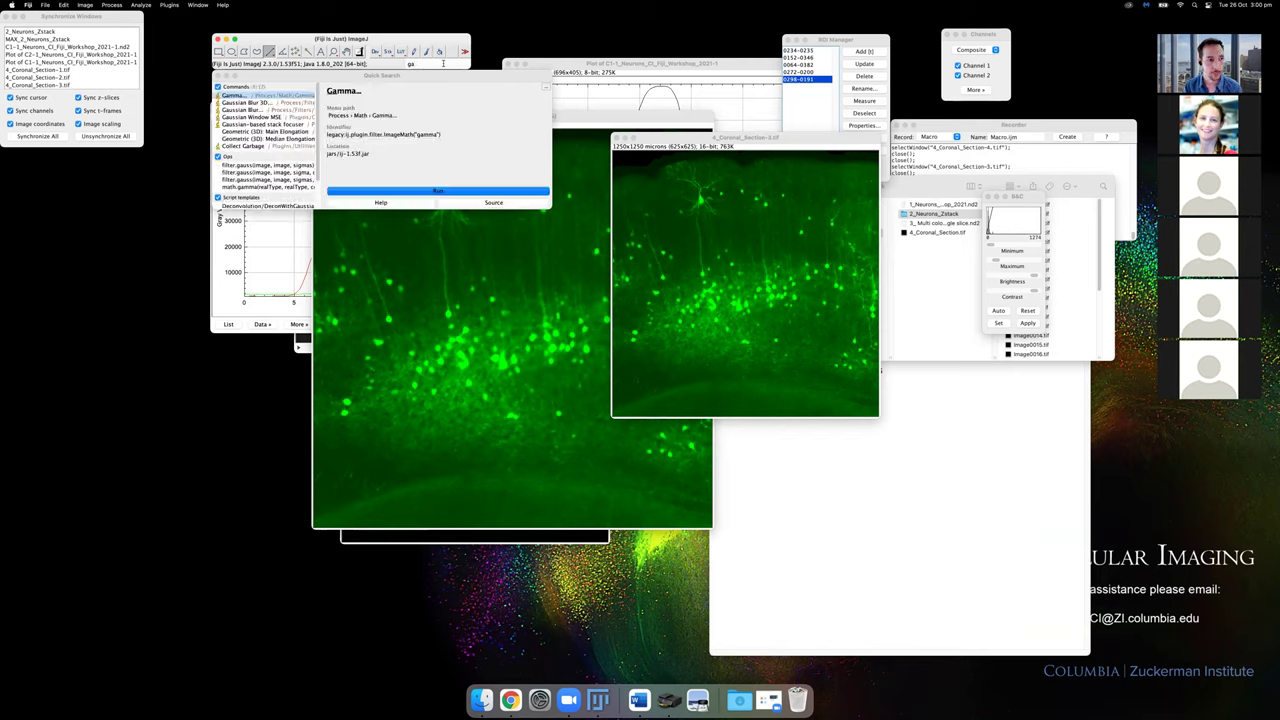
left_click(247, 110)
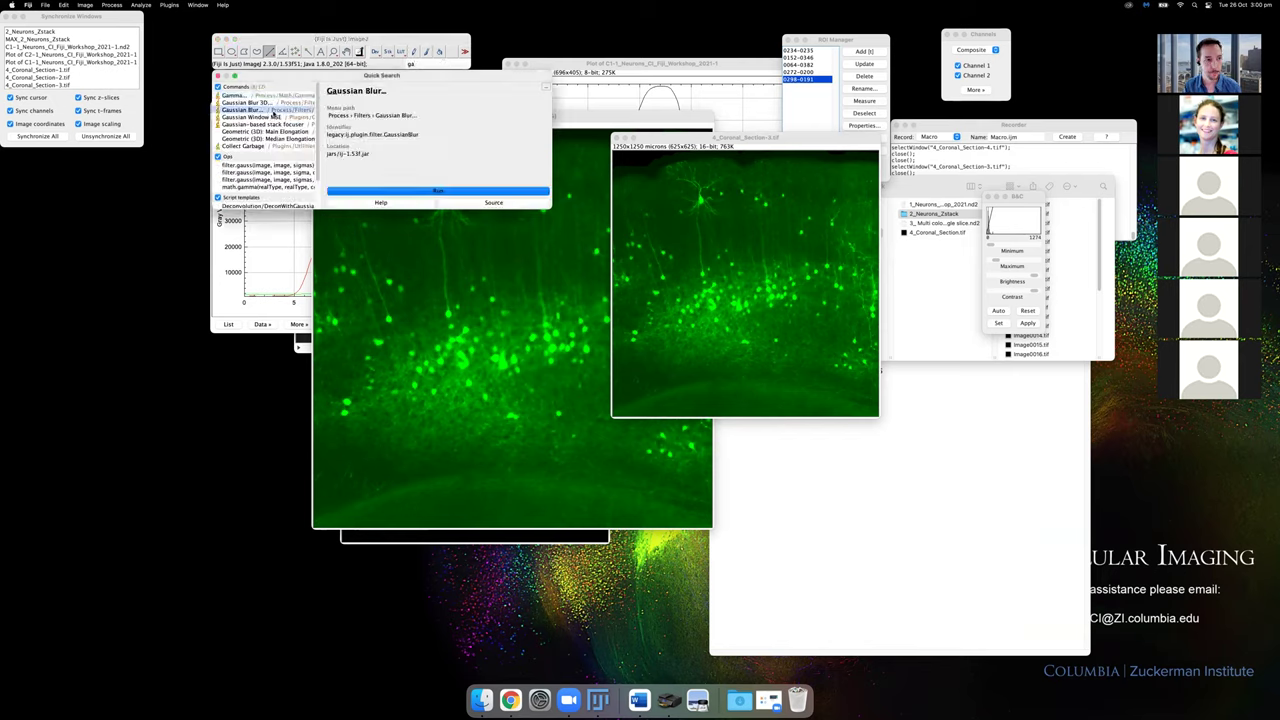
key("Return")
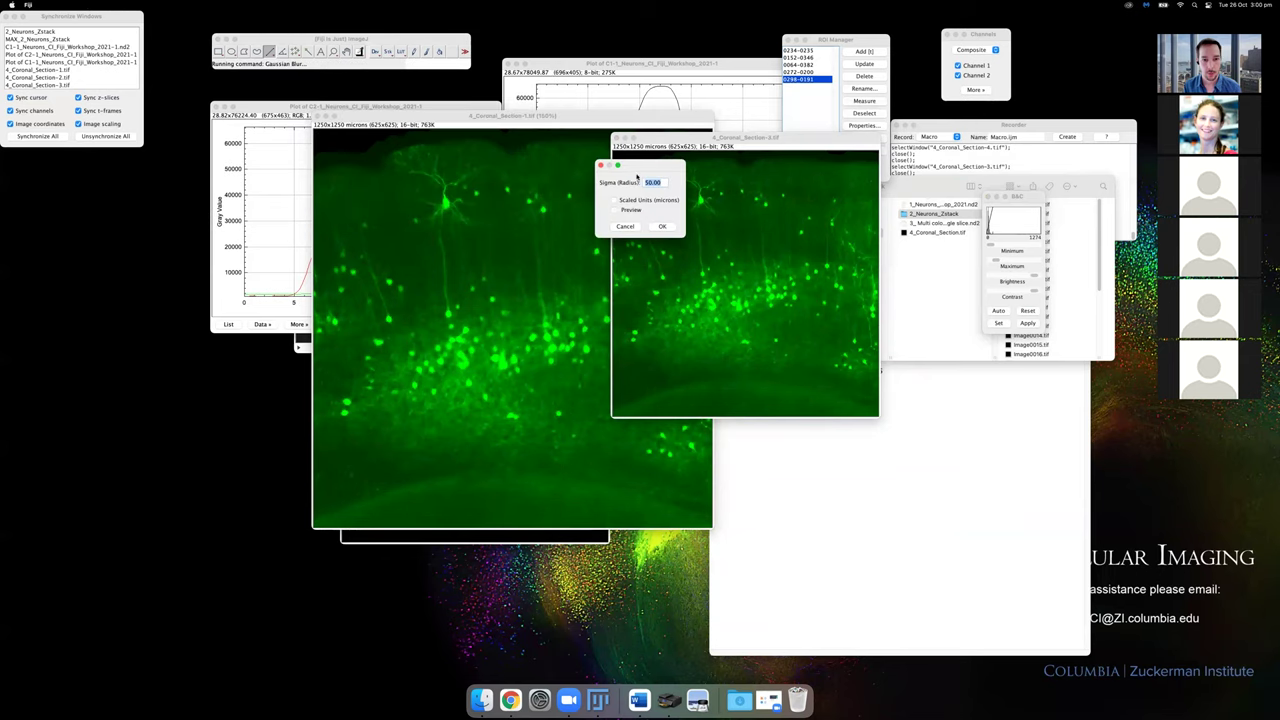
Preview the Gaussian Blur on 4_Coronal_Section-3.tif with sigma 10 and 40, and apply it with sigma 60.
left_click_drag(650, 168, 812, 183)
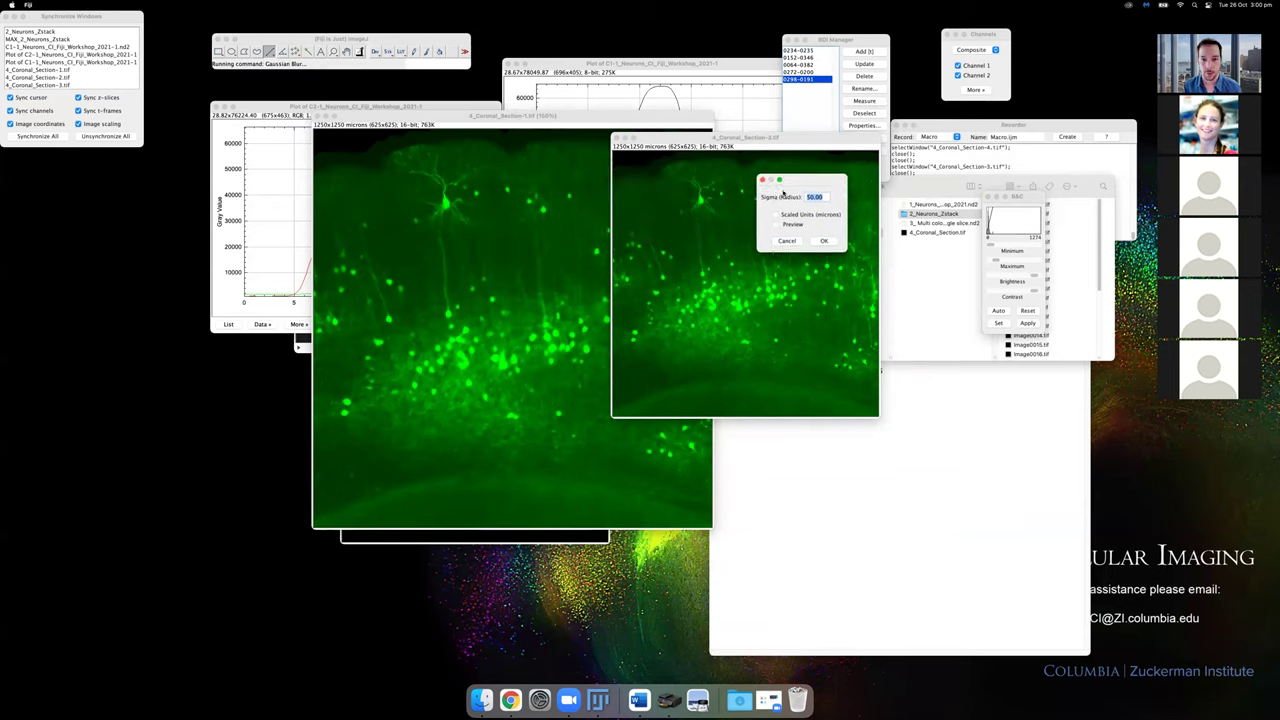
type("10")
left_click(775, 224)
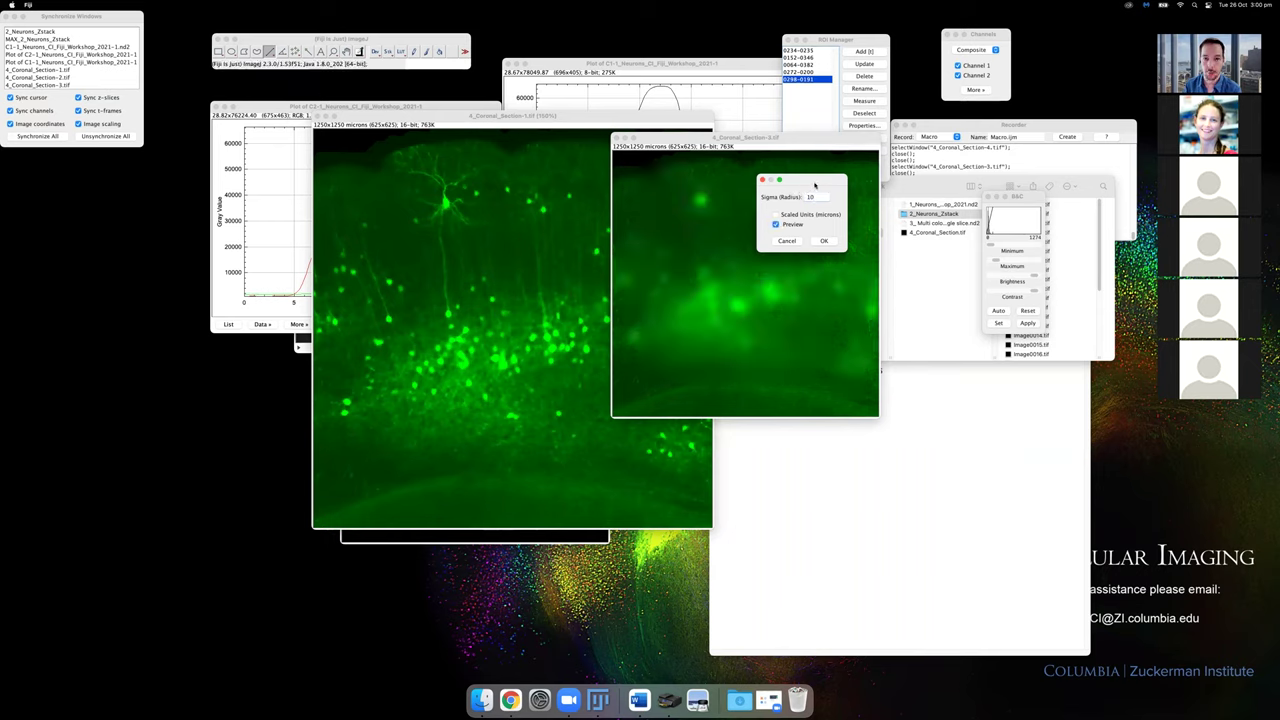
left_click_drag(805, 182, 918, 177)
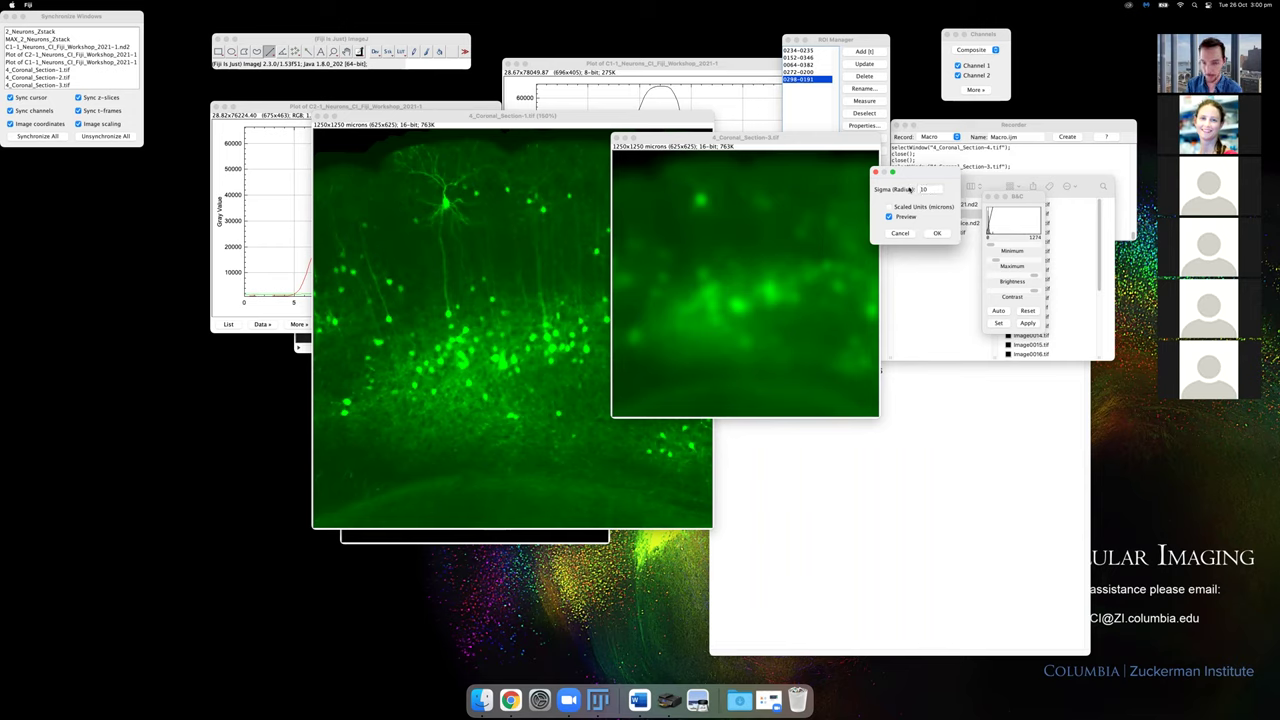
type("40")
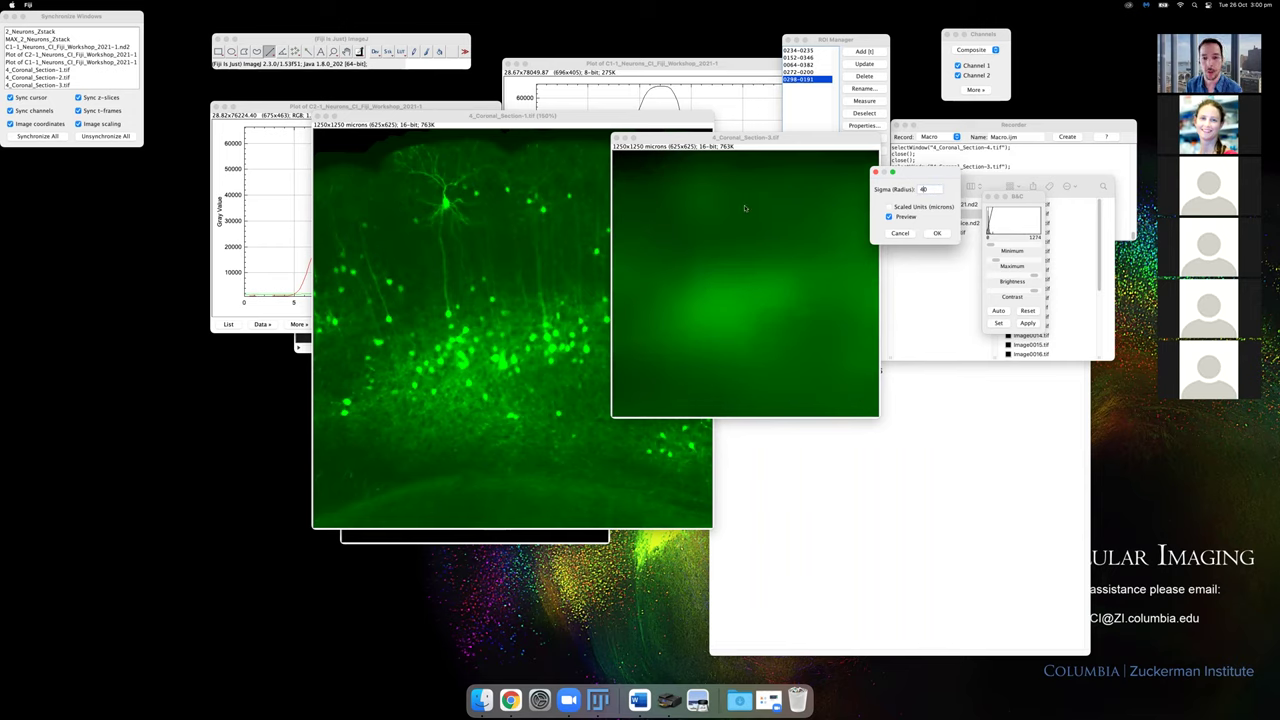
double_click(924, 189)
type("60")
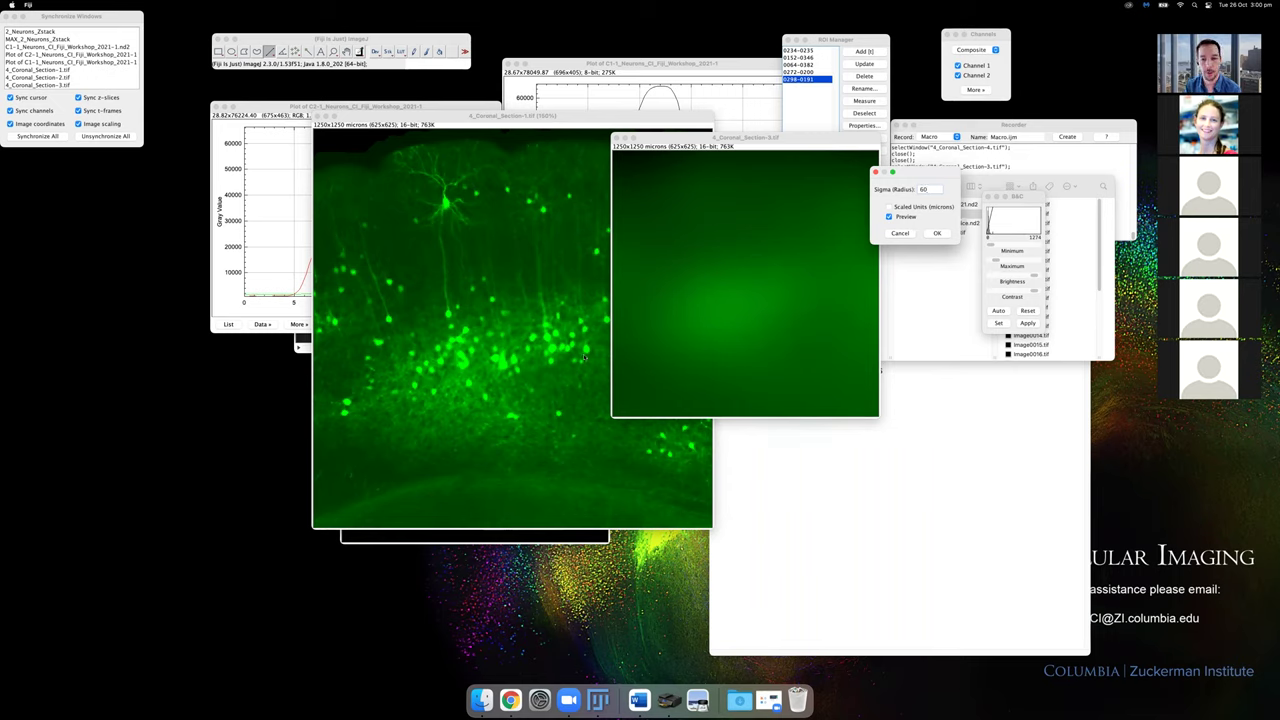
left_click(937, 233)
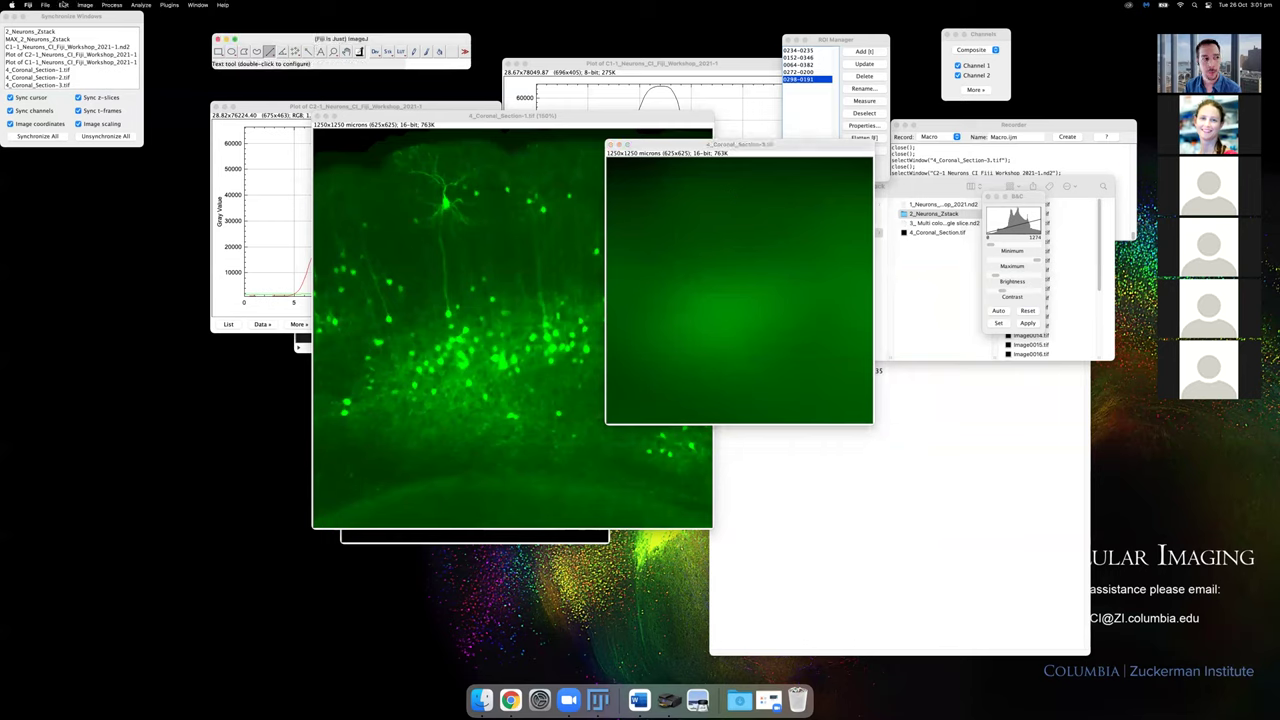
Subtract the blurred 4_Coronal_Section-3.tif from 4_Coronal_Section-1.tif with the Image Calculator, creating the result in a new window.
left_click(85, 5)
mouse_move(111, 5)
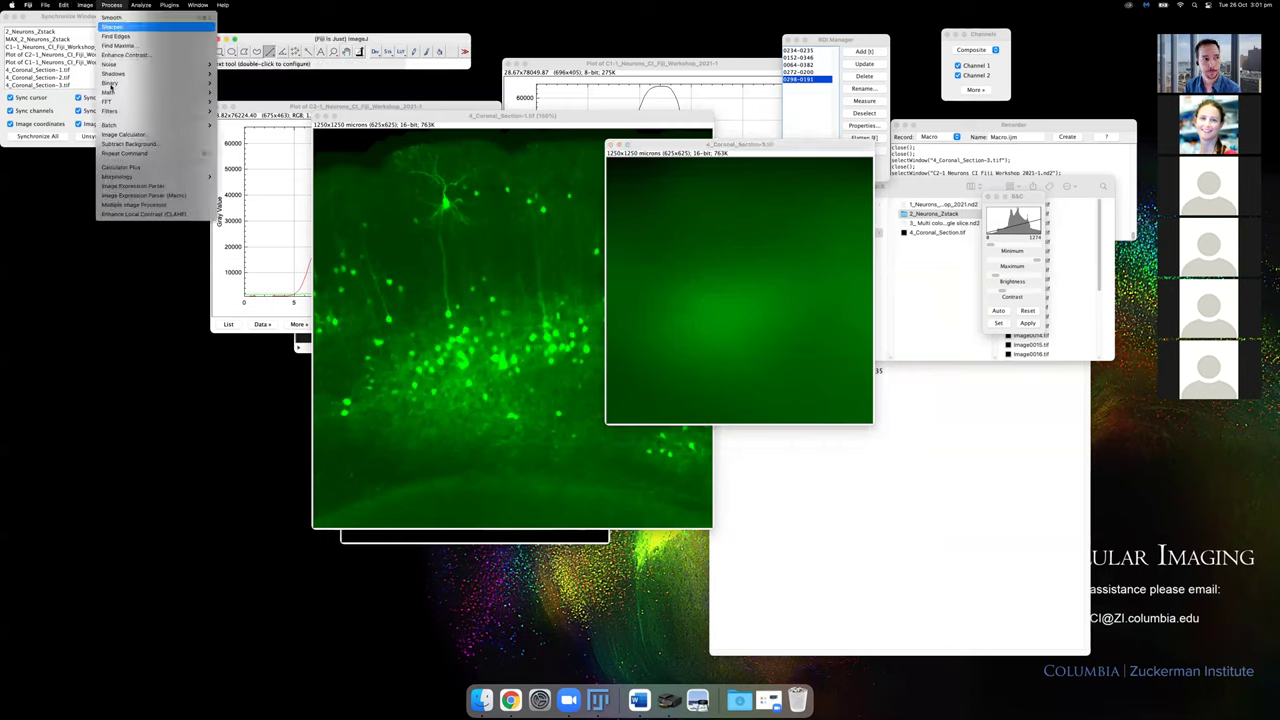
left_click(121, 134)
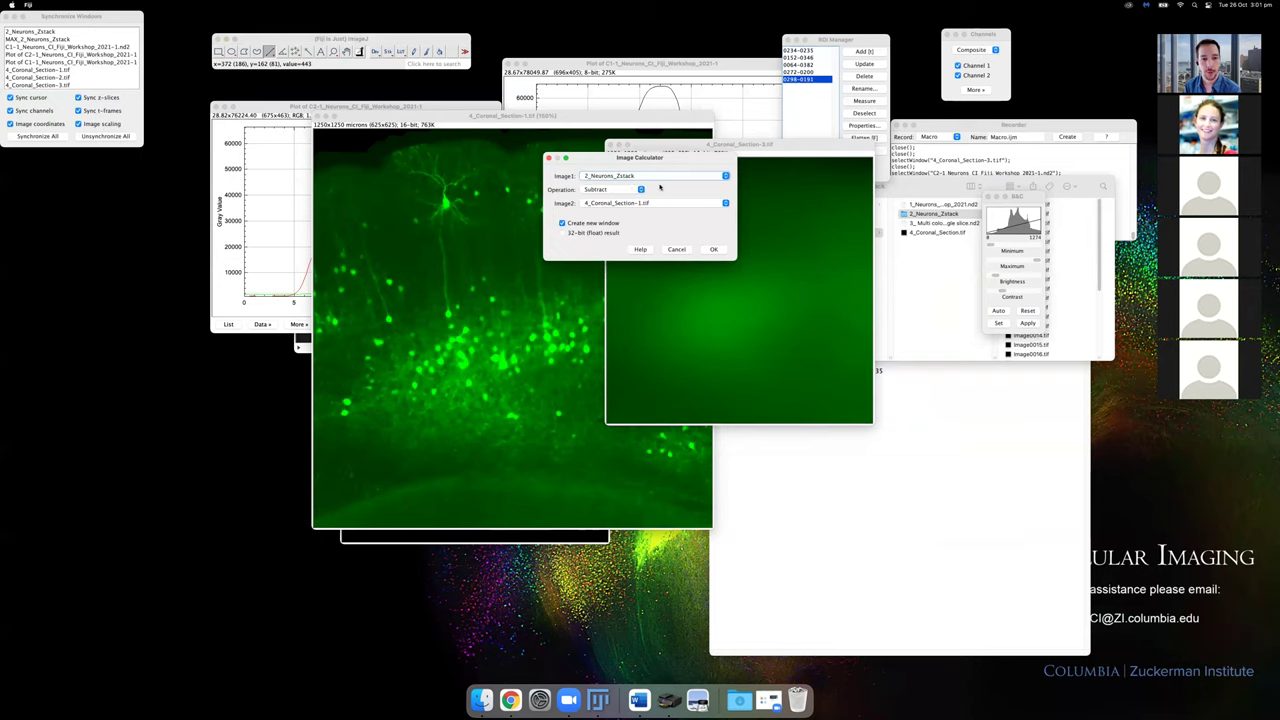
left_click(596, 176)
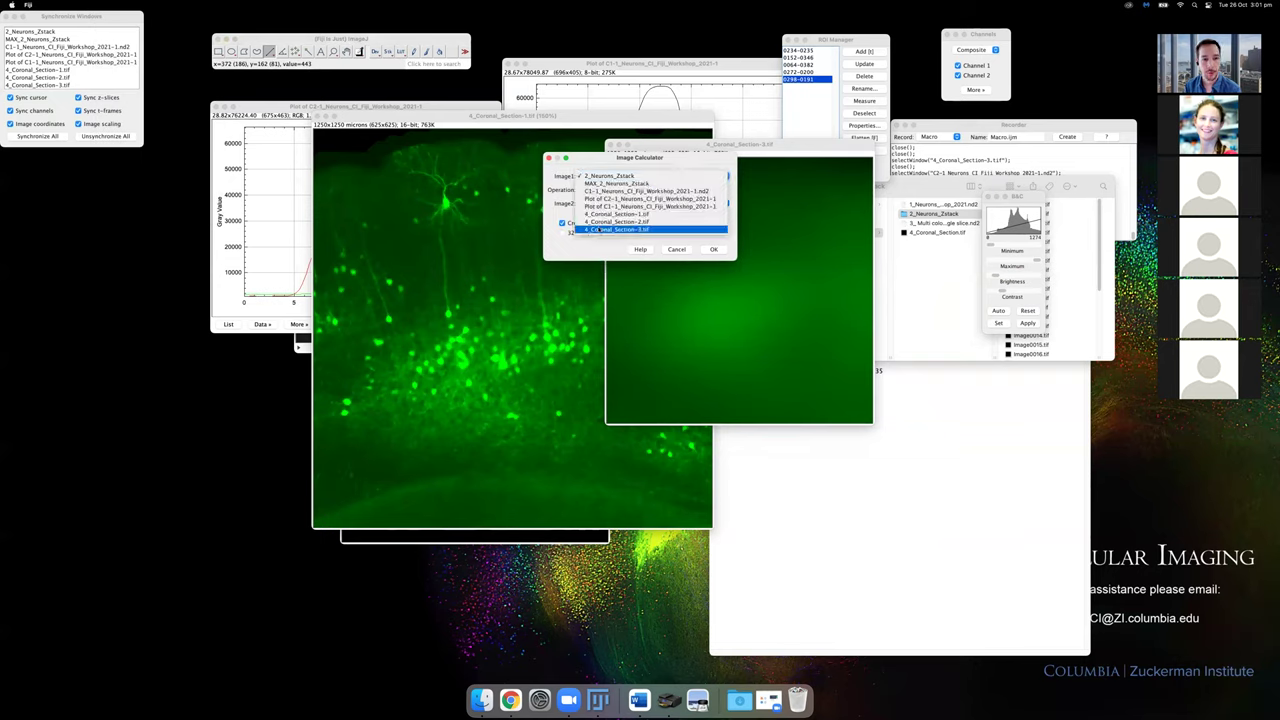
left_click(603, 217)
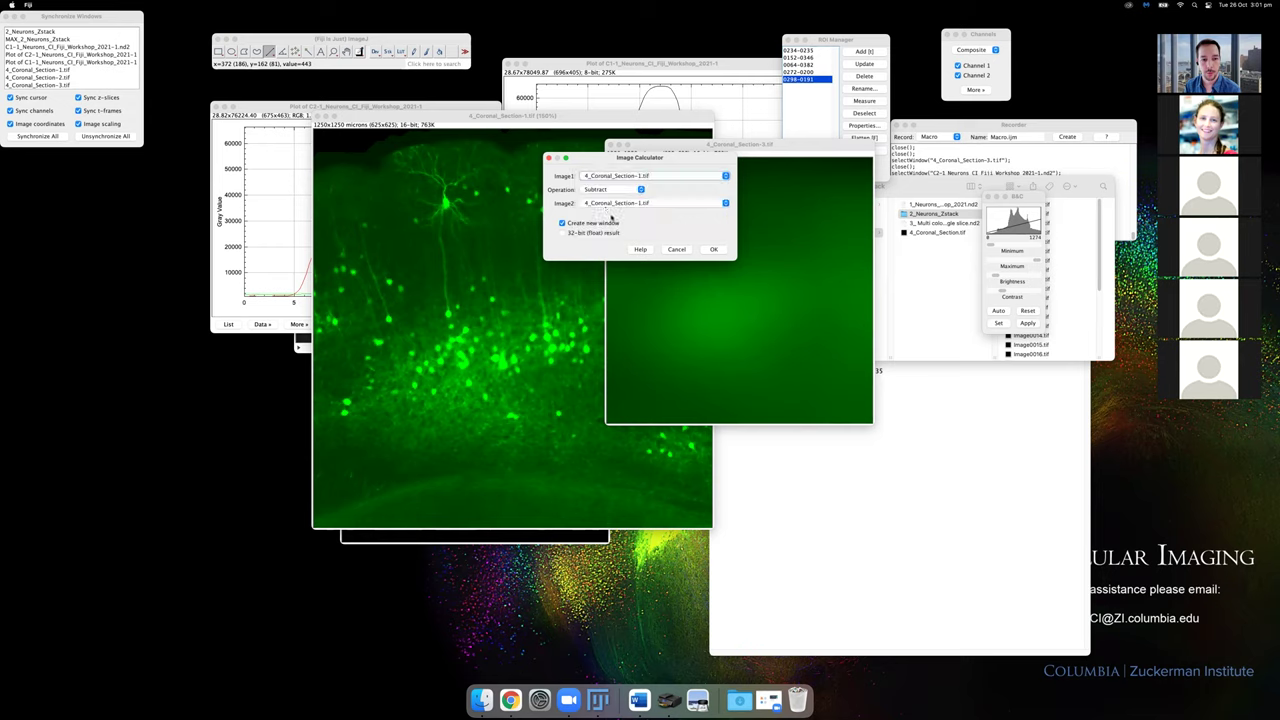
left_click(598, 189)
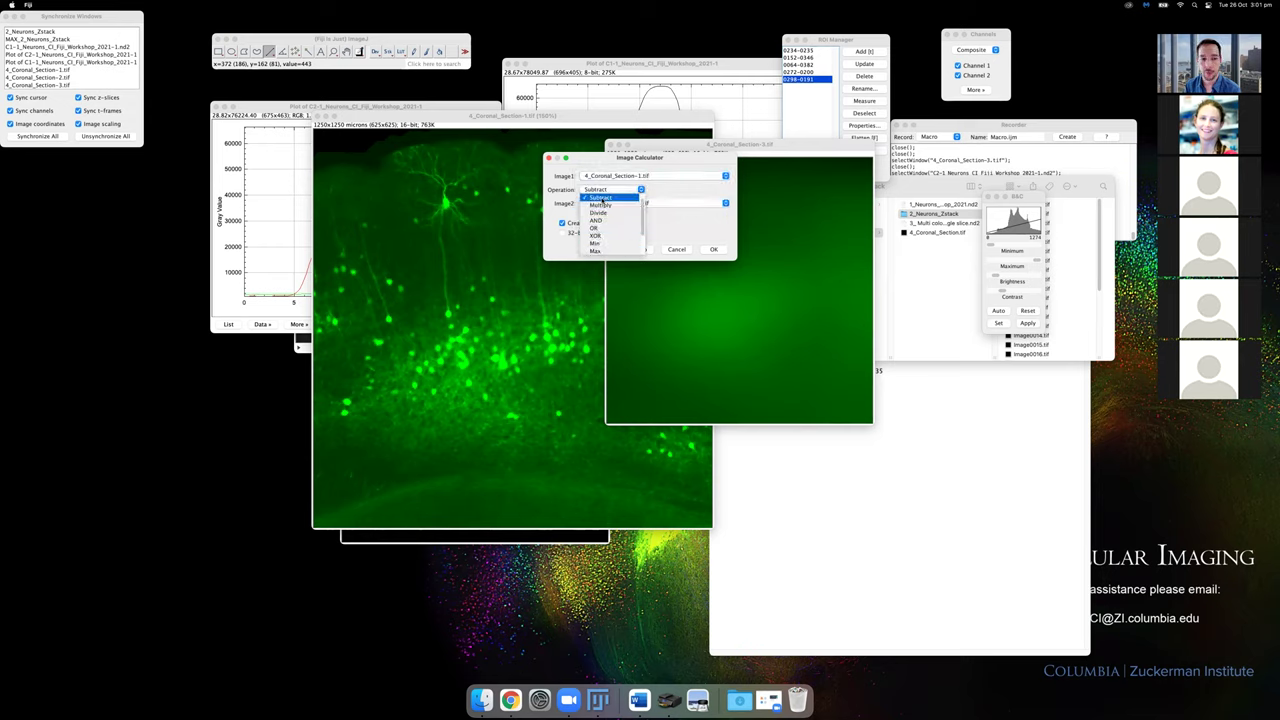
left_click(608, 200)
left_click(617, 203)
left_click(665, 212)
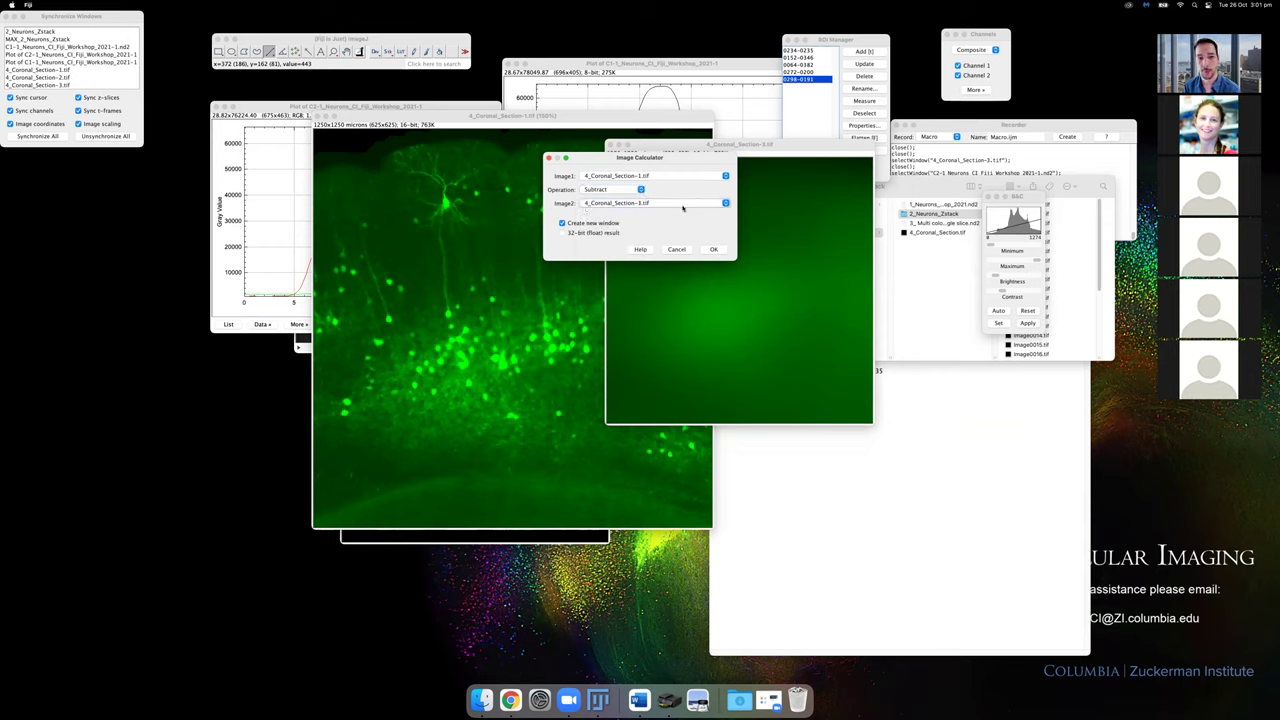
left_click(716, 250)
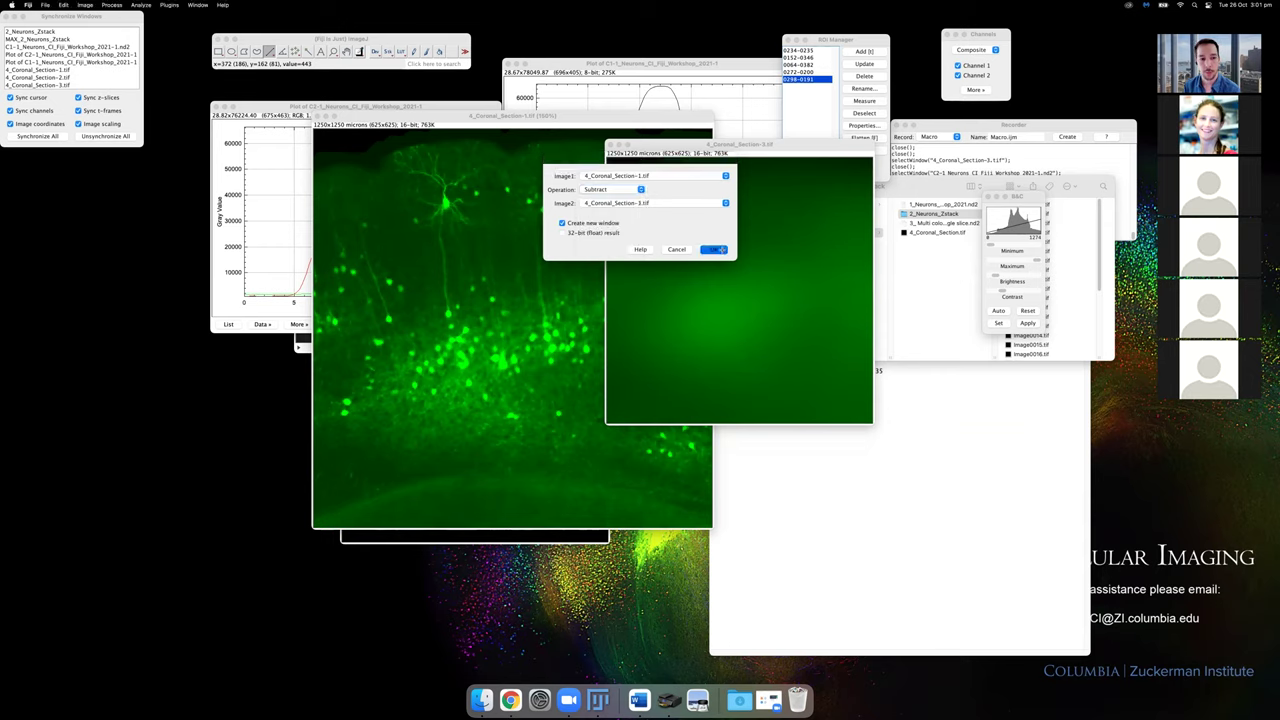
Lower the display maximum of the subtraction result until the neurons stand out, and place its window over the original section.
left_click_drag(607, 124, 681, 176)
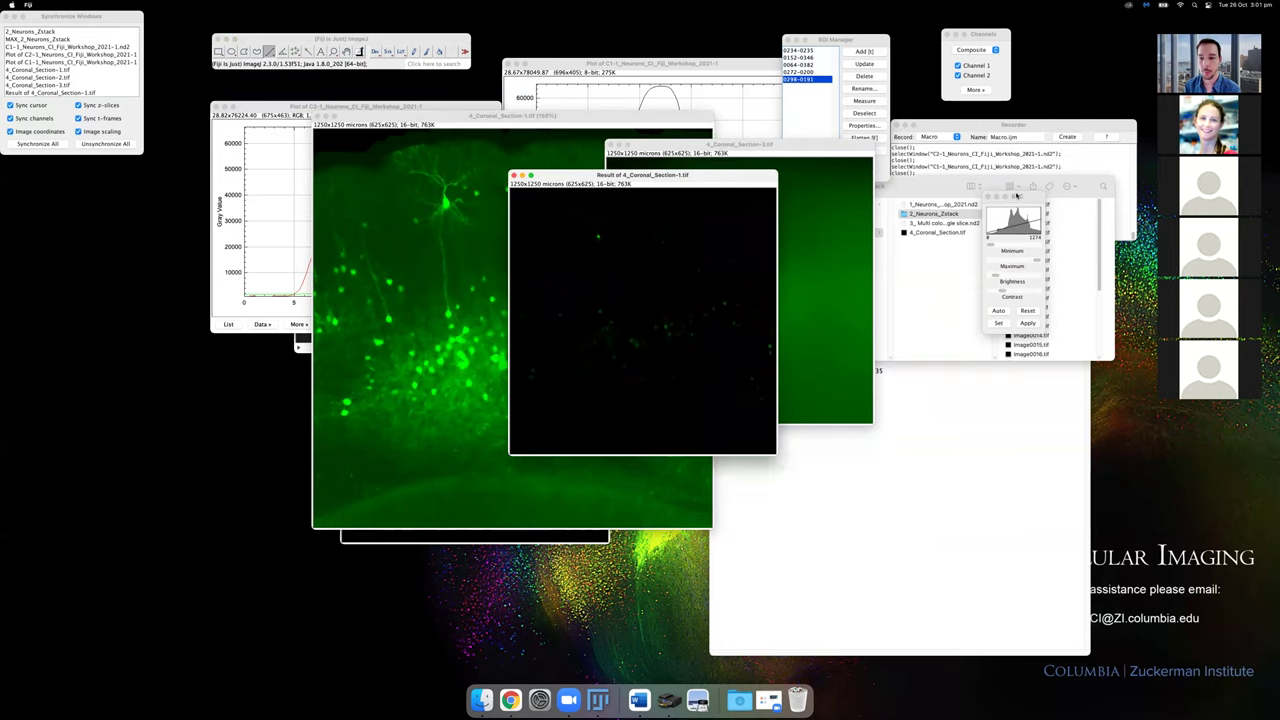
left_click_drag(1036, 262, 996, 263)
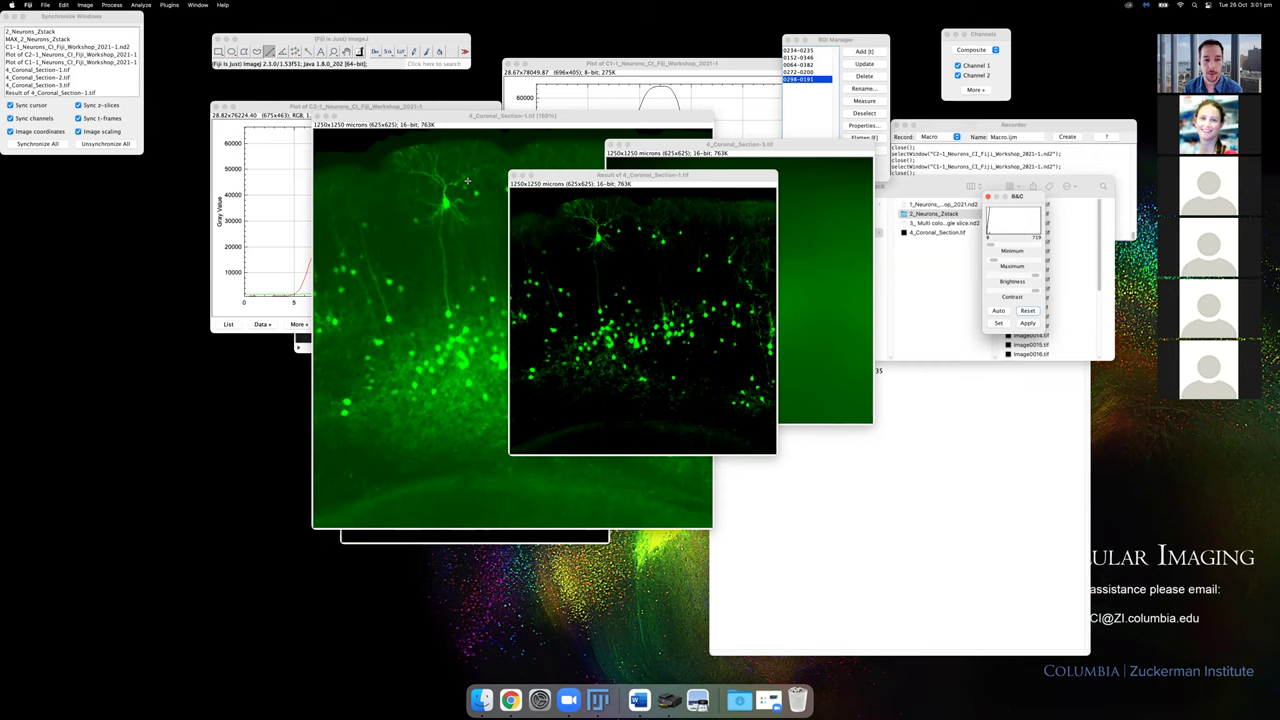
left_click_drag(530, 176, 533, 146)
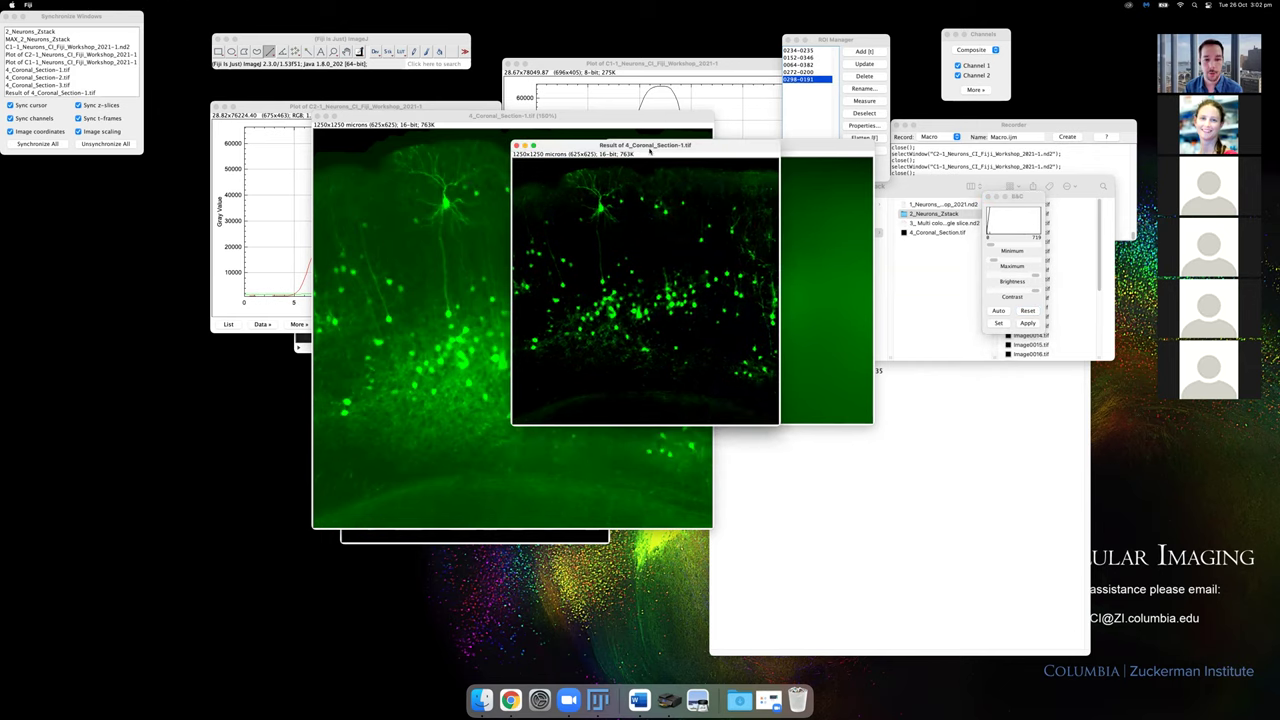
Reposition the original section in front, place 4_Coronal_Section-2.tif over it, and clear the copy's line selection.
left_click(512, 117)
left_click_drag(689, 111, 689, 108)
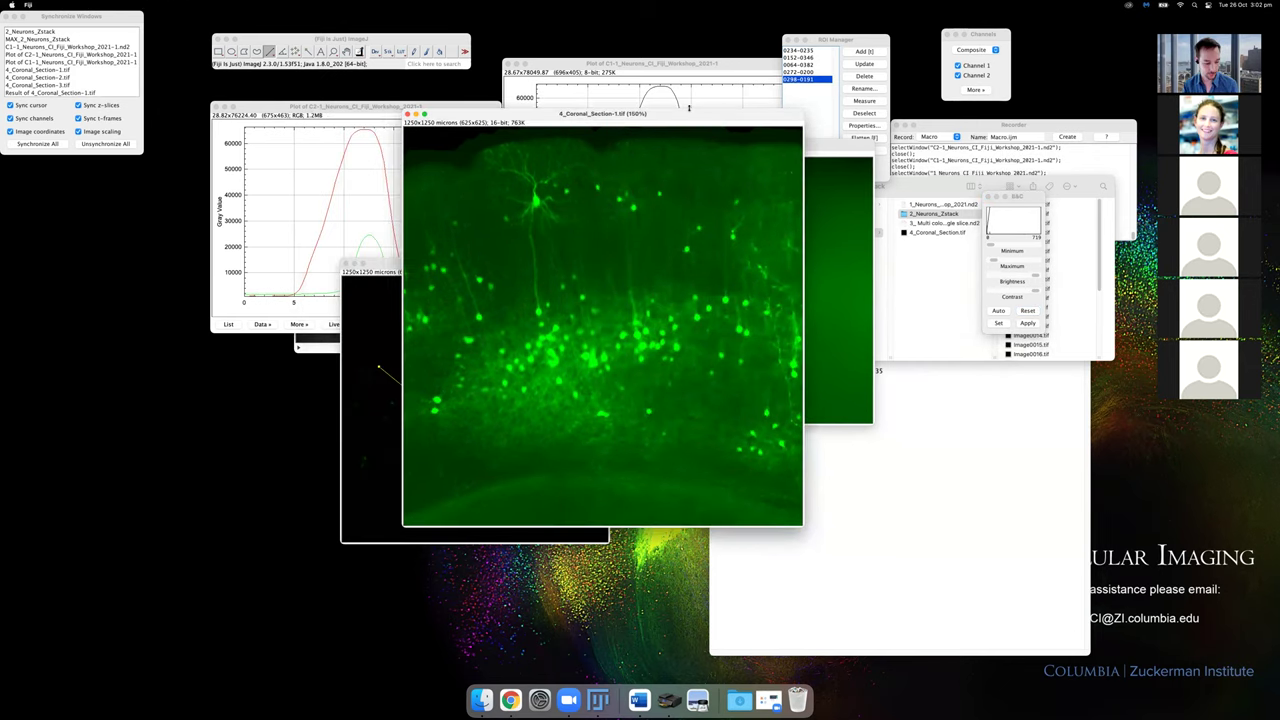
left_click_drag(370, 265, 518, 204)
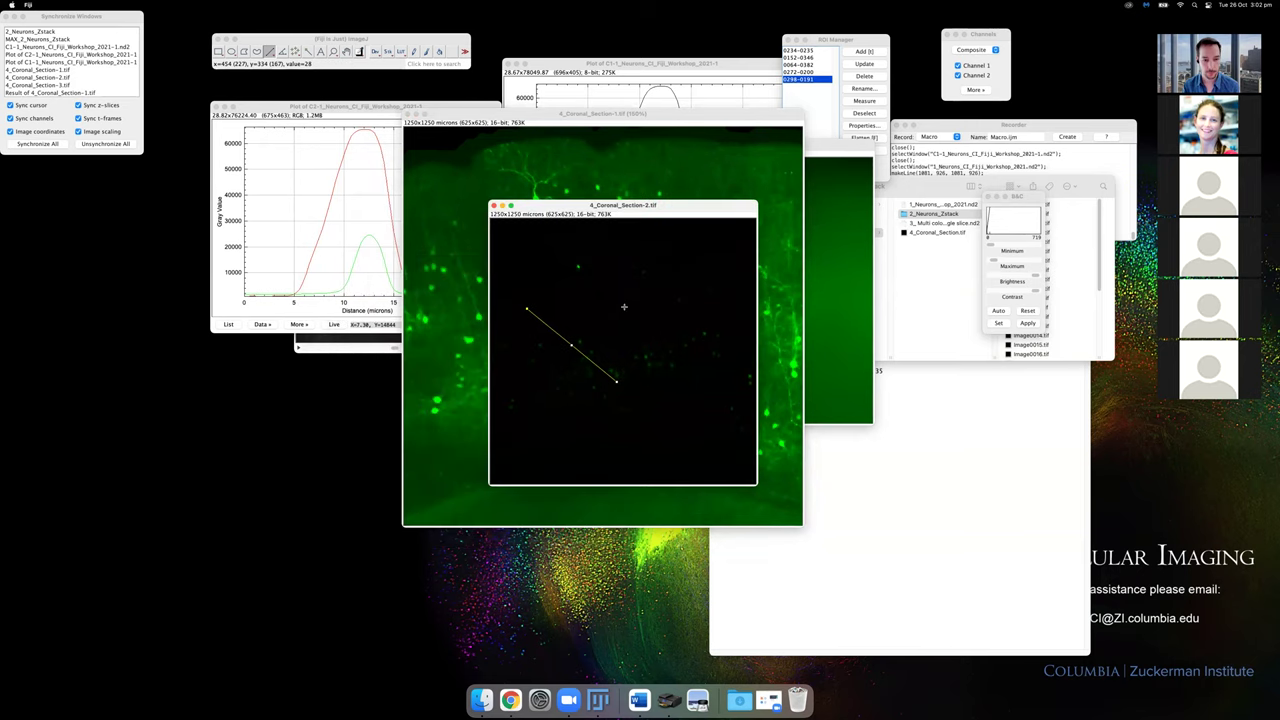
left_click(629, 303)
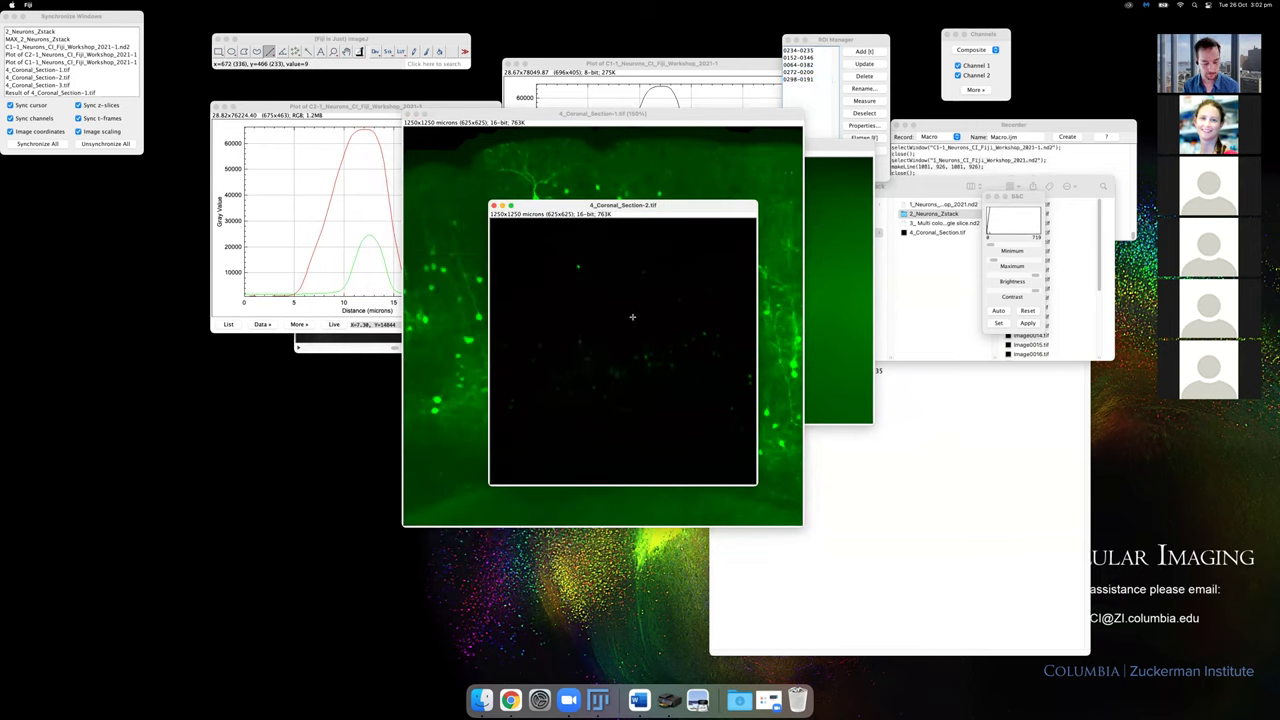
Lower the display maximum of 4_Coronal_Section-2.tif to about 2454 and align its window with the original section's upper area.
key("ctrl+shift+d")
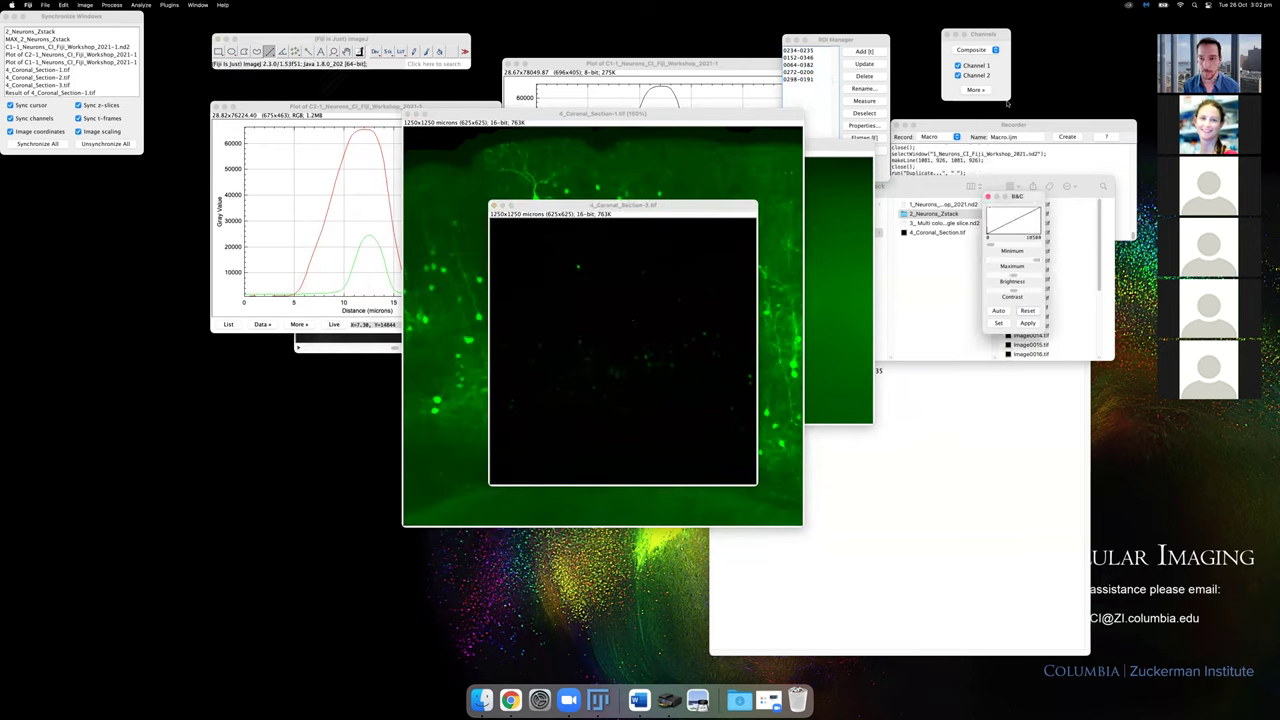
left_click_drag(1036, 261, 1002, 259)
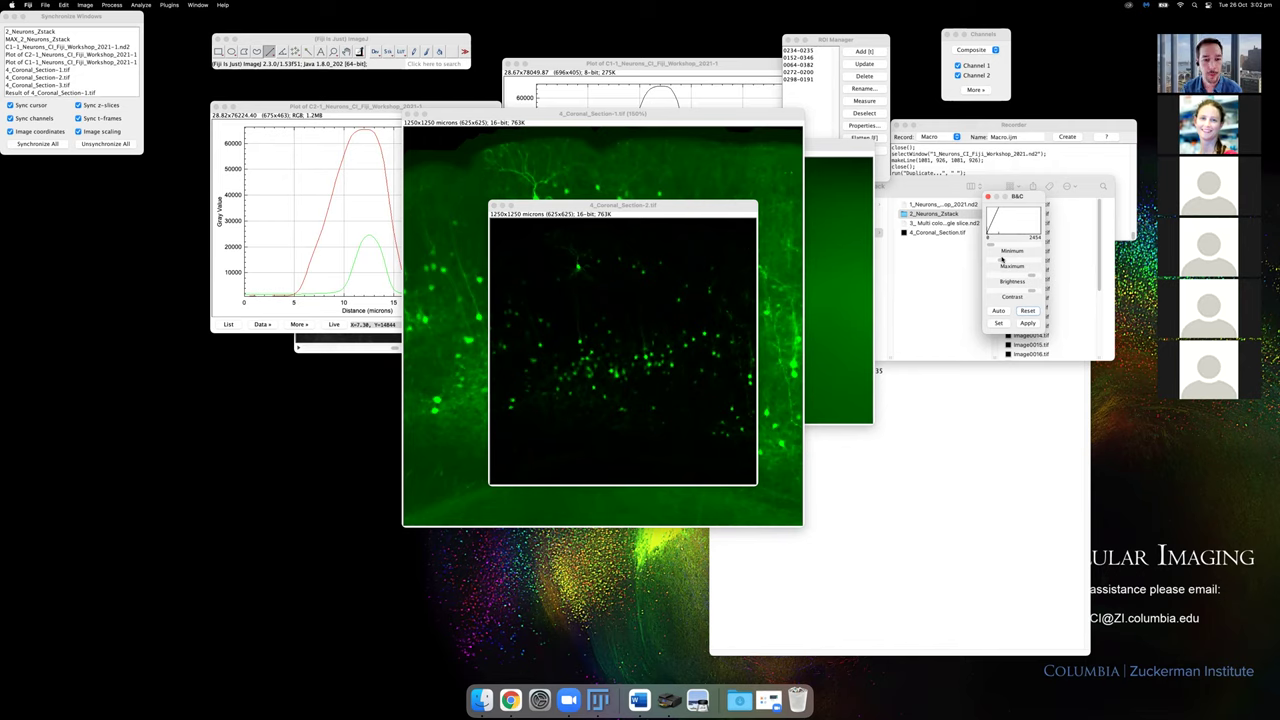
left_click_drag(651, 205, 693, 129)
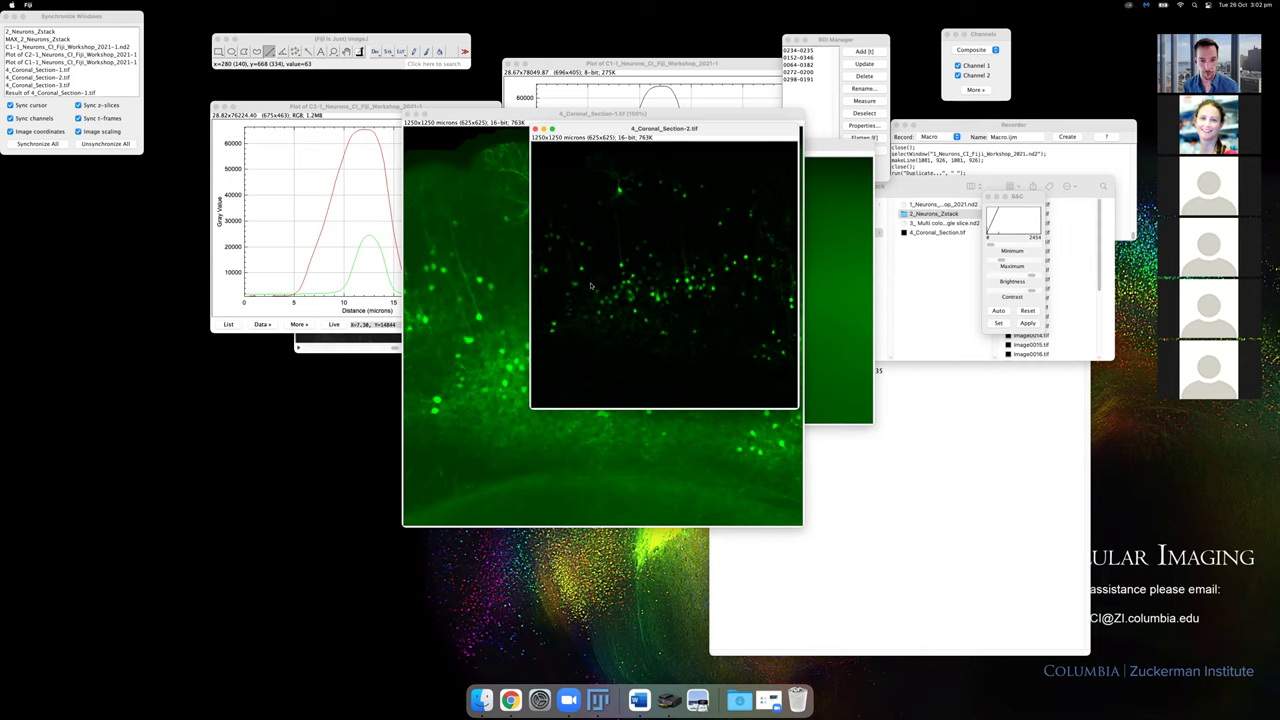
Start thresholding 4_Coronal_Section-2.tif, raise the lower threshold to 463, and try the Otsu method.
key("super+shift+t")
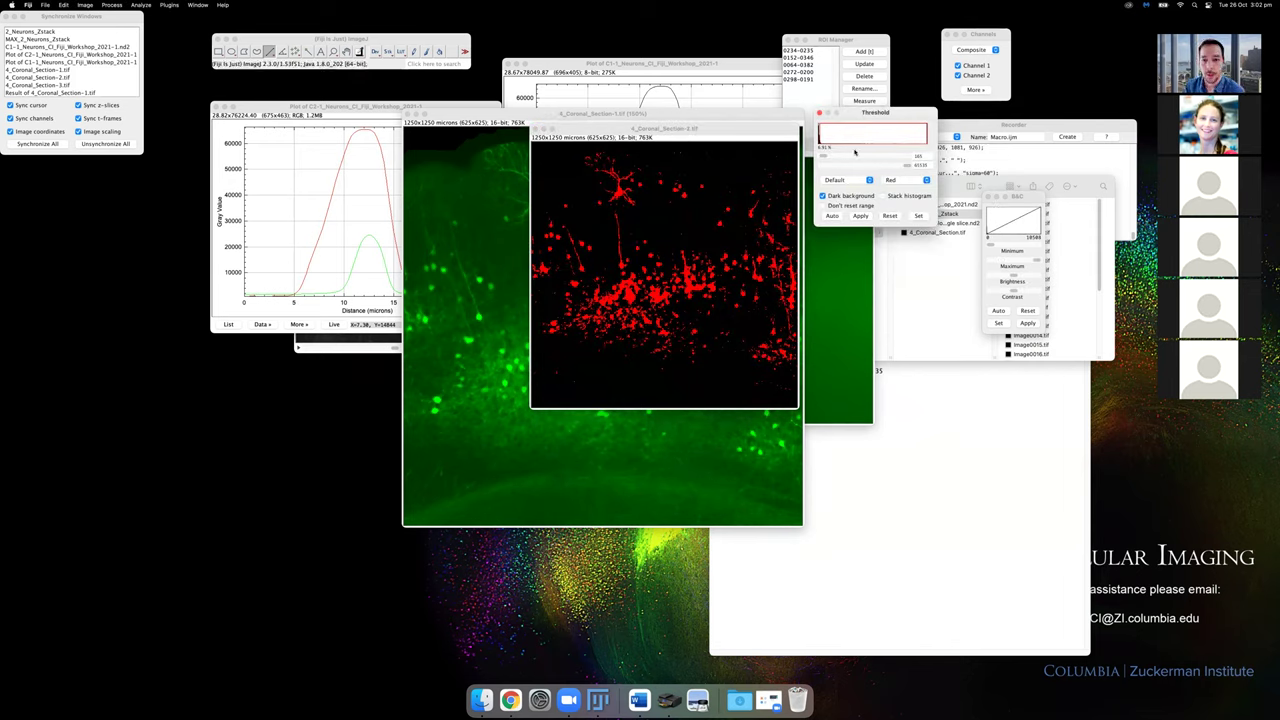
left_click_drag(824, 156, 825, 156)
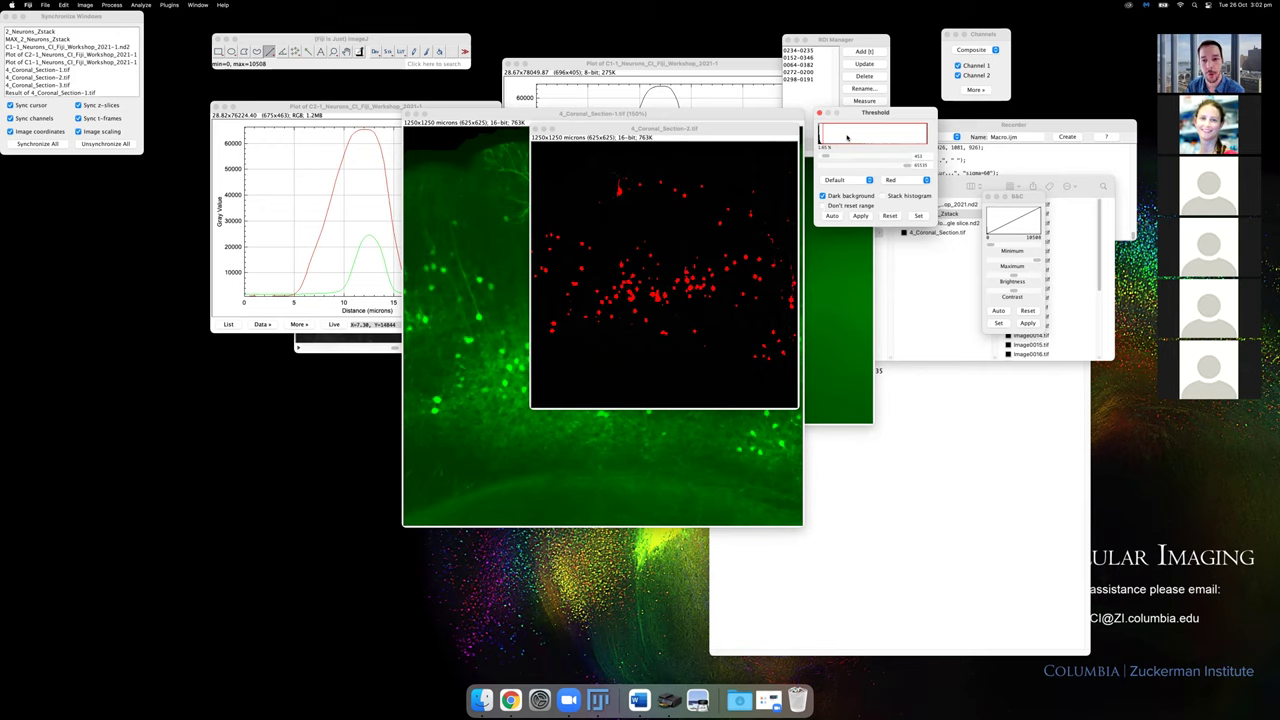
left_click(869, 181)
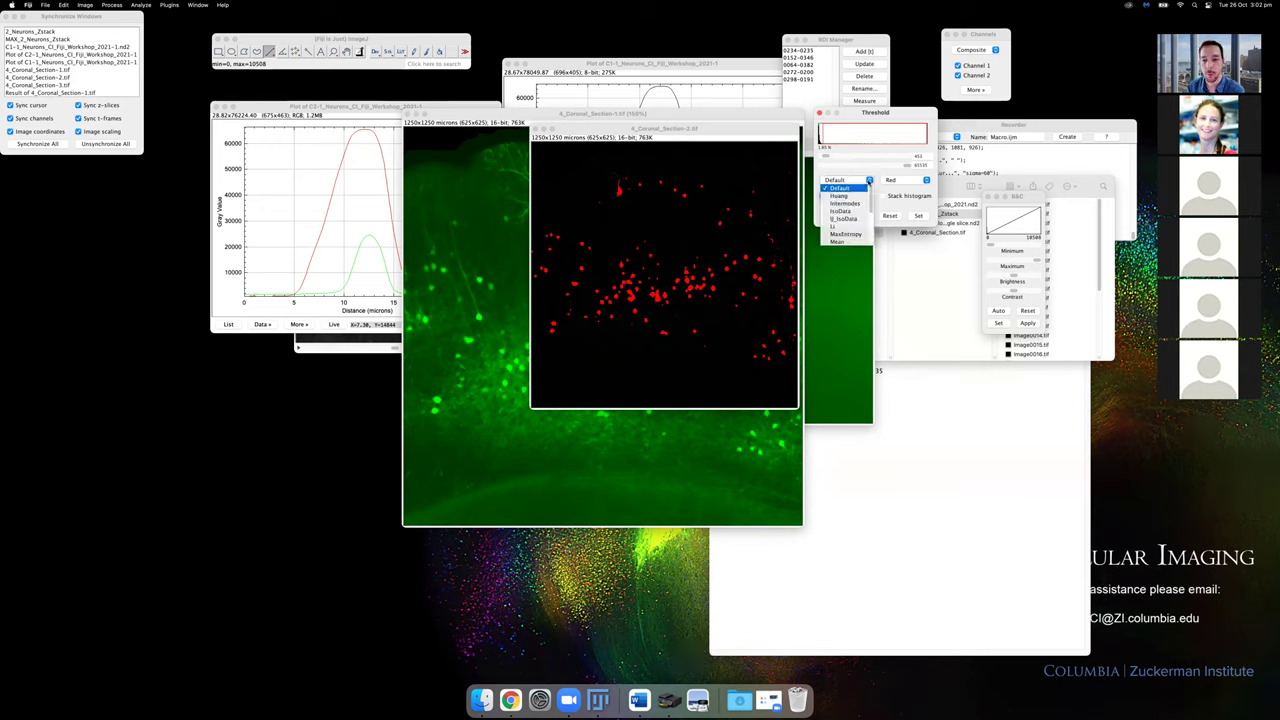
scroll(845, 215, "down", 3)
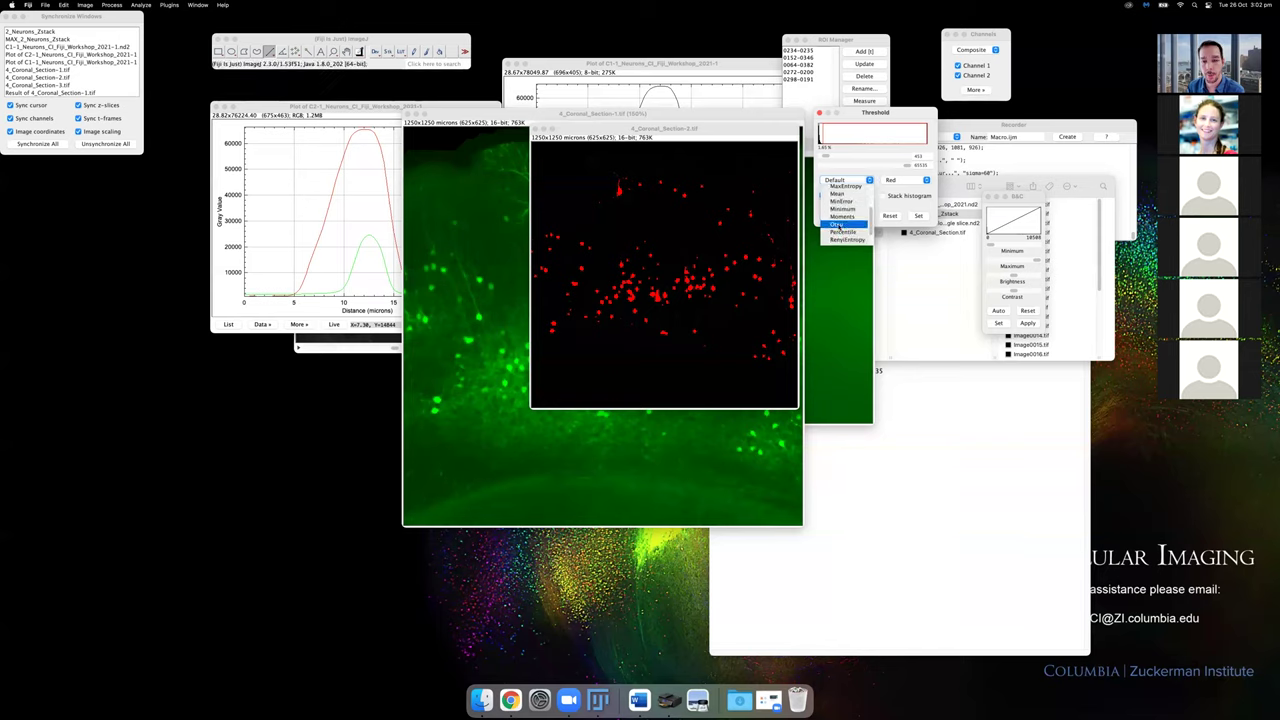
left_click(837, 224)
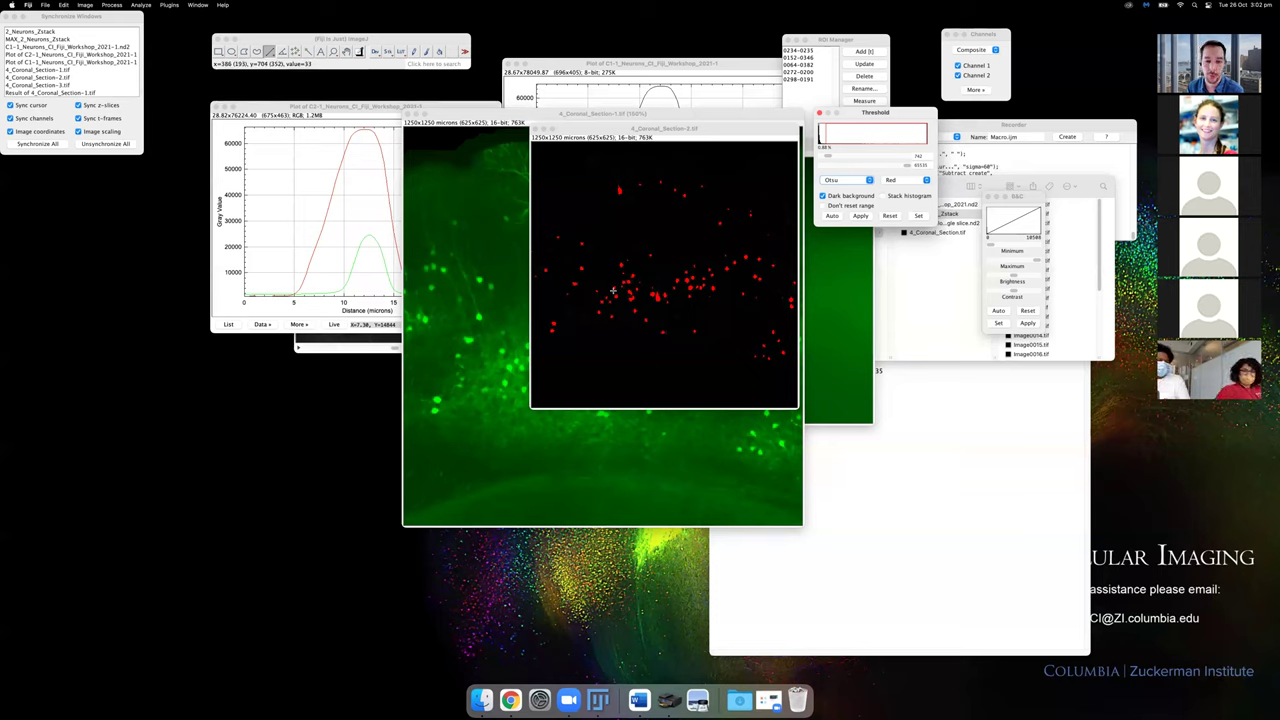
Switch the threshold method to Li, fine-tune the lower threshold to isolate the cell bodies, and apply it as a binary mask.
left_click(866, 180)
scroll(850, 215, "up", 2)
left_click(848, 197)
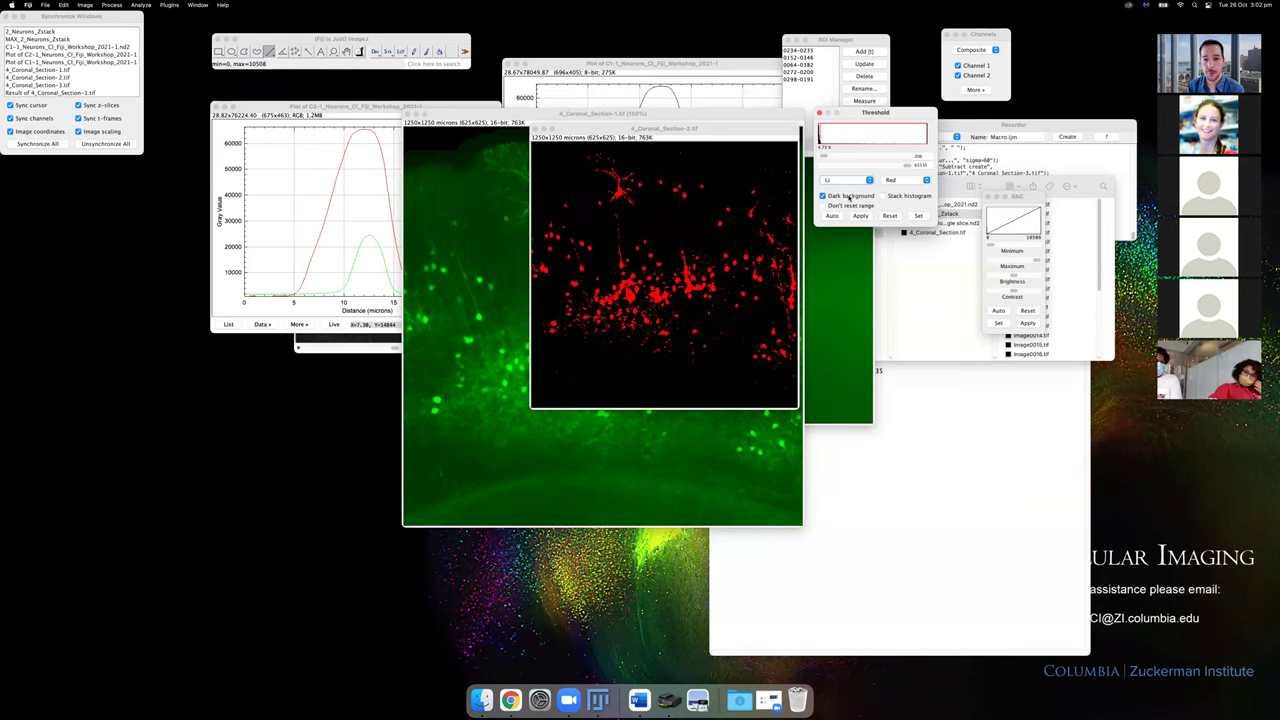
left_click(826, 157)
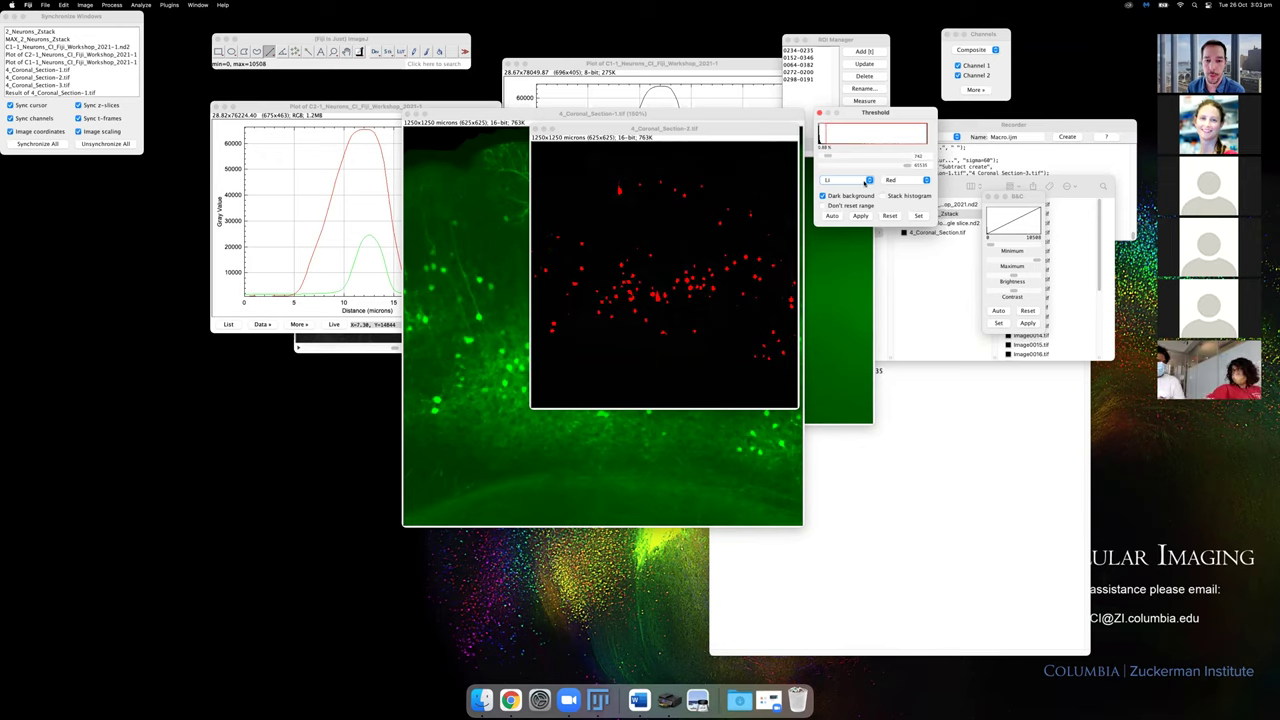
left_click_drag(828, 156, 826, 156)
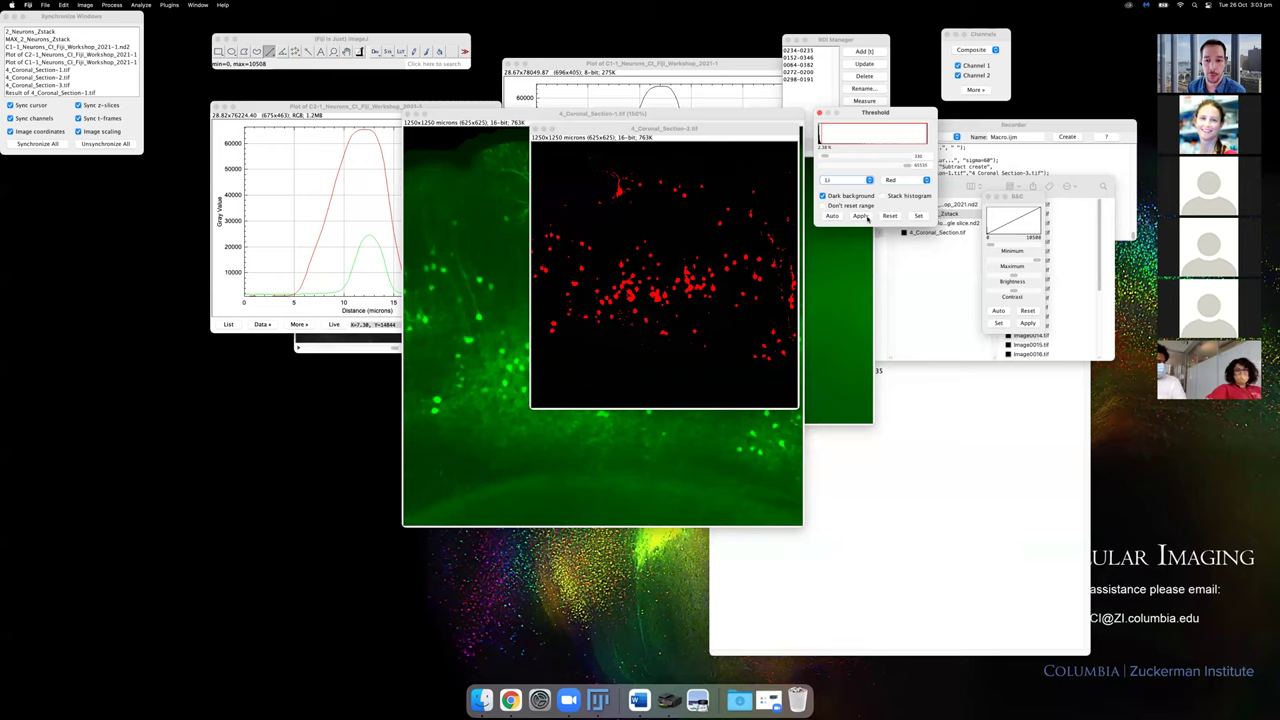
left_click(866, 217)
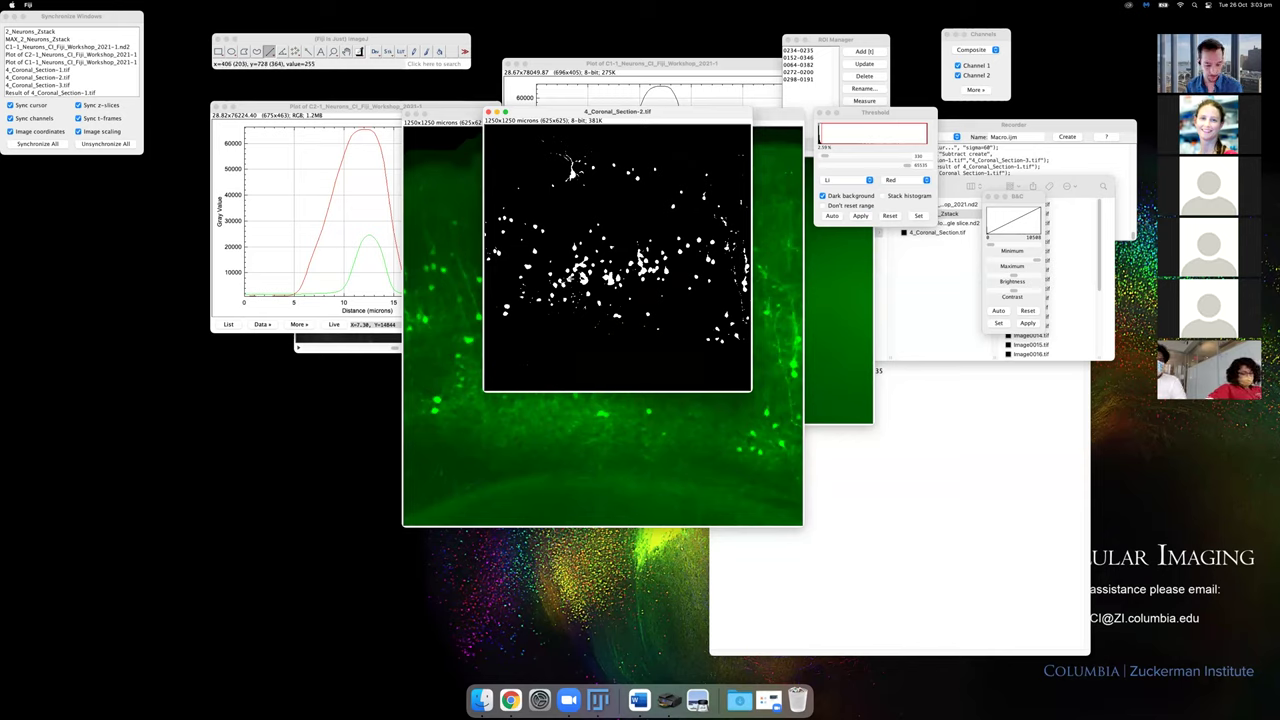
Apply the Watershed operation to the 4_Coronal_Section-2.tif binary mask to split touching cell bodies.
key("plus")
key("plus")
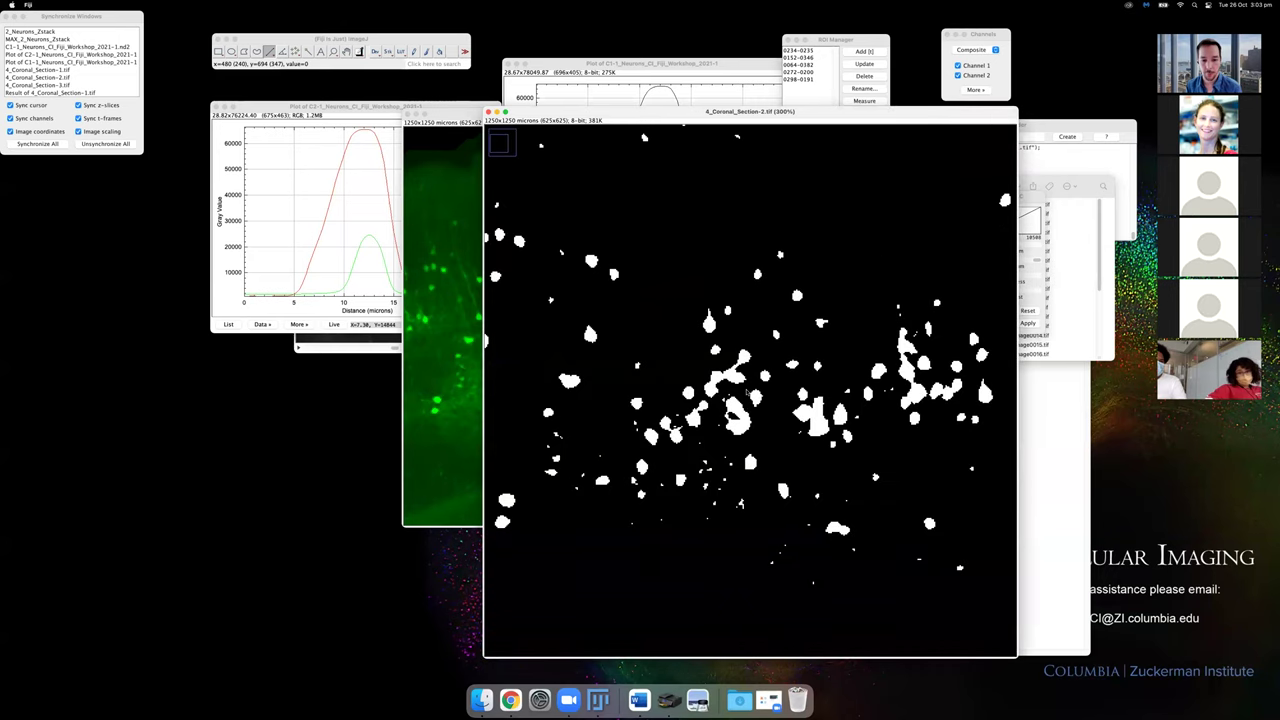
key("plus")
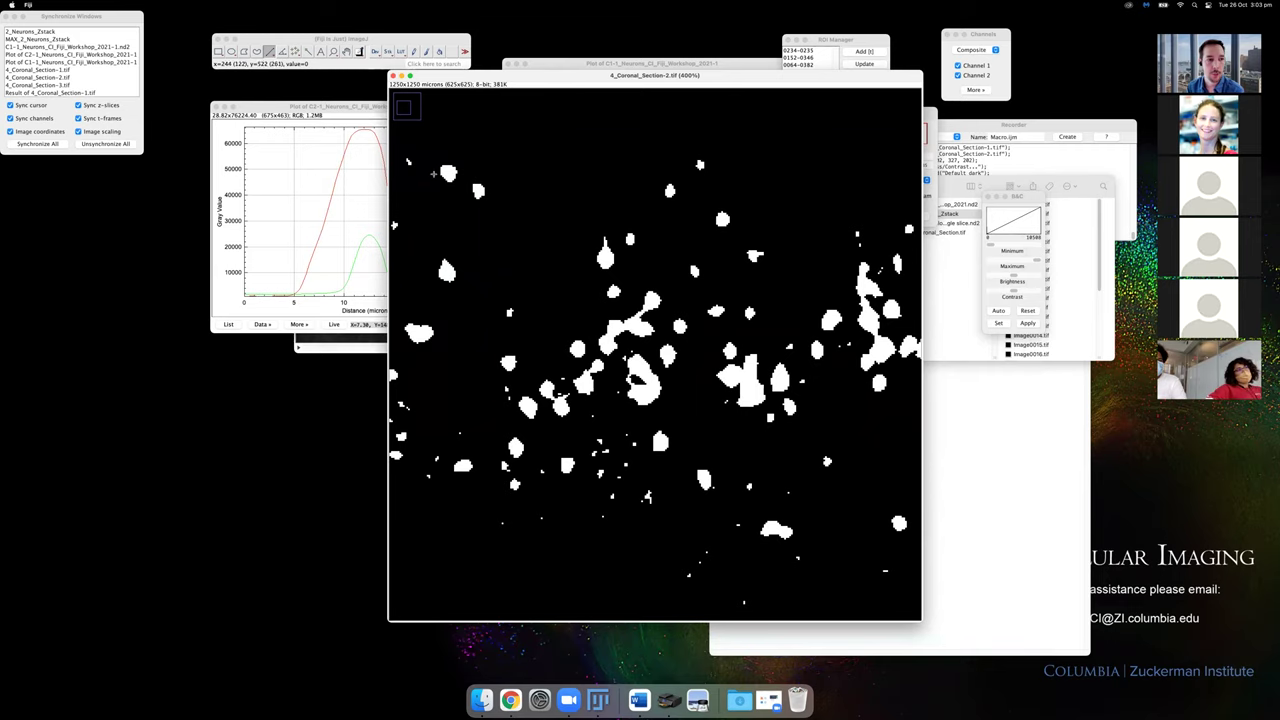
left_click_drag(502, 83, 494, 95)
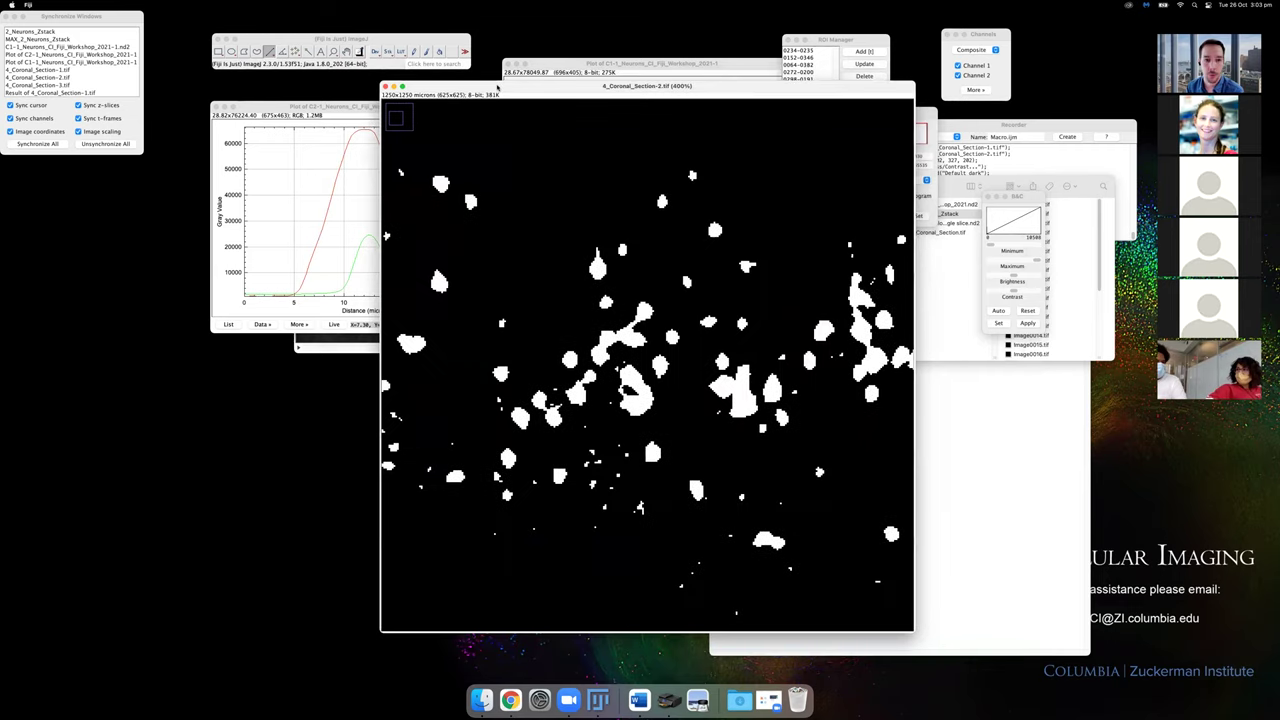
key("super+shift+t")
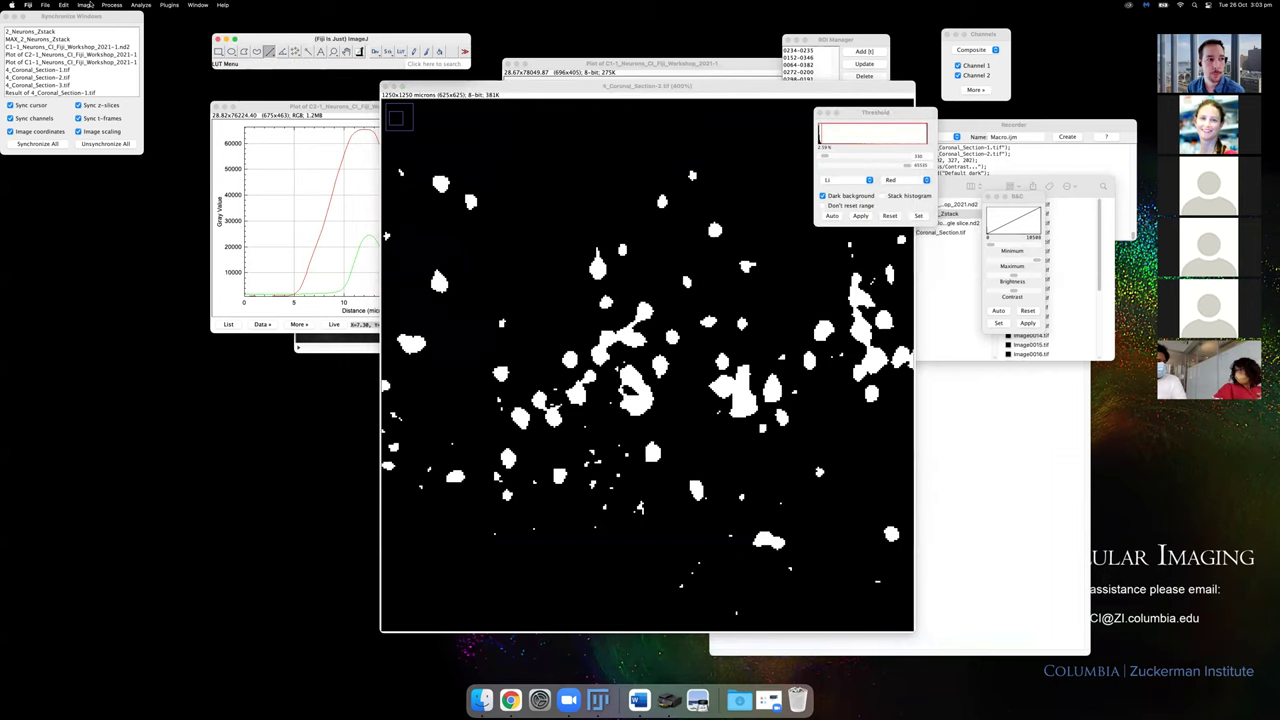
left_click(107, 5)
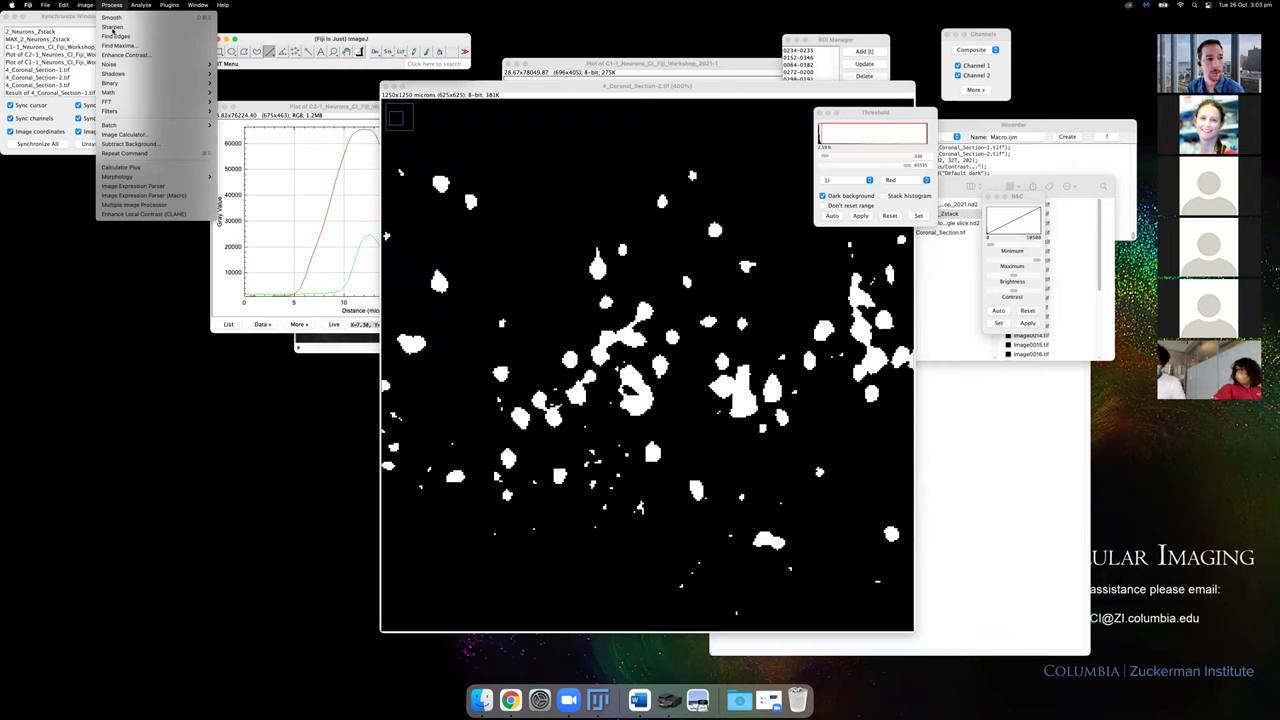
mouse_move(115, 83)
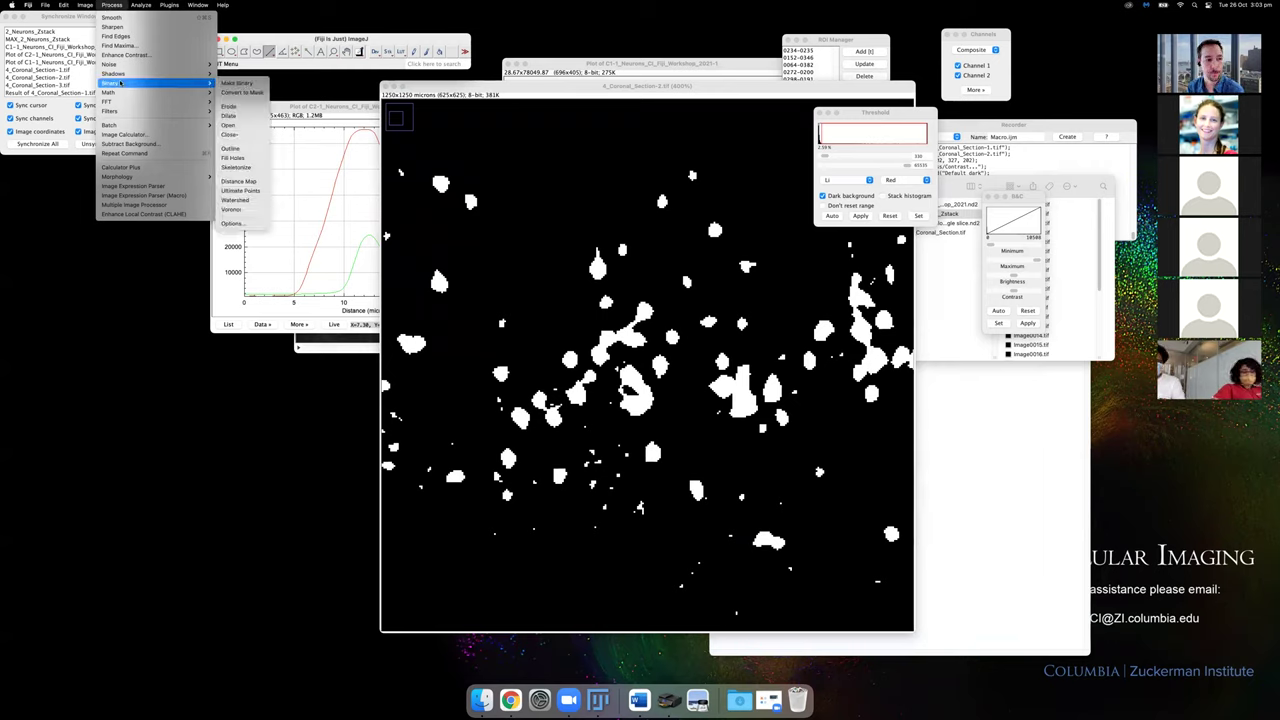
left_click(242, 201)
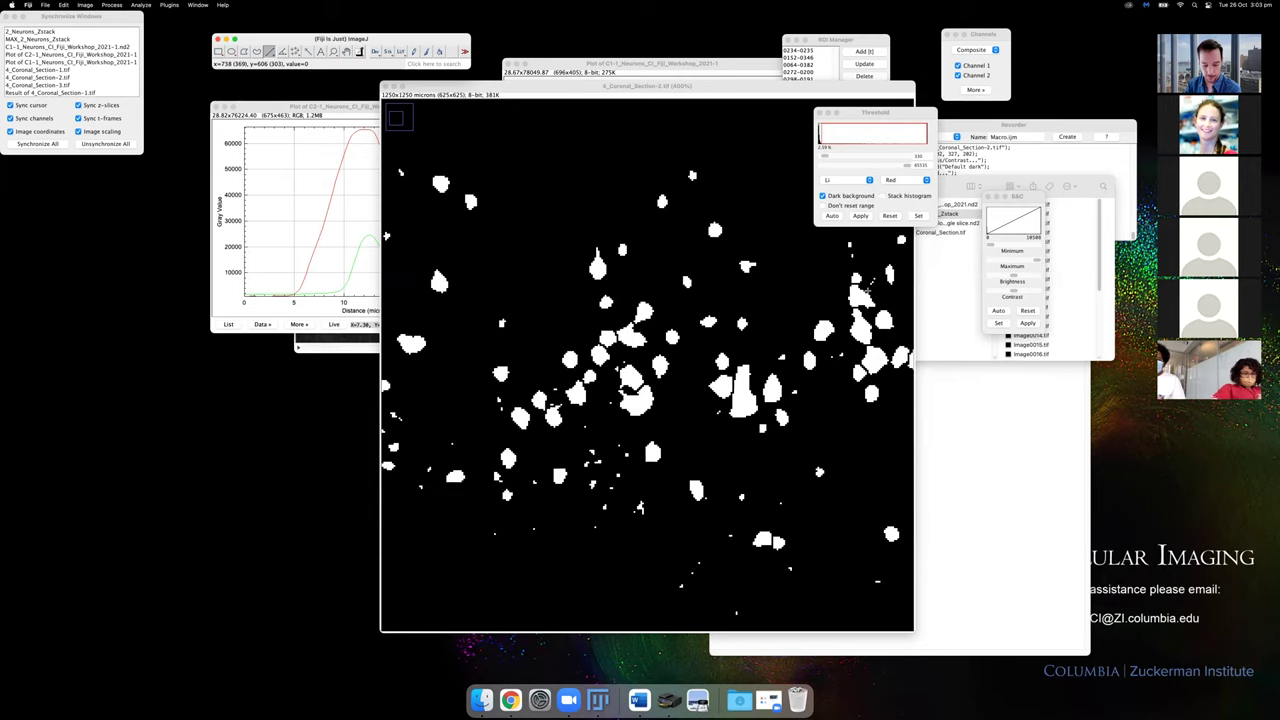
Start Analyze Particles on the watershed-separated mask and set the particle size range to 50-20000 square microns.
key("minus")
key("minus")
key("minus")
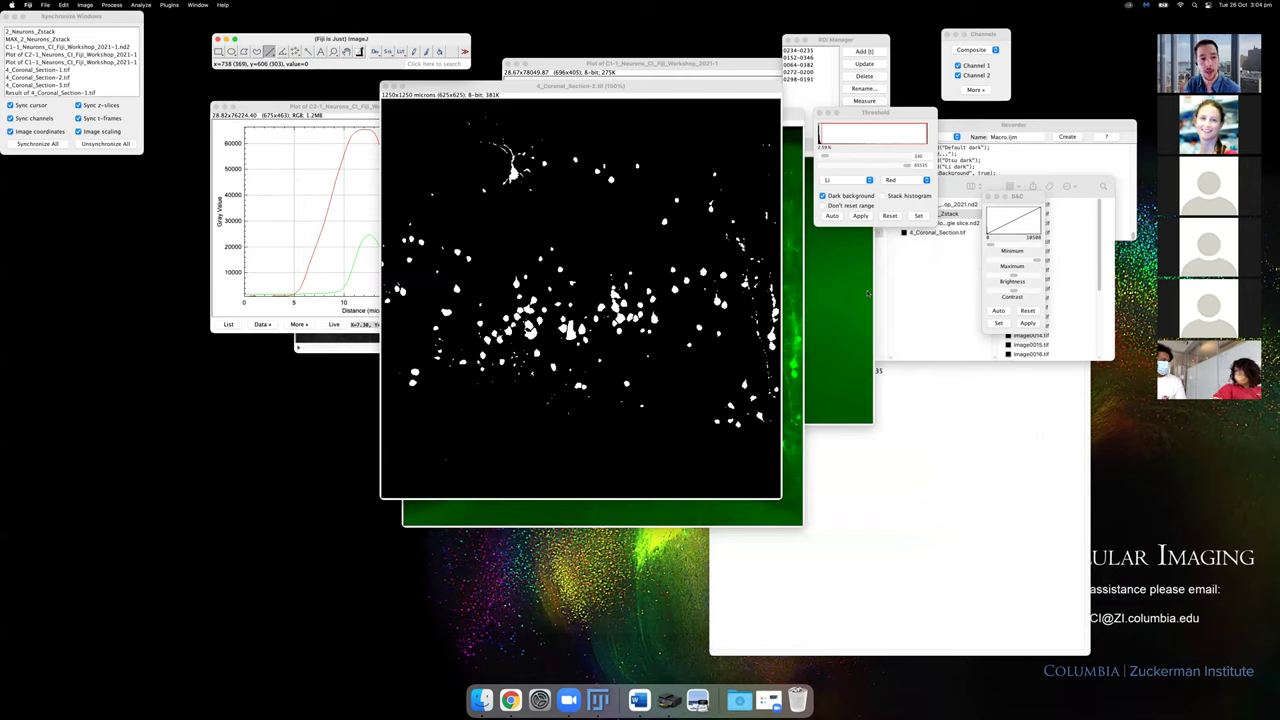
left_click_drag(457, 37, 495, 37)
left_click(141, 5)
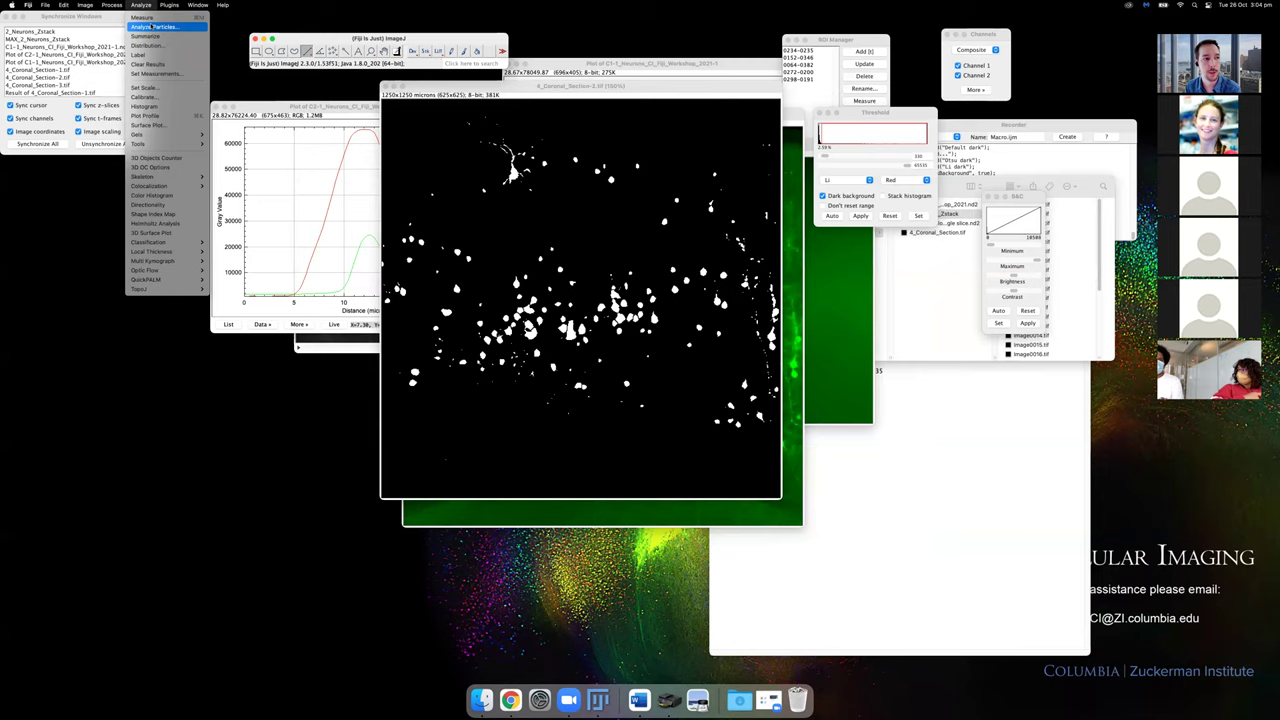
left_click(164, 28)
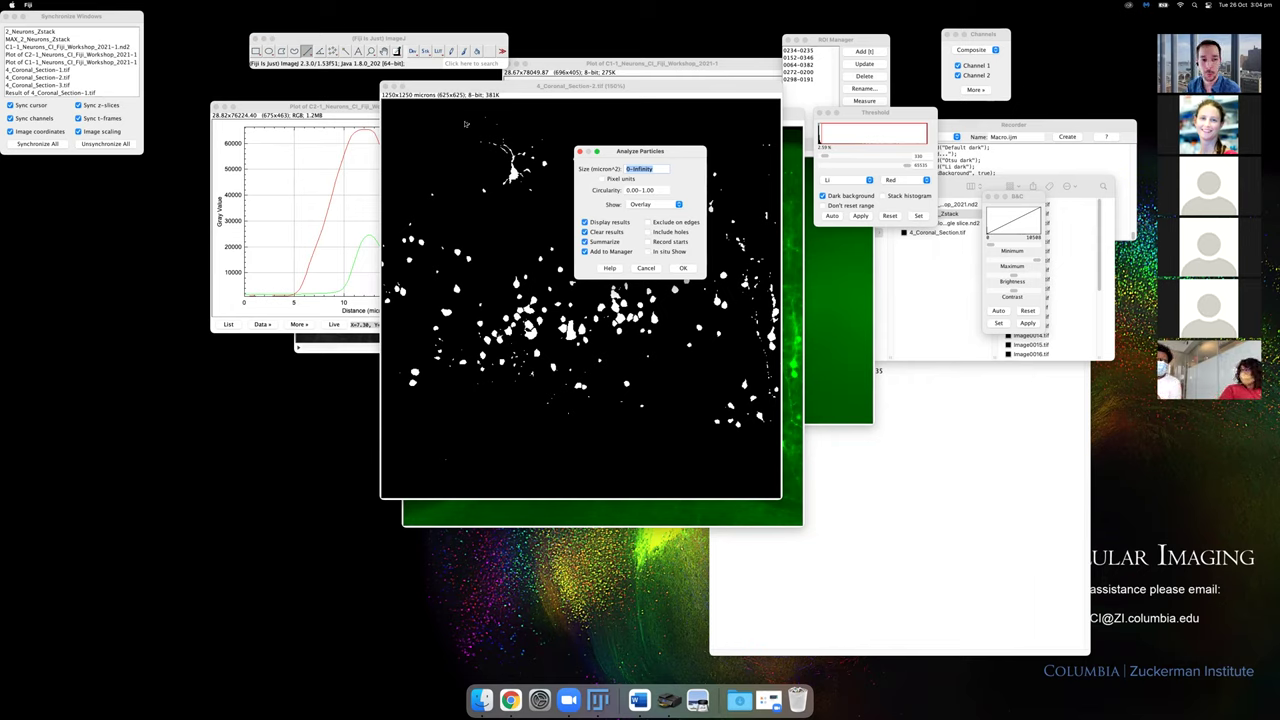
type("10")
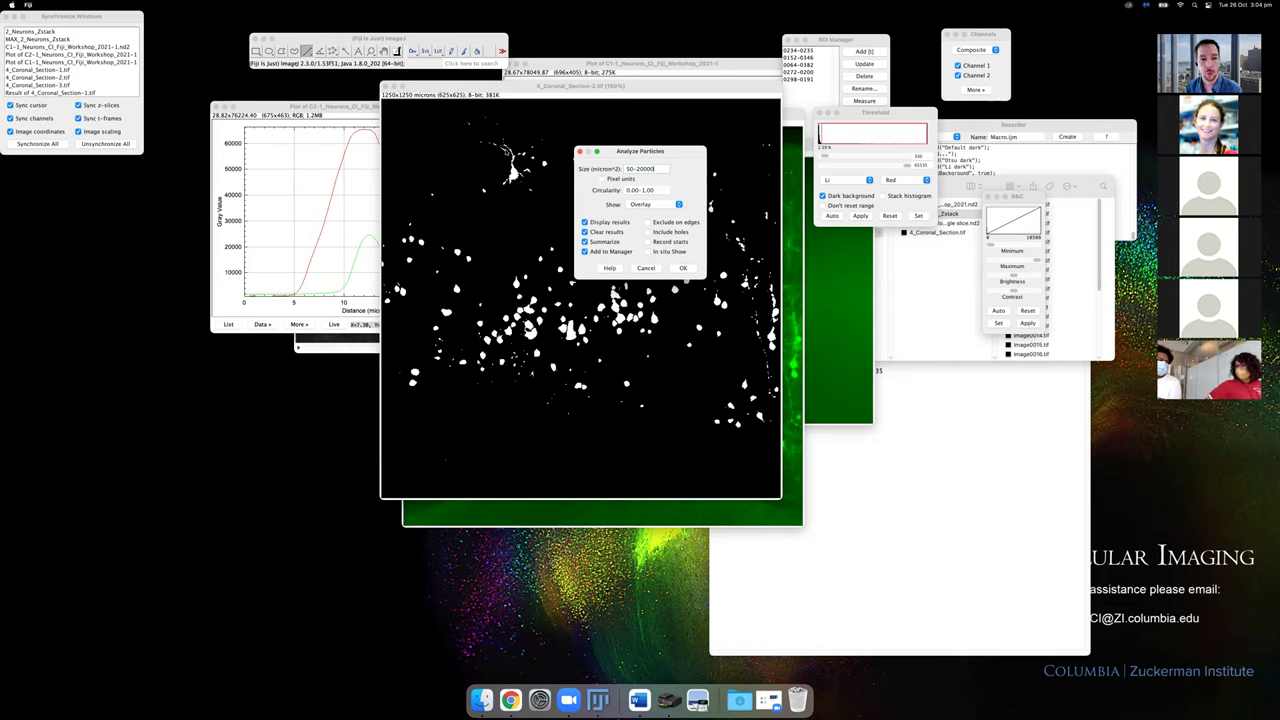
Run the particle analysis with circularity 0.00-1.00 and Overlay output, discarding the earlier measurements.
left_click(640, 190)
double_click(632, 190)
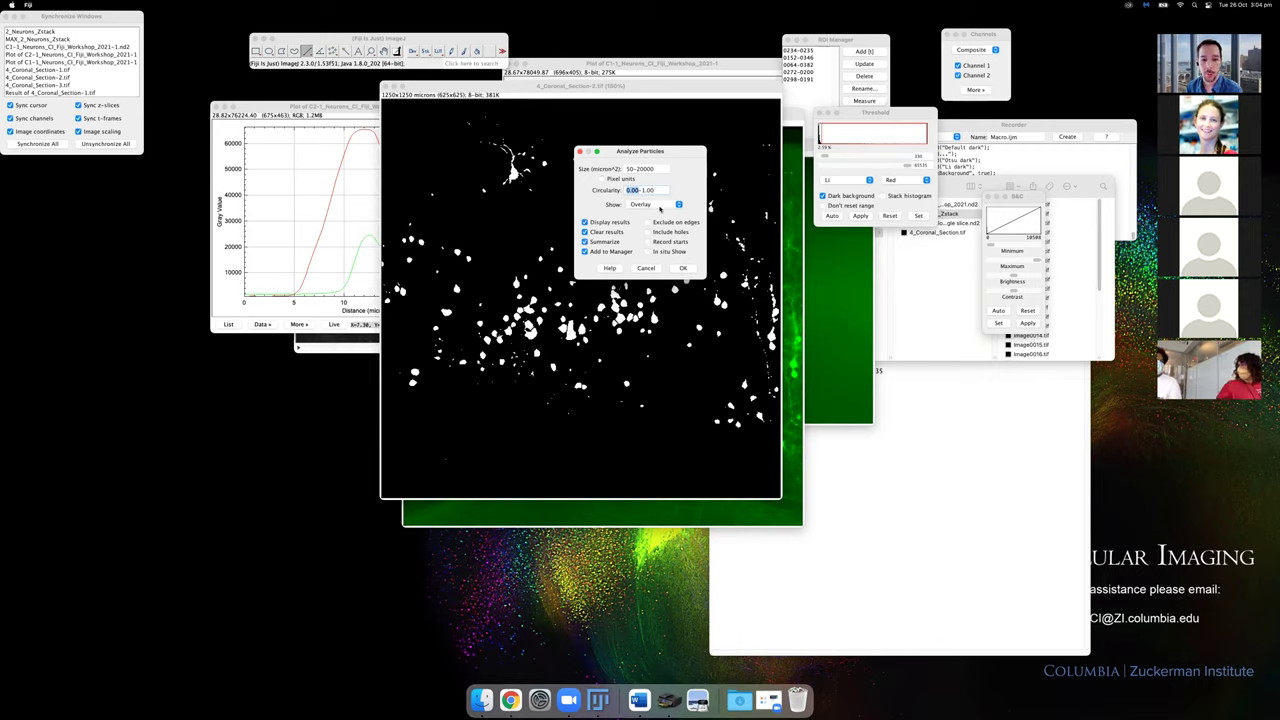
left_click(660, 206)
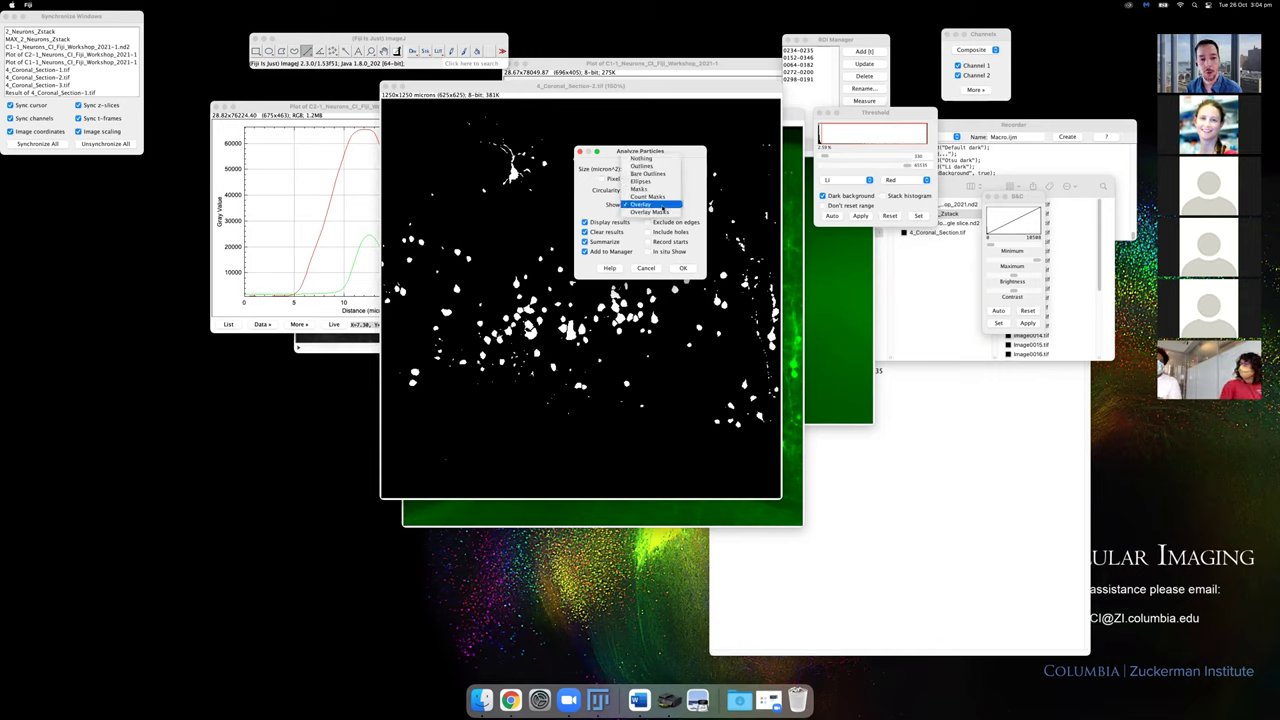
left_click(660, 205)
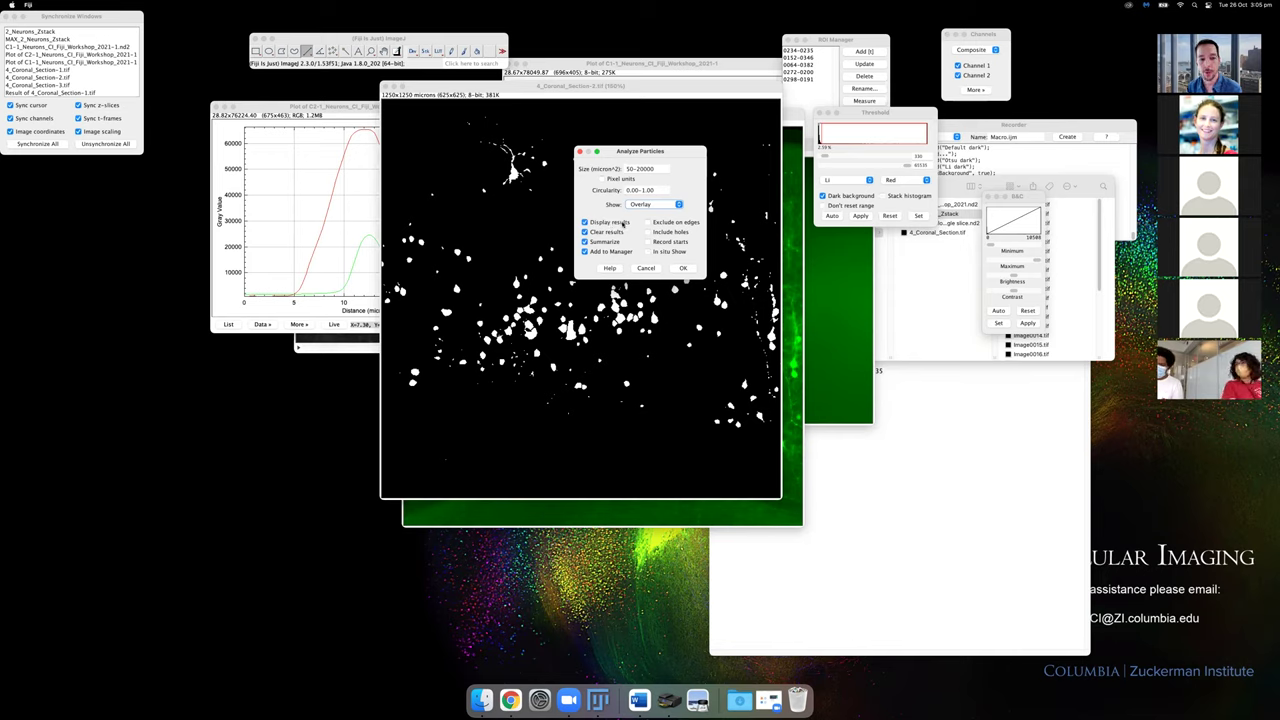
left_click(683, 268)
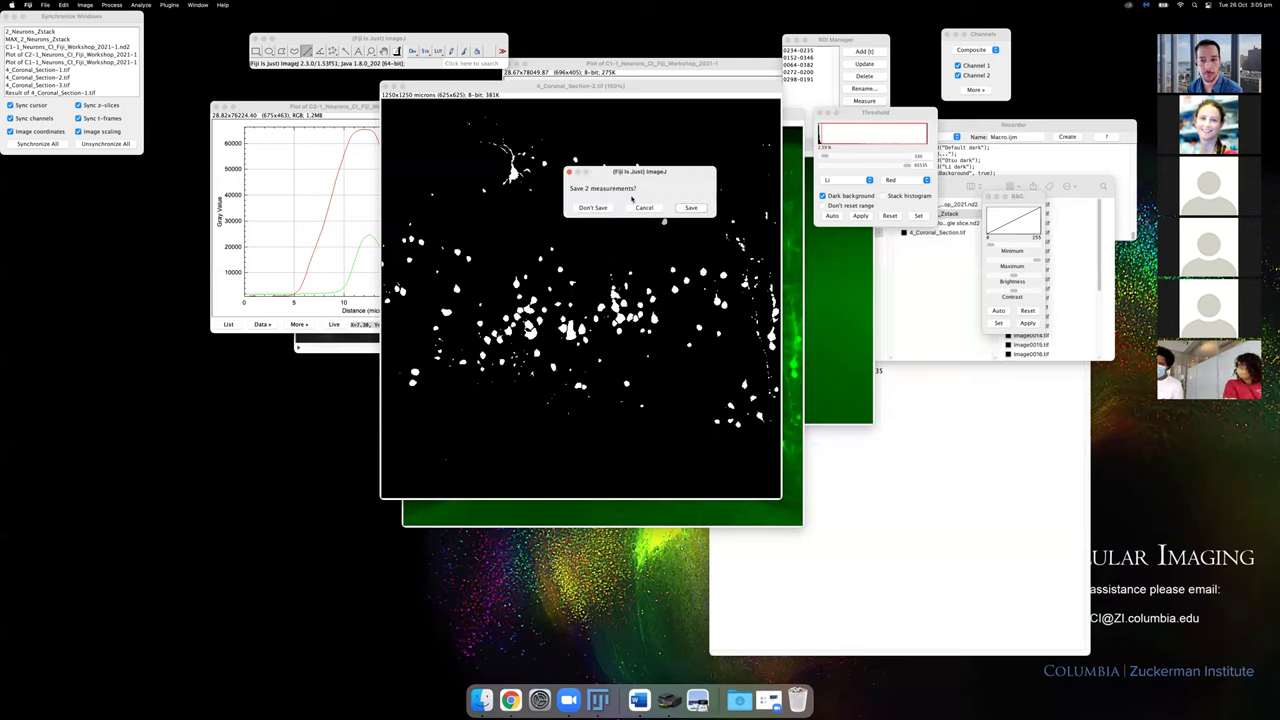
left_click(600, 206)
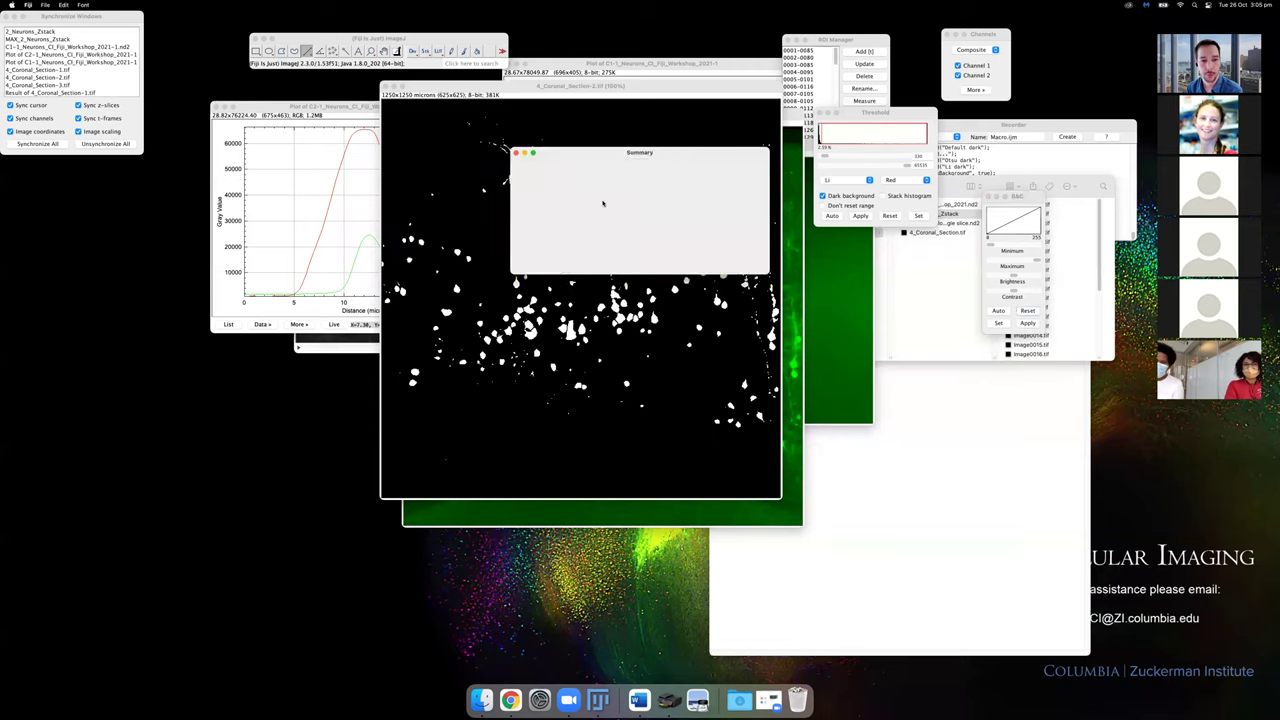
Examine the outlined, numbered particles on the mask, with the Summary table and ROI Manager moved clear of the image.
left_click_drag(583, 155, 921, 440)
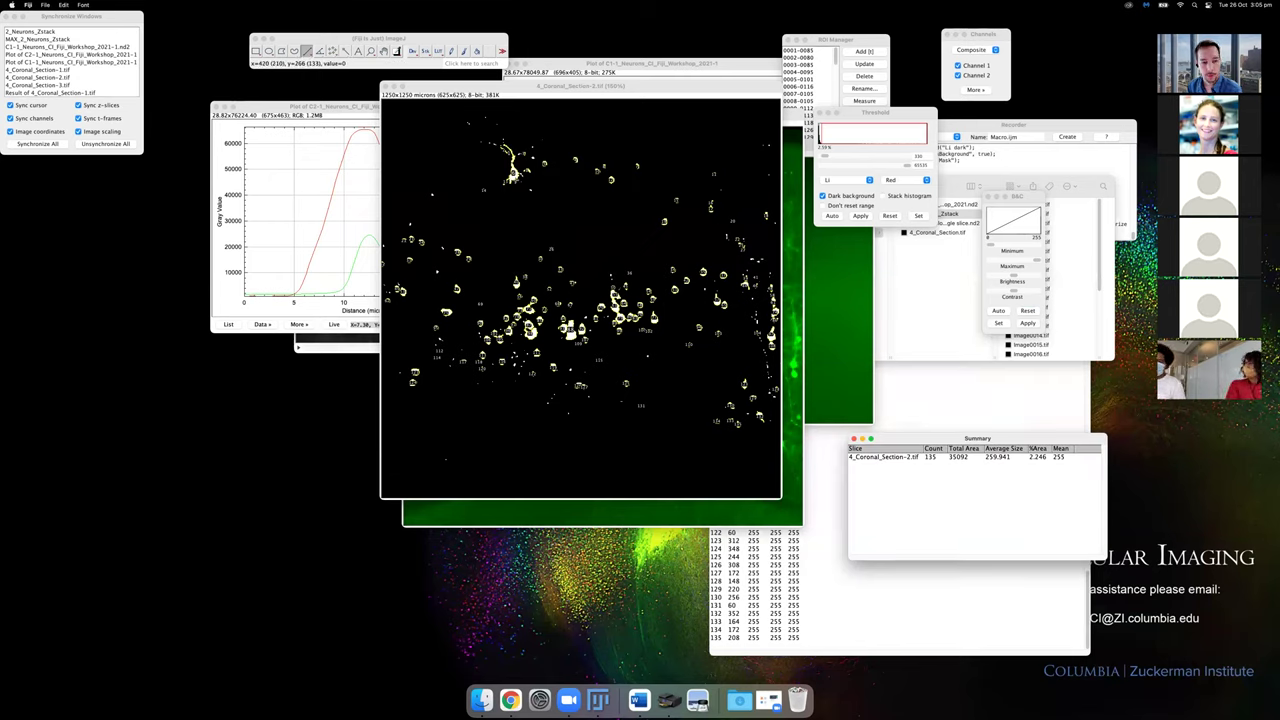
key("plus")
key("plus")
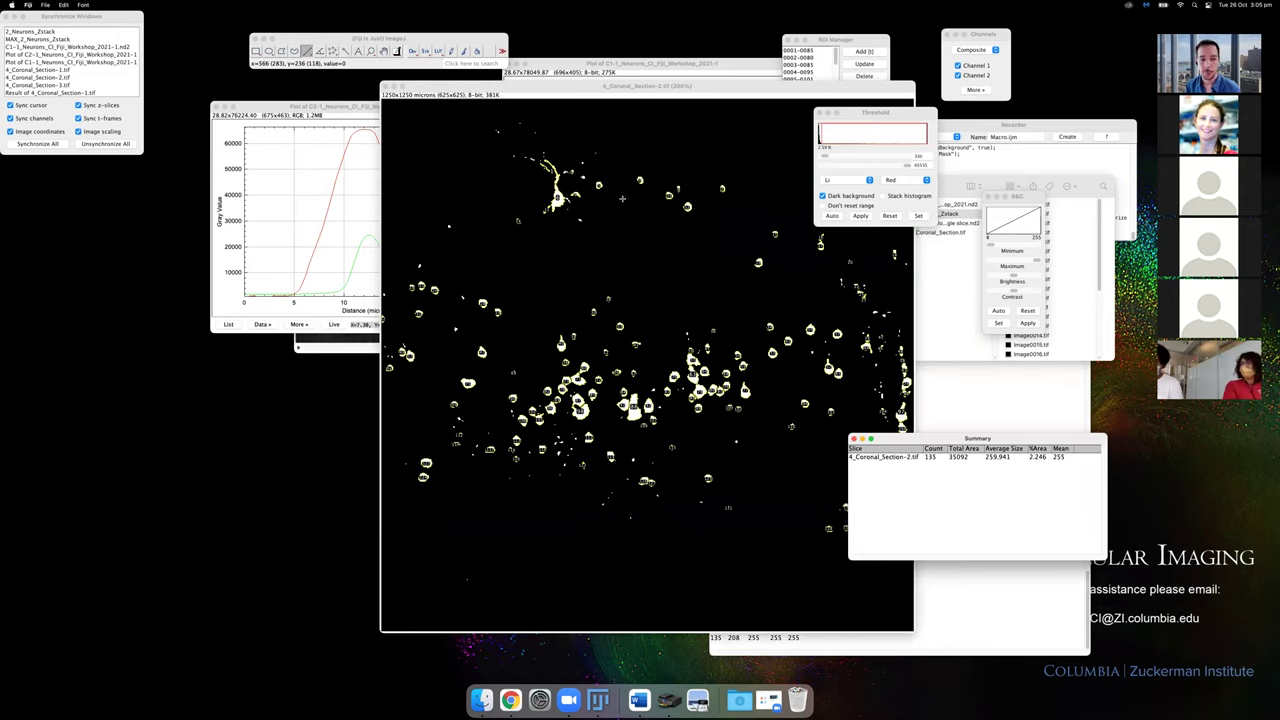
key("plus")
key("plus")
key("minus")
key("minus")
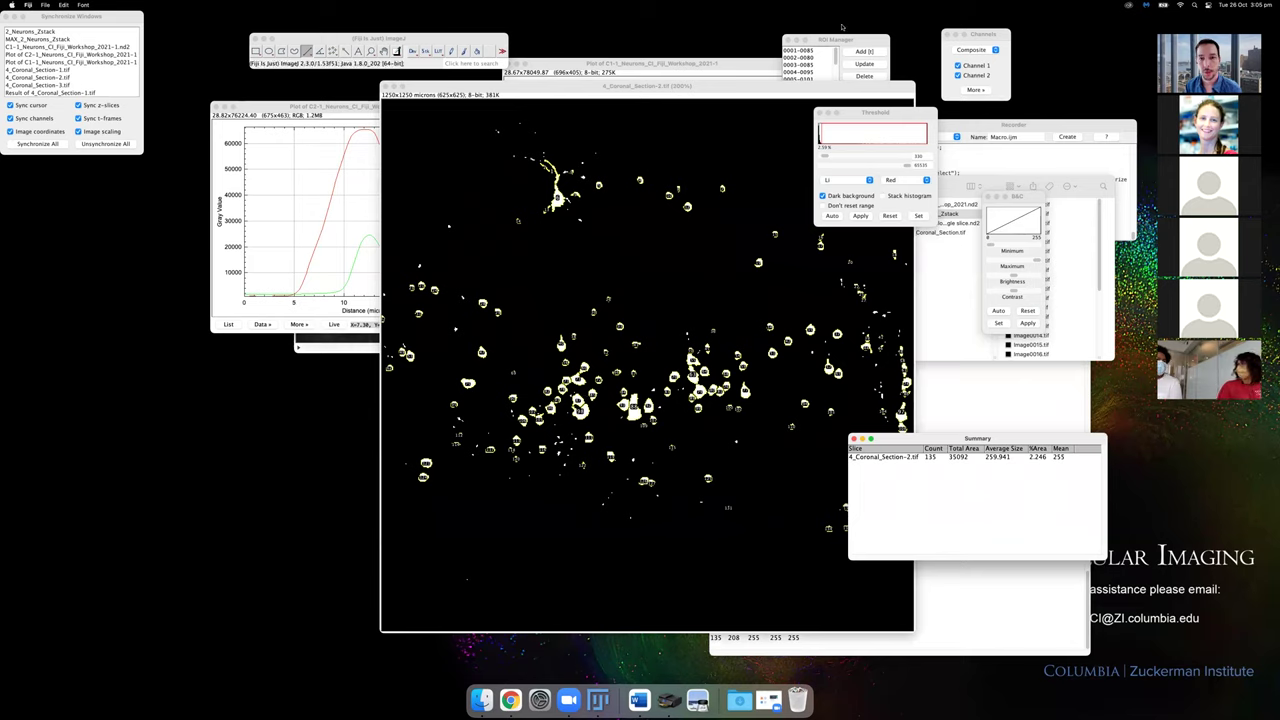
left_click_drag(836, 39, 1090, 80)
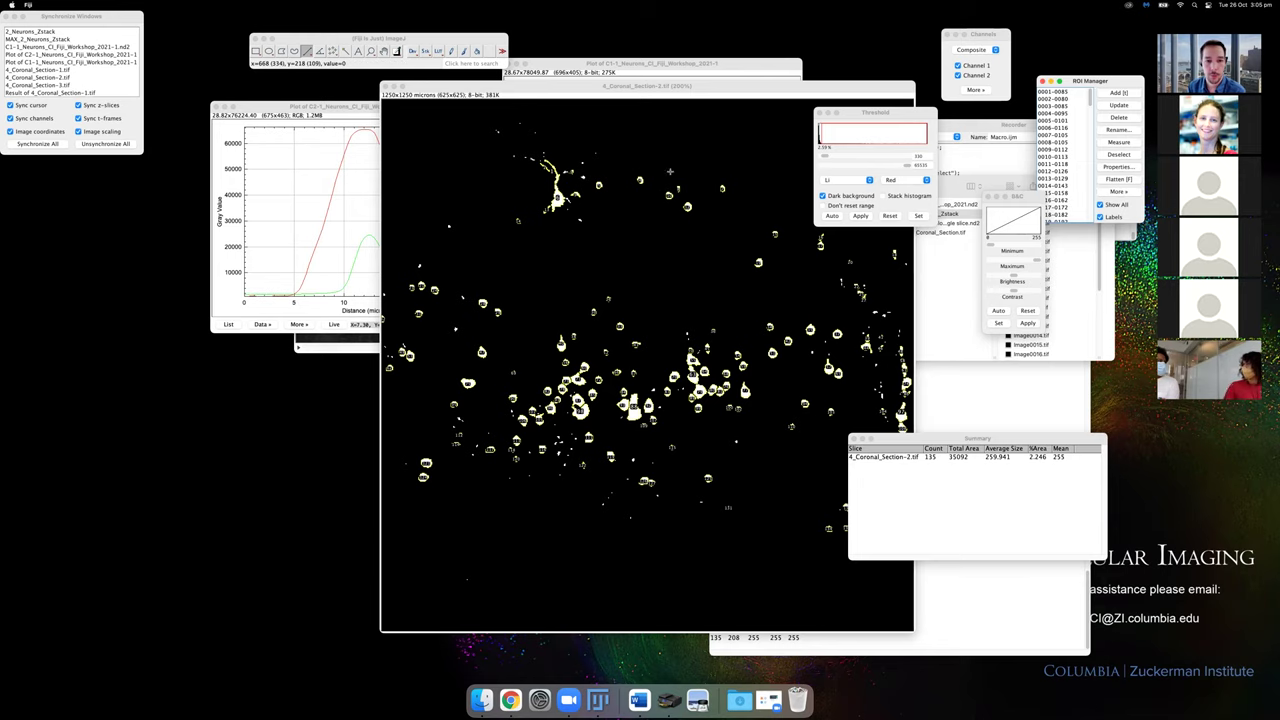
left_click_drag(665, 86, 575, 81)
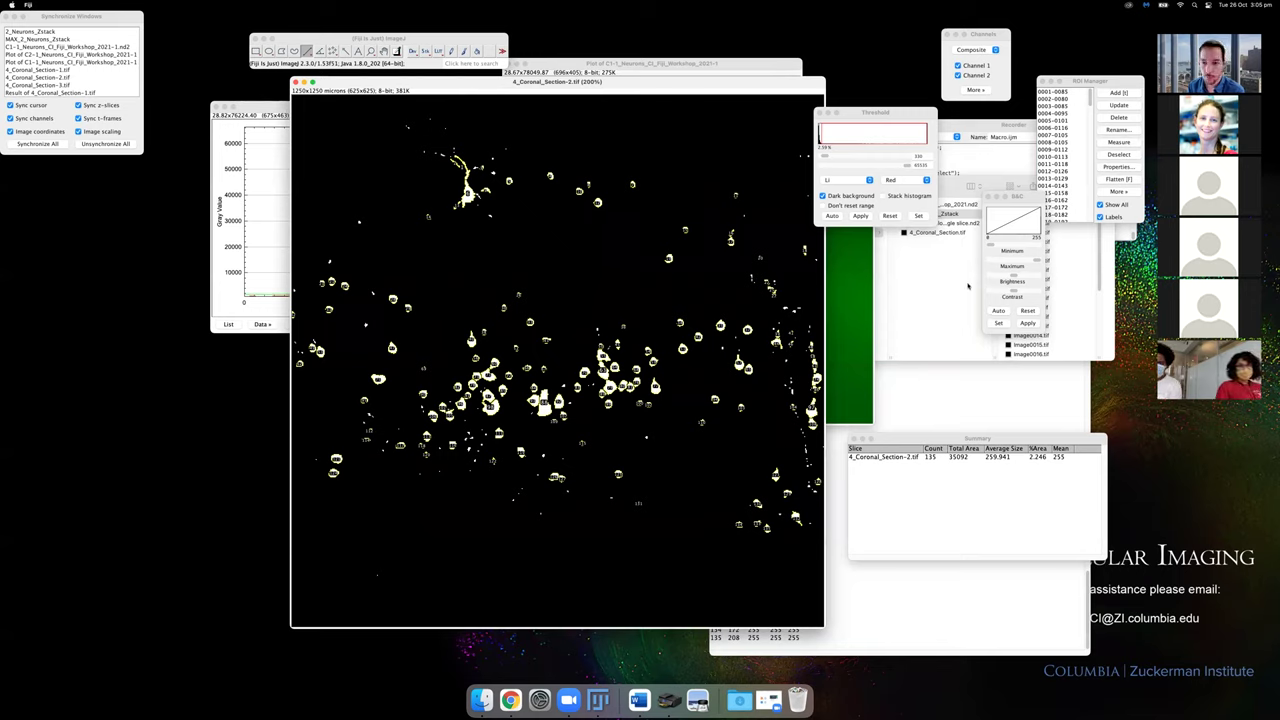
Import the 2_Neurons_Zstack folder as an image sequence and place the stack over the mask image.
left_click(929, 301)
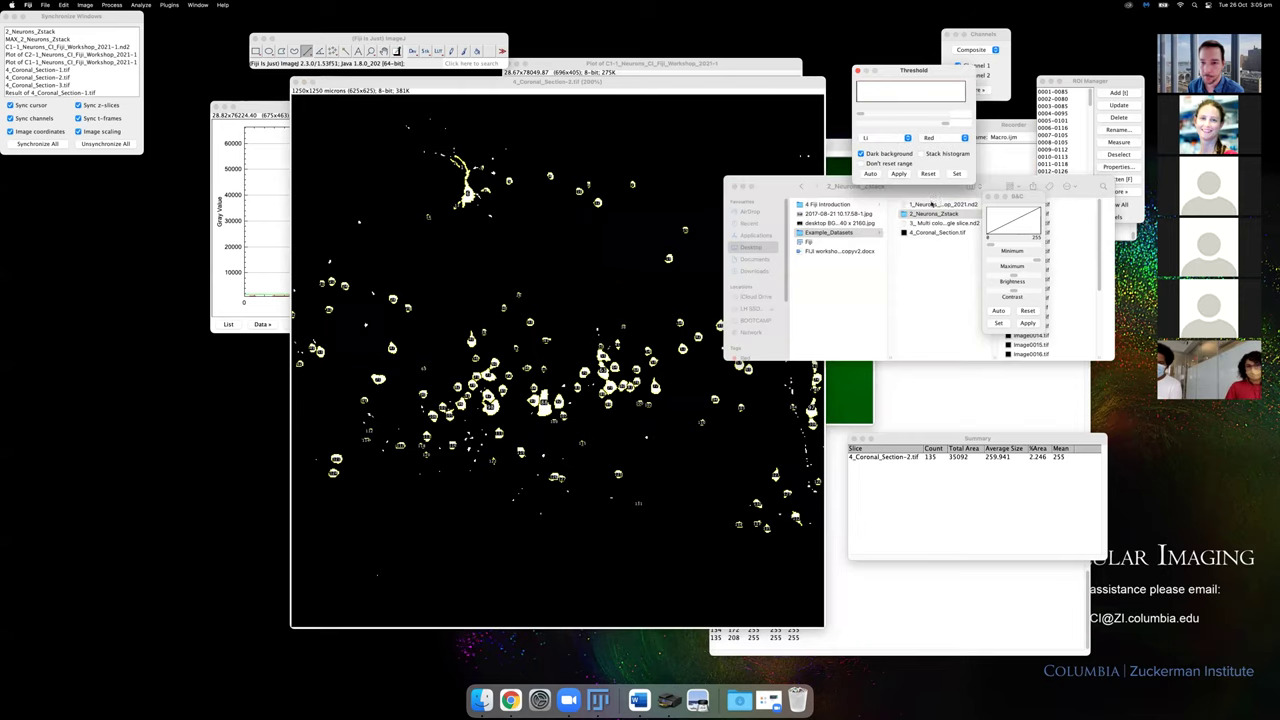
left_click(927, 215)
left_click_drag(851, 218, 721, 318)
left_click(749, 309)
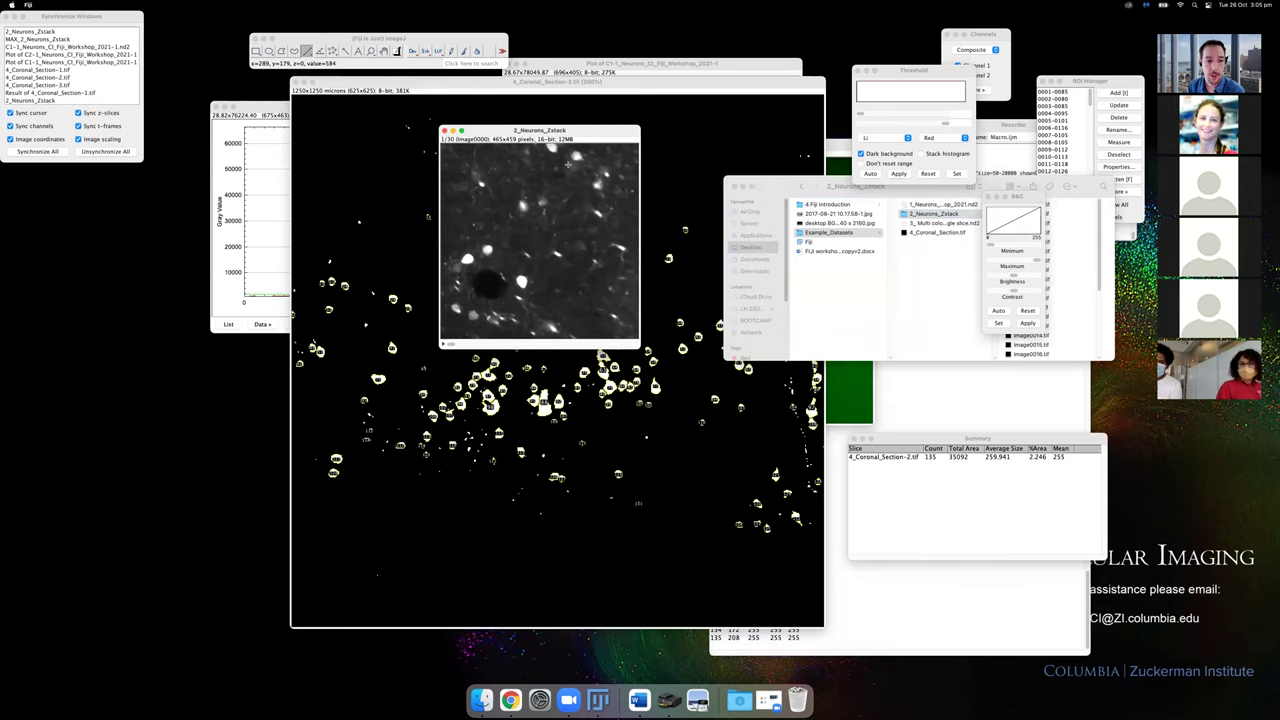
left_click_drag(566, 141, 651, 139)
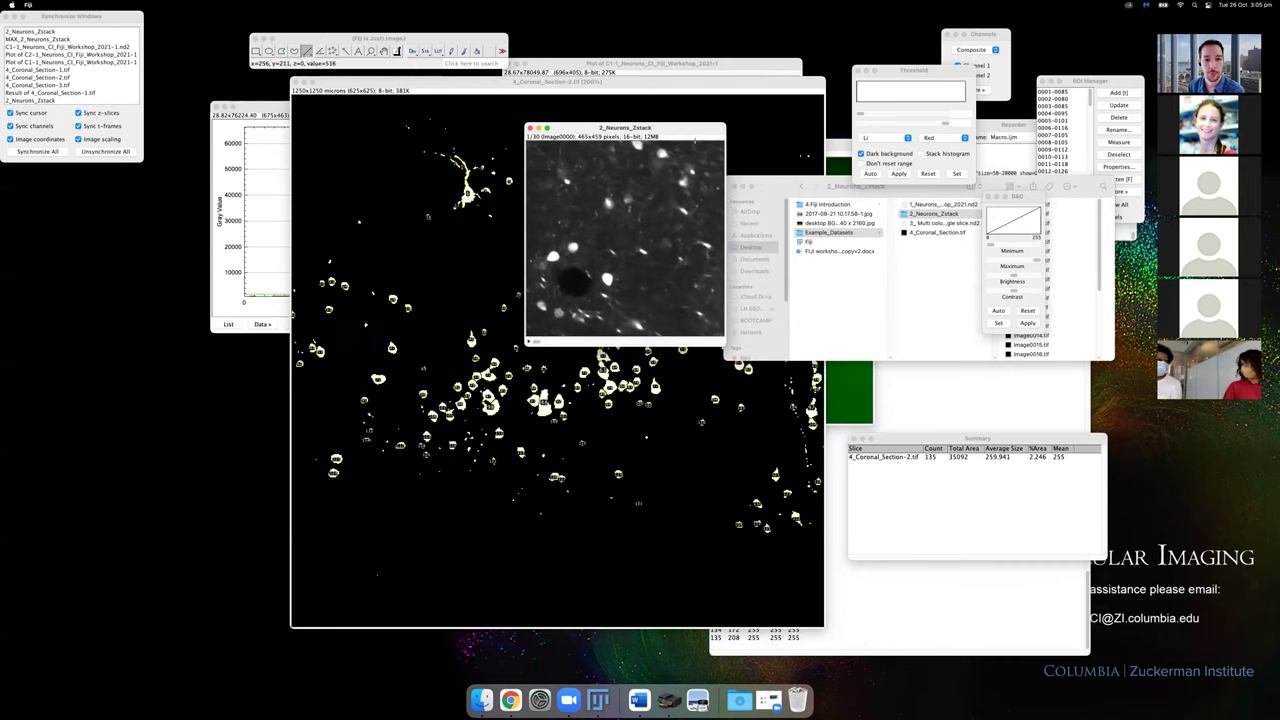
Close the coronal section mask without saving, the plots and all remaining images.
left_click(295, 82)
left_click(595, 215)
left_click(215, 106)
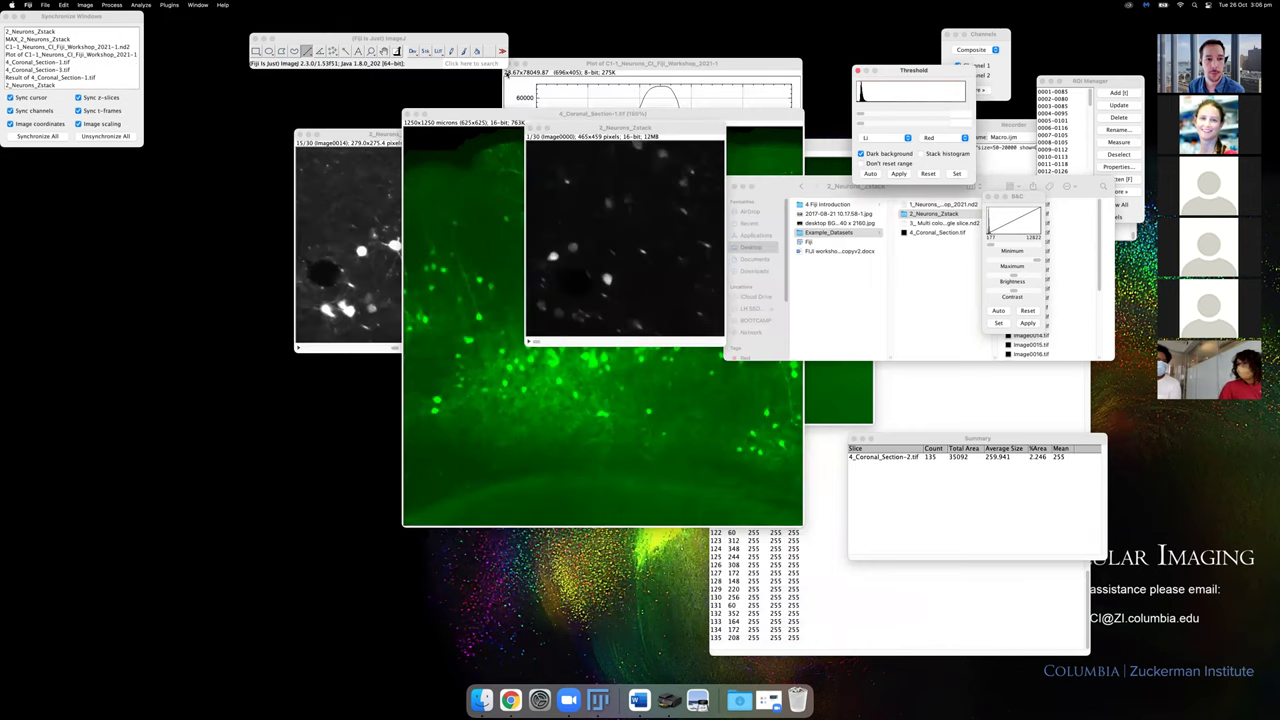
left_click(510, 63)
left_click(509, 63)
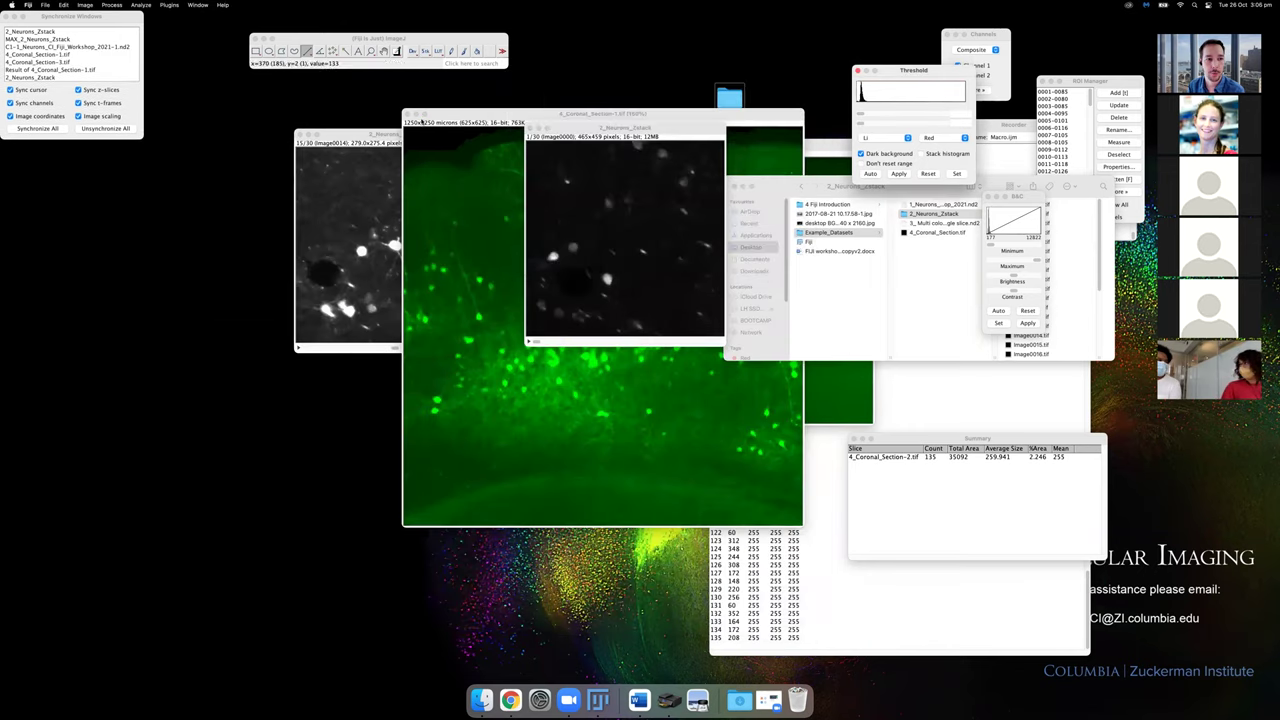
left_click(408, 114)
left_click(299, 133)
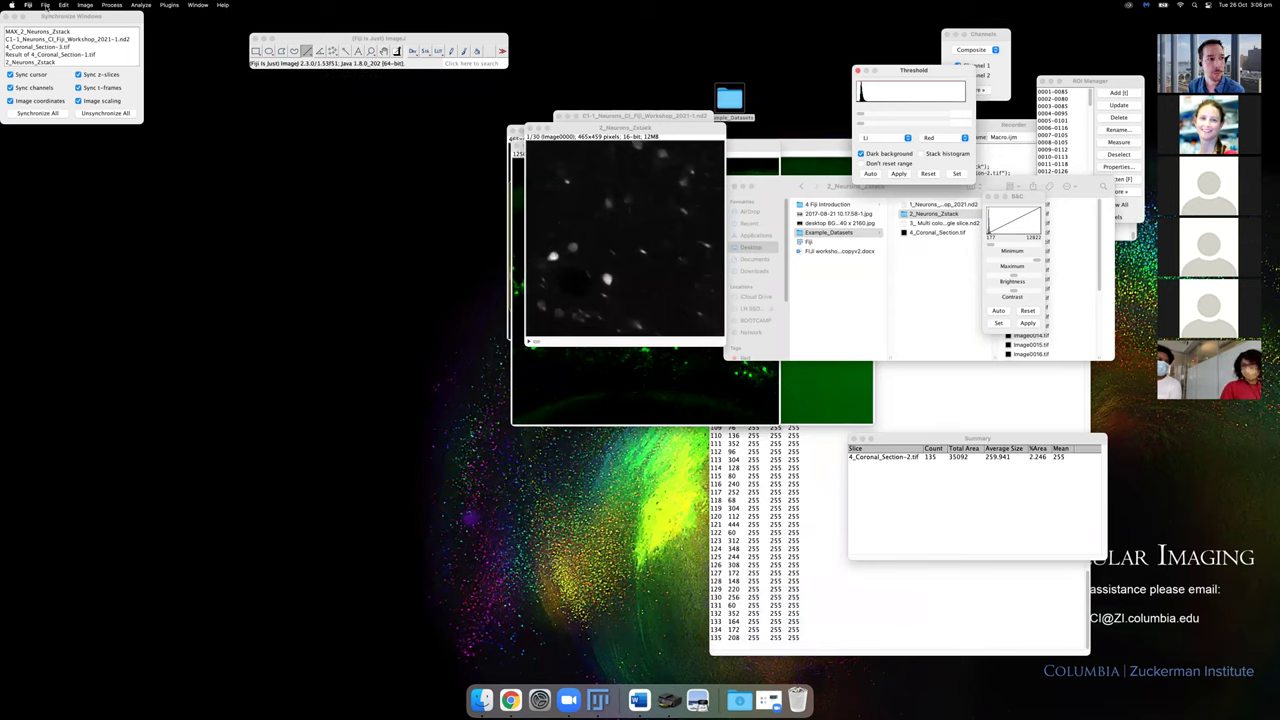
left_click(45, 6)
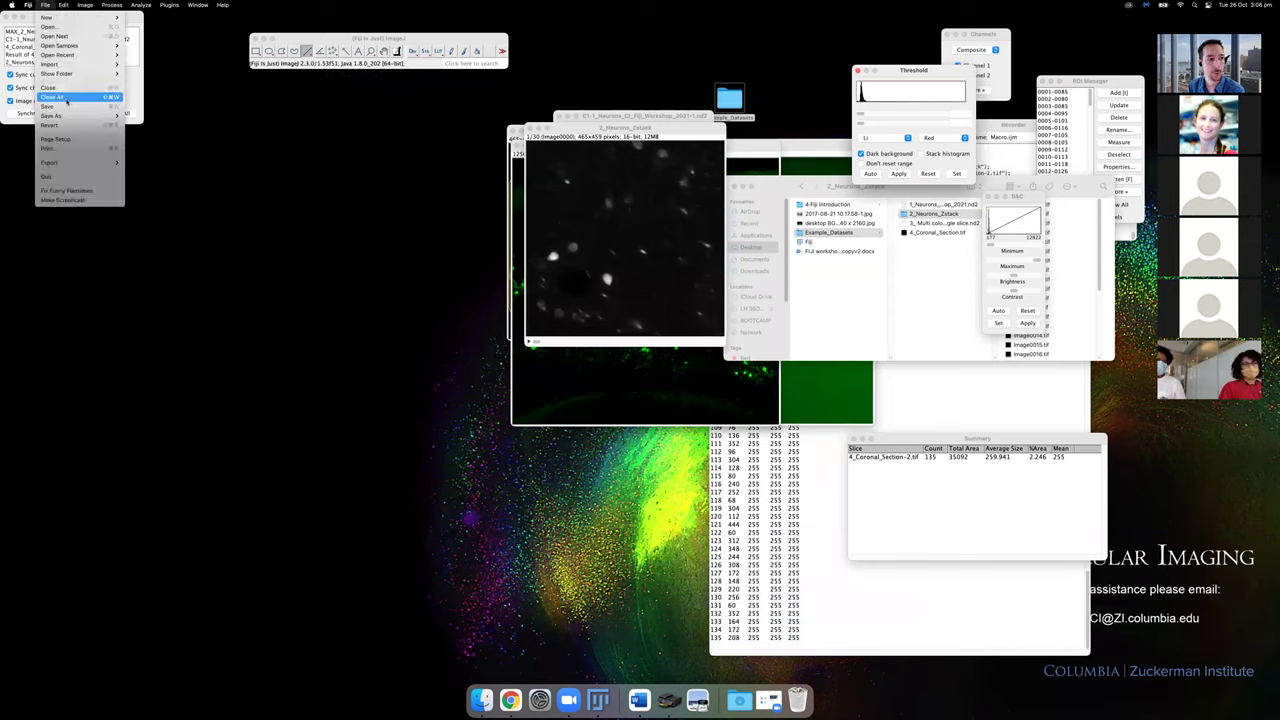
left_click(66, 101)
left_click(694, 203)
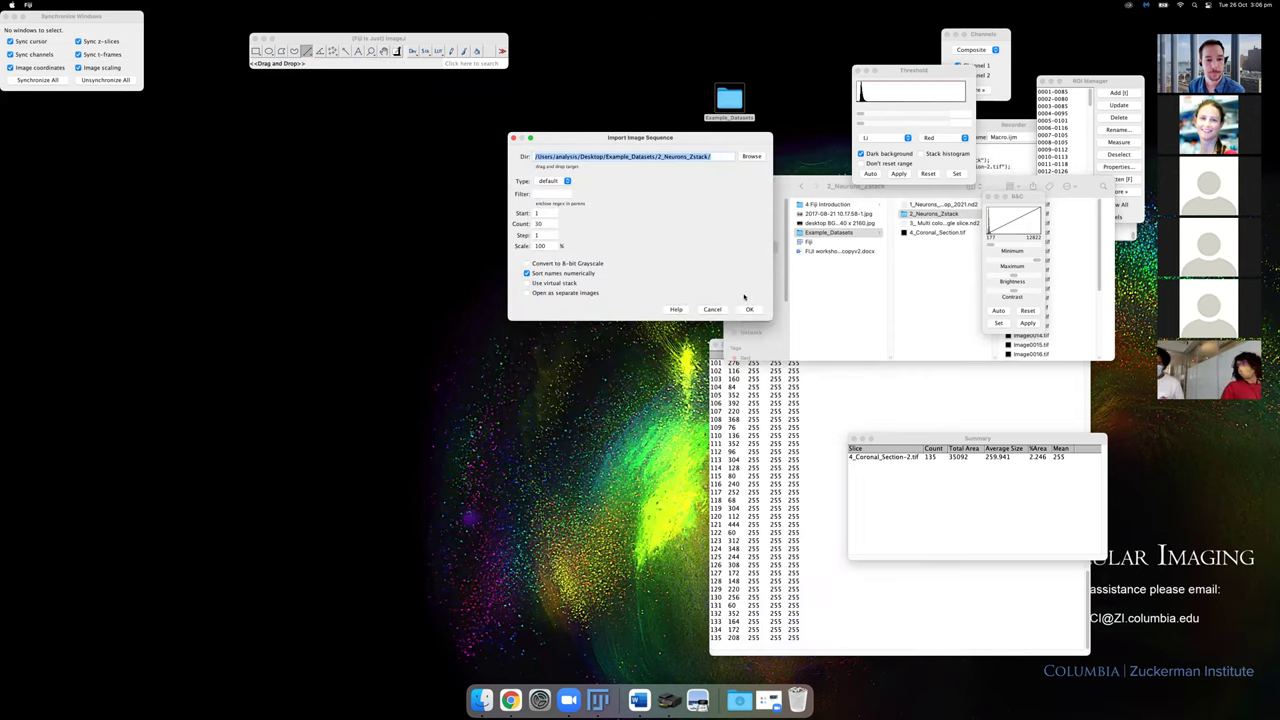
Load the 2_Neurons_Zstack image sequence afresh and raise its lower threshold so only the bright cell bodies are highlighted.
left_click(748, 311)
left_click_drag(625, 131, 588, 130)
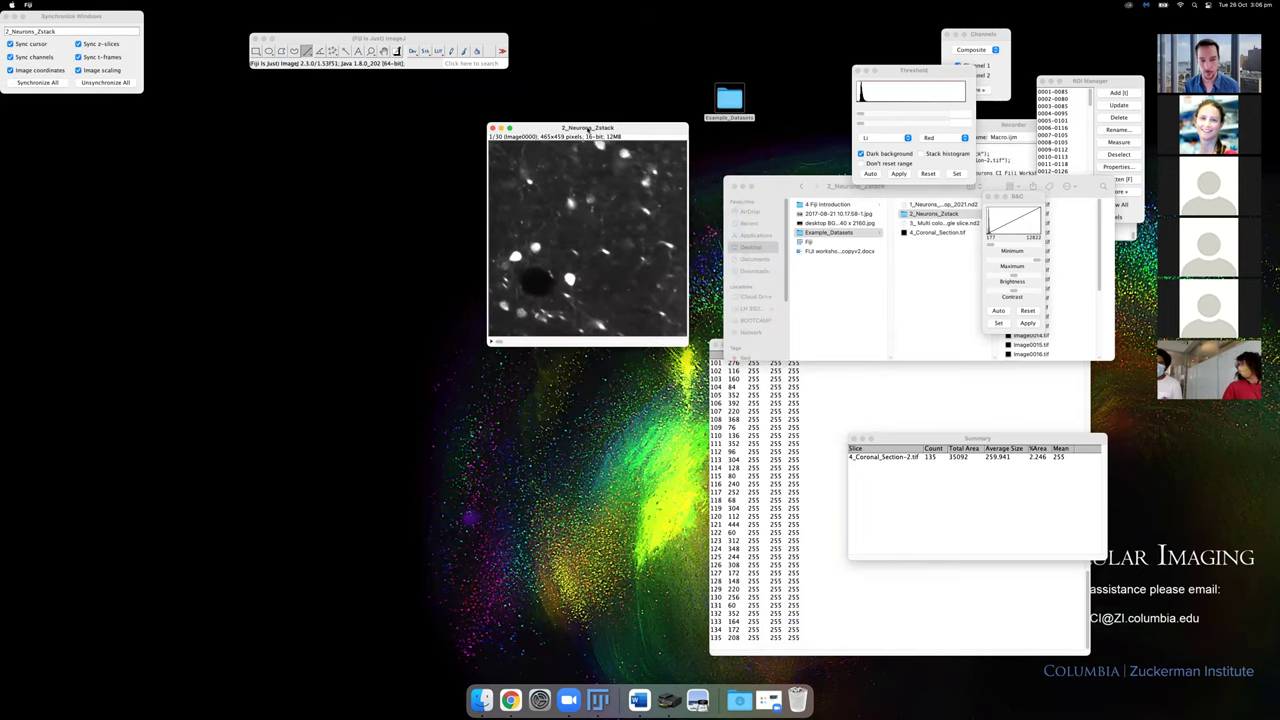
left_click(858, 128)
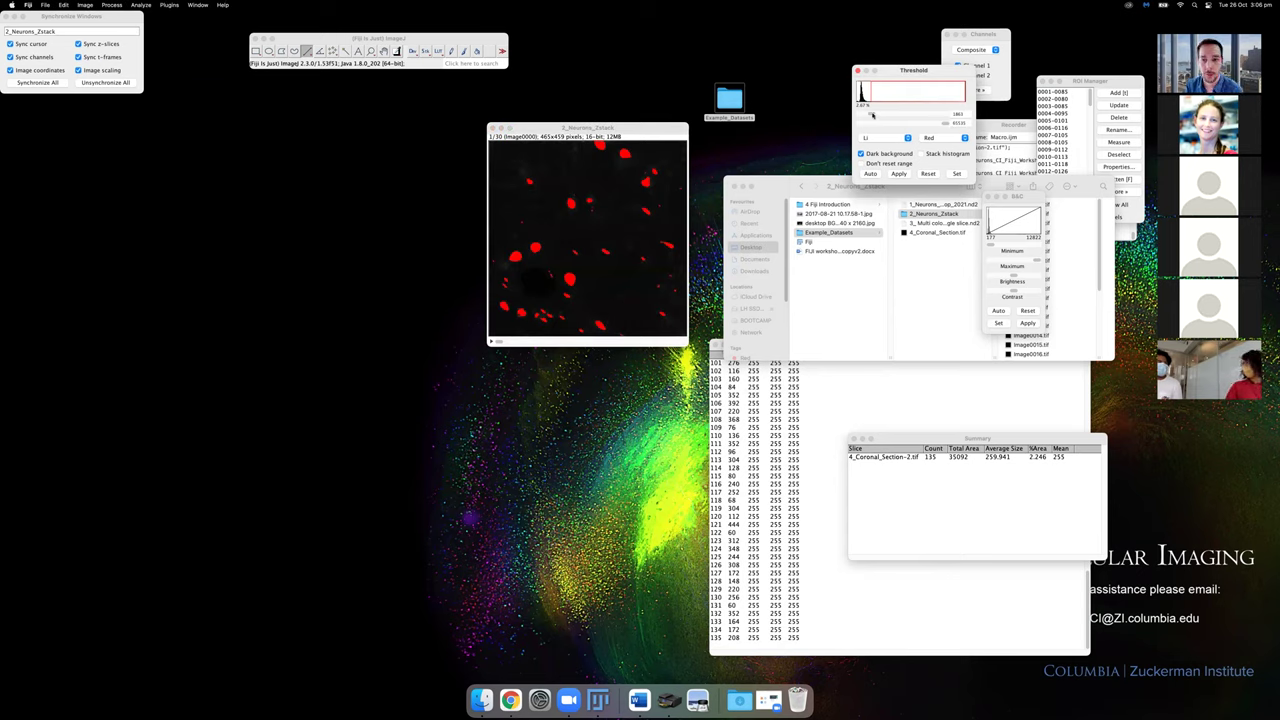
Convert the whole stack to binary with Li, dark background, black-background masks and no per-image threshold, and browse to slice 14.
left_click(894, 174)
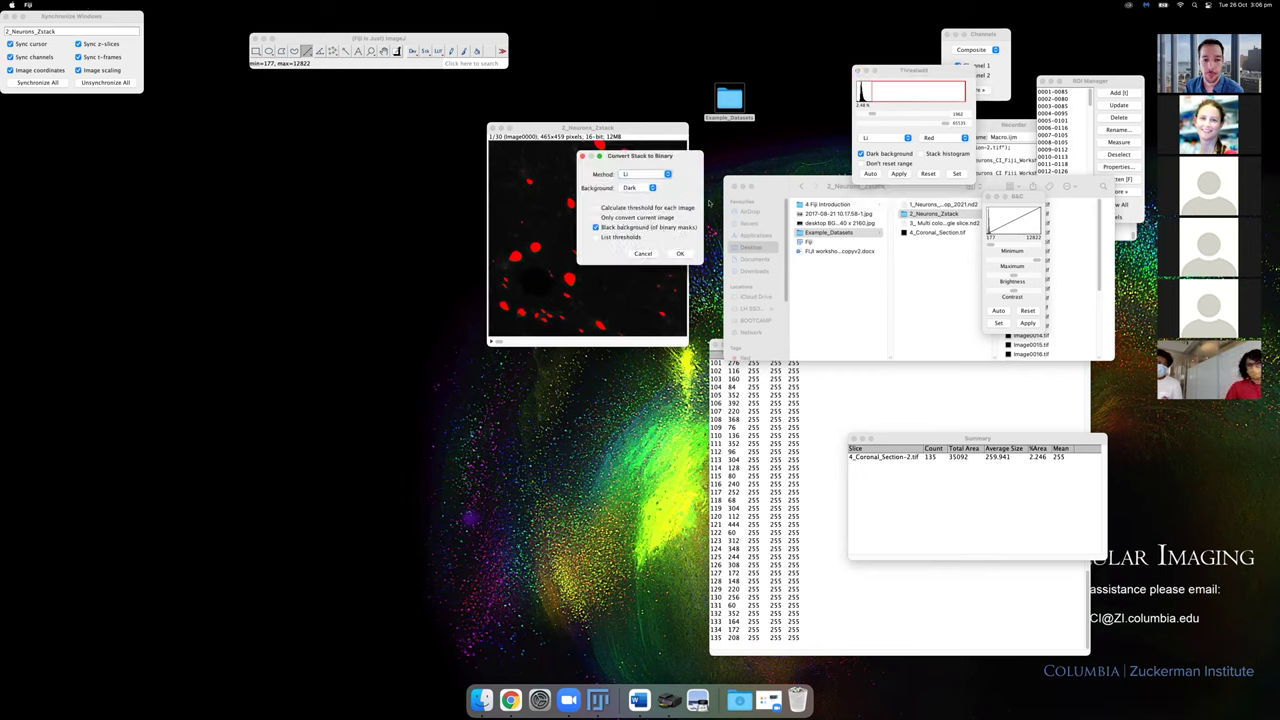
left_click(668, 208)
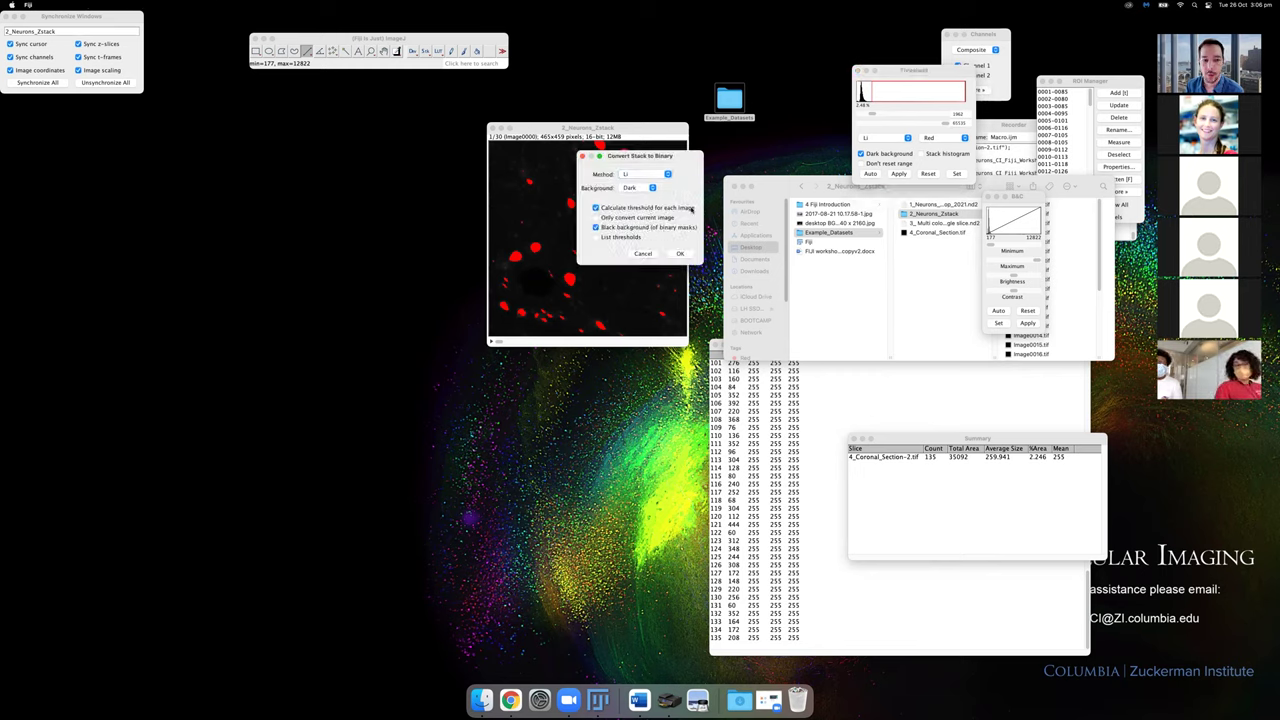
left_click(634, 209)
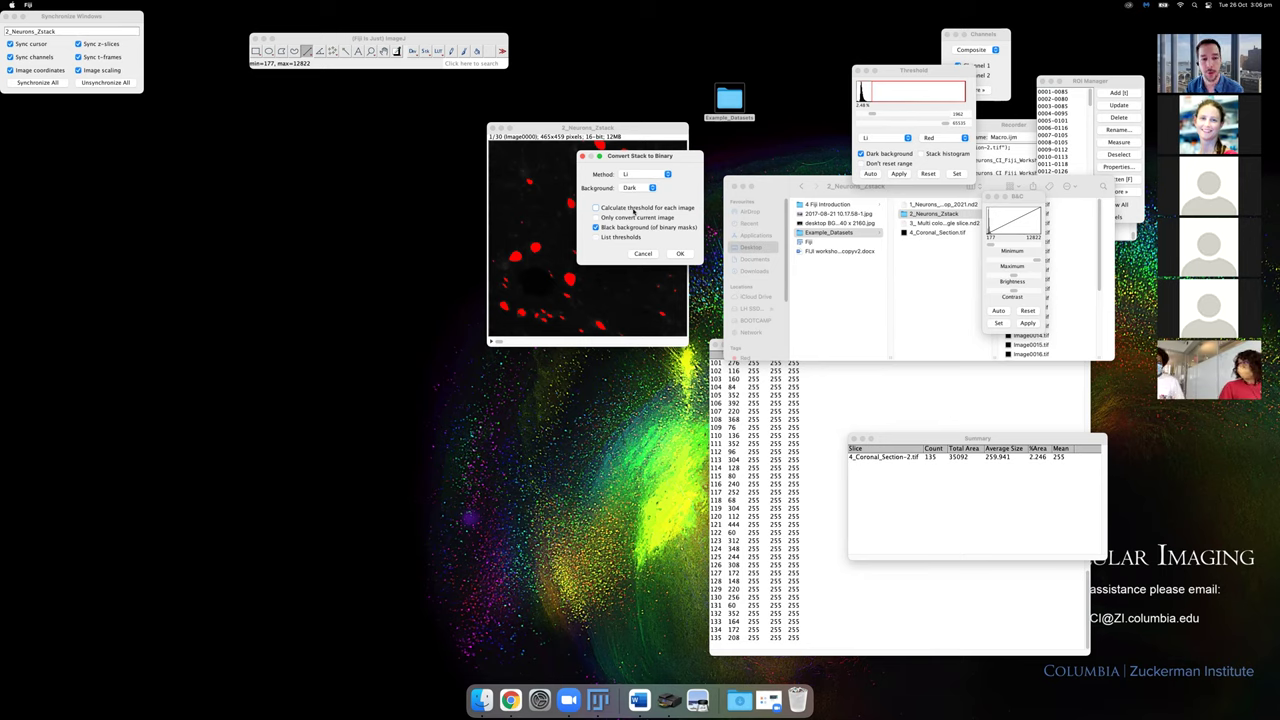
left_click(680, 253)
left_click_drag(496, 341, 580, 342)
left_click(411, 38)
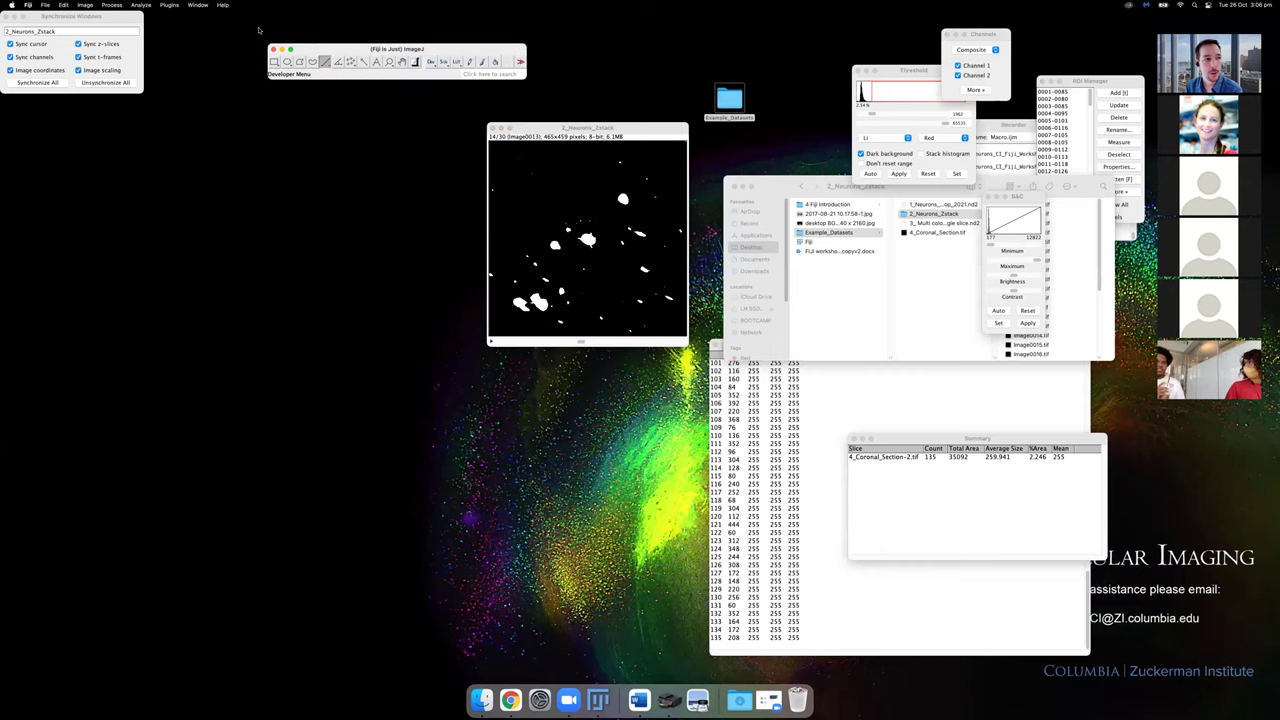
Check the 3D OC measurement options, and run 3D Objects Counter on the z-stack with threshold 128, minimum size 10, edge objects excluded, all maps and tables.
left_click(139, 5)
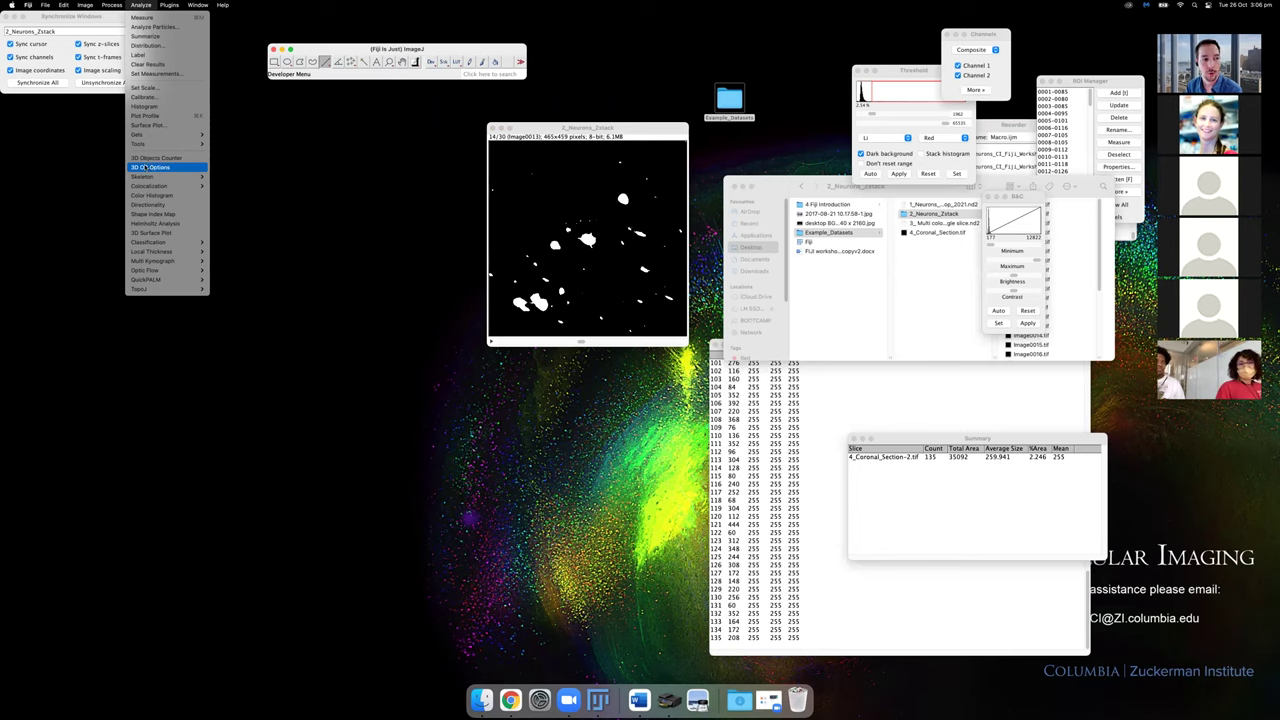
left_click(147, 167)
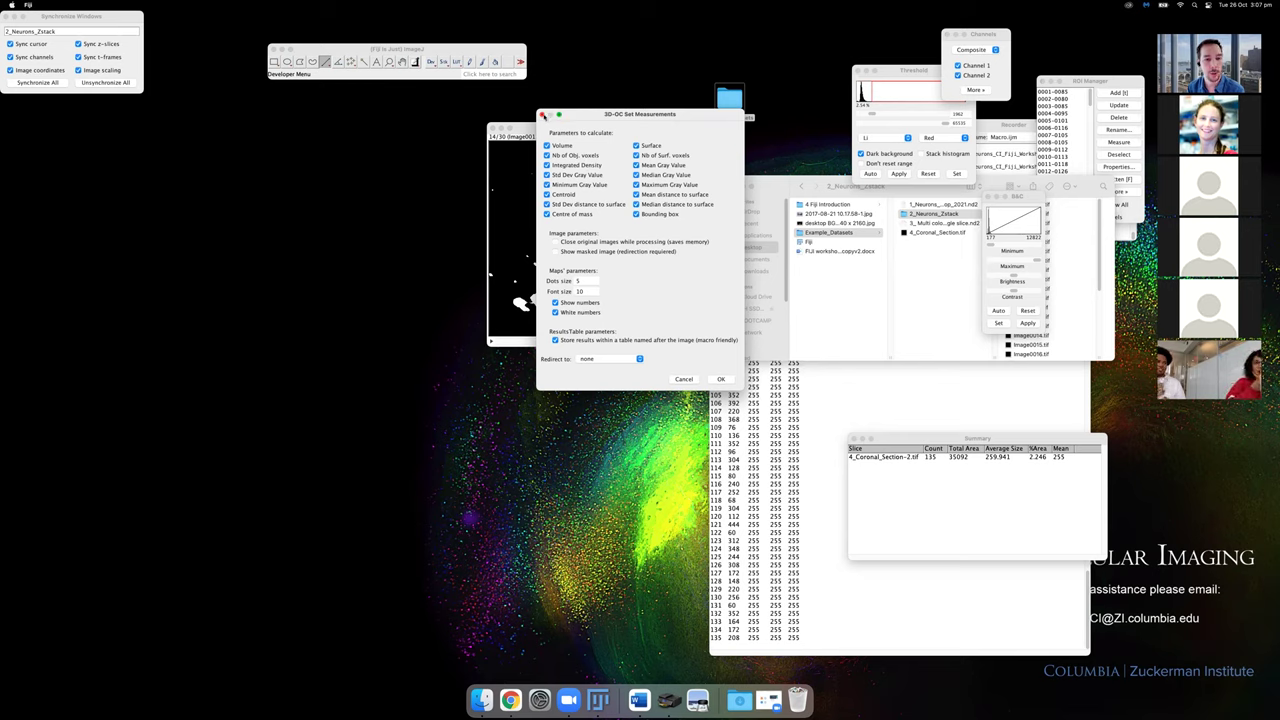
left_click(141, 5)
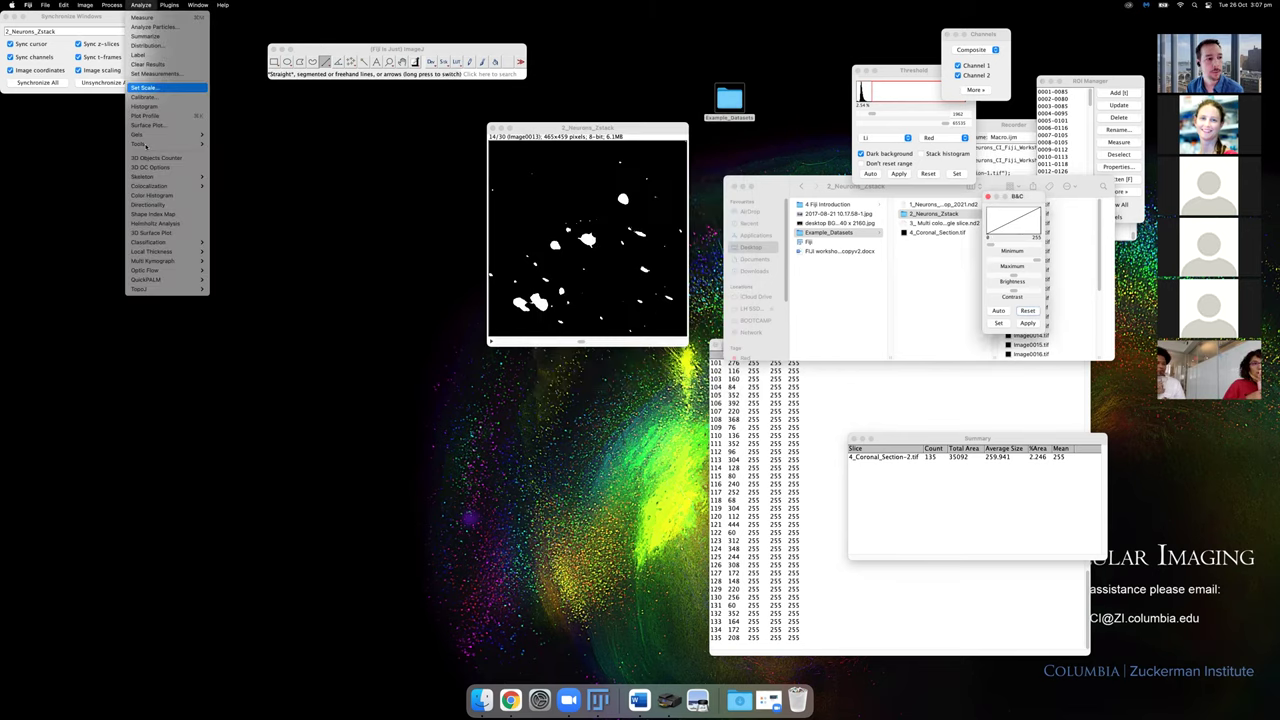
left_click(155, 158)
left_click_drag(655, 137, 802, 187)
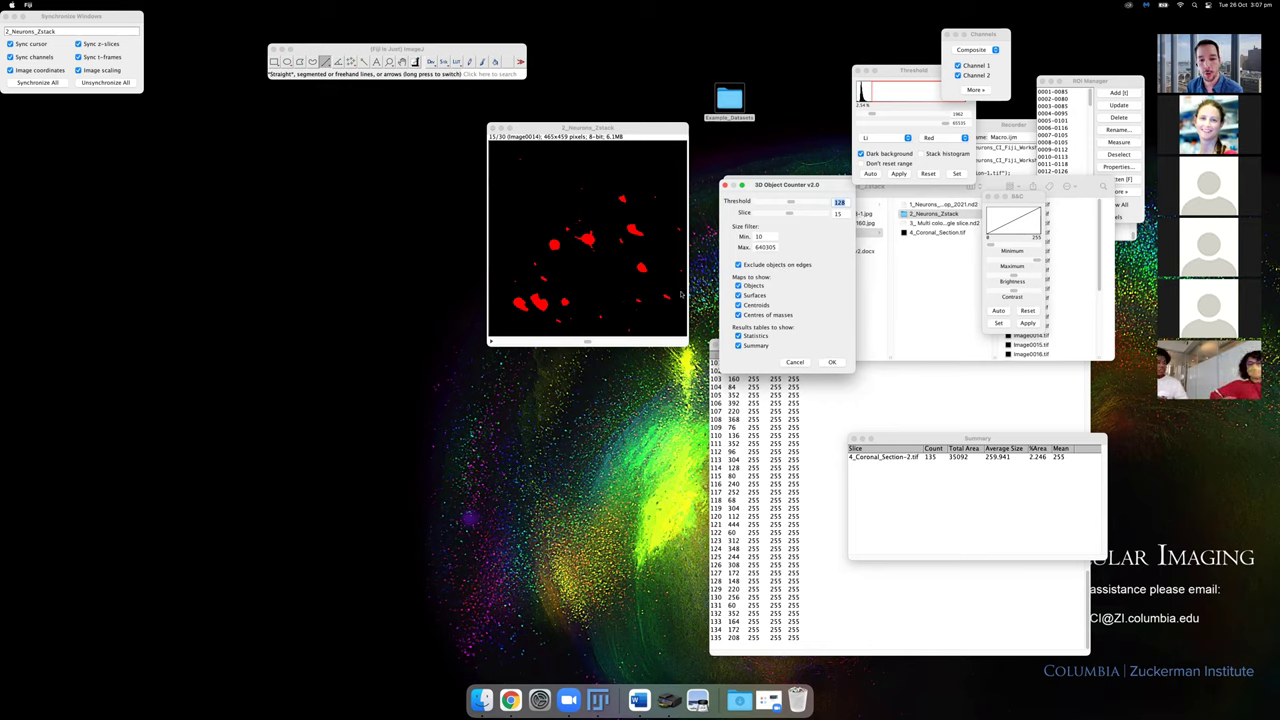
left_click(832, 363)
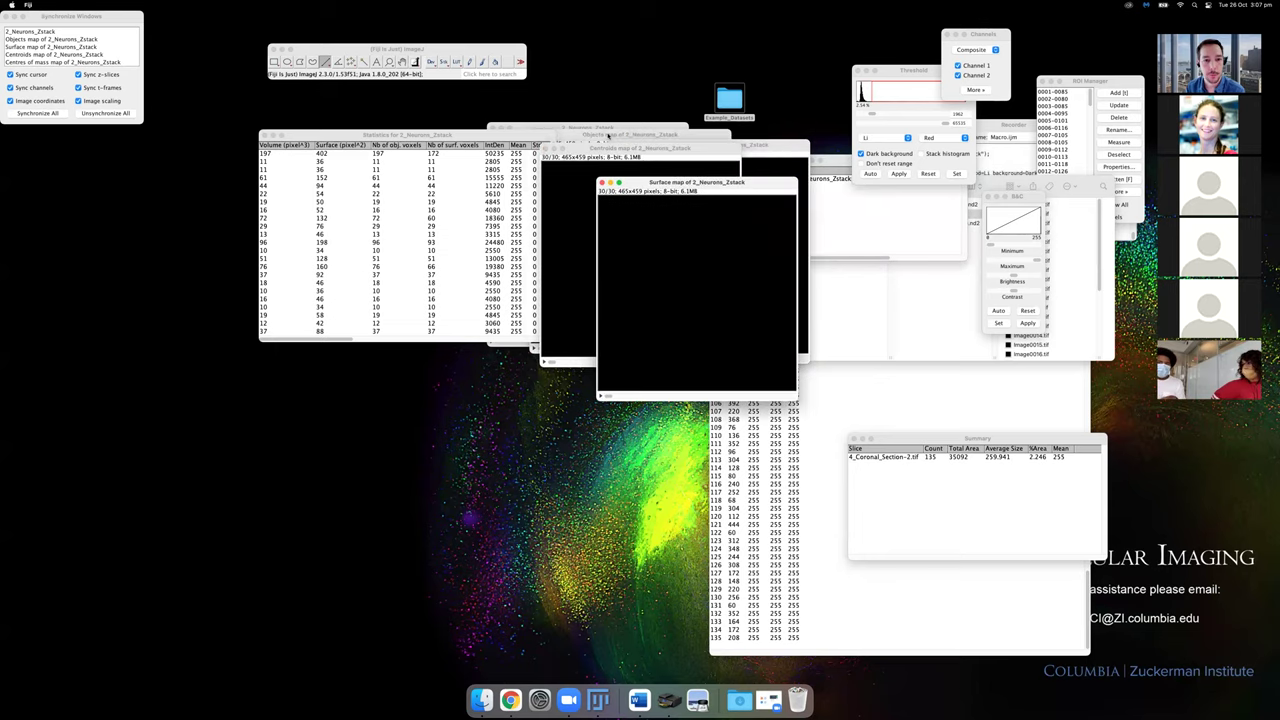
Bring up the objects map of the z-stack, browse to slice 17 and place it over the surface map.
left_click(597, 409)
left_click_drag(597, 409, 650, 405)
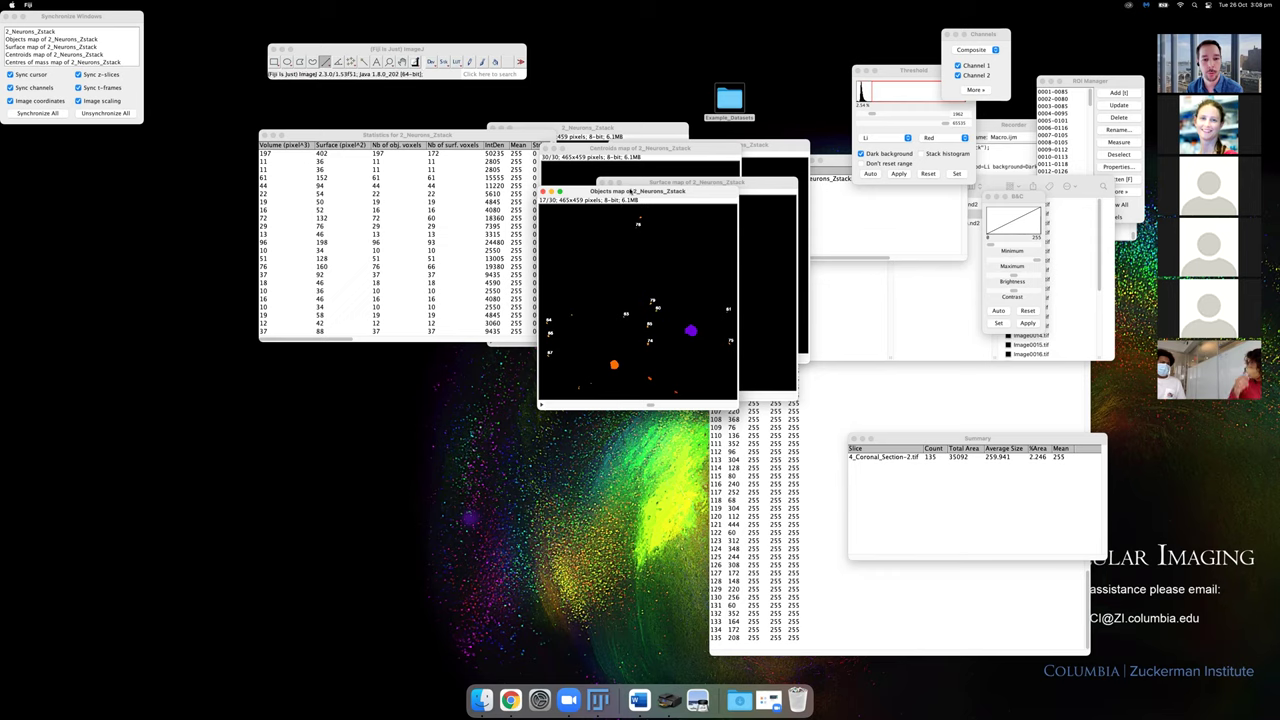
left_click_drag(640, 193, 689, 193)
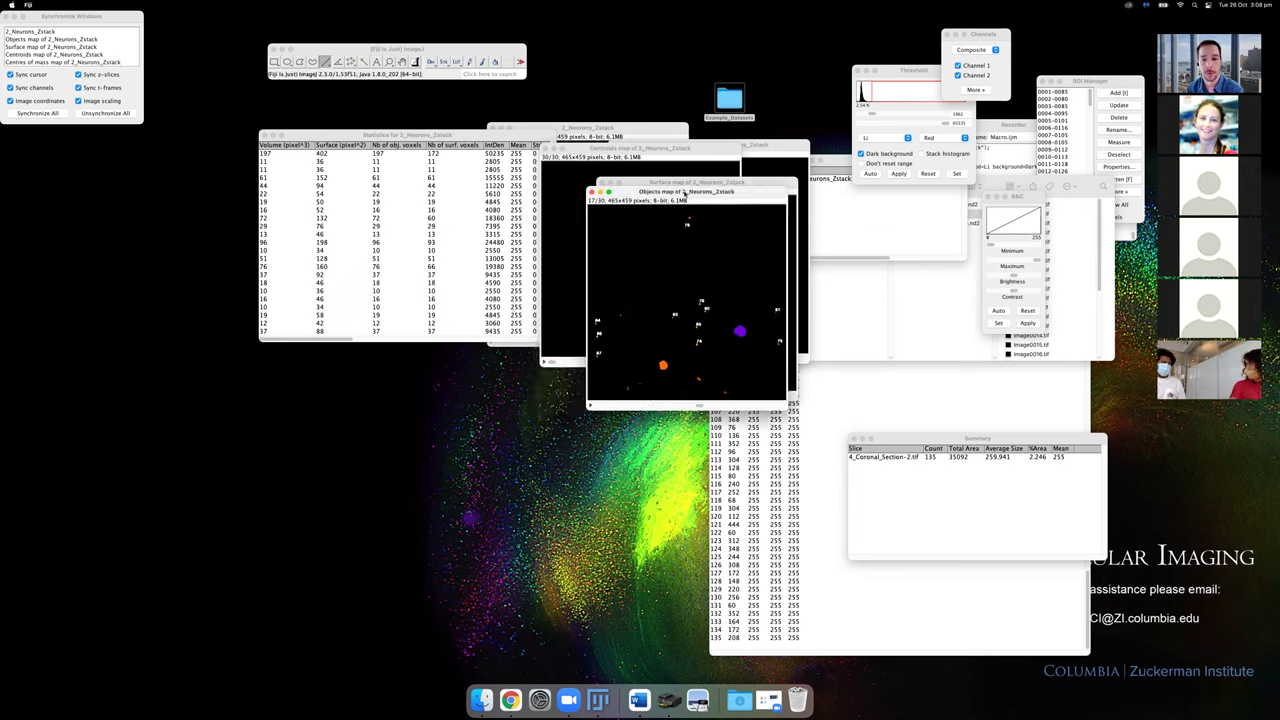
Enlarge the macro Recorder, review the commands recorded during the session, and close it.
left_click_drag(1022, 124, 725, 77)
left_click_drag(821, 193, 822, 302)
left_click_drag(585, 121, 743, 163)
left_click(743, 163)
left_click_drag(823, 300, 822, 243)
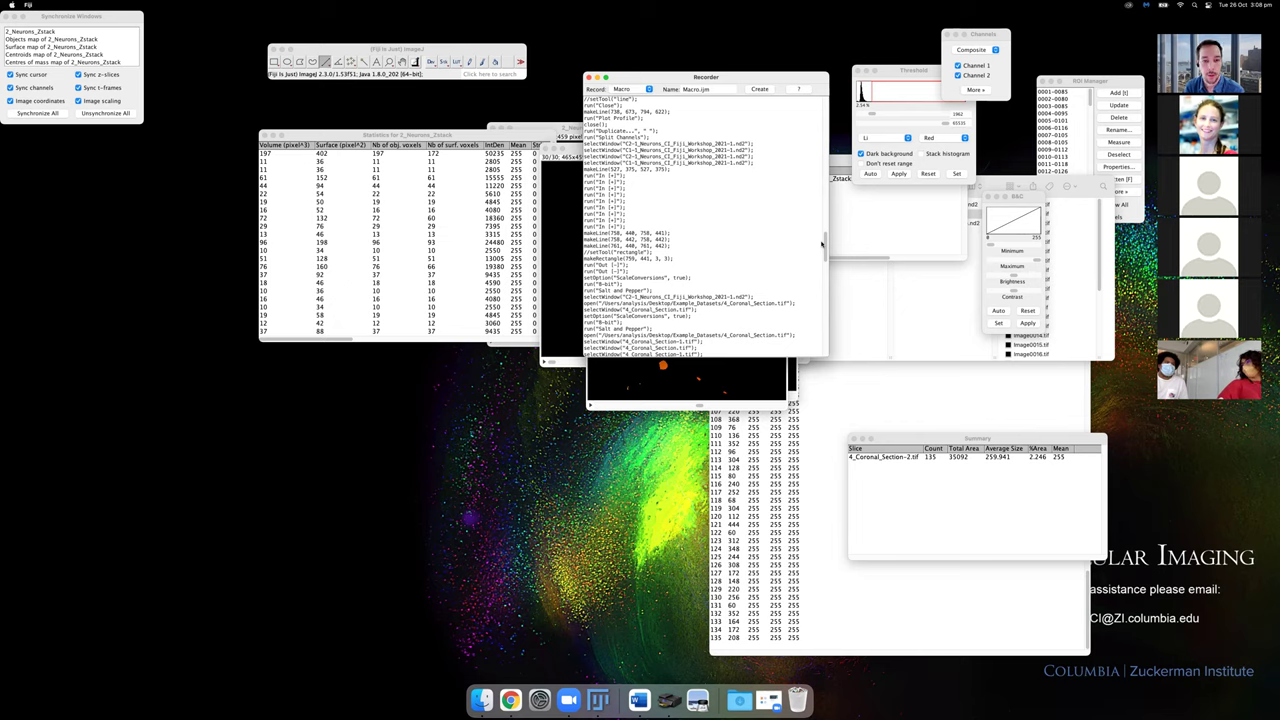
left_click_drag(824, 242, 824, 270)
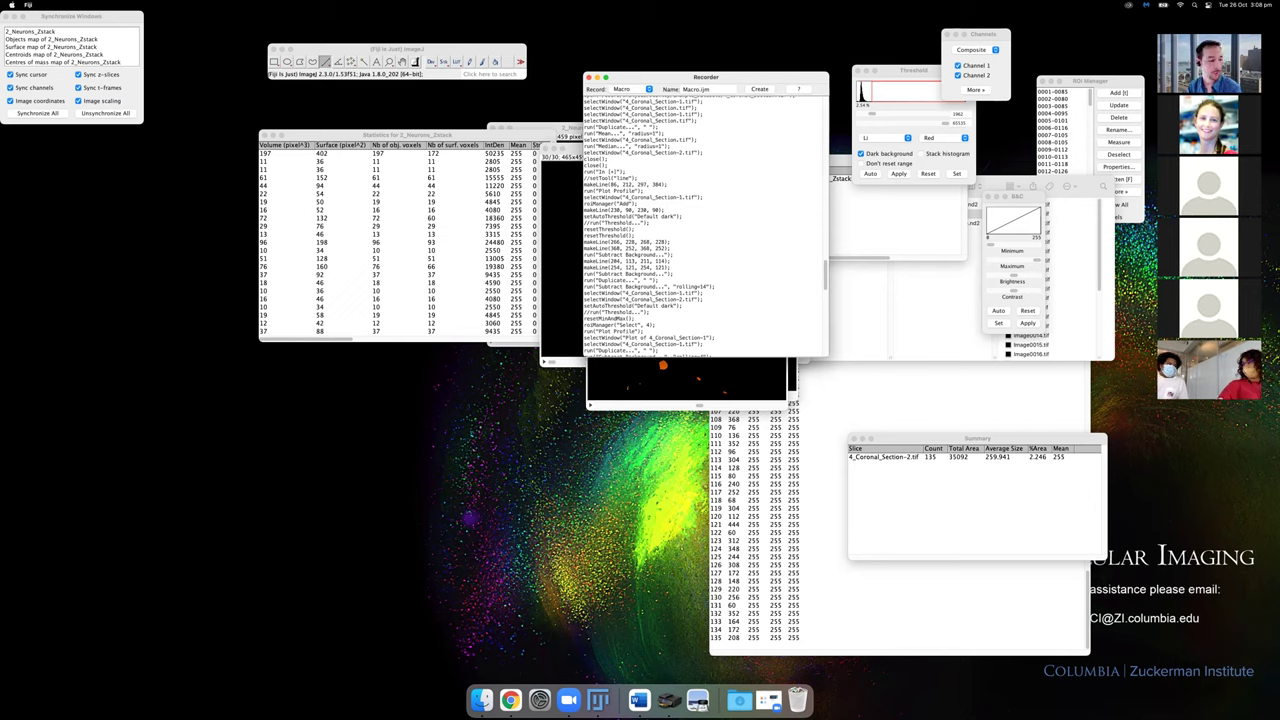
left_click(589, 77)
Close the objects, surface, centroids and centres of mass maps produced by the 3D Objects Counter.
left_click_drag(488, 52, 516, 59)
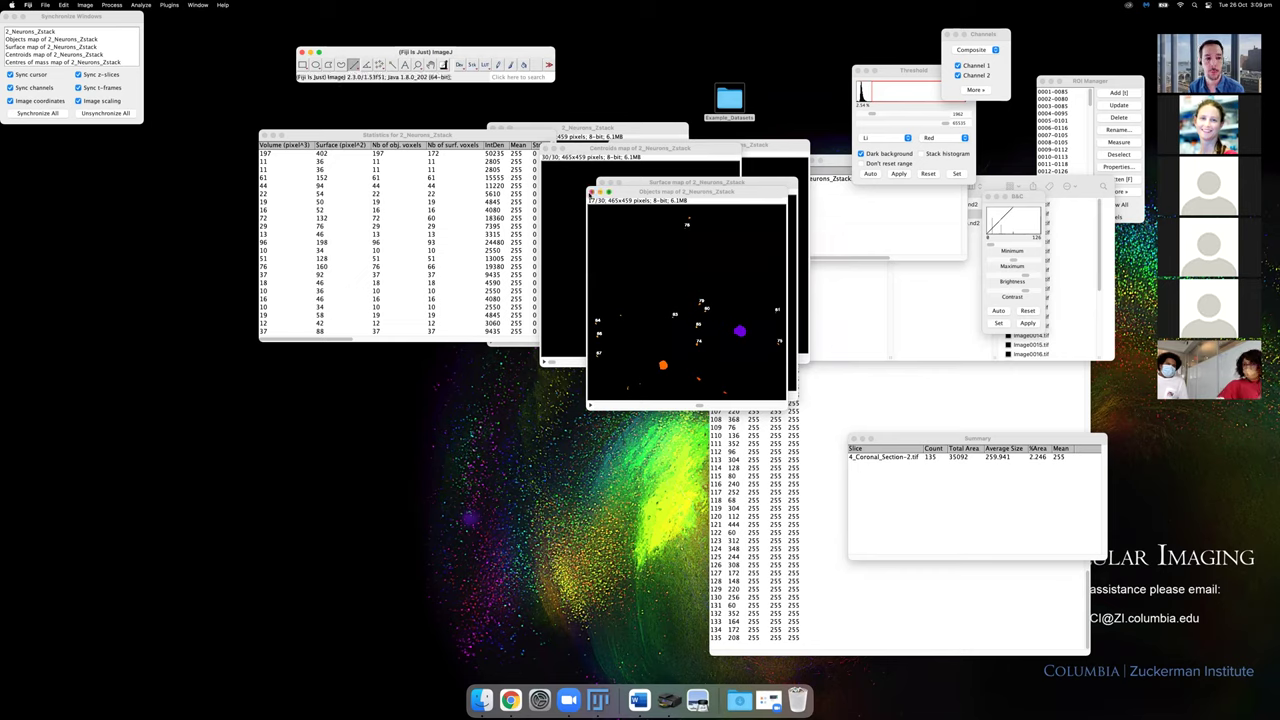
left_click(592, 191)
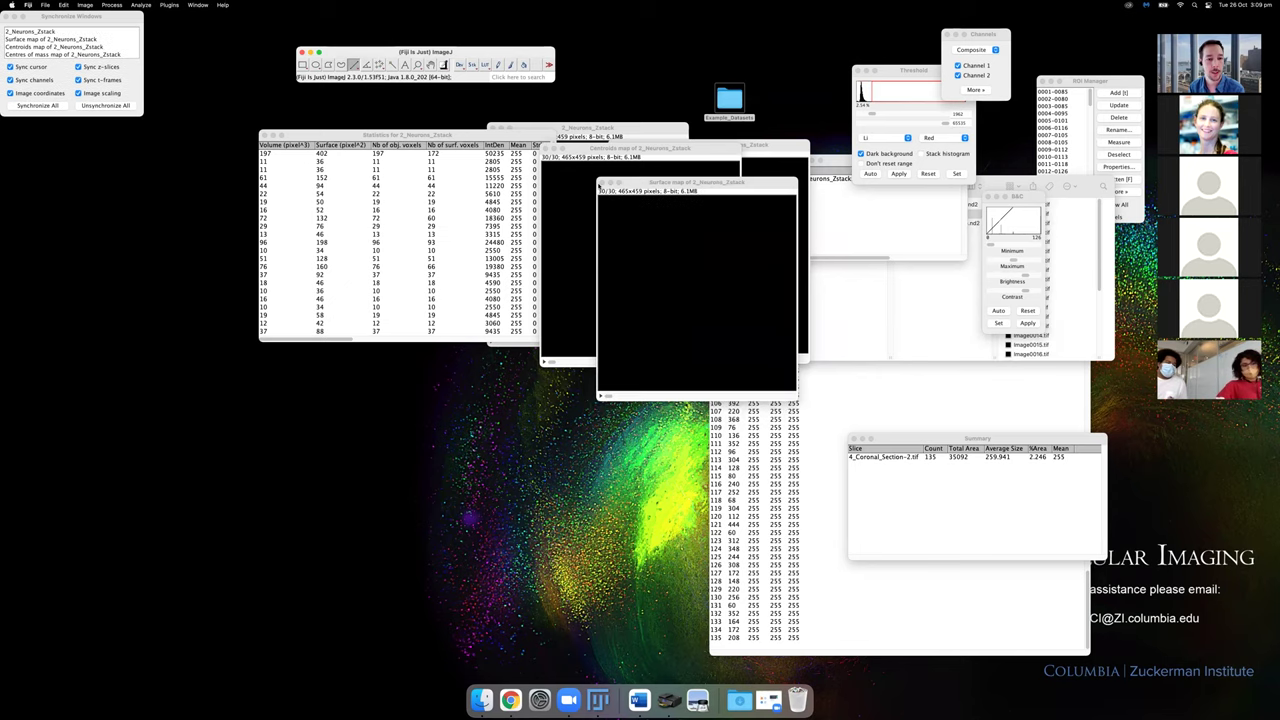
left_click(592, 183)
left_click(545, 147)
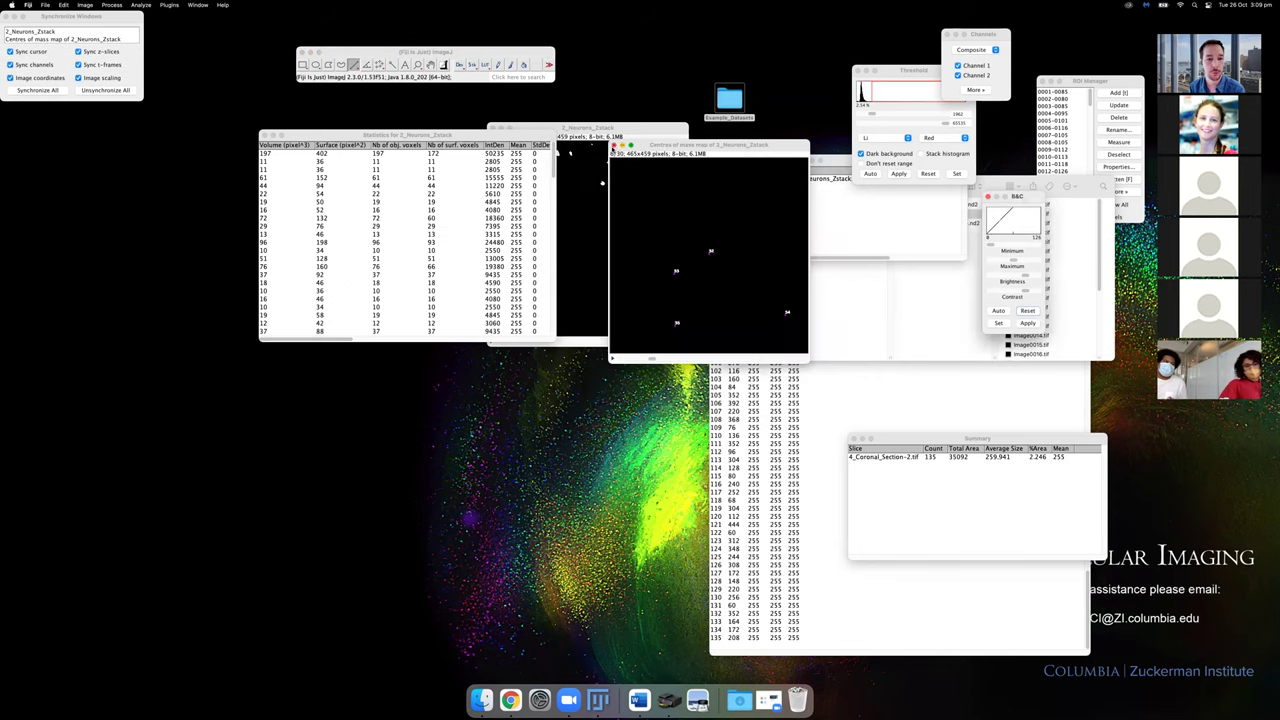
left_click(615, 149)
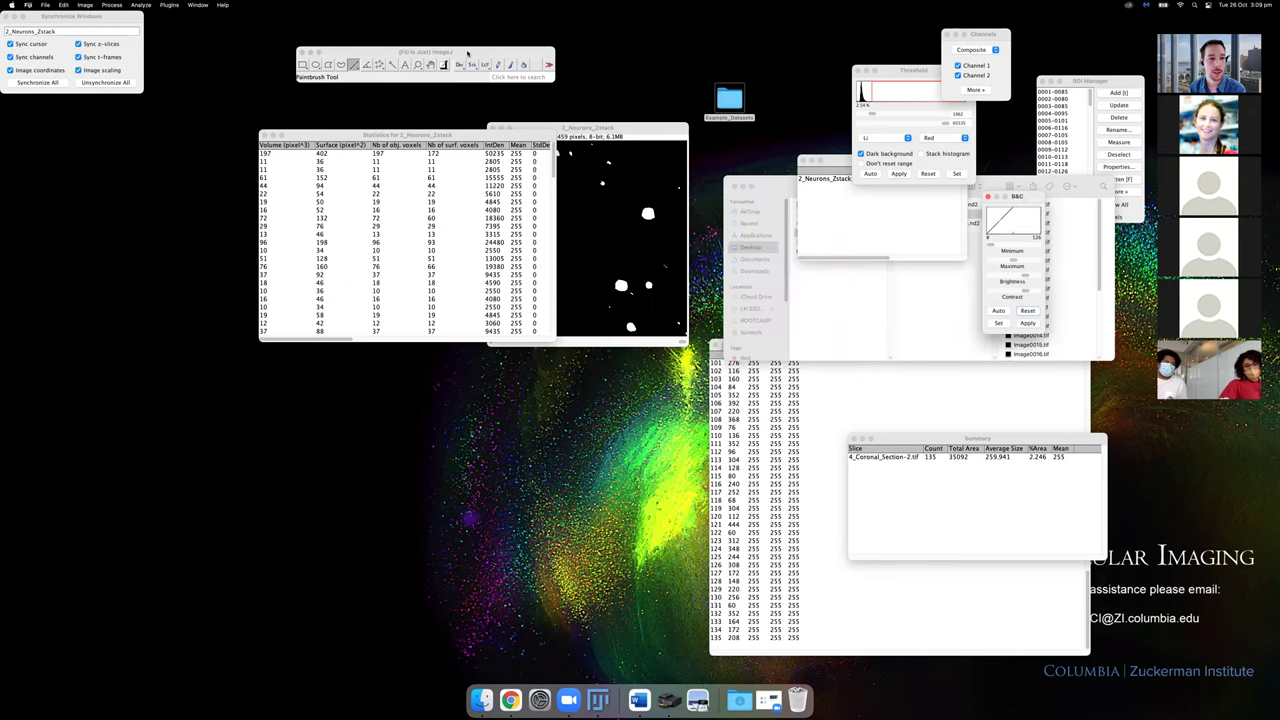
Run the ImageJ Updater, dismiss the warning and open the list of update sites.
left_click(170, 5)
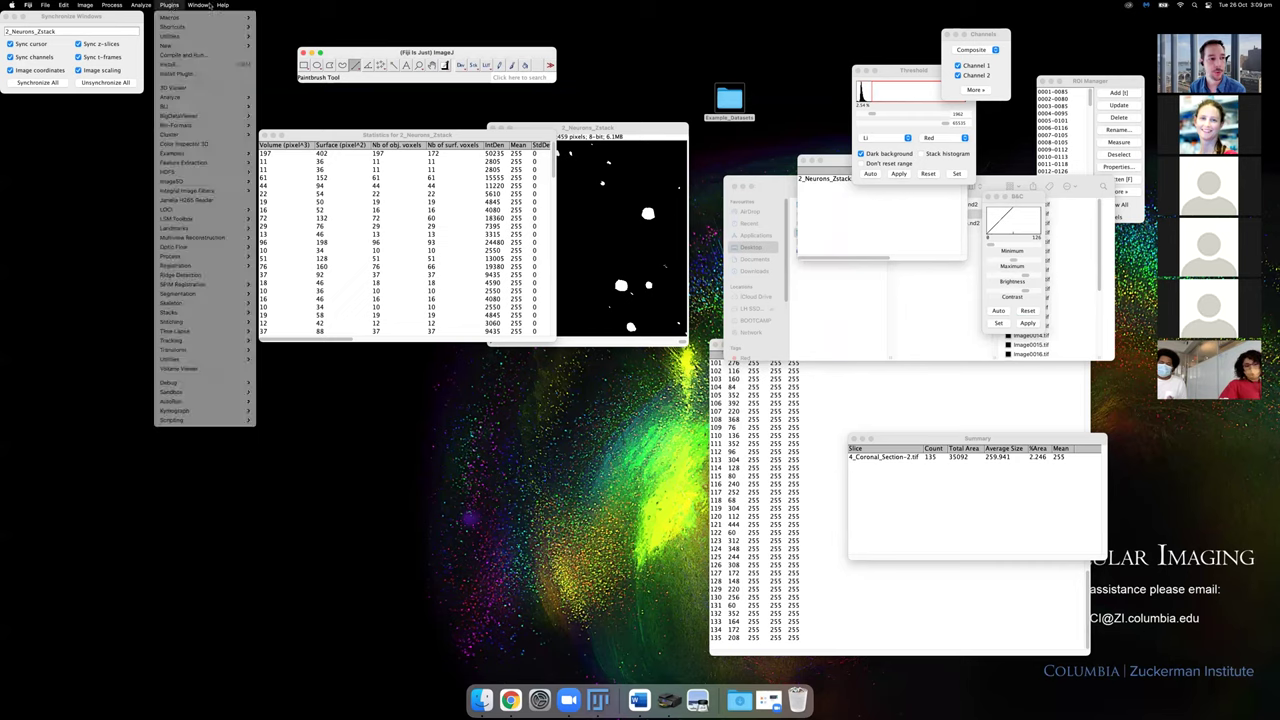
mouse_move(222, 5)
left_click(249, 202)
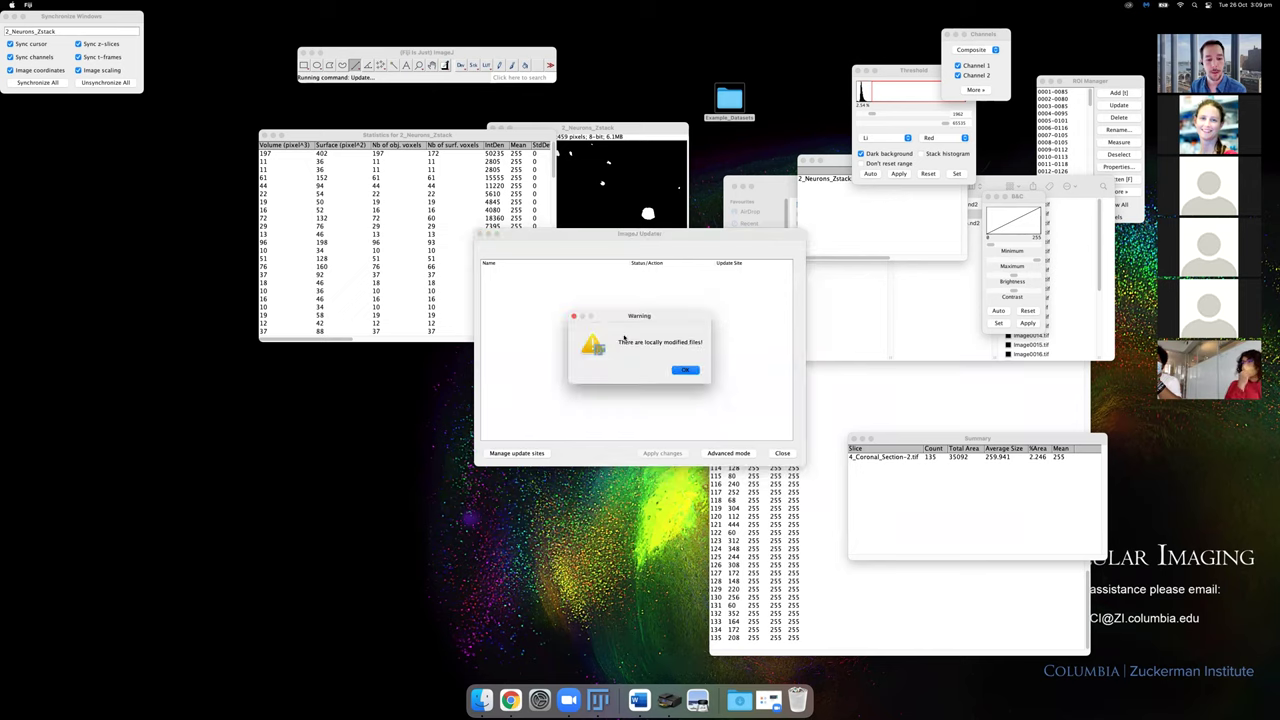
left_click(687, 371)
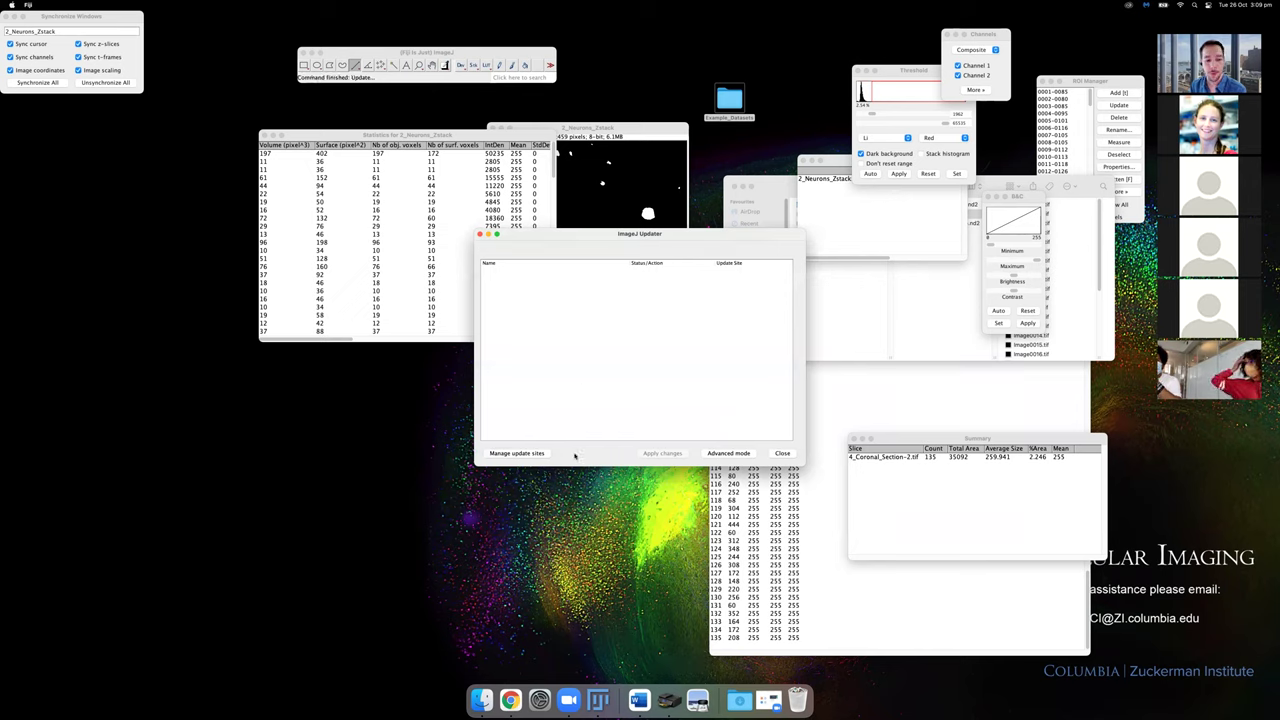
left_click(500, 455)
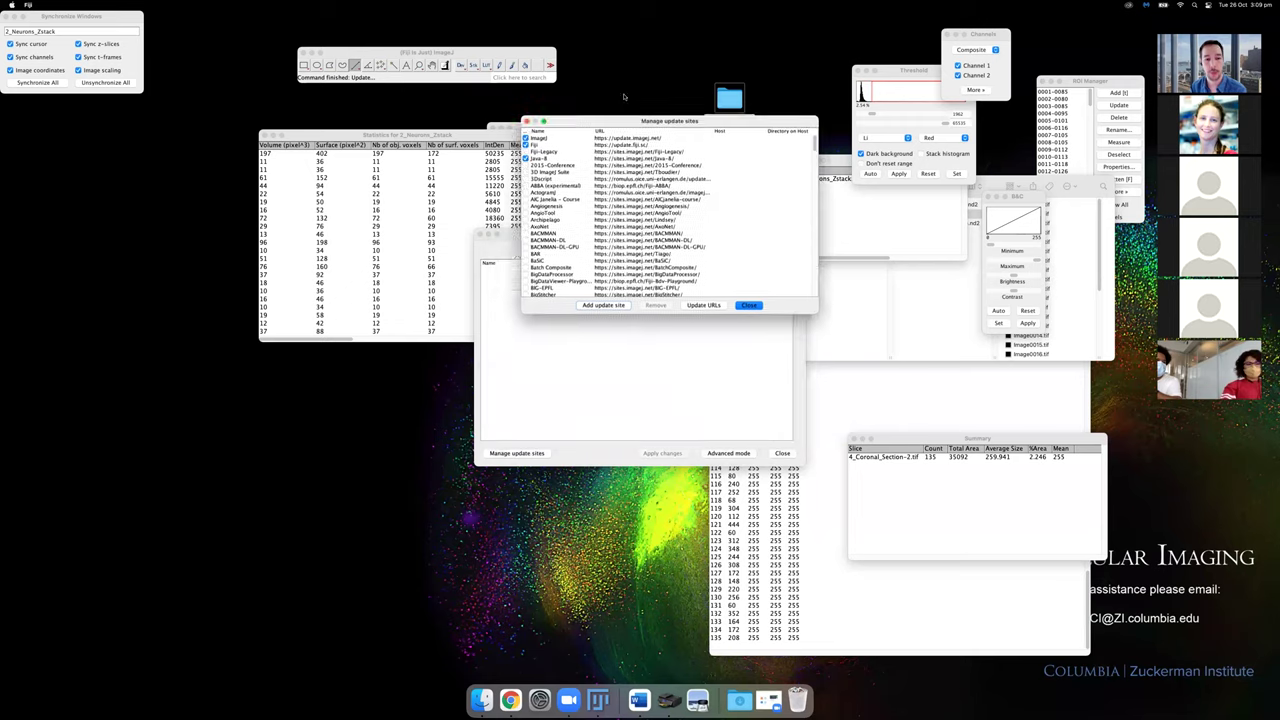
Browse the available update sites, read the description of the DiversePathsJ plugin, and close the list.
left_click_drag(812, 113, 802, 198)
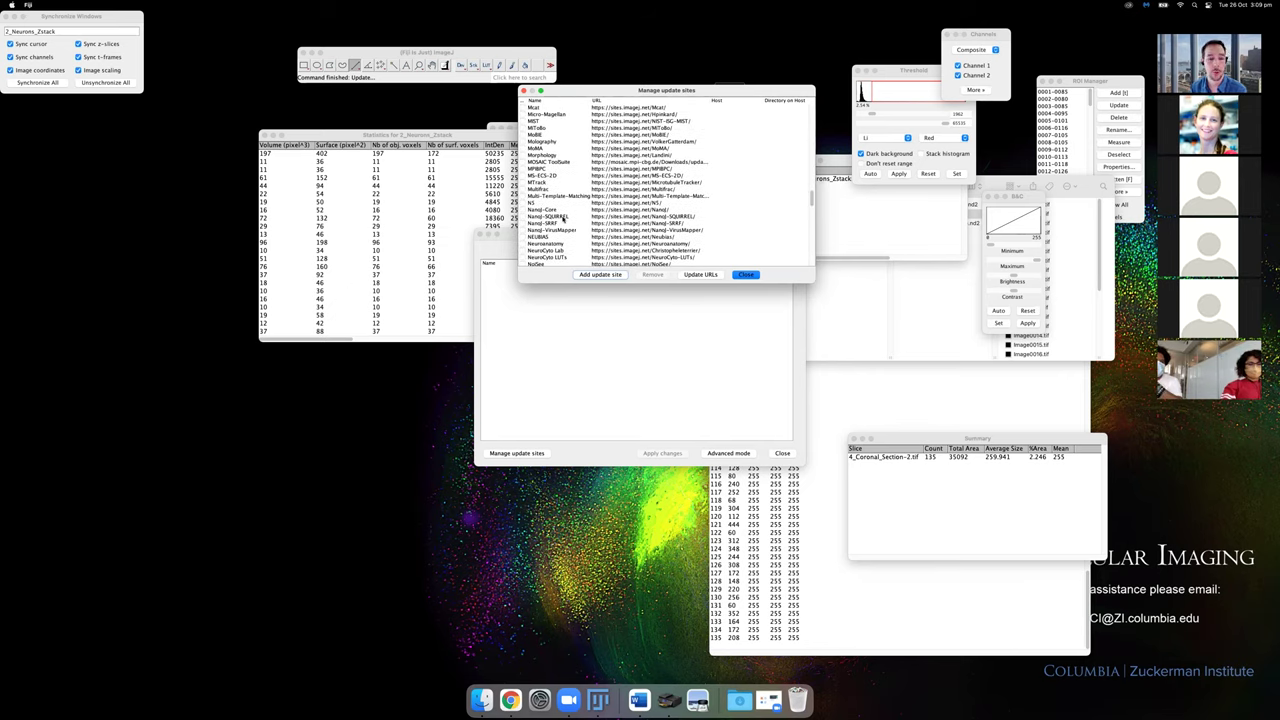
left_click_drag(812, 203, 808, 148)
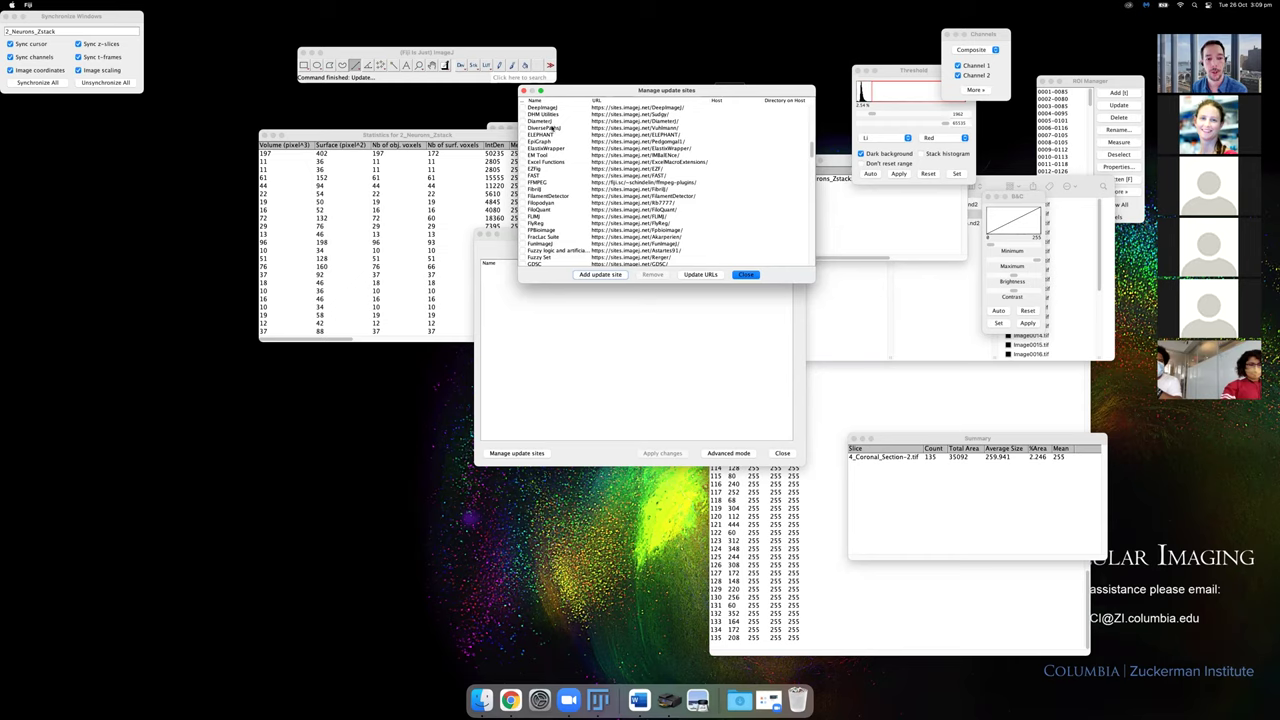
mouse_move(551, 128)
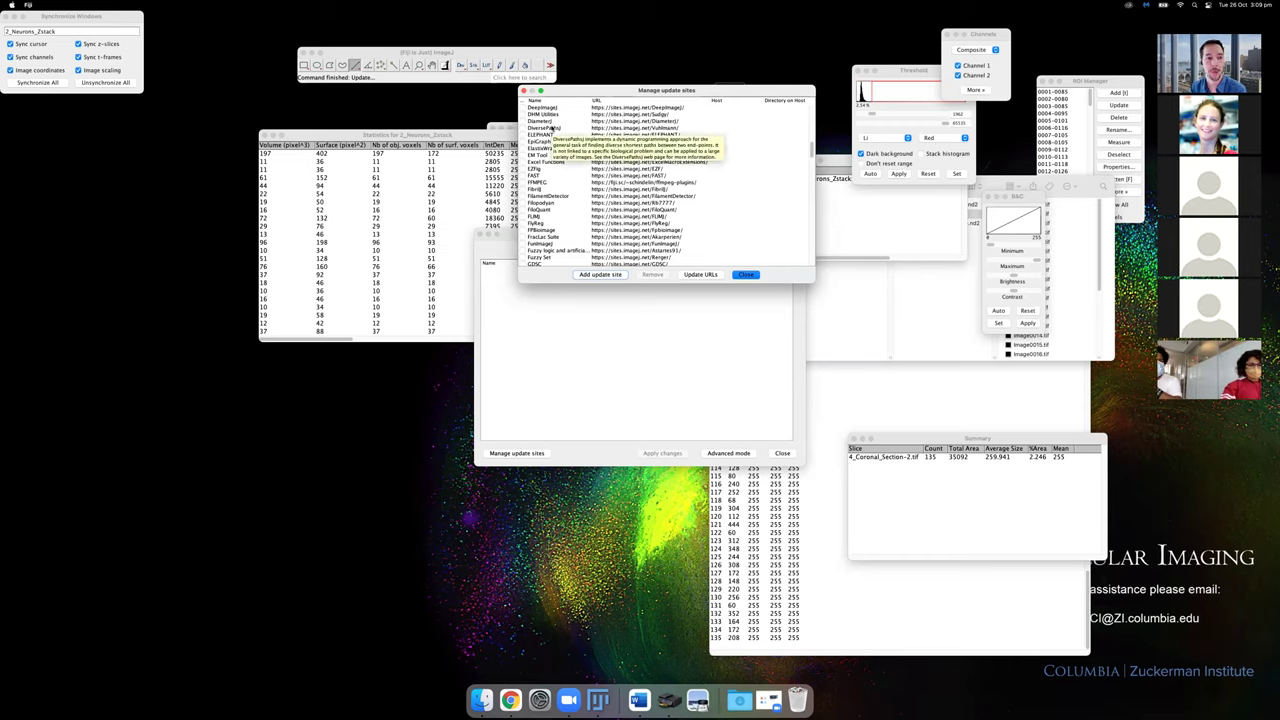
key("Return")
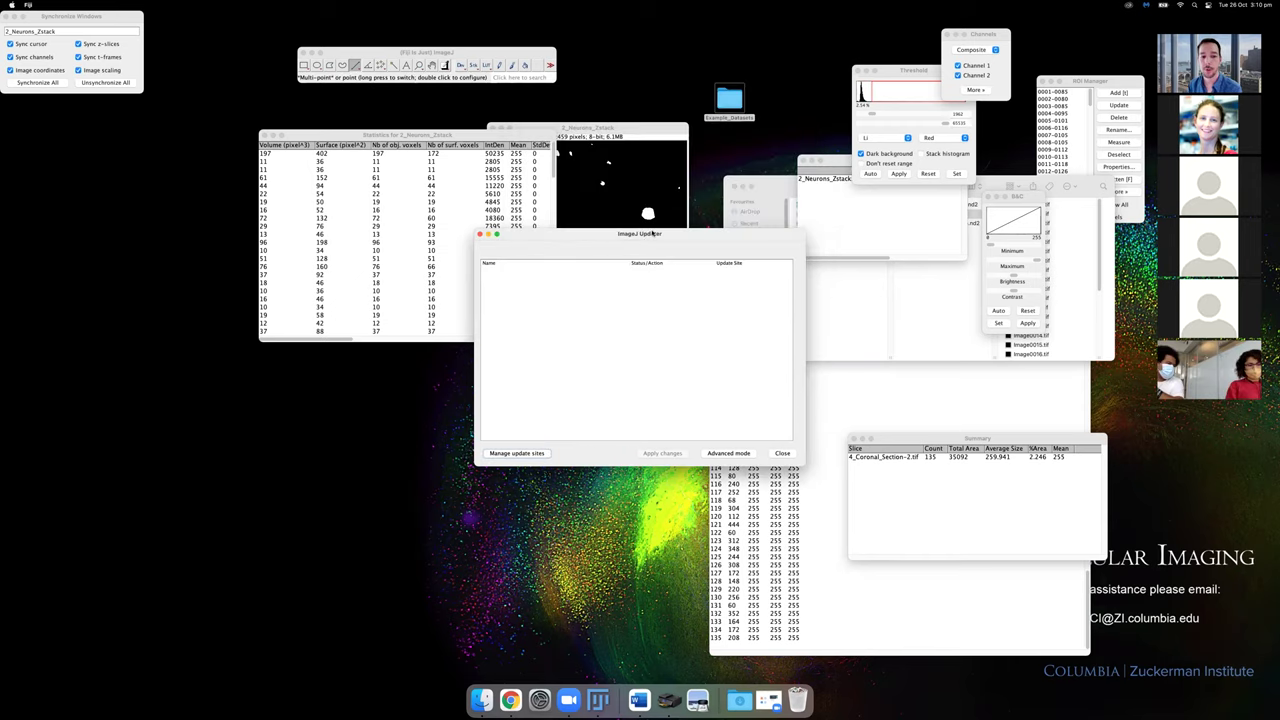
Move the ImageJ Updater aside and close the Threshold and Log windows.
left_click_drag(652, 233, 690, 228)
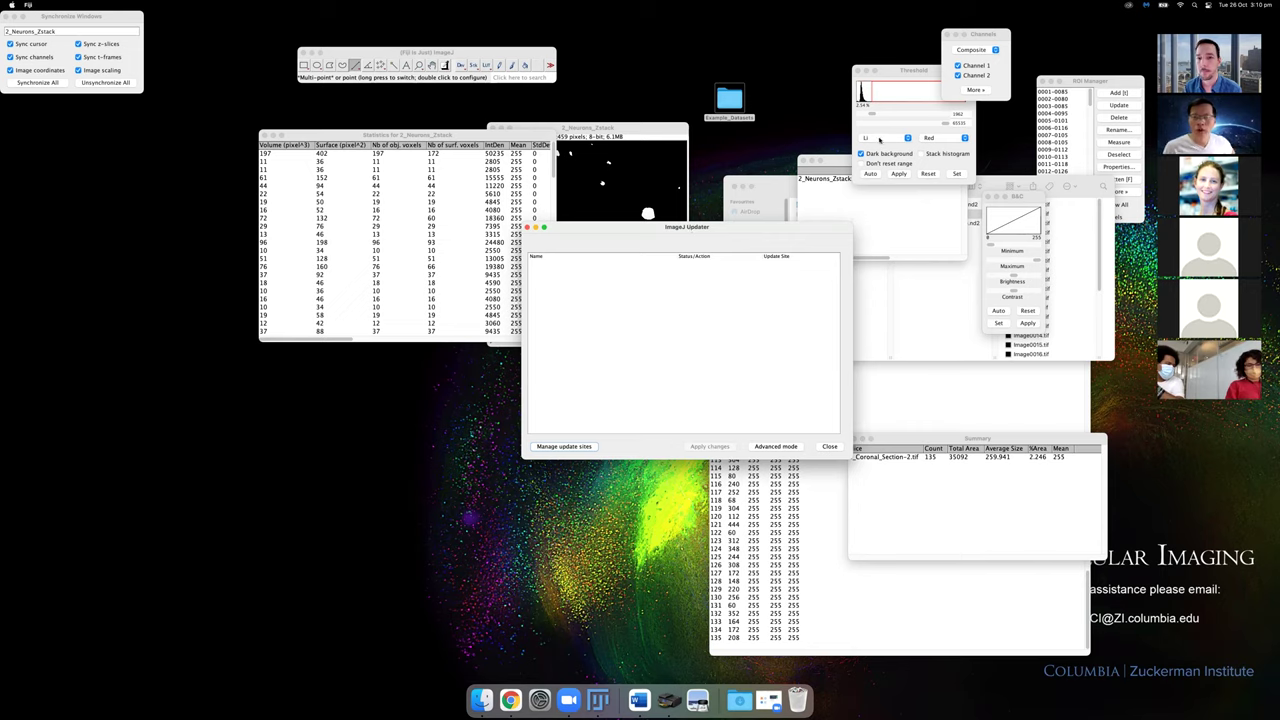
left_click(857, 71)
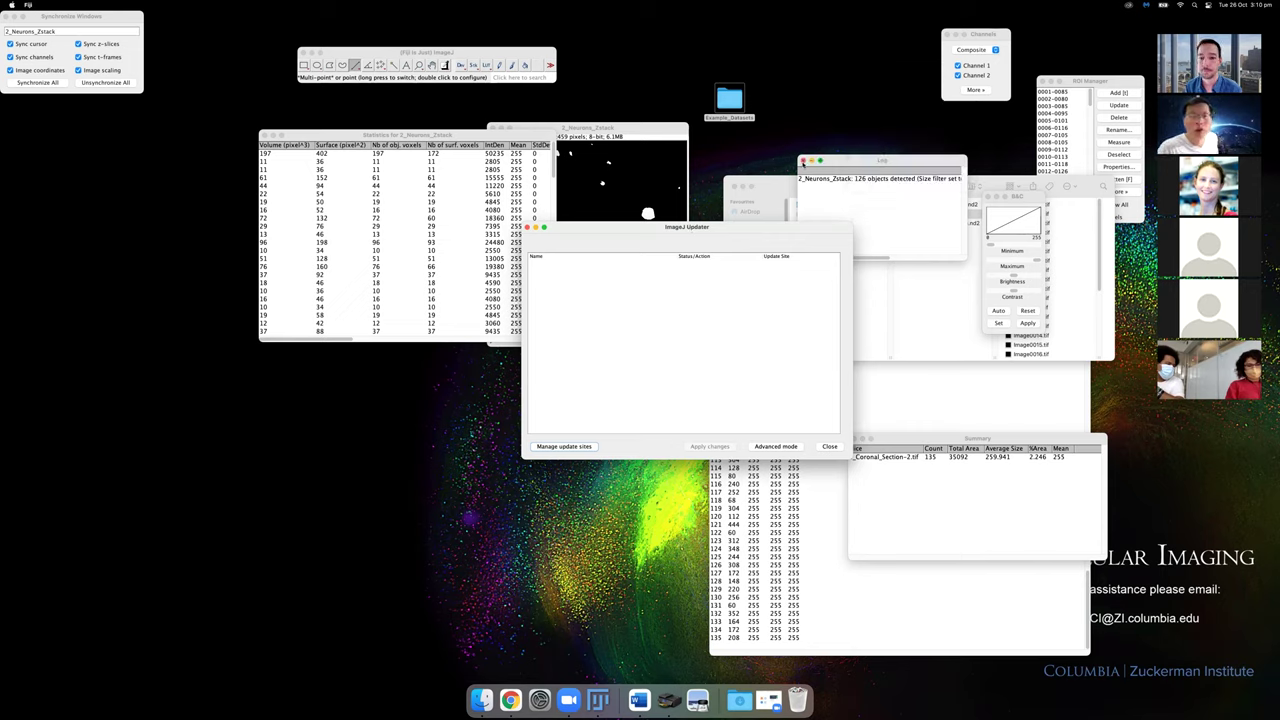
left_click(803, 163)
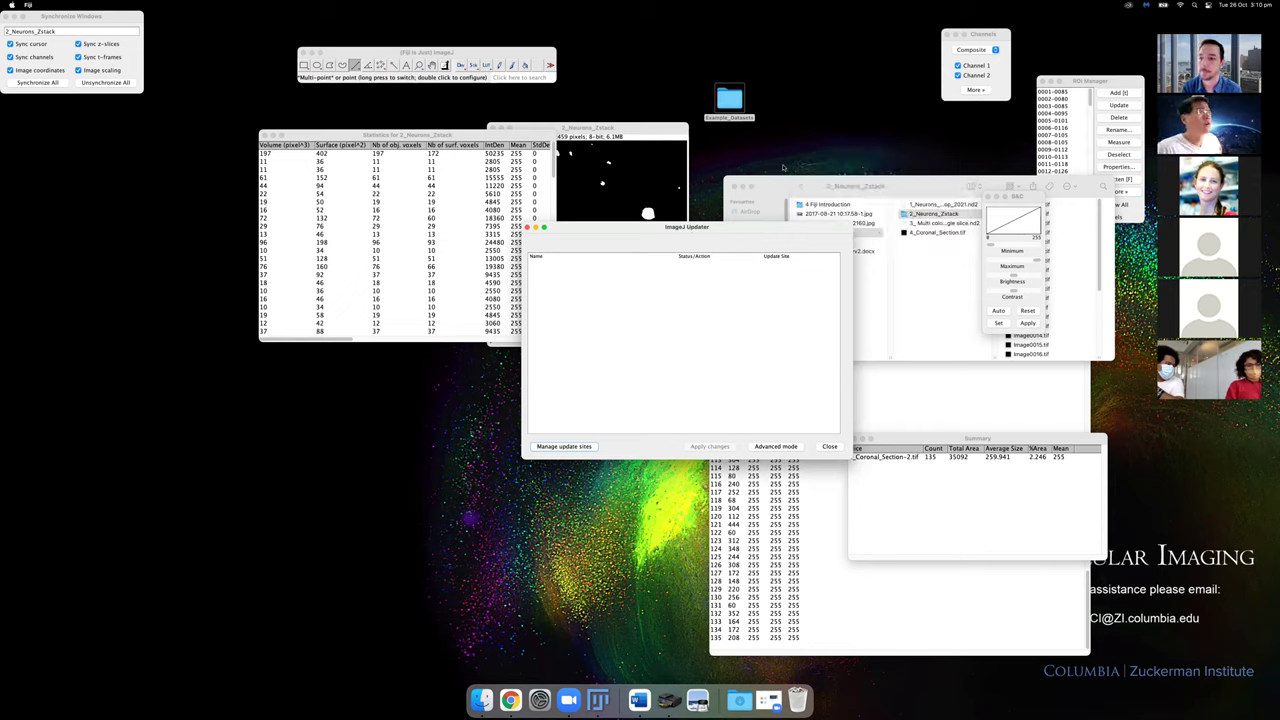